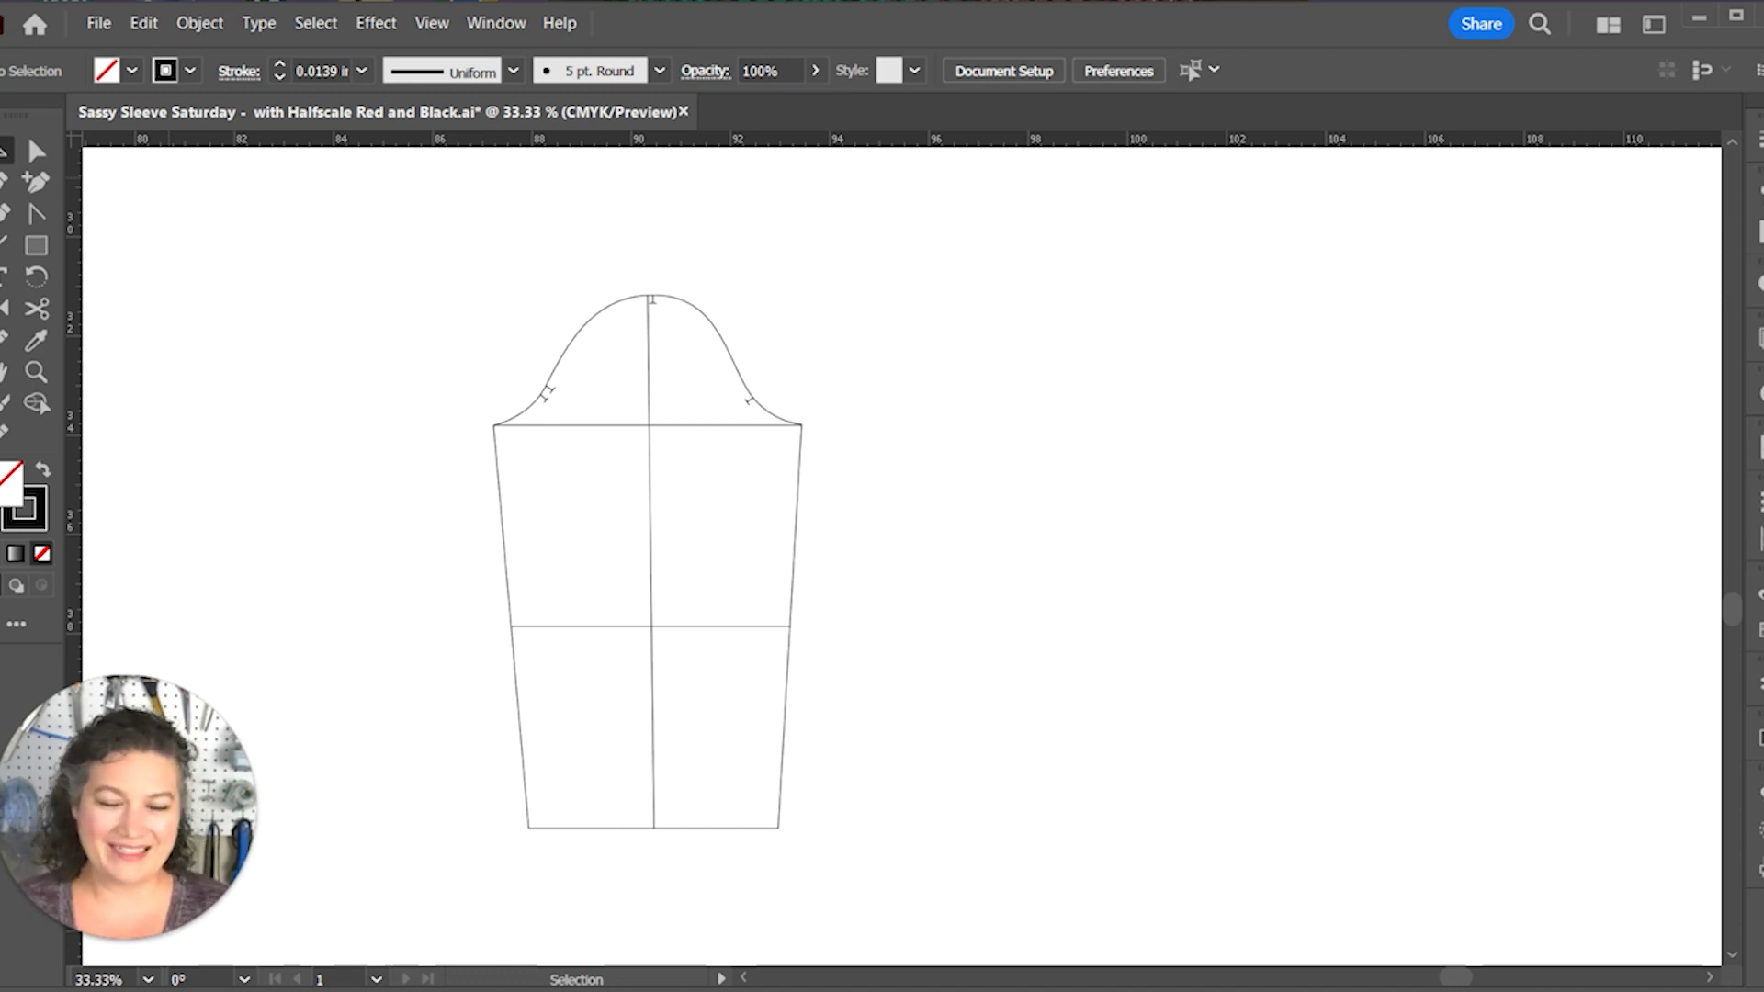
# Step: Place a copy of the sleeve's underarm line below it, offset 0 in horizontally and 1.5 in vertically
pyautogui.click(743, 427)
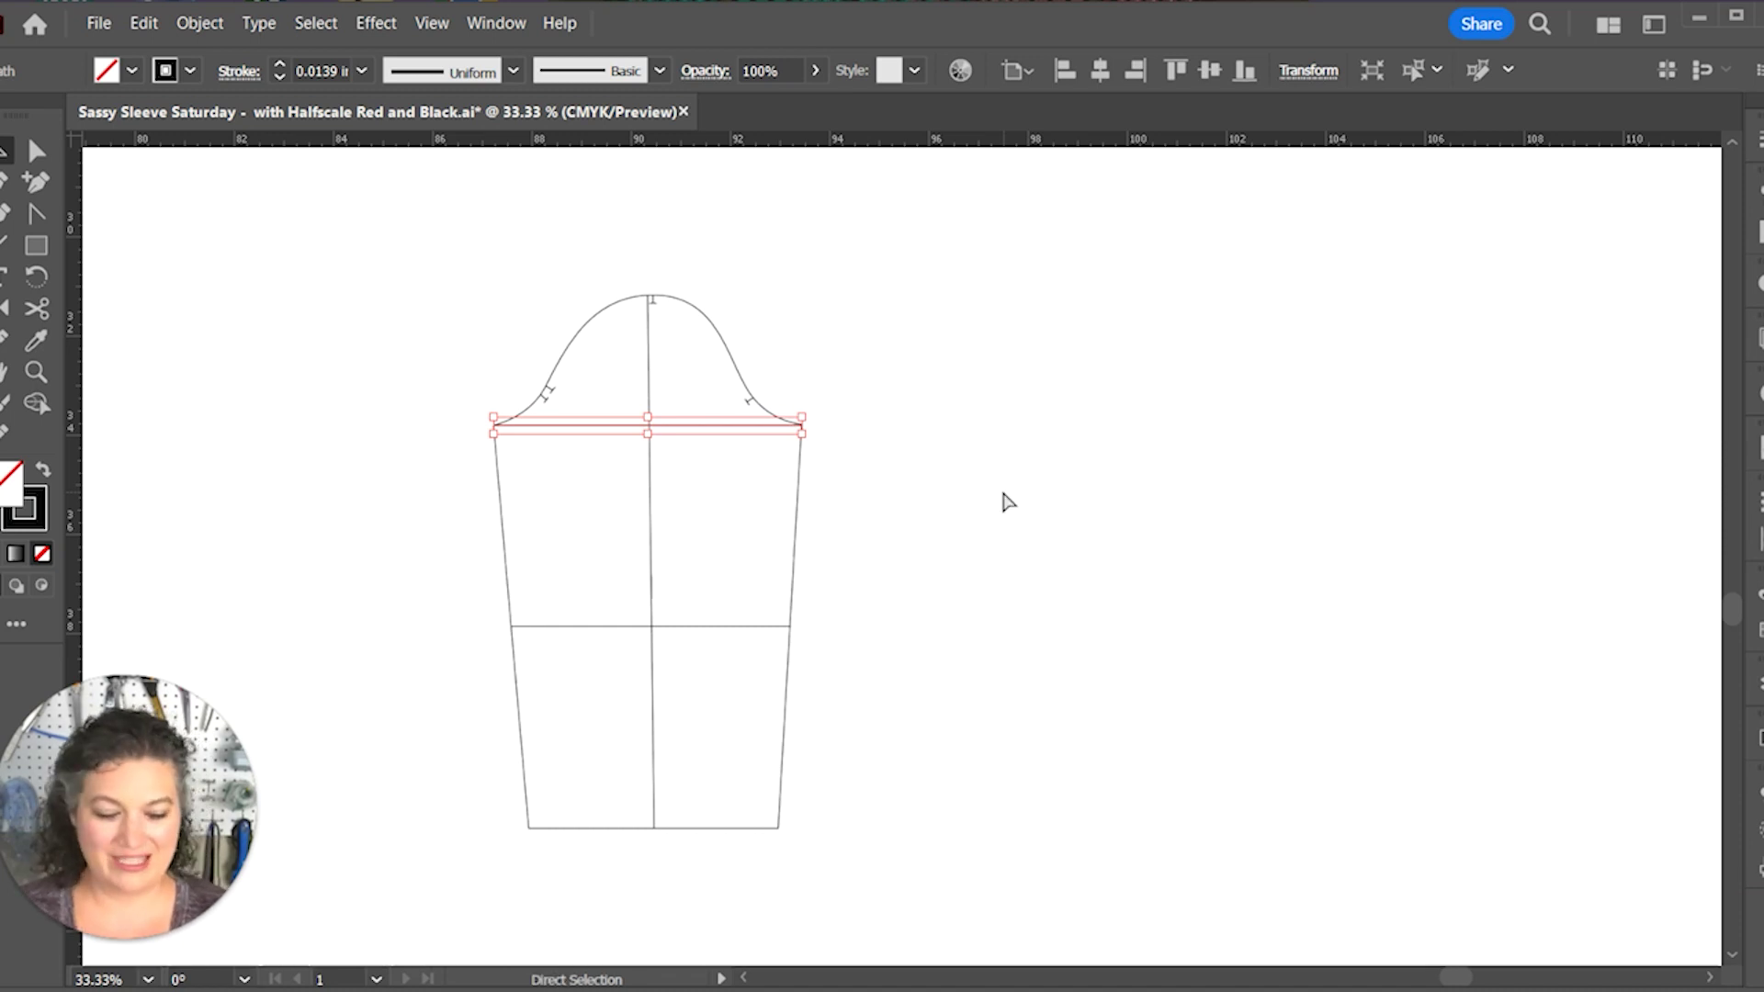
pyautogui.hotkey('ctrl', '+')
pyautogui.scroll(-1, 1057, 482)
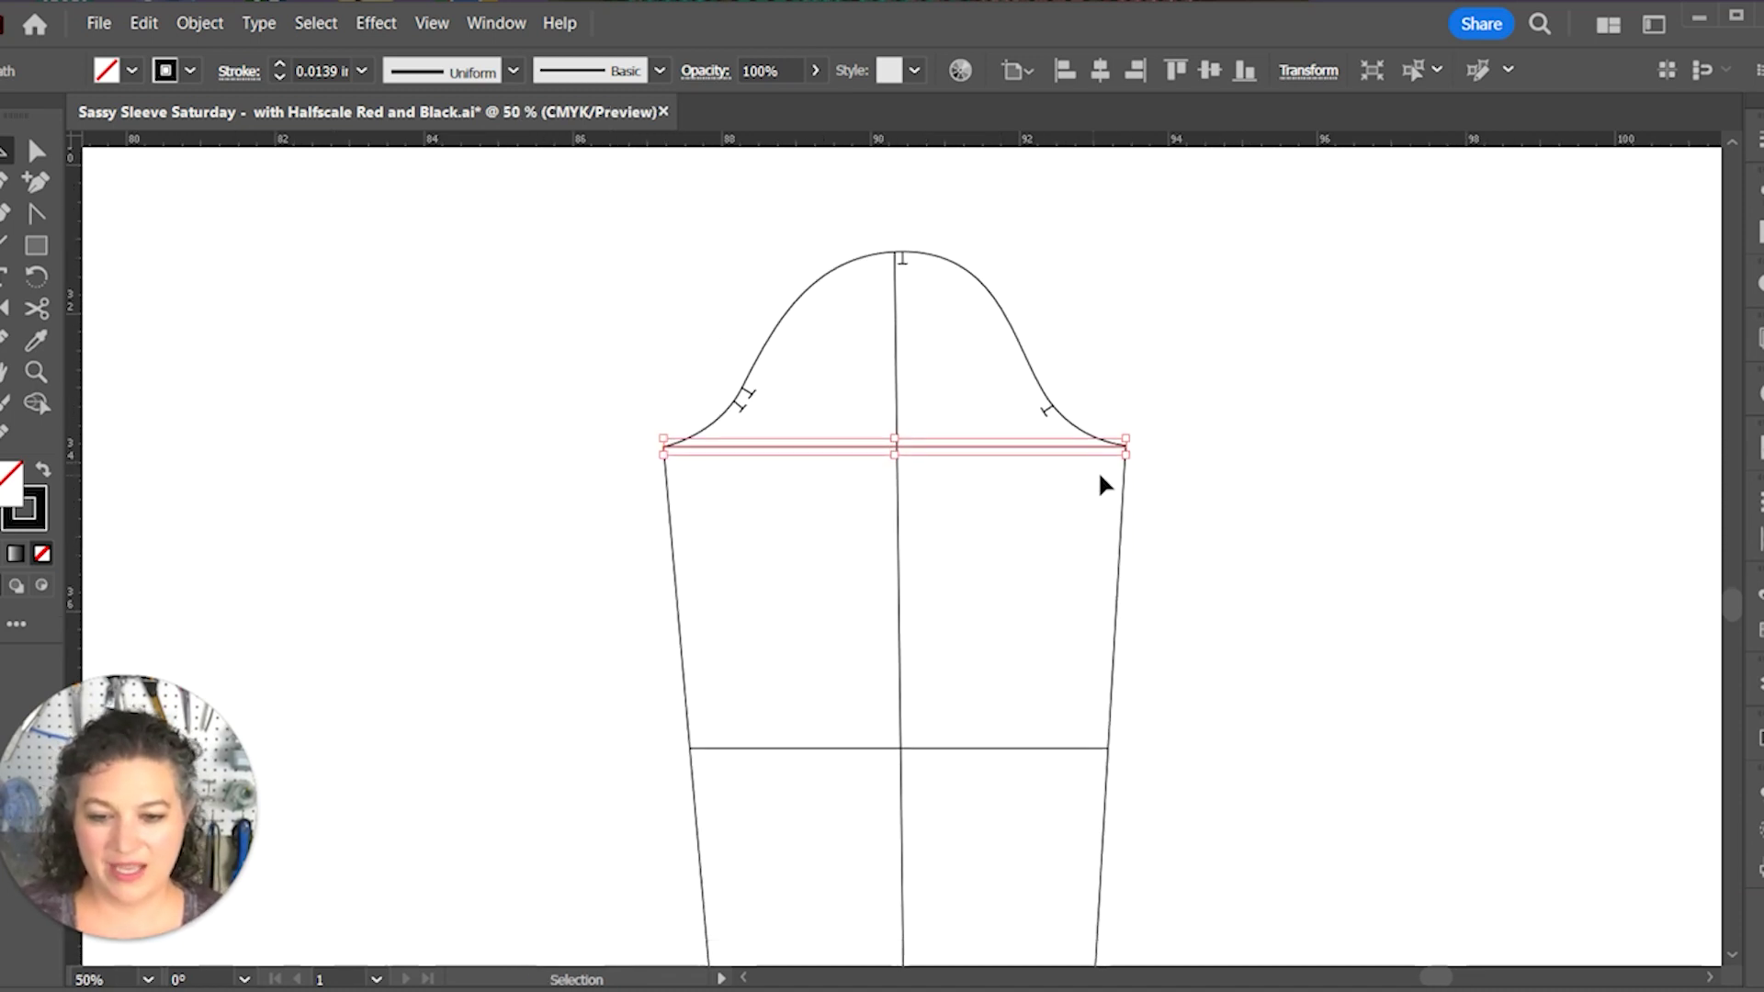
pyautogui.rightClick(979, 450)
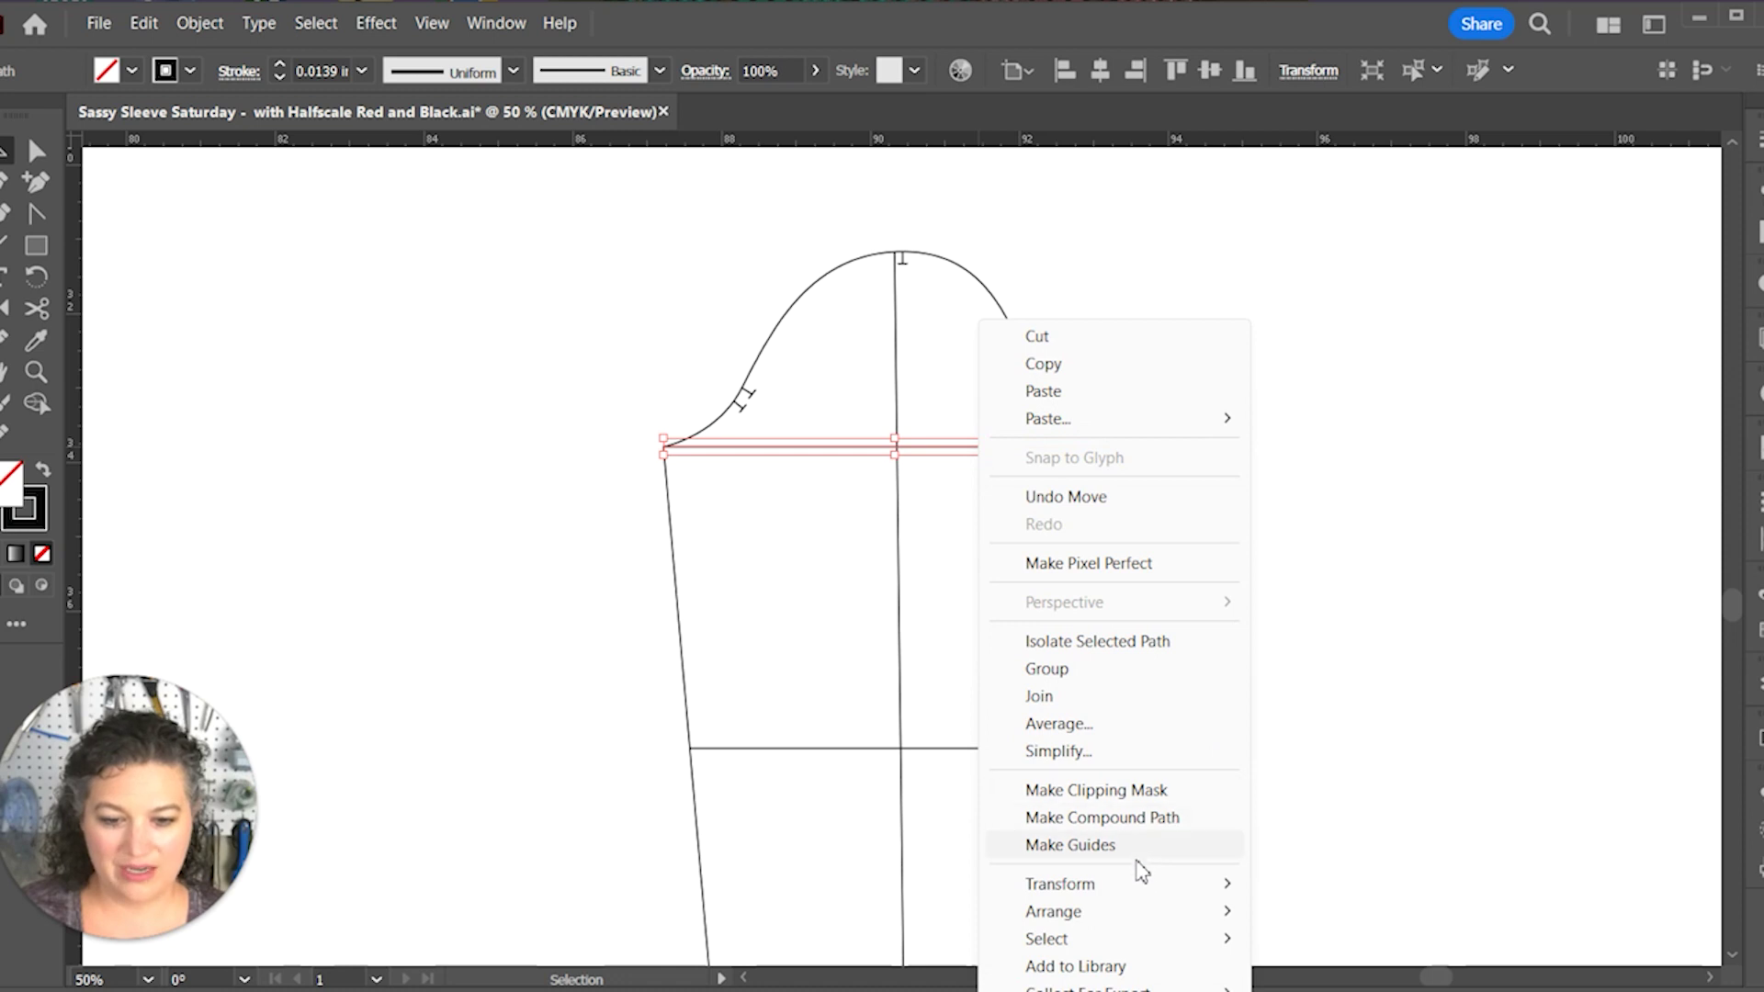
pyautogui.moveTo(1137, 882)
pyautogui.click(1363, 698)
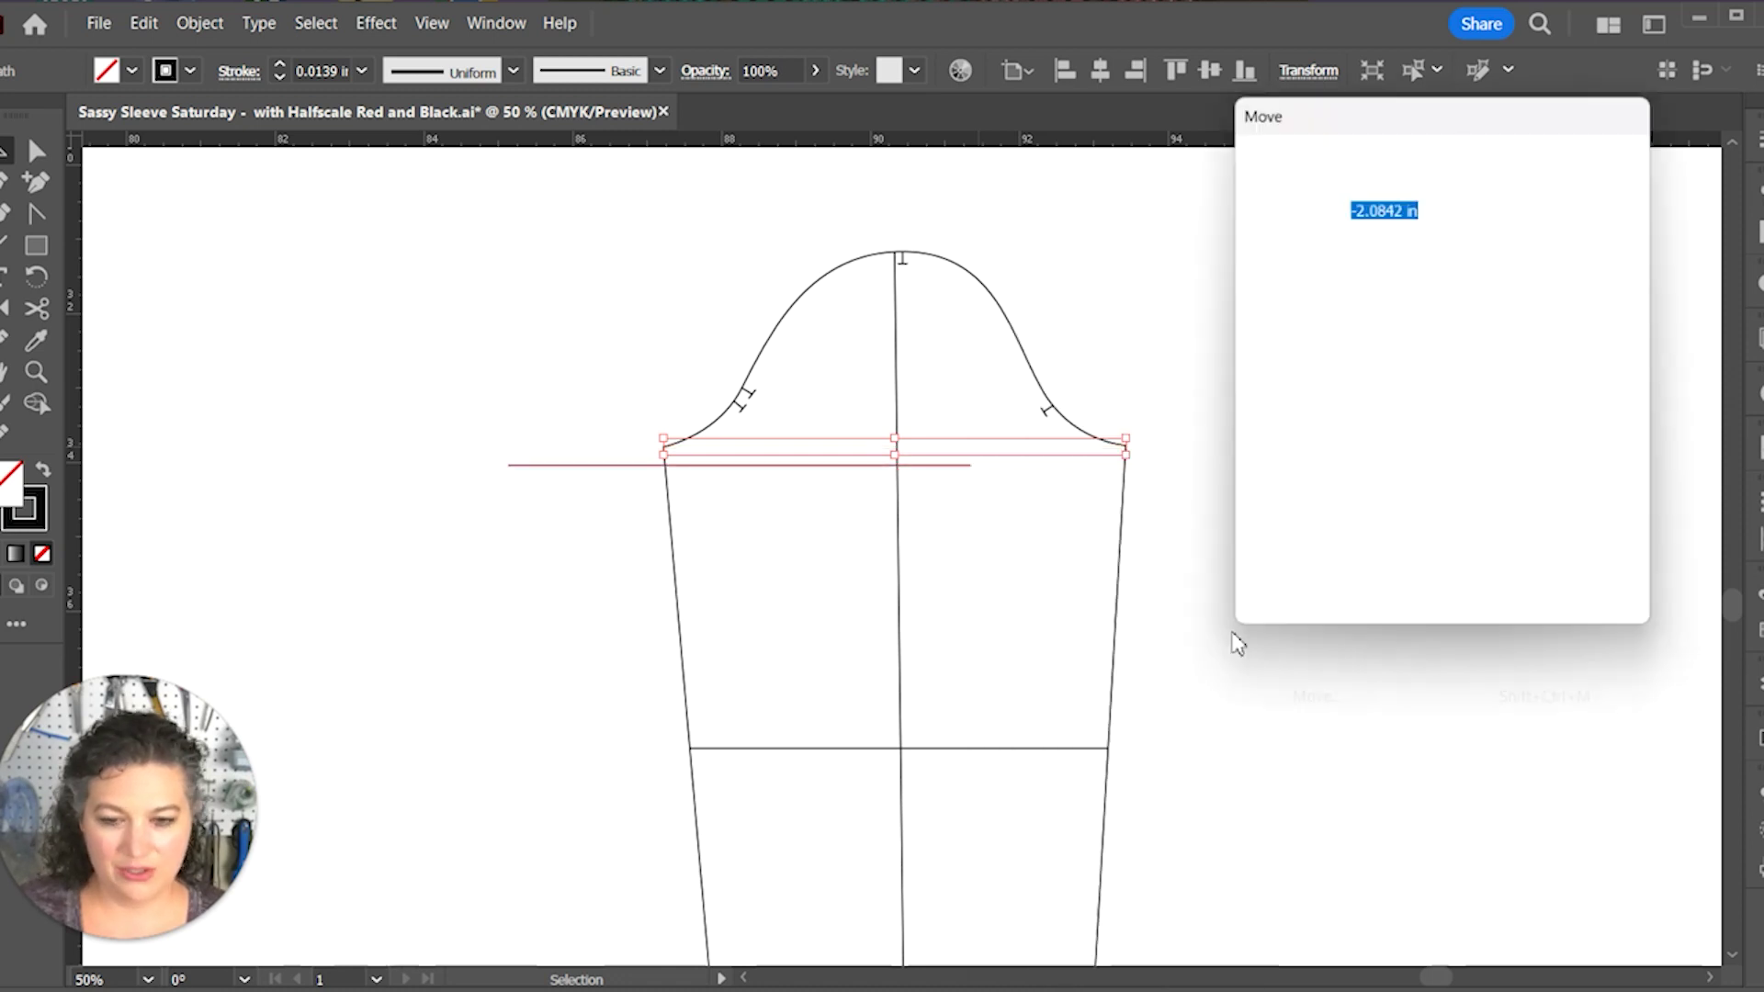
pyautogui.write('0')
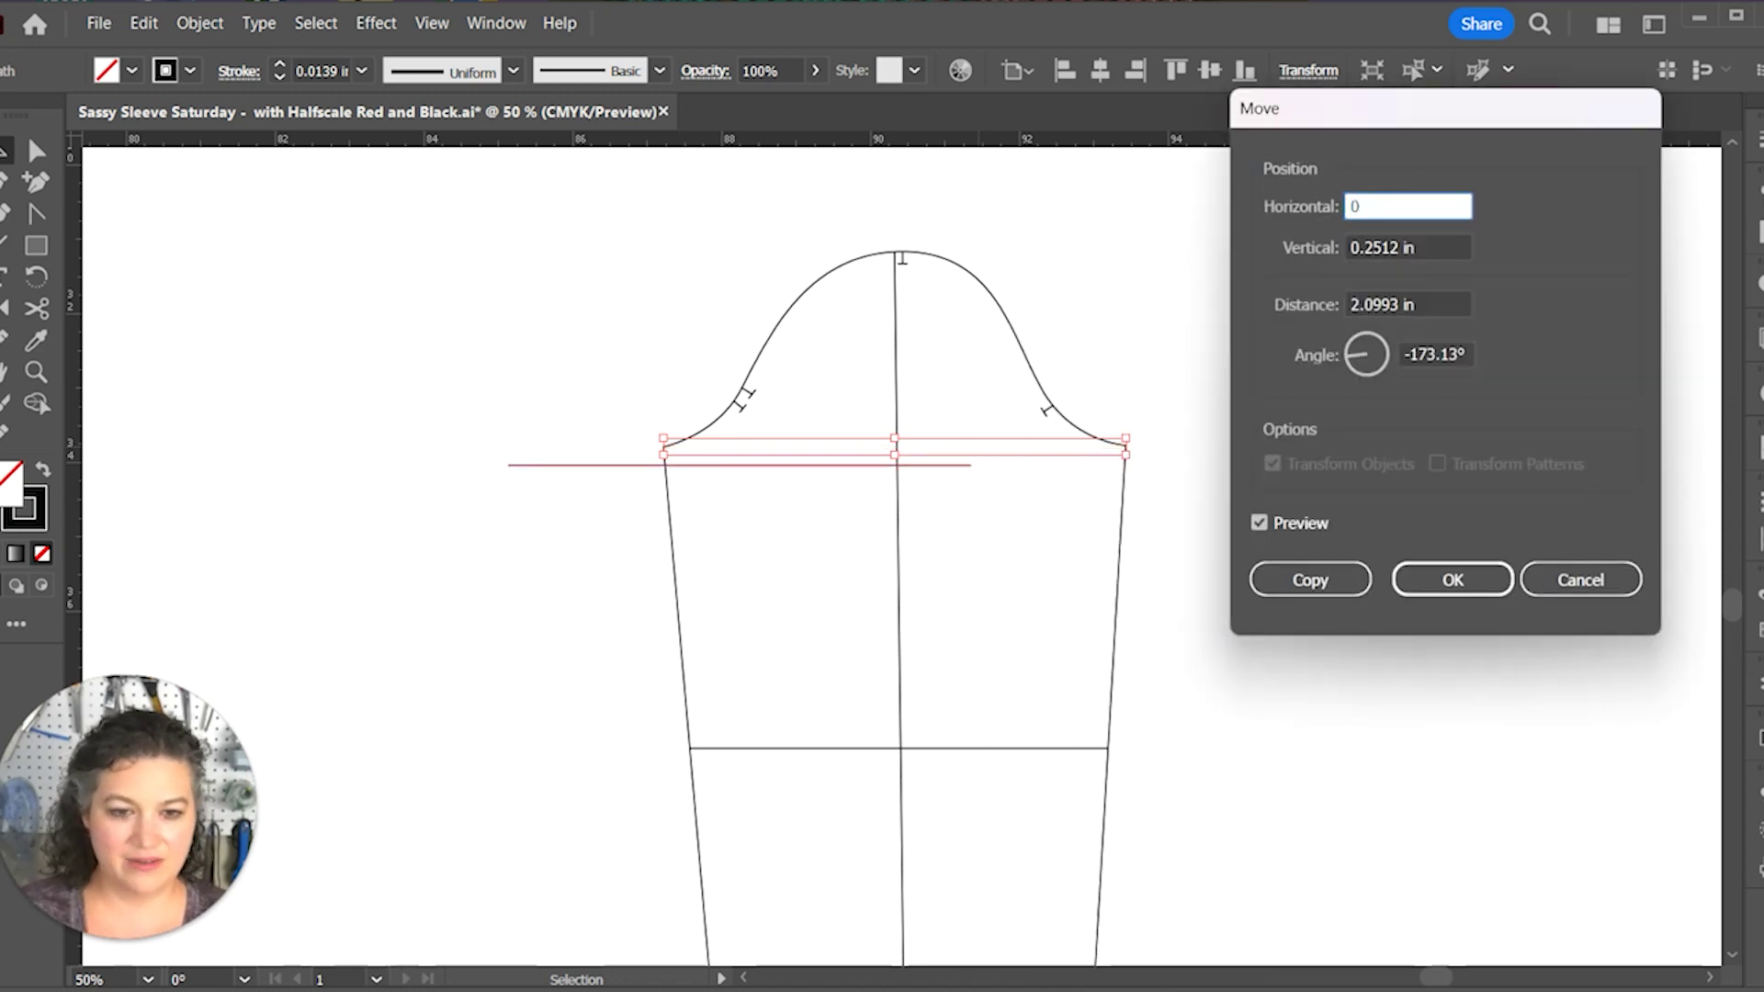
pyautogui.press('Tab')
pyautogui.write('.')
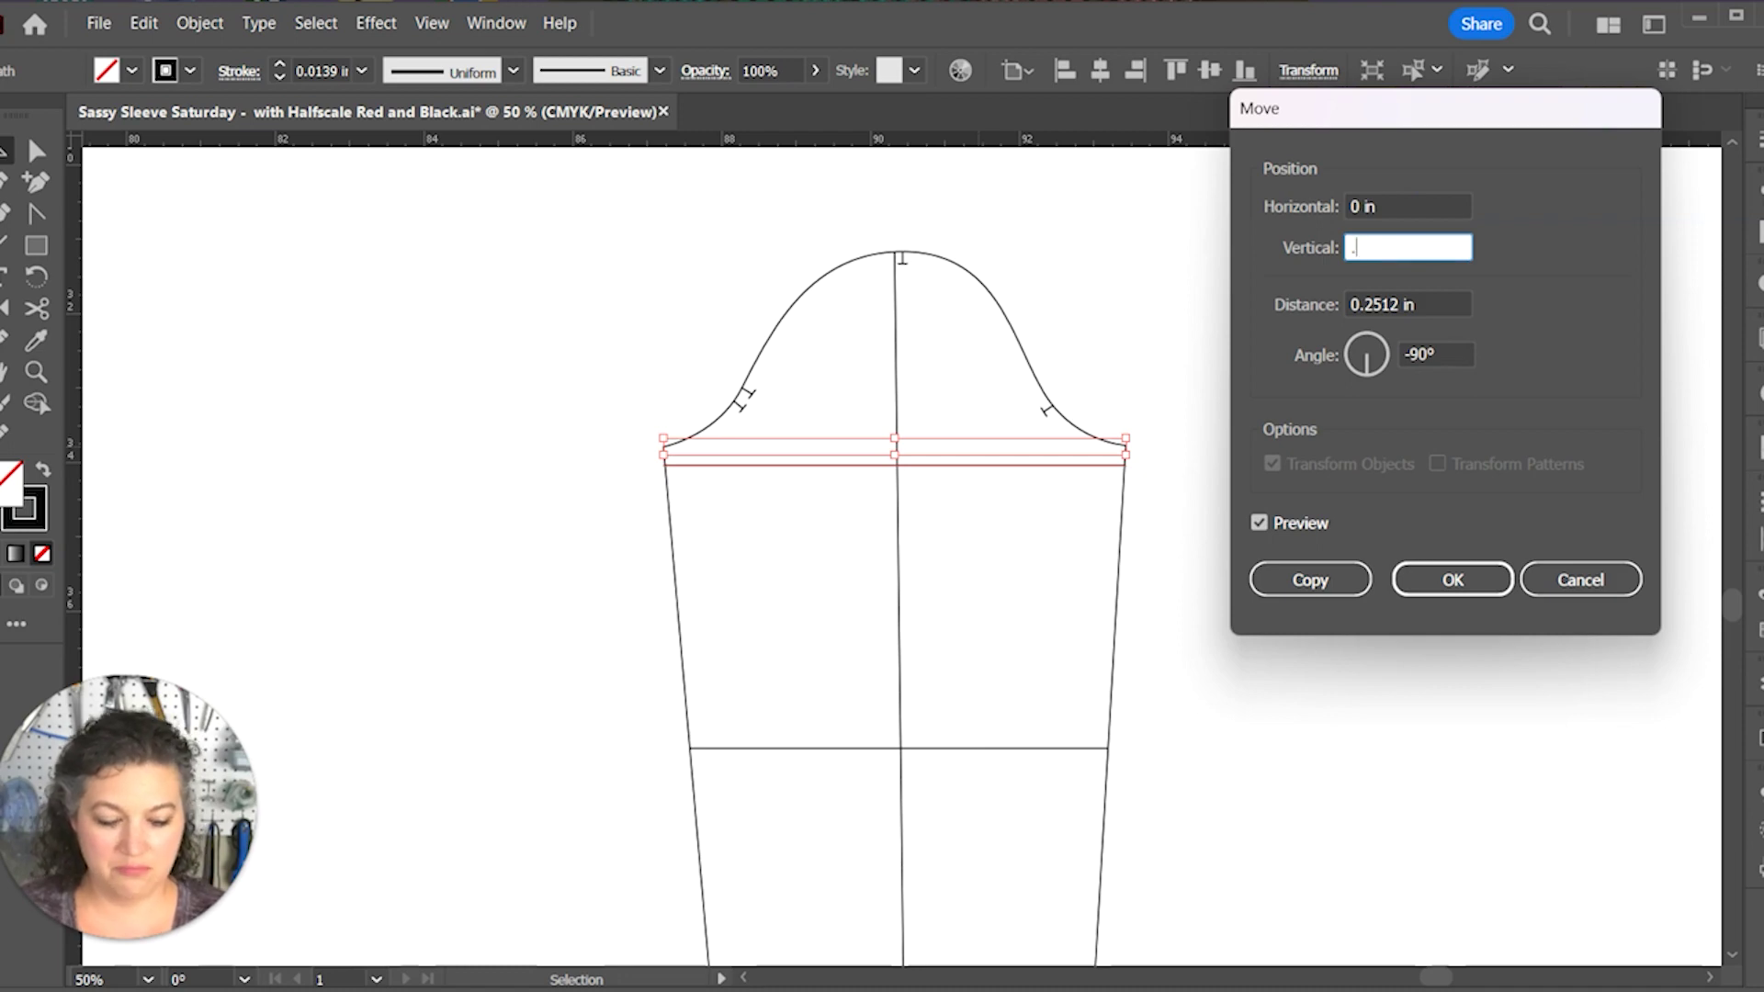
pyautogui.write('1.5')
pyautogui.press('Tab')
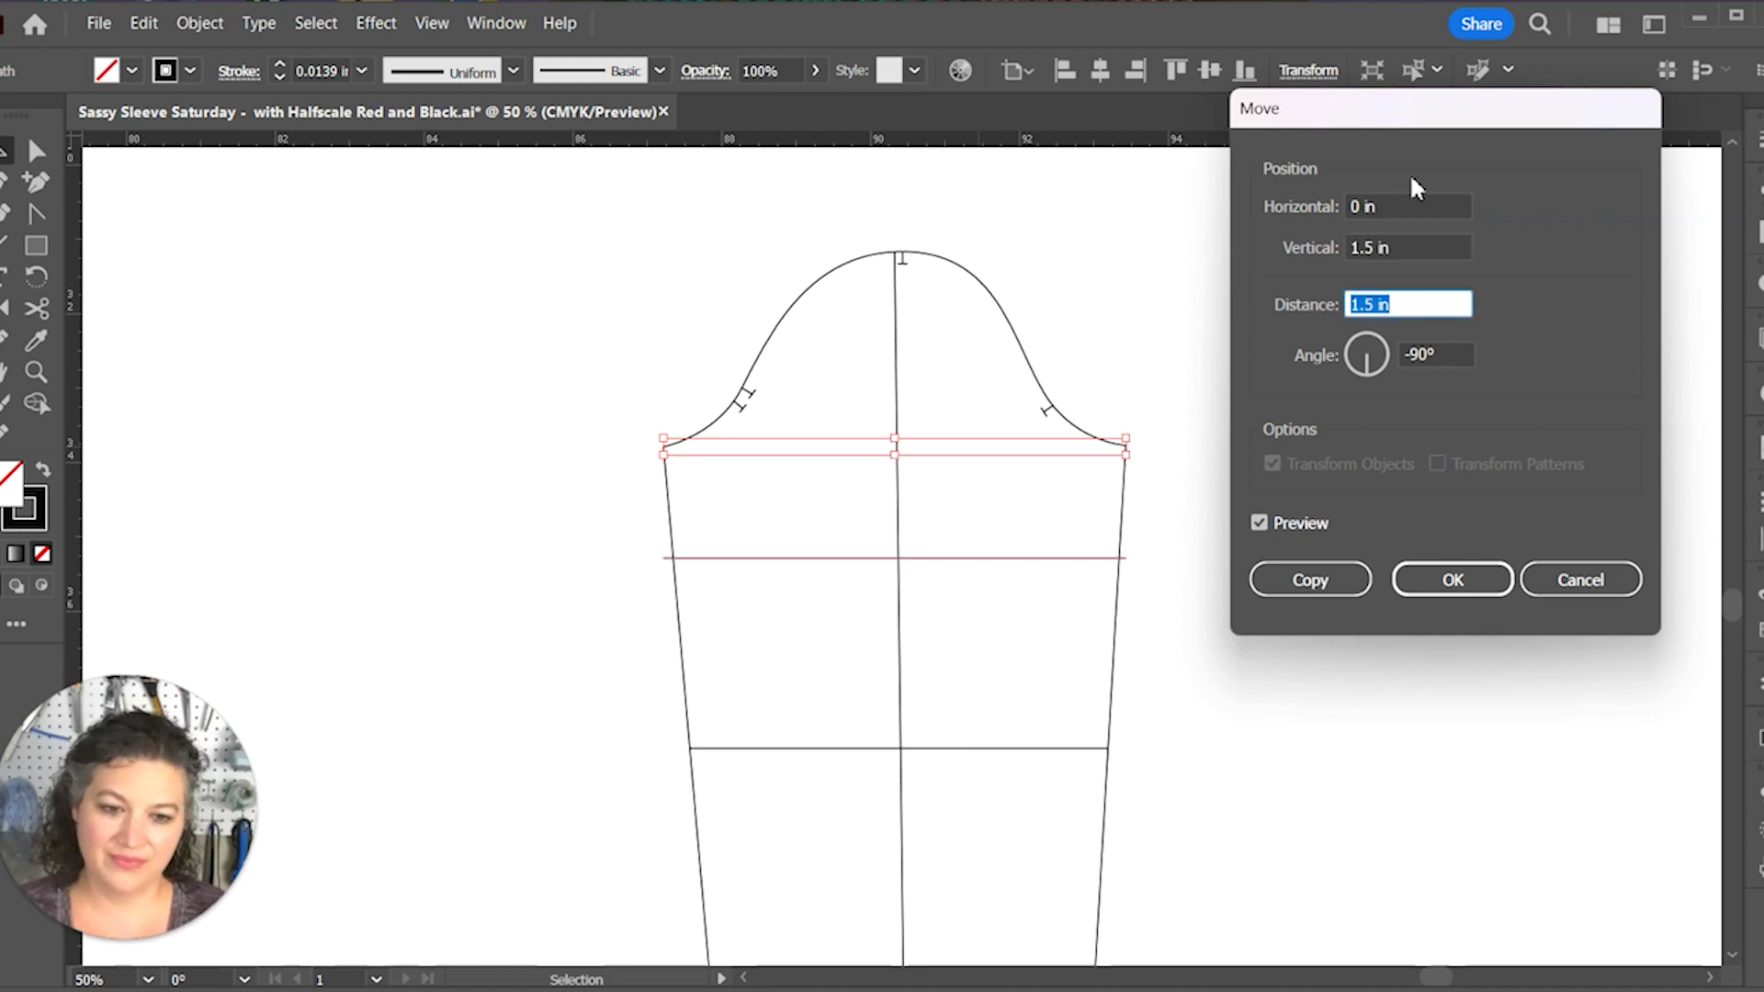
pyautogui.click(1314, 580)
pyautogui.click(1328, 747)
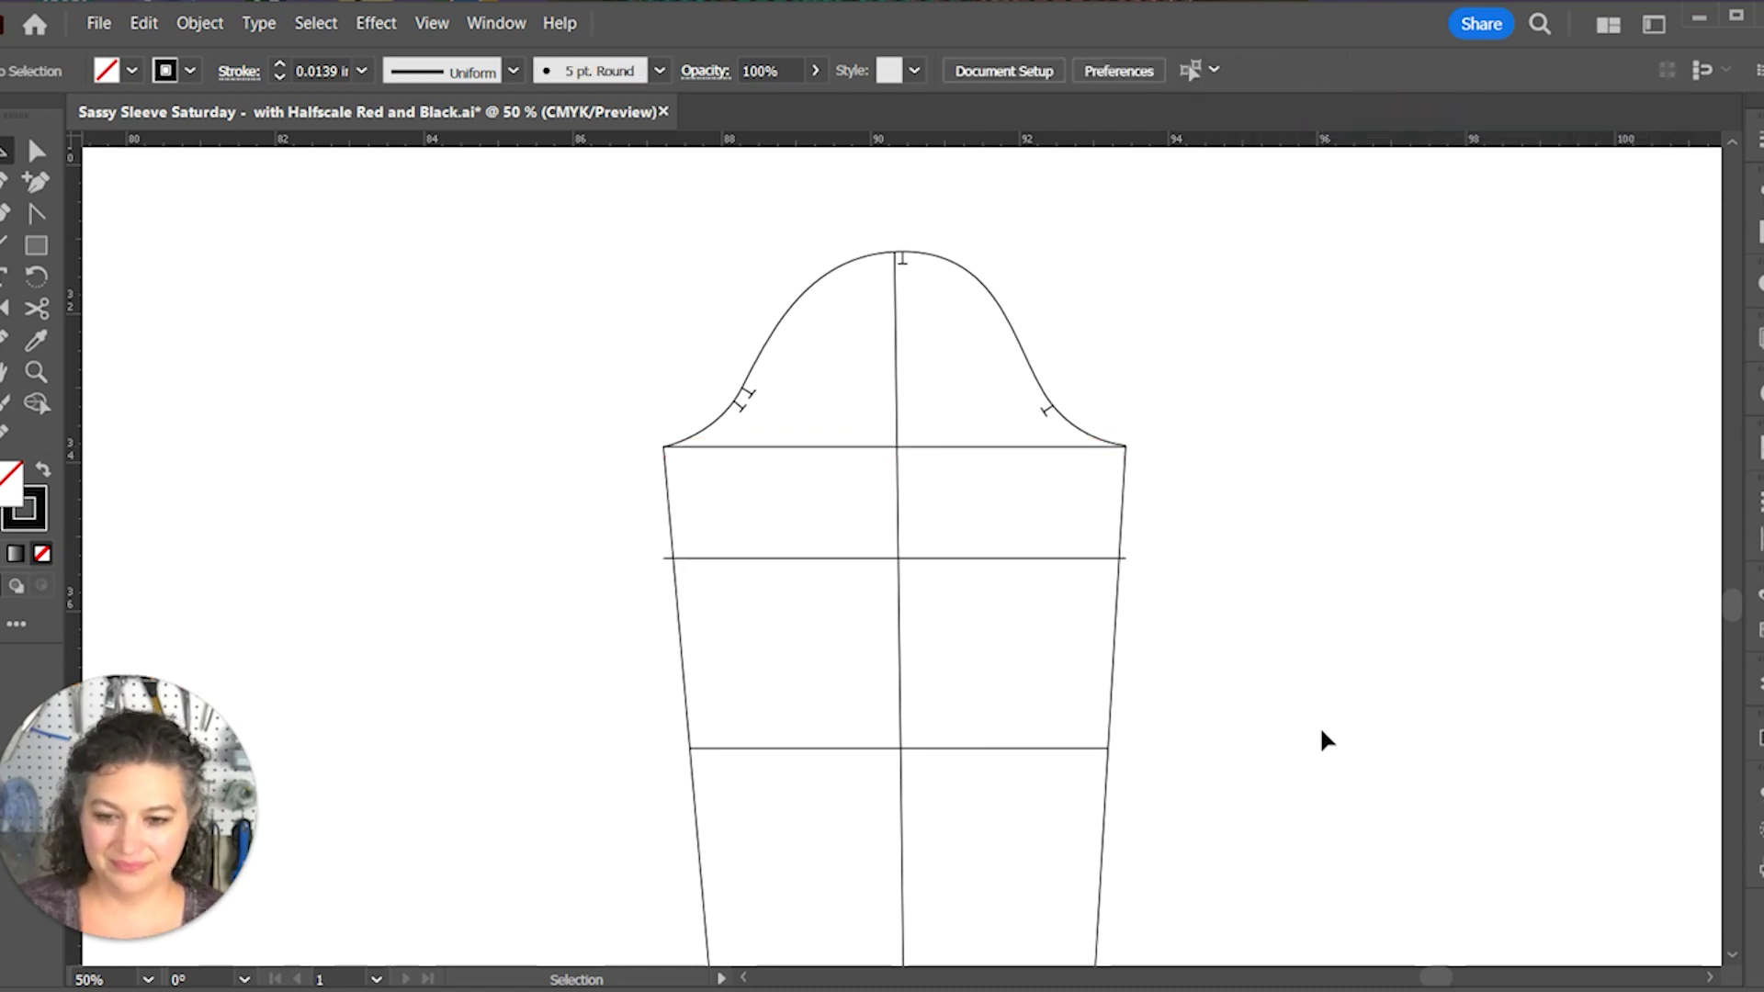
# Step: Move the copied horizontal line straight down by another 0.5 in
pyautogui.click(1015, 556)
pyautogui.rightClick(1016, 564)
pyautogui.moveTo(1153, 896)
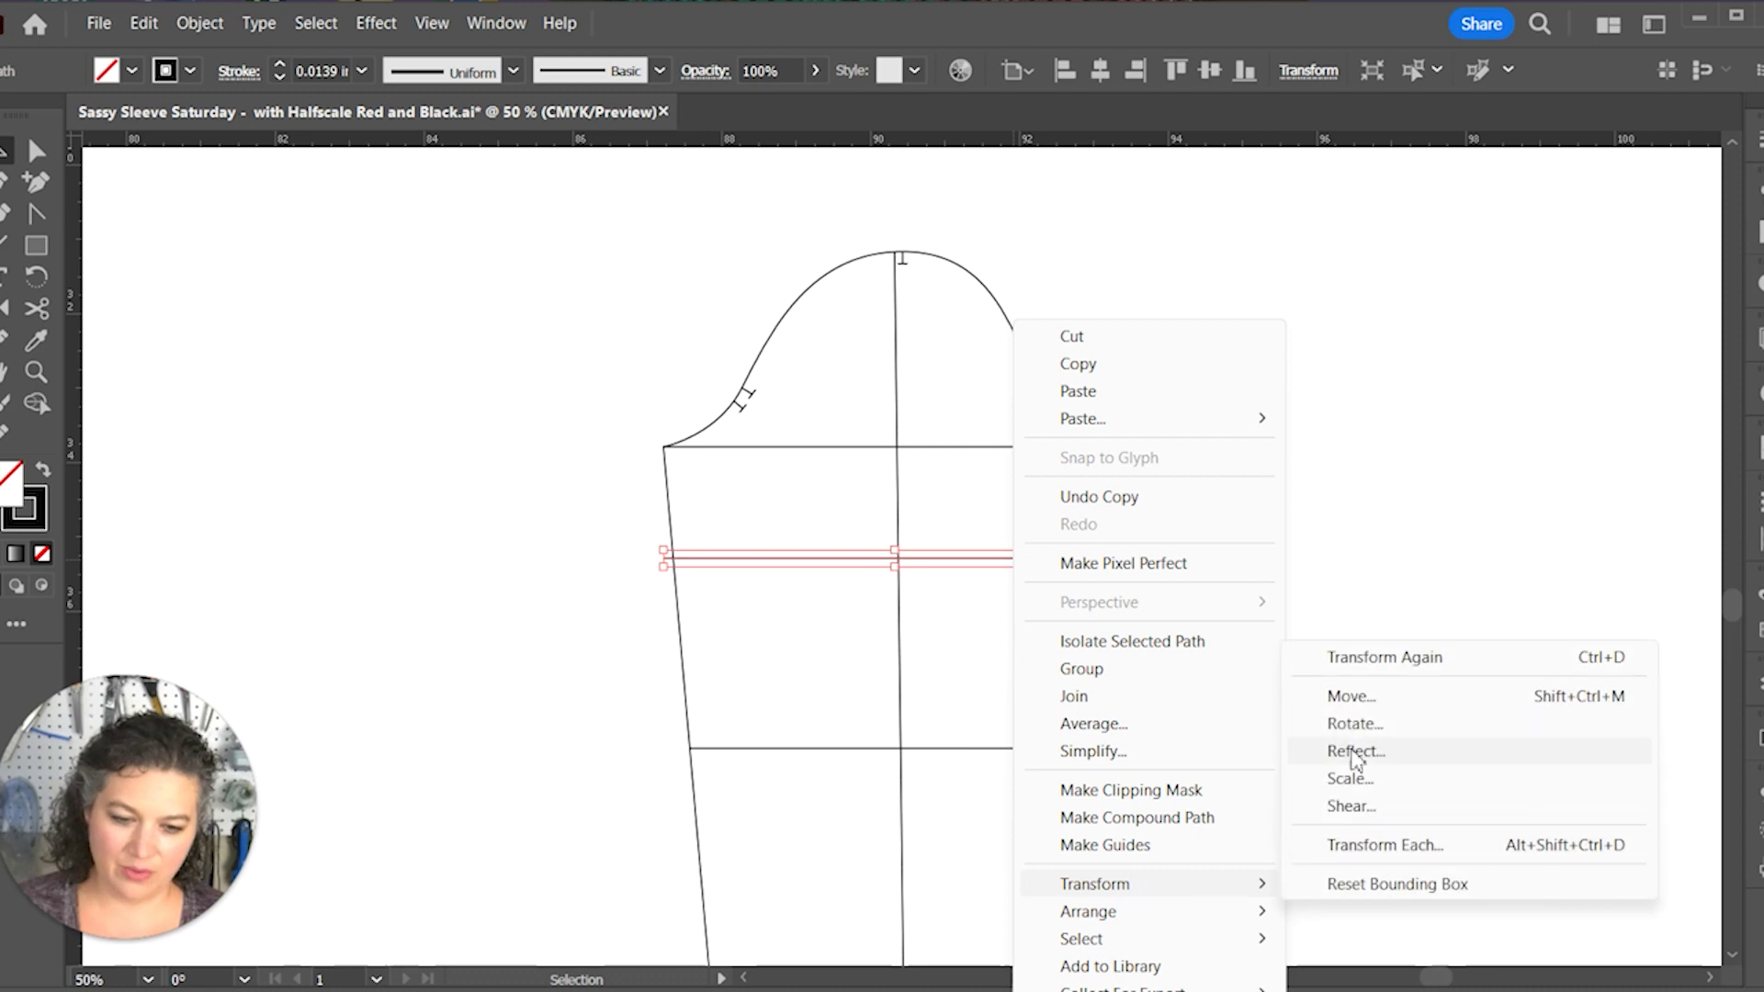
pyautogui.click(1353, 695)
pyautogui.press('Tab')
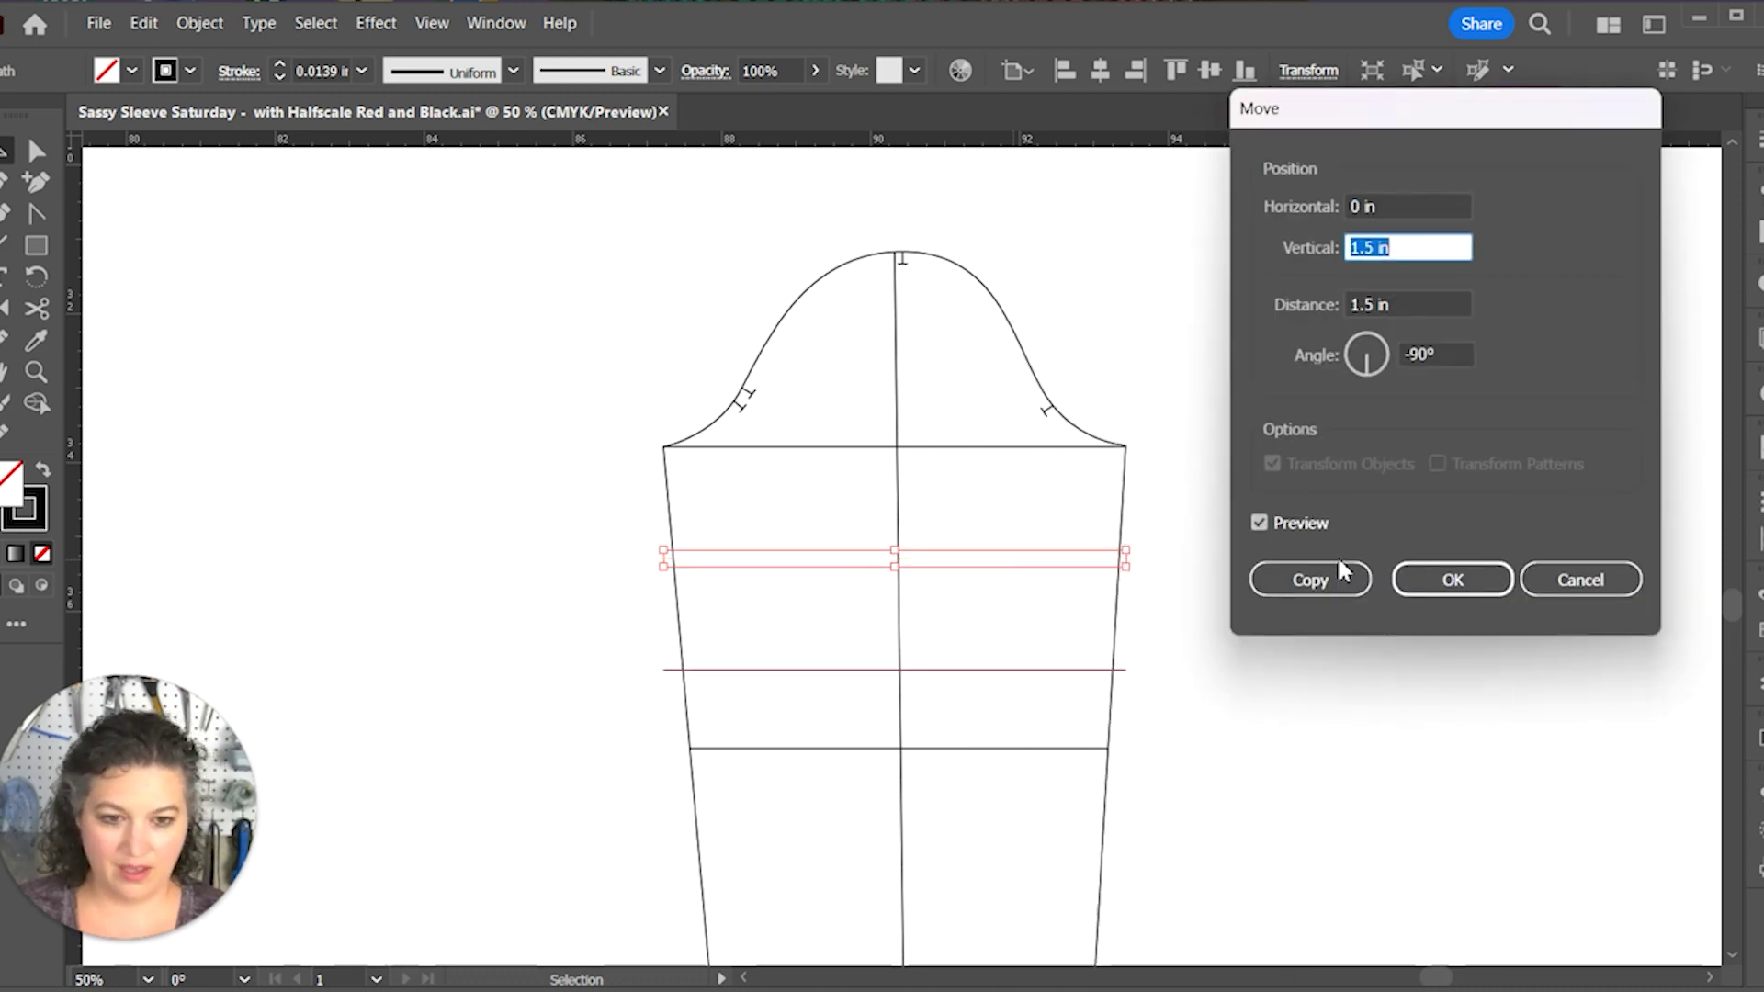
pyautogui.write('.5')
pyautogui.press('Tab')
pyautogui.press('Return')
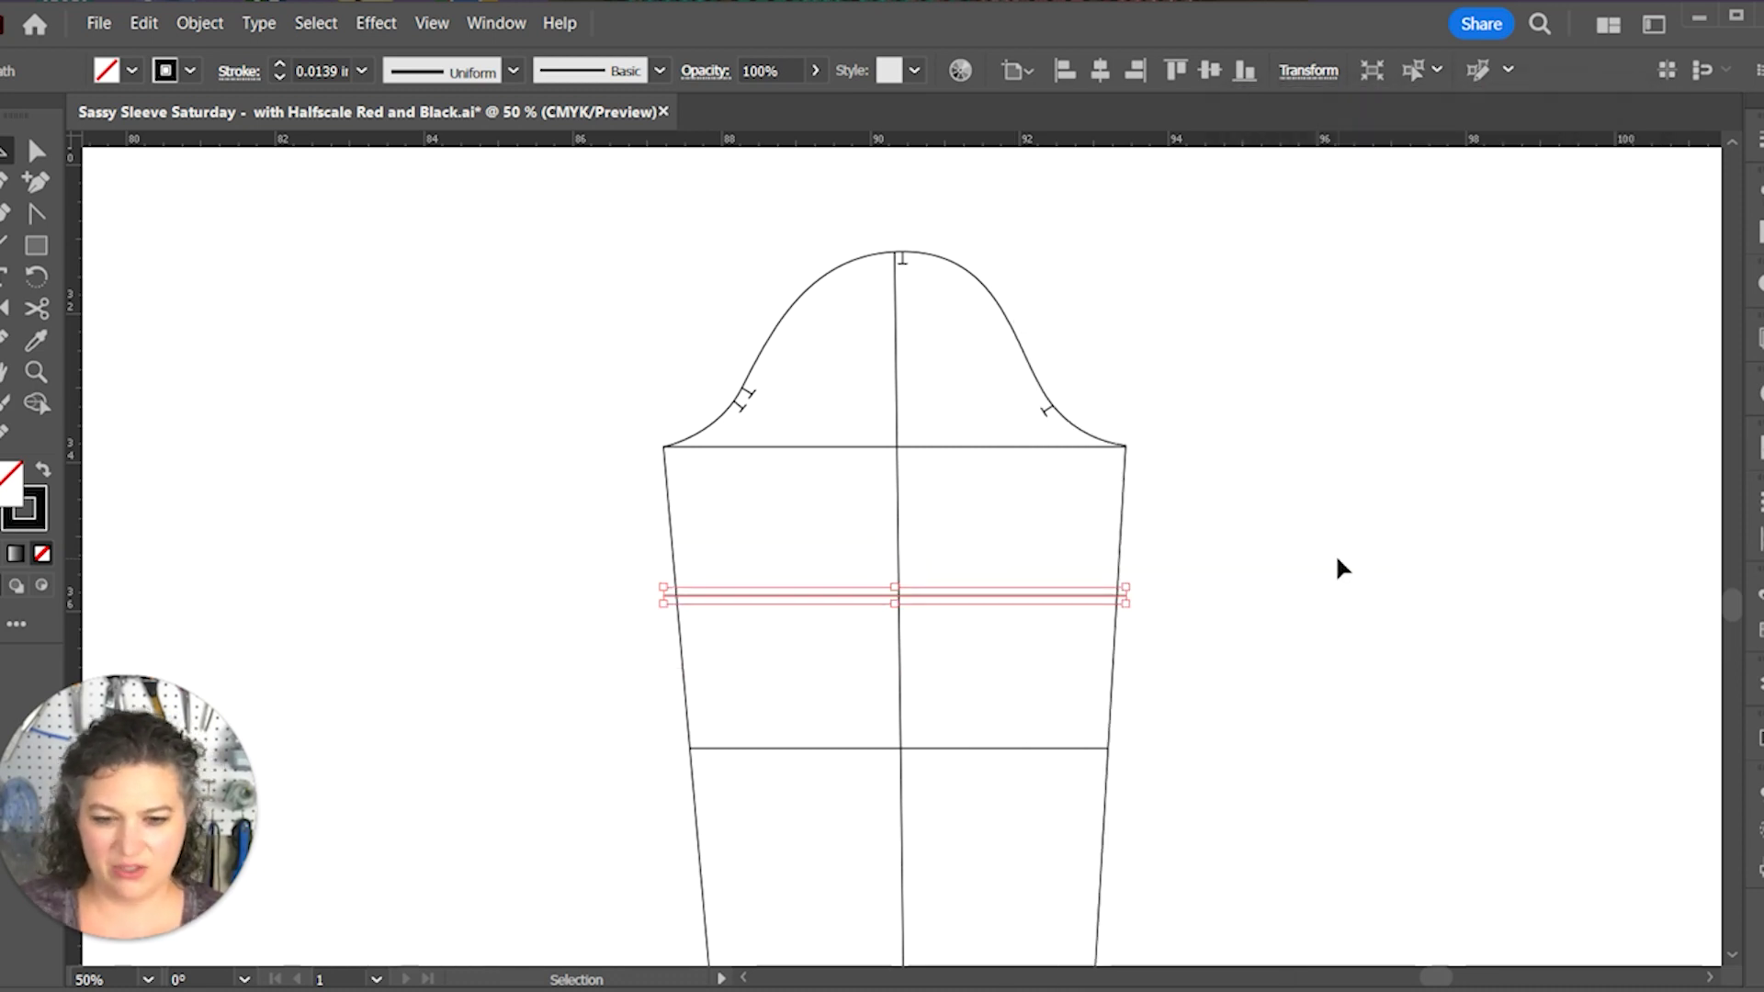
pyautogui.click(1337, 558)
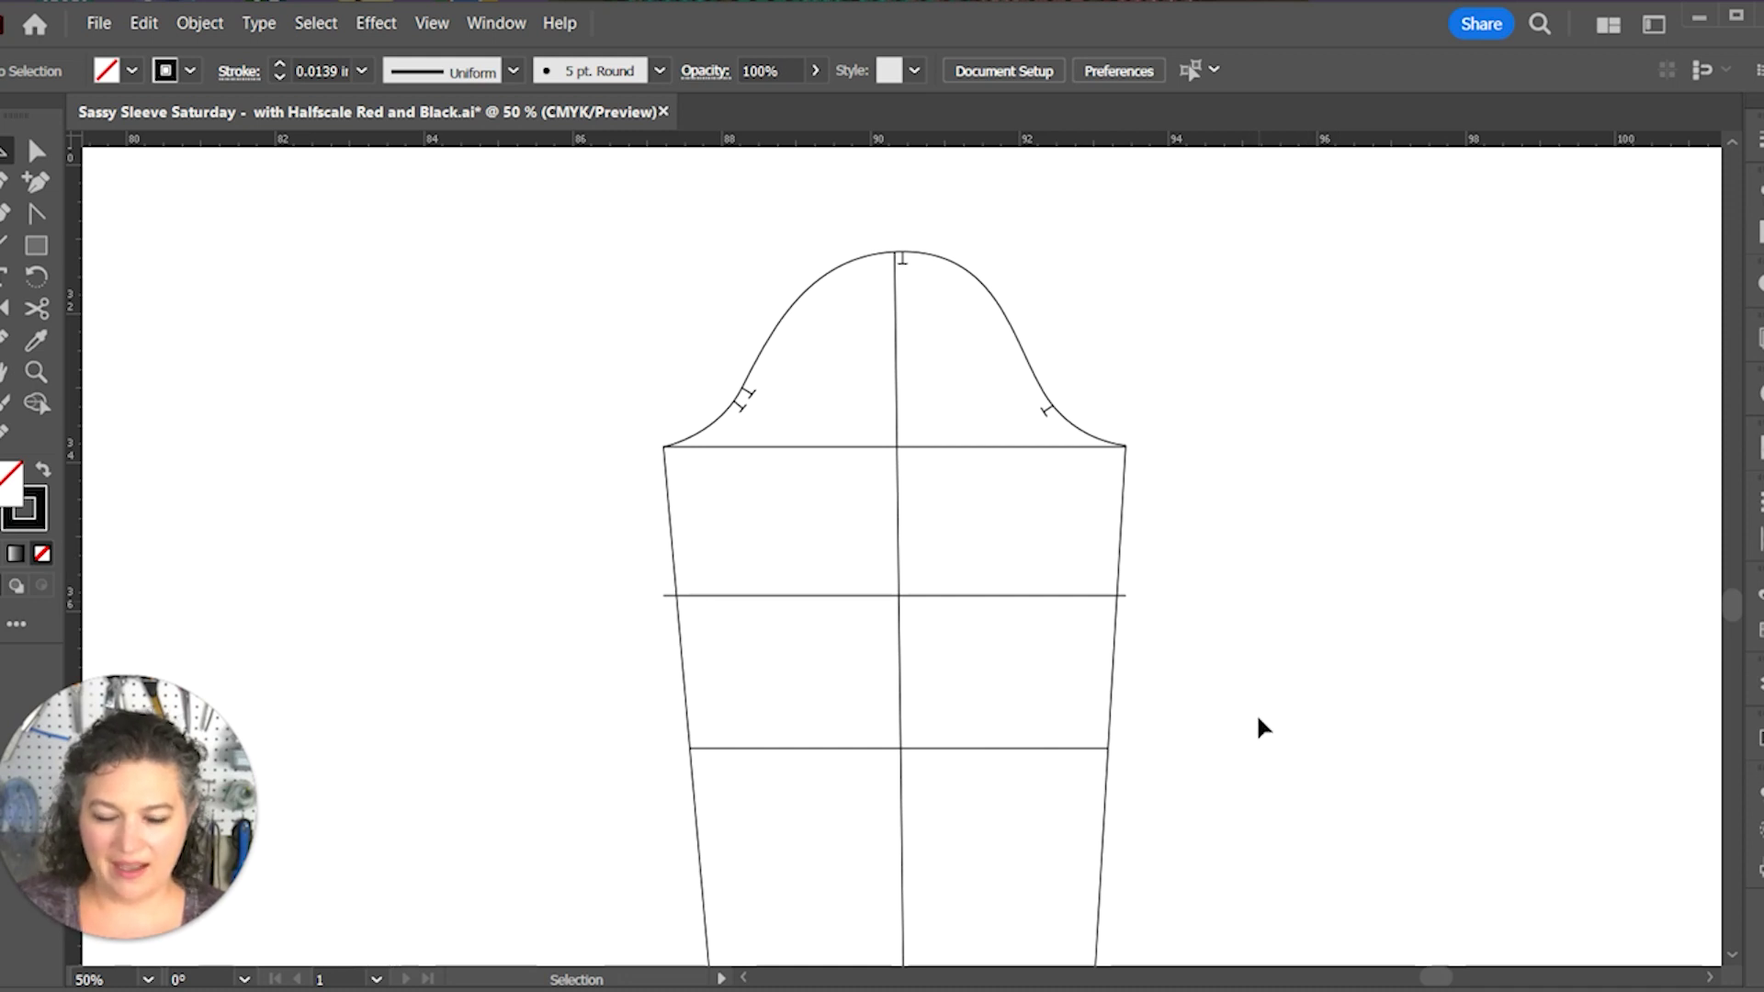
# Step: Cut the sleeve outline with the Scissors tool where the new horizontal line crosses both side seams
pyautogui.hotkey('ctrl', '+')
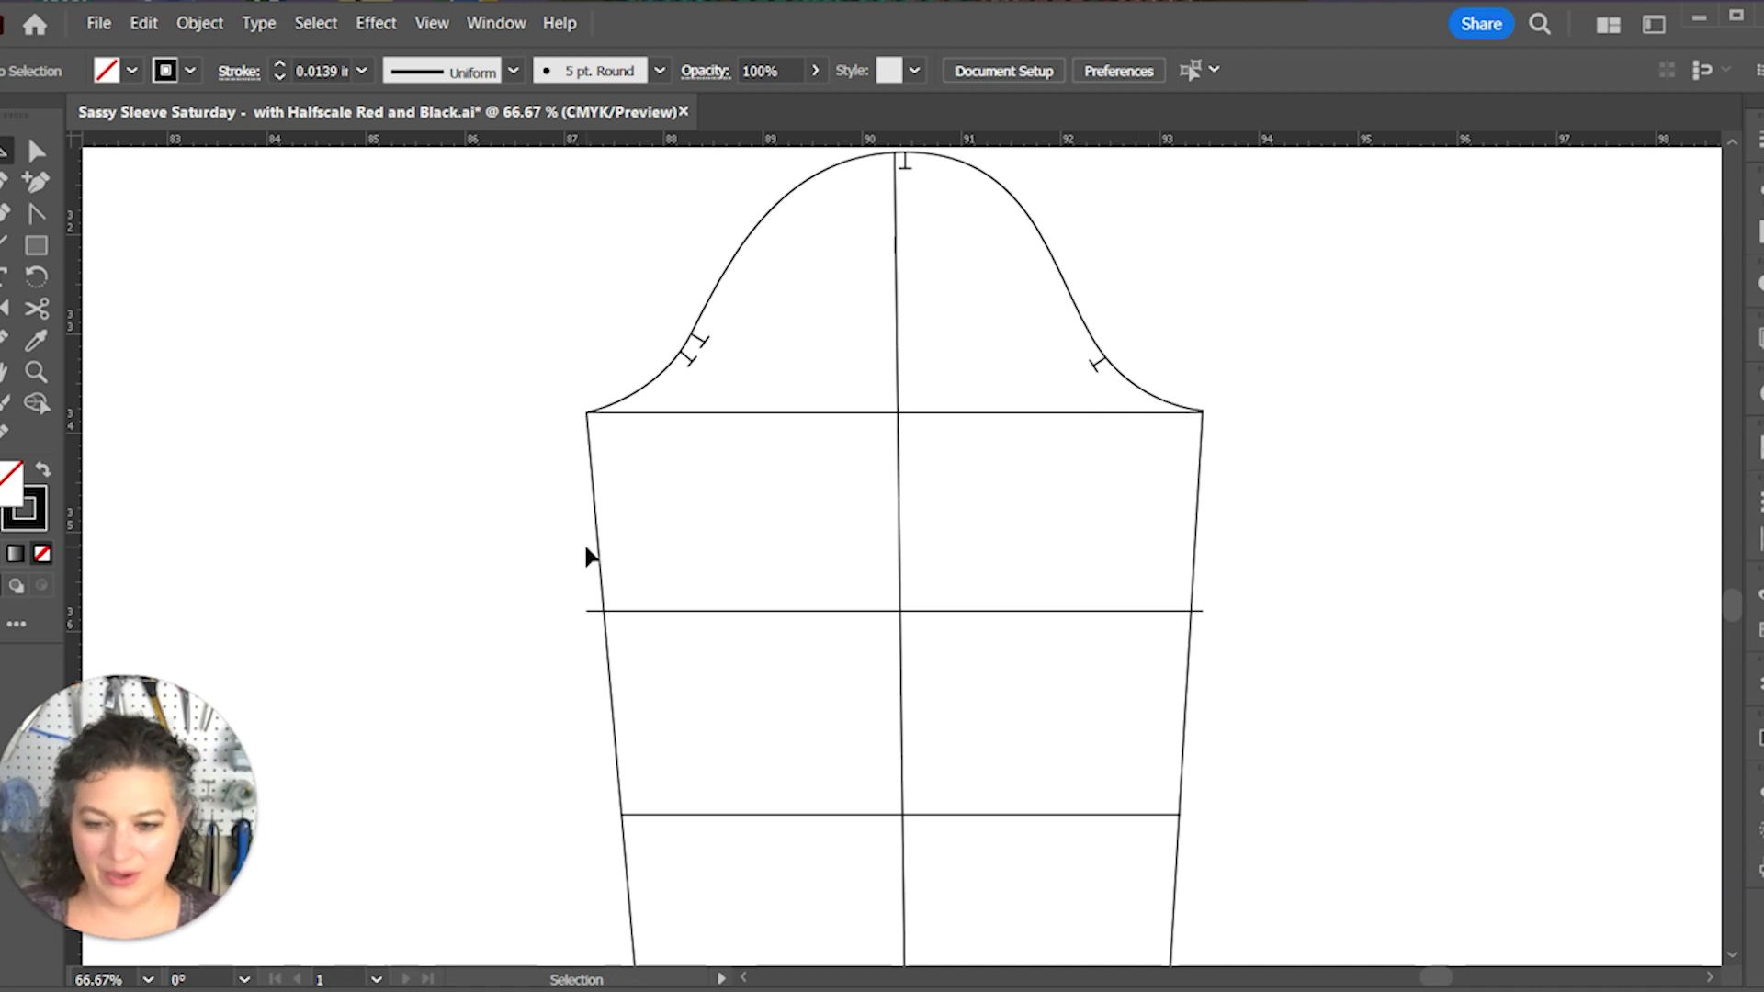
pyautogui.click(609, 695)
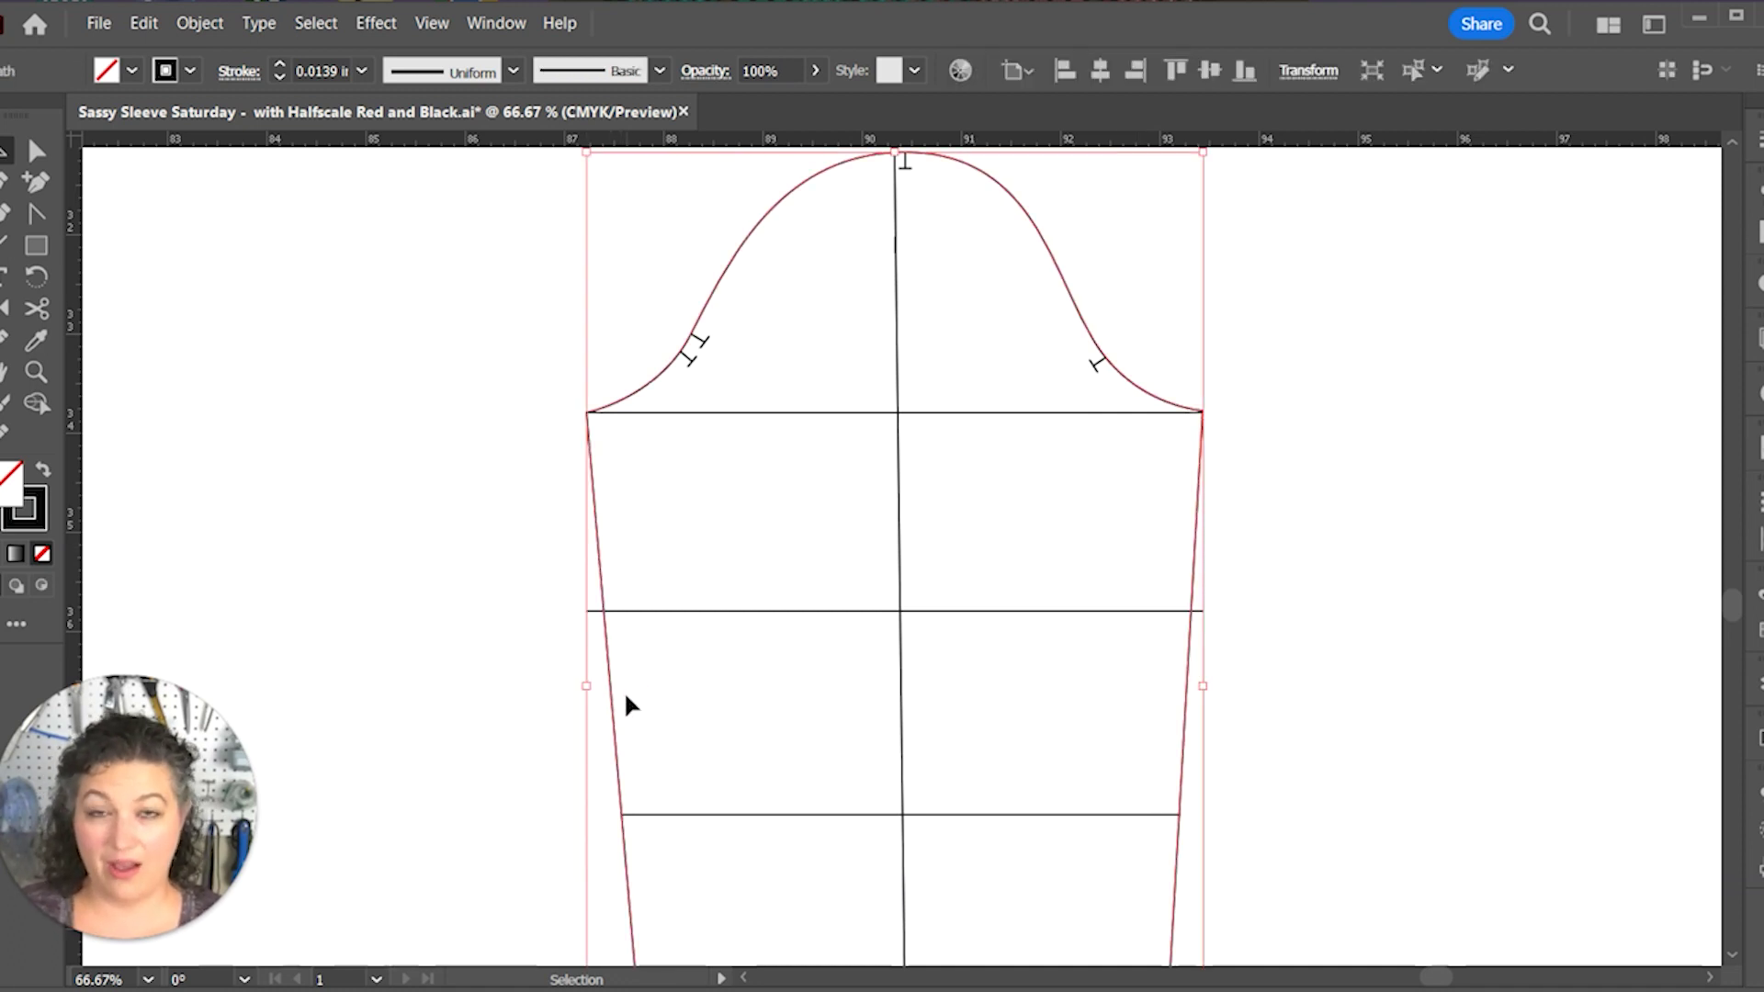
pyautogui.press('c')
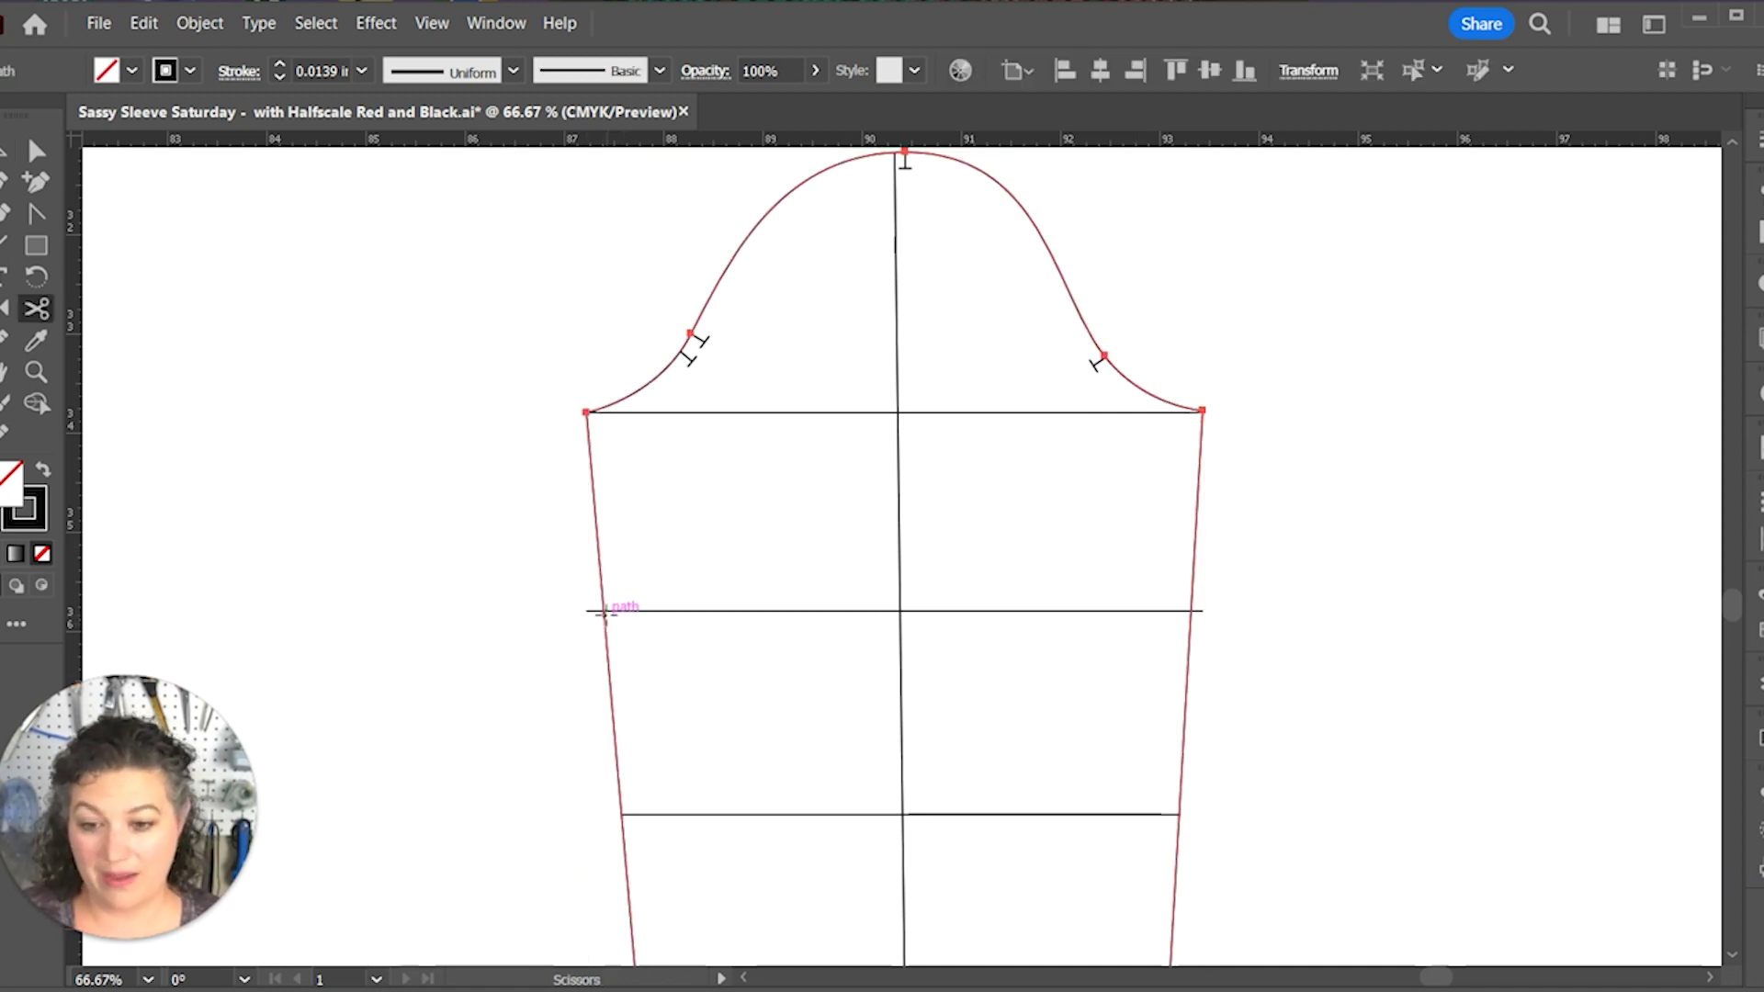
pyautogui.click(603, 610)
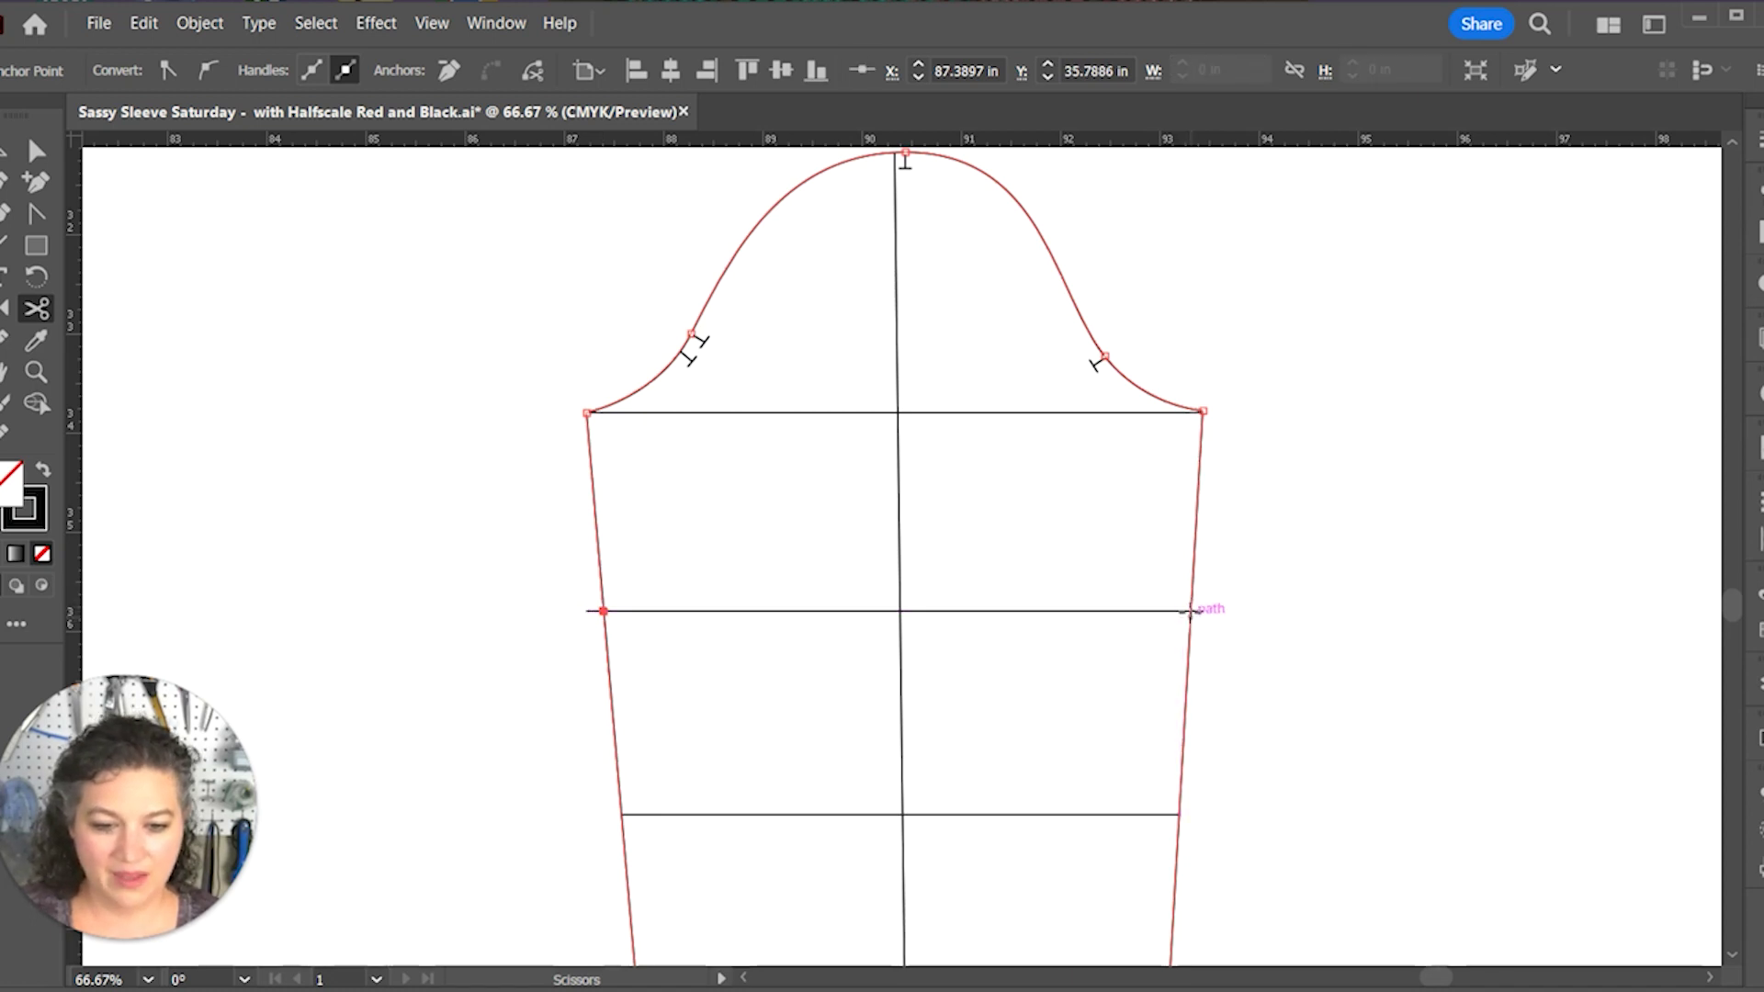
pyautogui.click(1191, 611)
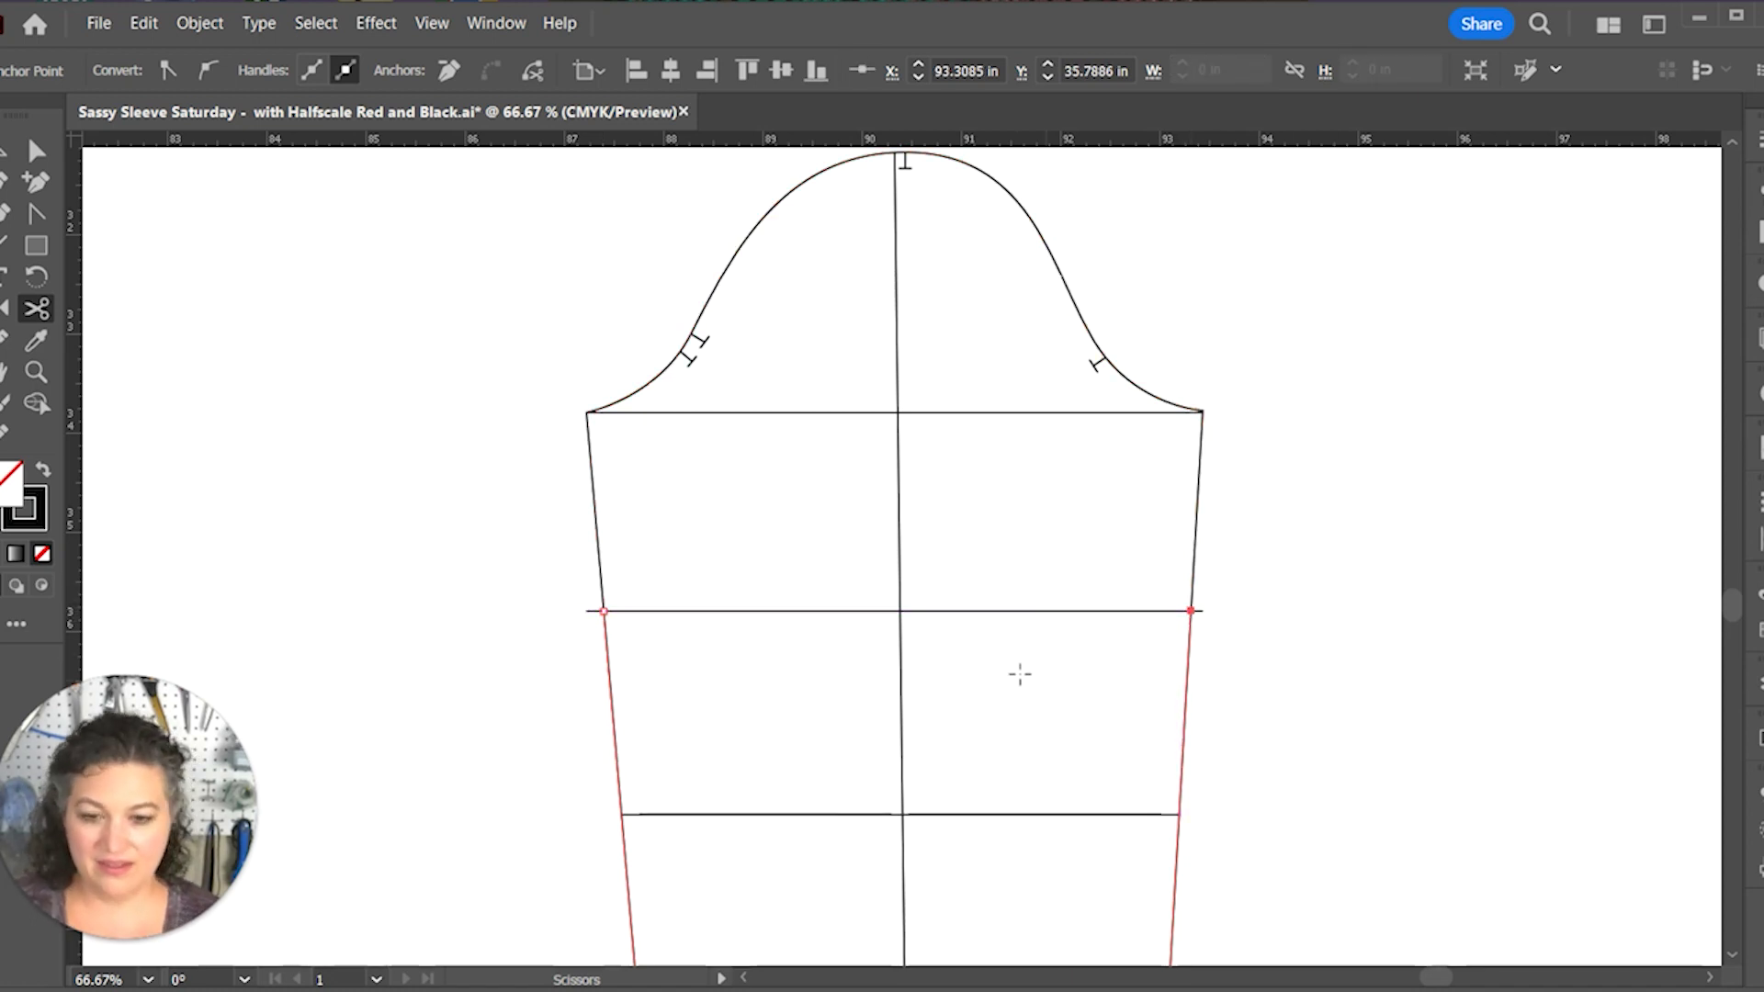
# Step: Cut the sleeve's vertical centre line where it crosses the new horizontal line
pyautogui.press('v')
pyautogui.click(896, 709)
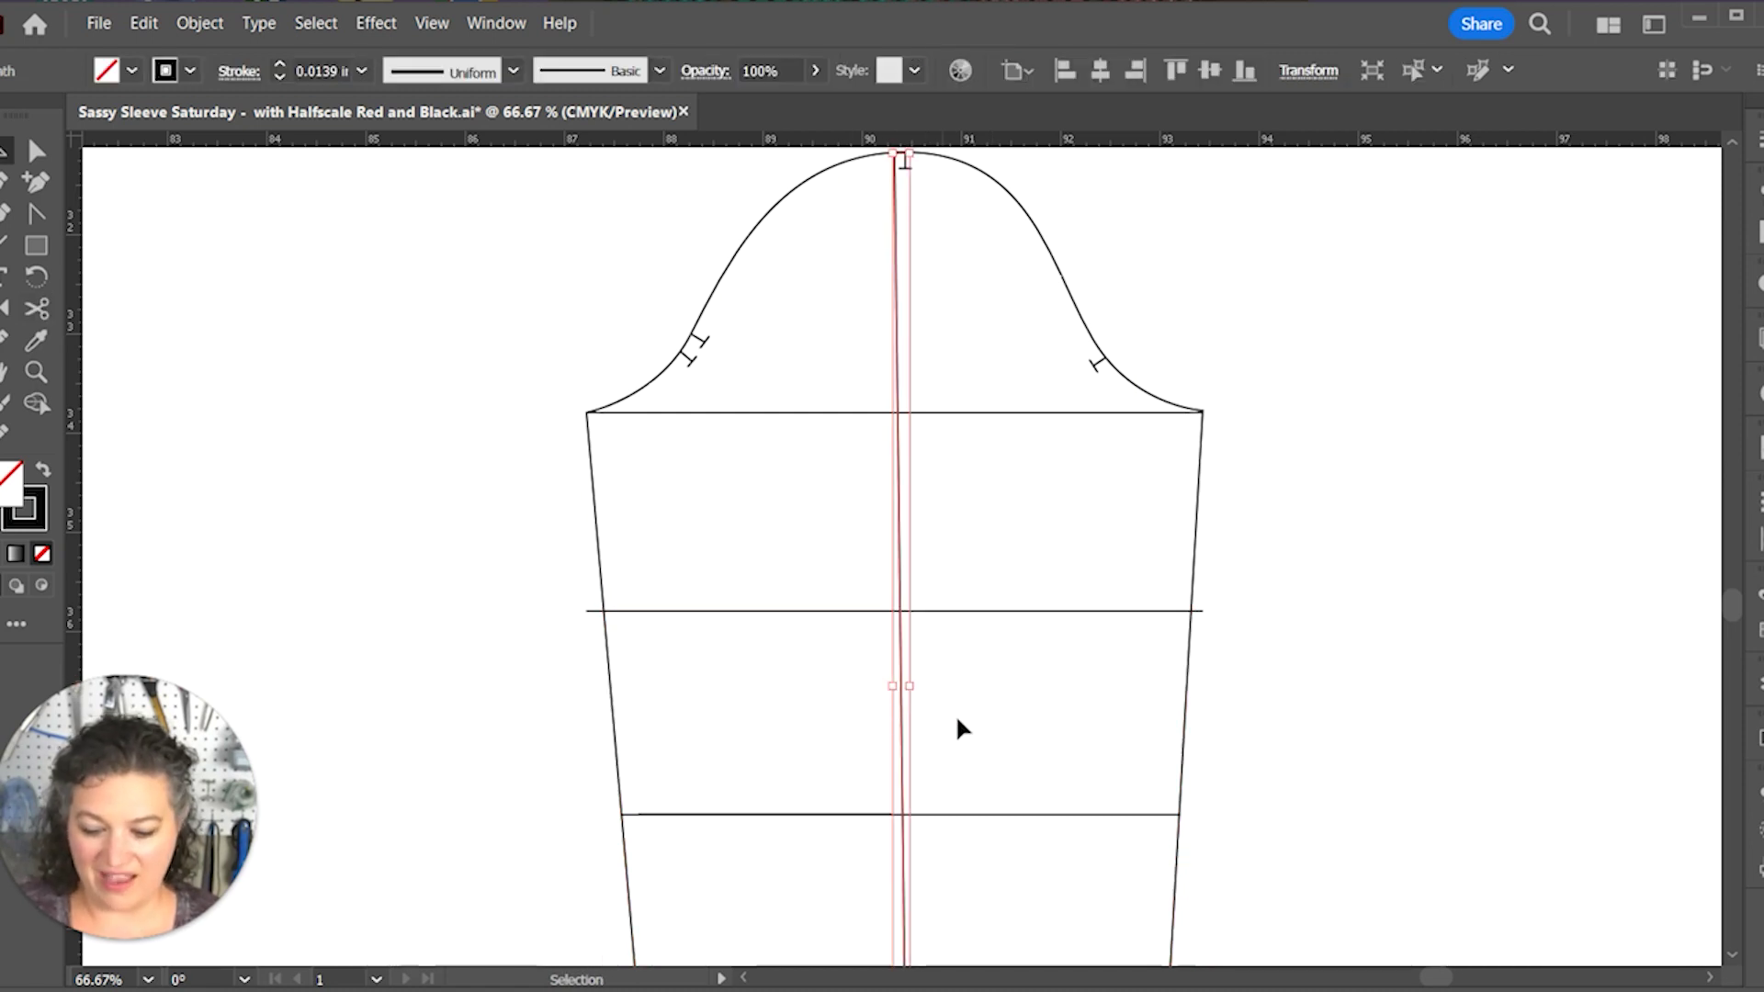
pyautogui.press('c')
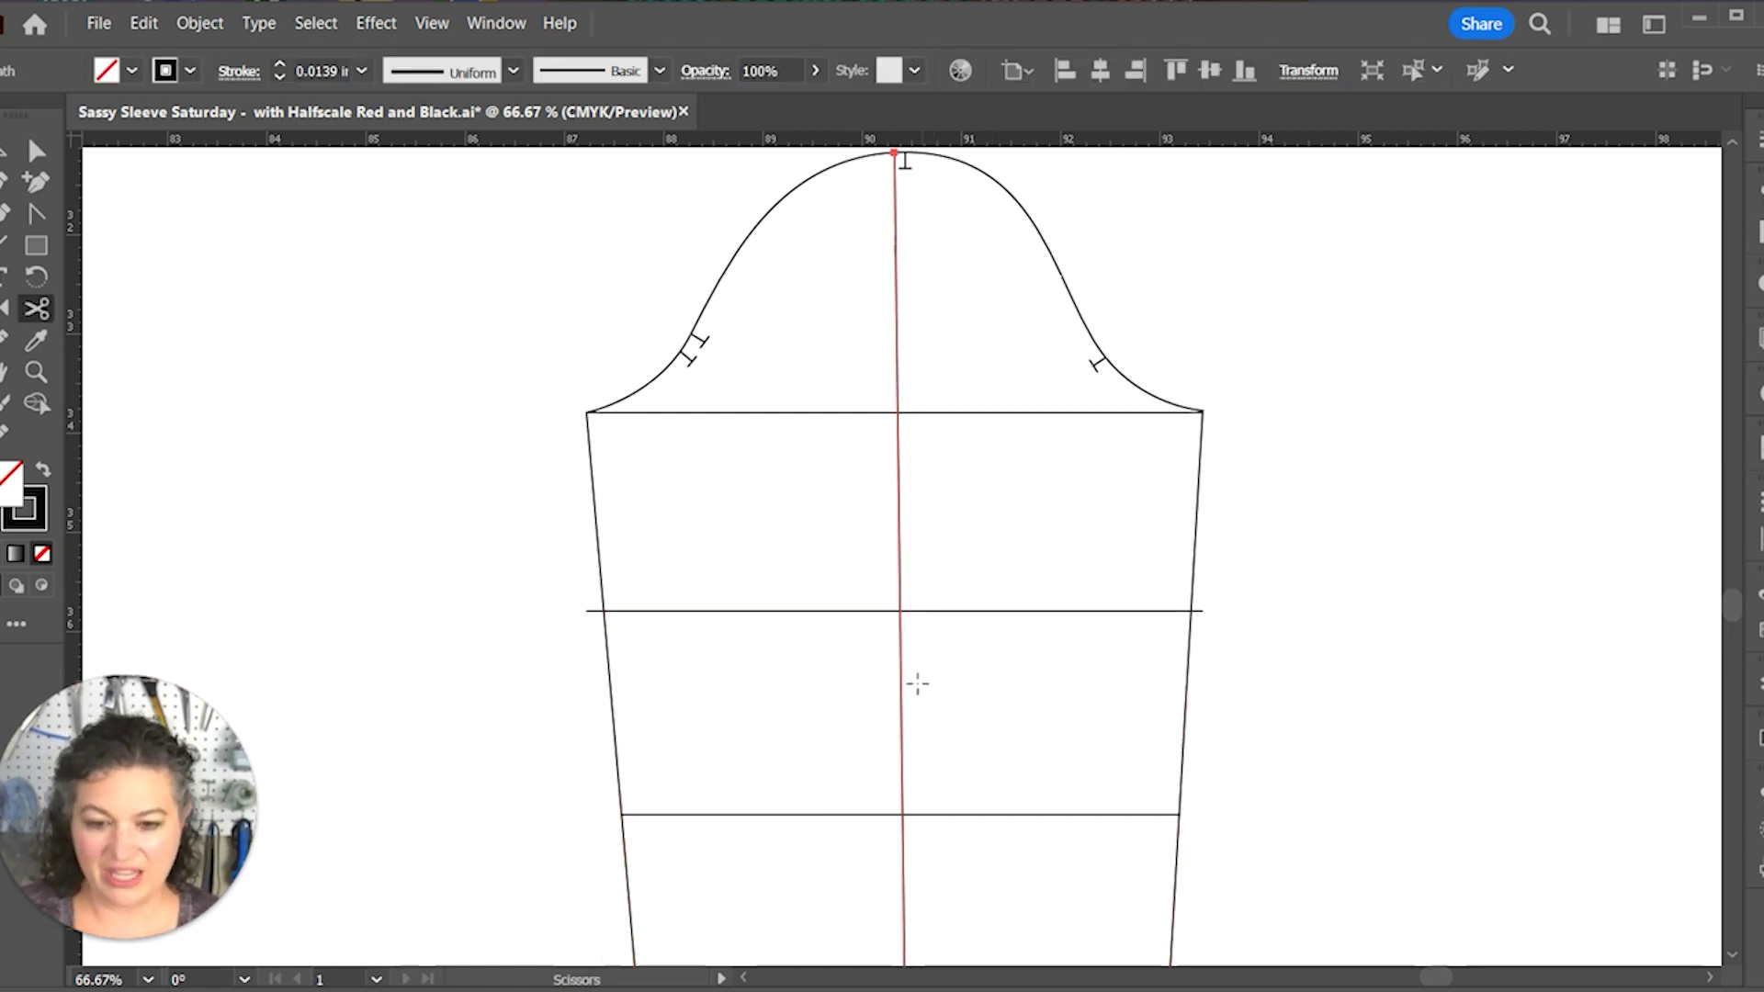
pyautogui.click(900, 611)
pyautogui.press('v')
# Step: Delete the lower sleeve portion below the new hemline, including the elbow line and the cut centre line segment
pyautogui.moveTo(1259, 726); pyautogui.dragTo(539, 934)
pyautogui.scroll(-1, 1146, 771)
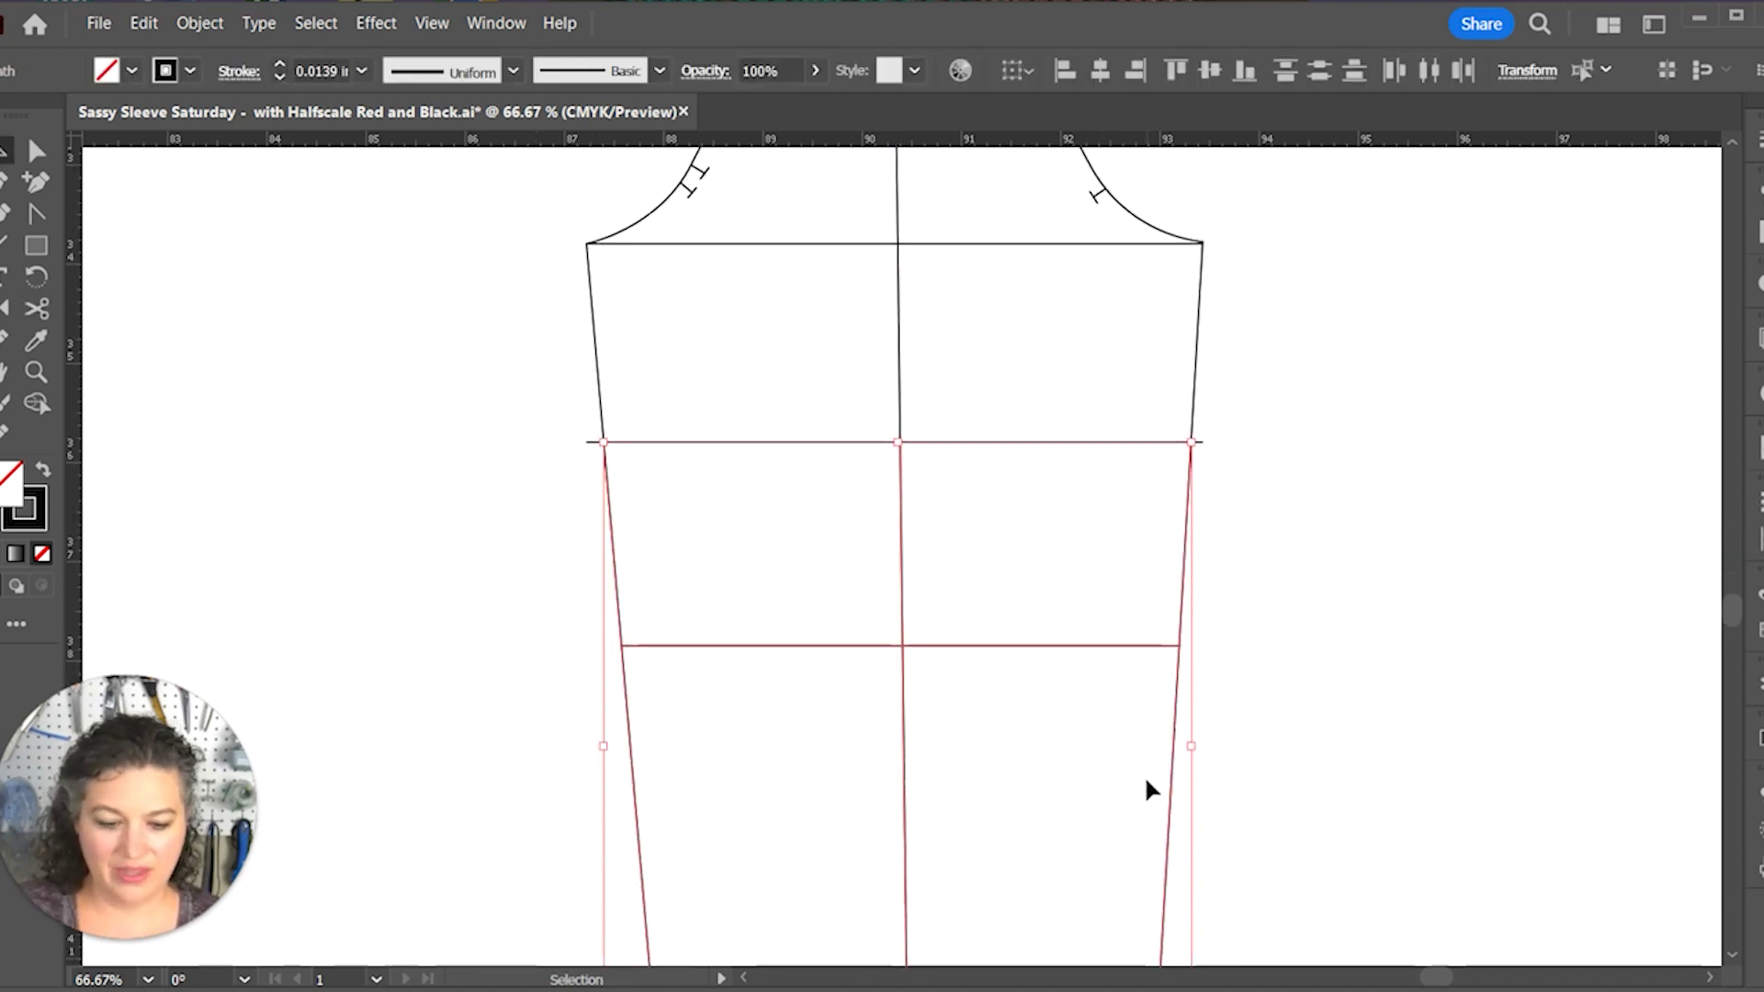
pyautogui.press('Delete')
pyautogui.scroll(3, 1148, 771)
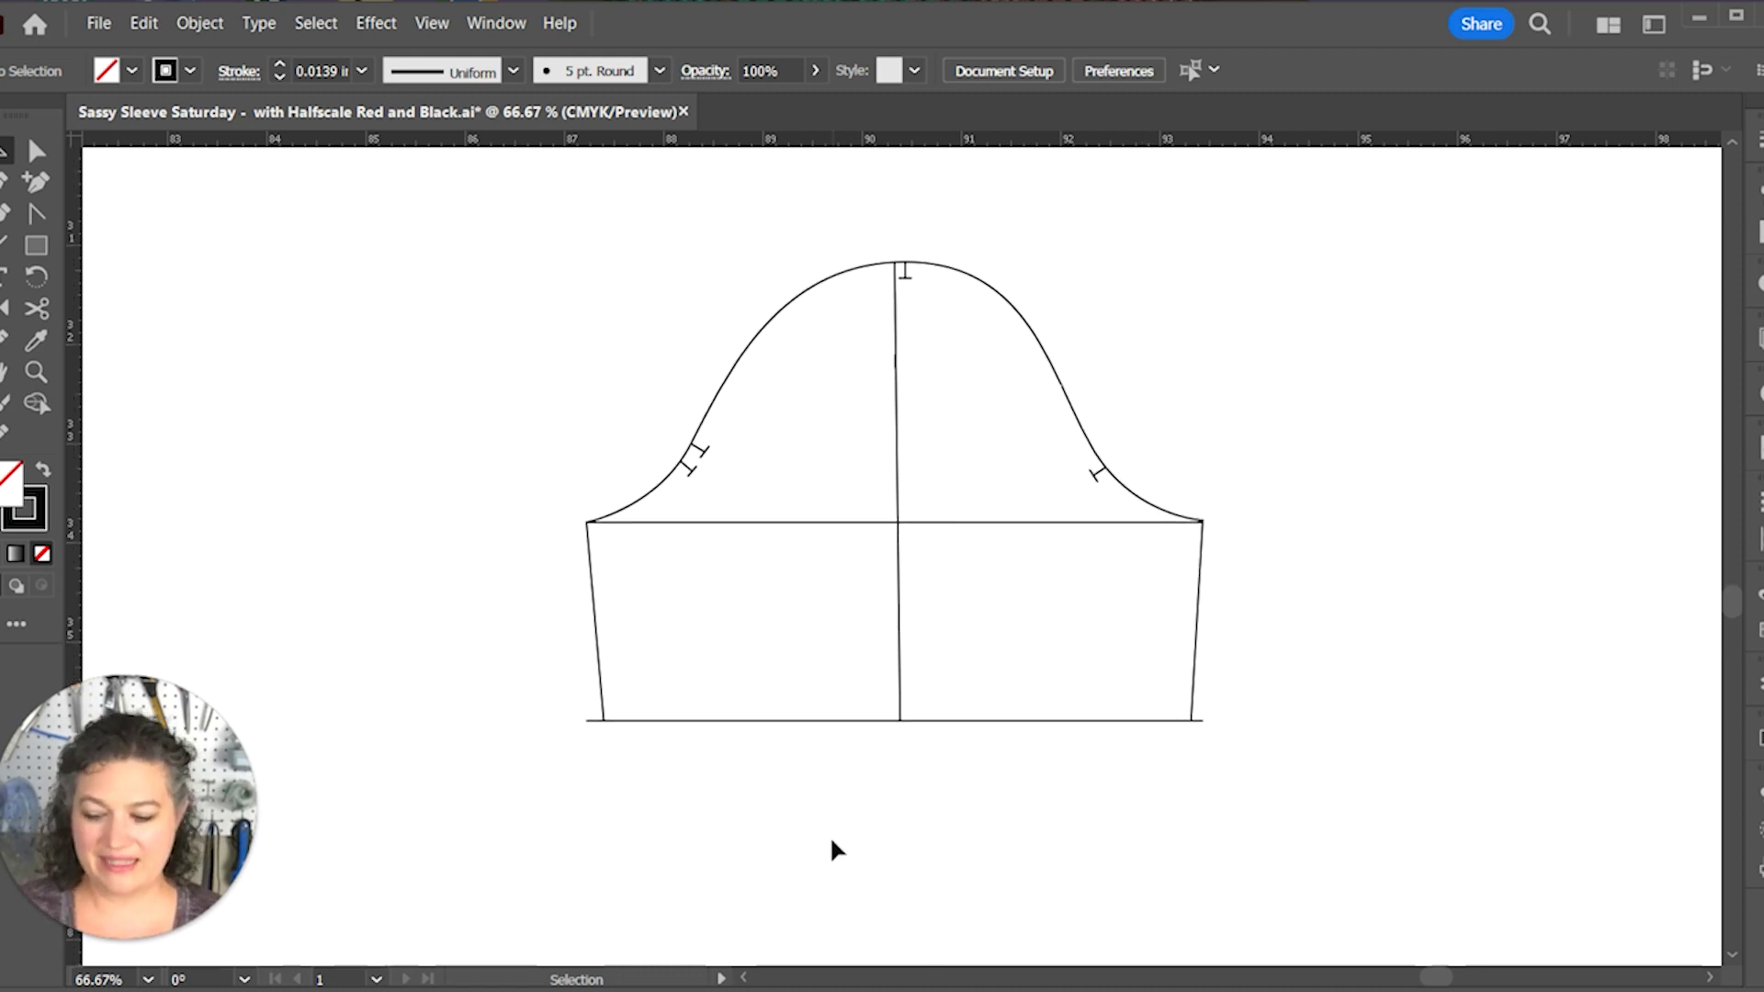
# Step: Shorten the hemline at both ends so its endpoints meet the lower ends of the two side seams
pyautogui.hotkey('ctrl', '=')
pyautogui.hotkey('ctrl', '=')
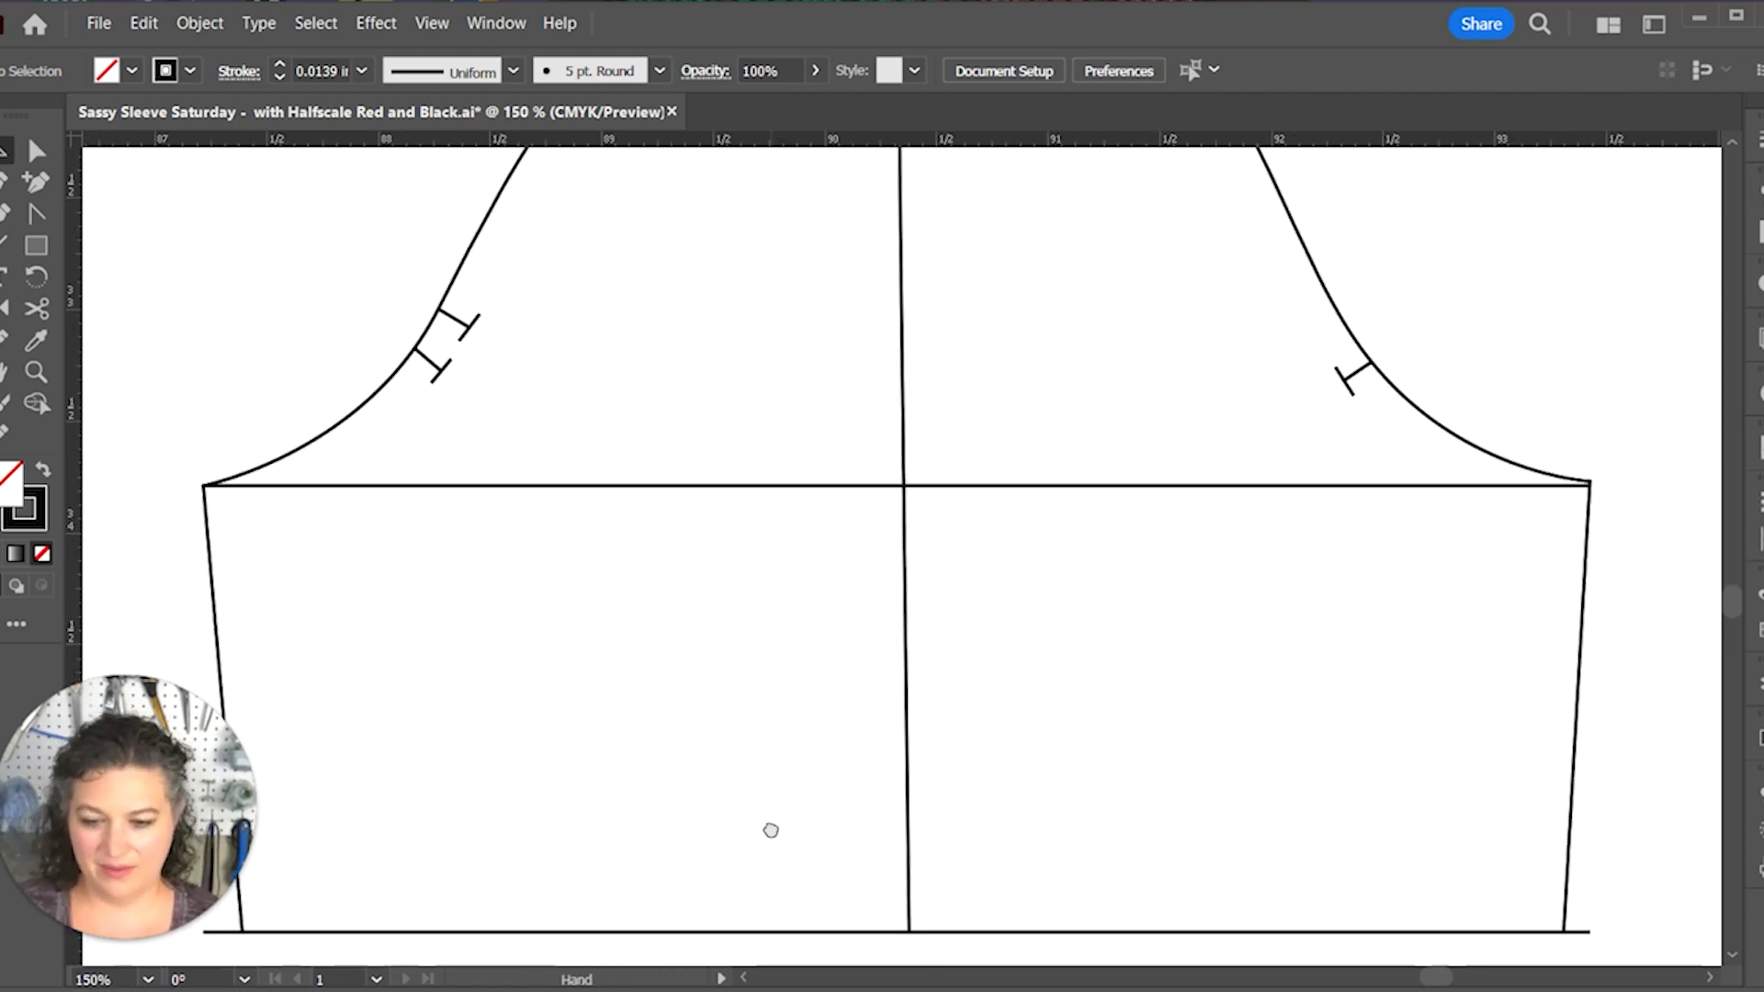
pyautogui.scroll(-2, 741, 855)
pyautogui.hscroll(-2, 740, 854)
pyautogui.press('a')
pyautogui.click(405, 805)
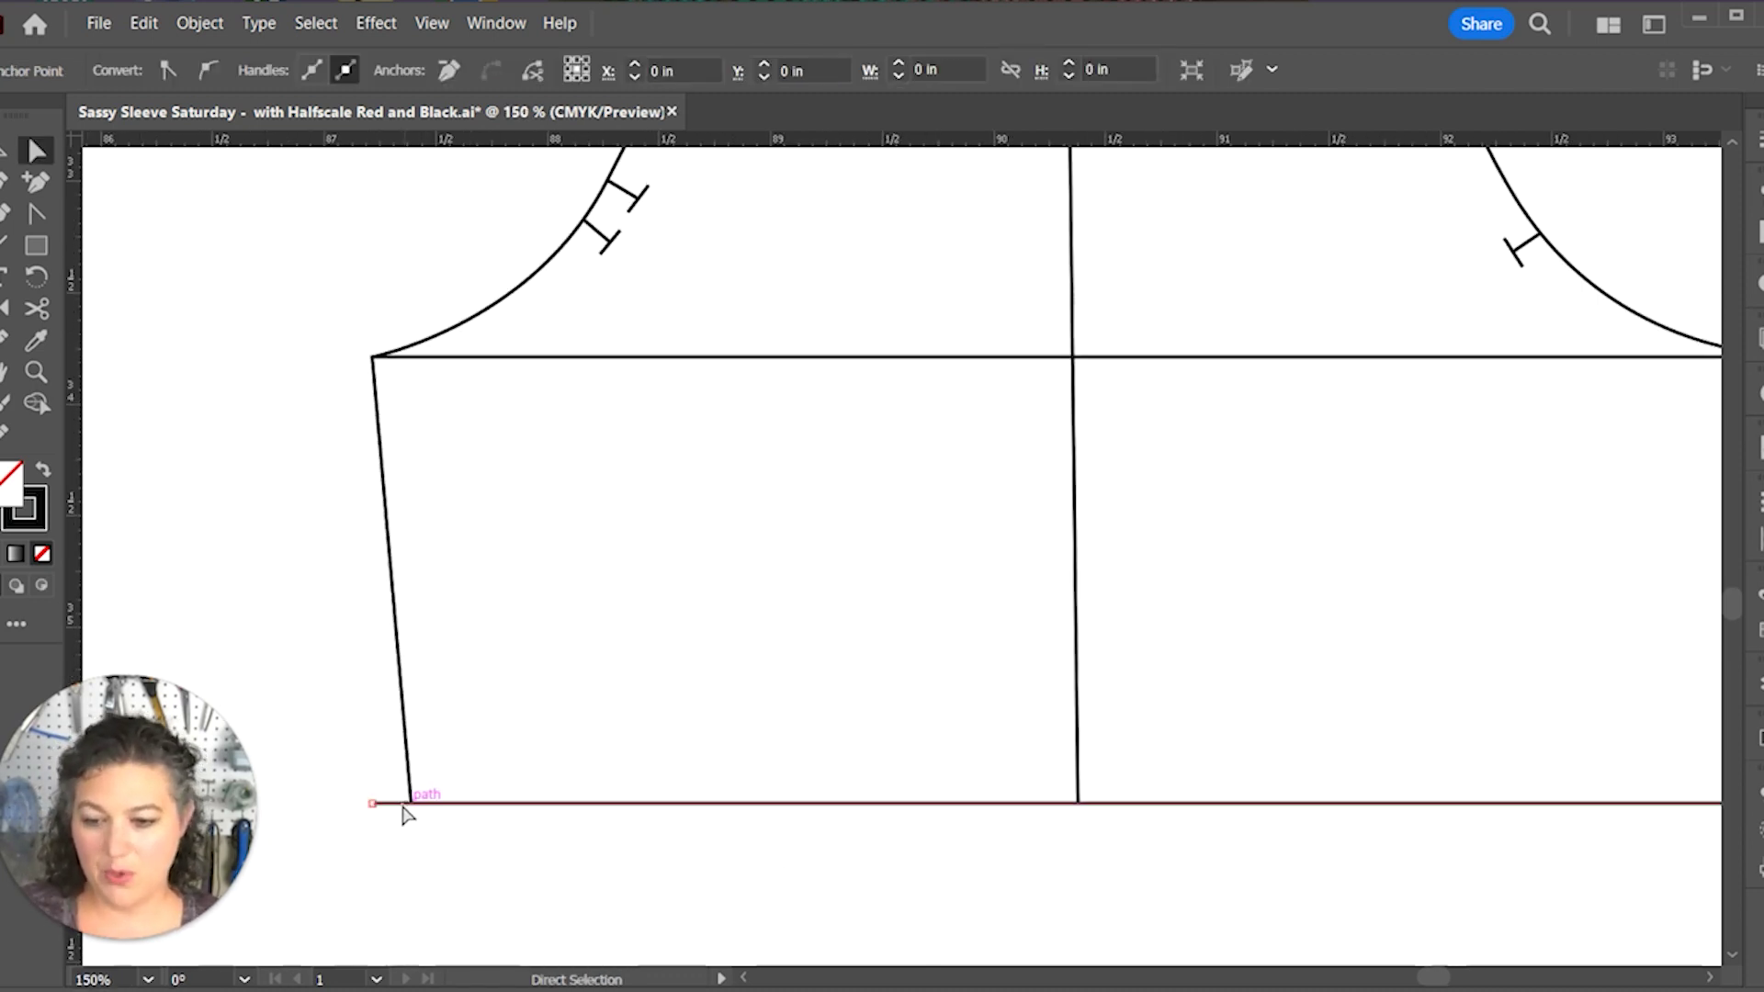
pyautogui.moveTo(372, 804); pyautogui.dragTo(410, 805)
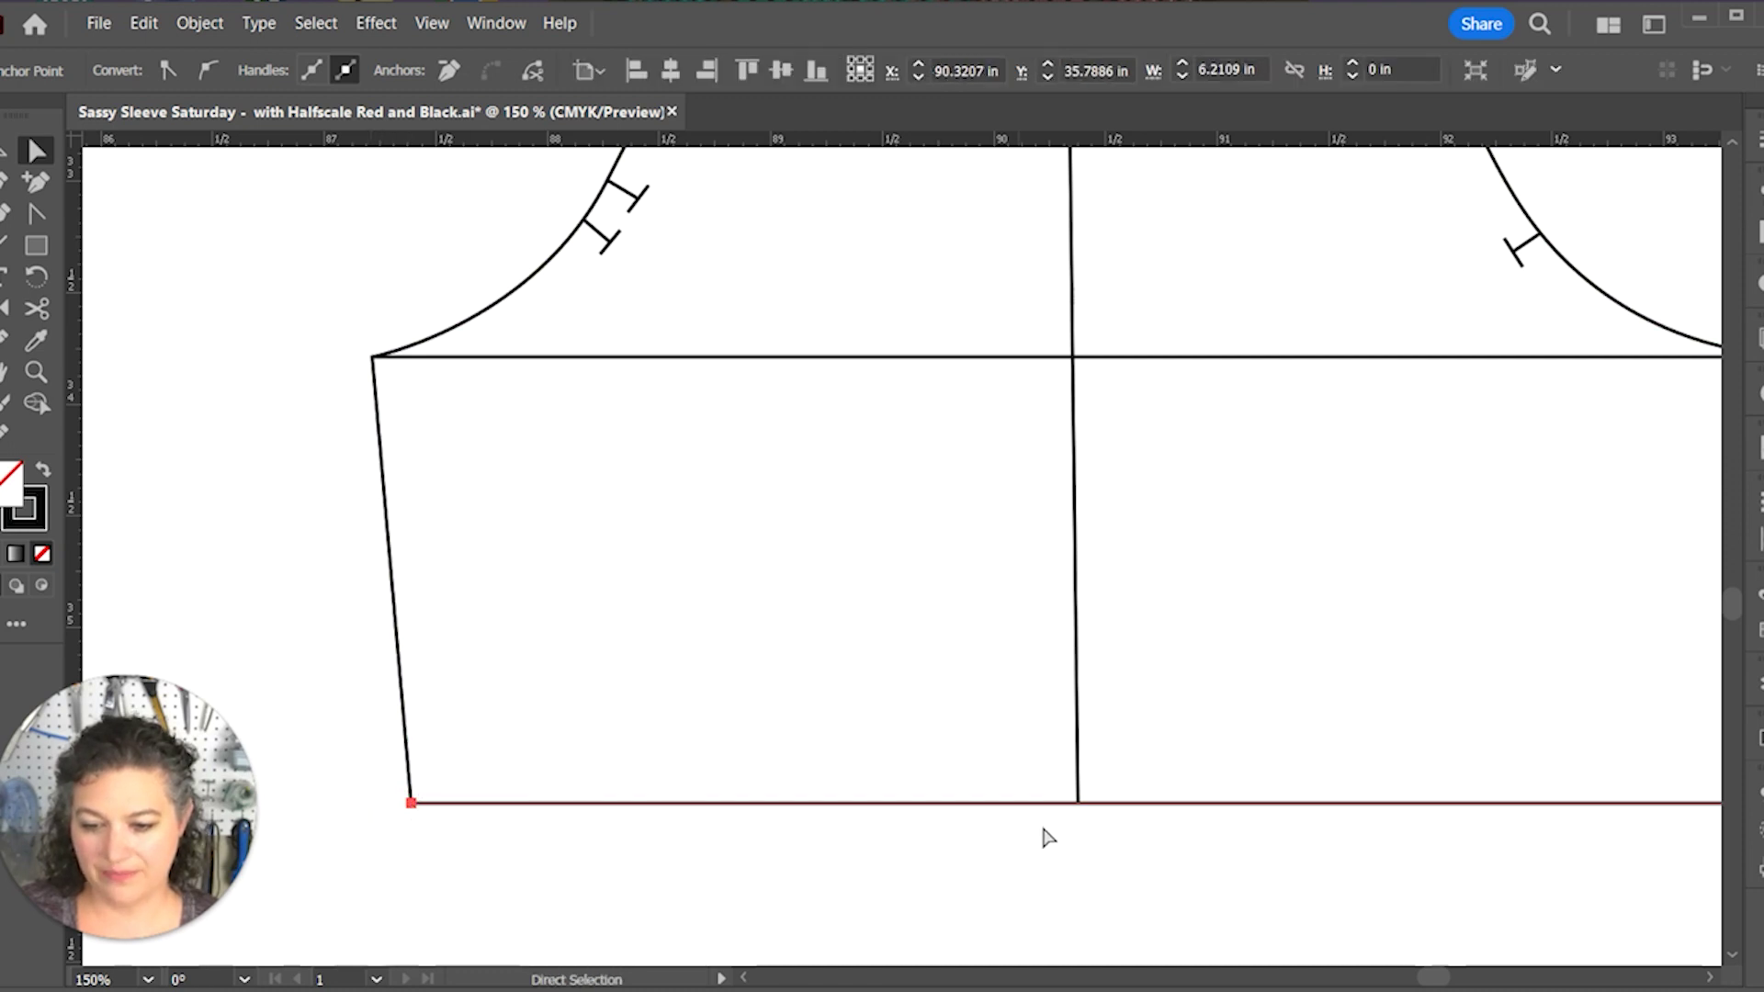
pyautogui.hscroll(5, 918, 854)
pyautogui.scroll(1, 919, 854)
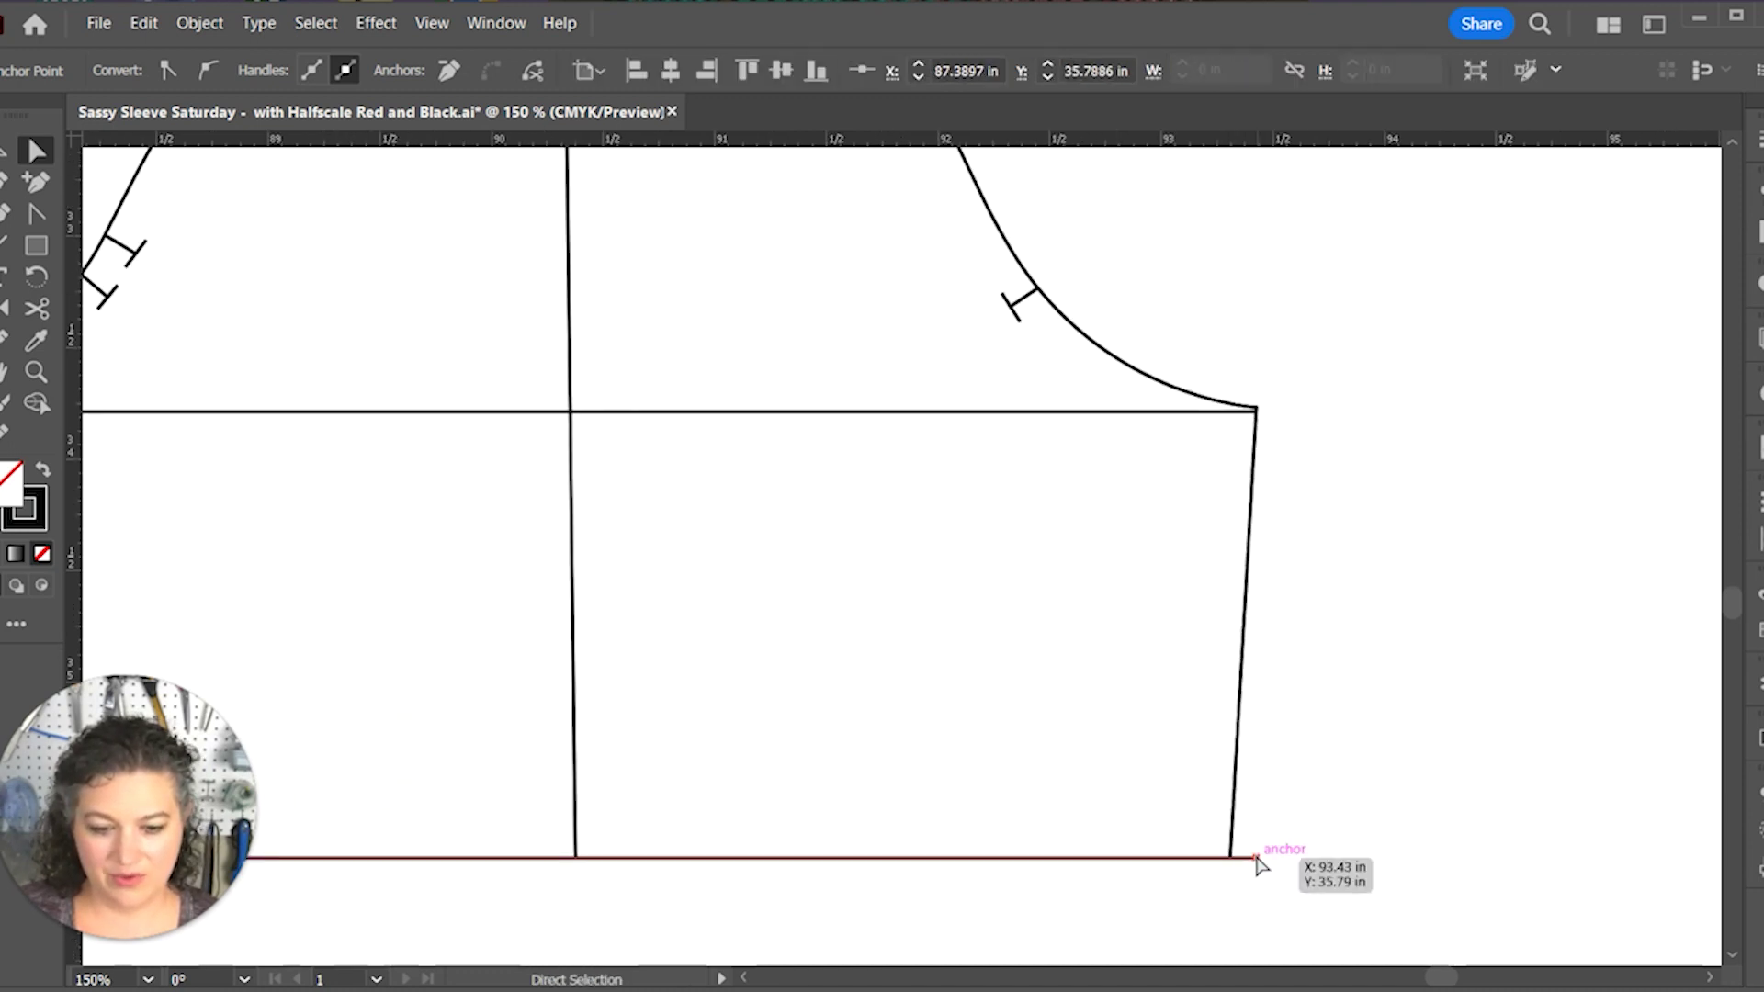
pyautogui.moveTo(1257, 859); pyautogui.dragTo(1230, 859)
pyautogui.press('v')
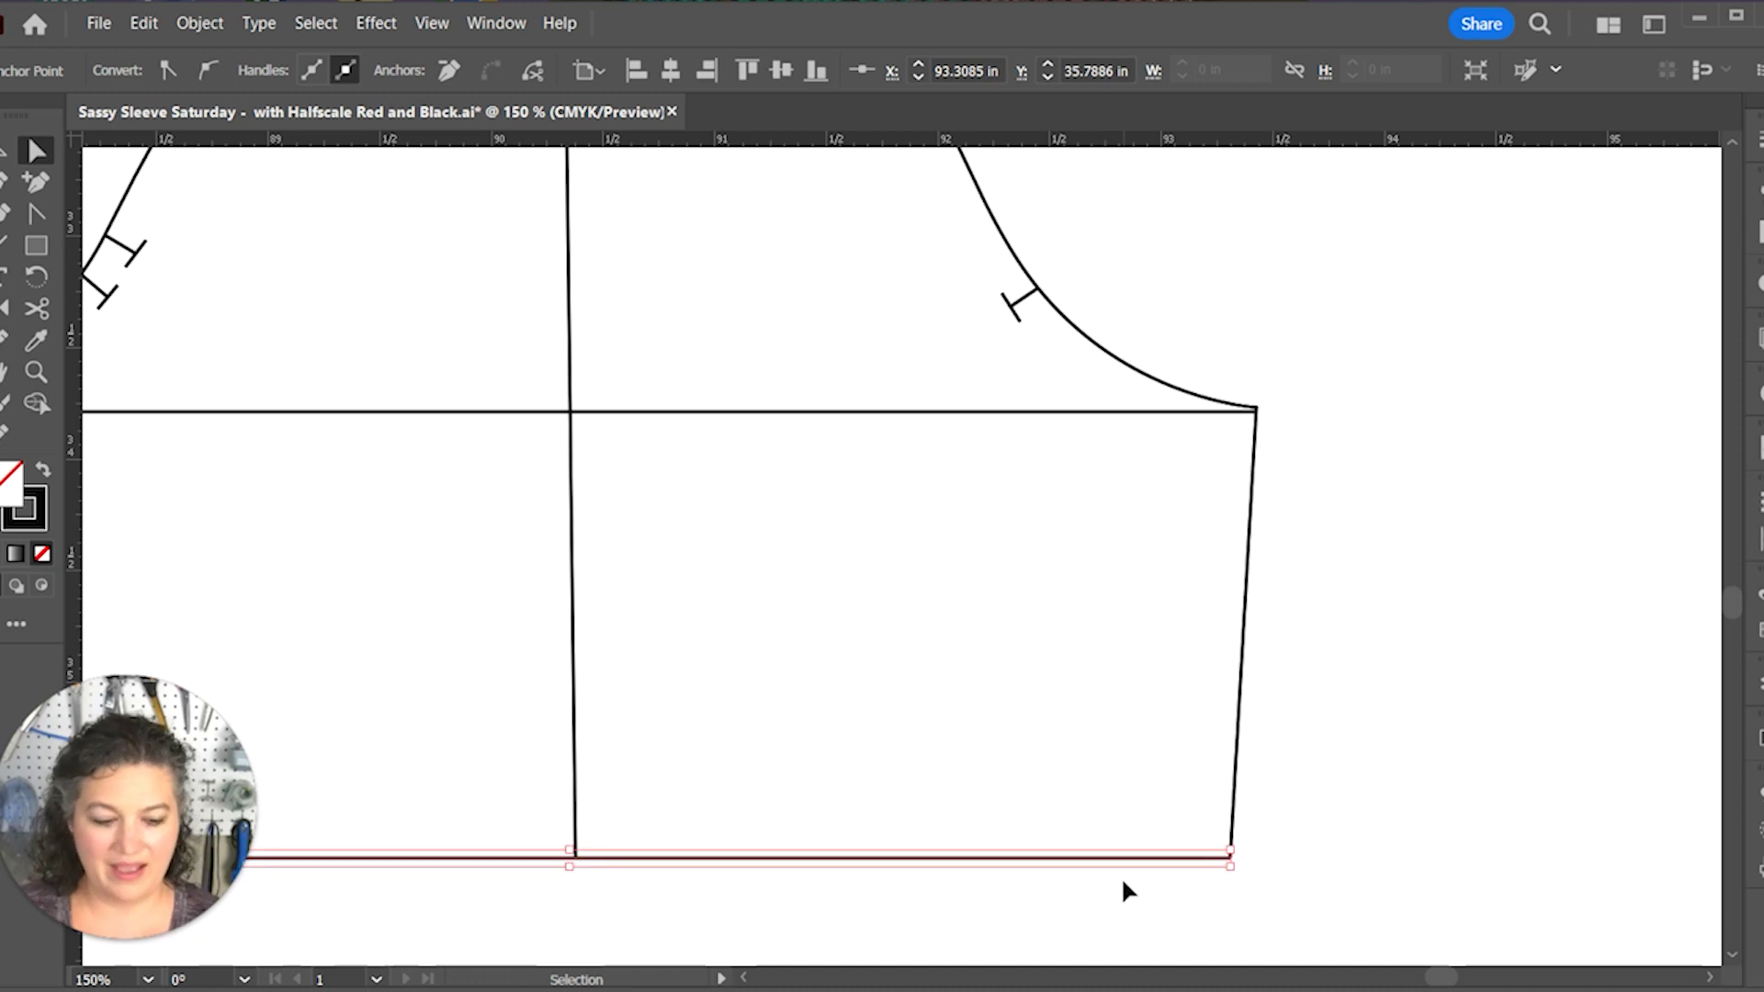
# Step: Cut the sleeve cap curve with the Scissors tool at the top of the vertical centre line
pyautogui.hotkey('ctrl', '-')
pyautogui.hotkey('ctrl', '-')
pyautogui.hscroll(-5, 1102, 845)
pyautogui.scroll(4, 1103, 845)
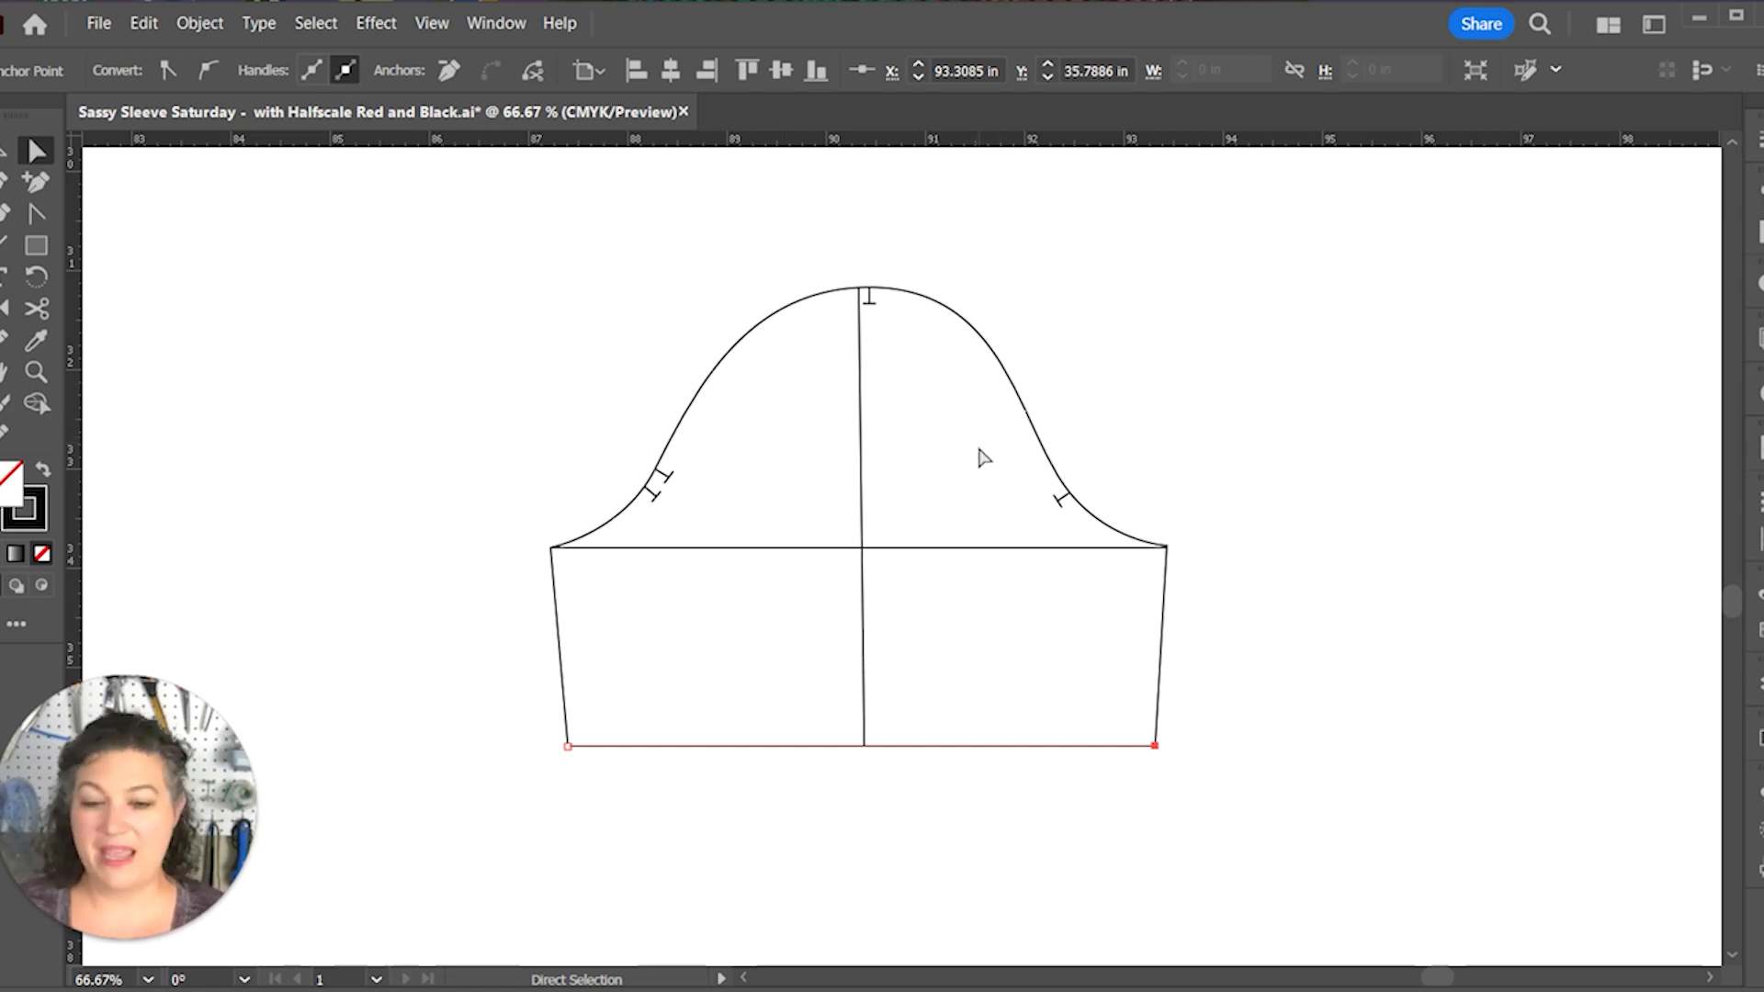
pyautogui.click(861, 476)
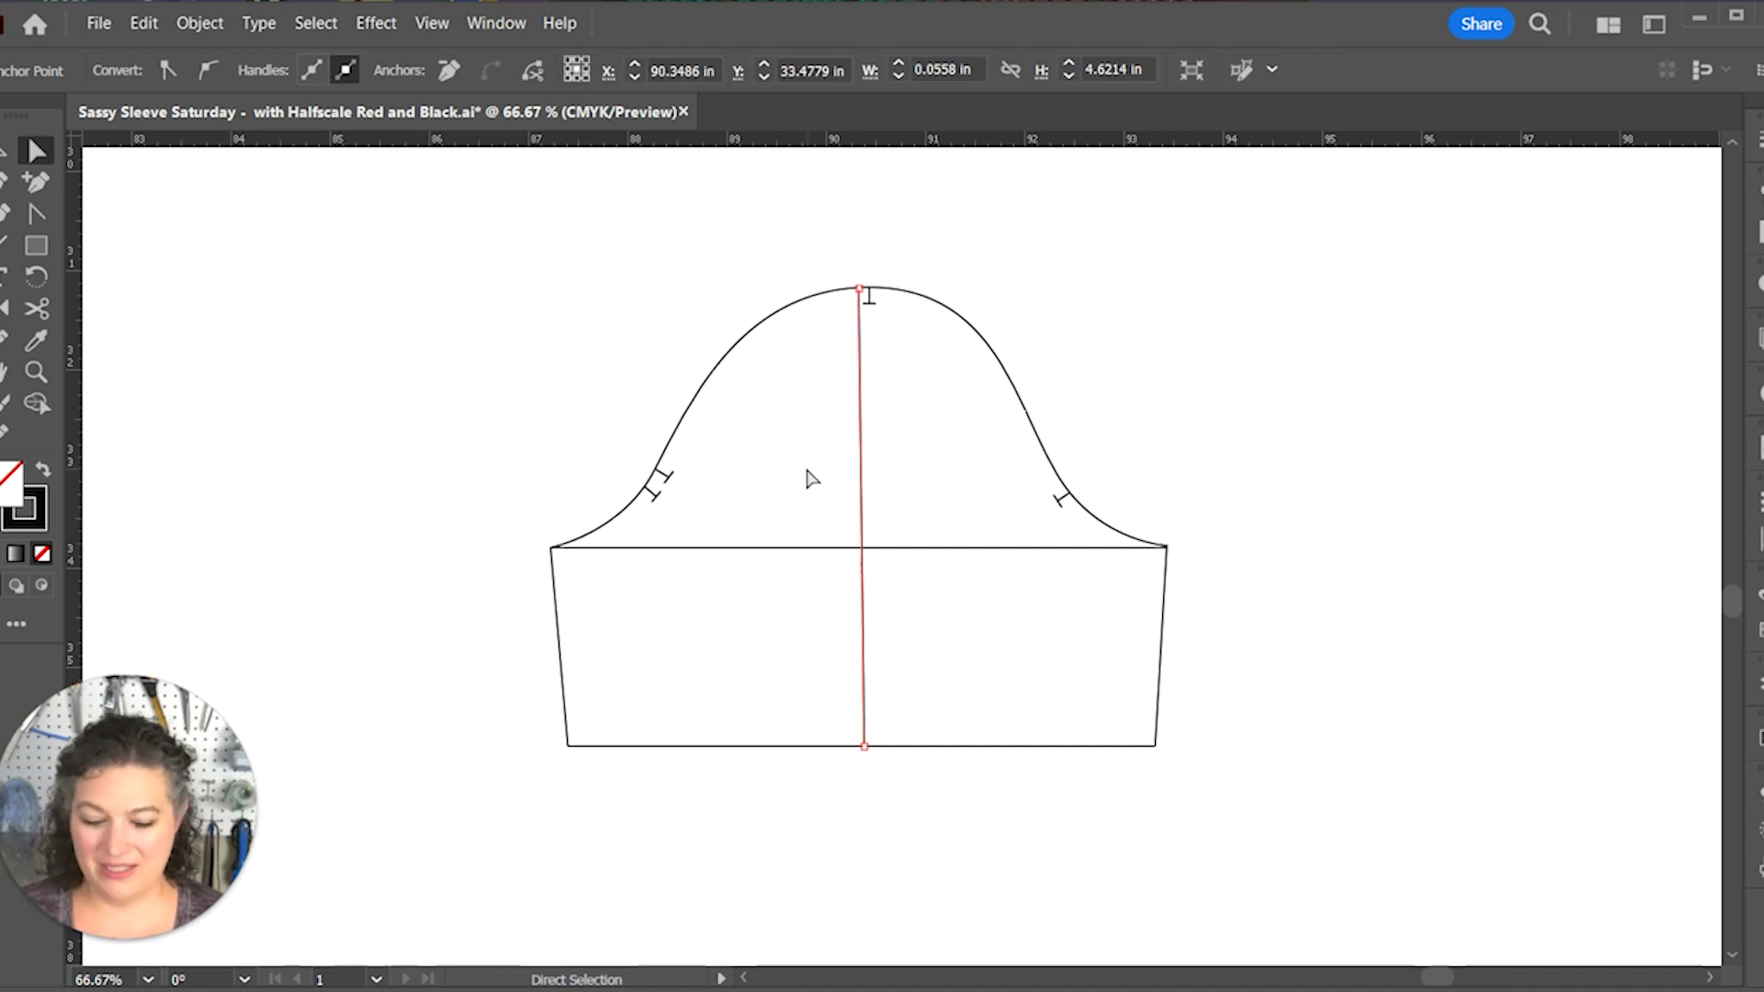
pyautogui.scroll(1, 803, 463)
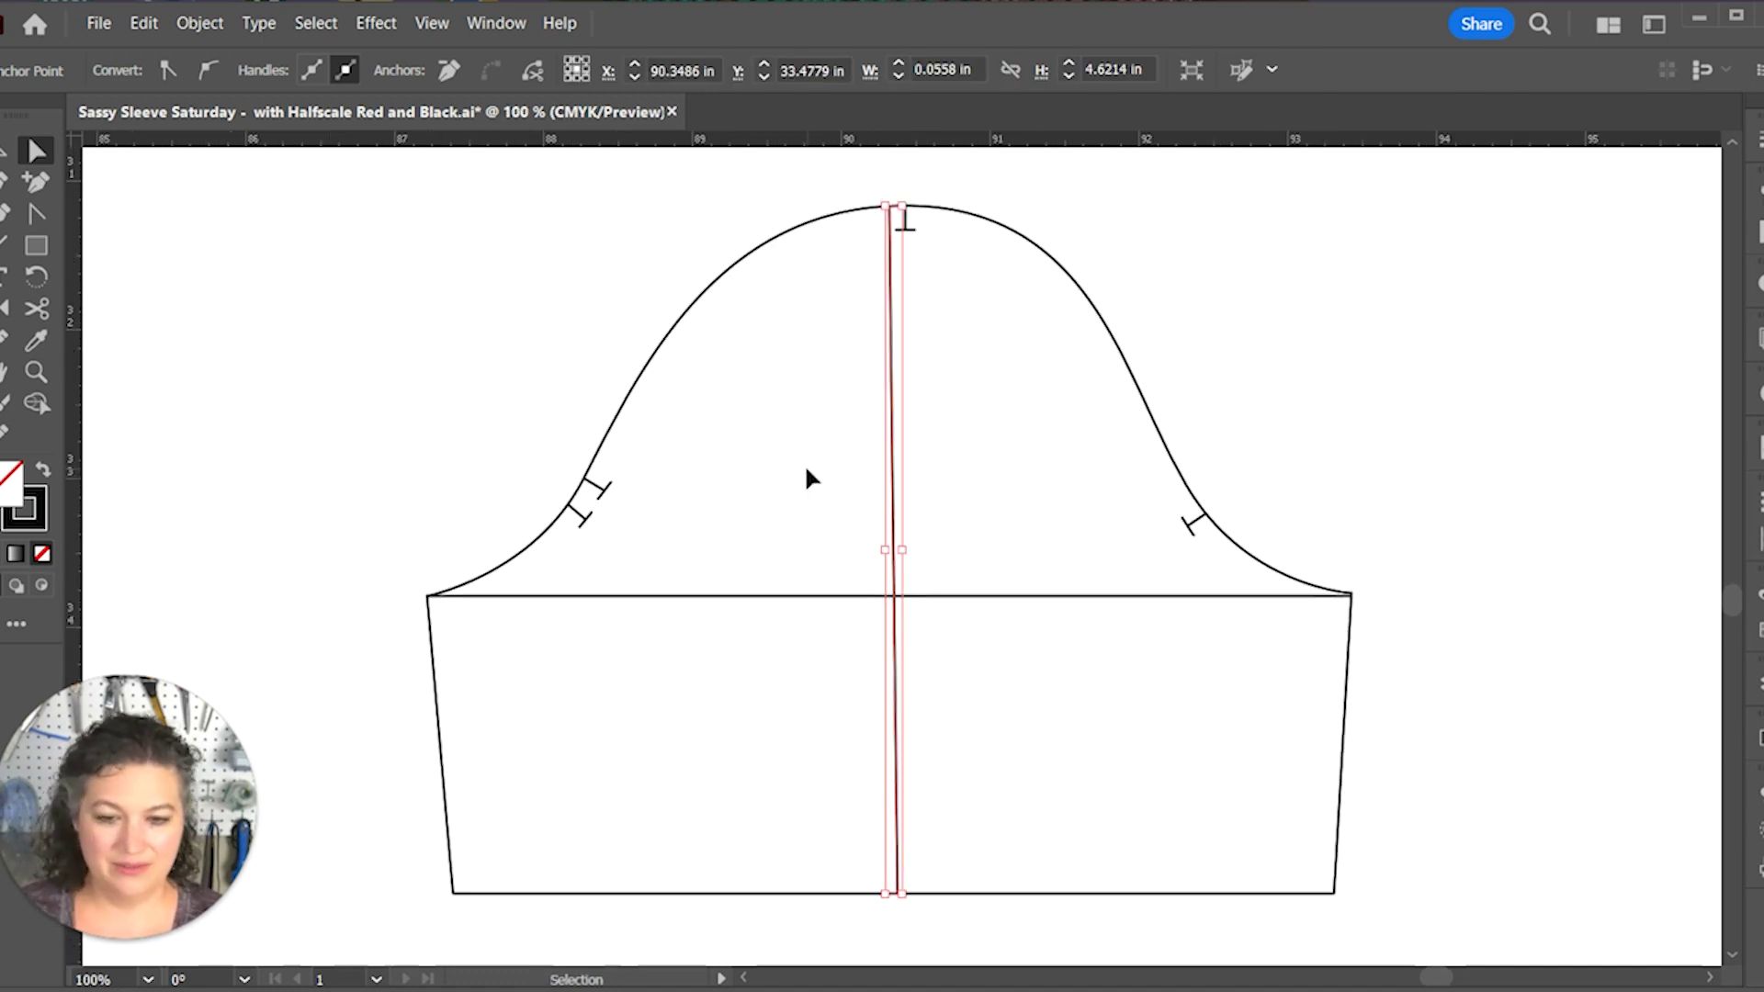
pyautogui.click(742, 259)
pyautogui.press('c')
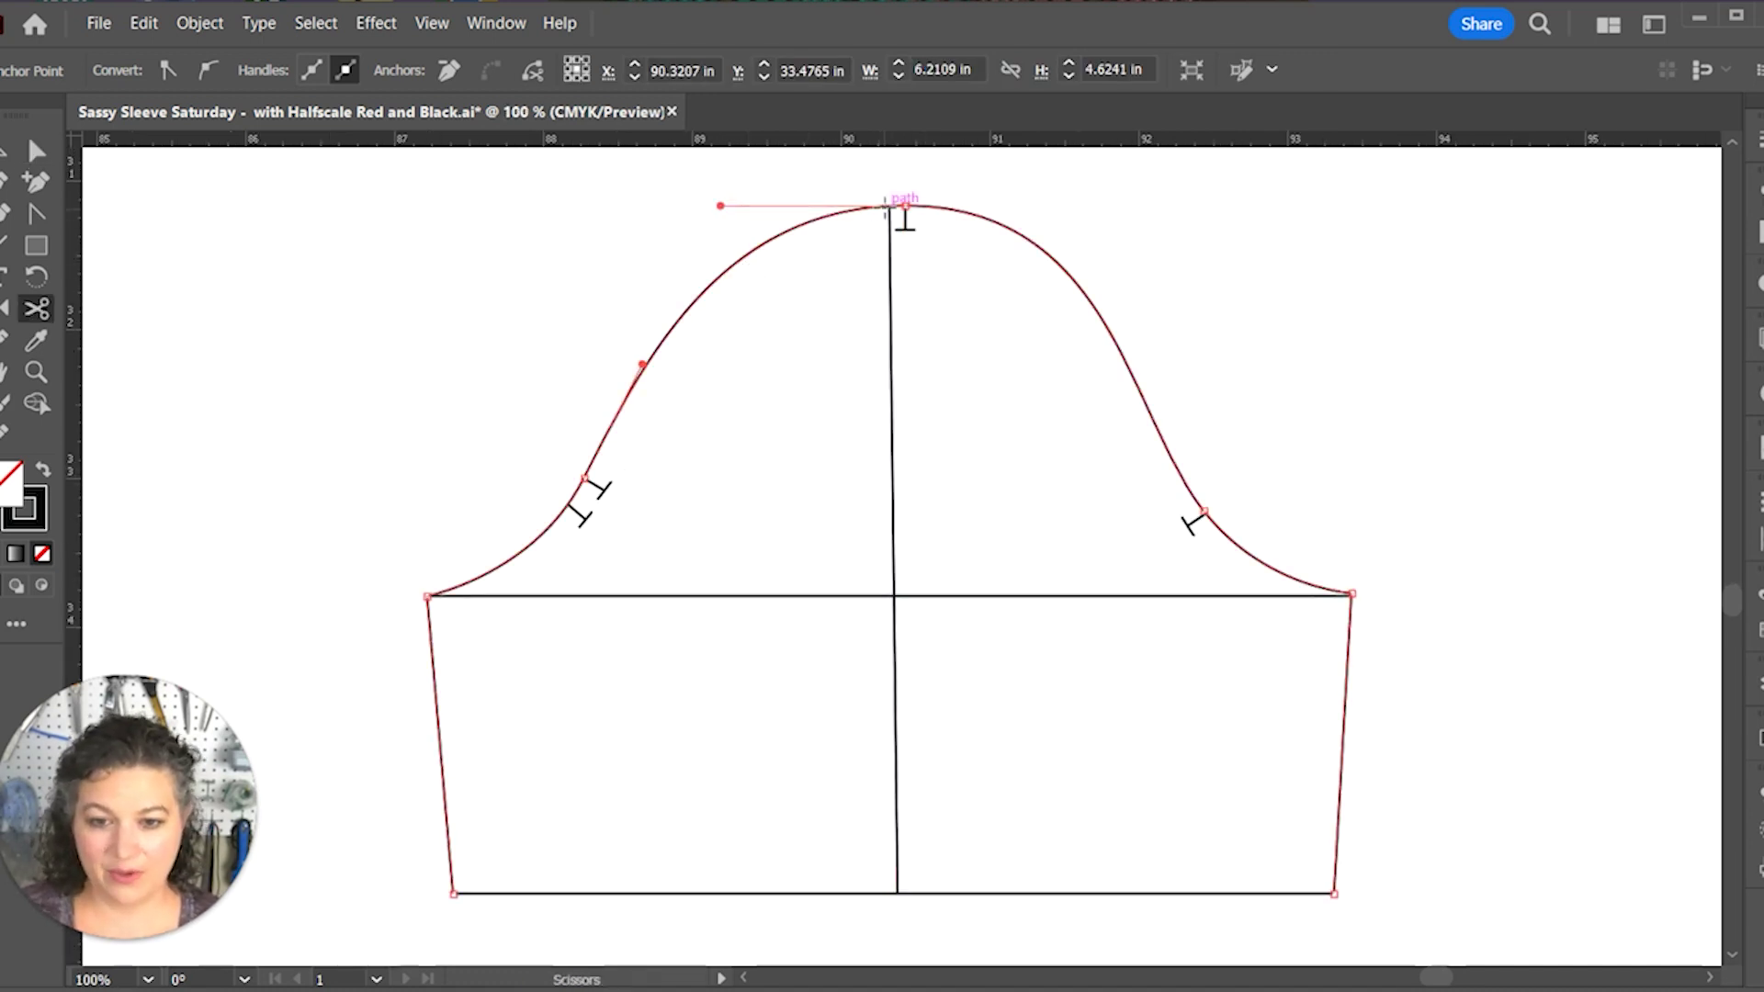
pyautogui.click(904, 206)
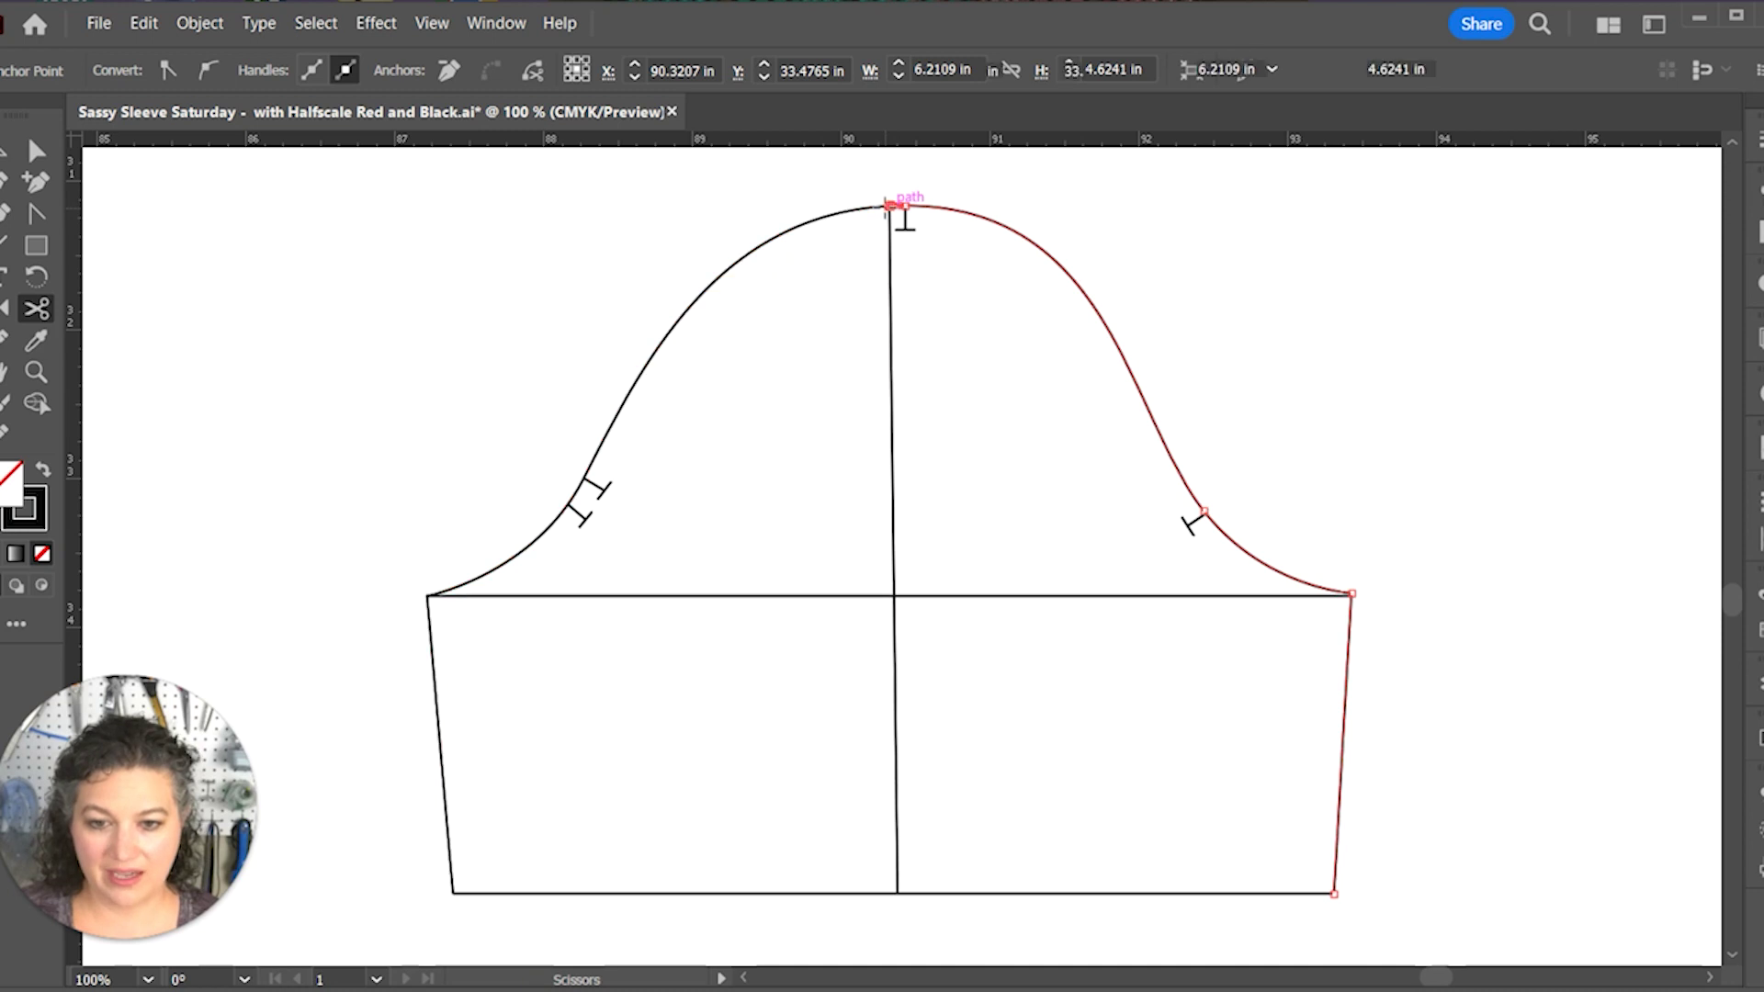
# Step: Split the hemline with the Scissors tool where the vertical centre line meets it
pyautogui.click(897, 893)
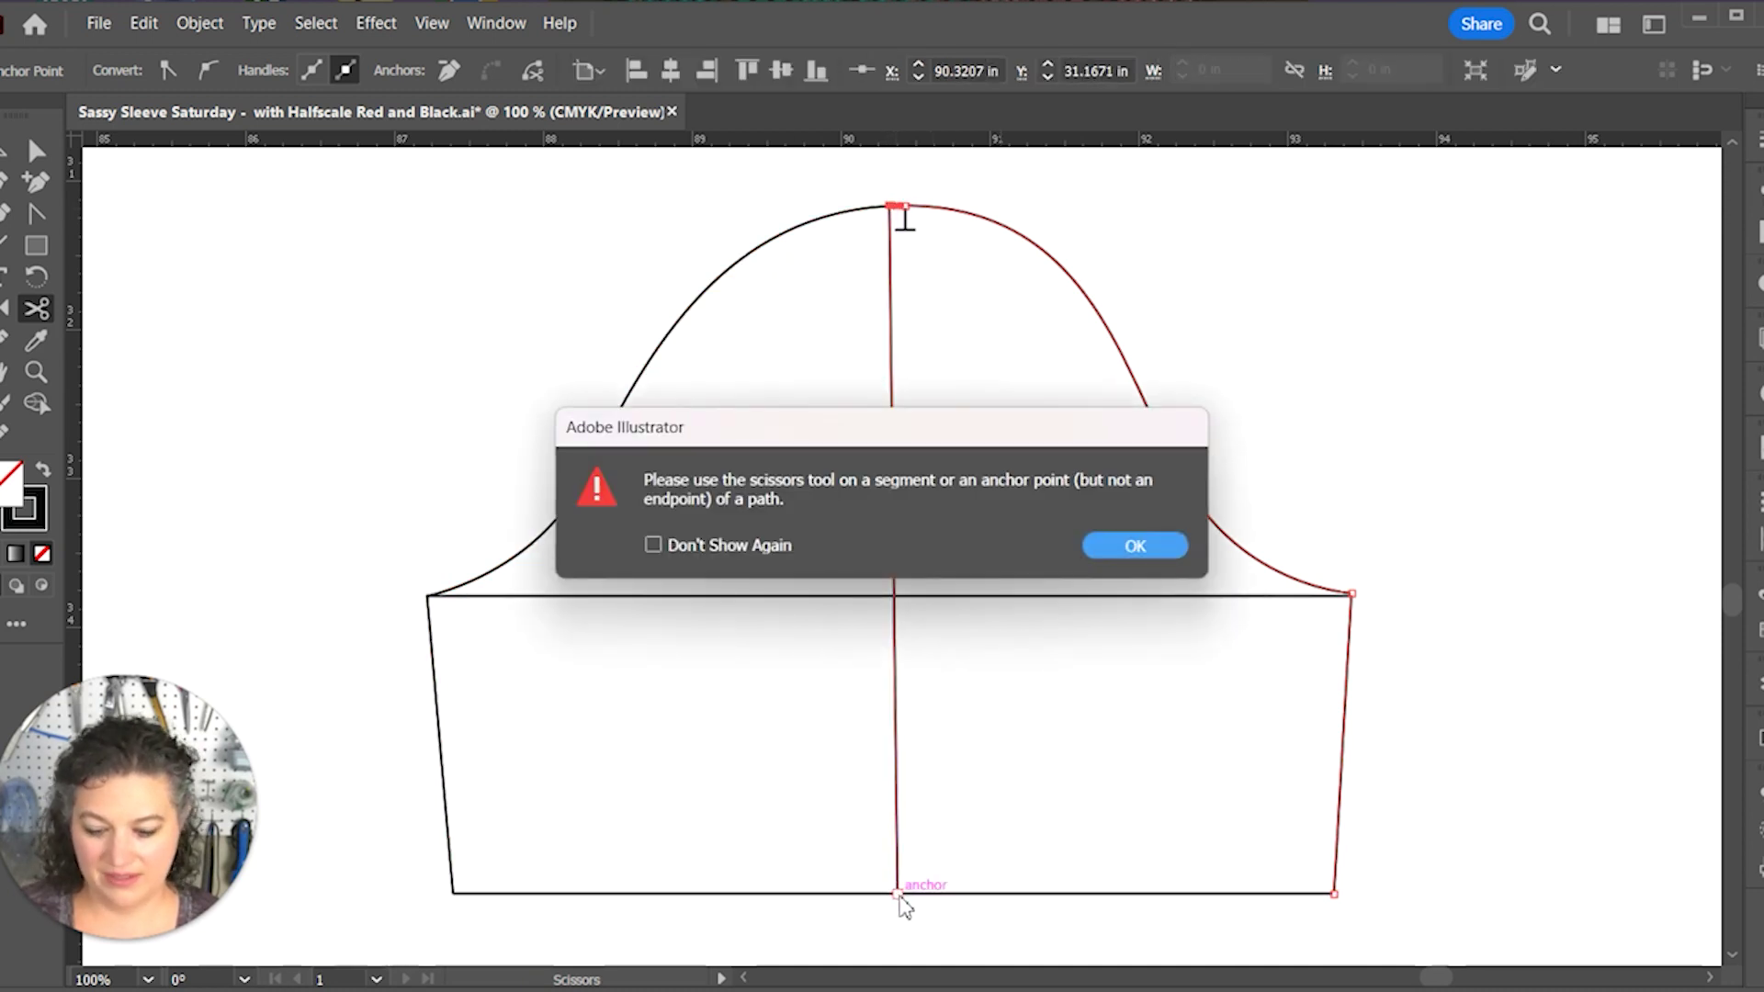
pyautogui.click(1173, 551)
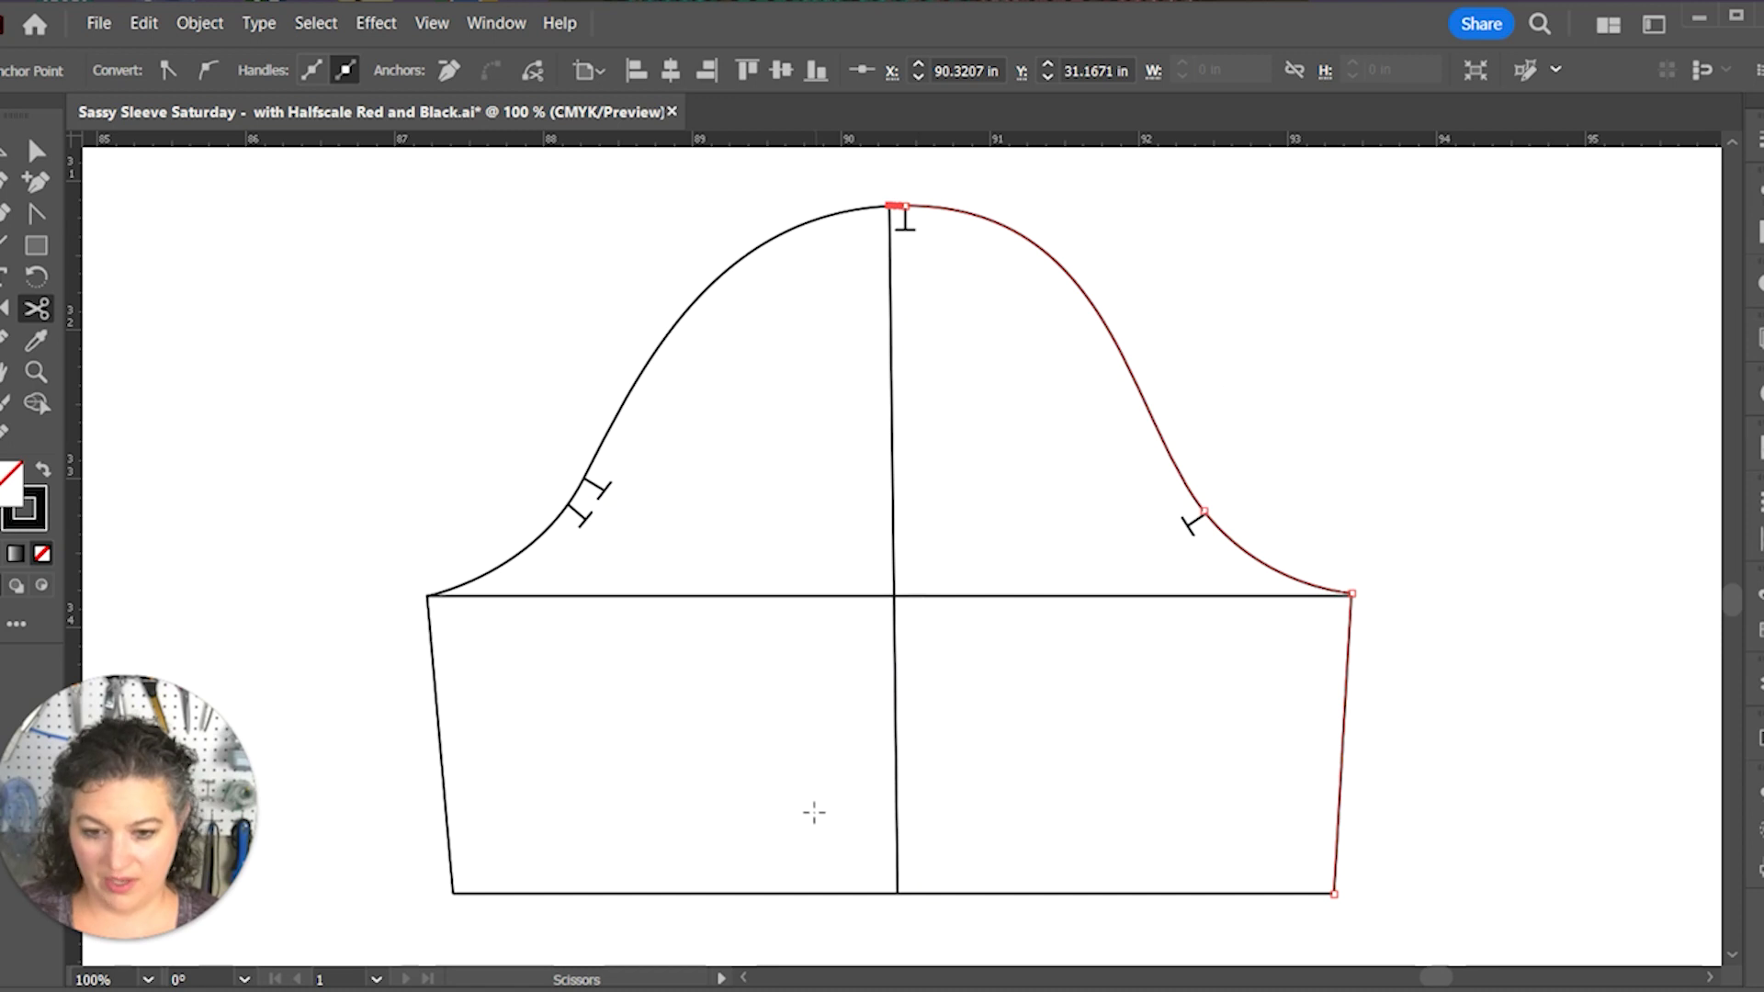
pyautogui.press('v')
pyautogui.click(825, 895)
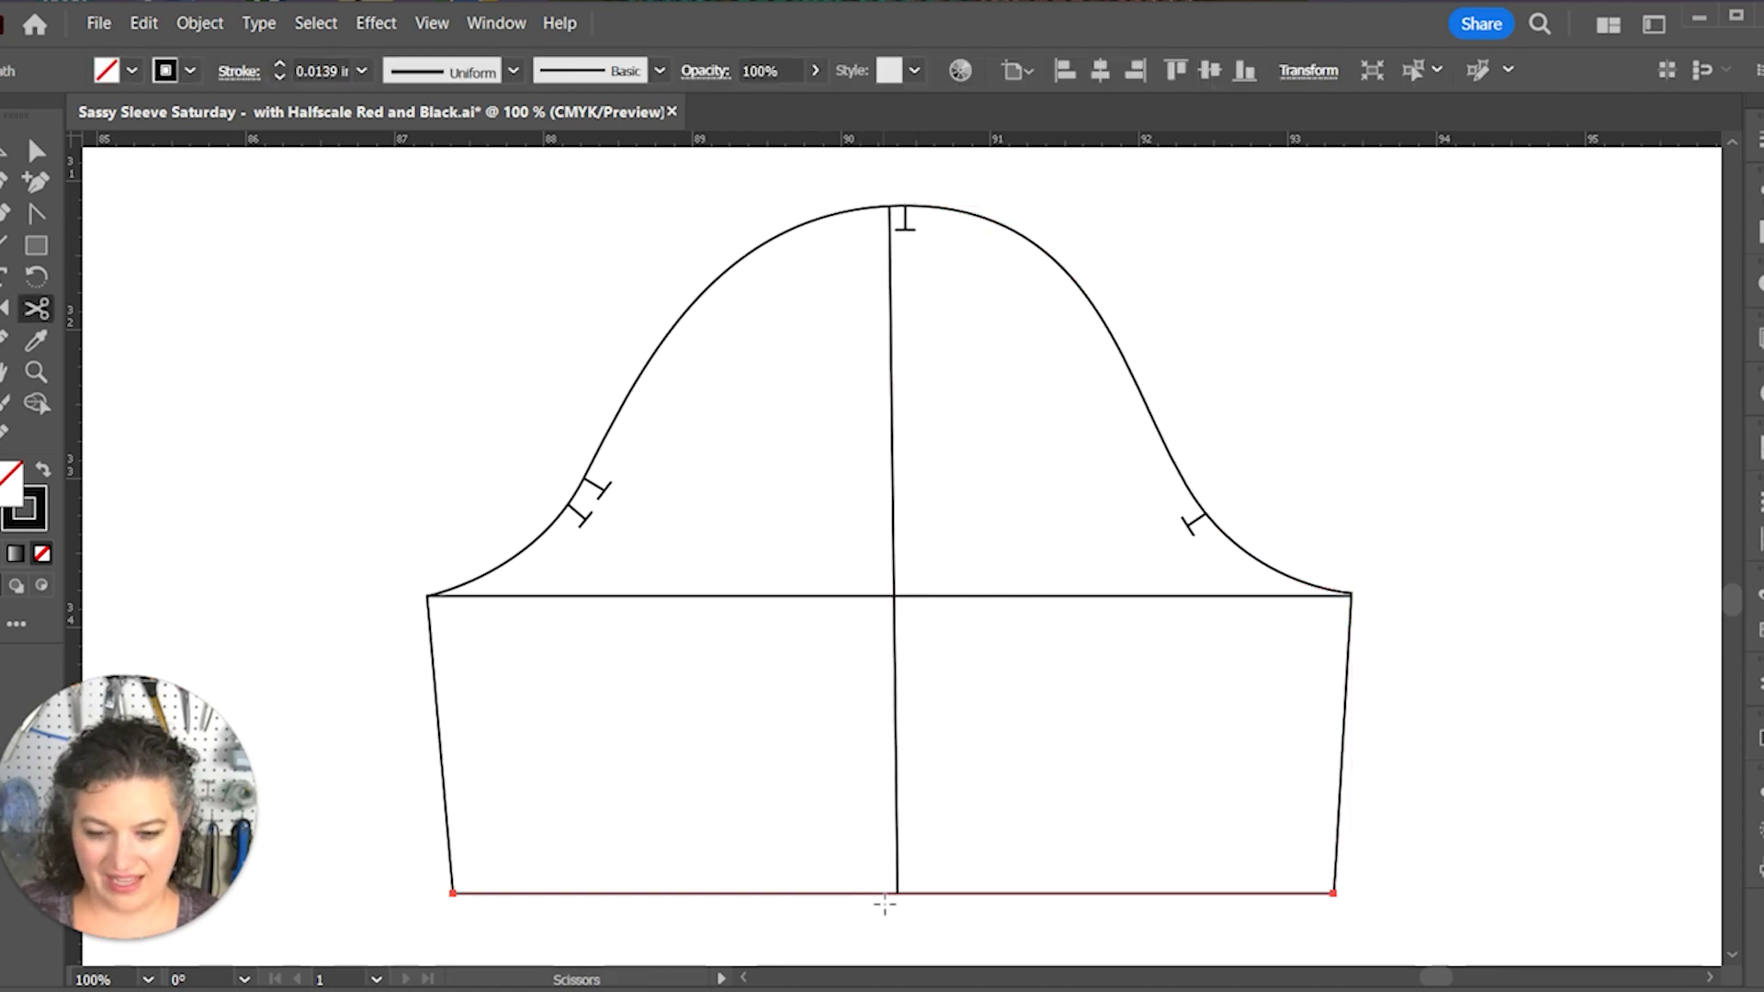
pyautogui.press('c')
pyautogui.click(898, 893)
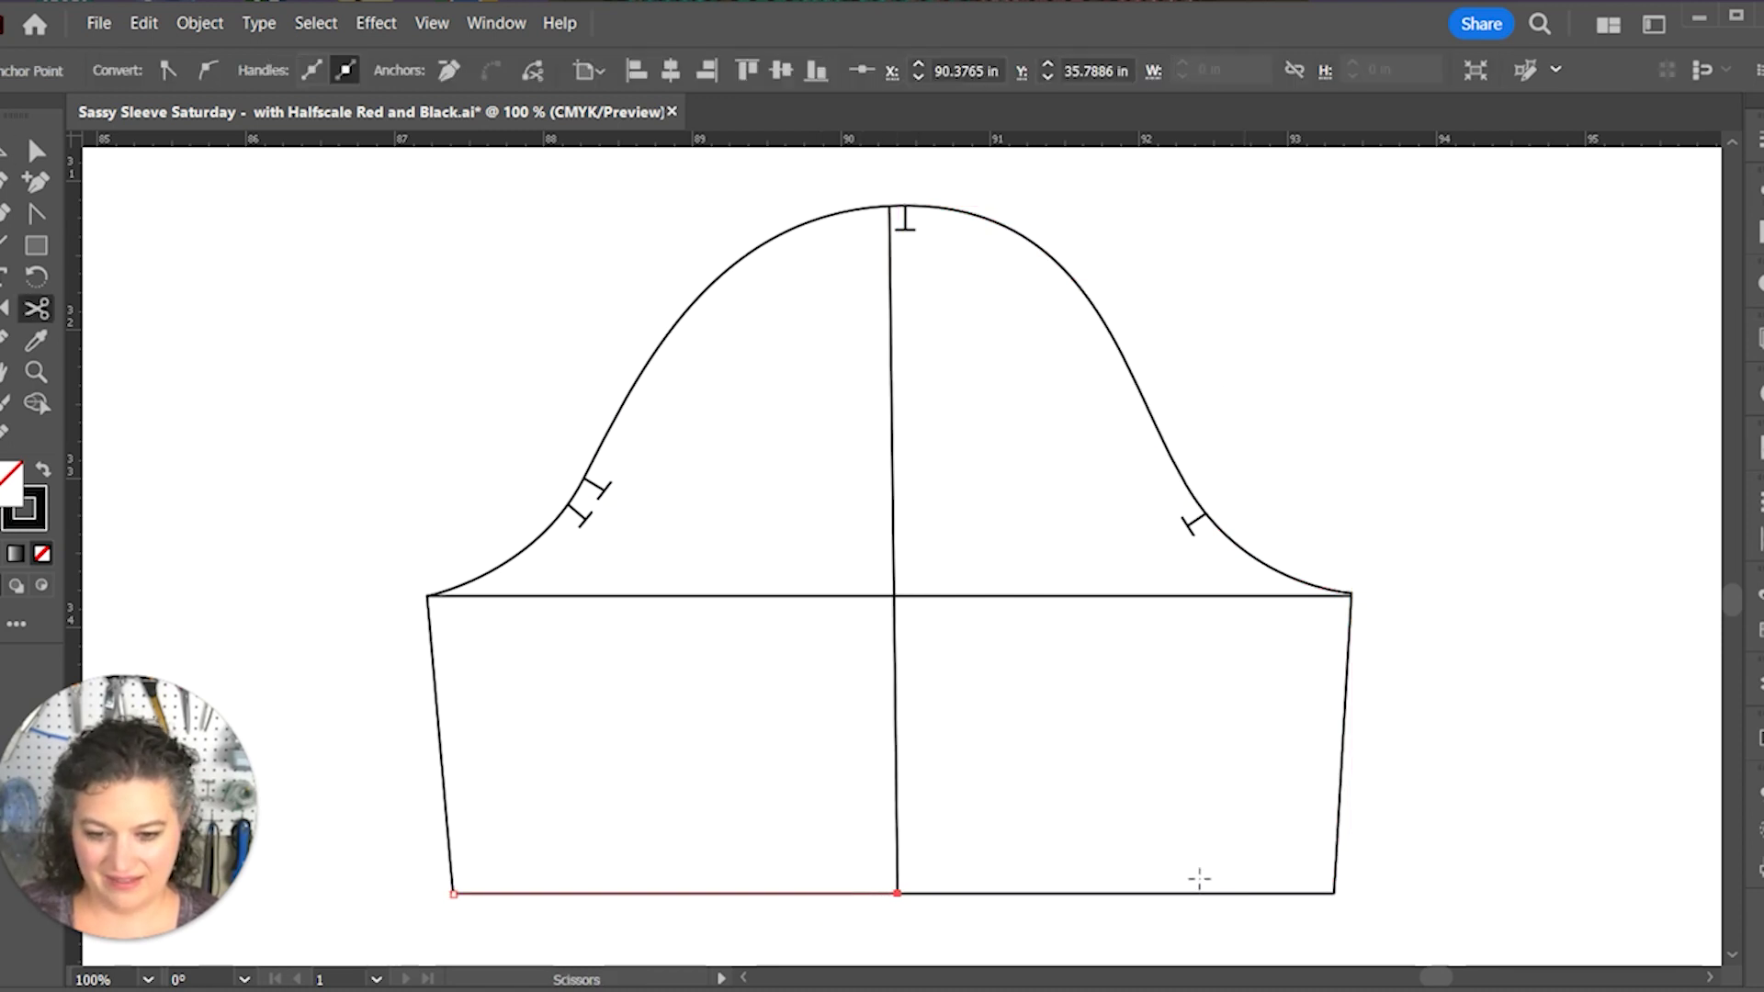
# Step: Duplicate the vertical centre line in place so that each sleeve half has its own copy
pyautogui.press('v')
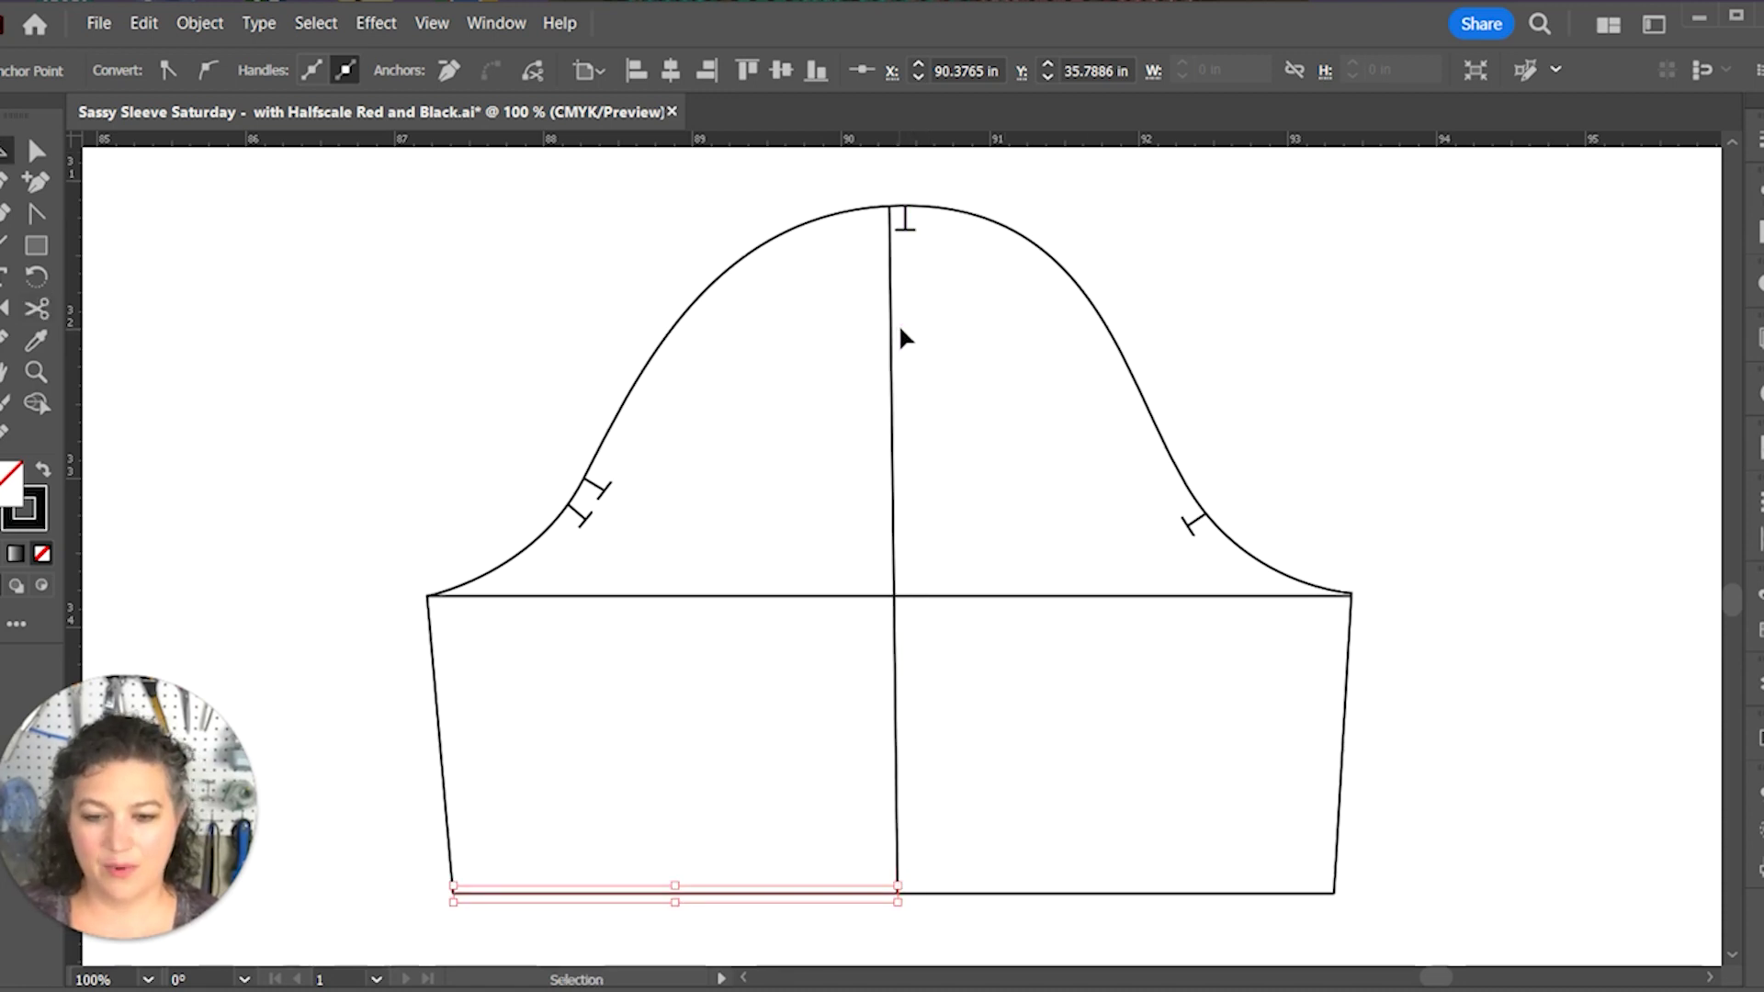
pyautogui.click(890, 377)
pyautogui.press('a')
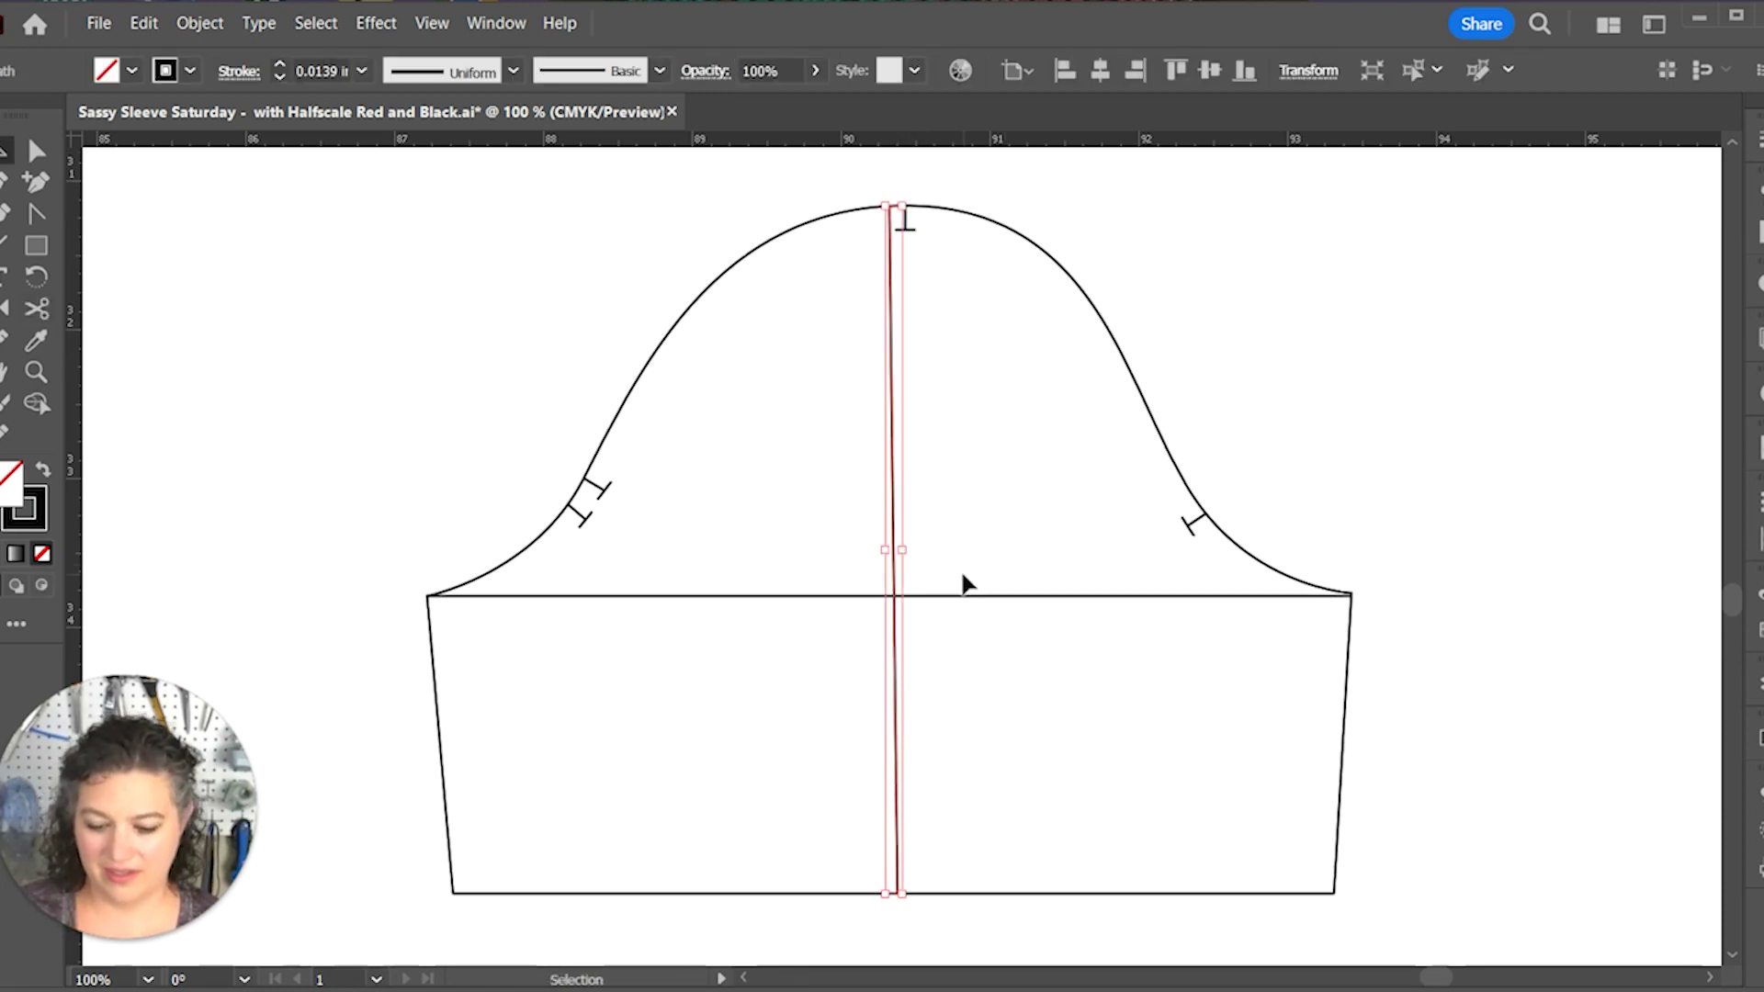
pyautogui.press('v')
pyautogui.click(1185, 304)
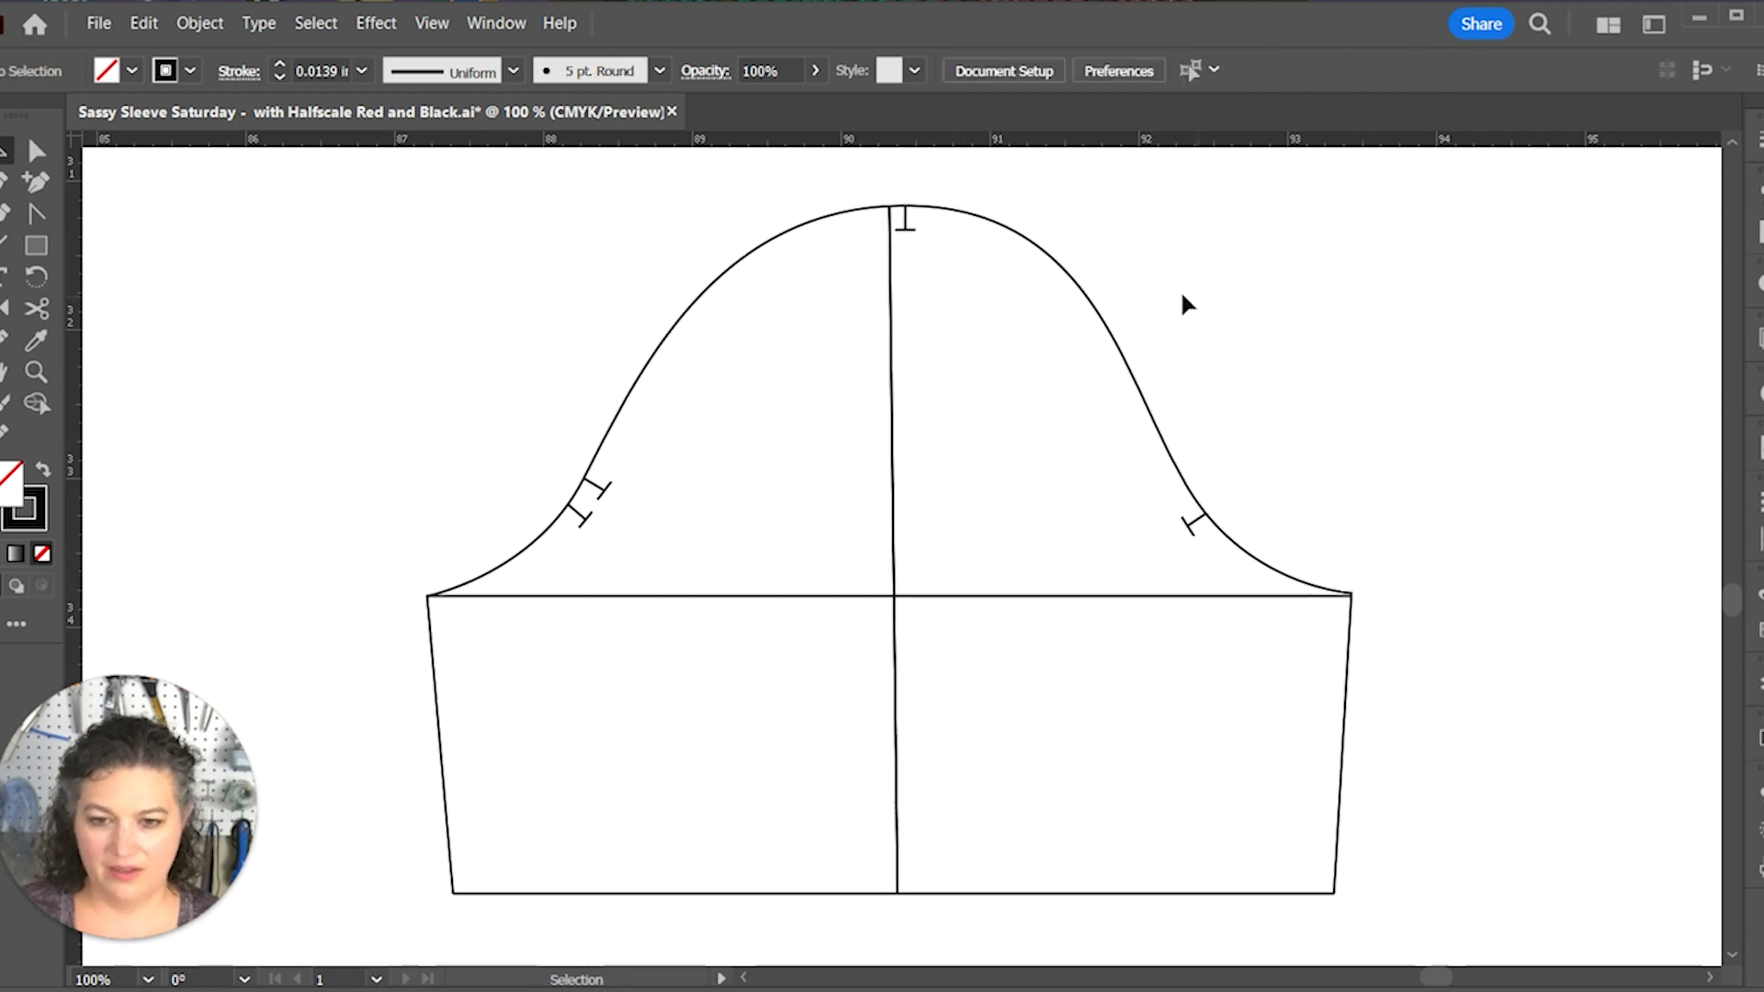
# Step: Move the right sleeve half with its notches, one centre line and the horizontal bicep line well clear of the left half
pyautogui.click(891, 374)
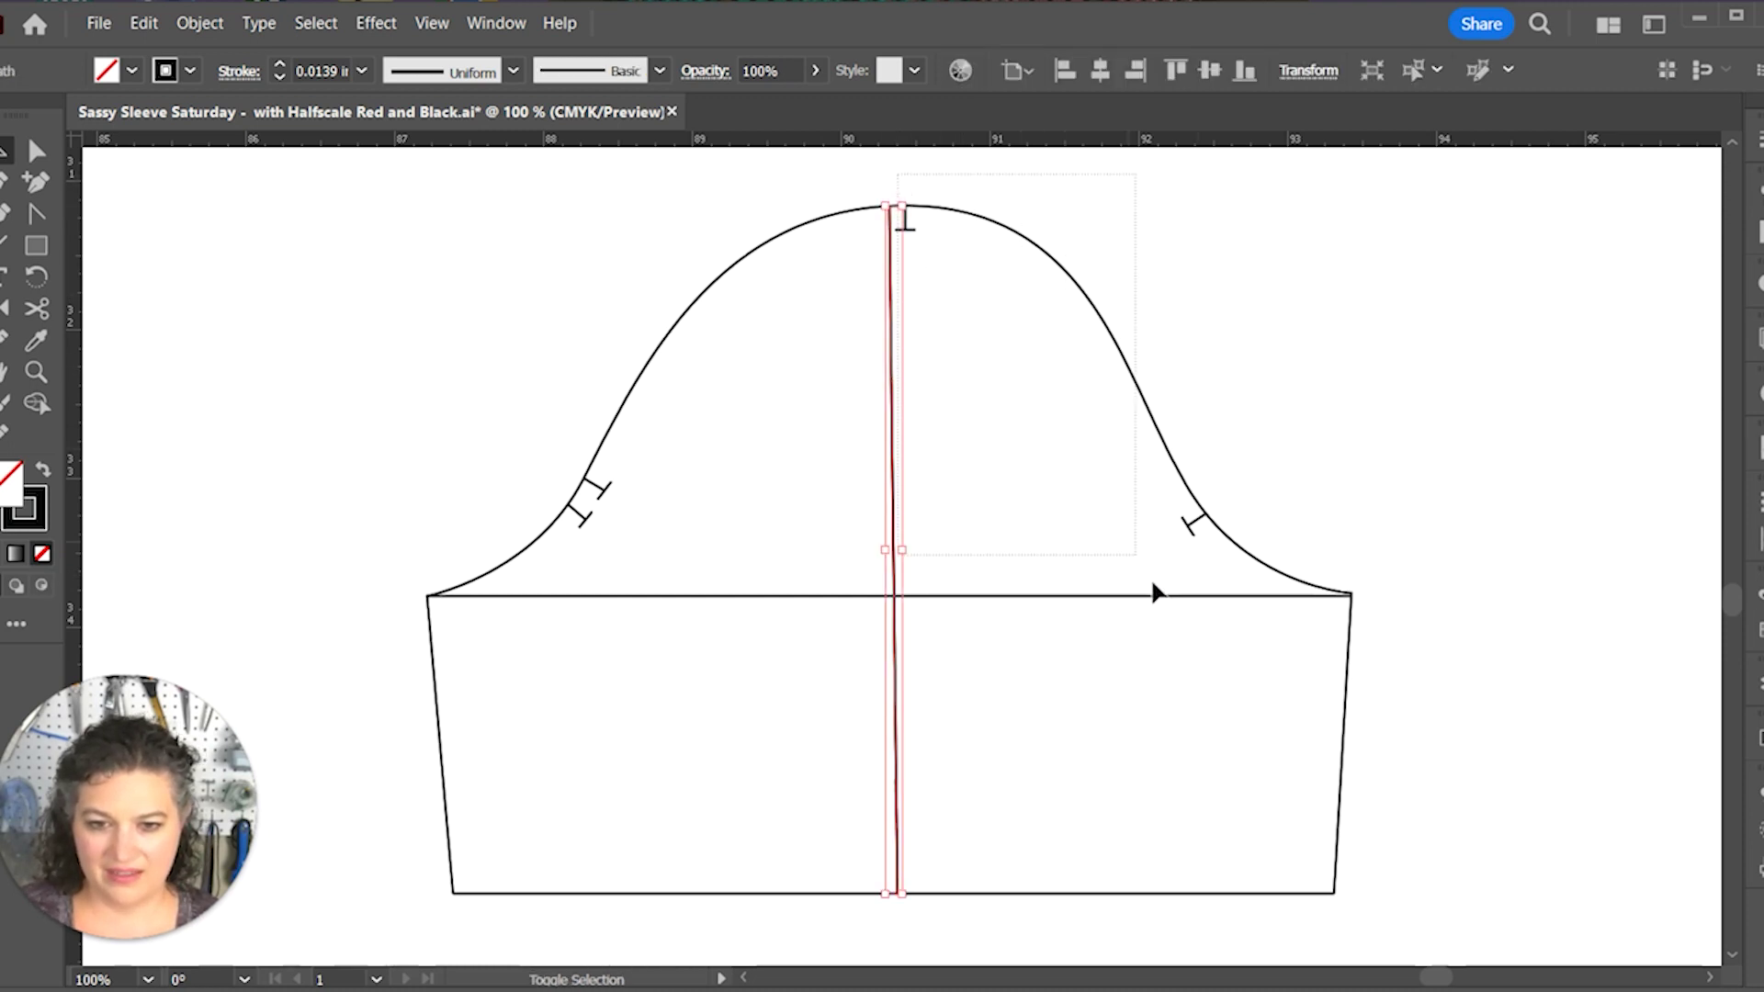
pyautogui.keyDown('shift'); pyautogui.click(1207, 596); pyautogui.keyUp('shift')
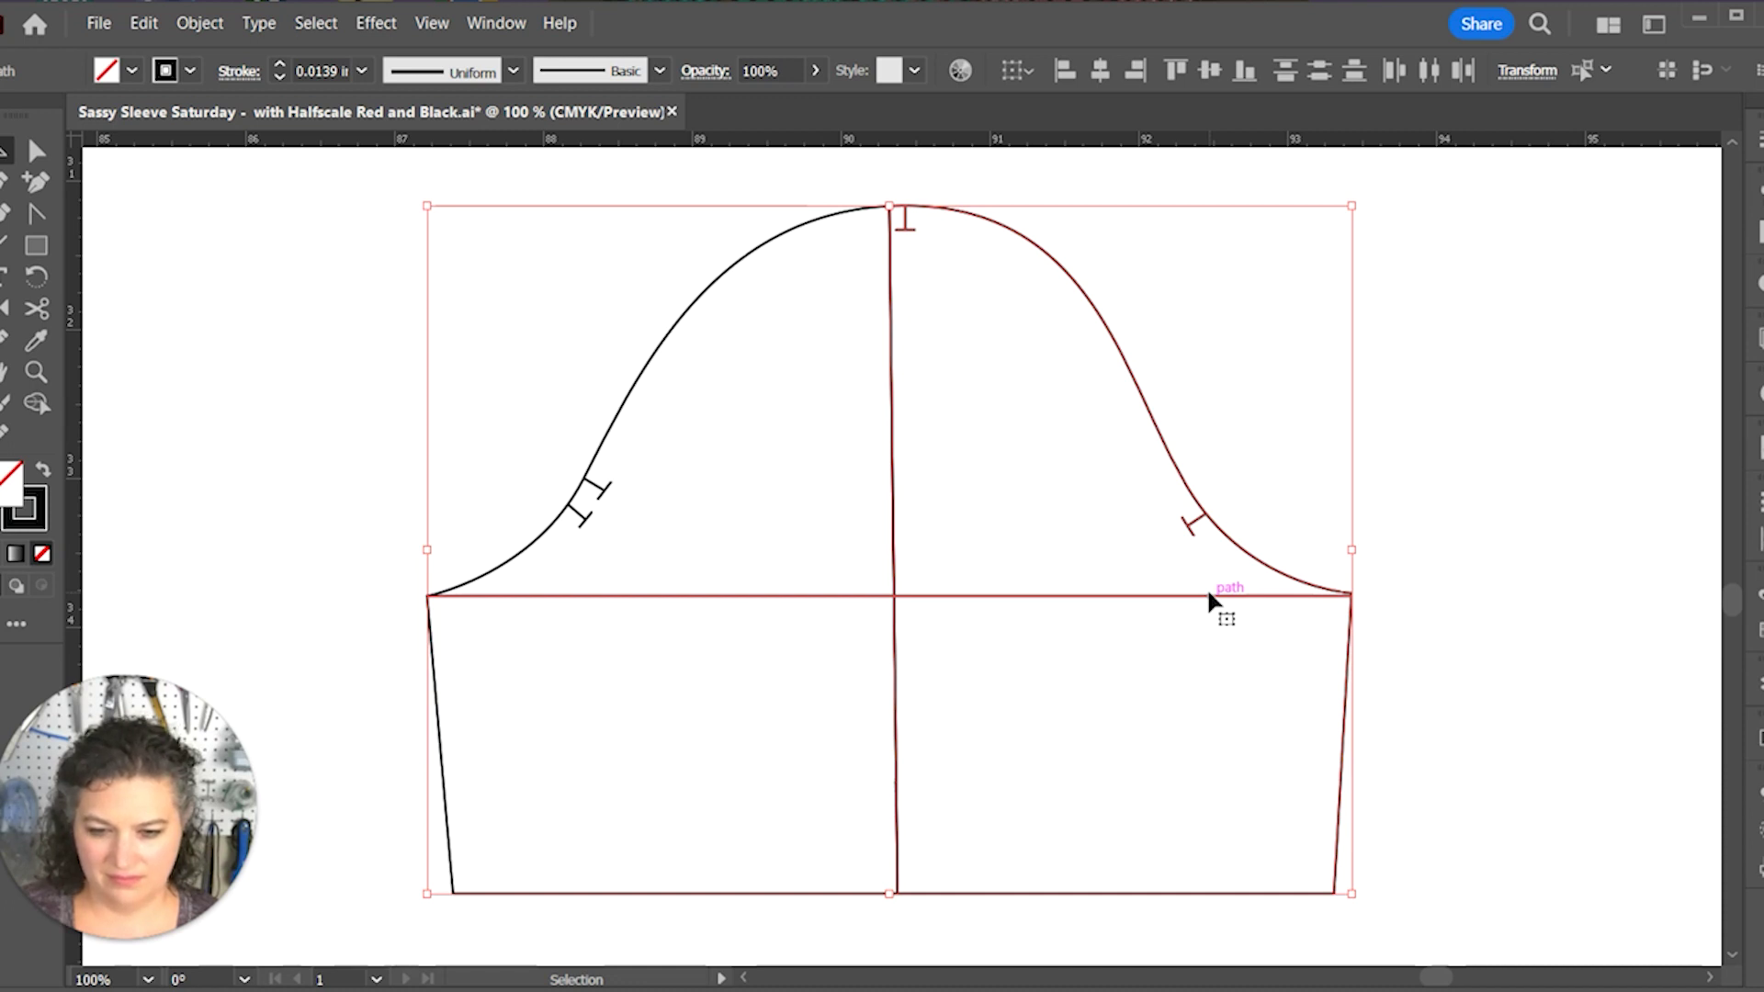
pyautogui.moveTo(950, 597); pyautogui.dragTo(1622, 530)
pyautogui.hotkey('ctrl', 'z')
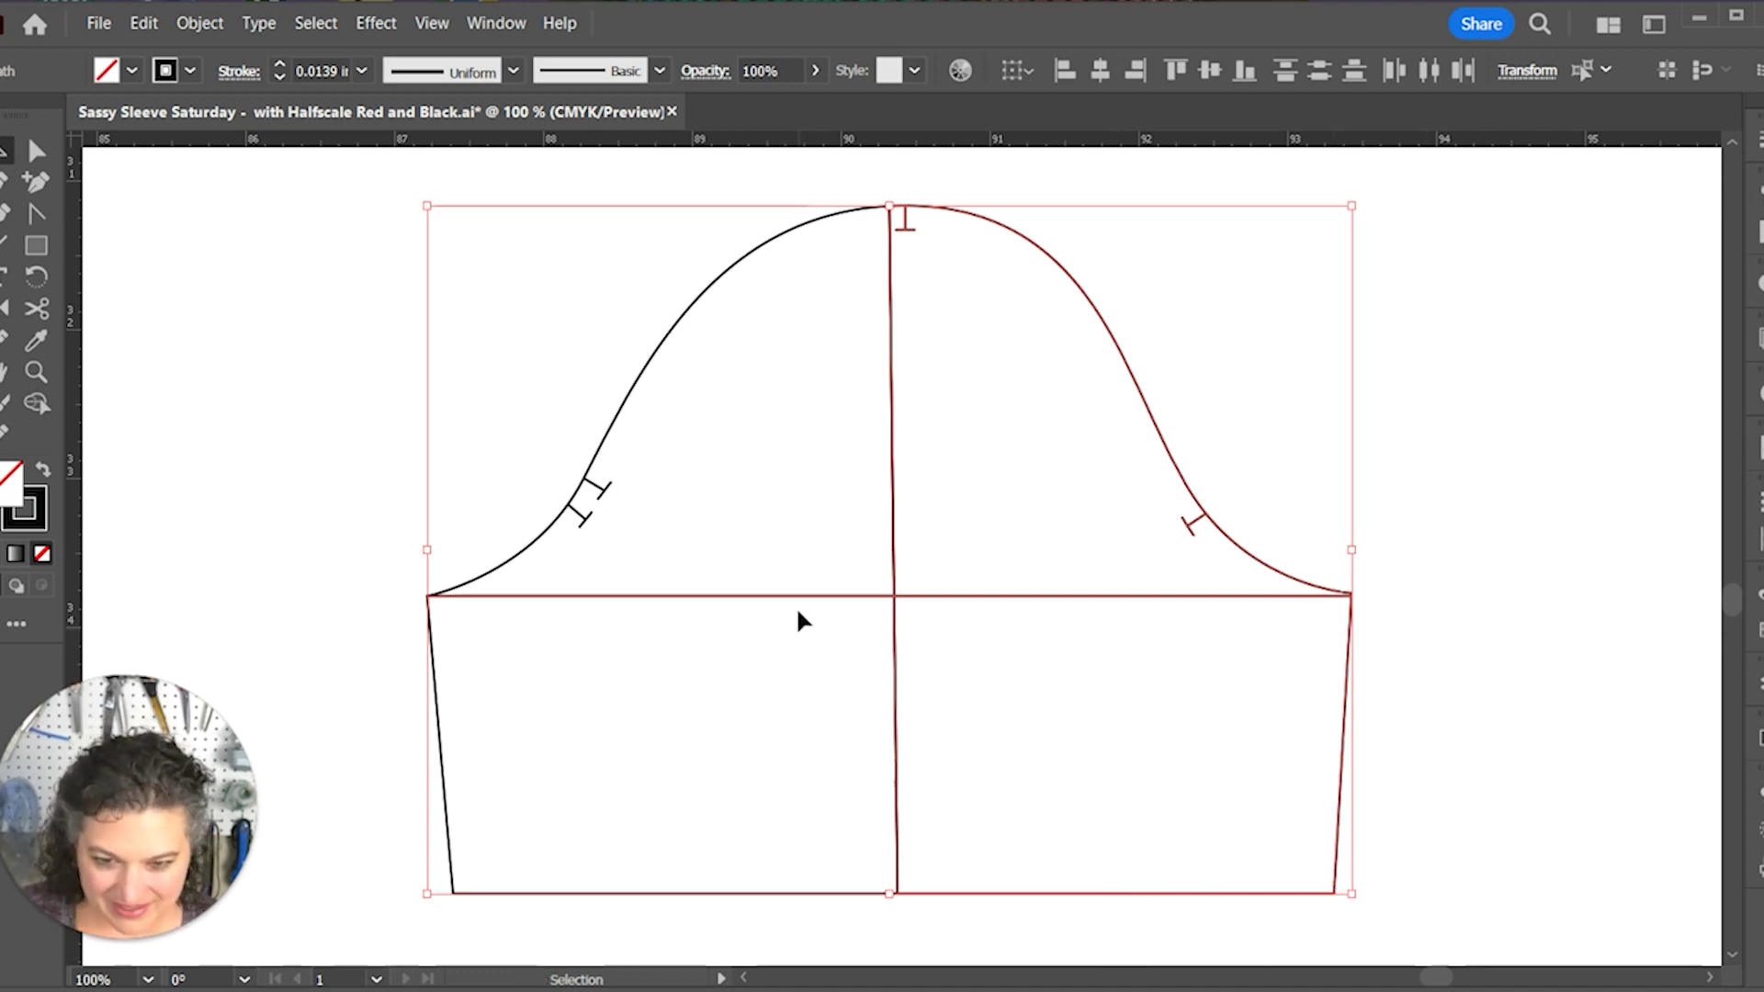
pyautogui.moveTo(798, 599); pyautogui.dragTo(1516, 585)
pyautogui.moveTo(1441, 717); pyautogui.dragTo(1564, 675)
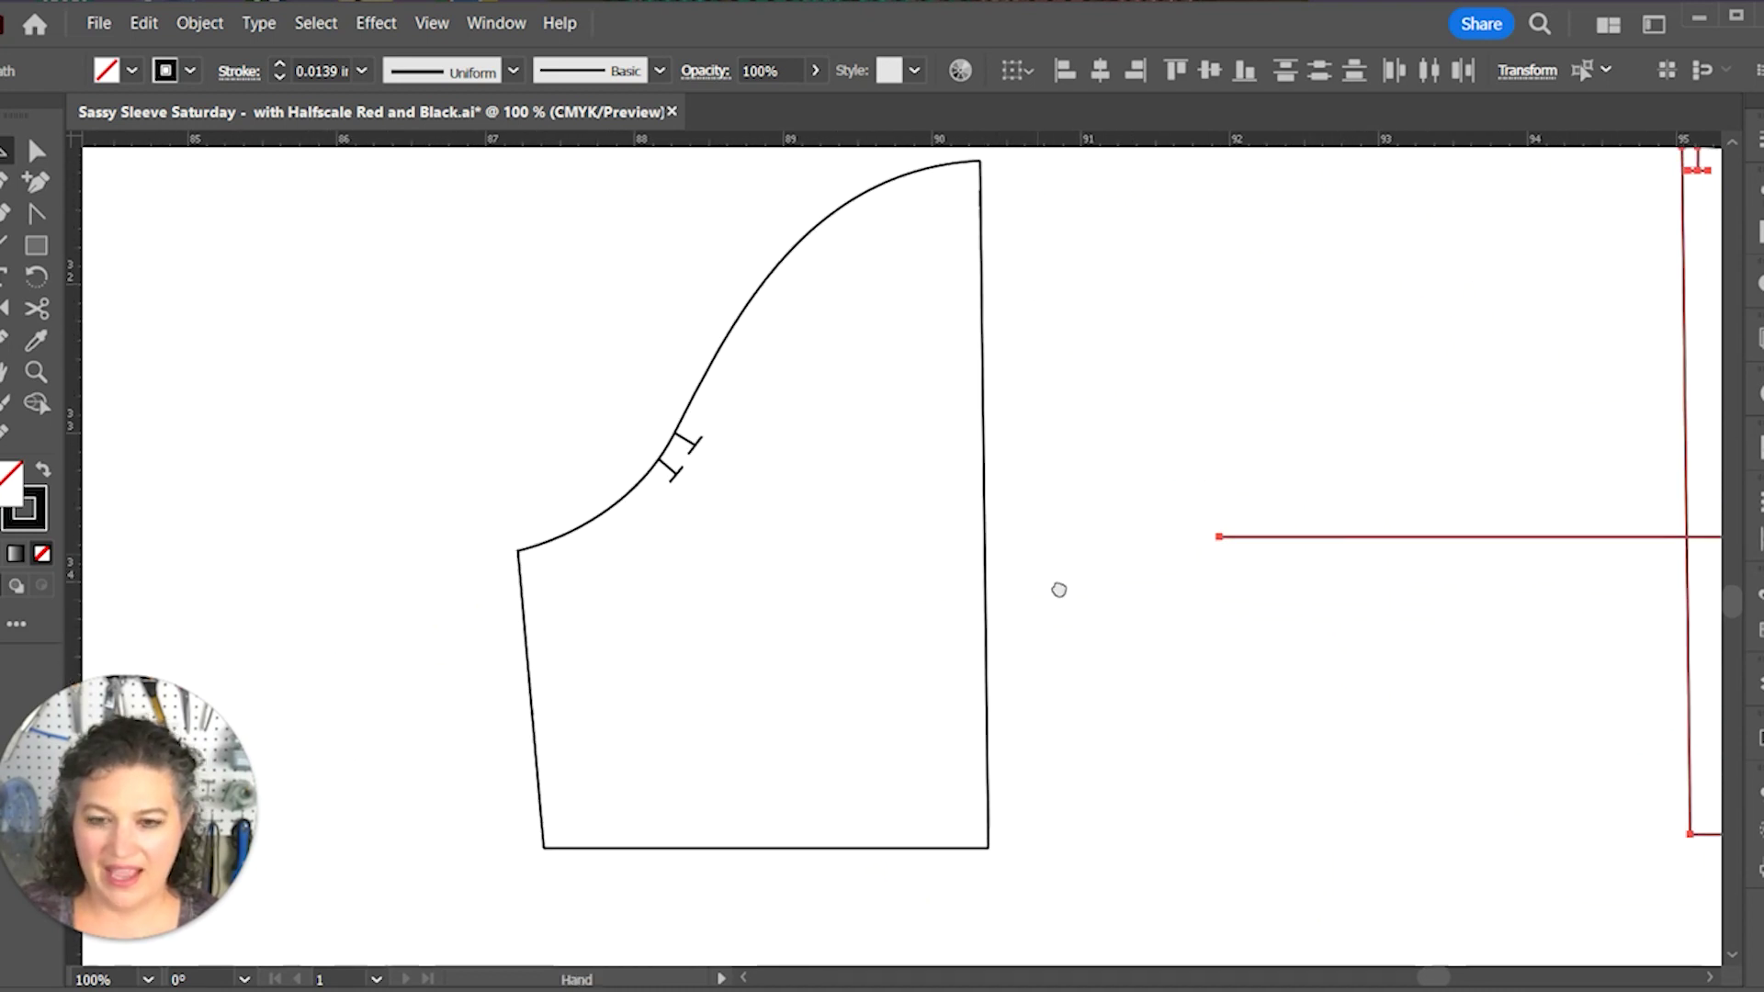
pyautogui.moveTo(1058, 590); pyautogui.dragTo(1142, 618)
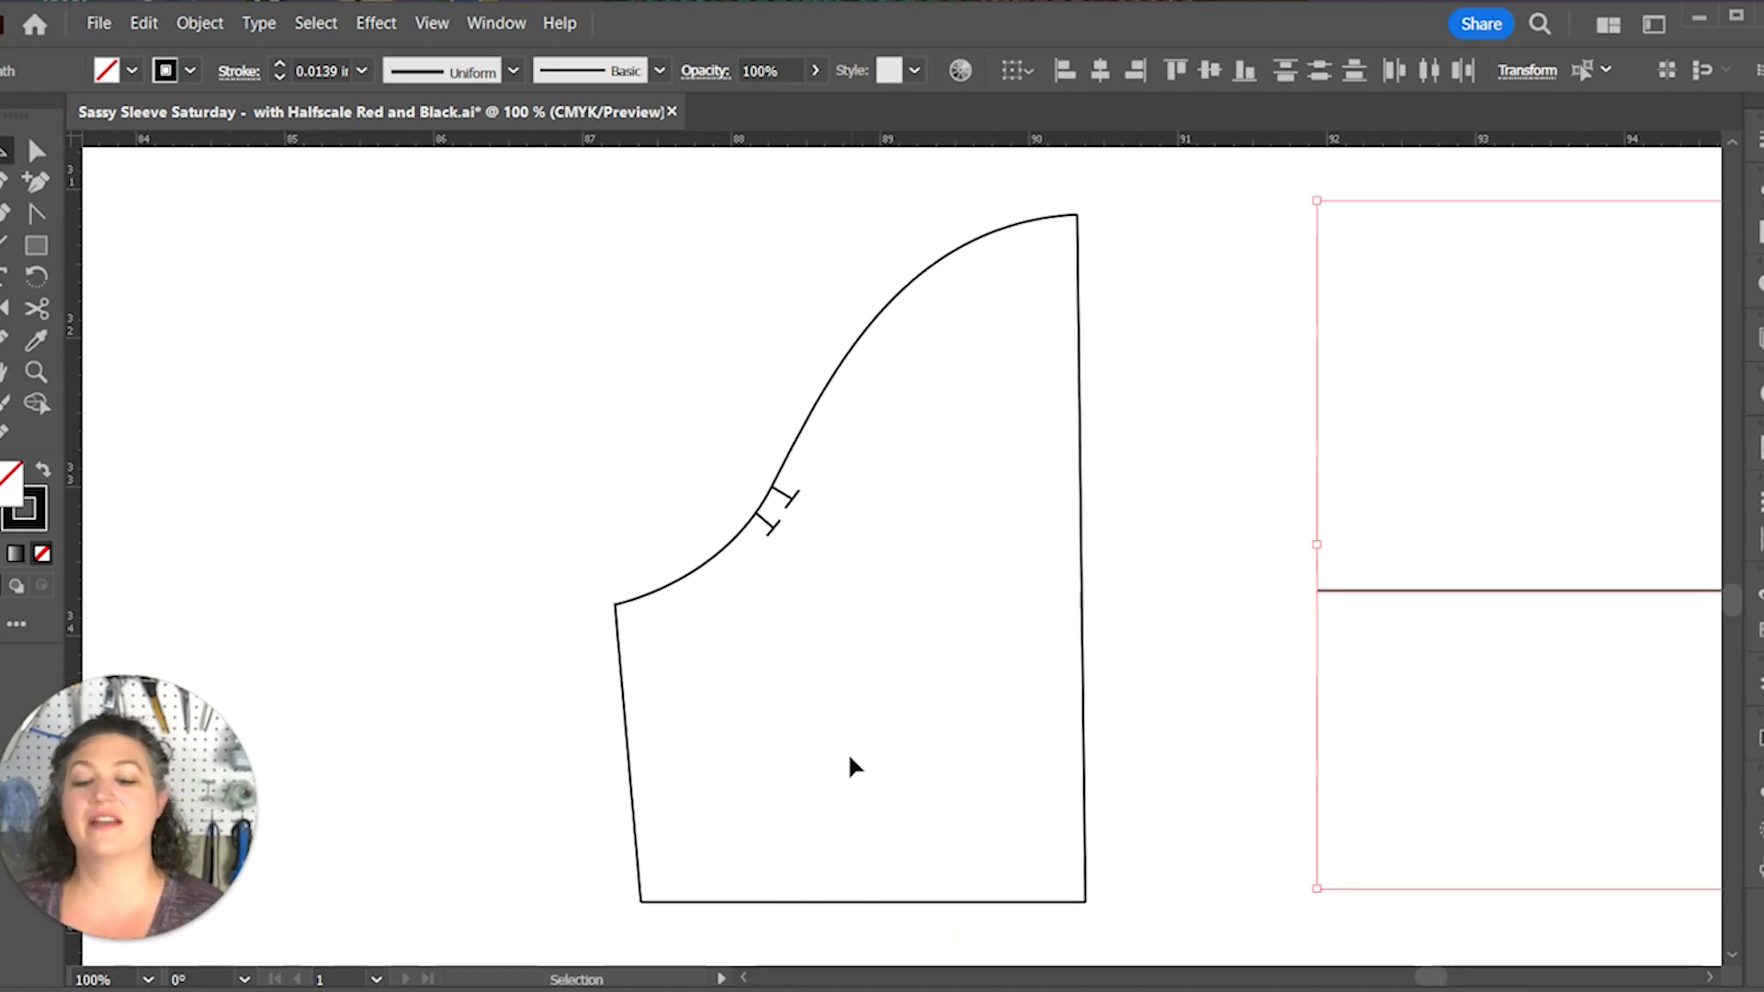
# Step: Check the remaining sleeve half by selecting its hemline, its centre line and its outer outline
pyautogui.click(804, 896)
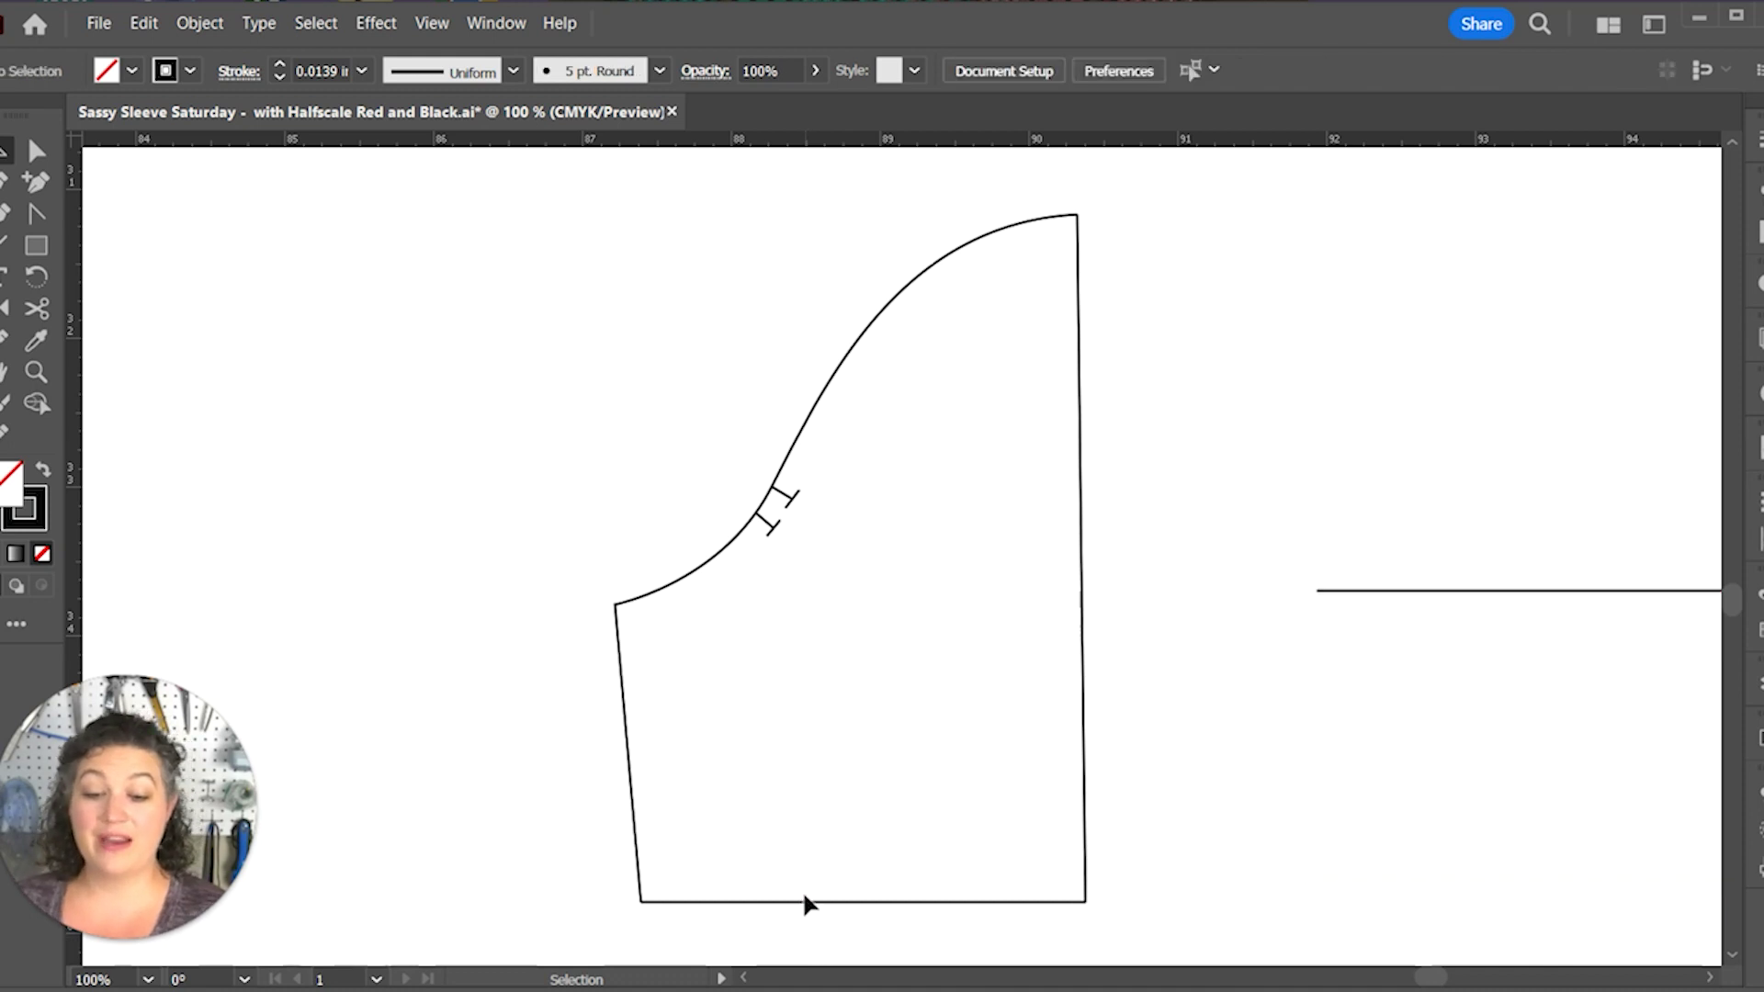
pyautogui.click(779, 902)
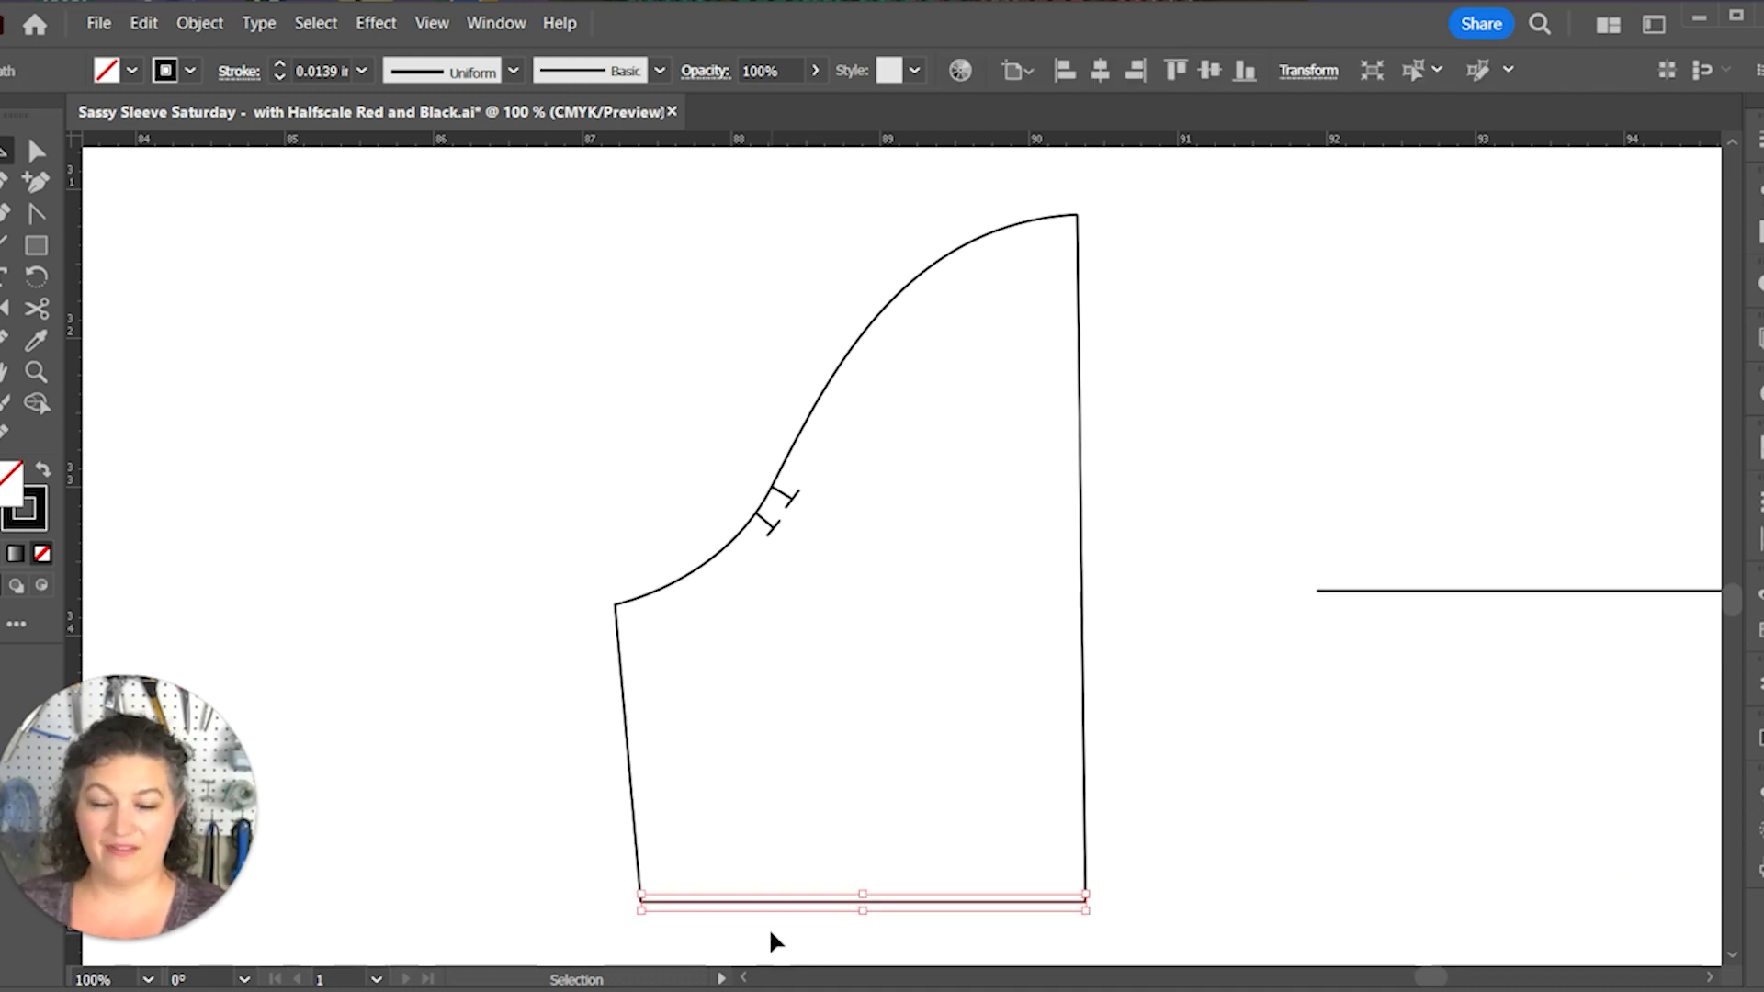
pyautogui.click(1081, 625)
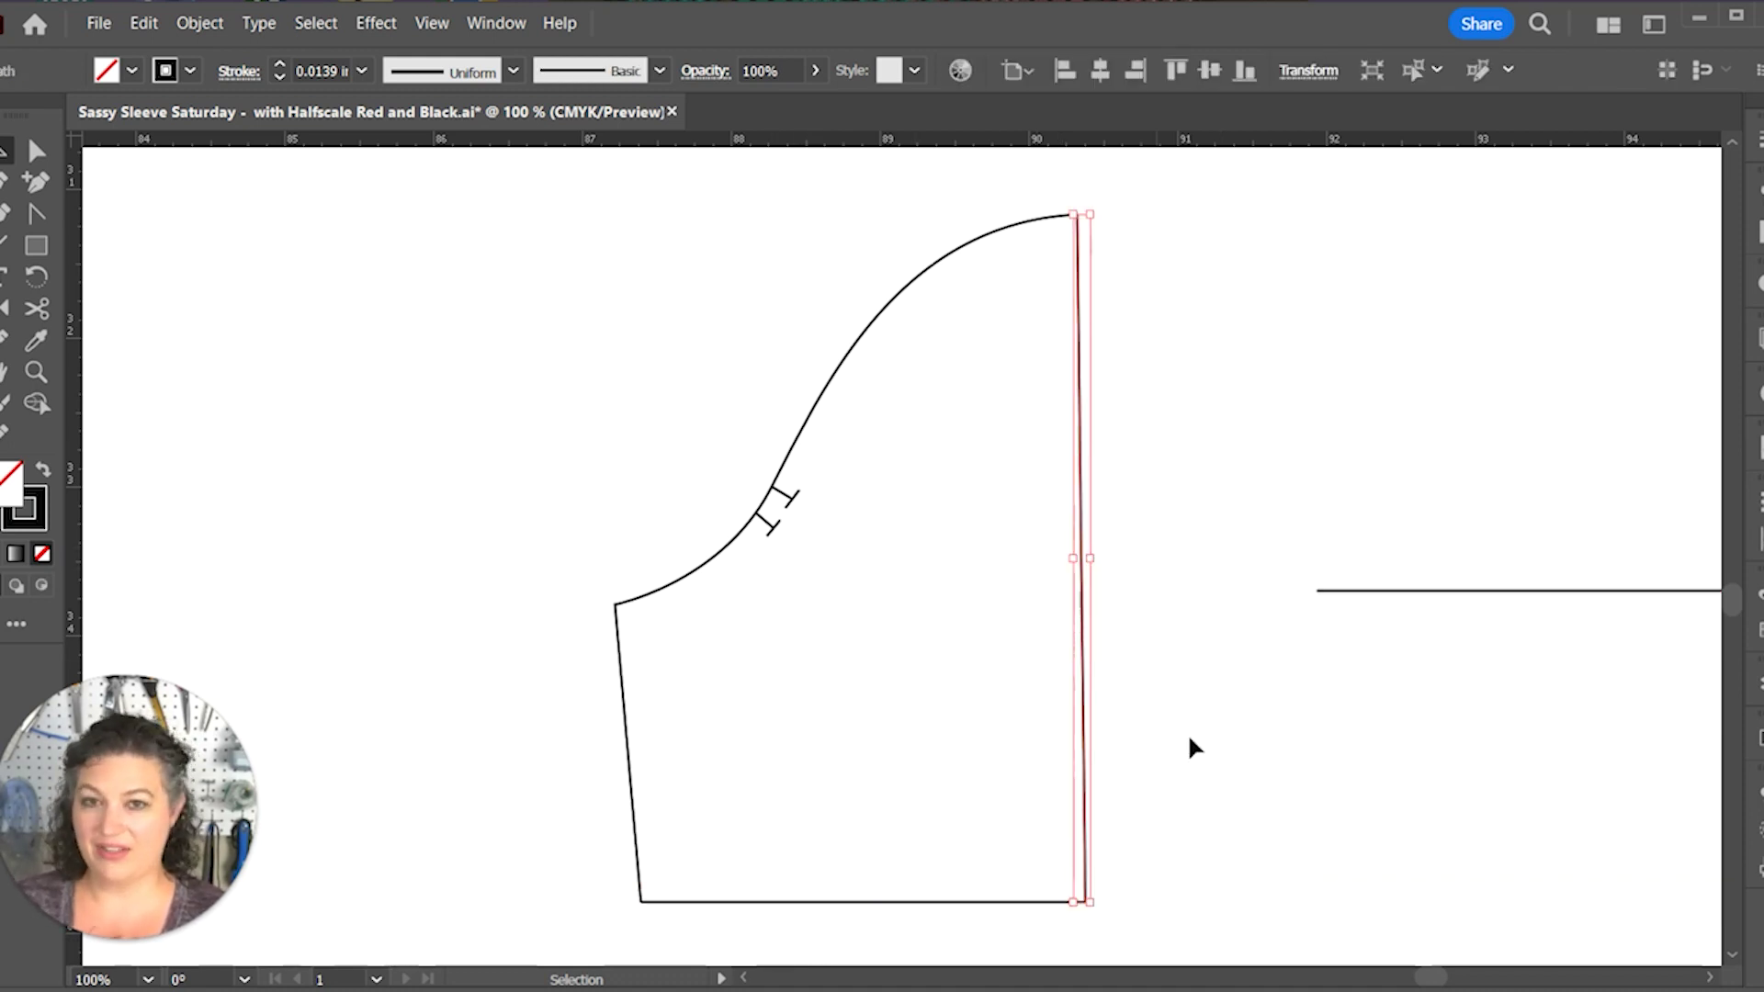
pyautogui.moveTo(757, 373); pyautogui.dragTo(585, 717)
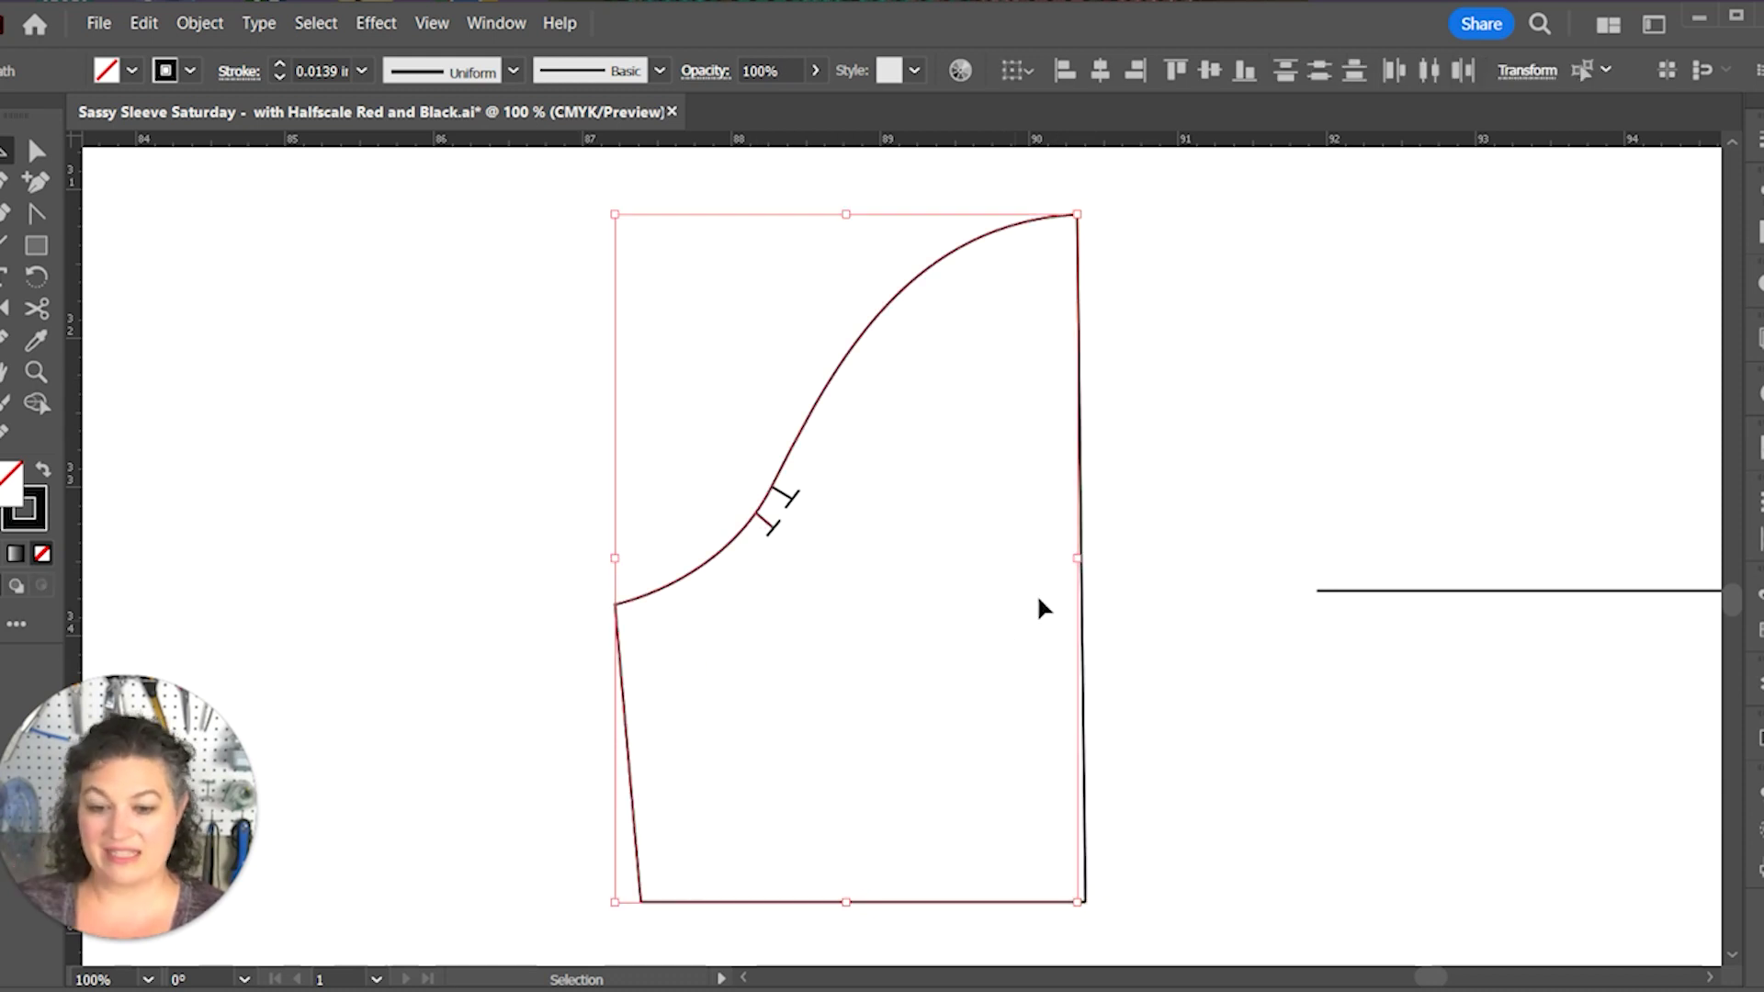
pyautogui.click(1201, 542)
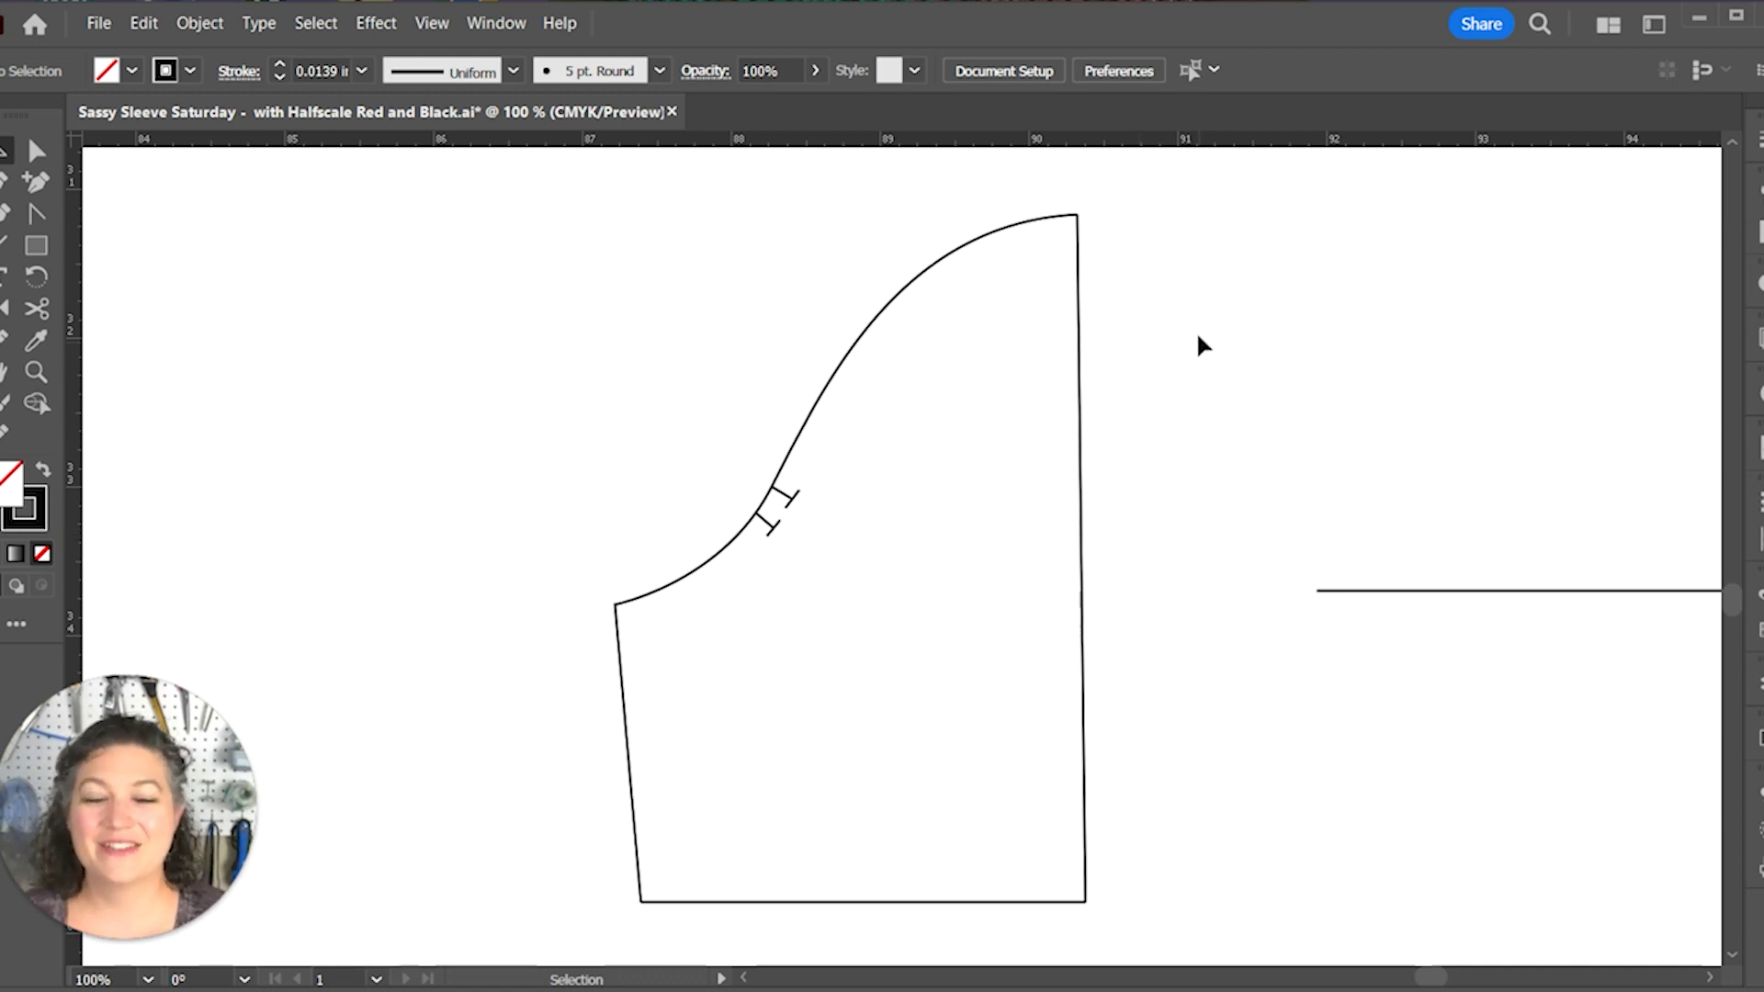
pyautogui.moveTo(1197, 336); pyautogui.dragTo(582, 728)
pyautogui.click(1252, 611)
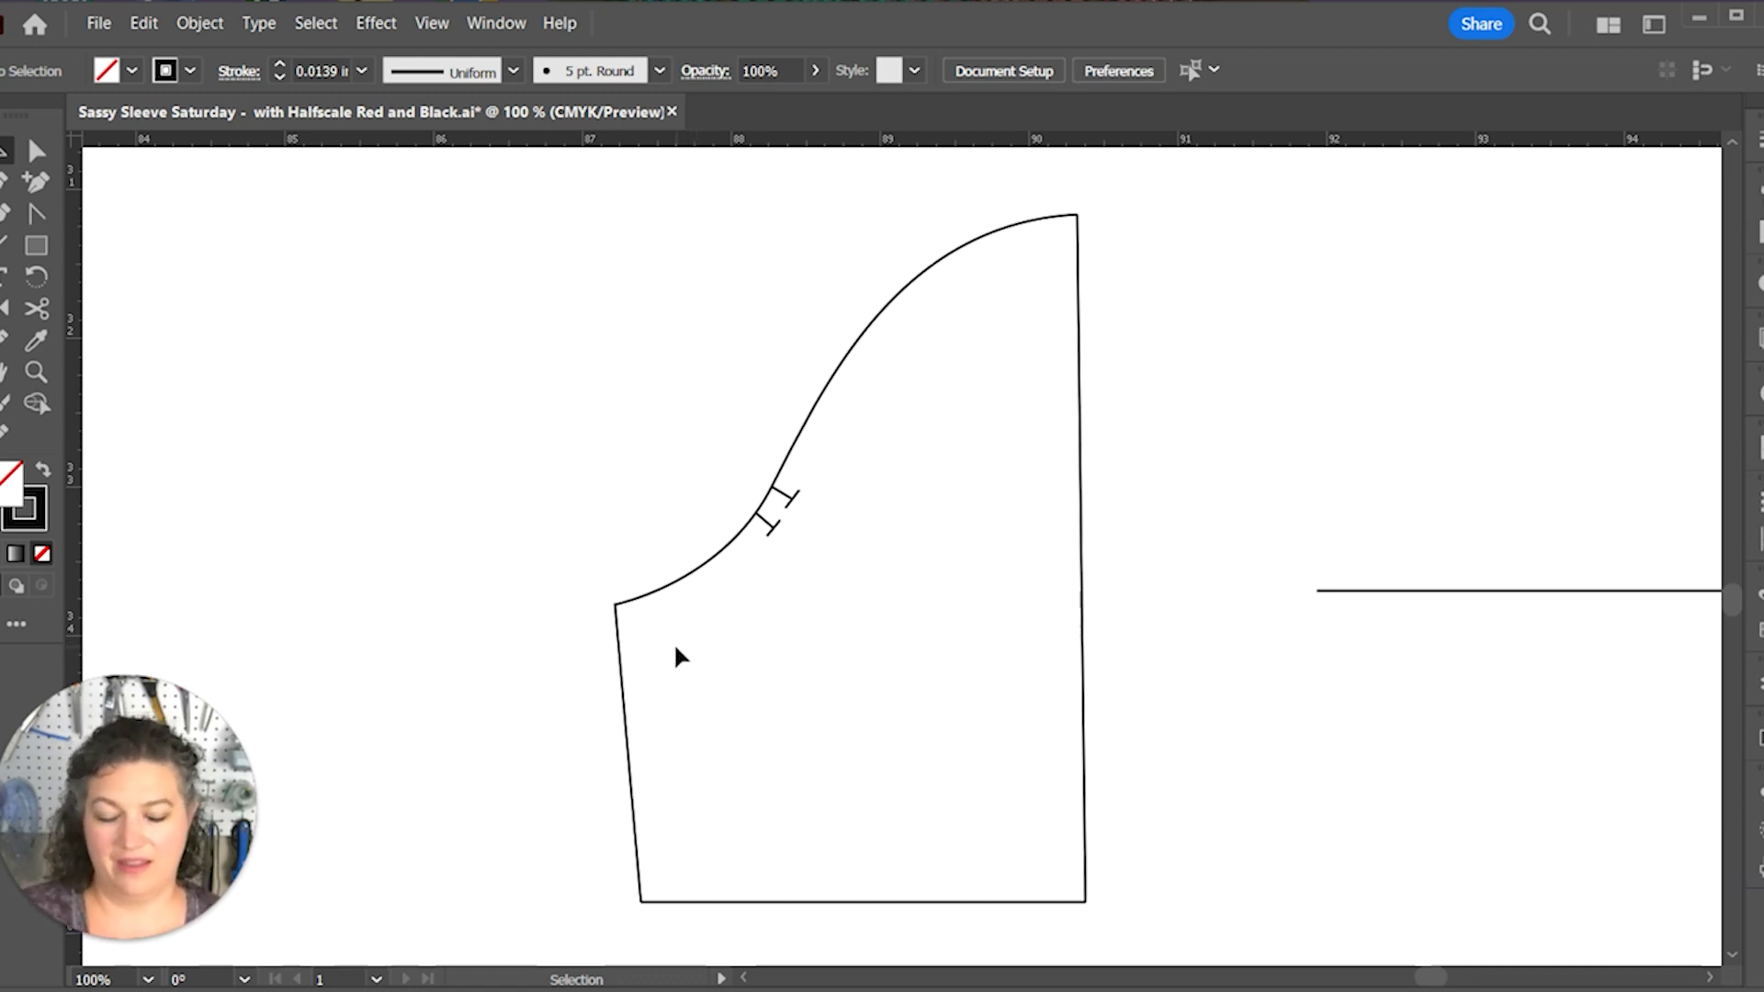
# Step: Draw a three-point line about 3.06 in wide and 0.97 in high with the Pen tool, rising from the side seam to the centre line
pyautogui.press('p')
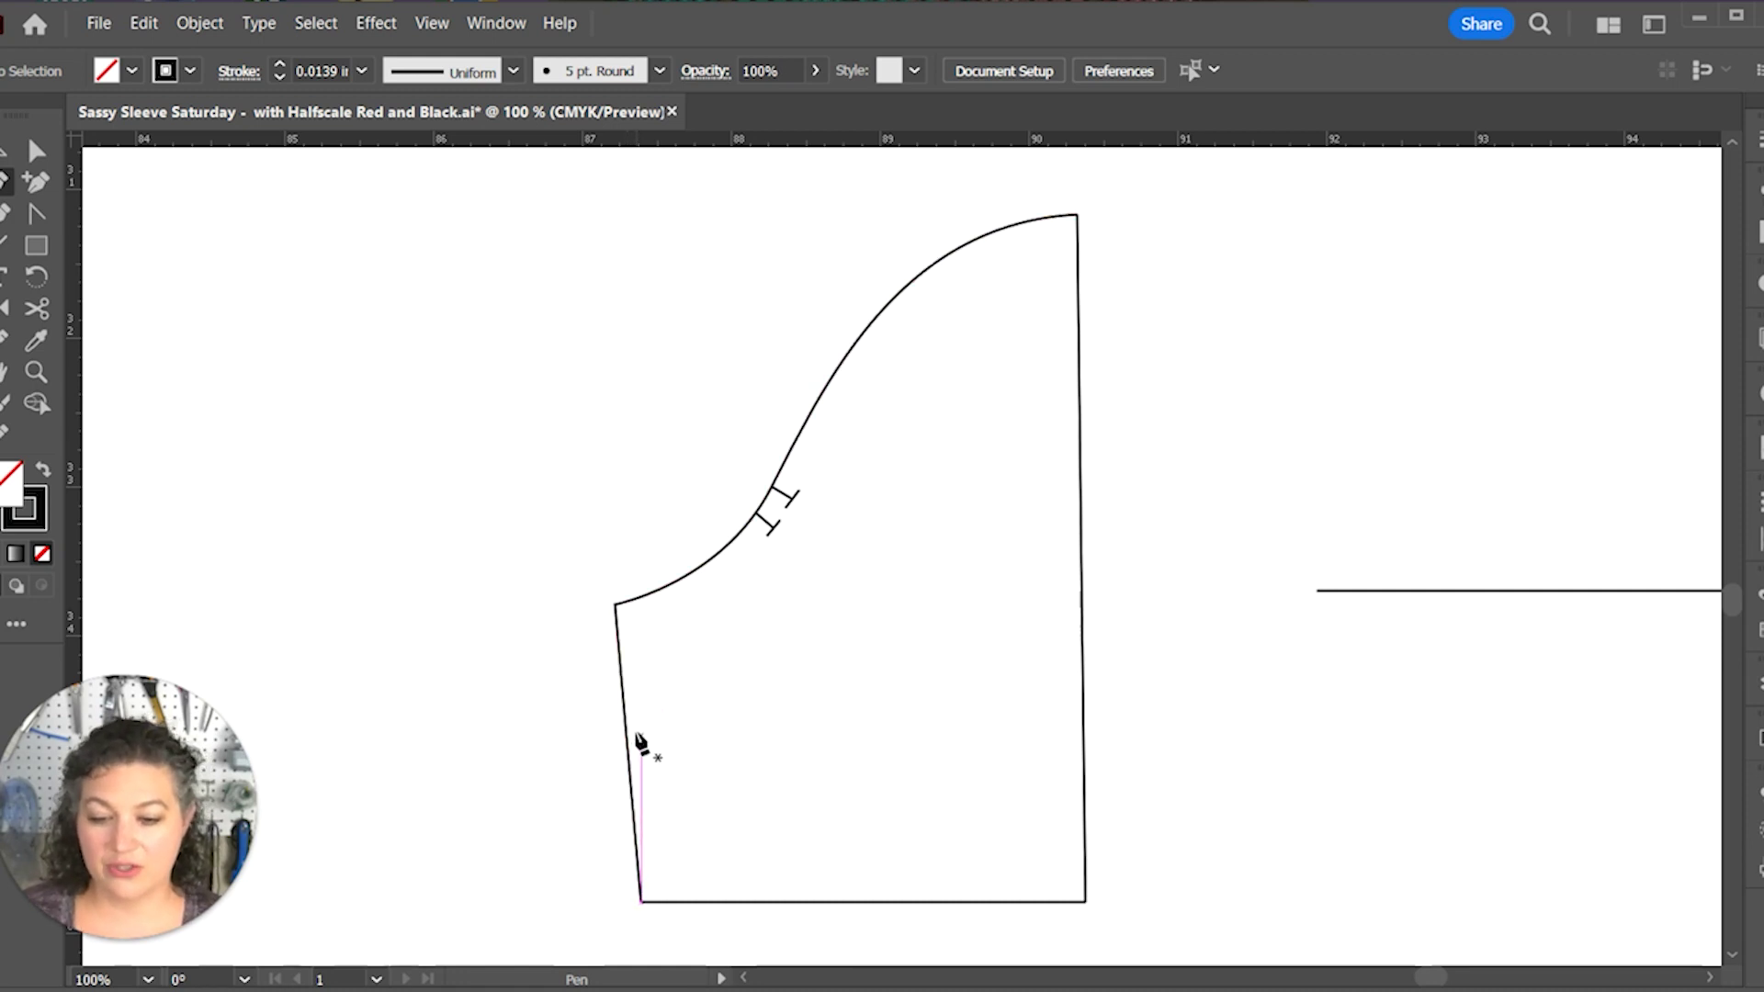
pyautogui.click(624, 728)
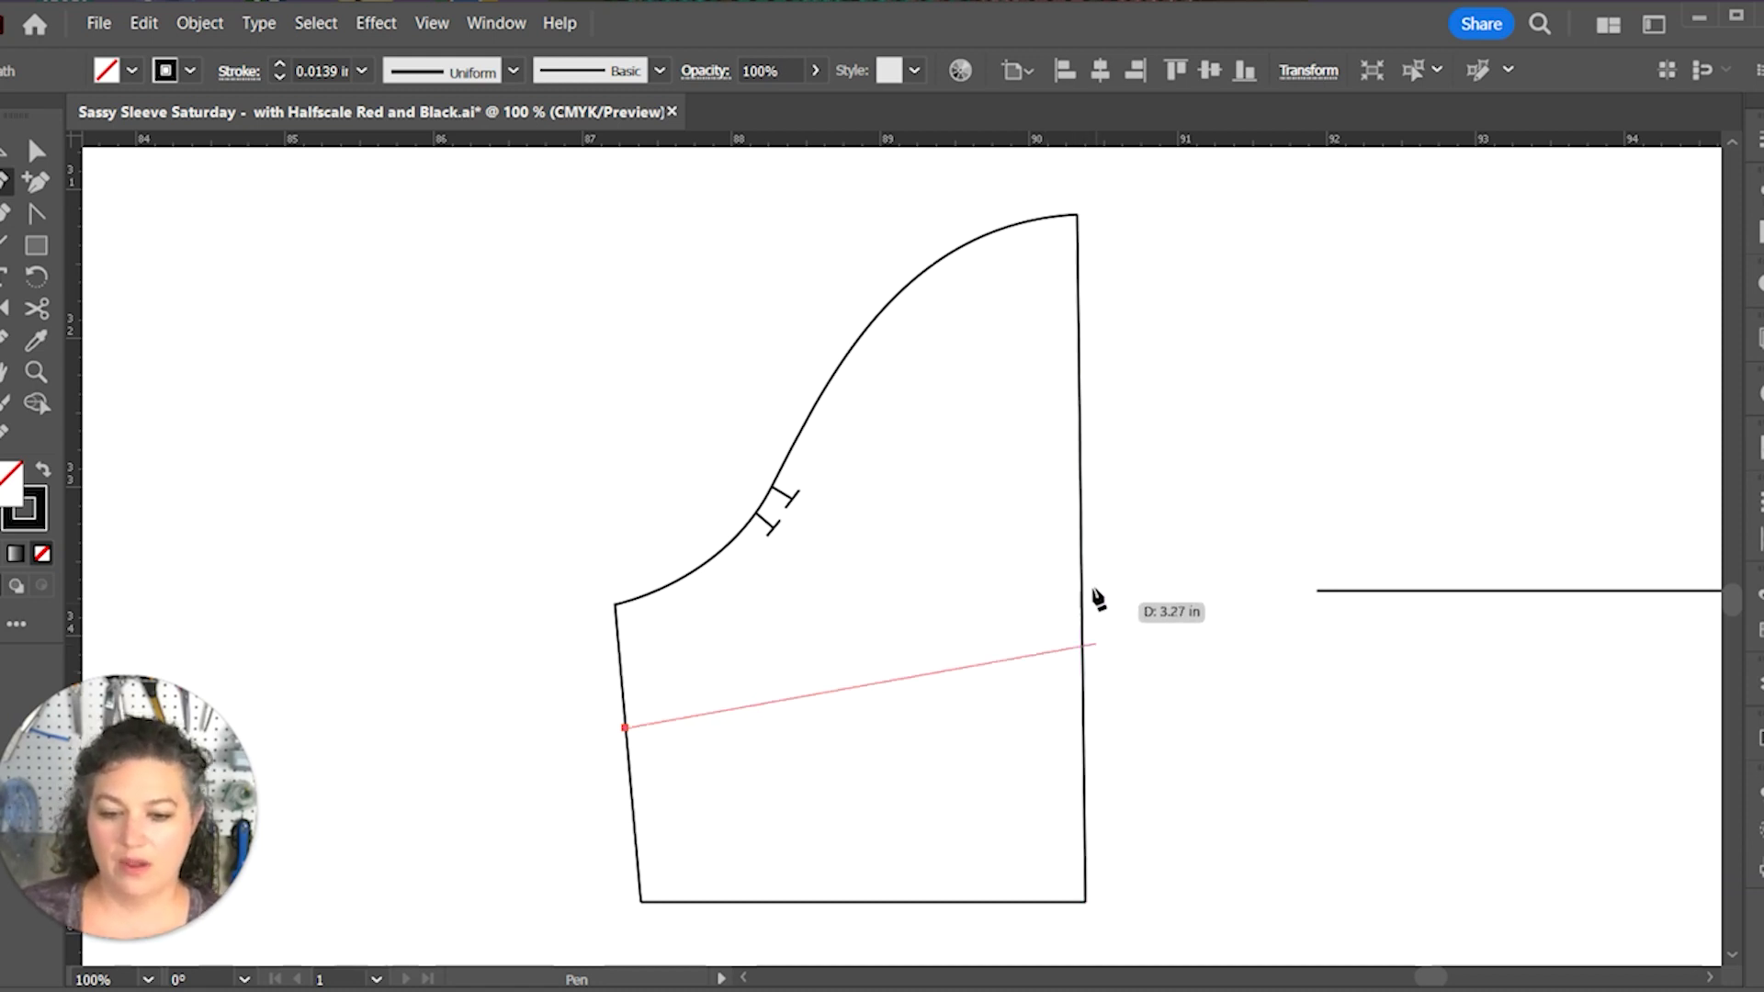
pyautogui.click(894, 647)
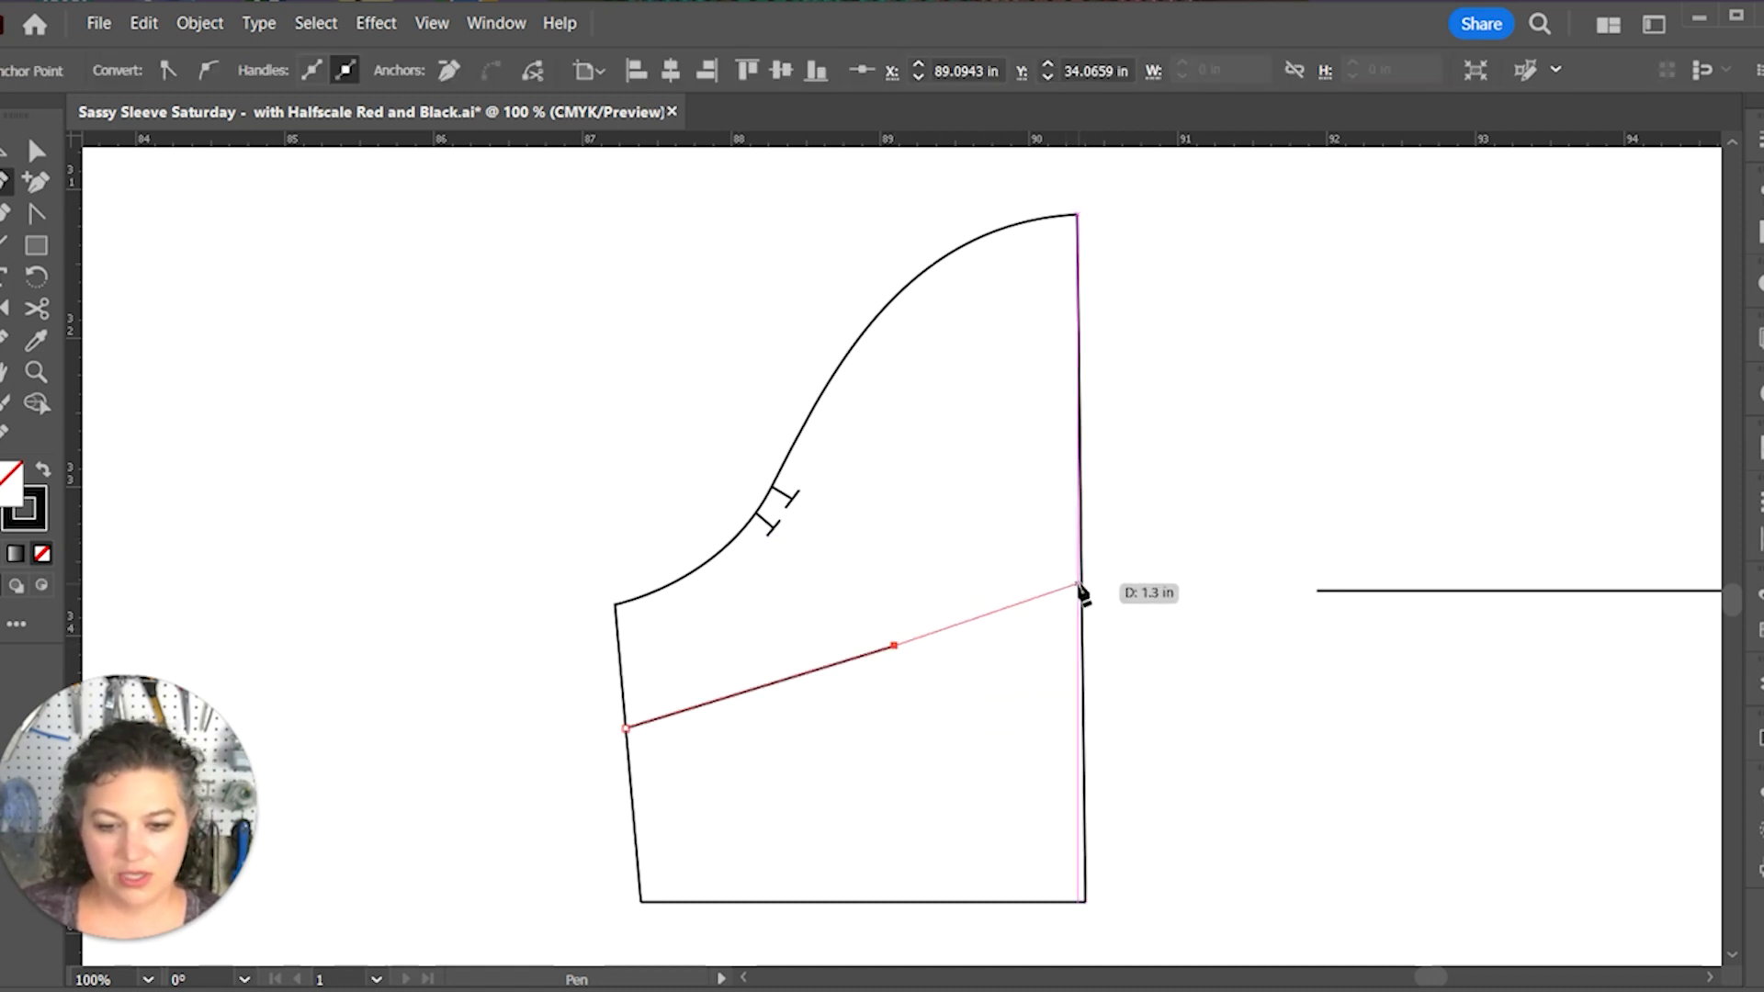
pyautogui.click(1081, 584)
# Step: Convert the new line's middle anchor to smooth, shift it slightly towards the side seam and shape the line into an S-curve
pyautogui.press('a')
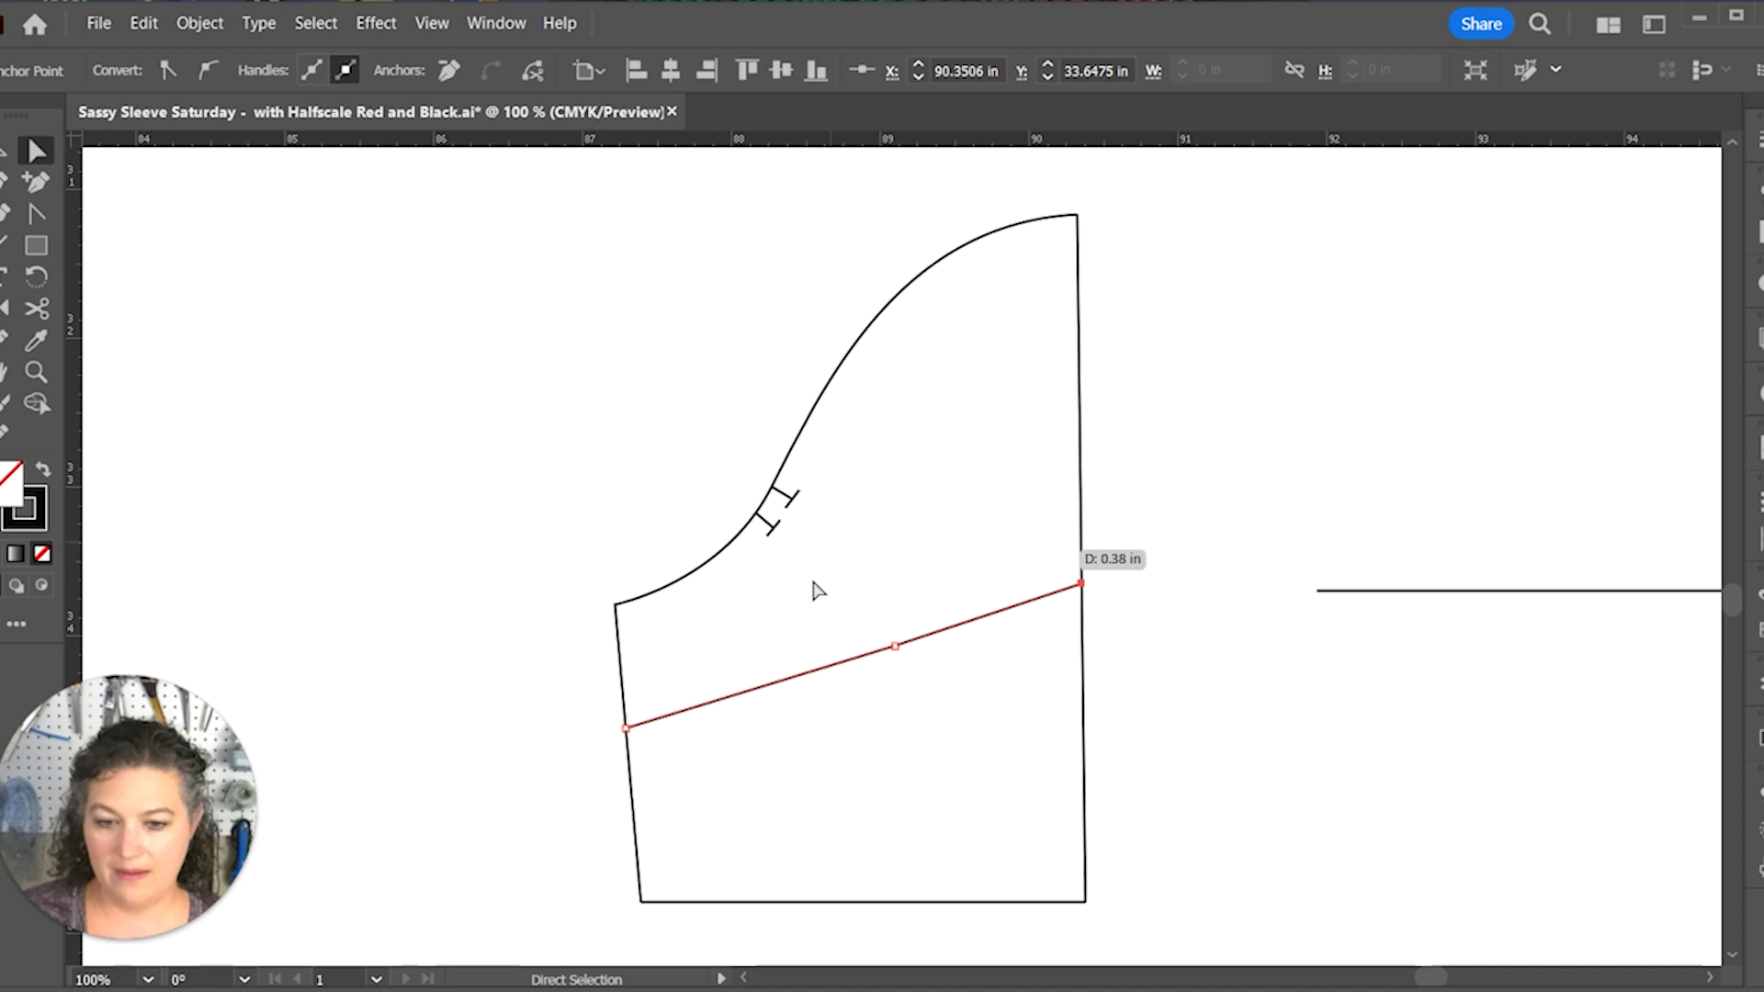
pyautogui.click(895, 647)
pyautogui.click(208, 70)
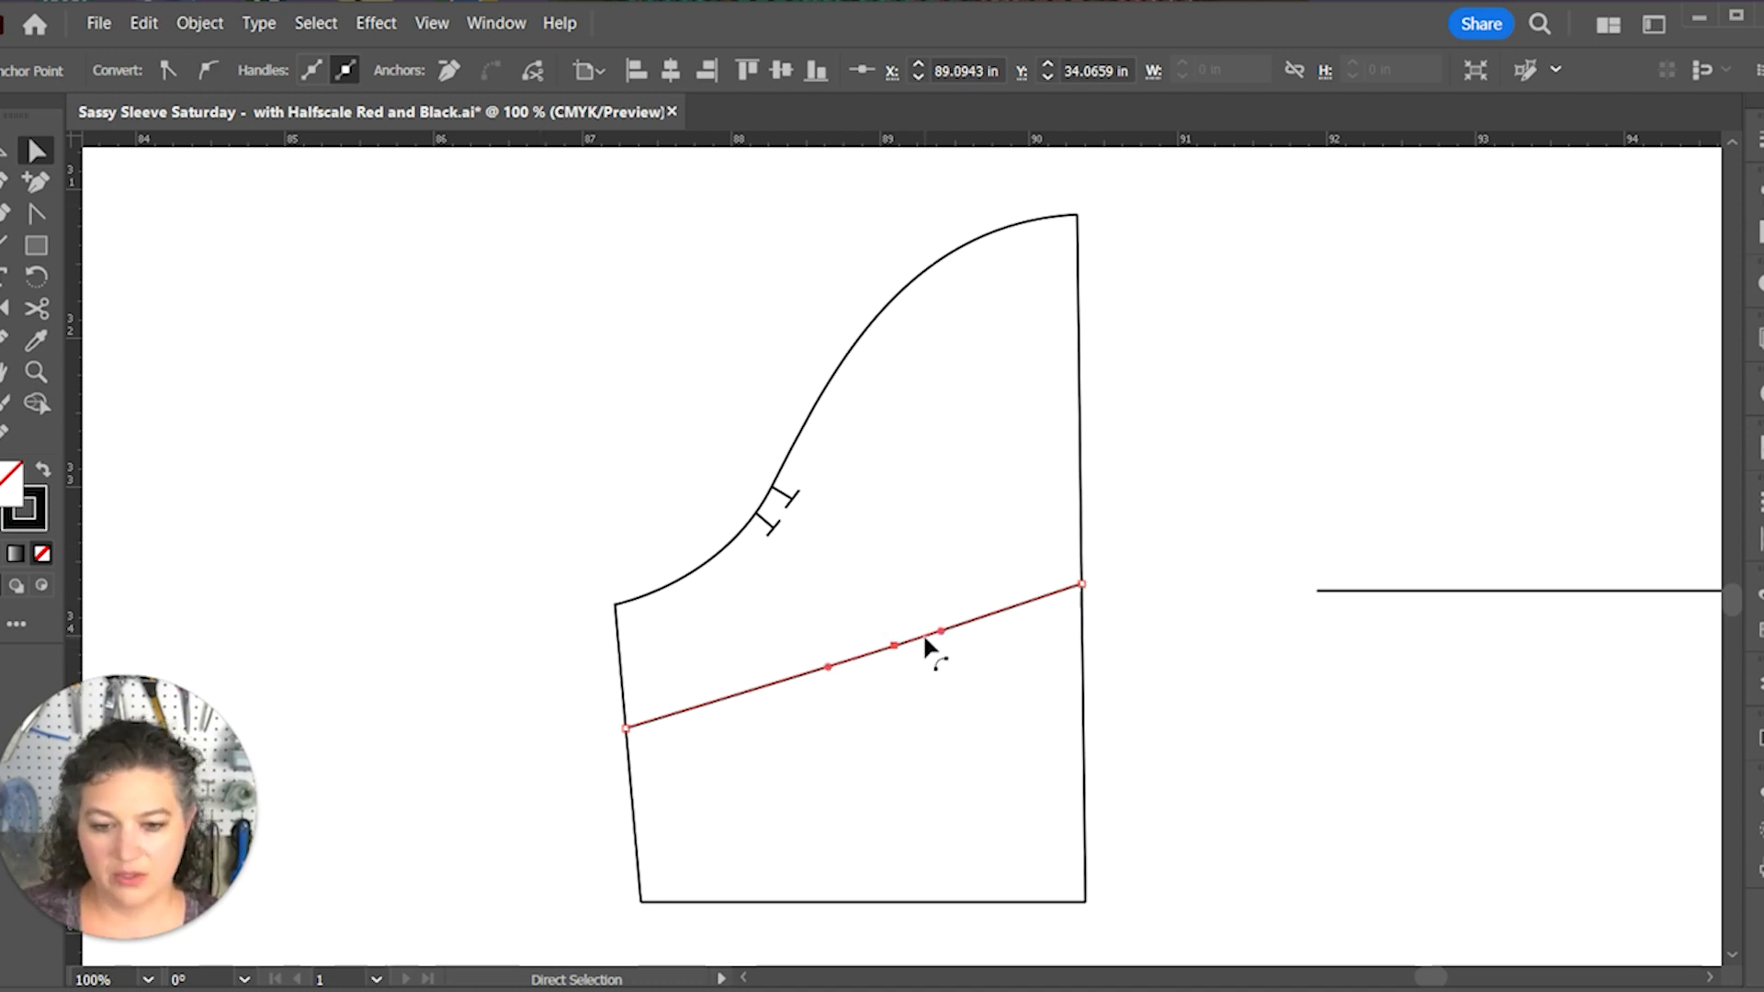
pyautogui.moveTo(943, 632)
pyautogui.mouseDown()
pyautogui.moveTo(946, 603)
pyautogui.moveTo(964, 610)
pyautogui.mouseUp()
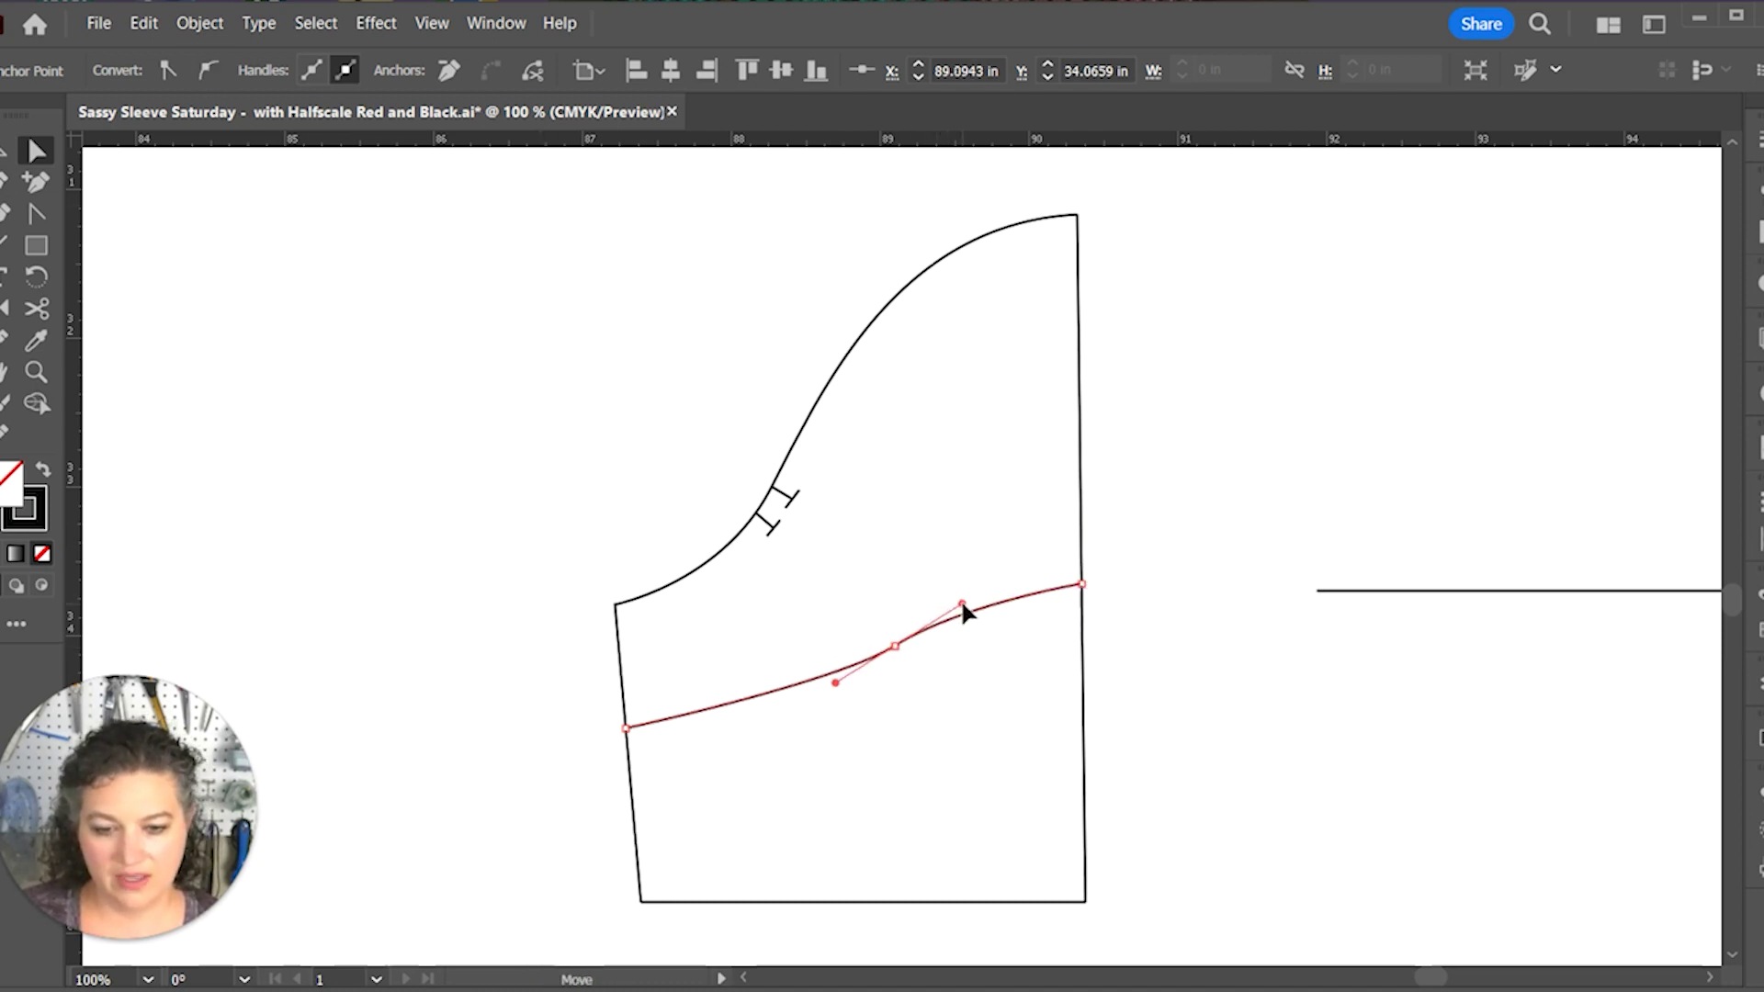
pyautogui.moveTo(835, 685); pyautogui.dragTo(726, 726)
pyautogui.moveTo(896, 648); pyautogui.dragTo(862, 660)
pyautogui.moveTo(695, 744); pyautogui.dragTo(733, 718)
pyautogui.moveTo(936, 627); pyautogui.dragTo(947, 597)
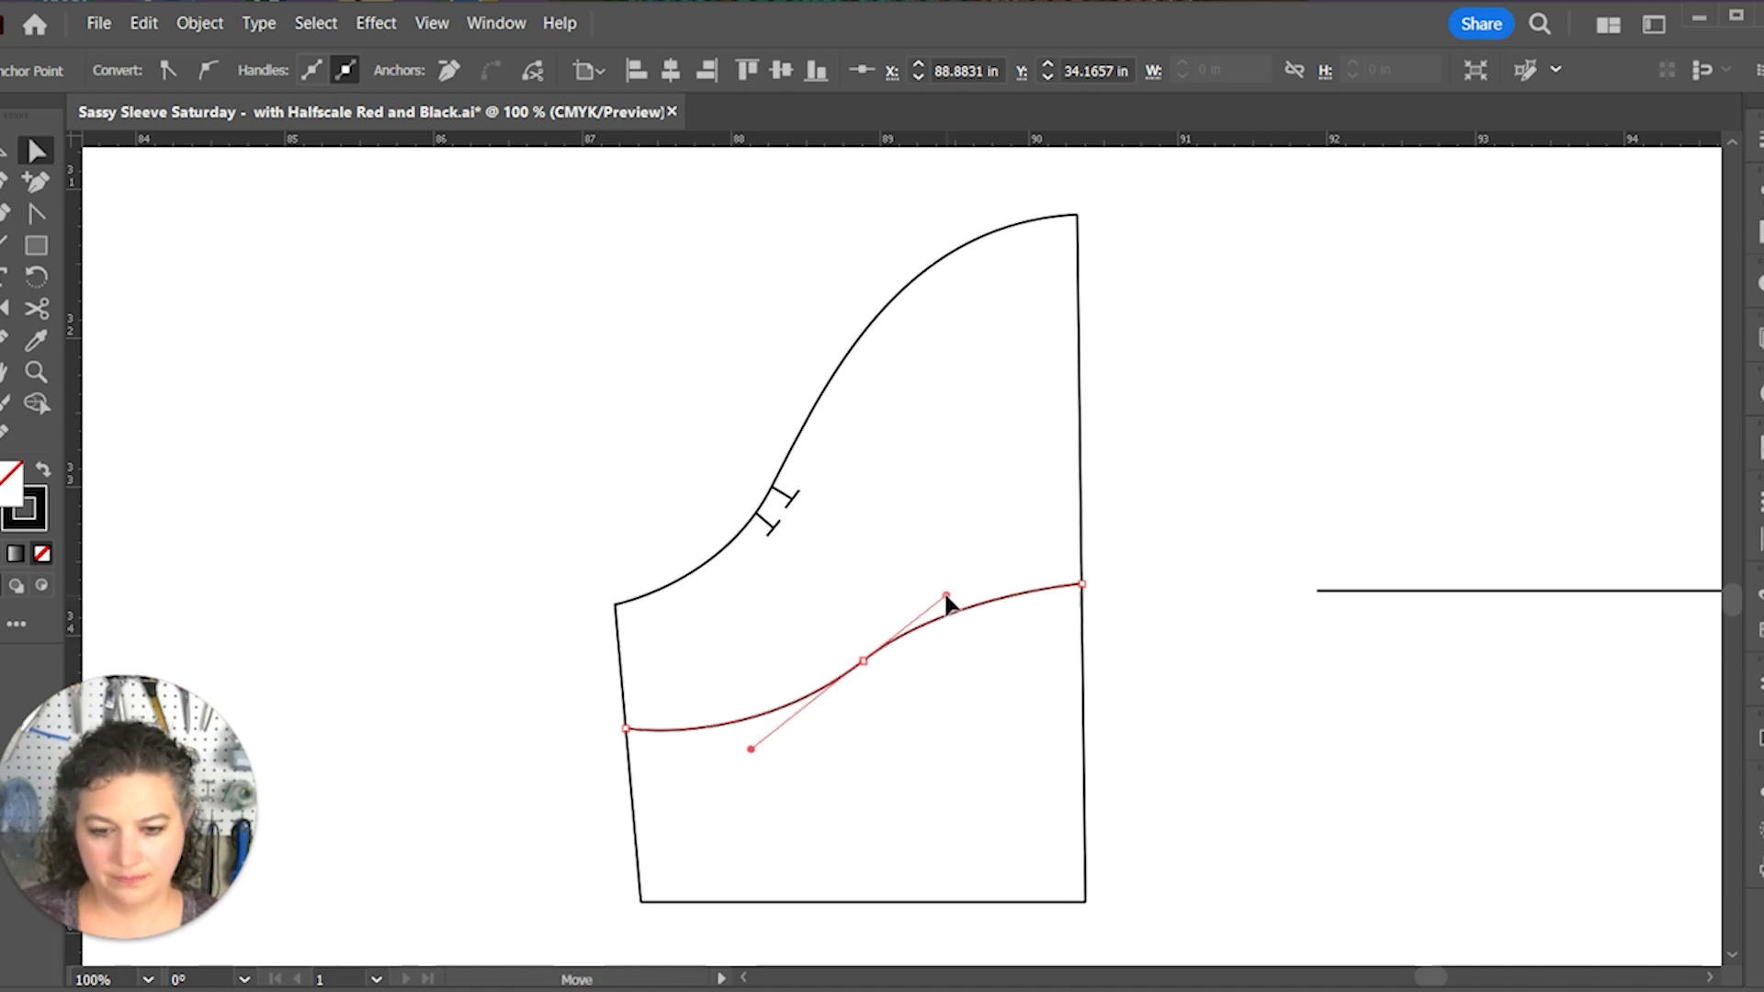
pyautogui.moveTo(746, 741); pyautogui.dragTo(774, 722)
pyautogui.click(1383, 654)
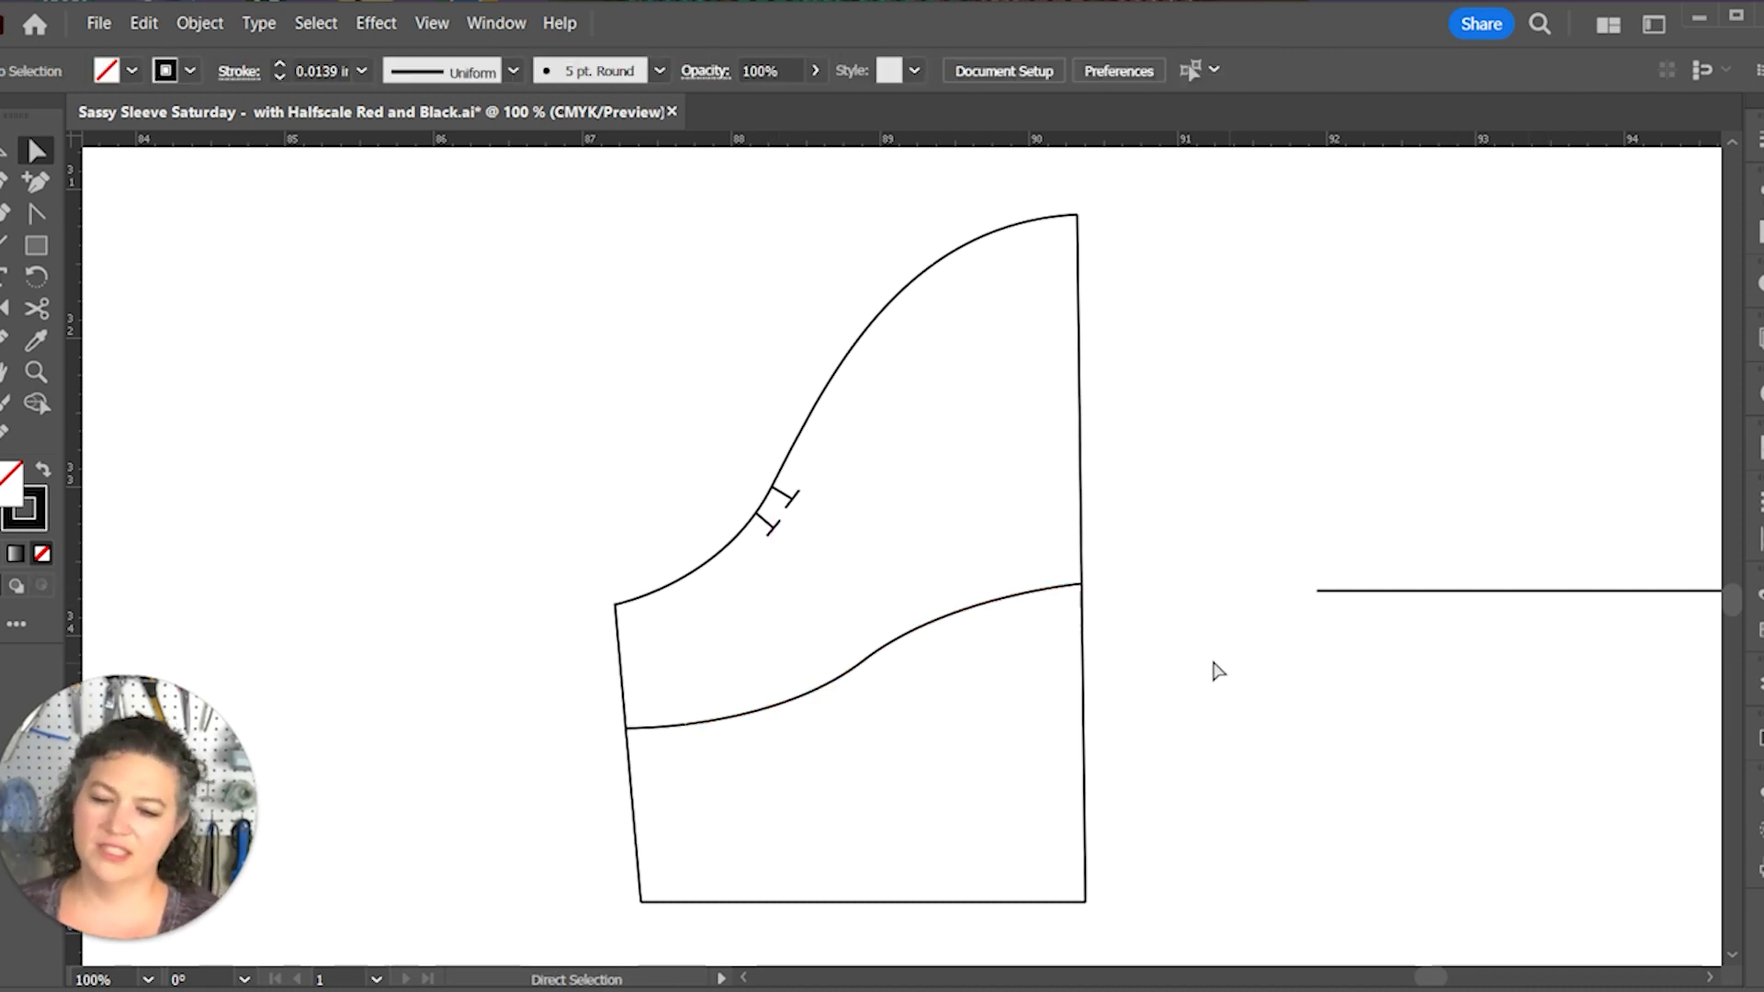
# Step: Lengthen and flatten both handles of the style line's middle anchor for a gentler S-curve
pyautogui.click(869, 660)
pyautogui.click(873, 665)
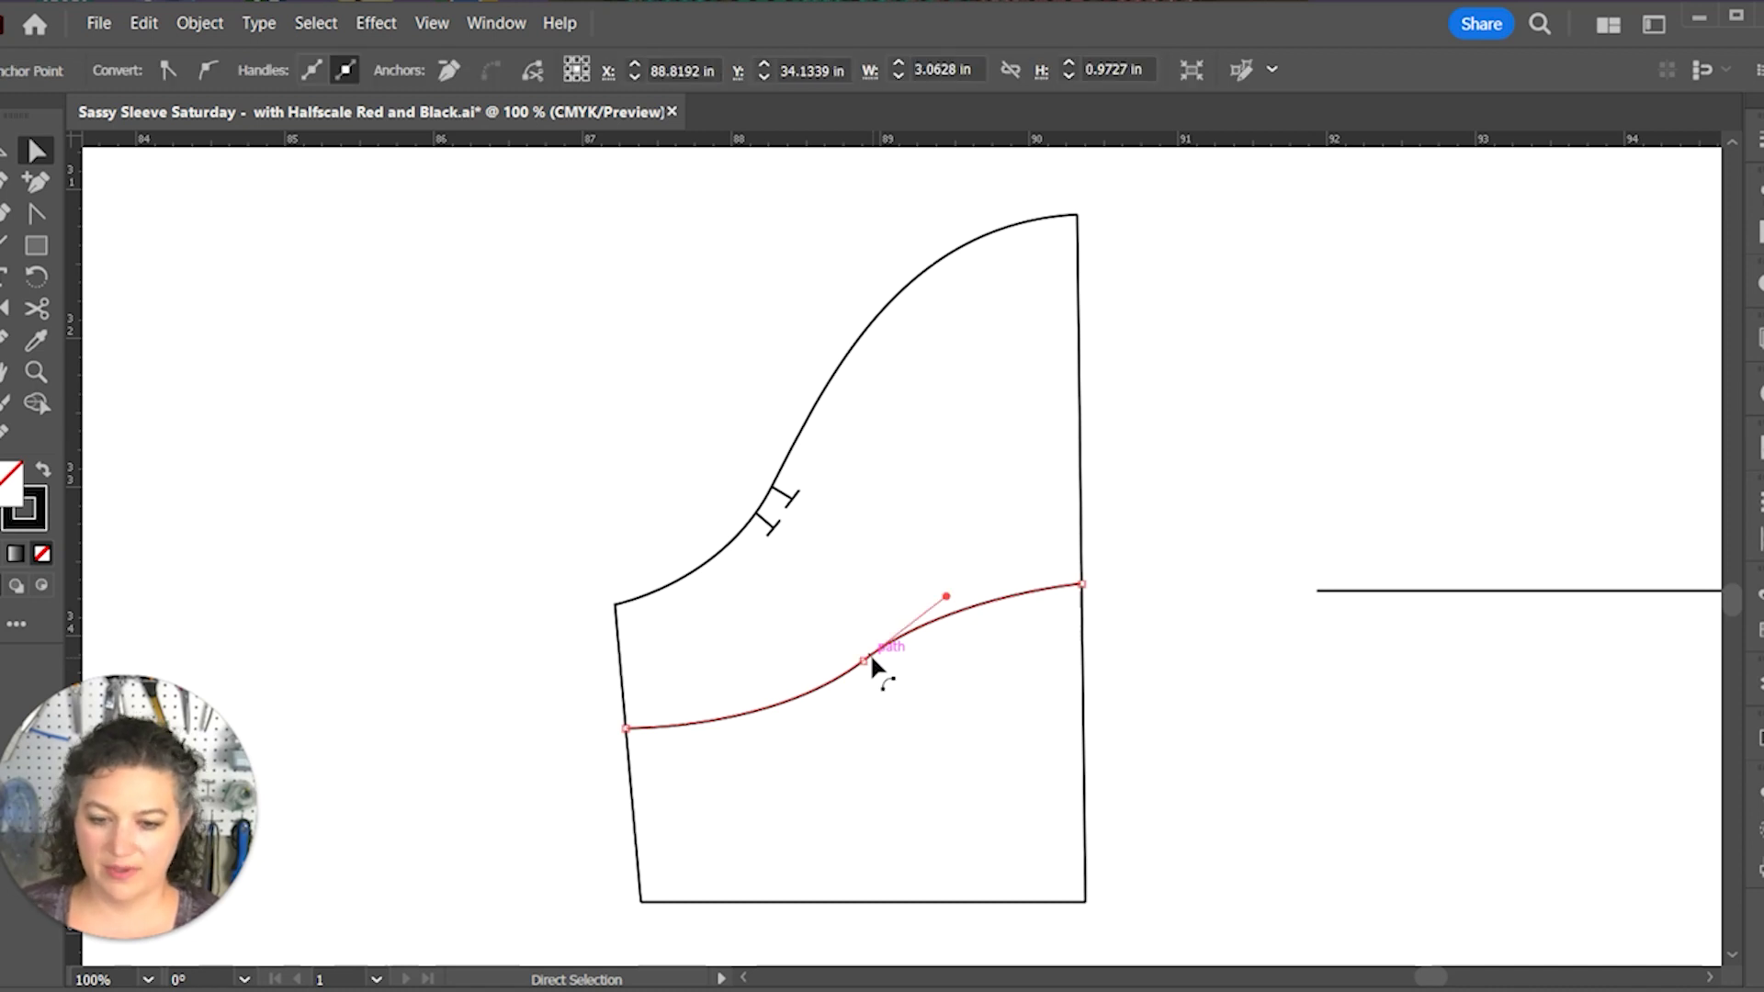
pyautogui.moveTo(776, 732); pyautogui.dragTo(720, 728)
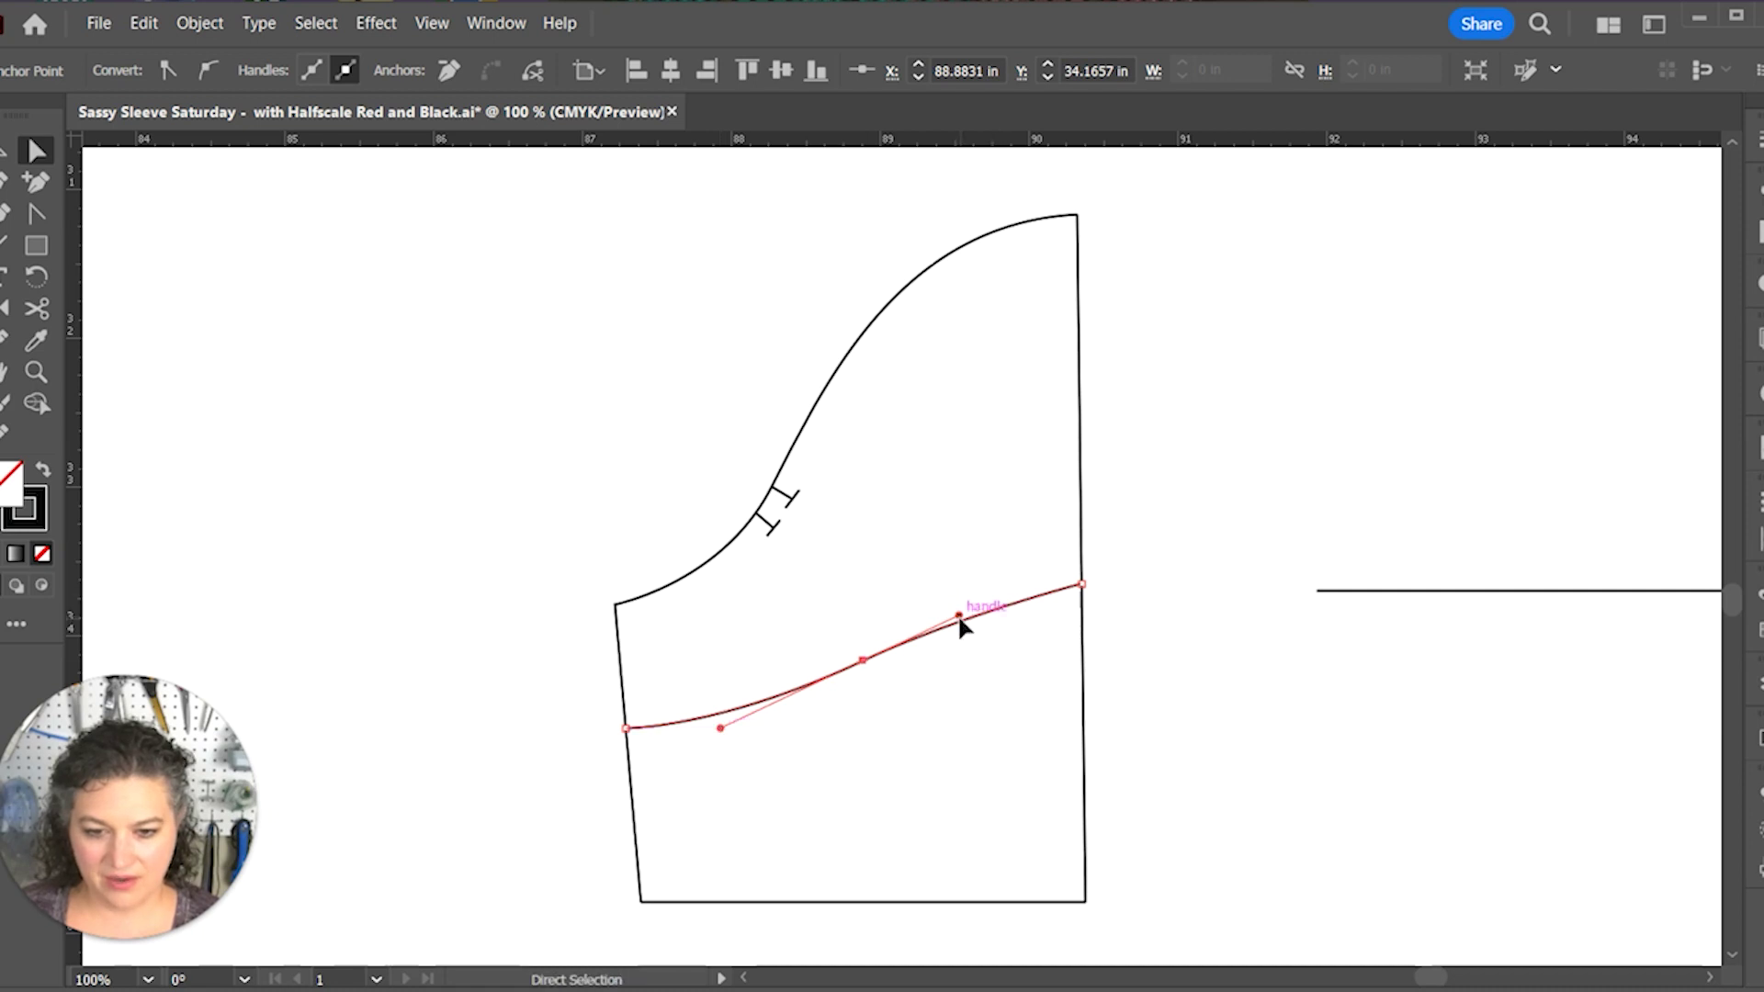
pyautogui.moveTo(961, 622); pyautogui.dragTo(1012, 593)
pyautogui.click(1185, 668)
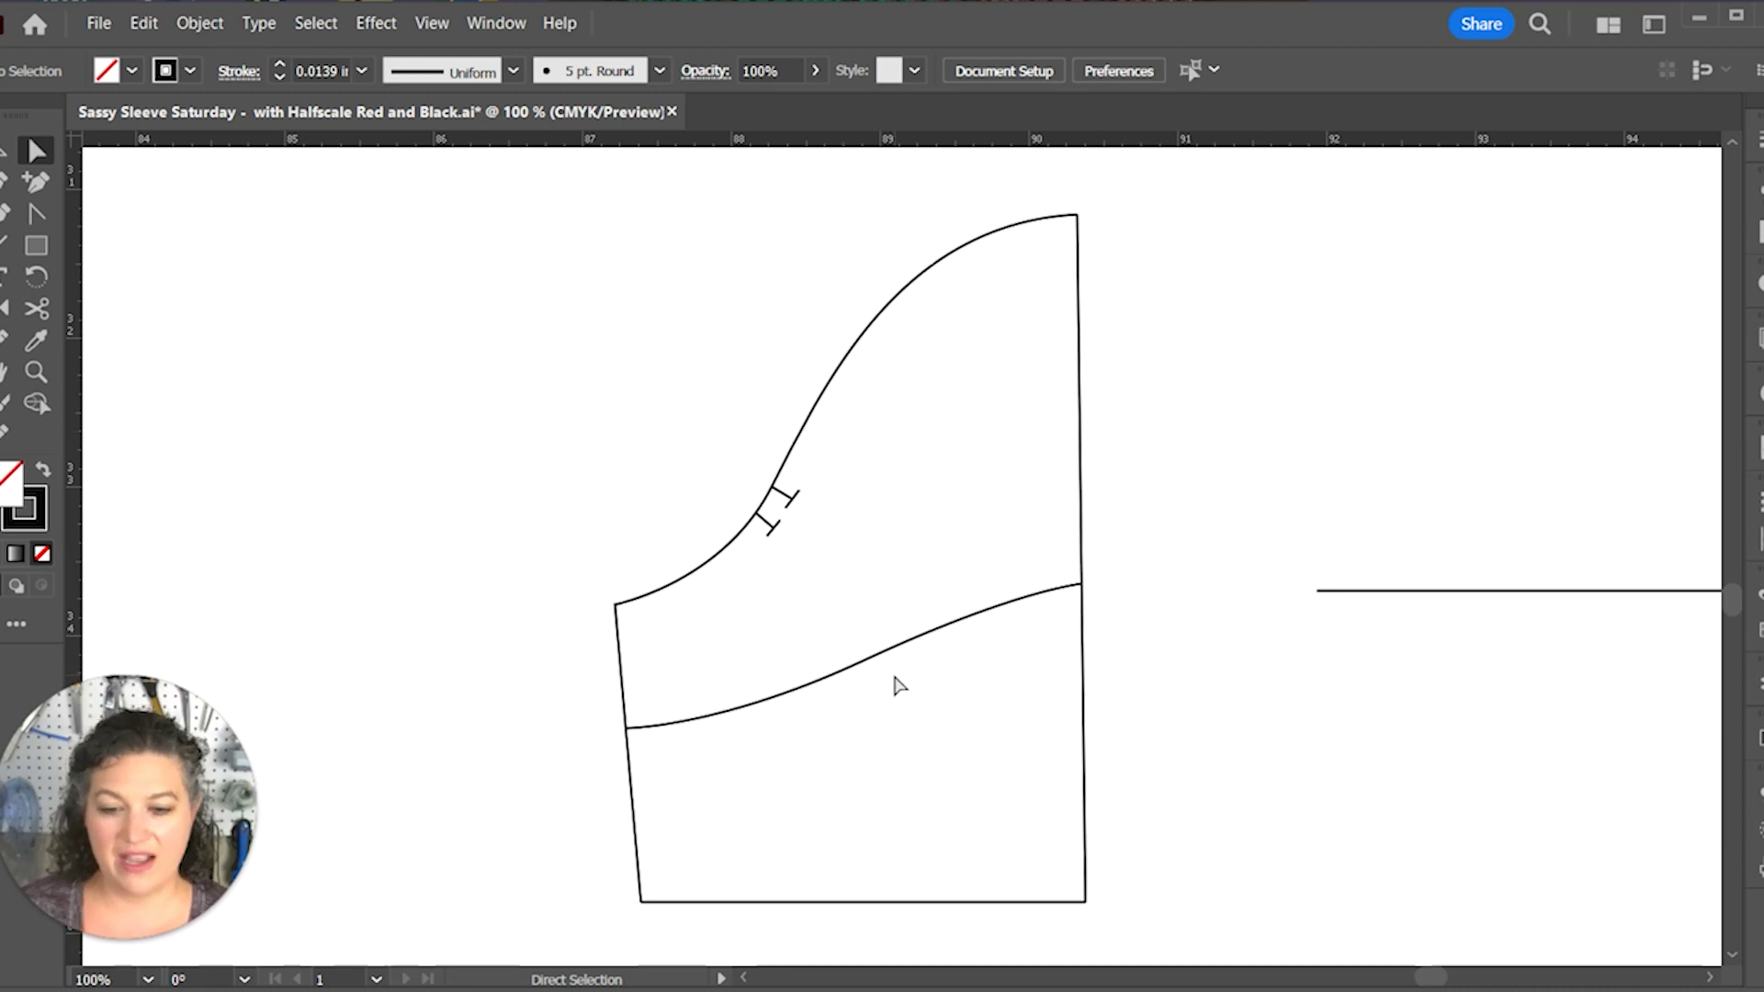
# Step: Read the hemline's path length from the object details in Document Info
pyautogui.moveTo(1137, 471); pyautogui.dragTo(1034, 537)
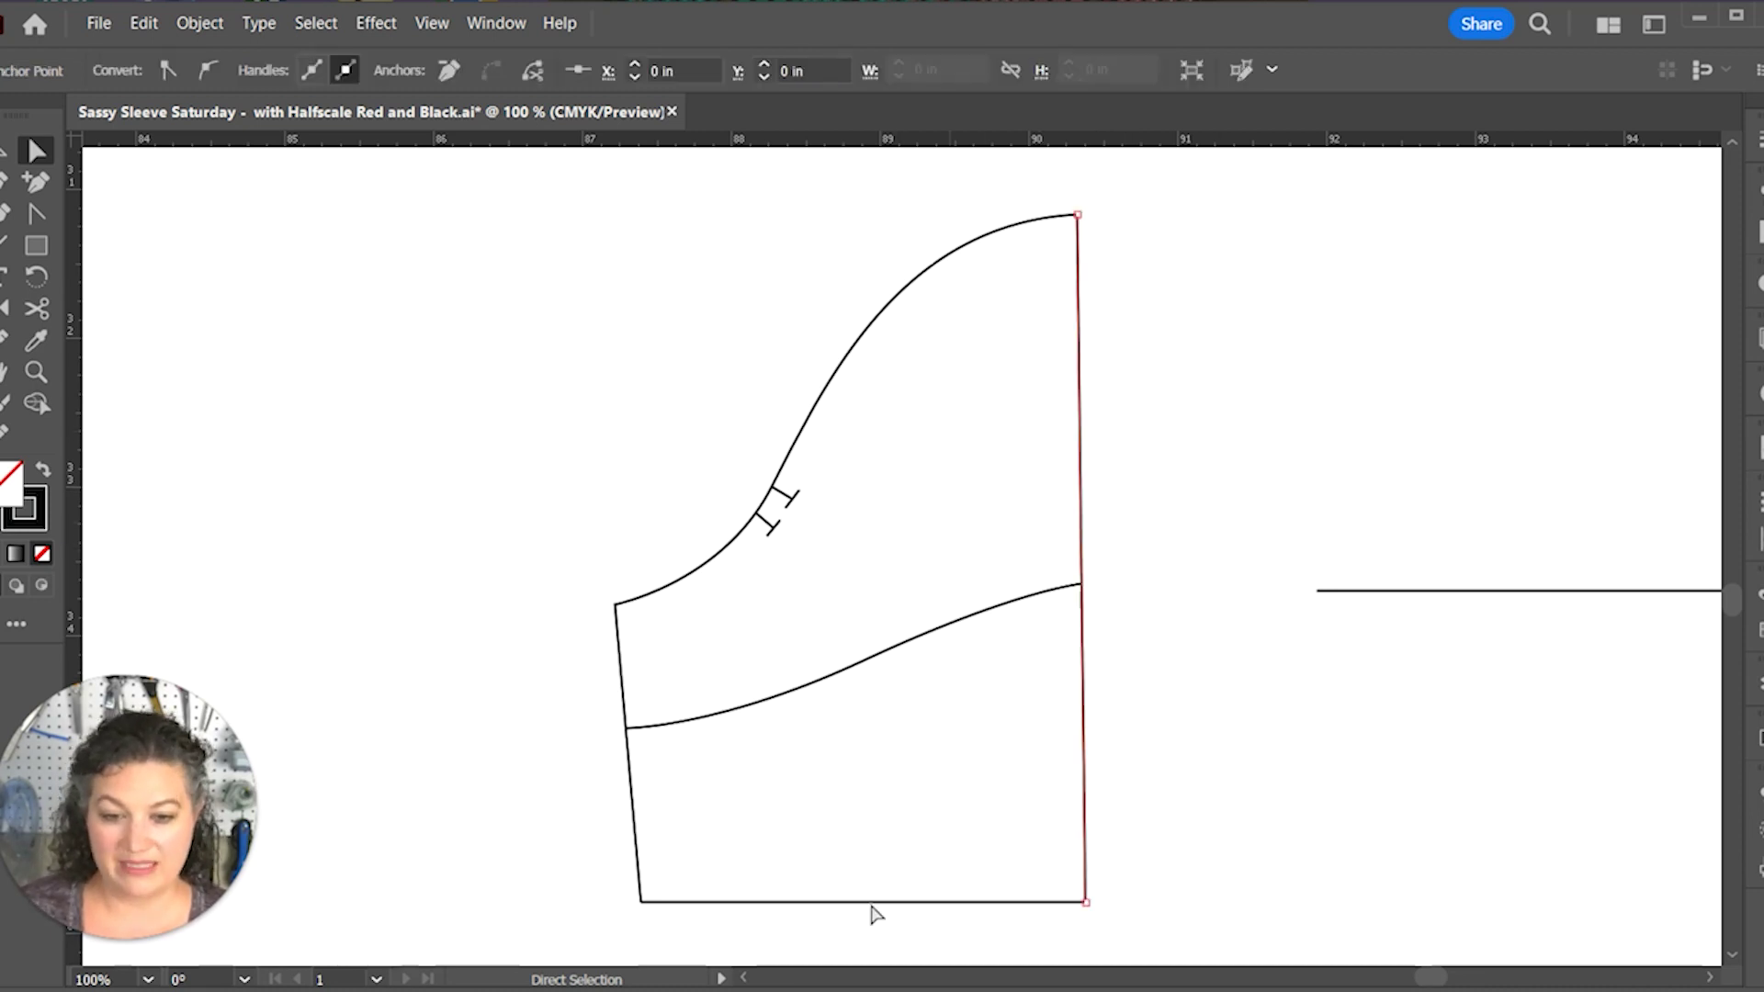
pyautogui.click(882, 849)
pyautogui.scroll(-1, 1093, 873)
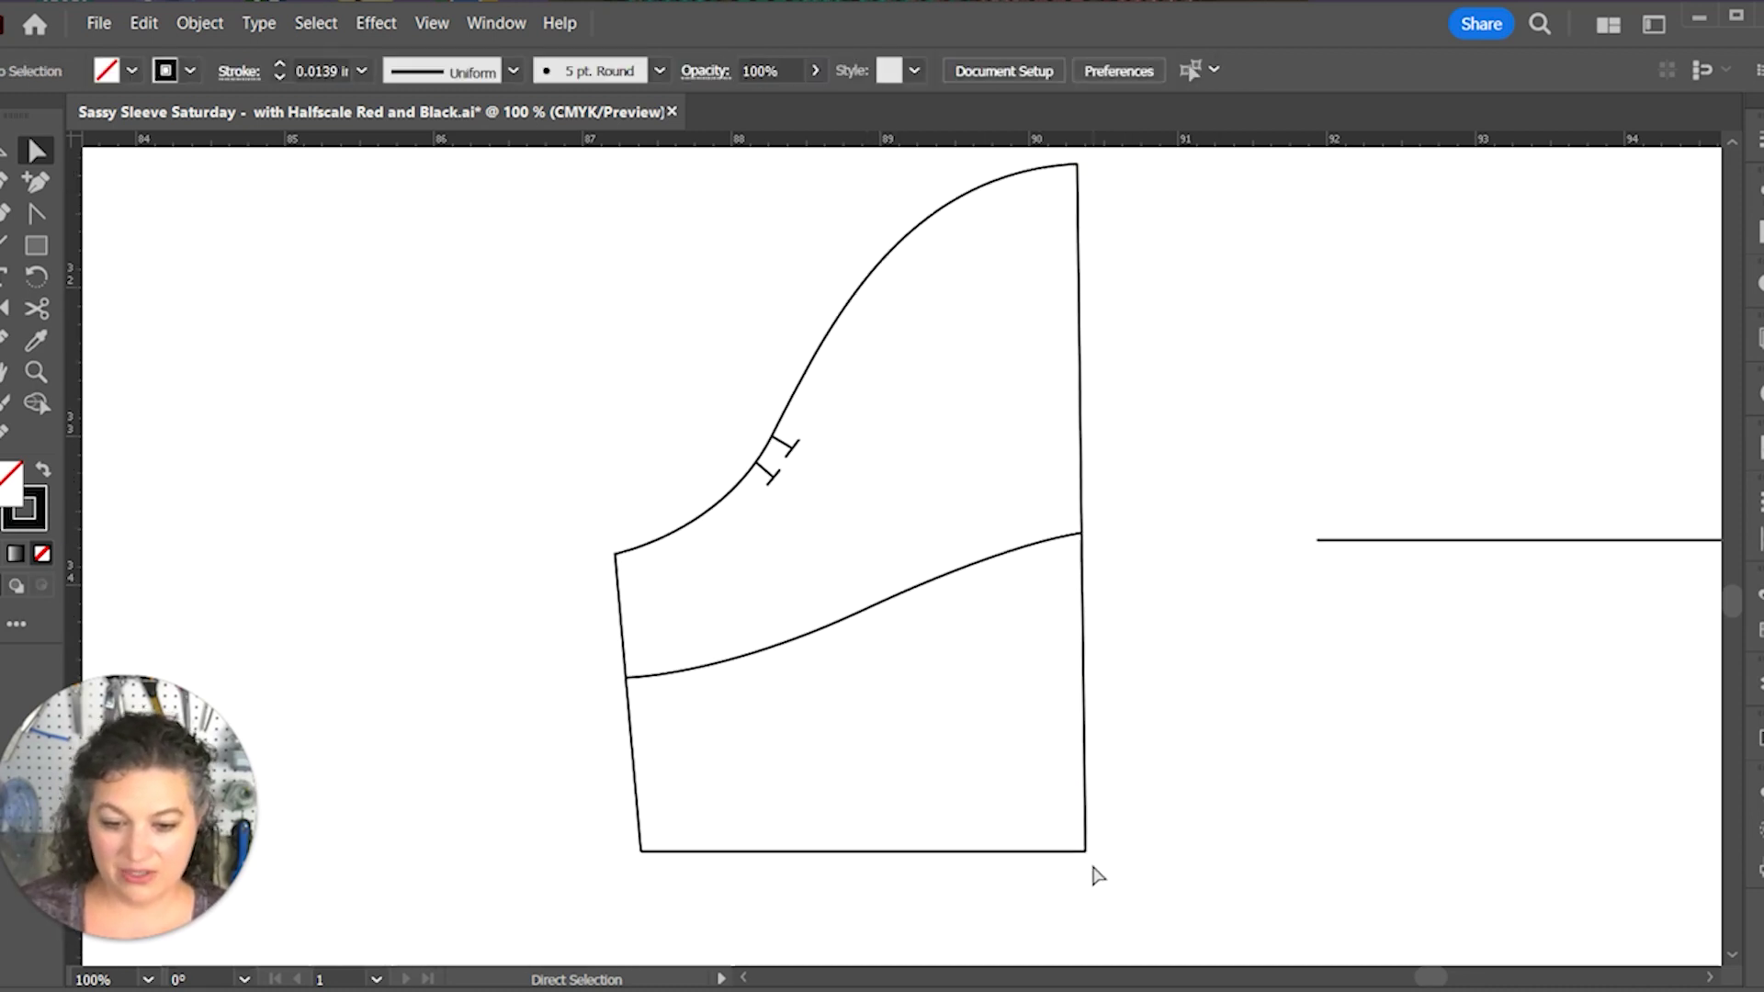
pyautogui.click(884, 851)
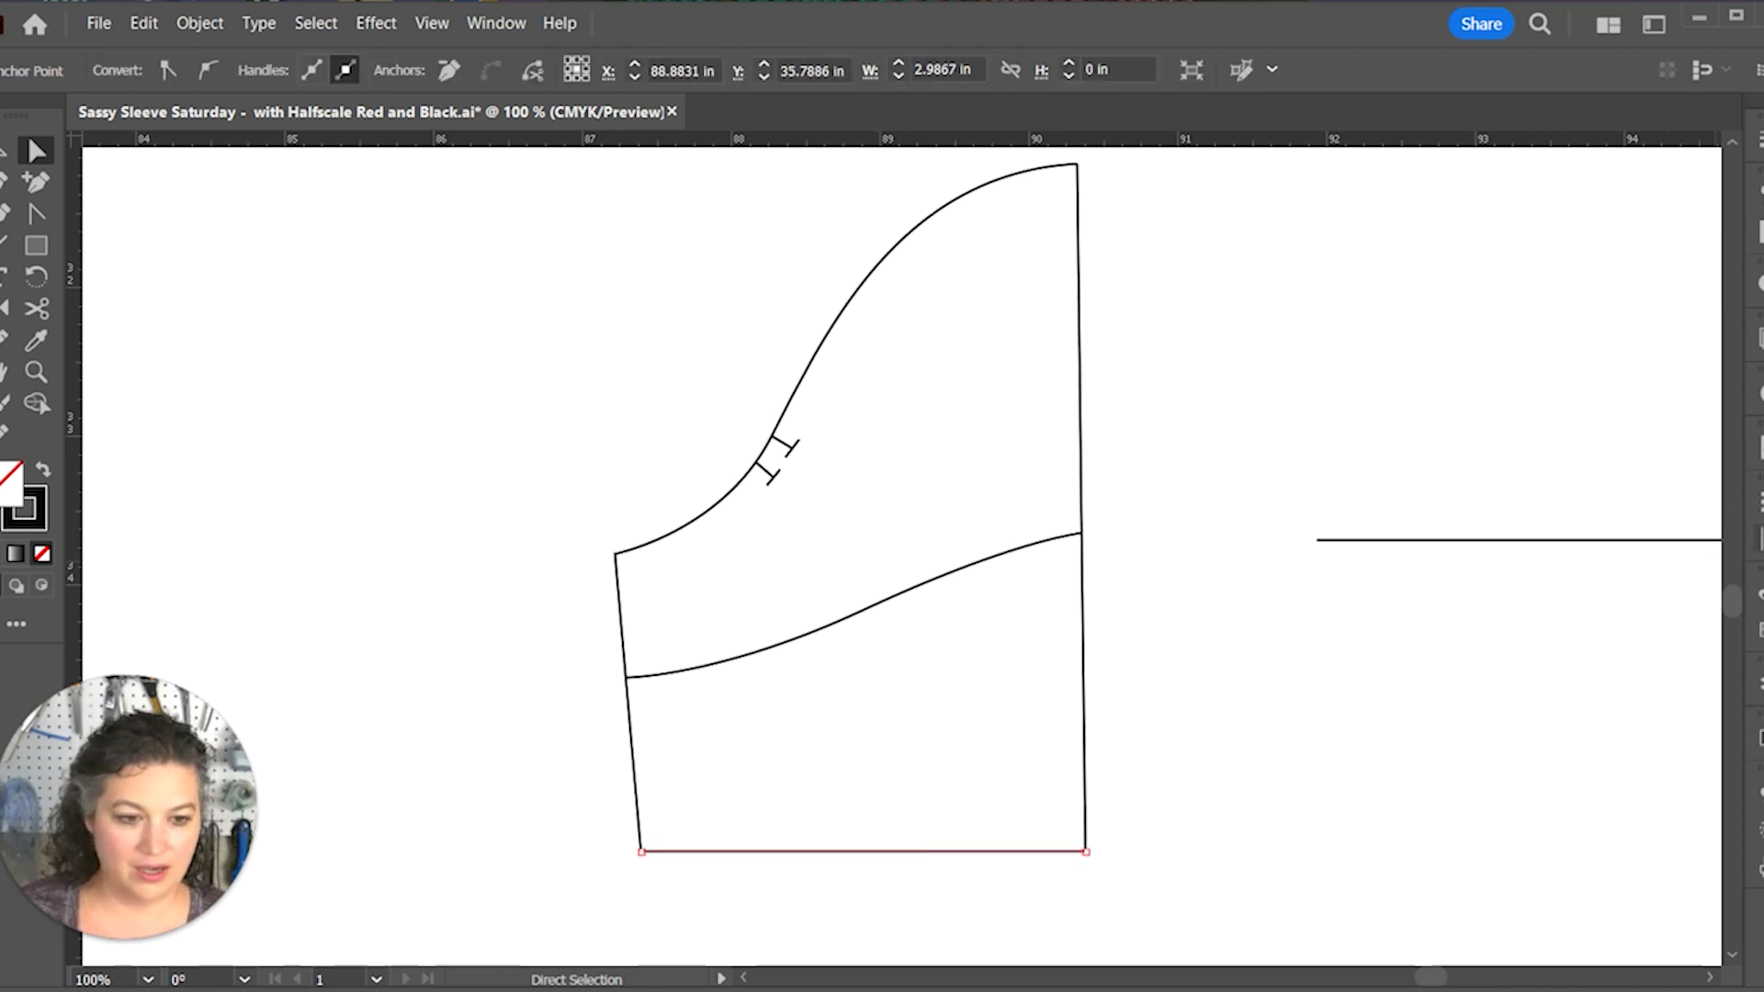
pyautogui.click(1757, 445)
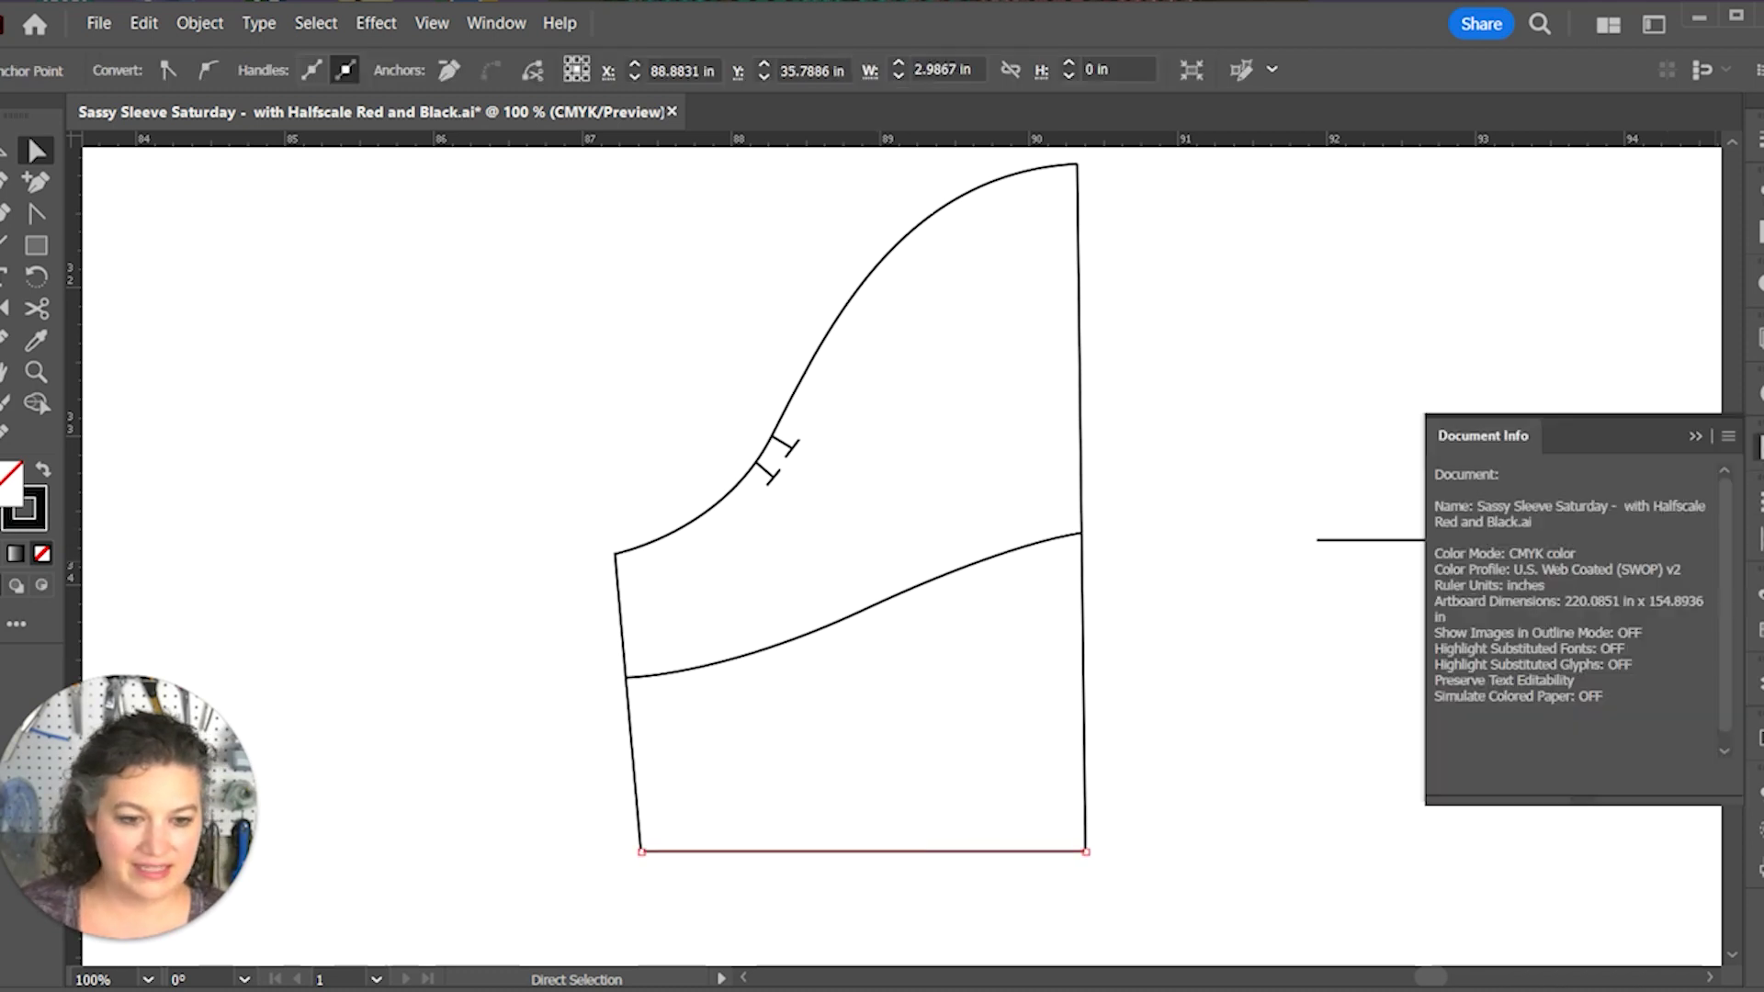
pyautogui.click(1728, 436)
pyautogui.click(1650, 513)
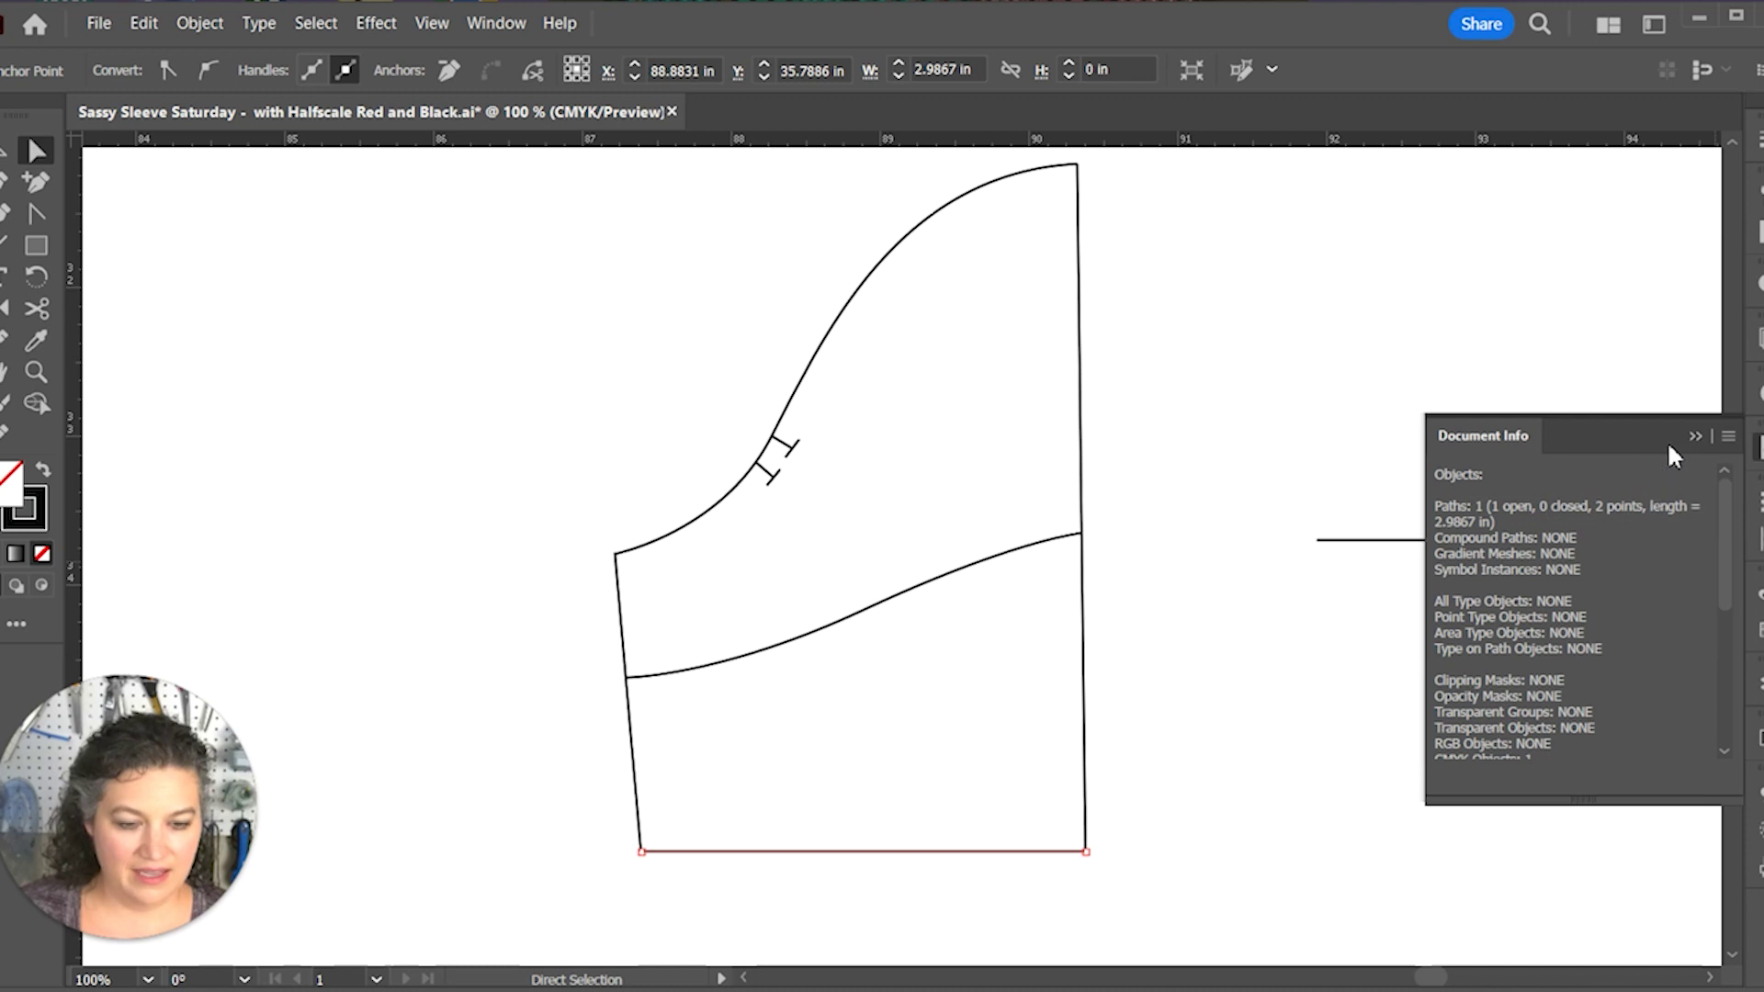
pyautogui.click(1693, 435)
pyautogui.click(1225, 417)
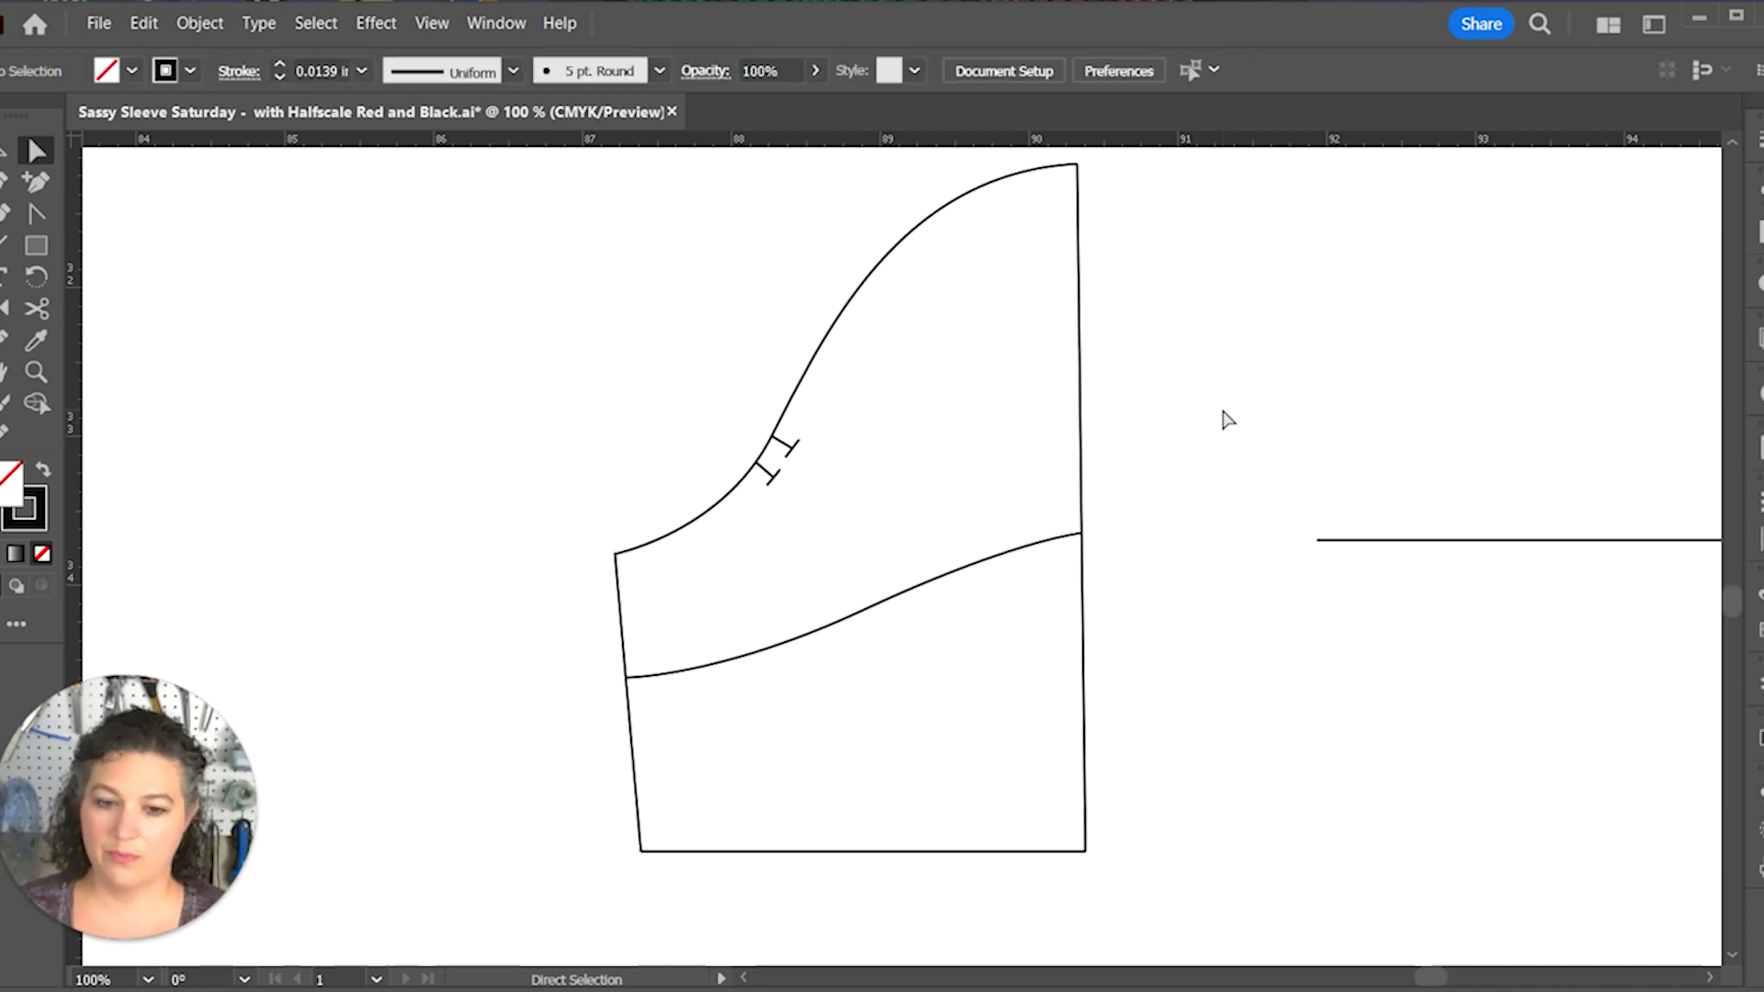
# Step: Copy the sleeve's centre line towards the side seam with a horizontal move of -0.75 in and a vertical move of 0 in
pyautogui.moveTo(1153, 652); pyautogui.dragTo(1047, 680)
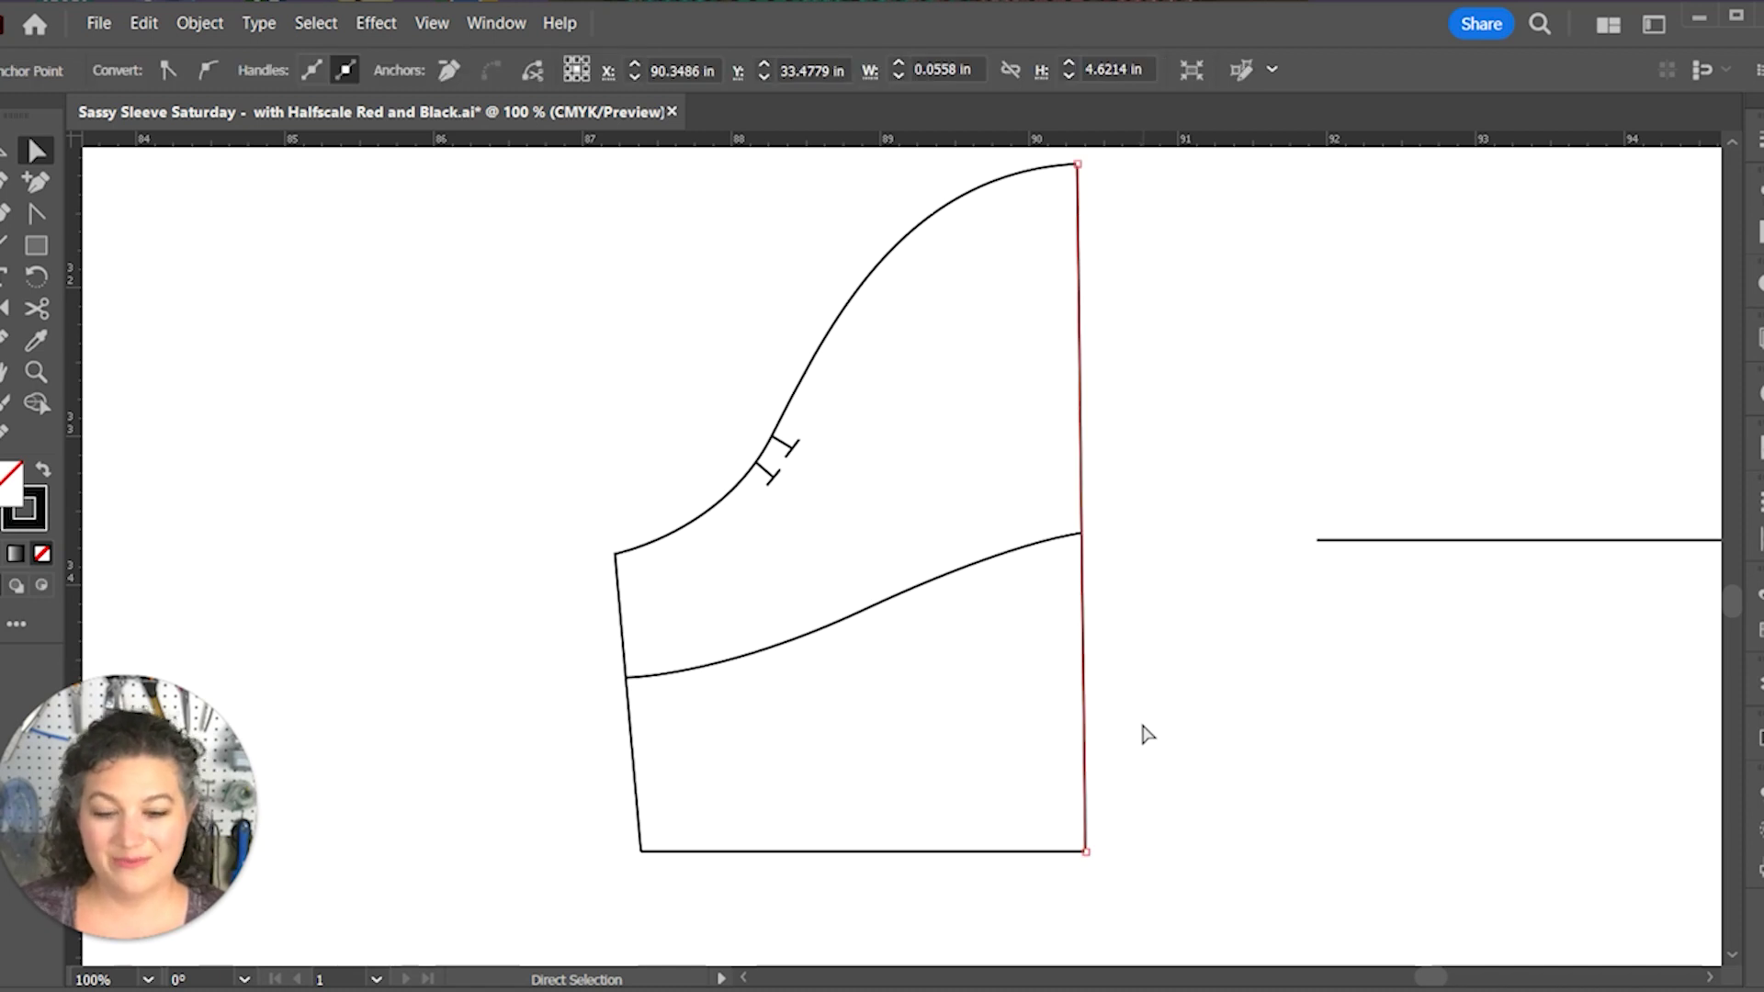
pyautogui.rightClick(1147, 735)
pyautogui.moveTo(1338, 579)
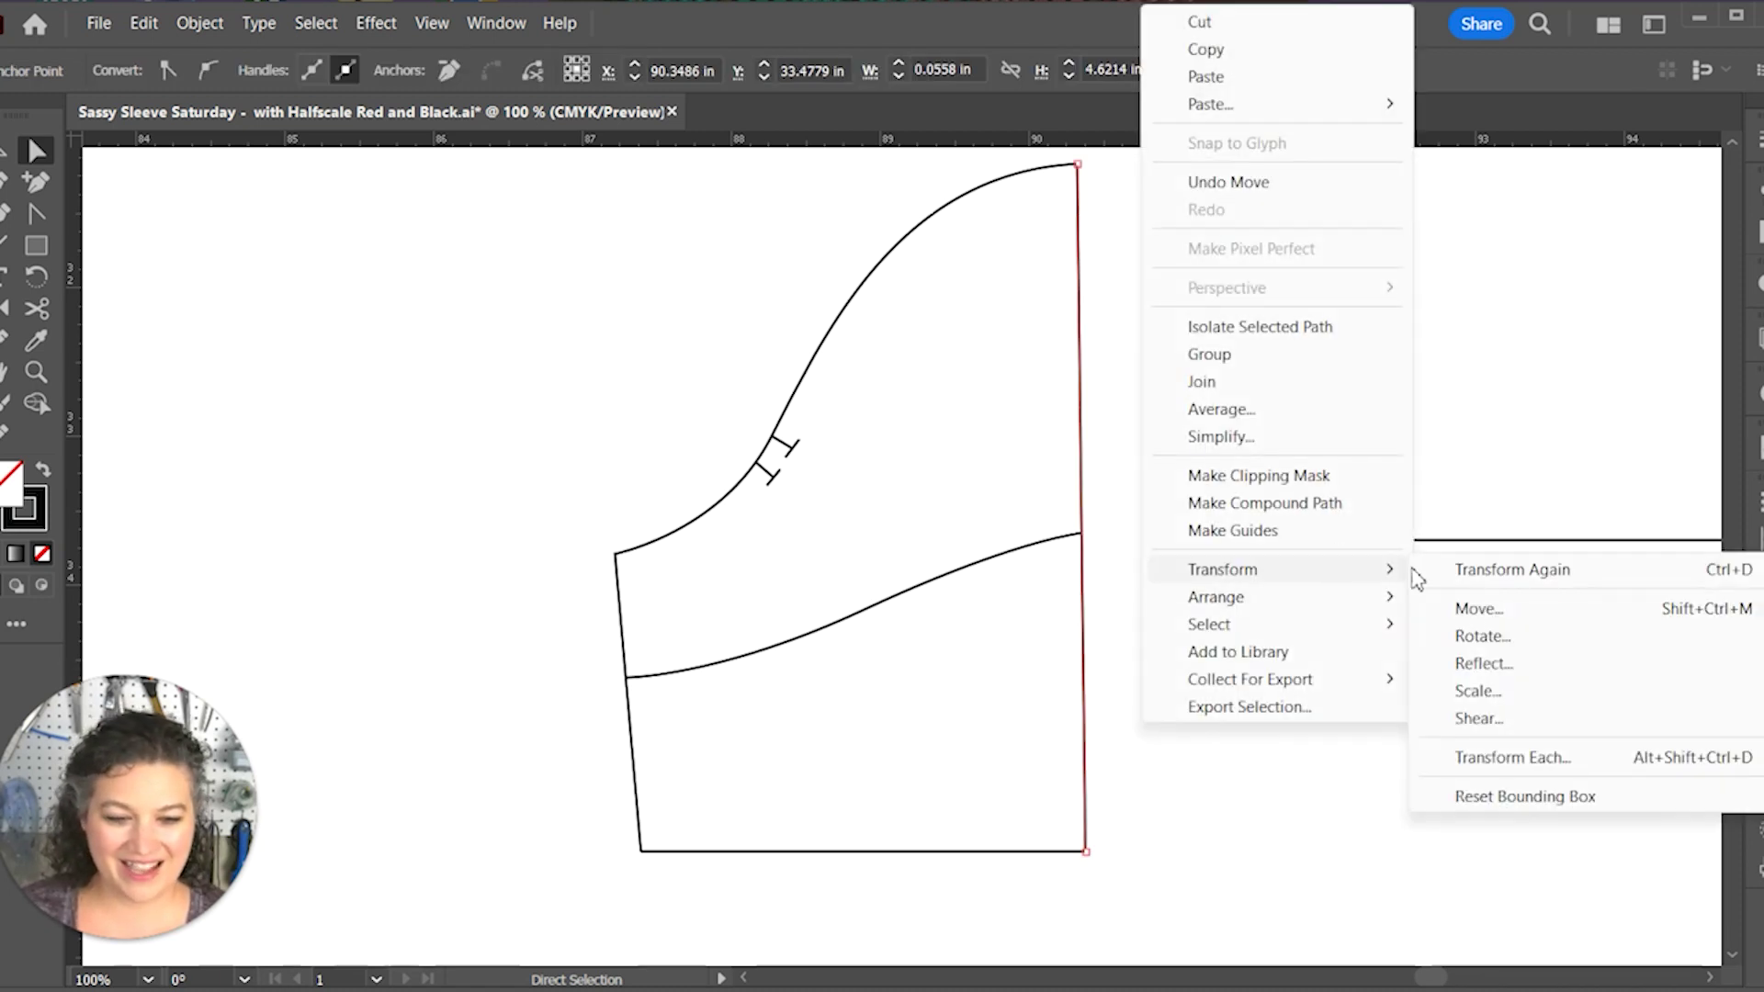
pyautogui.click(1477, 610)
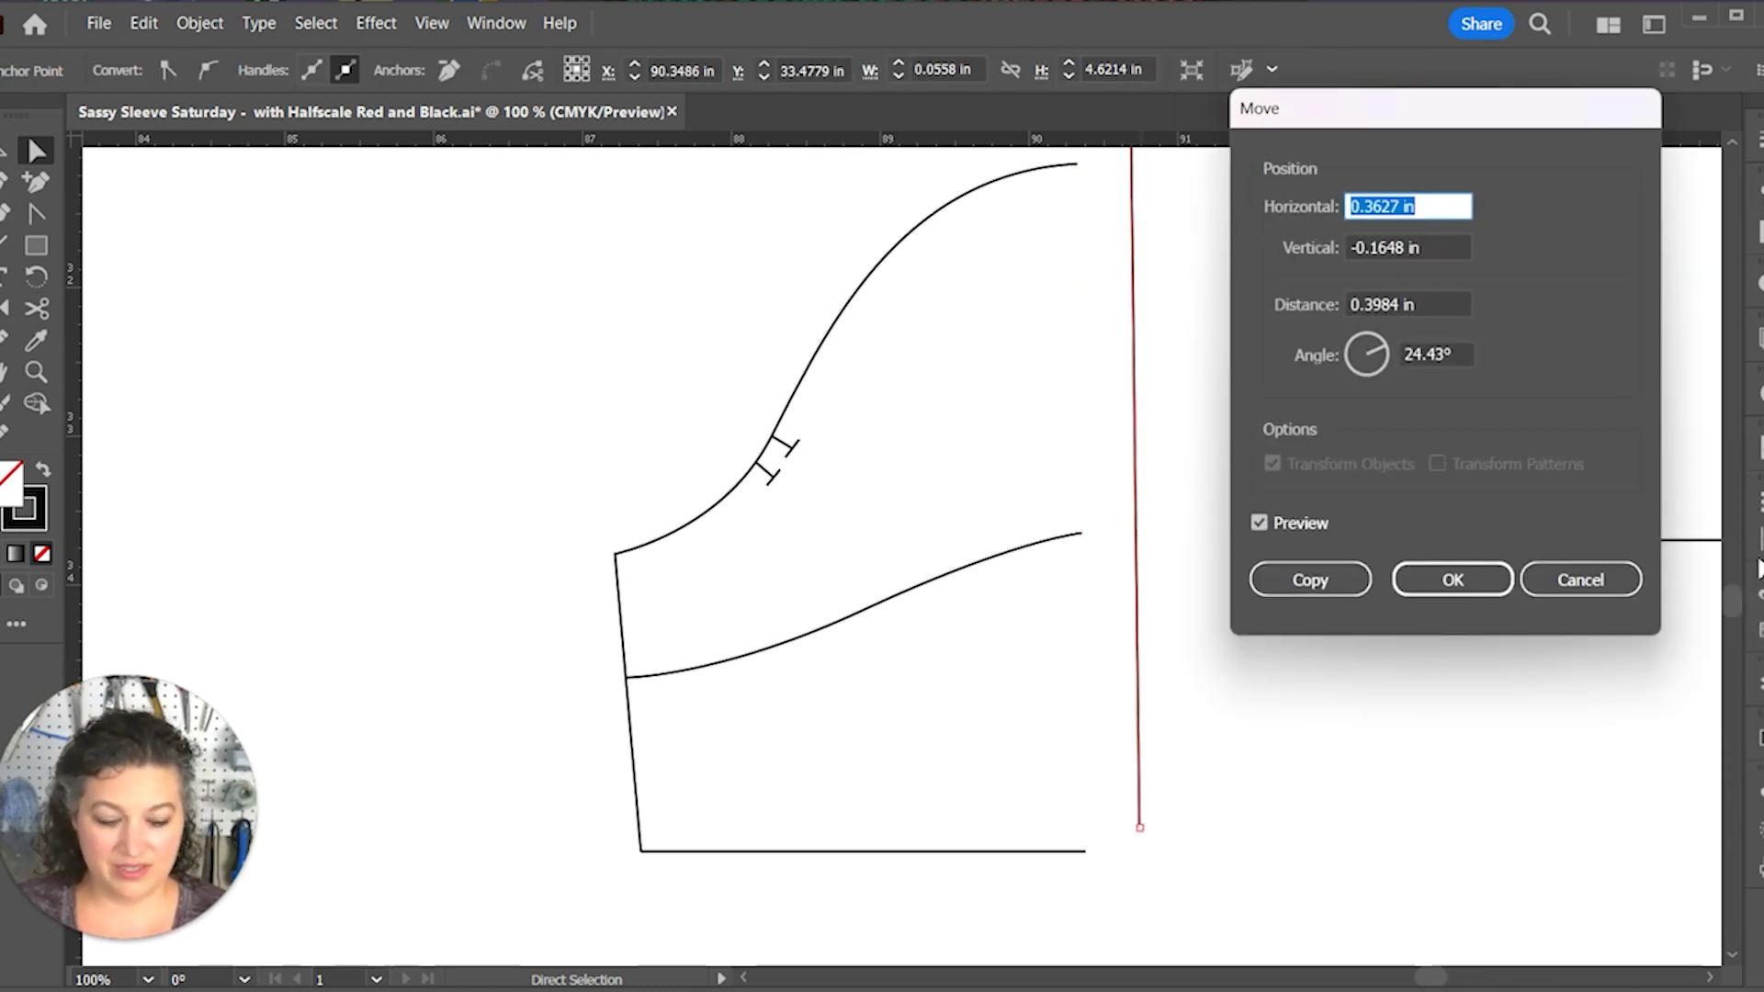
pyautogui.write('-.75')
pyautogui.press('Tab')
pyautogui.write('0')
pyautogui.press('Tab')
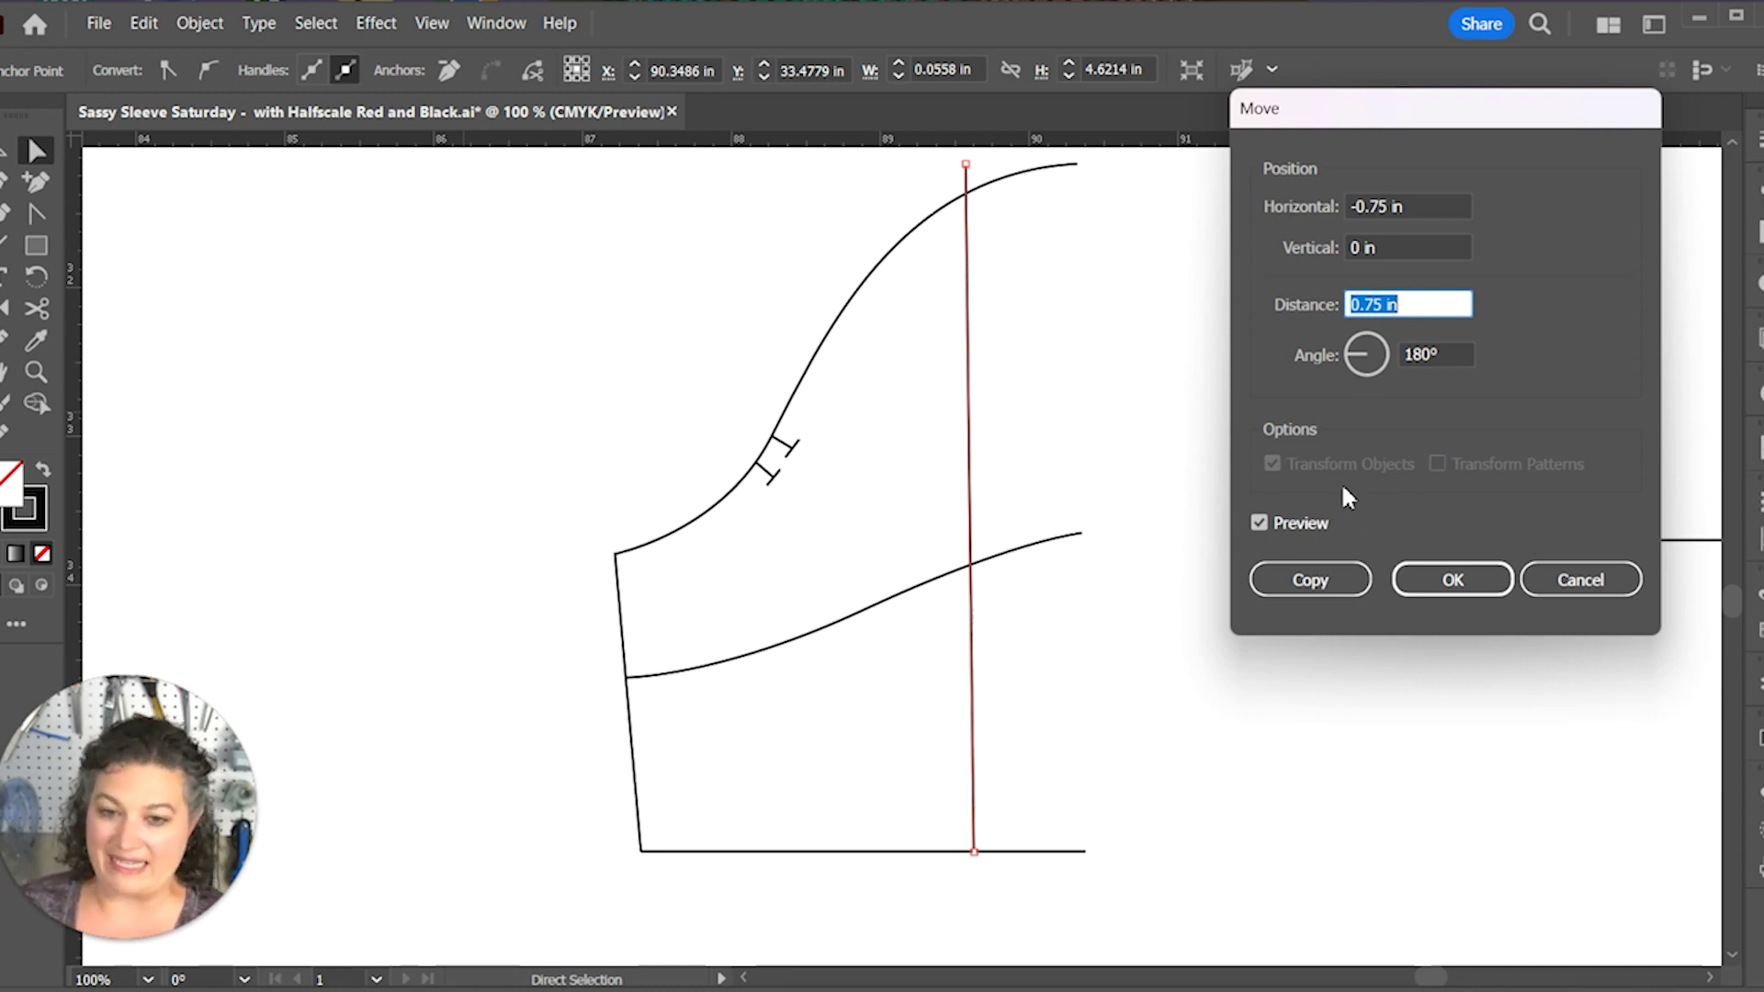
pyautogui.click(1319, 580)
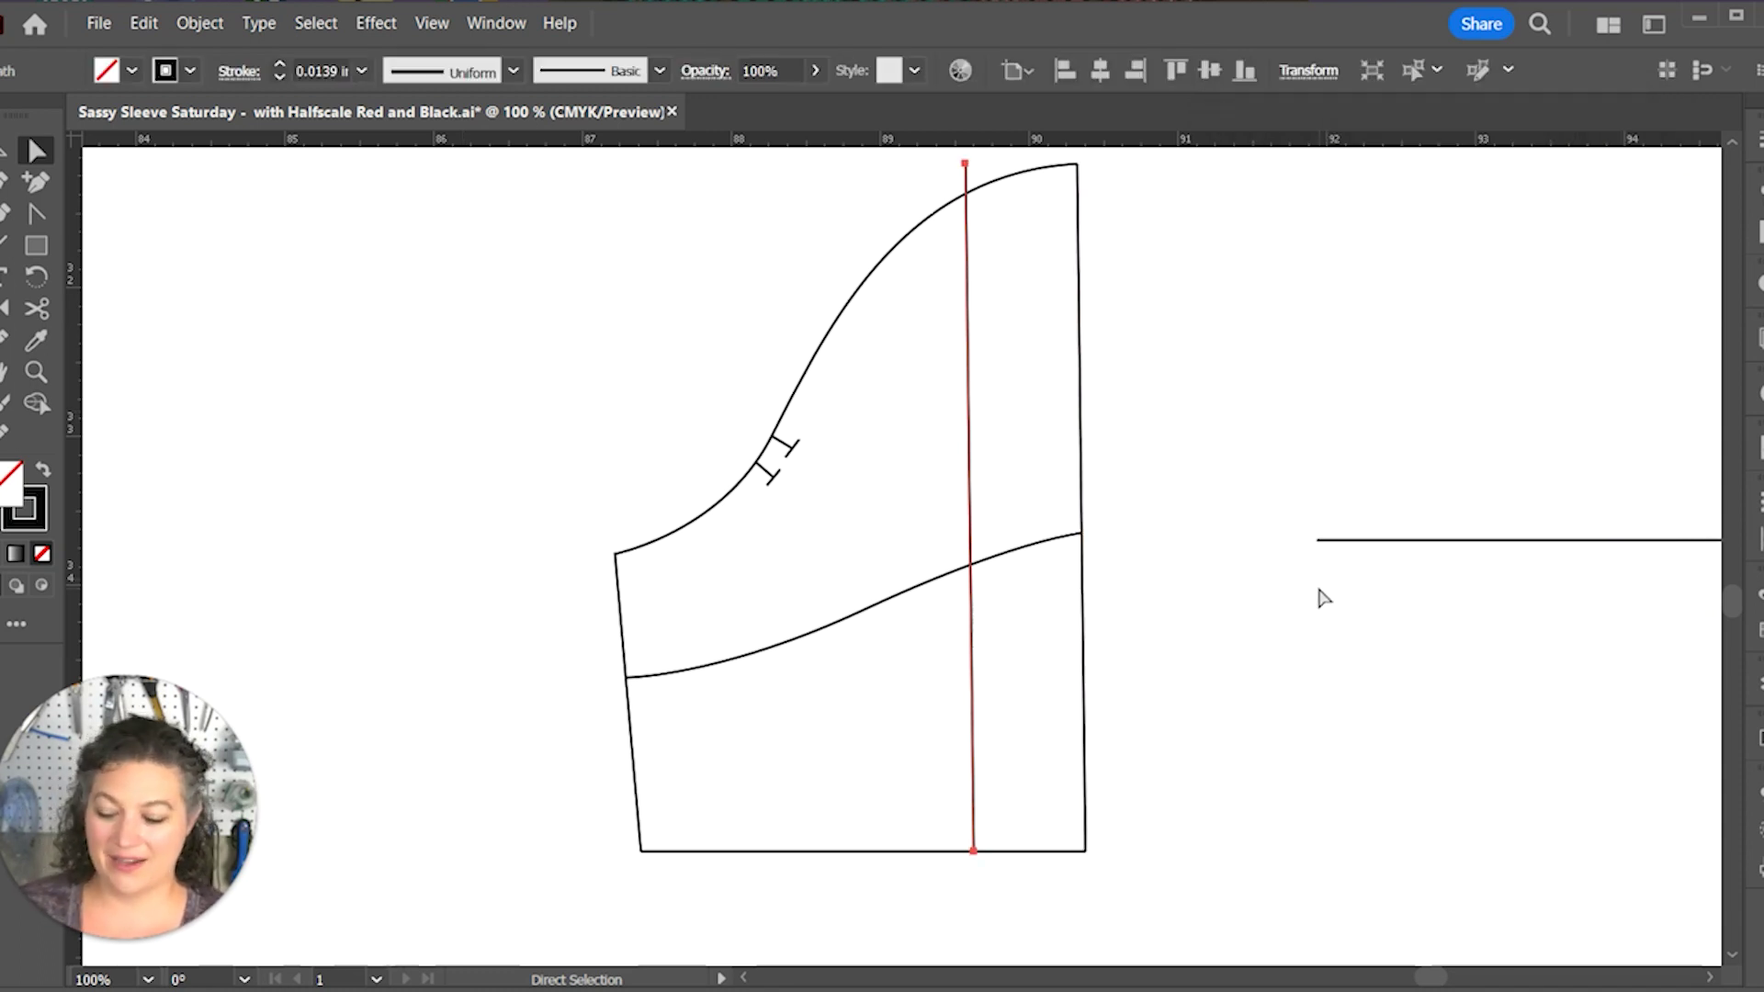
# Step: Repeat the offset copy twice to add two more evenly spaced vertical lines towards the side seam, and clear the selection
pyautogui.hotkey('ctrl', 'd')
pyautogui.hotkey('ctrl', 'd')
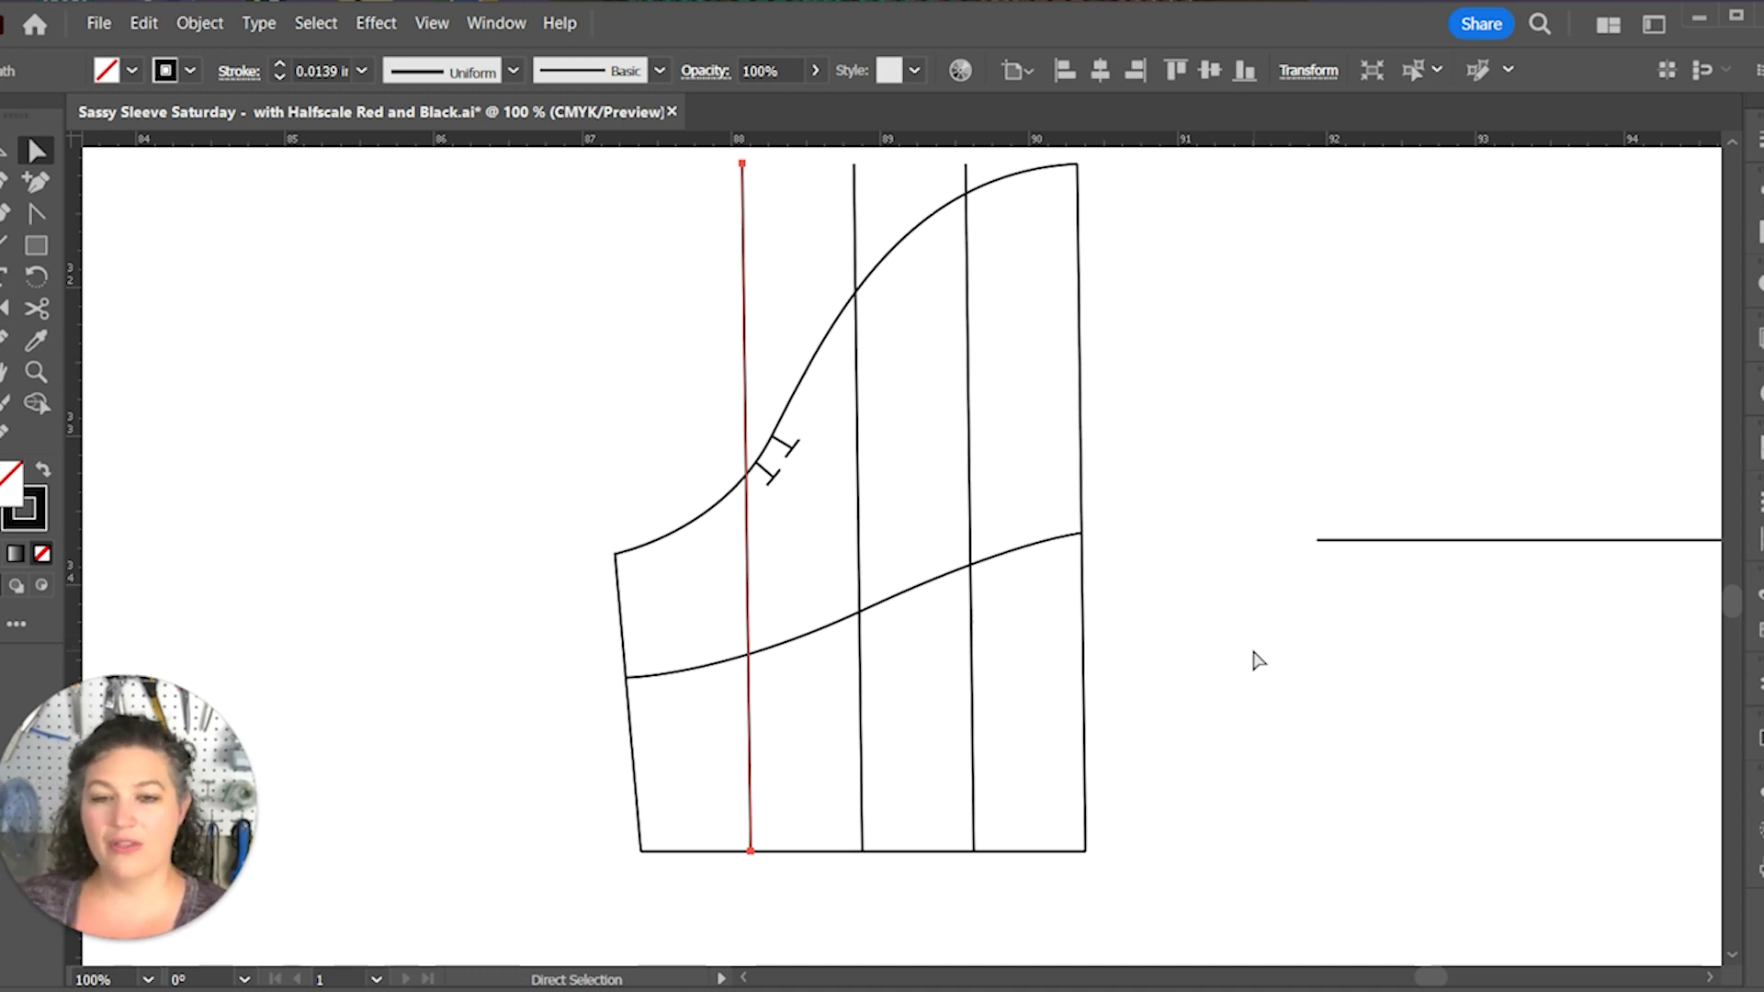
pyautogui.click(1214, 680)
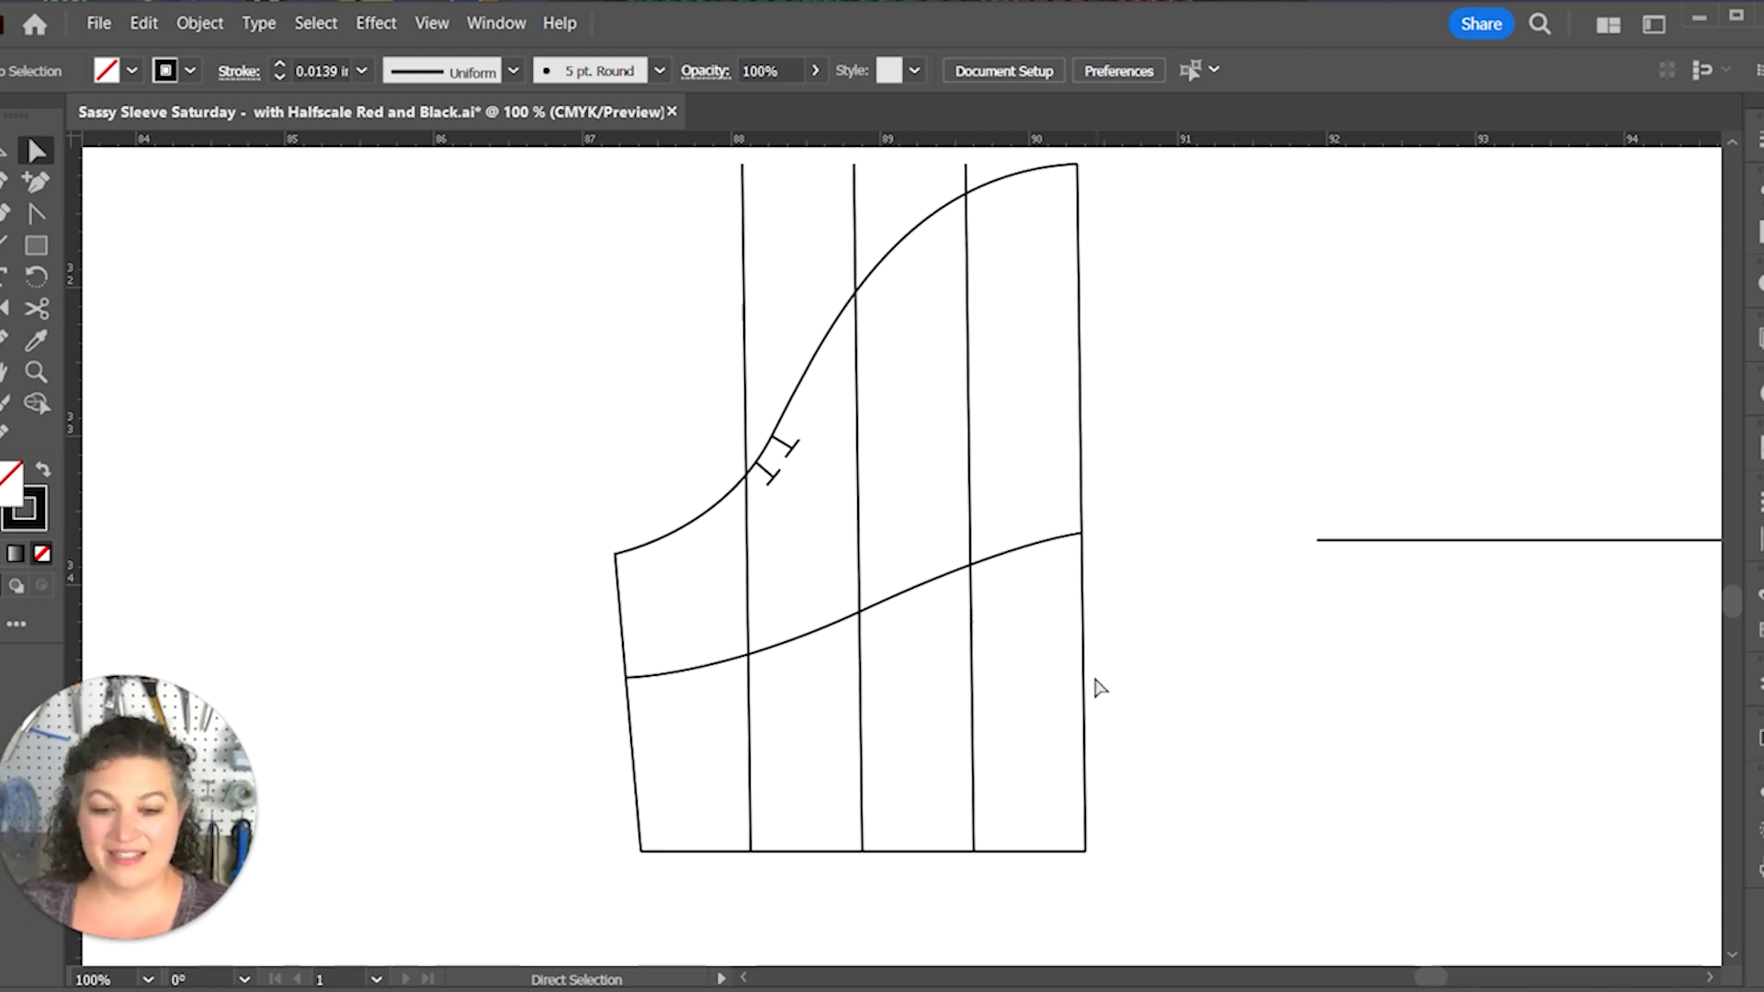
# Step: Try selecting all four vertical lines with Direct Selection, first as a group and then by adding them one at a time
pyautogui.moveTo(1134, 698); pyautogui.dragTo(737, 759)
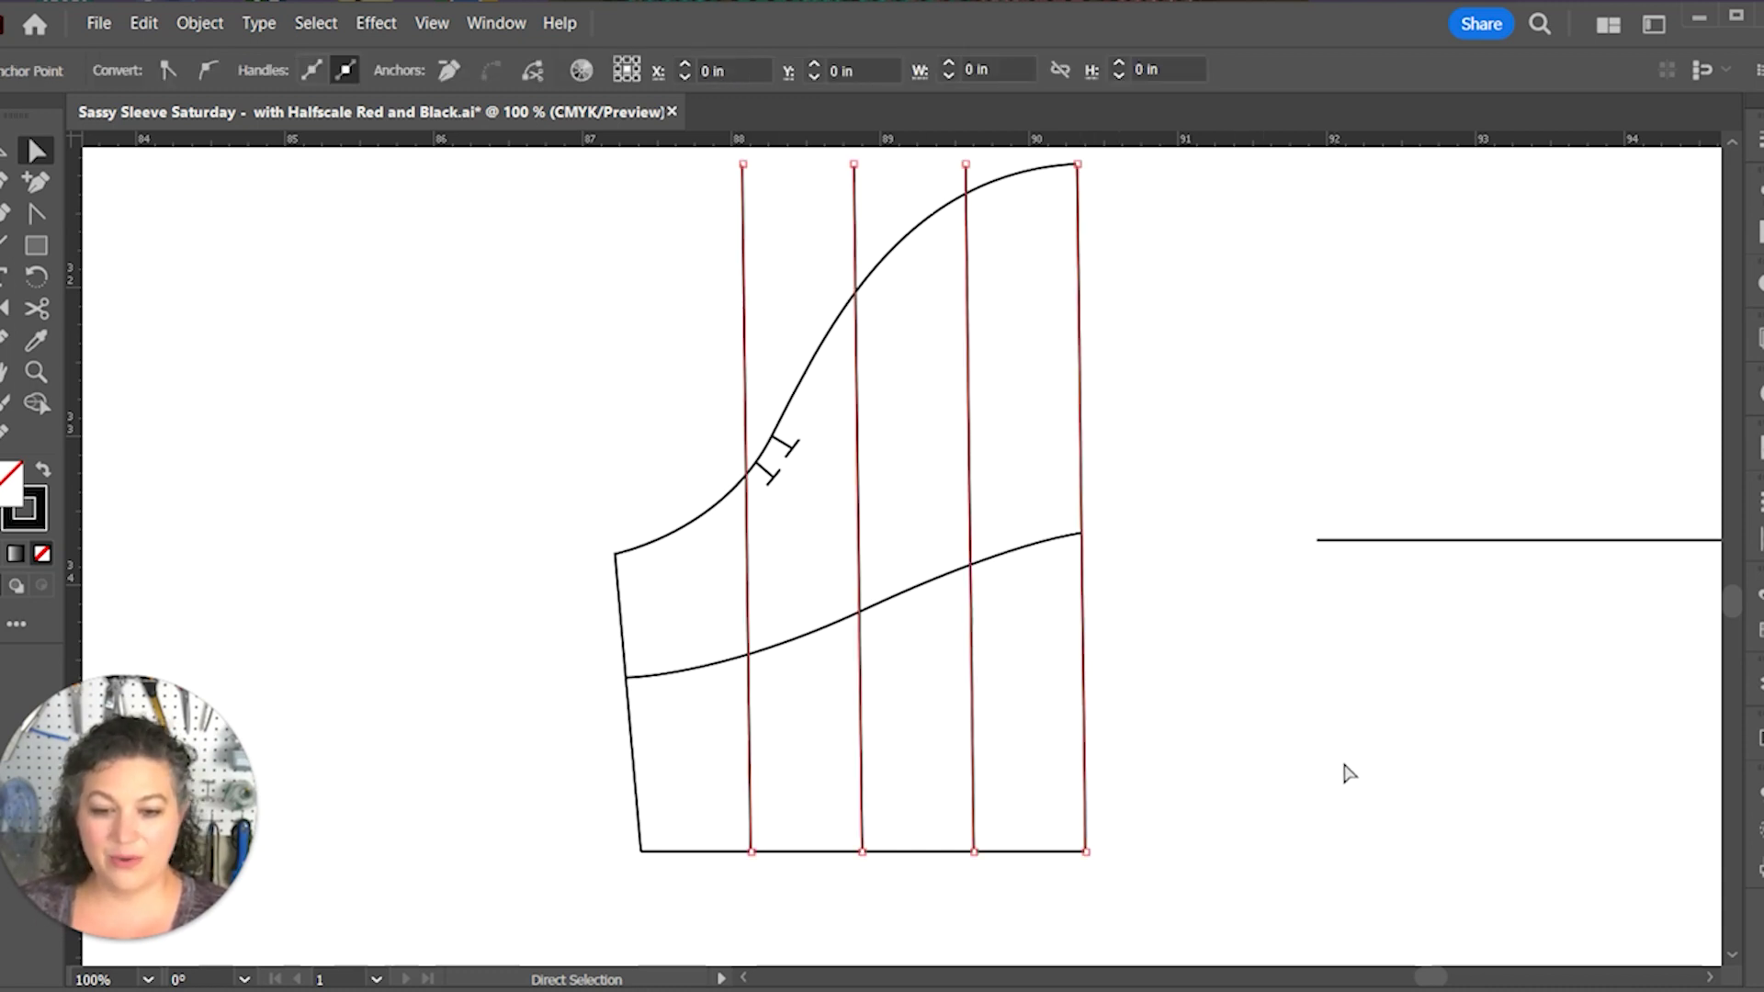
pyautogui.click(1265, 721)
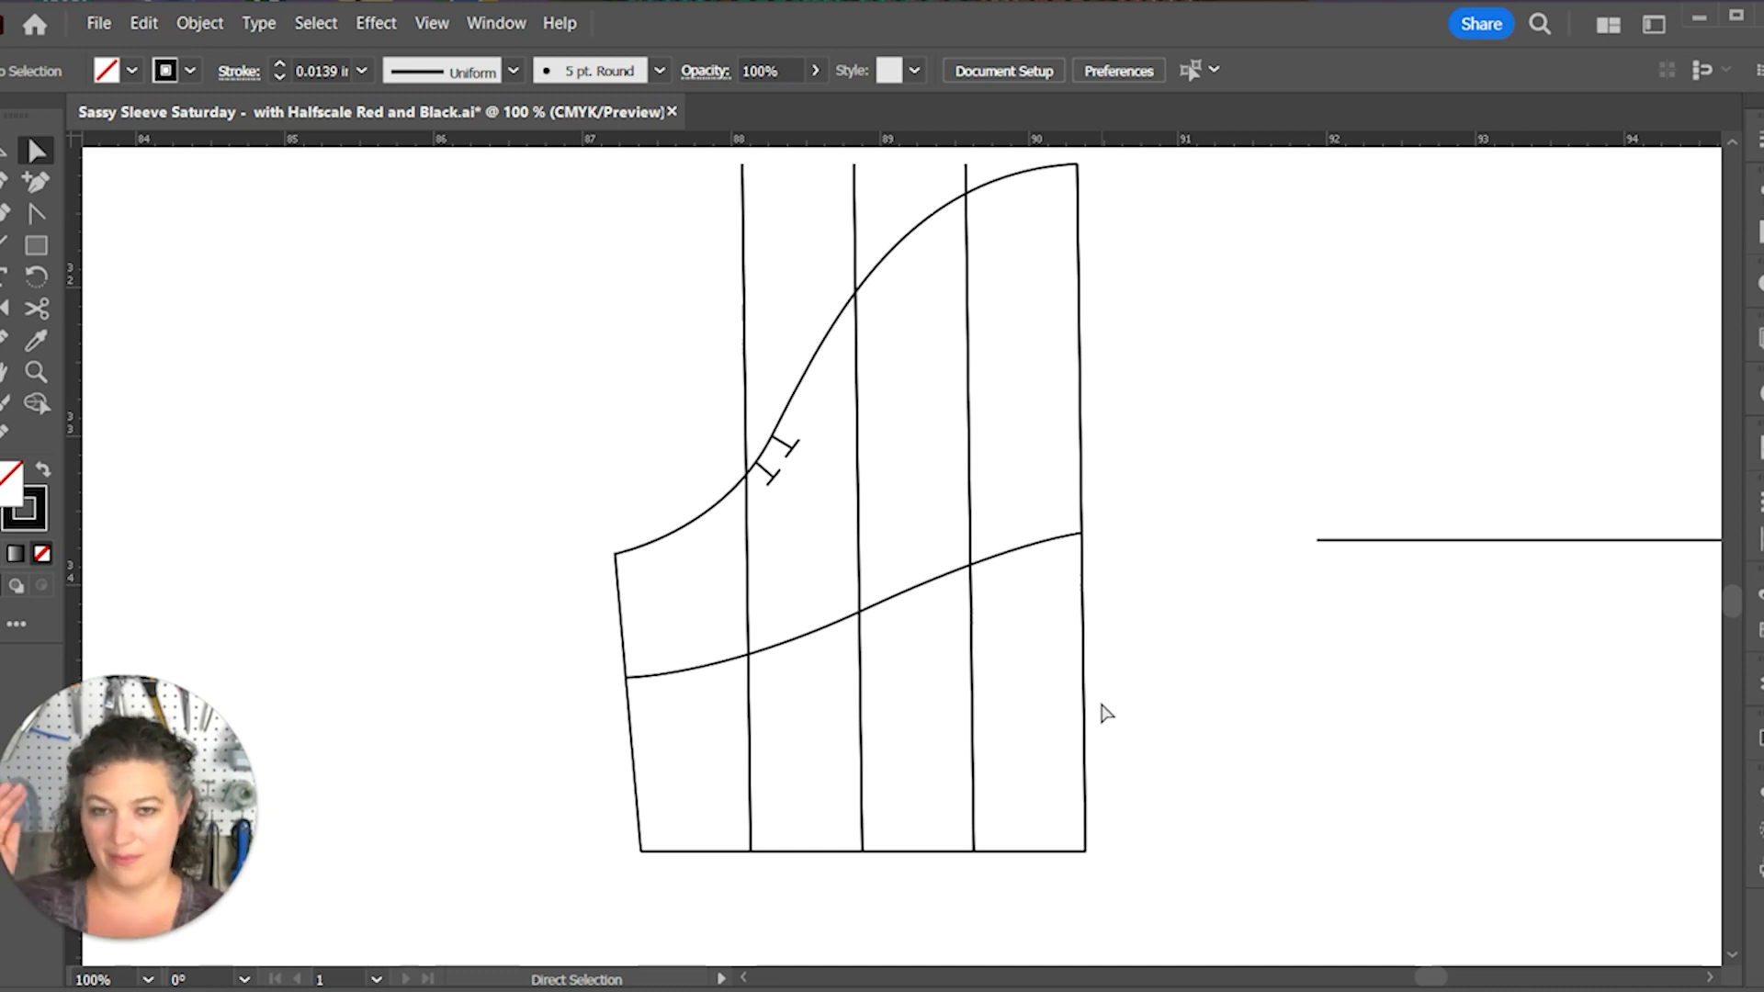
pyautogui.click(1081, 338)
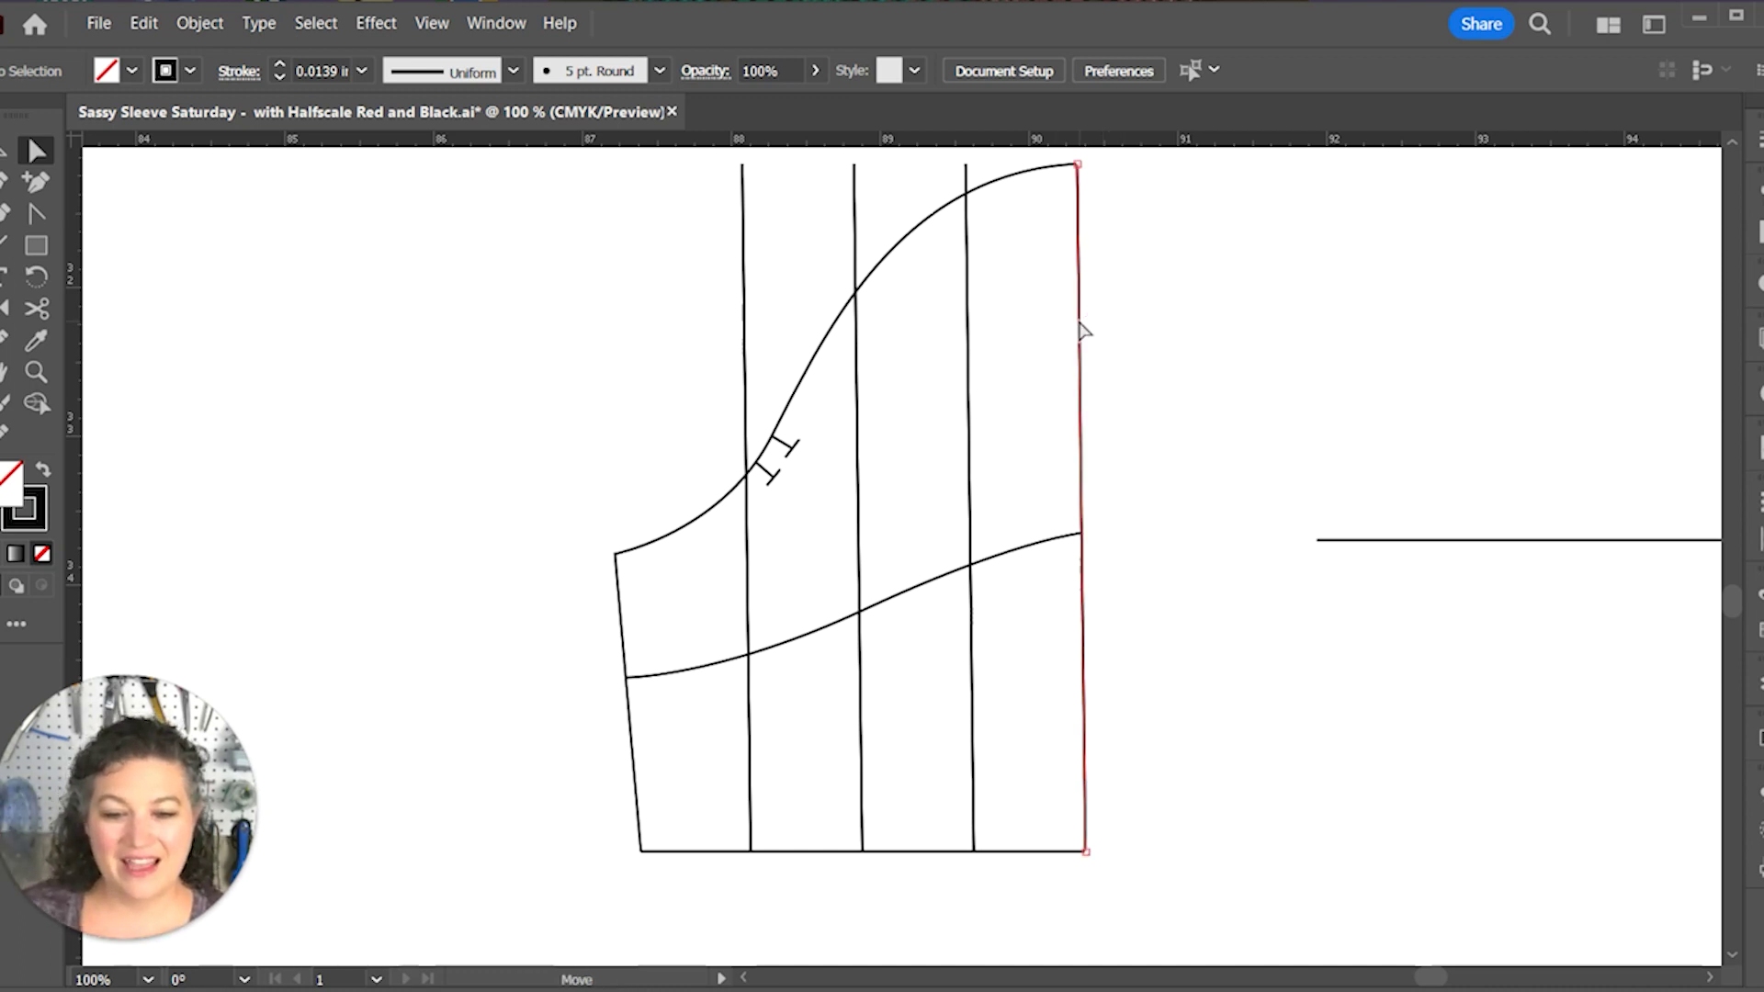
pyautogui.click(972, 342)
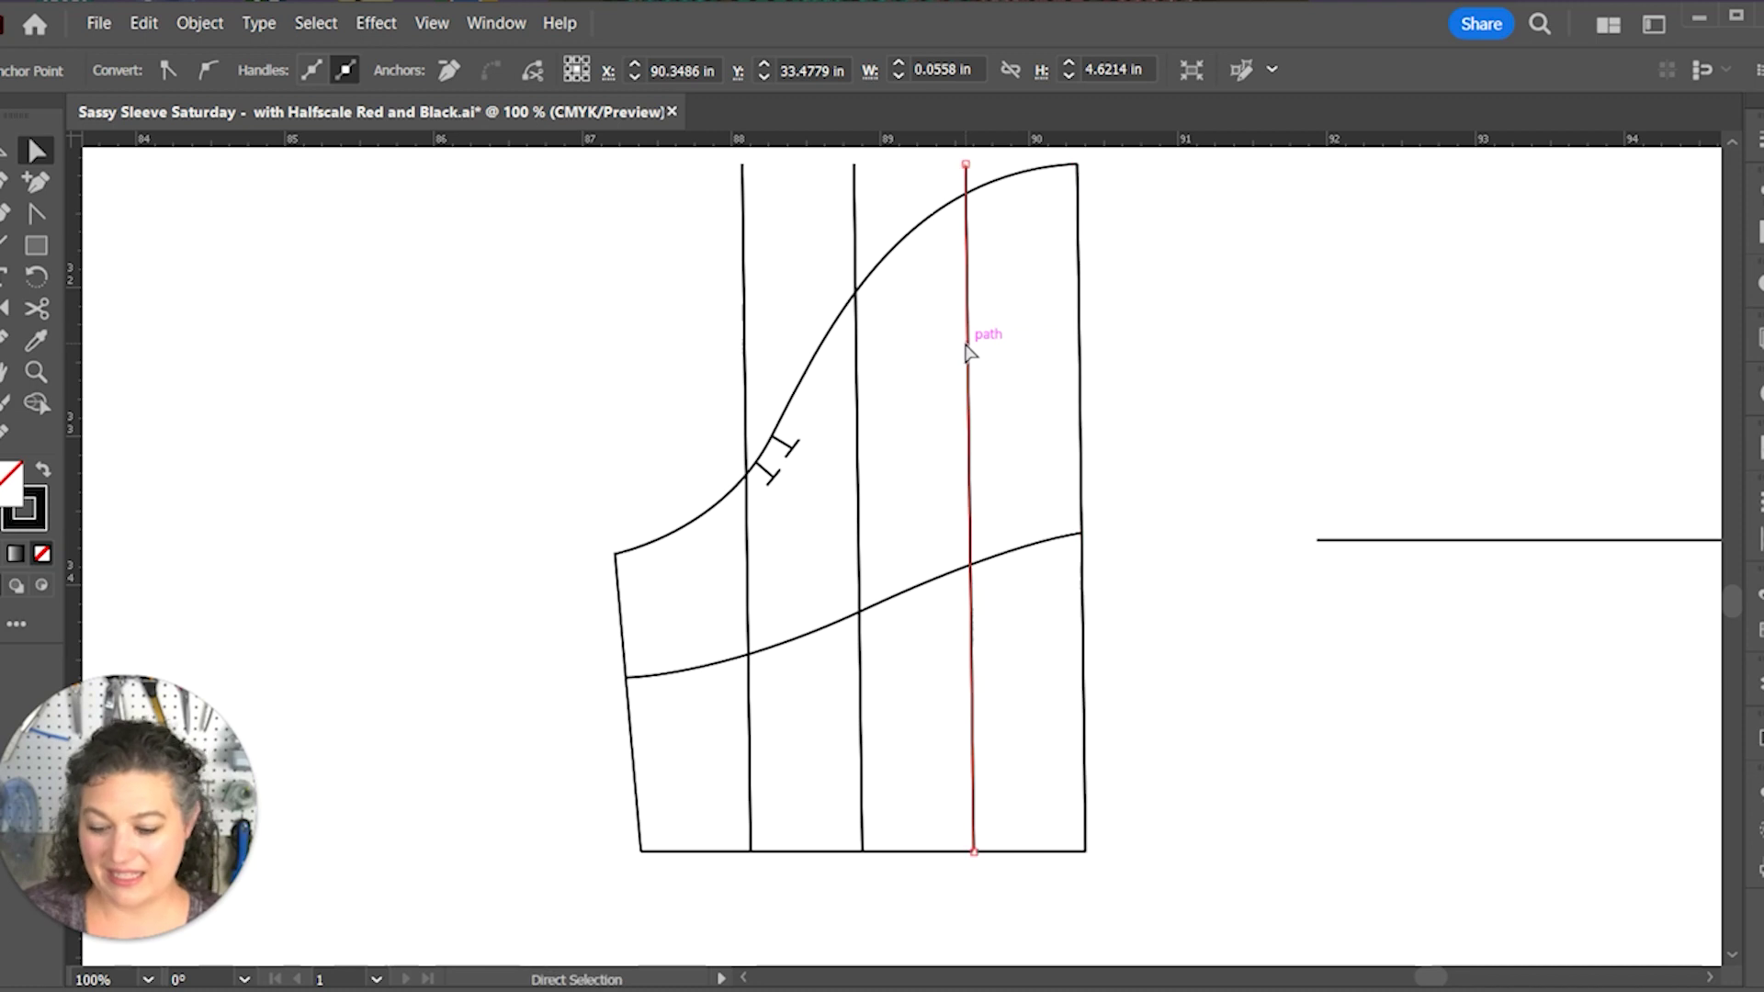
pyautogui.keyDown('shift'); pyautogui.click(1080, 345); pyautogui.keyUp('shift')
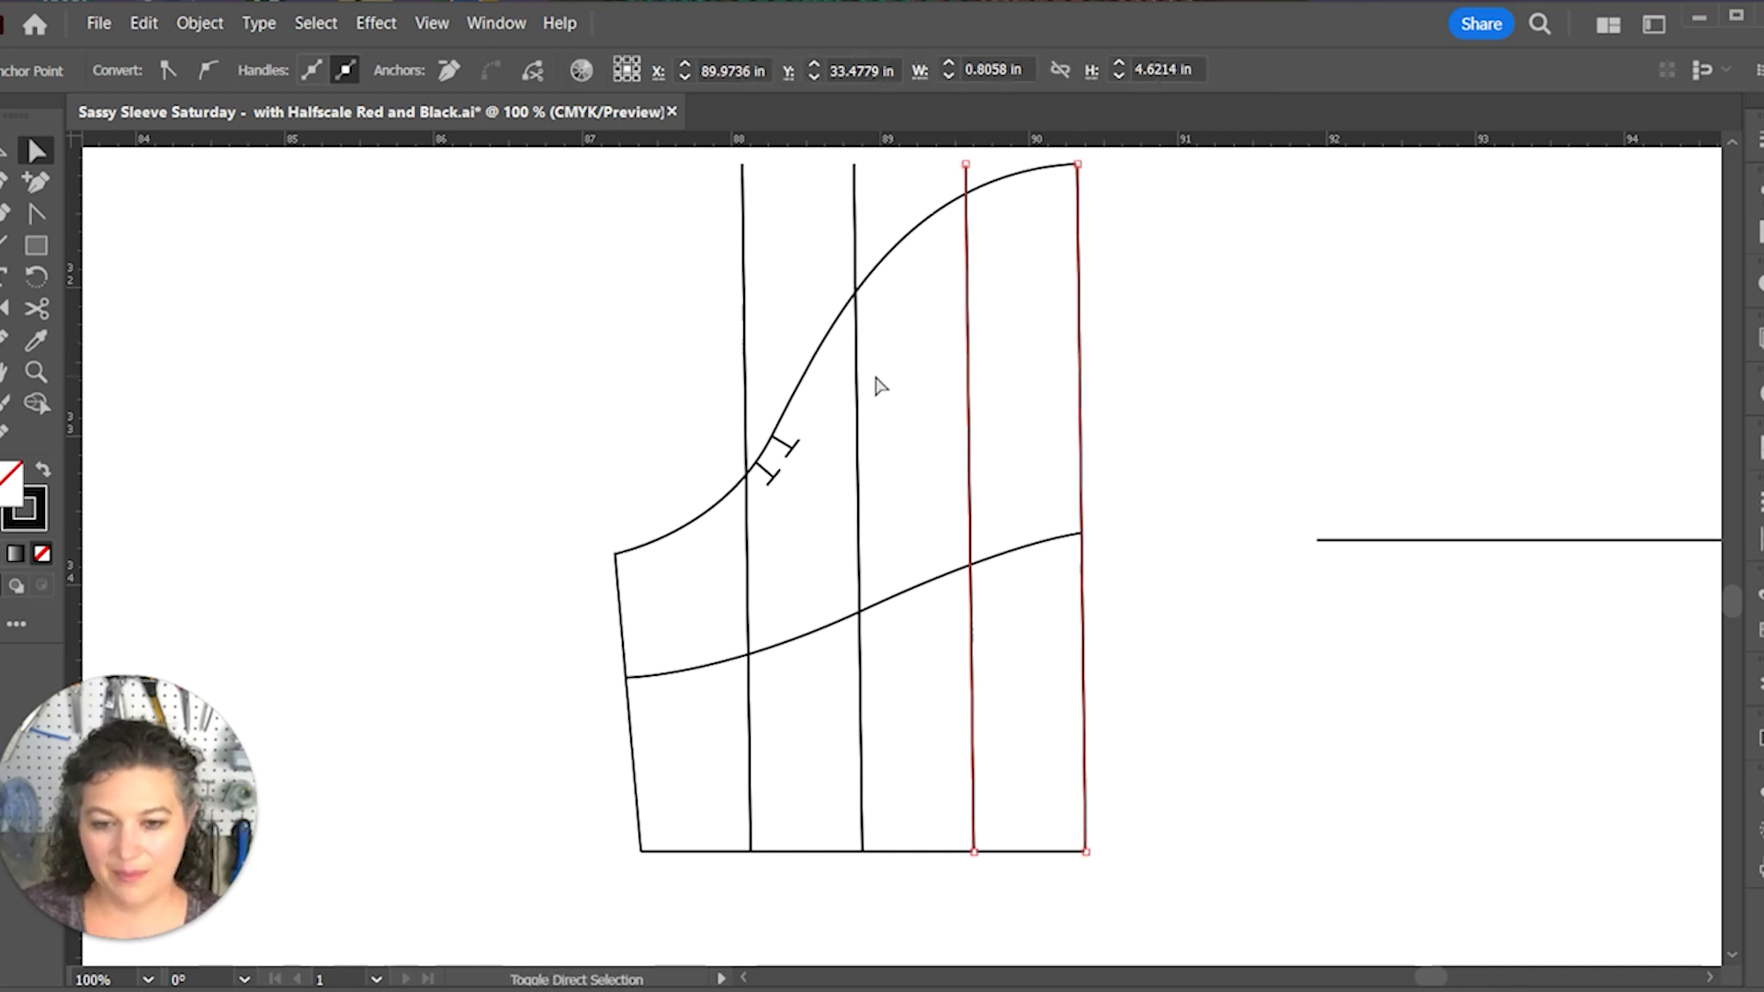
pyautogui.keyDown('shift'); pyautogui.click(859, 403); pyautogui.keyUp('shift')
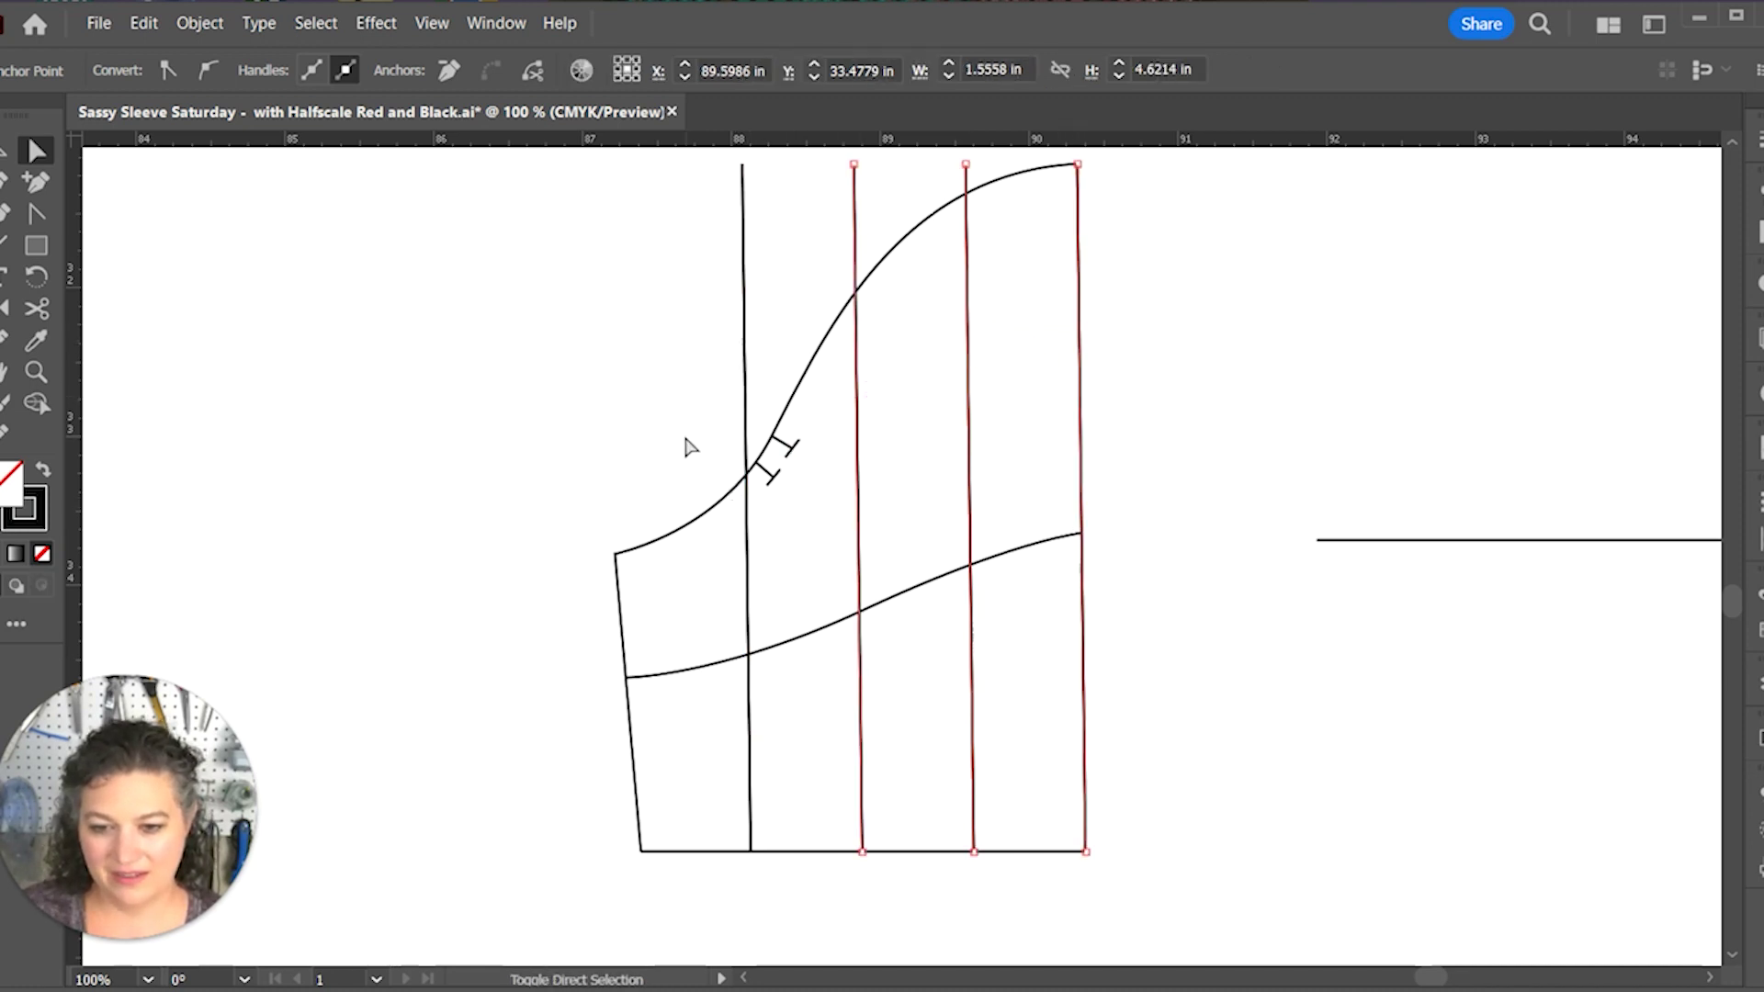
pyautogui.moveTo(685, 438); pyautogui.dragTo(728, 480)
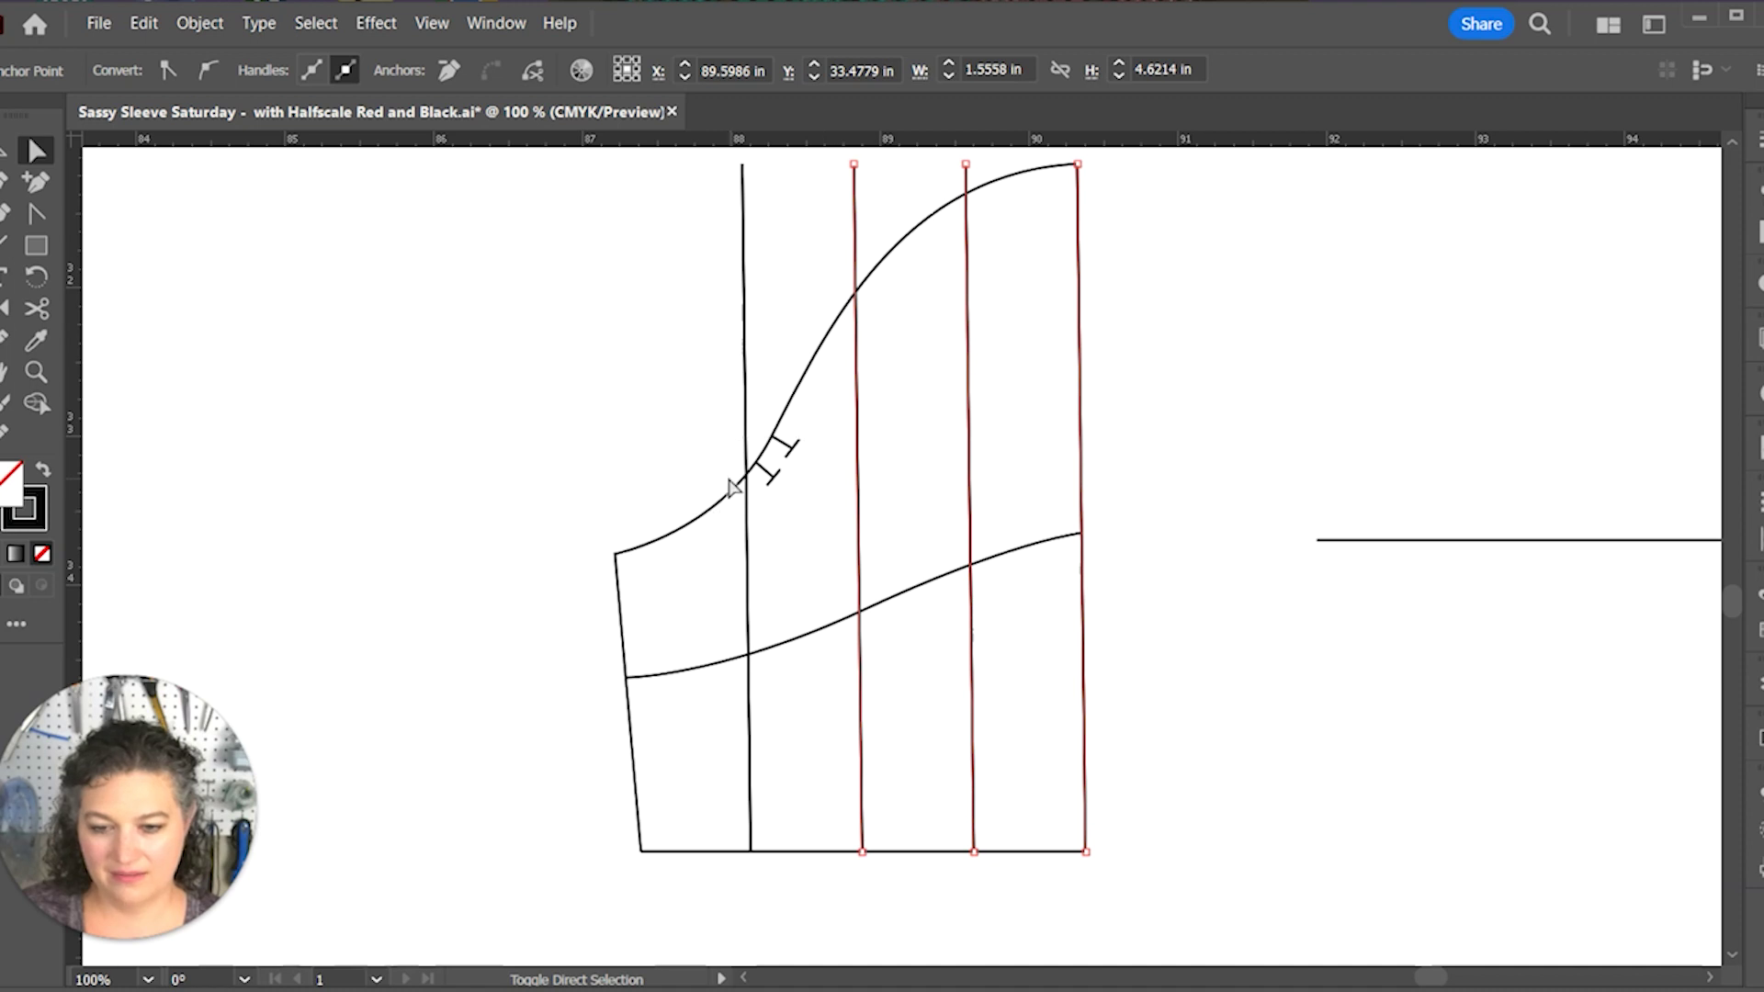
pyautogui.keyDown('shift'); pyautogui.click(749, 514); pyautogui.keyUp('shift')
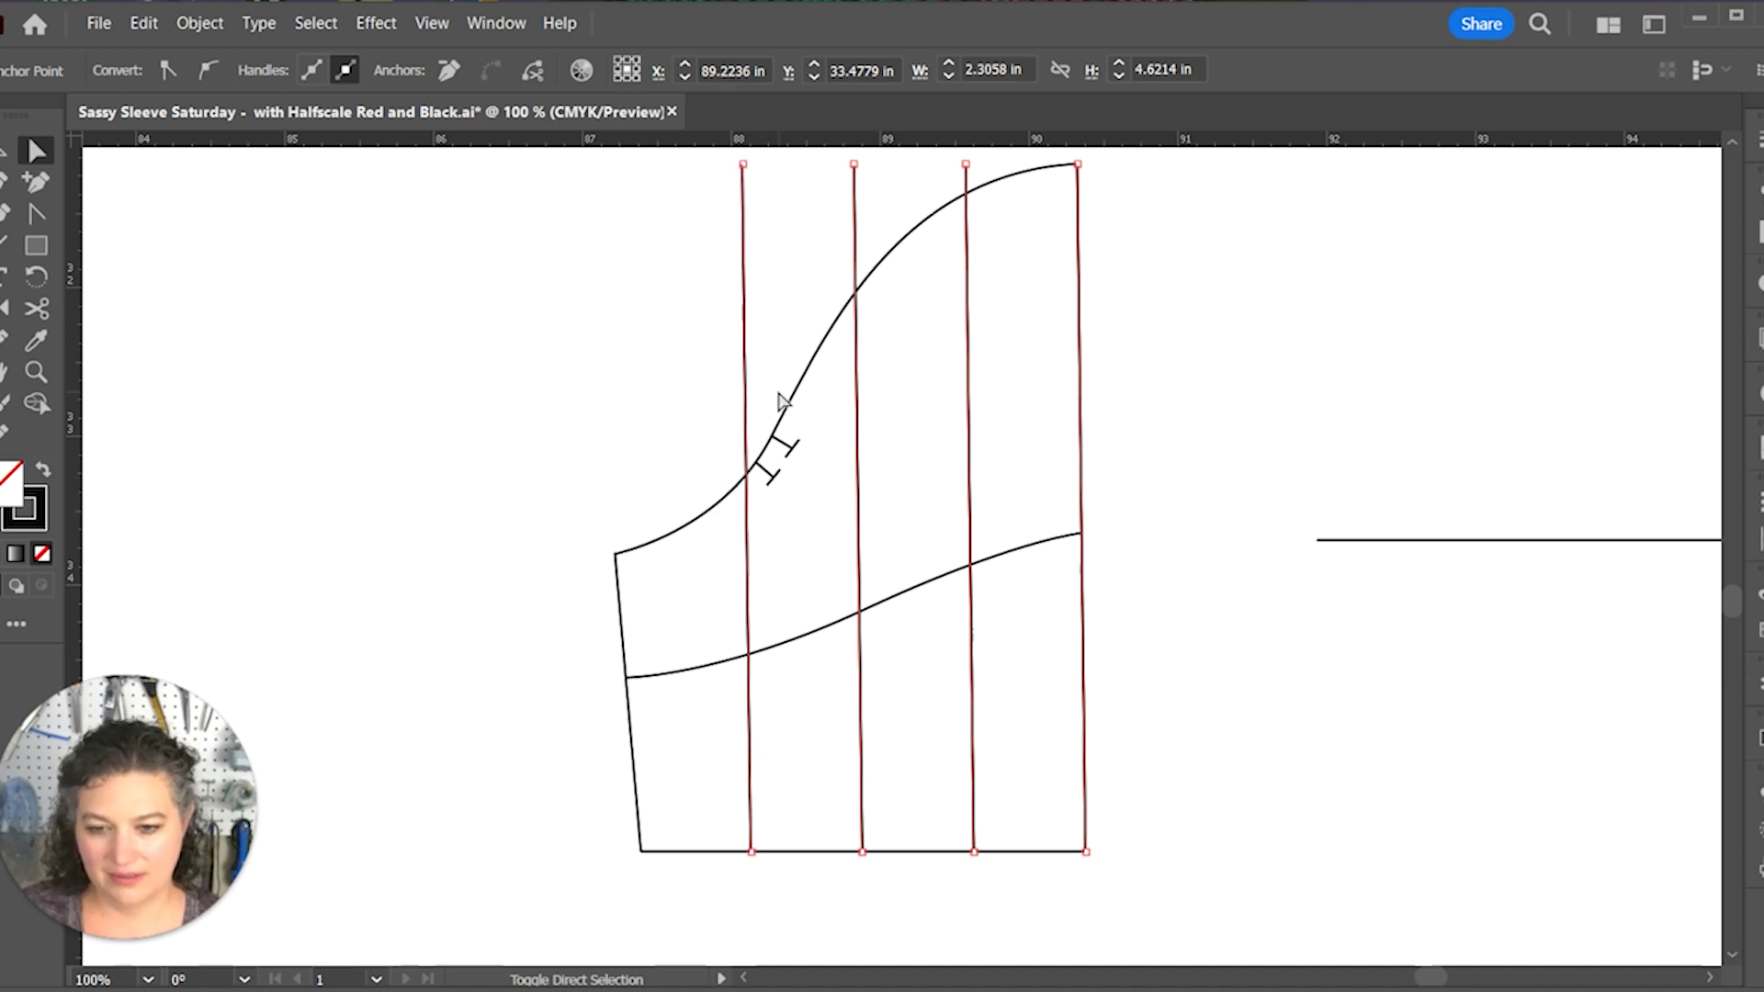
# Step: Try adding the sleeve cap outline and notches to the selected vertical lines, clear the selection and switch to the Selection tool
pyautogui.moveTo(774, 378); pyautogui.dragTo(795, 533)
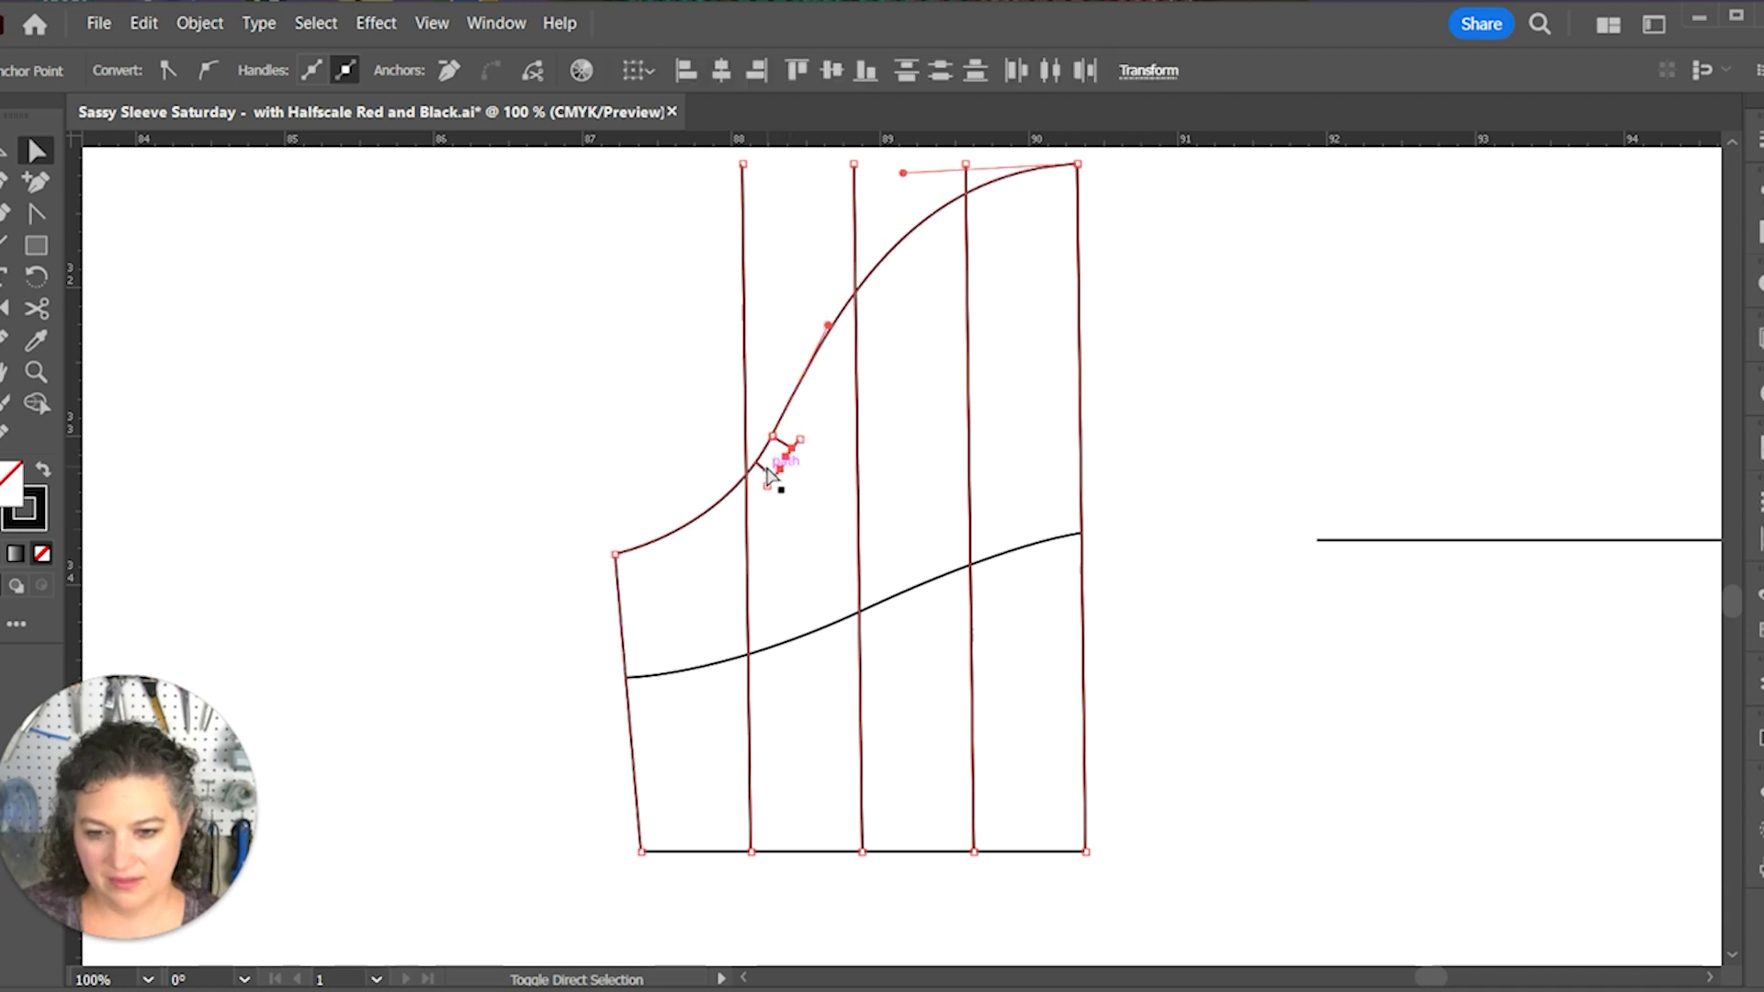
pyautogui.press('Up')
pyautogui.press('Up')
pyautogui.press('Up')
pyautogui.press('Up')
pyautogui.press('Up')
pyautogui.press('Up')
pyautogui.hotkey('ctrl', 'a')
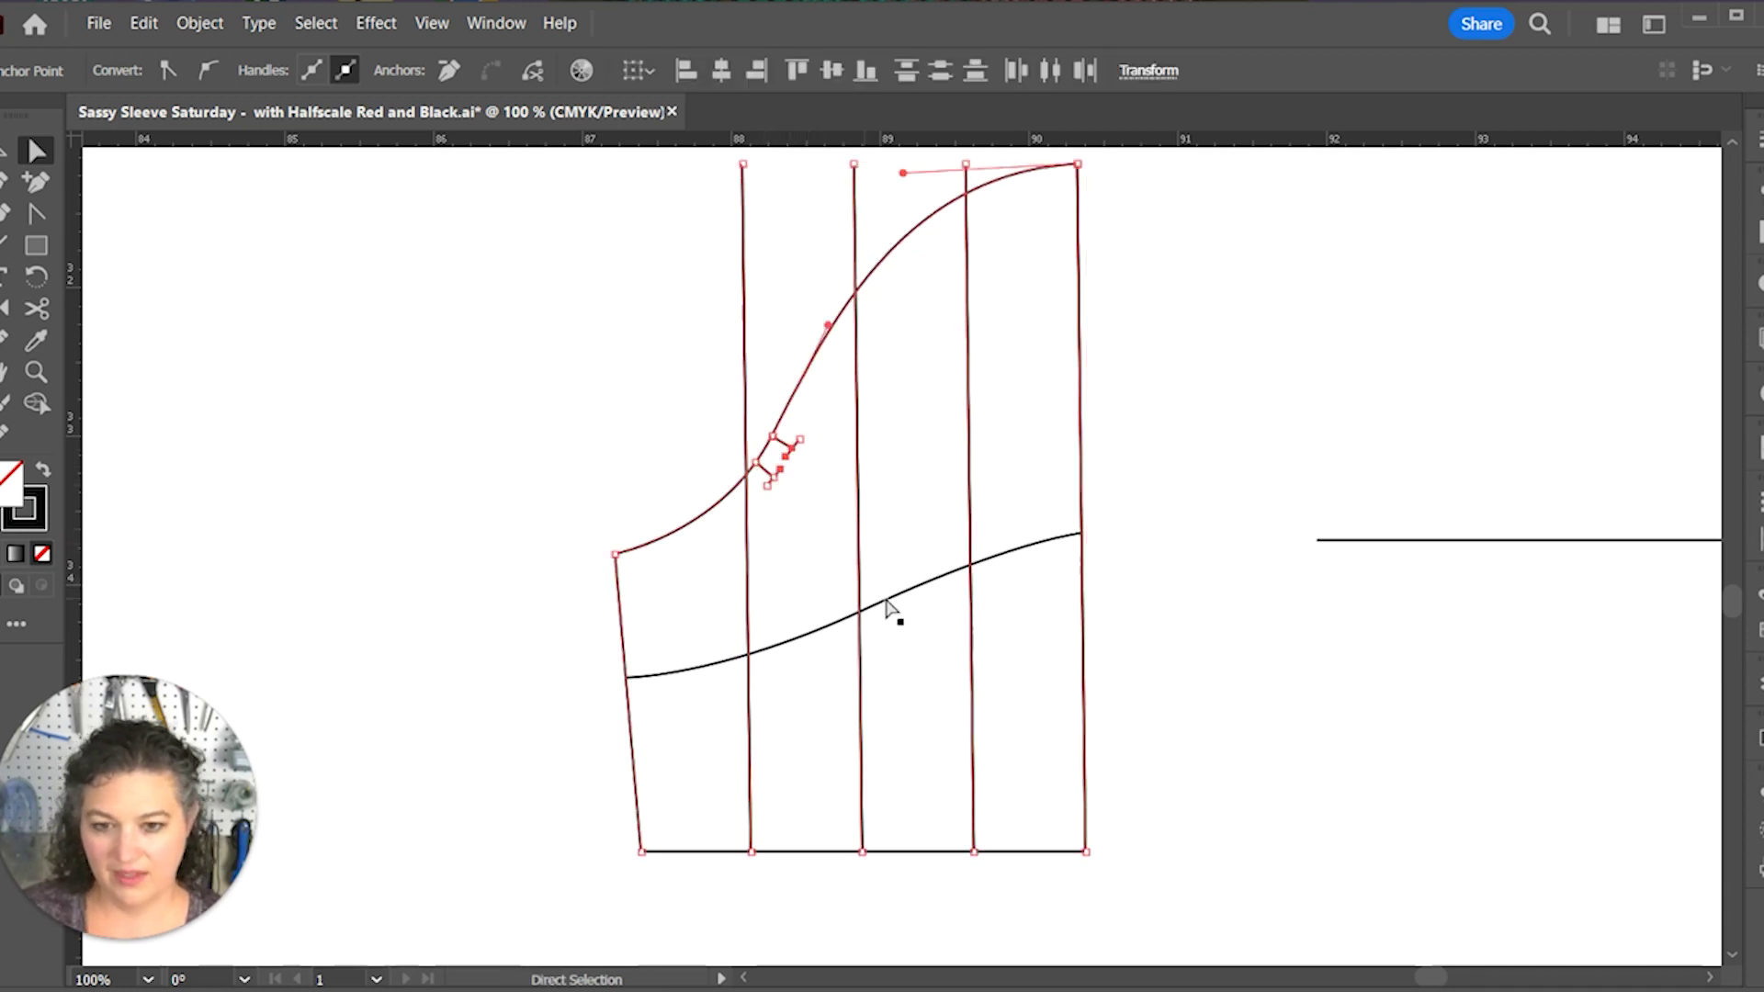
pyautogui.hotkey('ctrl', 'shift', 'a')
pyautogui.press('v')
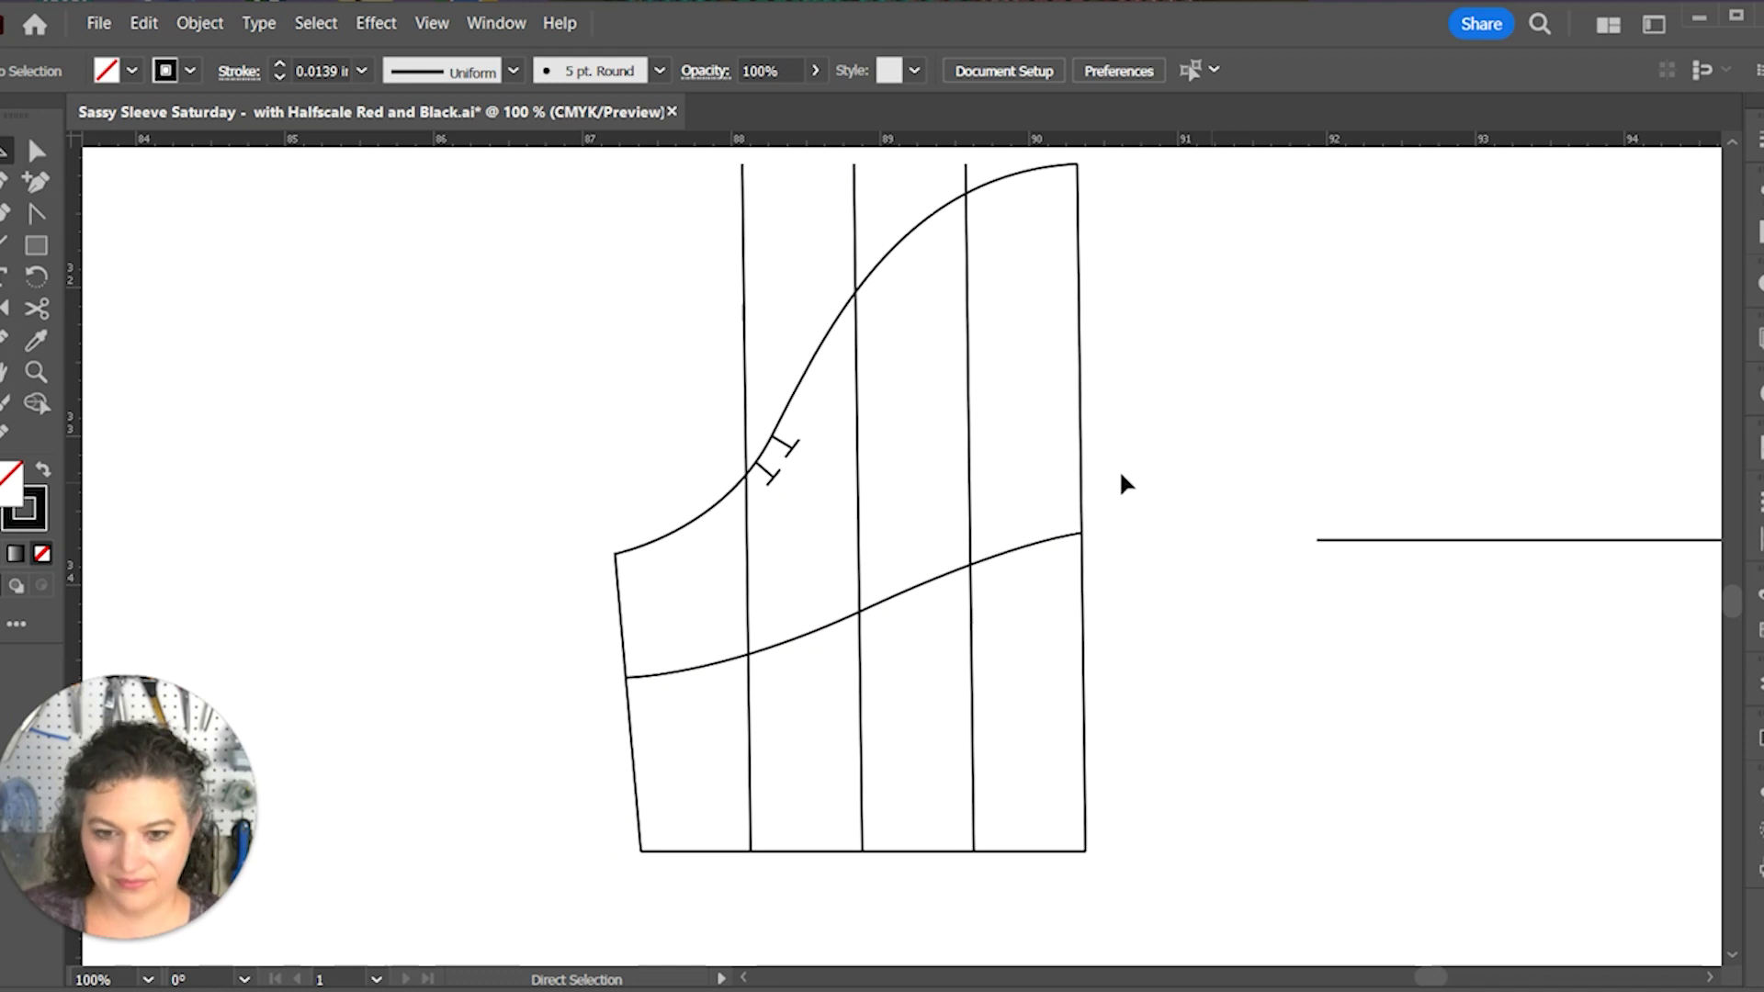
# Step: Try shifting the two vertical lines nearest the side seam separately, undoing each move
pyautogui.click(1082, 386)
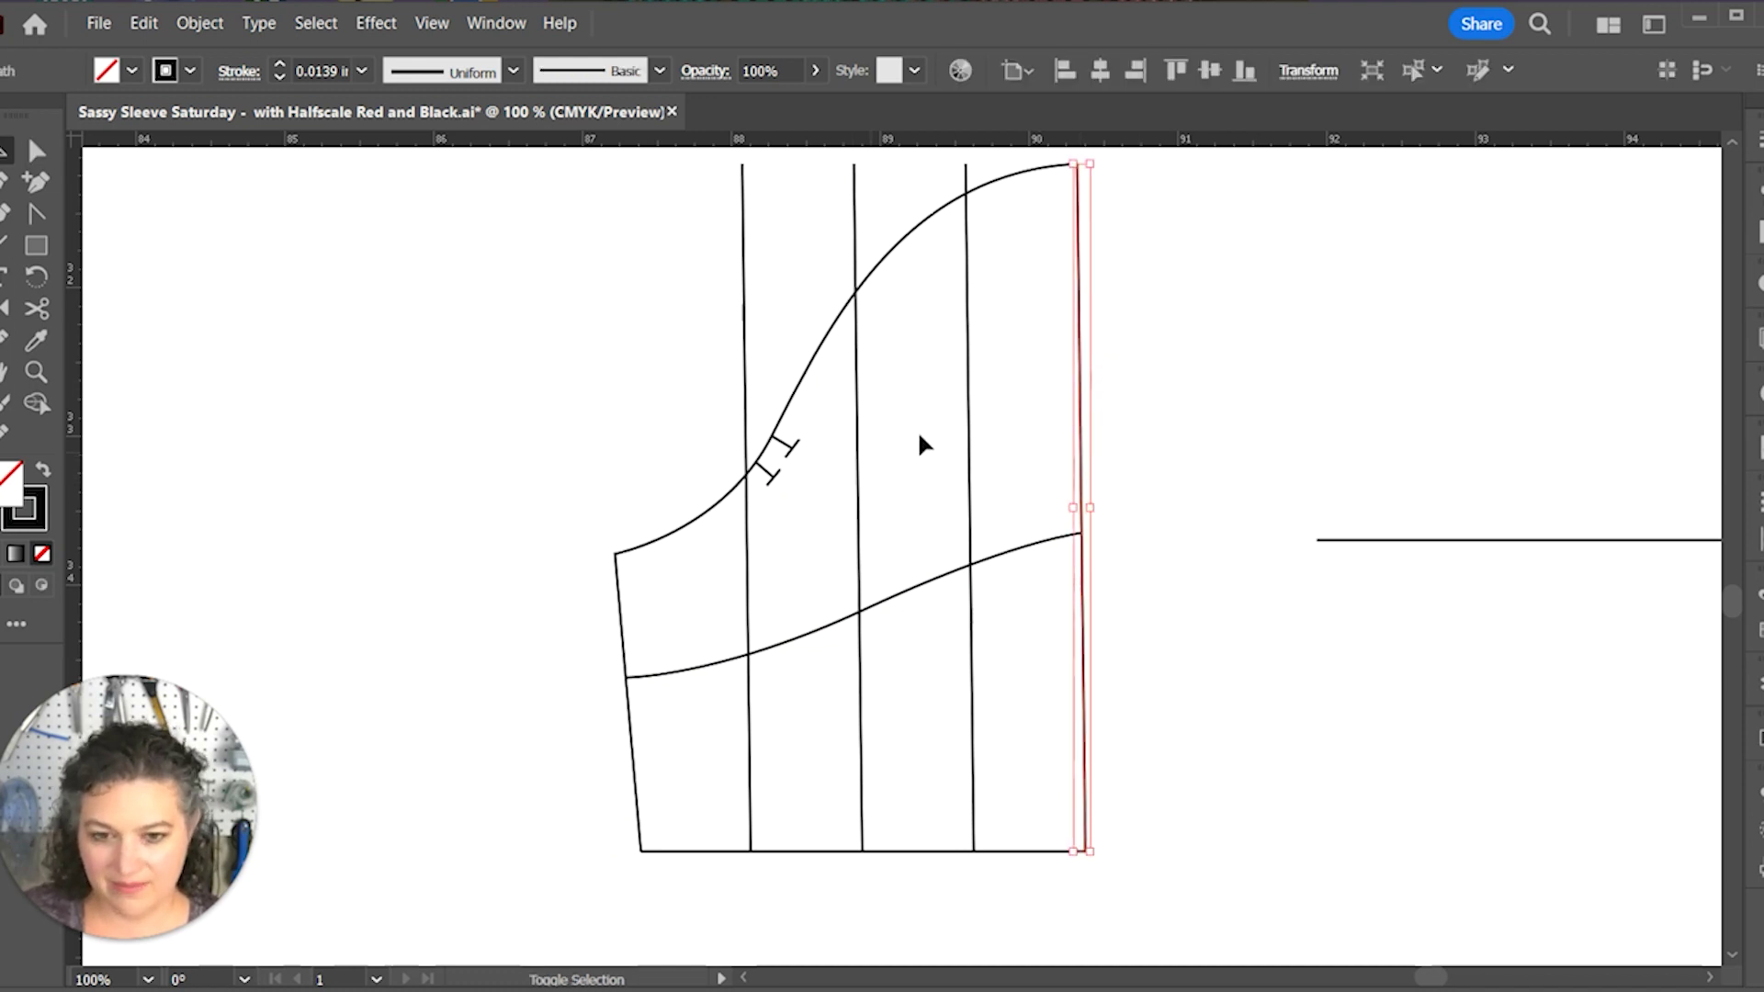
pyautogui.click(755, 409)
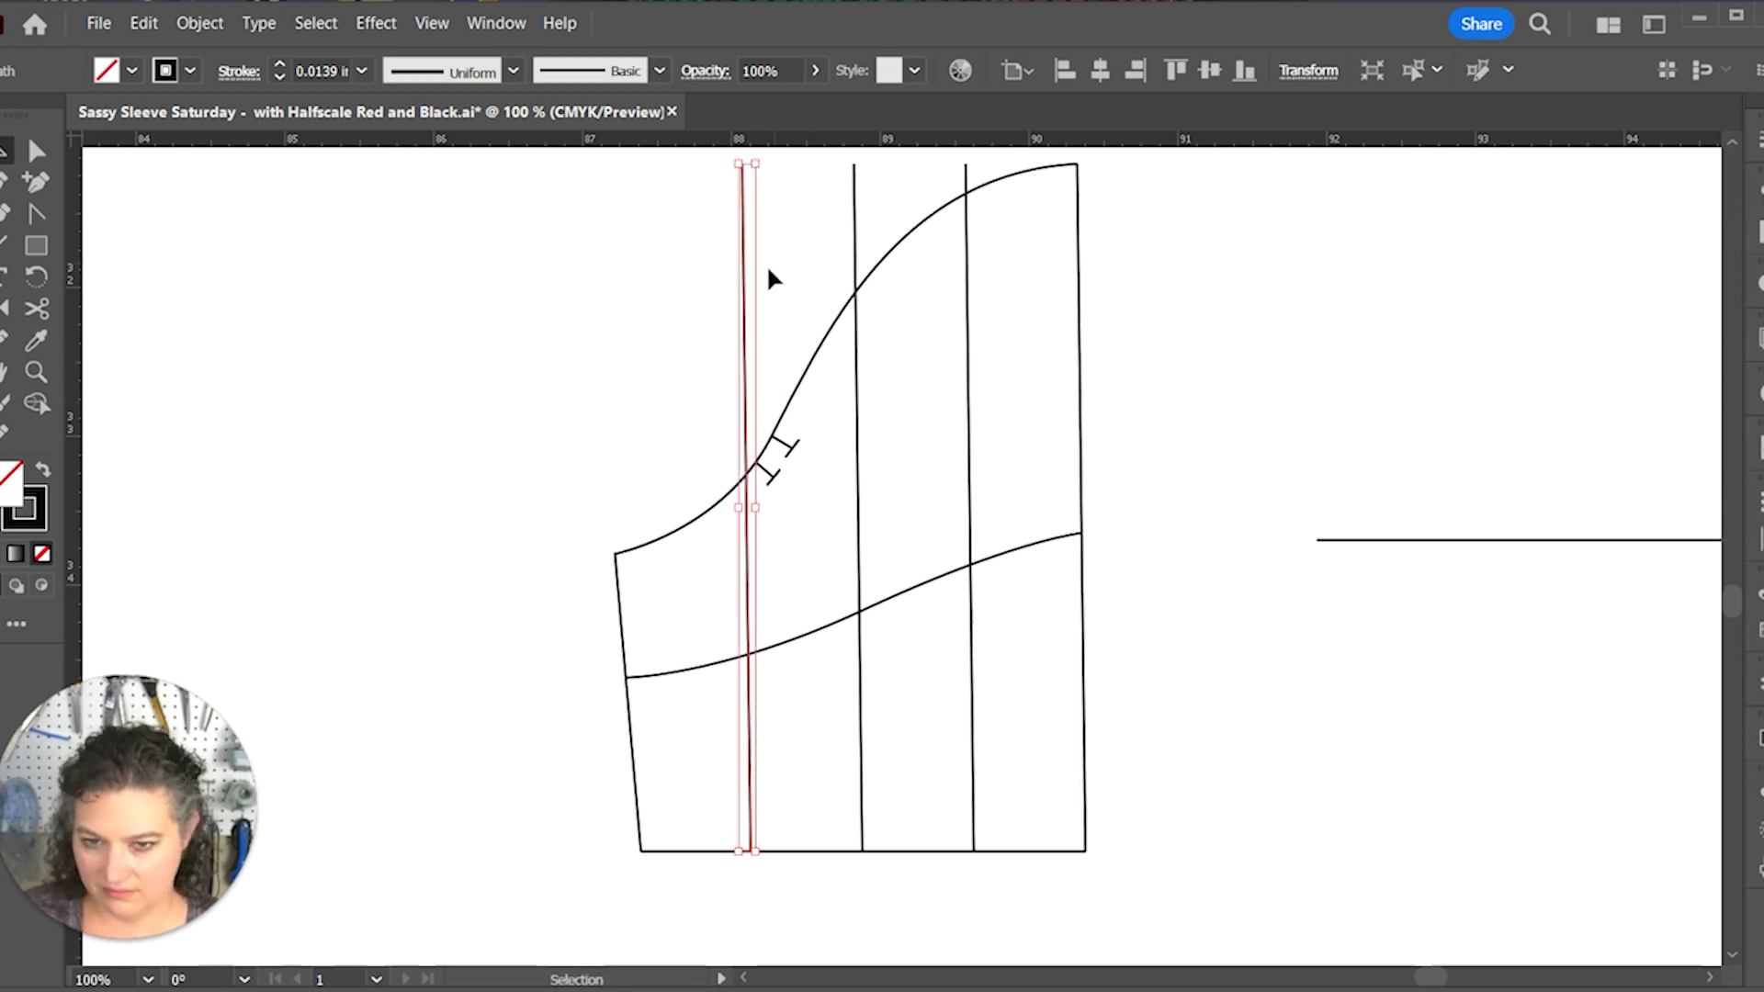
pyautogui.moveTo(750, 311); pyautogui.dragTo(701, 323)
pyautogui.hotkey('ctrl', 'z')
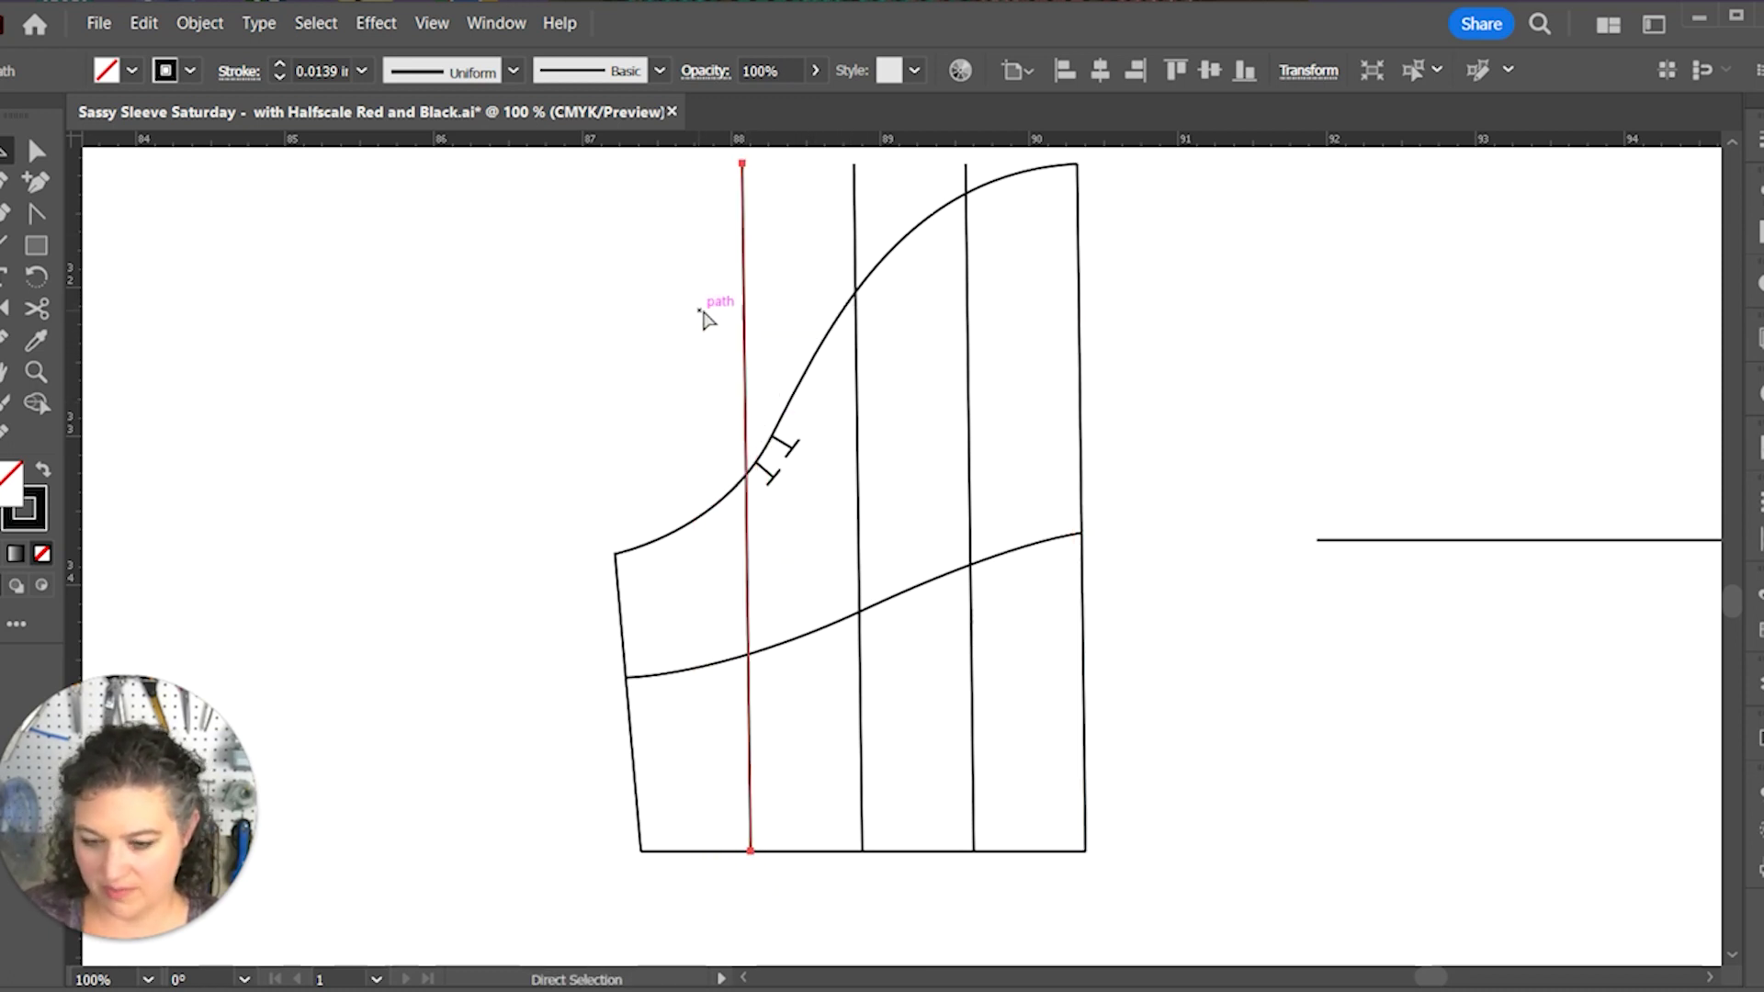
pyautogui.moveTo(863, 211); pyautogui.dragTo(826, 197)
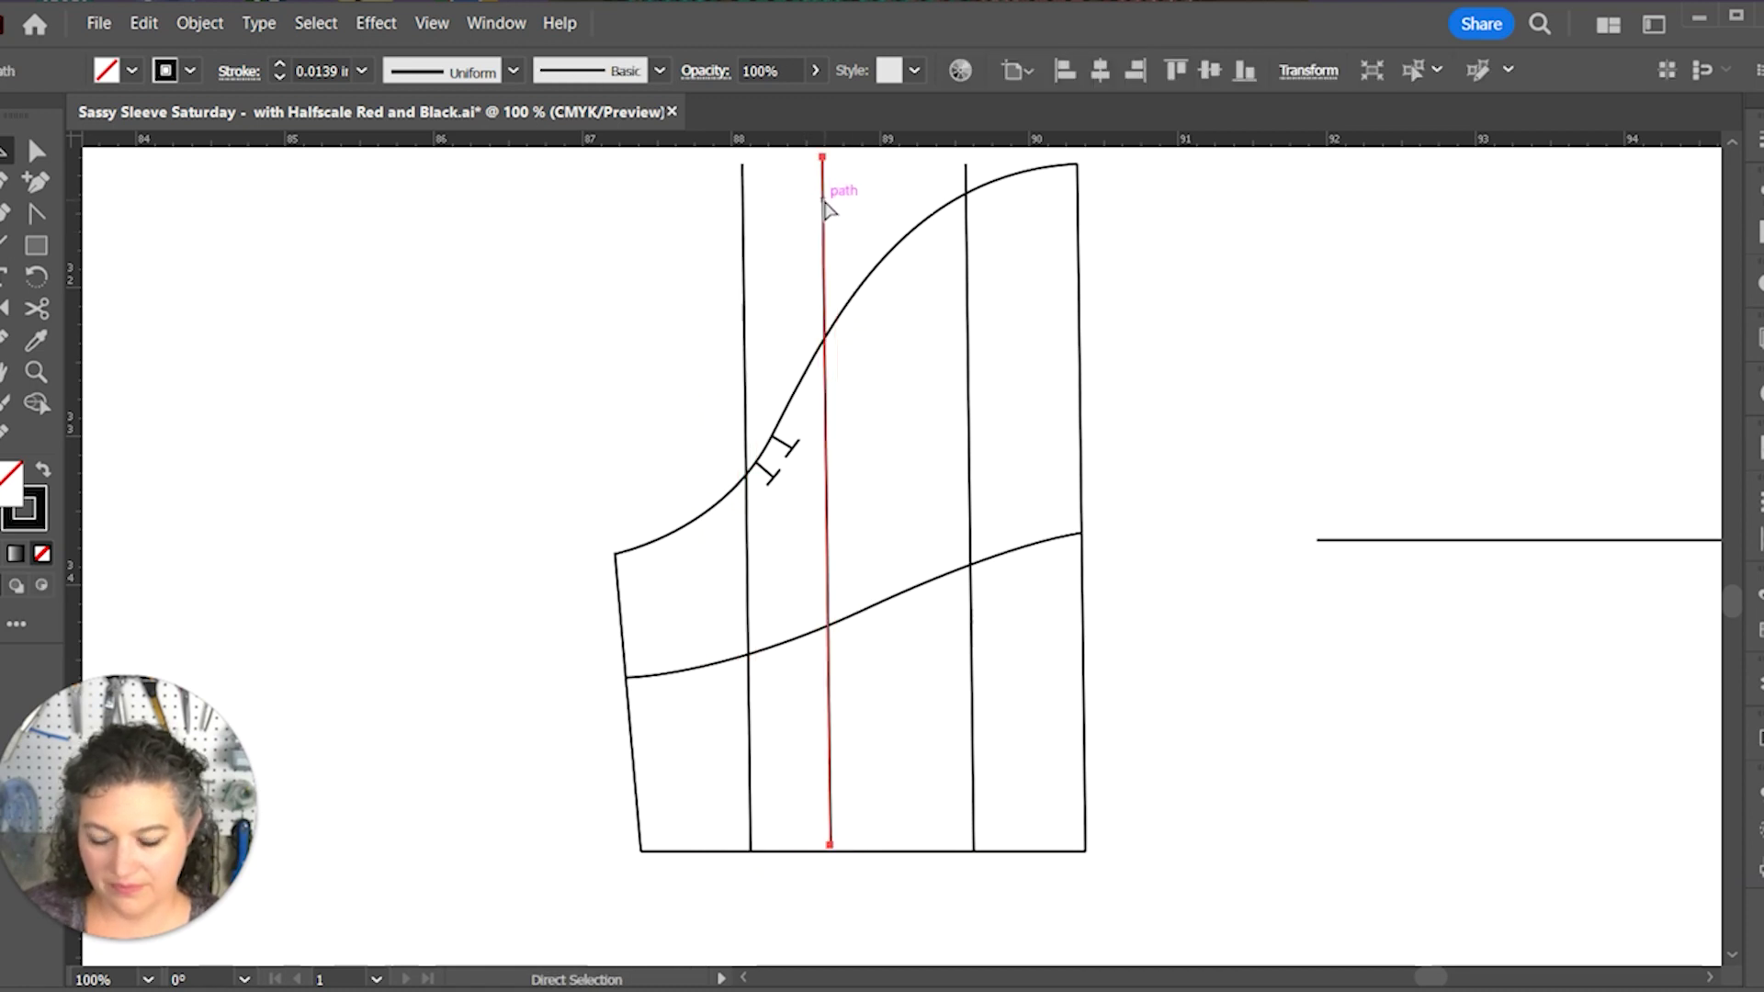
pyautogui.hotkey('ctrl', 'z')
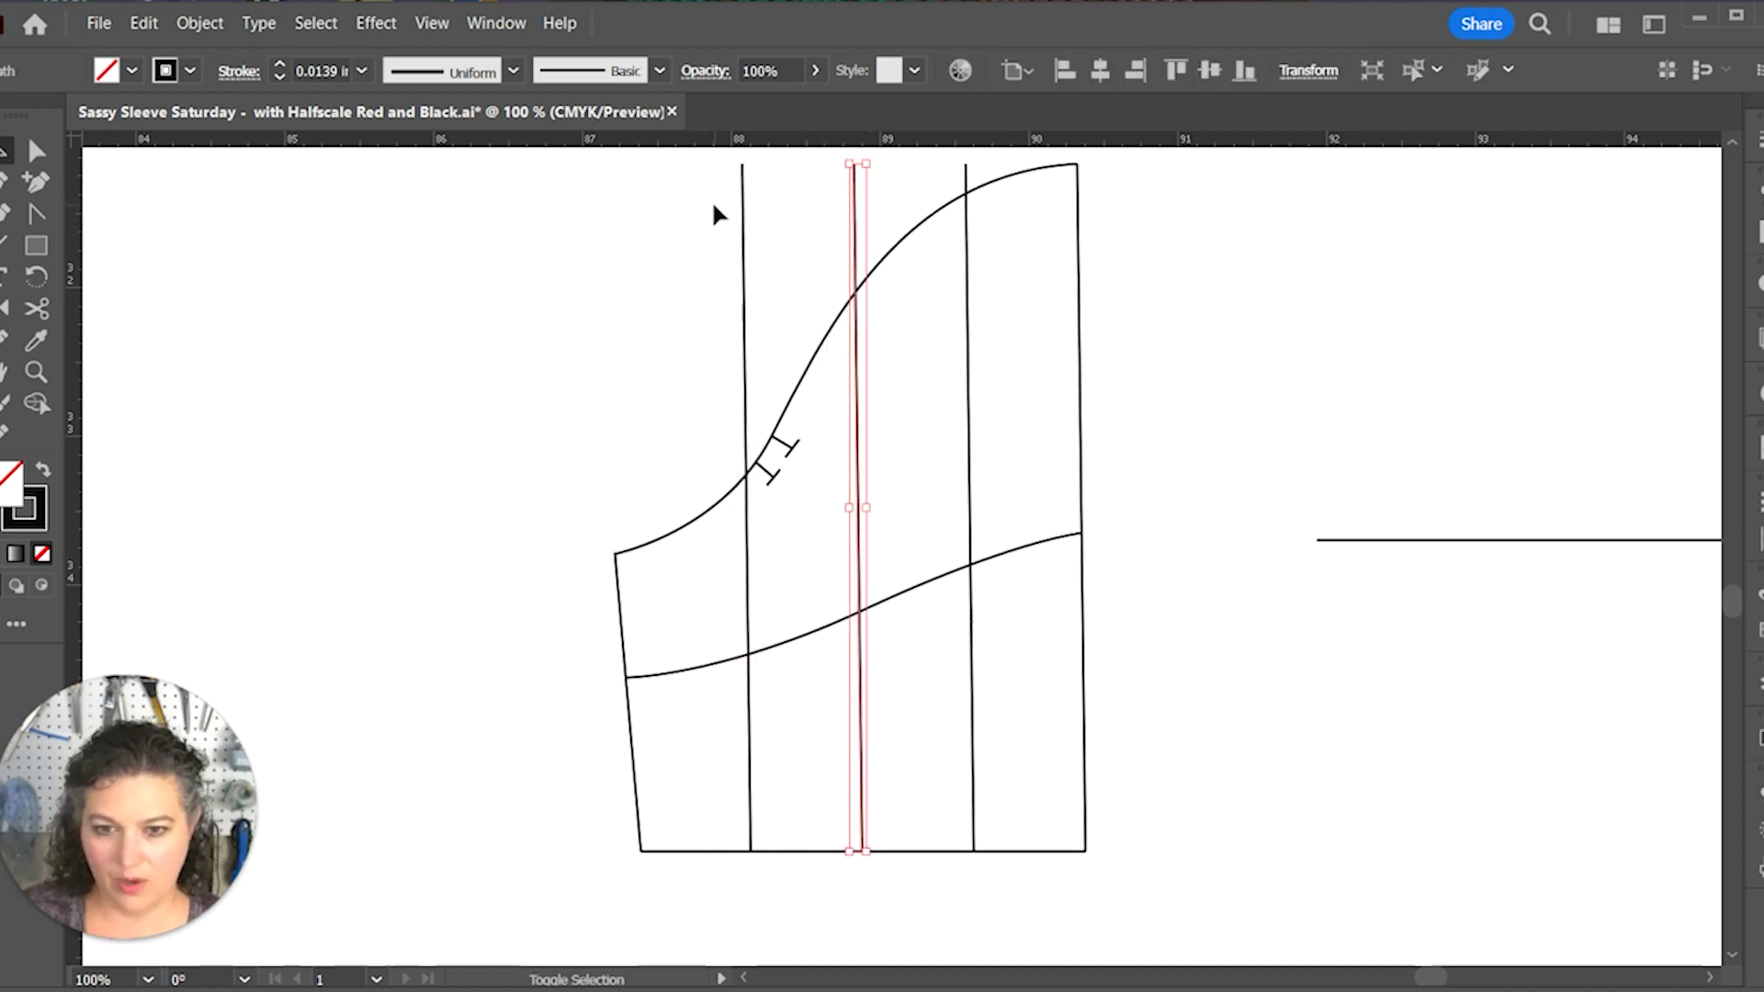
# Step: Try selecting the four vertical lines with the Selection tool, extend the selection to the sleeve outline and notches, and deselect everything
pyautogui.moveTo(1125, 727); pyautogui.dragTo(676, 783)
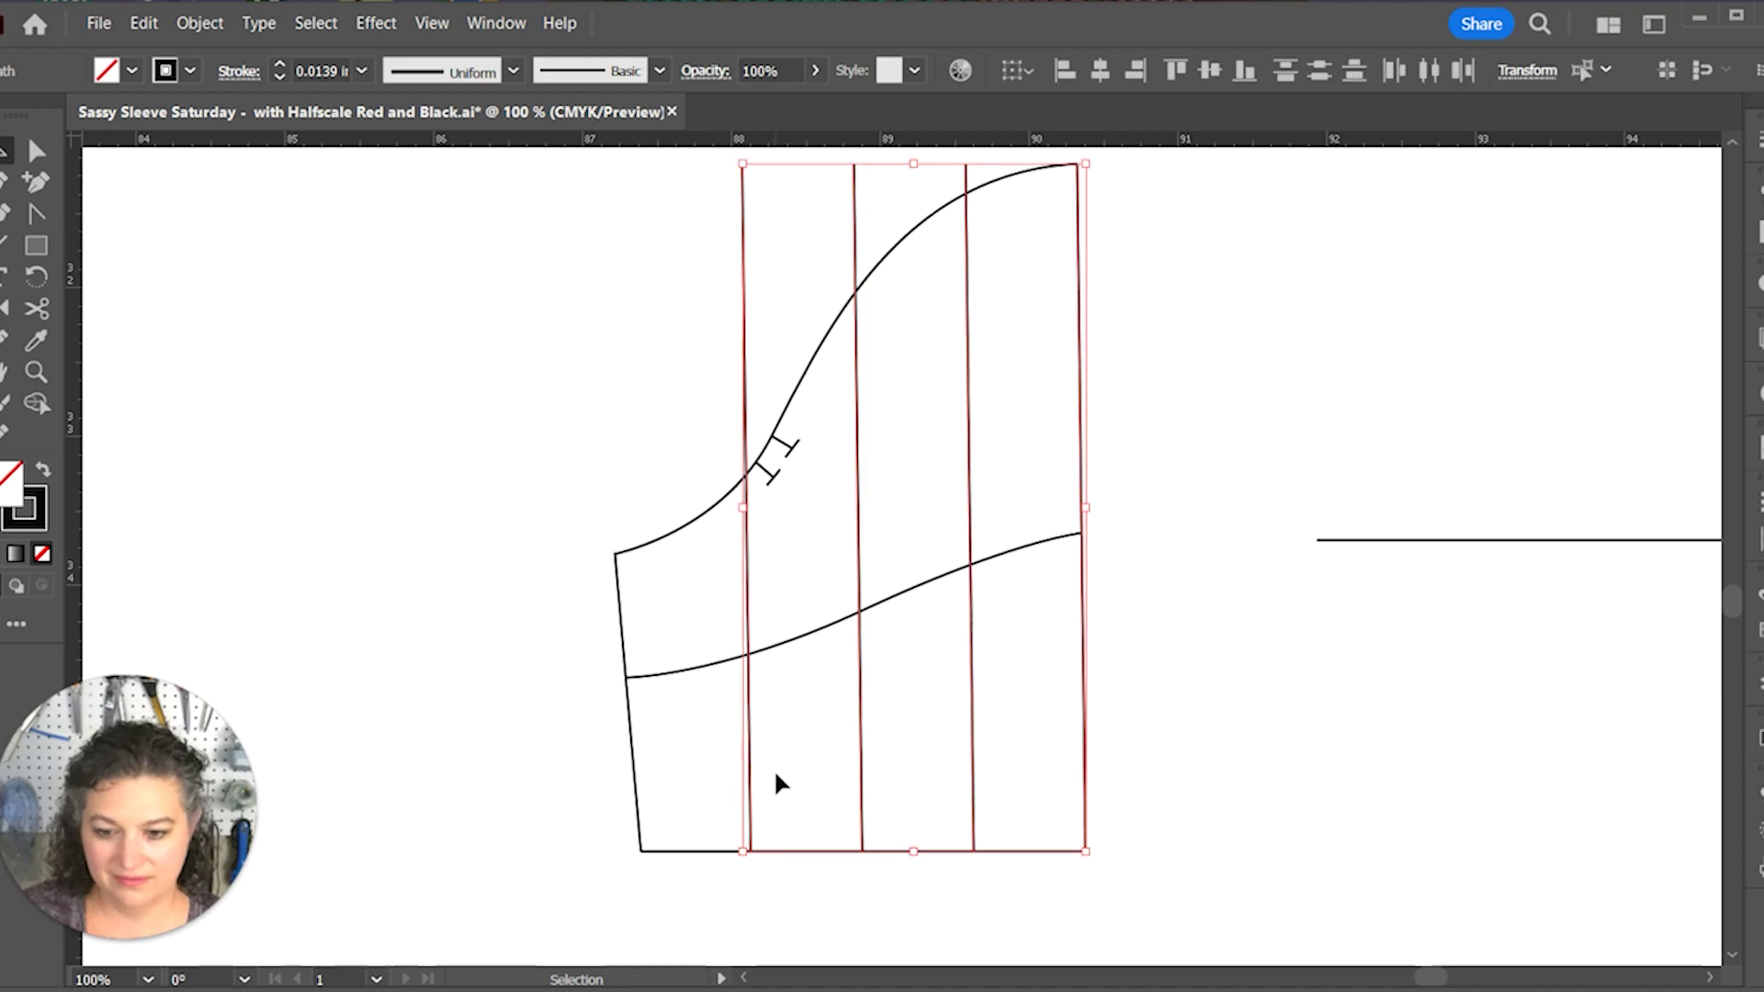
pyautogui.press('a')
pyautogui.press('v')
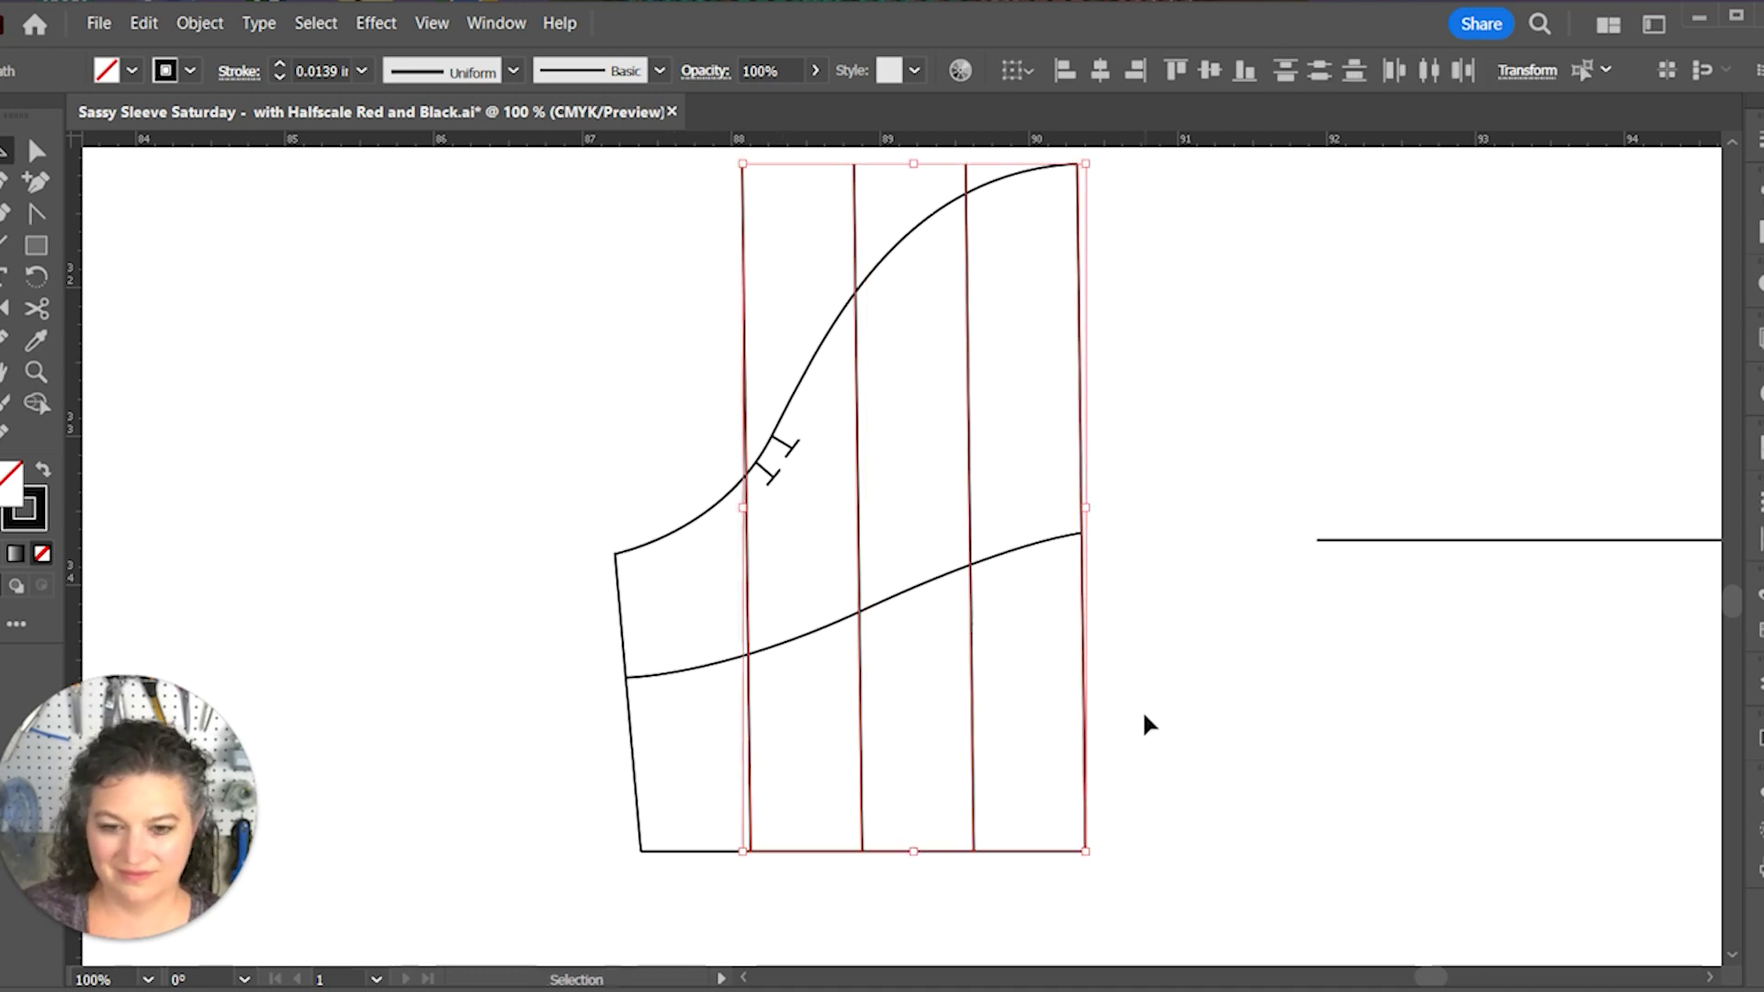
pyautogui.click(1148, 726)
pyautogui.hotkey('ctrl', 'z')
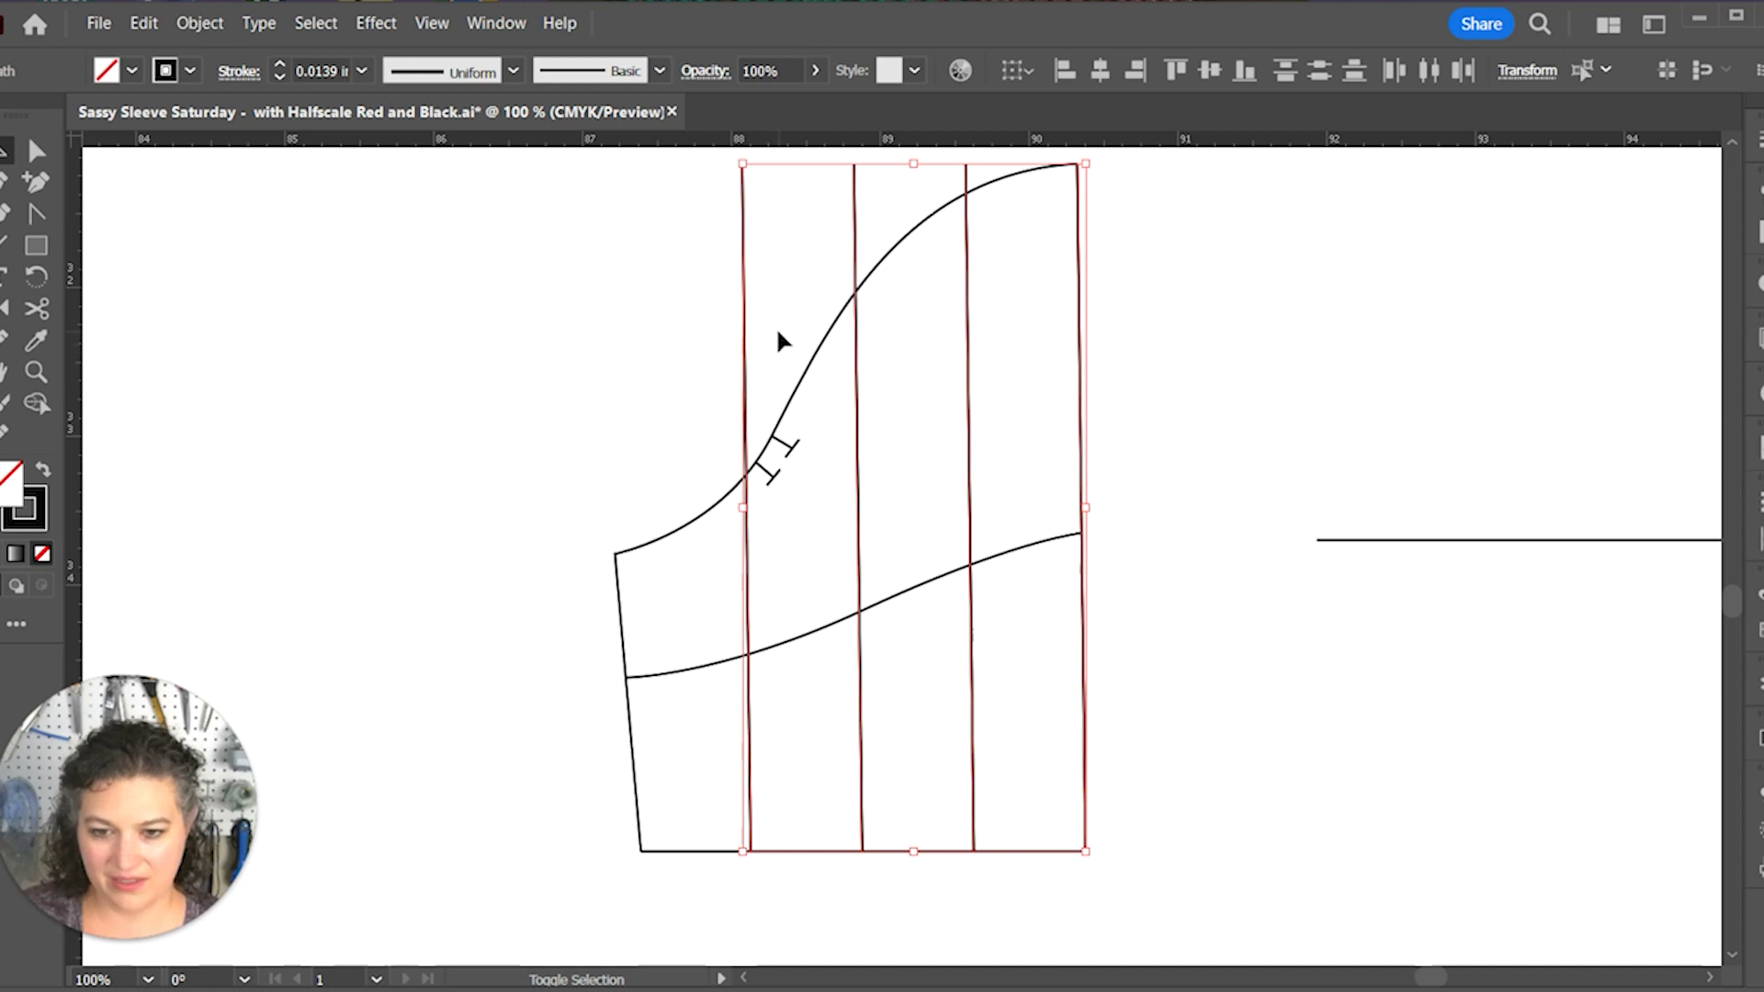
pyautogui.moveTo(790, 321); pyautogui.dragTo(759, 537)
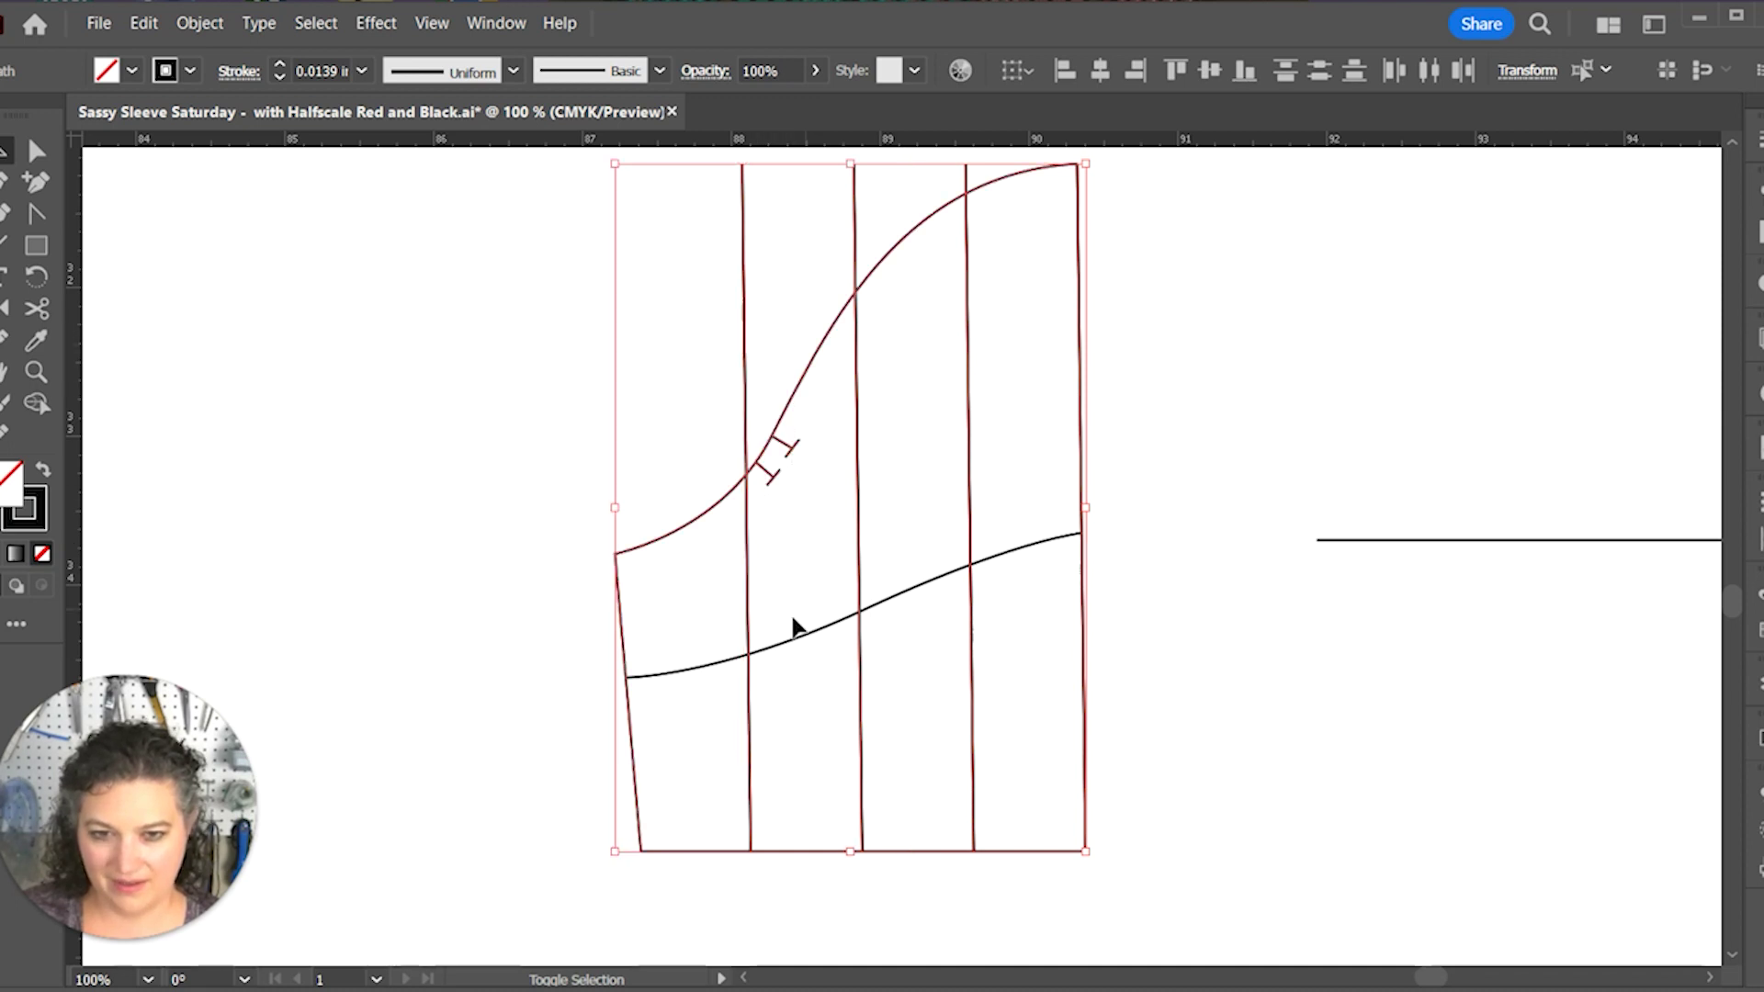
pyautogui.moveTo(779, 436); pyautogui.dragTo(681, 427)
pyautogui.moveTo(680, 421); pyautogui.dragTo(729, 439)
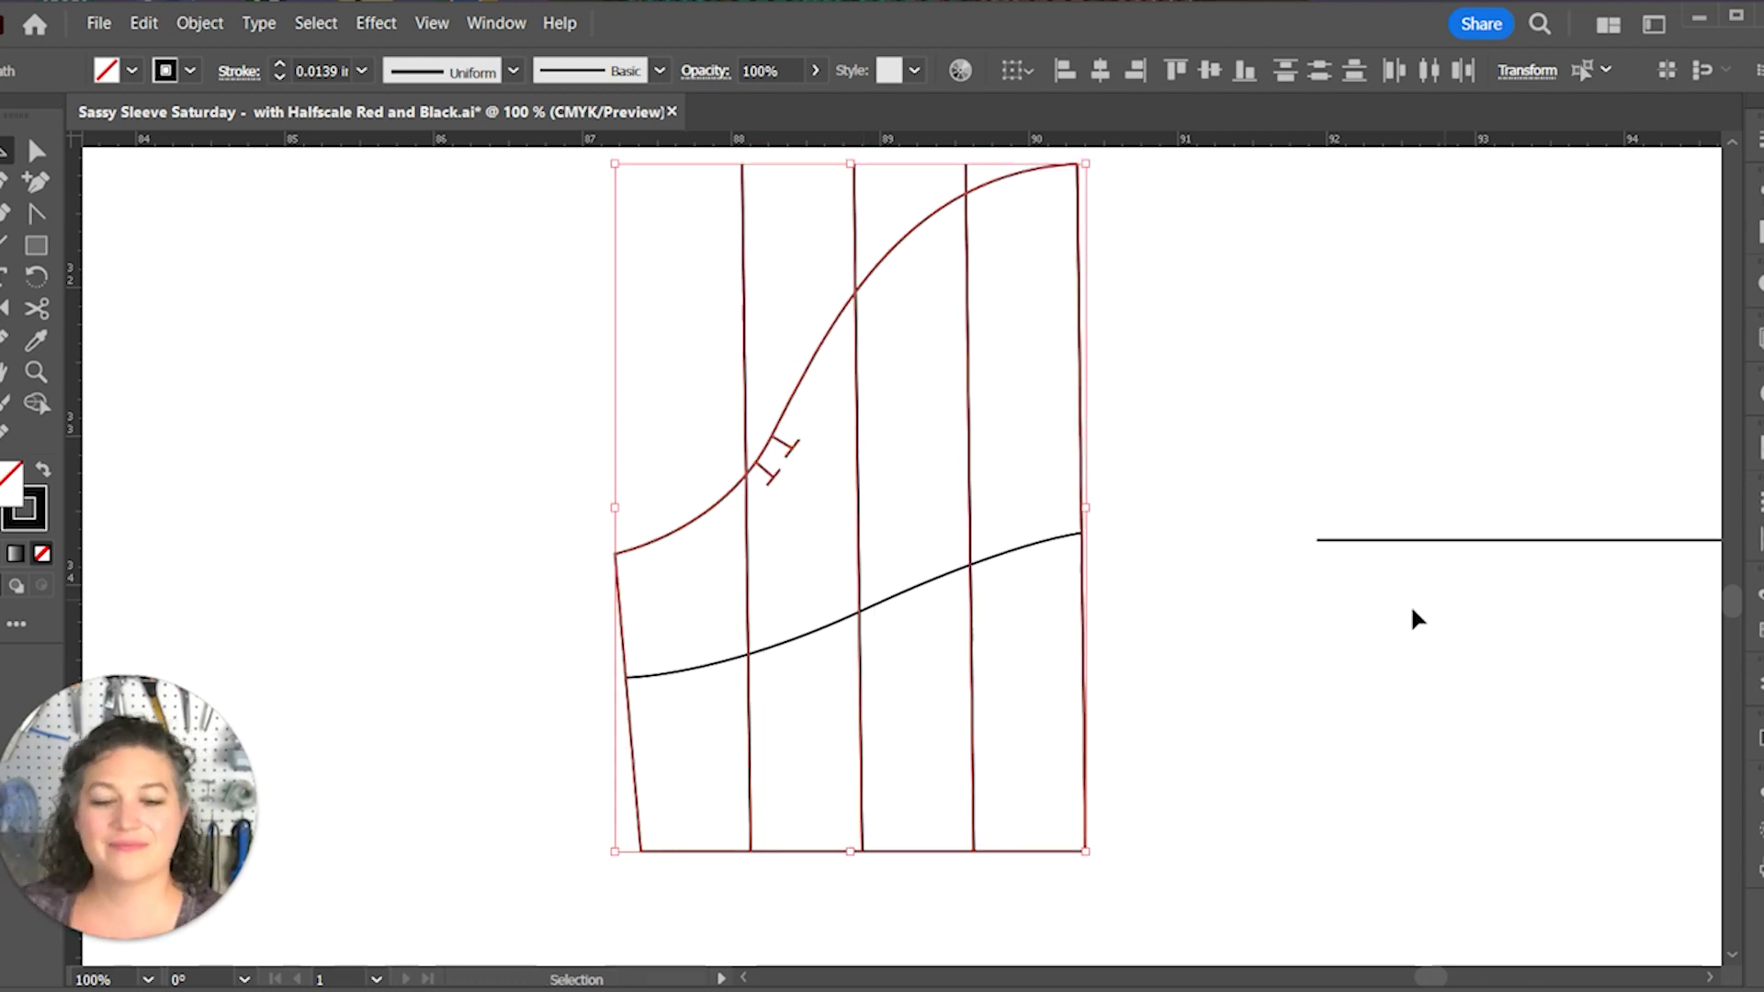
pyautogui.click(1149, 681)
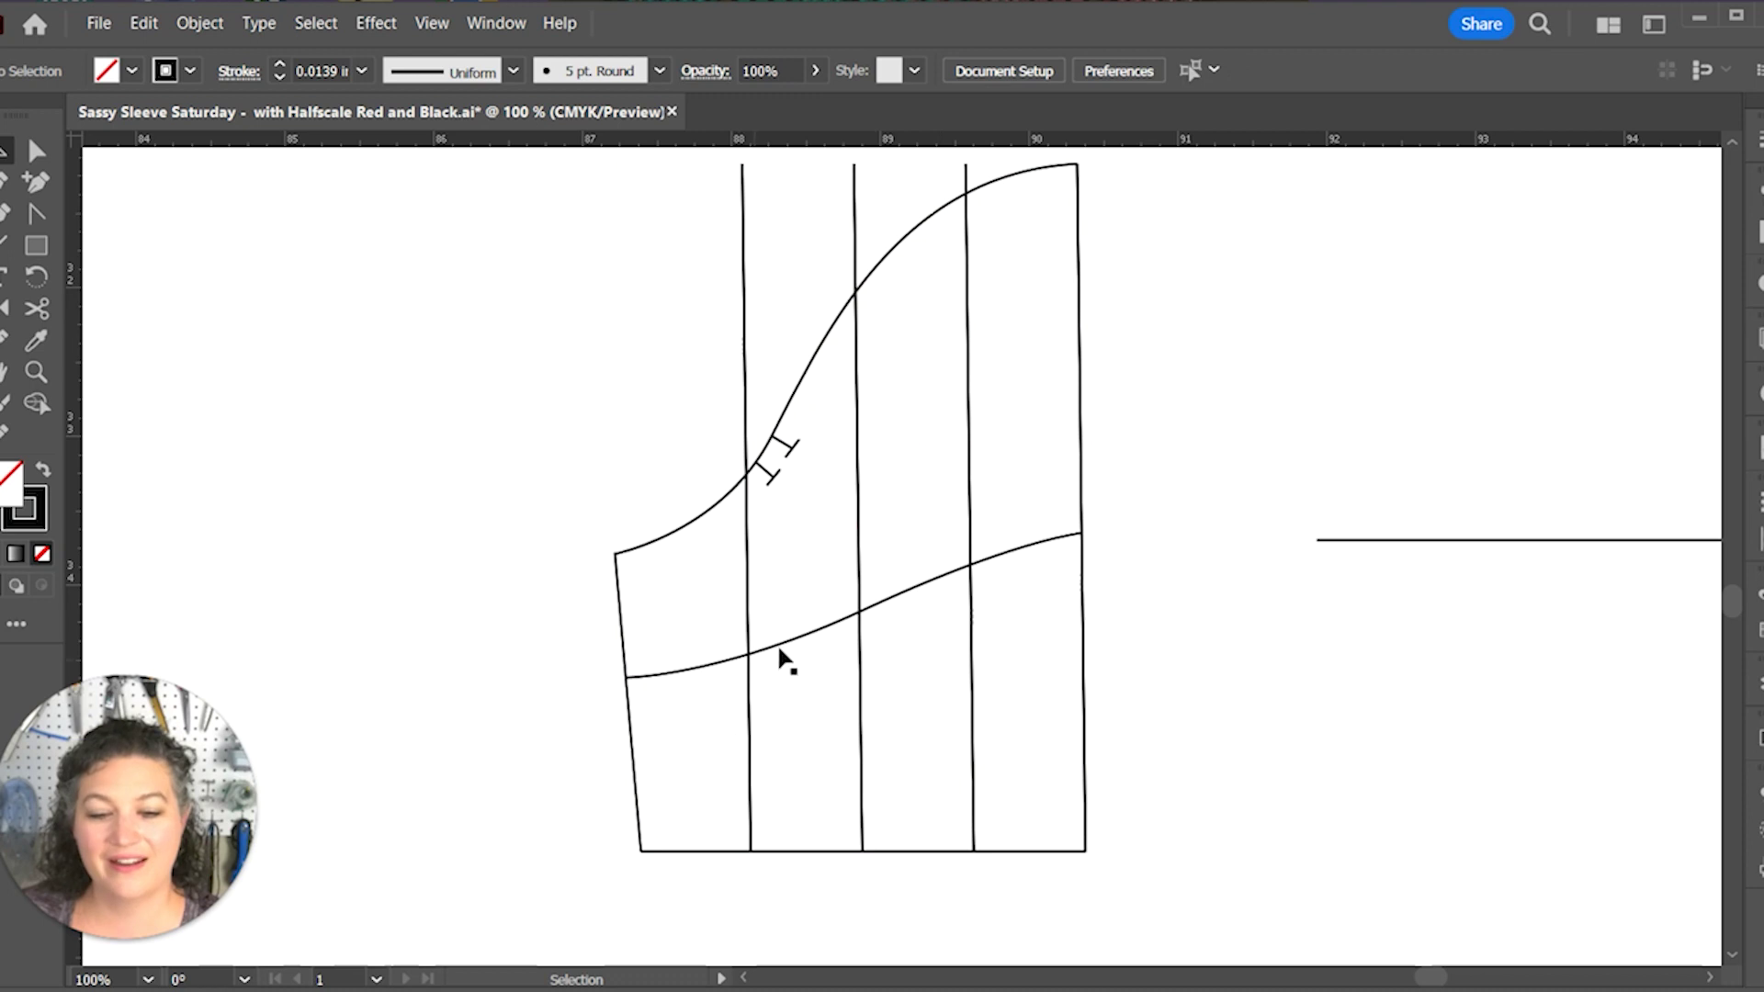
pyautogui.click(889, 595)
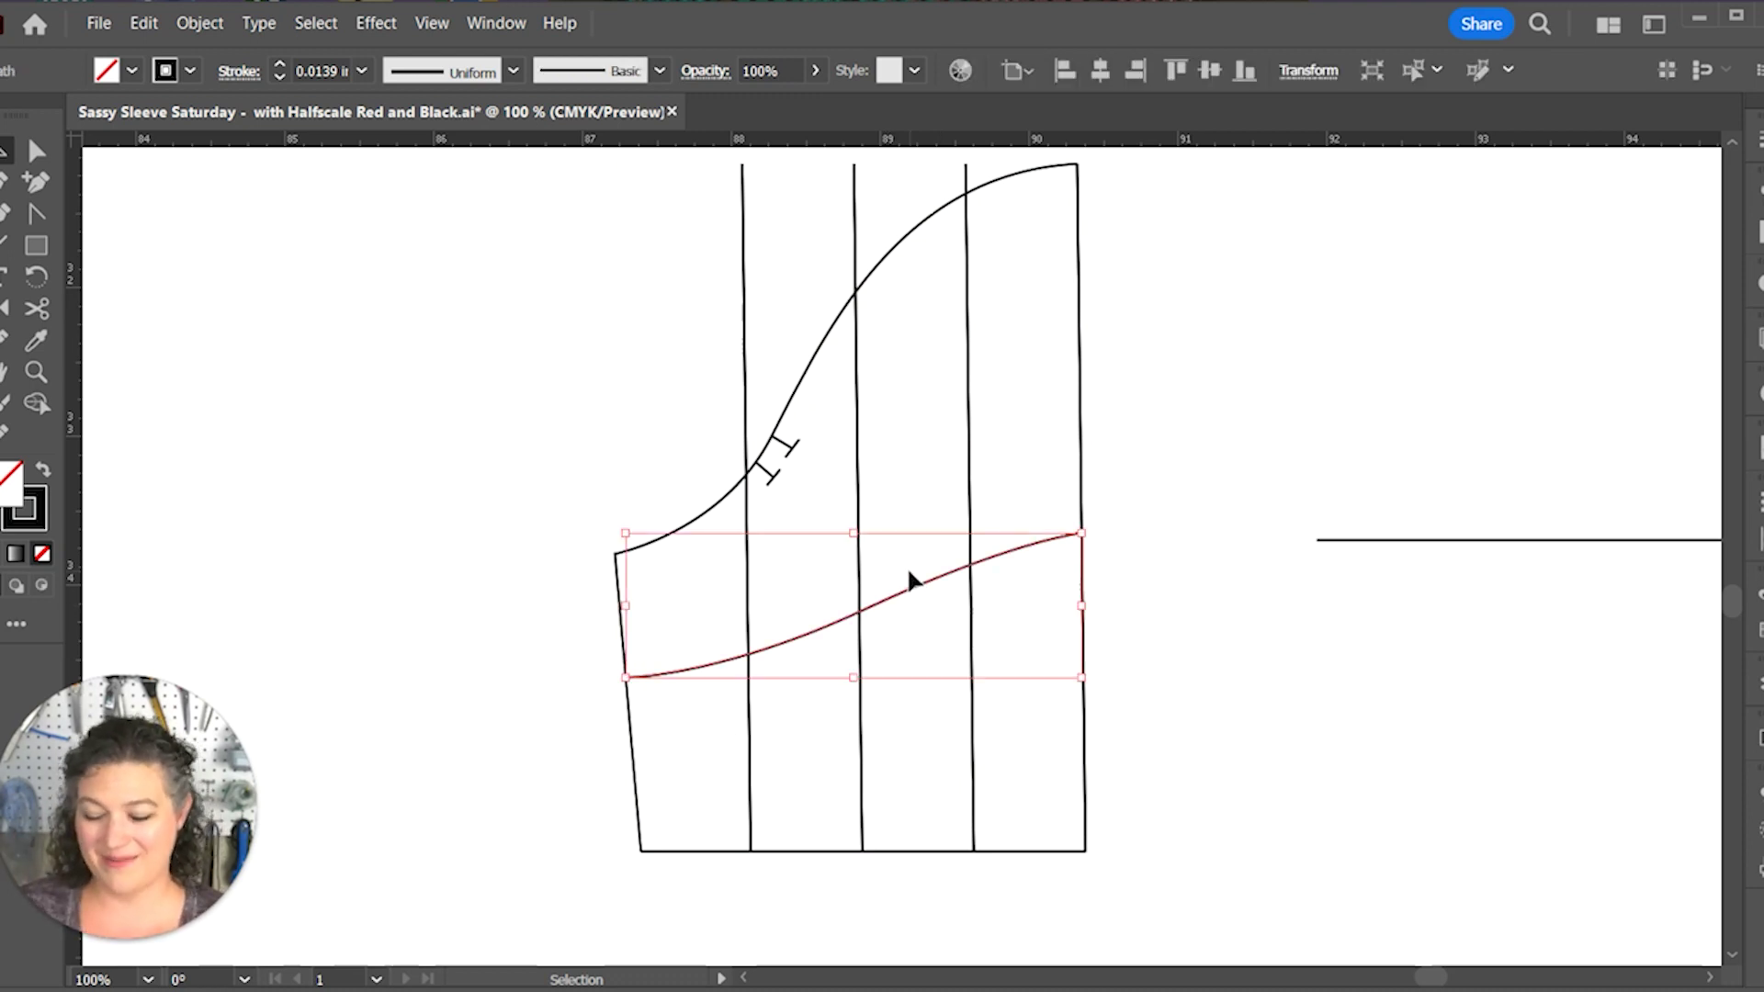
pyautogui.press('a')
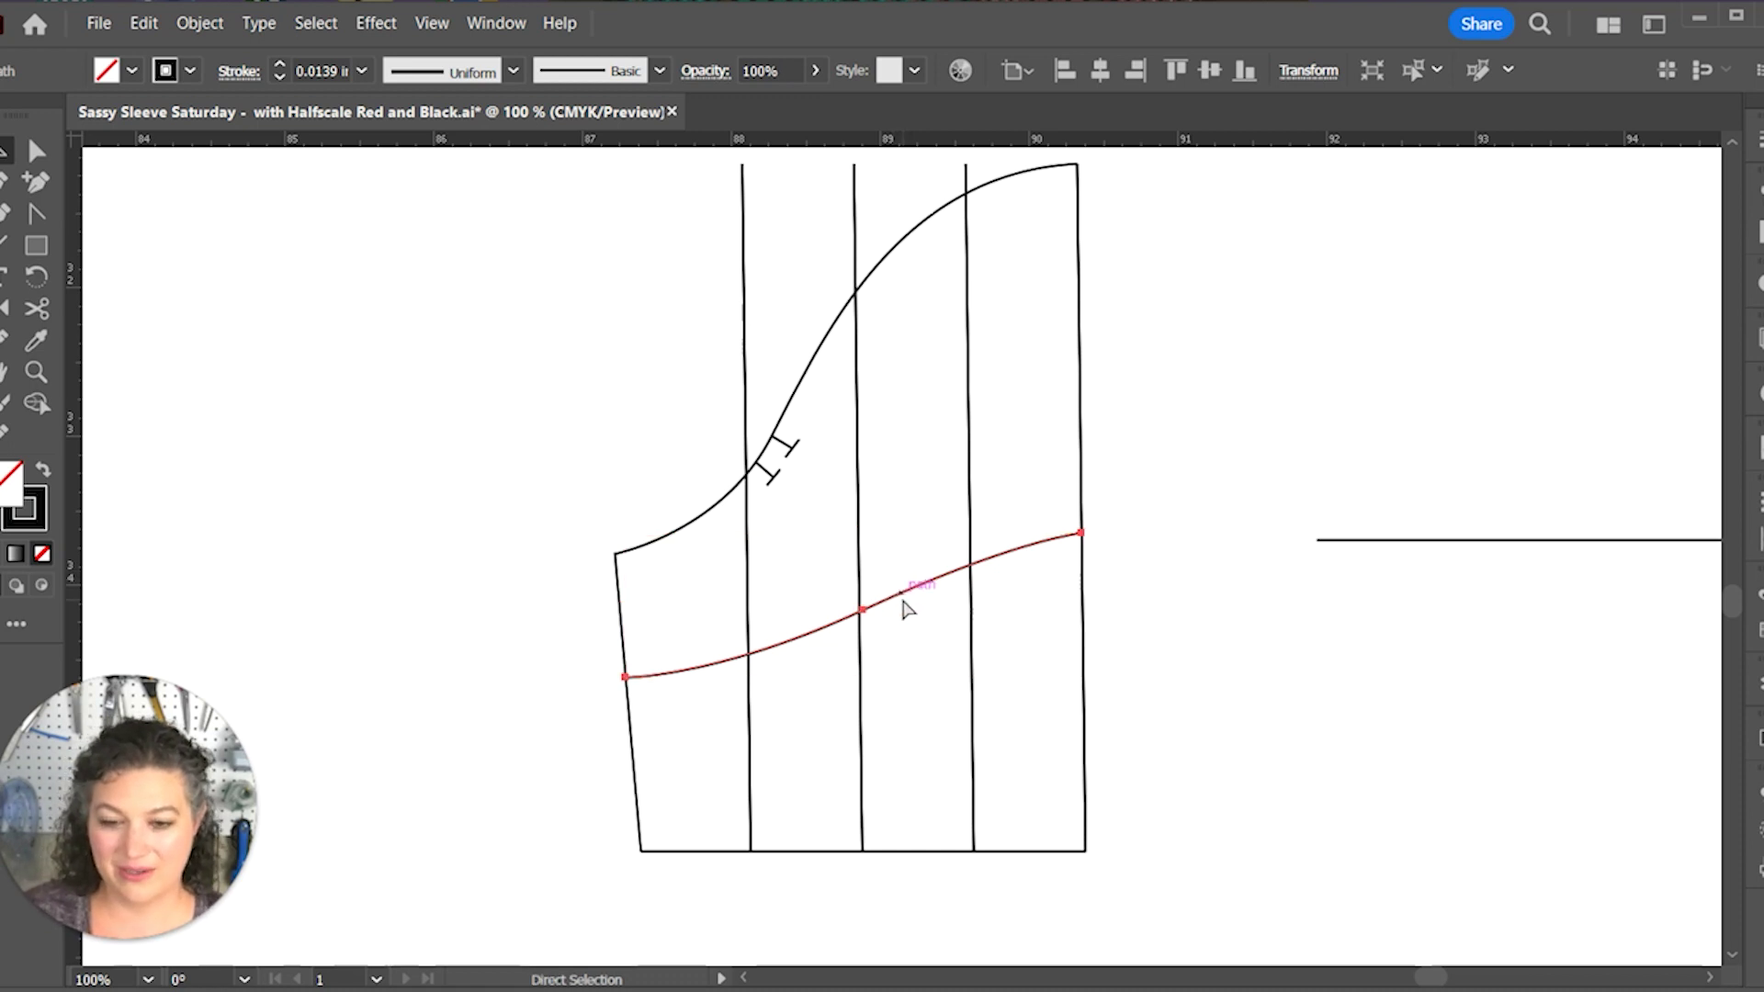
pyautogui.press('v')
pyautogui.hotkey('ctrl', 'f')
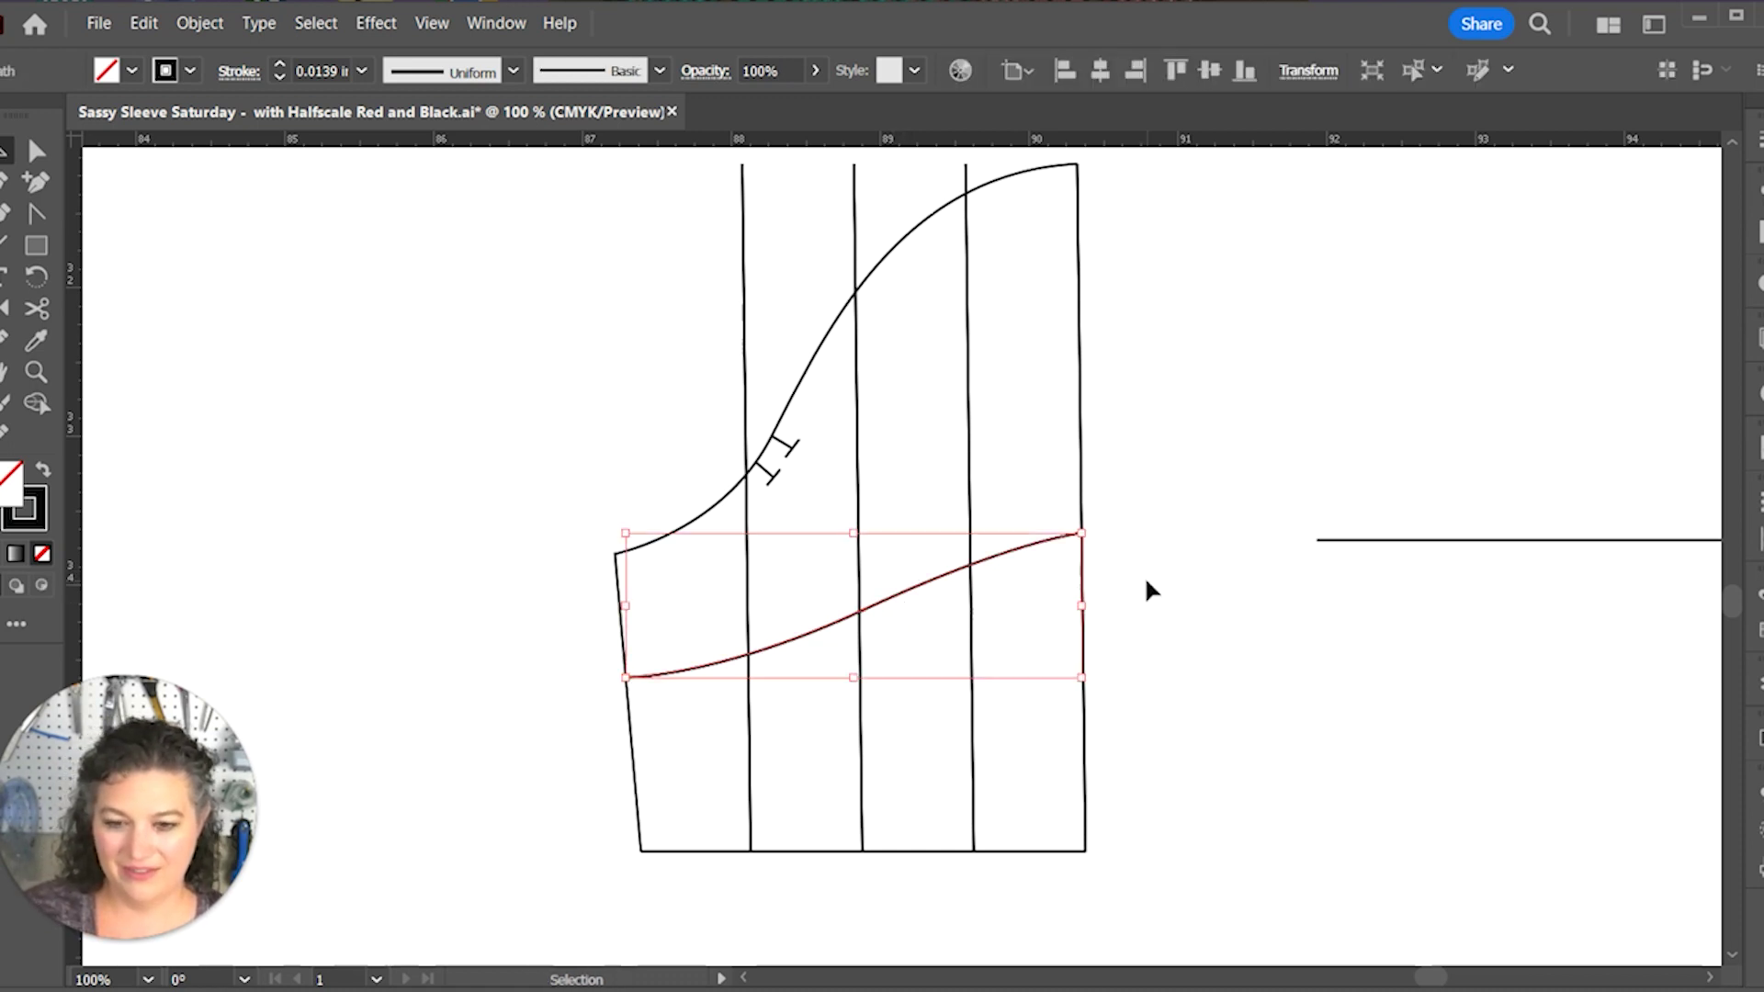
# Step: Cut the sleeve outline's side seam with Scissors where it meets the curved style line
pyautogui.click(566, 631)
pyautogui.click(621, 607)
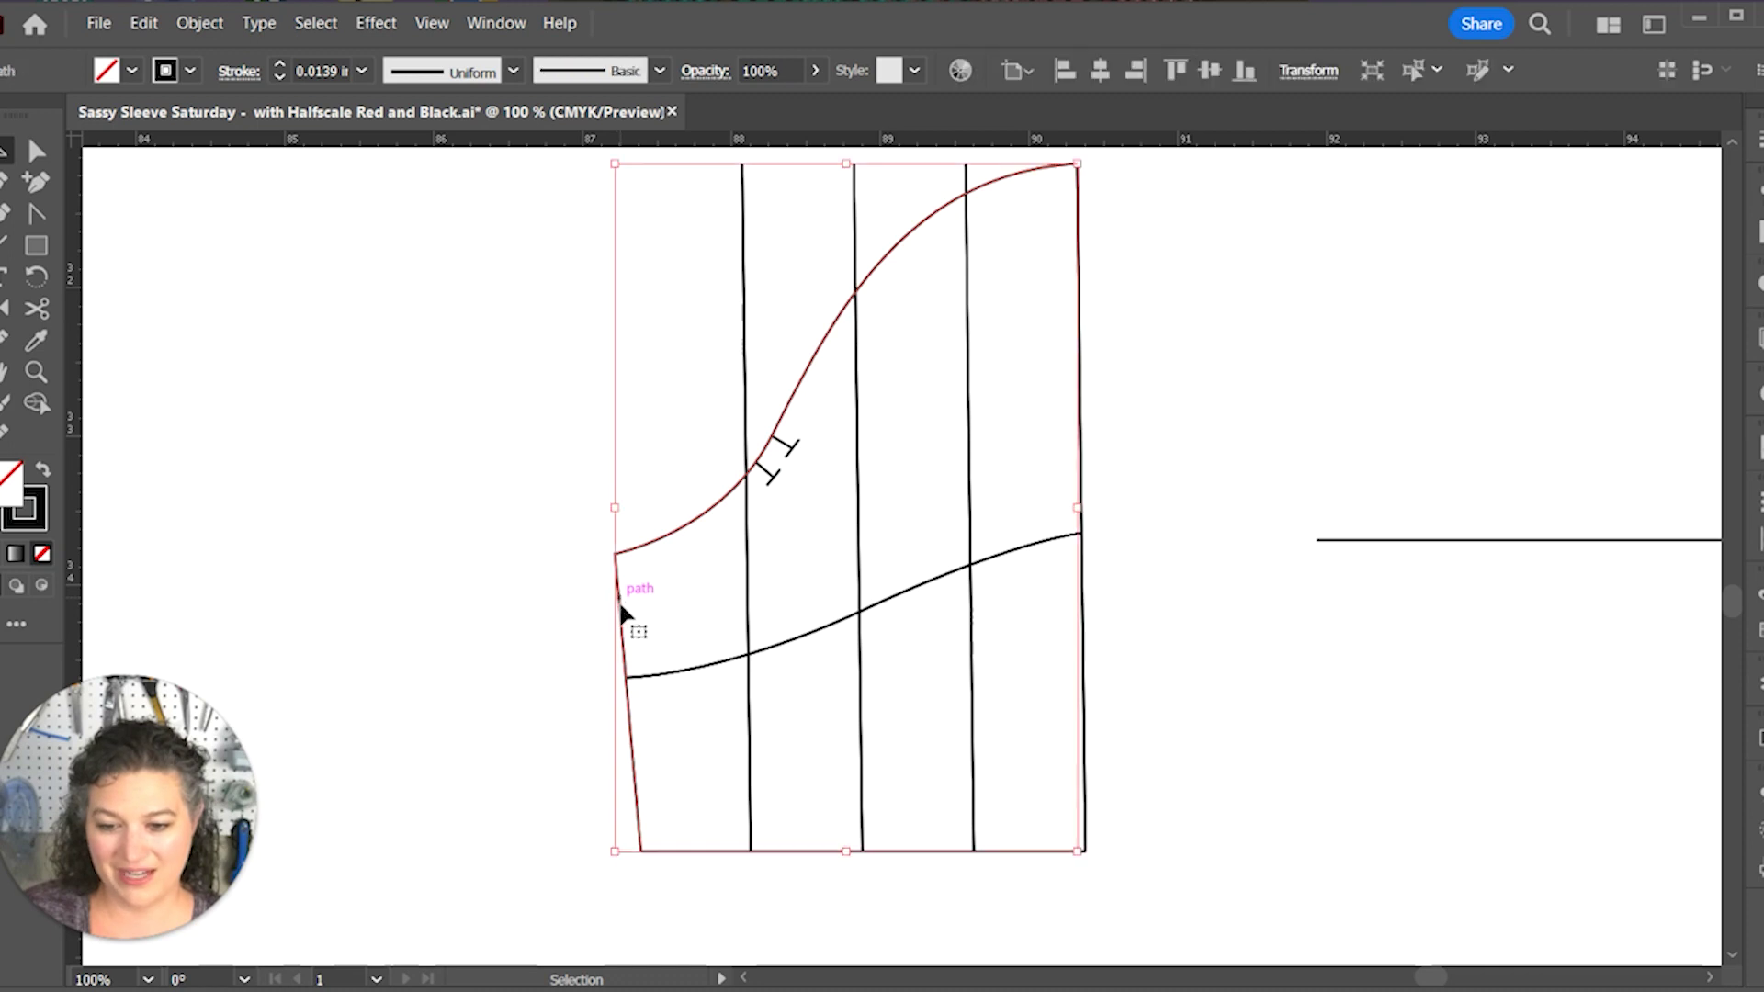
pyautogui.press('c')
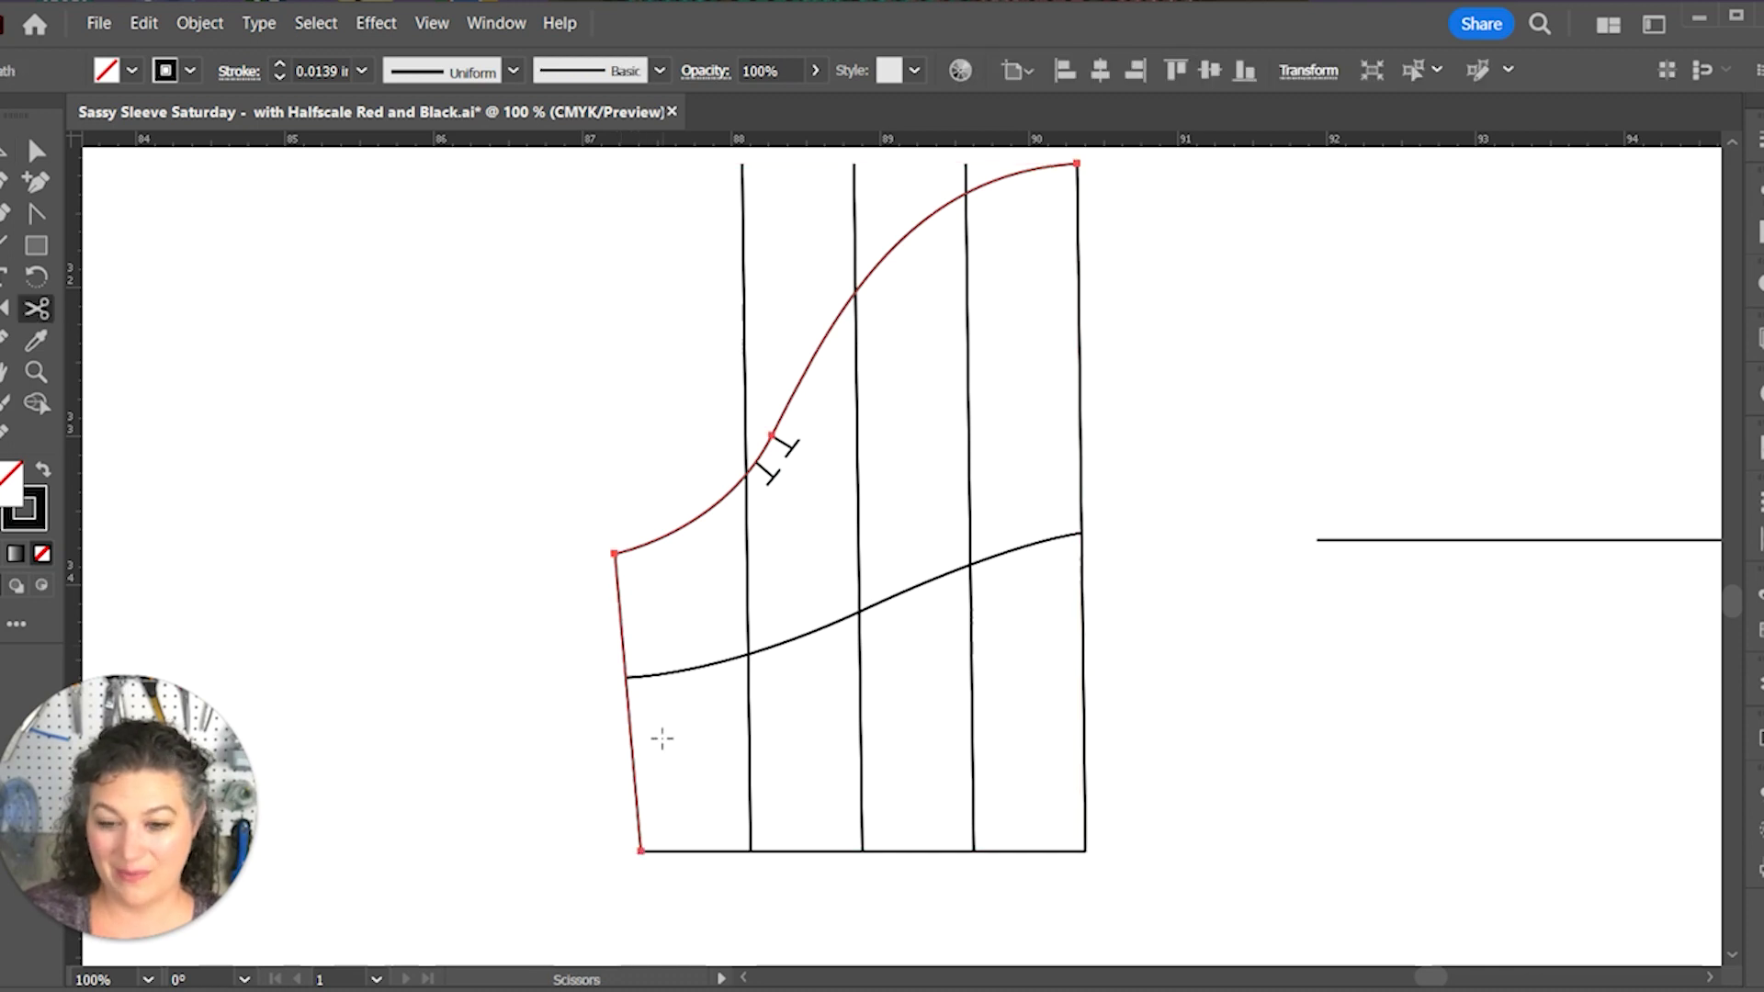
pyautogui.click(625, 677)
pyautogui.press('v')
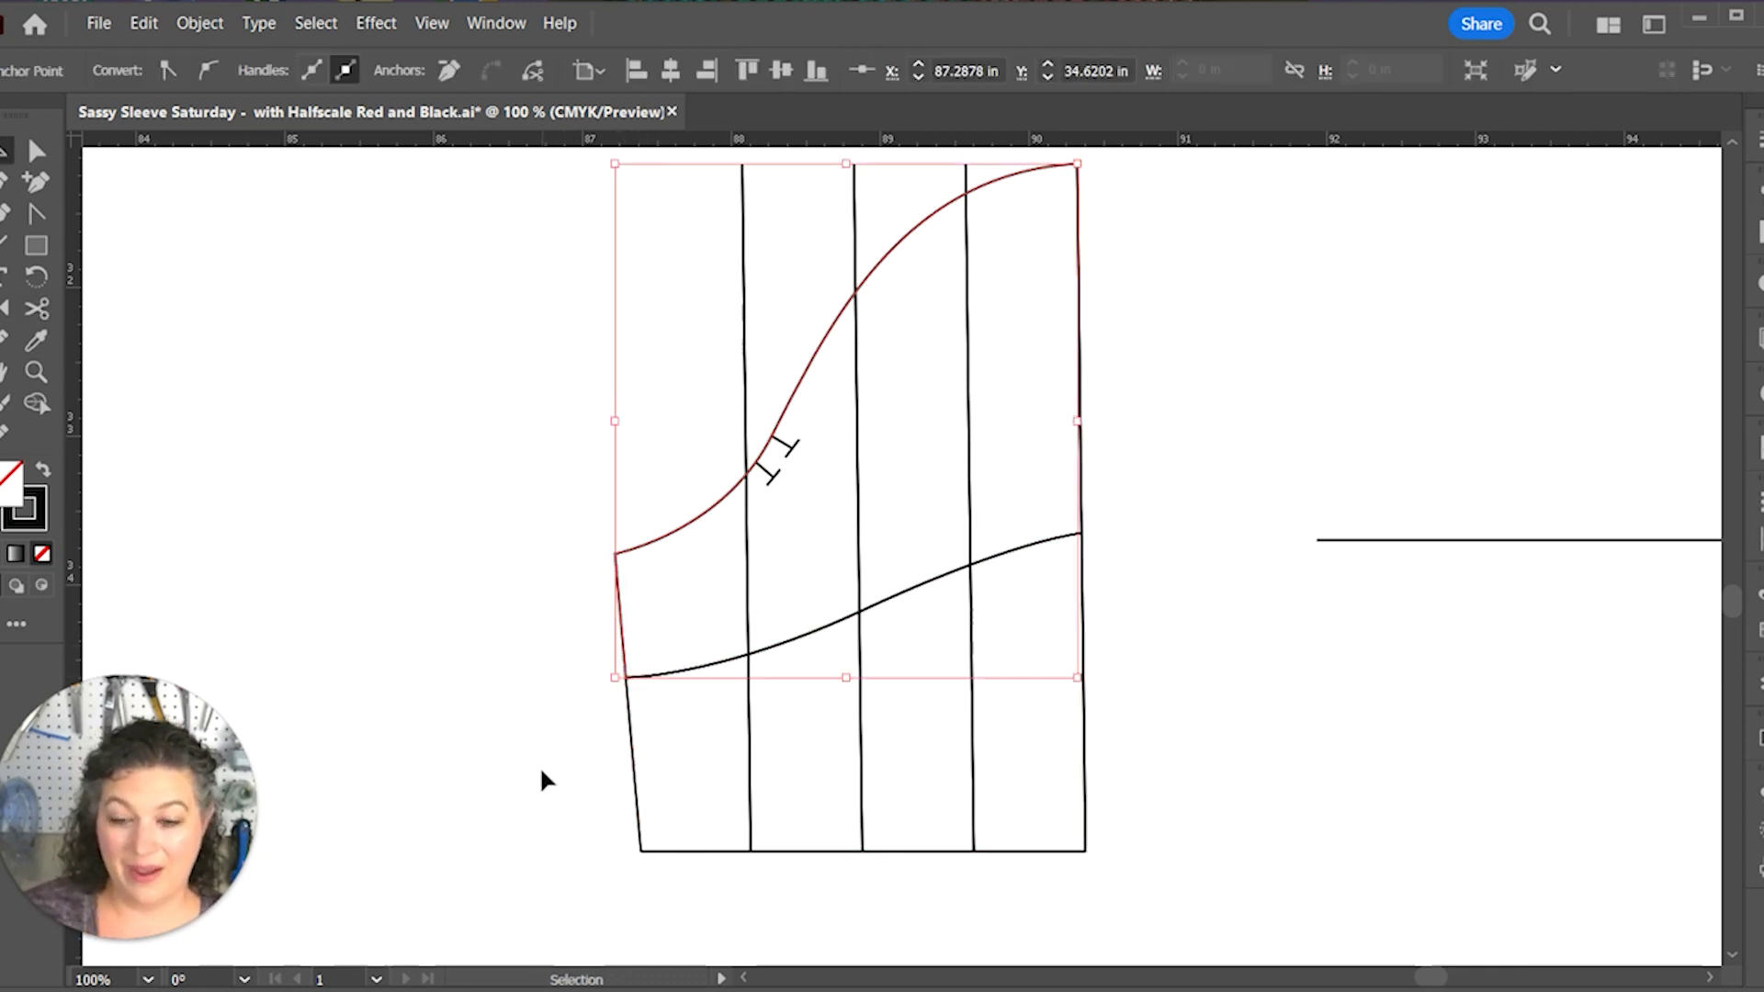
# Step: Select the four vertical lines, the sleeve cap outline with notches and the style line, and move this upper section well clear of the lower section
pyautogui.click(545, 760)
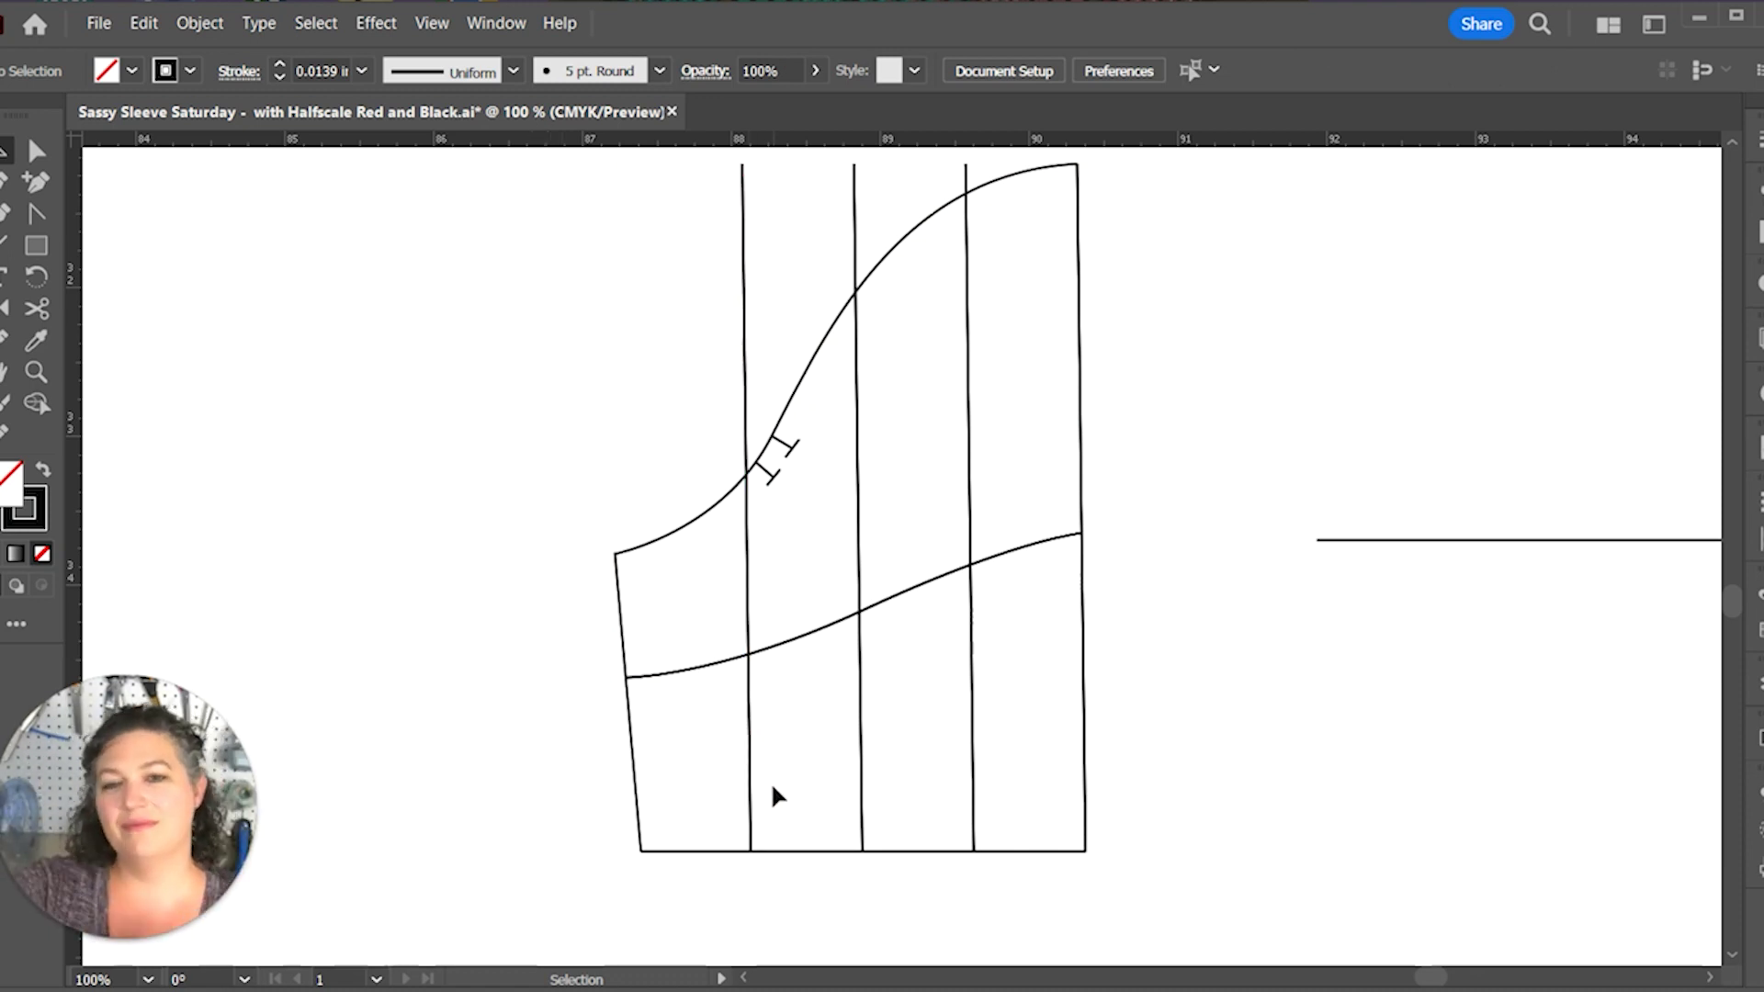
pyautogui.click(745, 246)
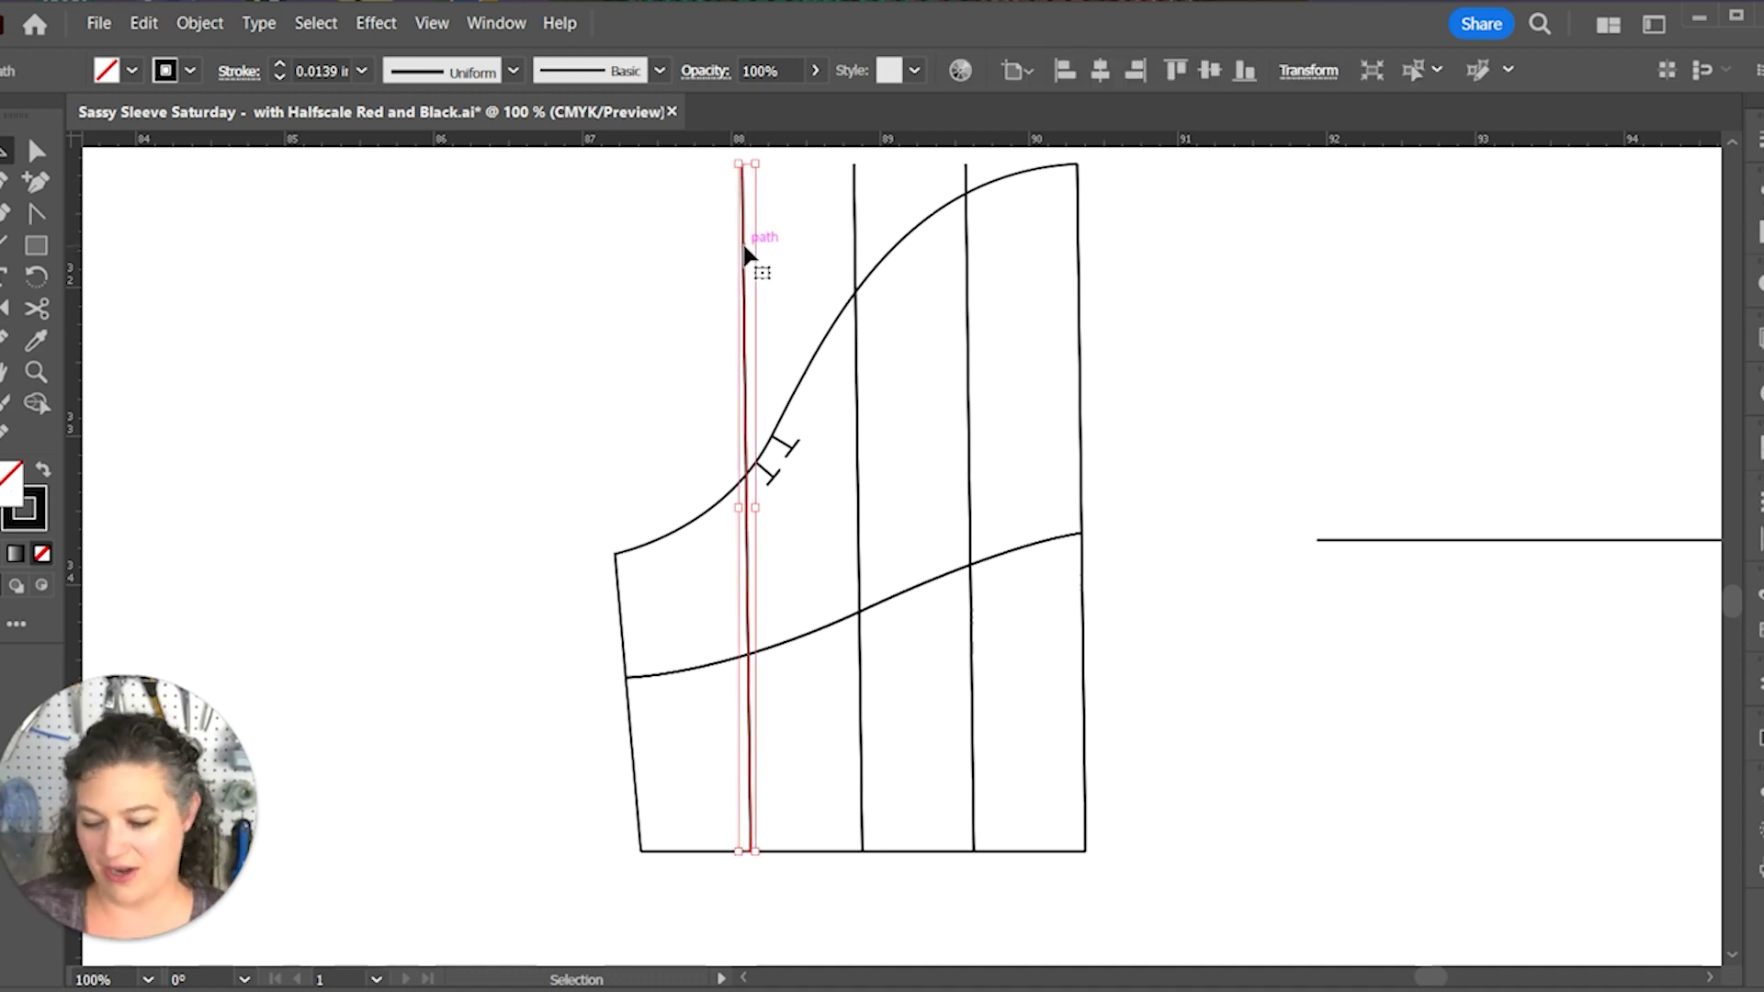
pyautogui.keyDown('shift'); pyautogui.click(855, 213); pyautogui.keyUp('shift')
pyautogui.keyDown('shift'); pyautogui.click(967, 221); pyautogui.keyUp('shift')
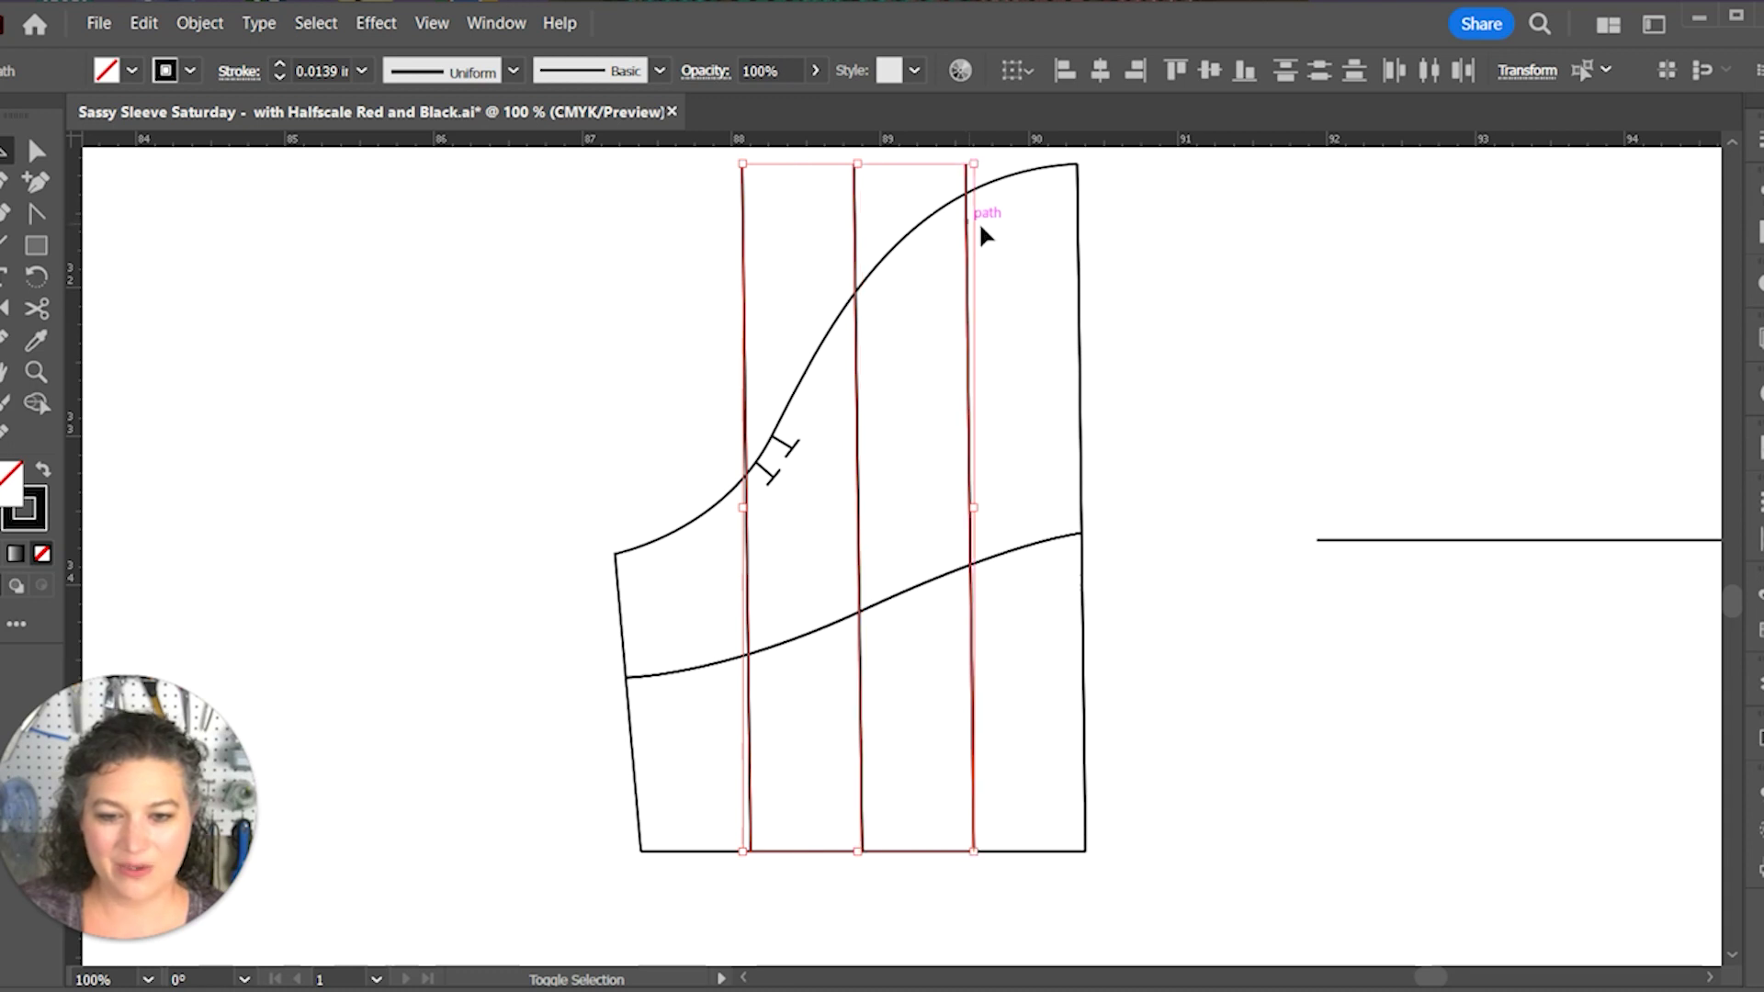
pyautogui.keyDown('shift'); pyautogui.click(1080, 298); pyautogui.keyUp('shift')
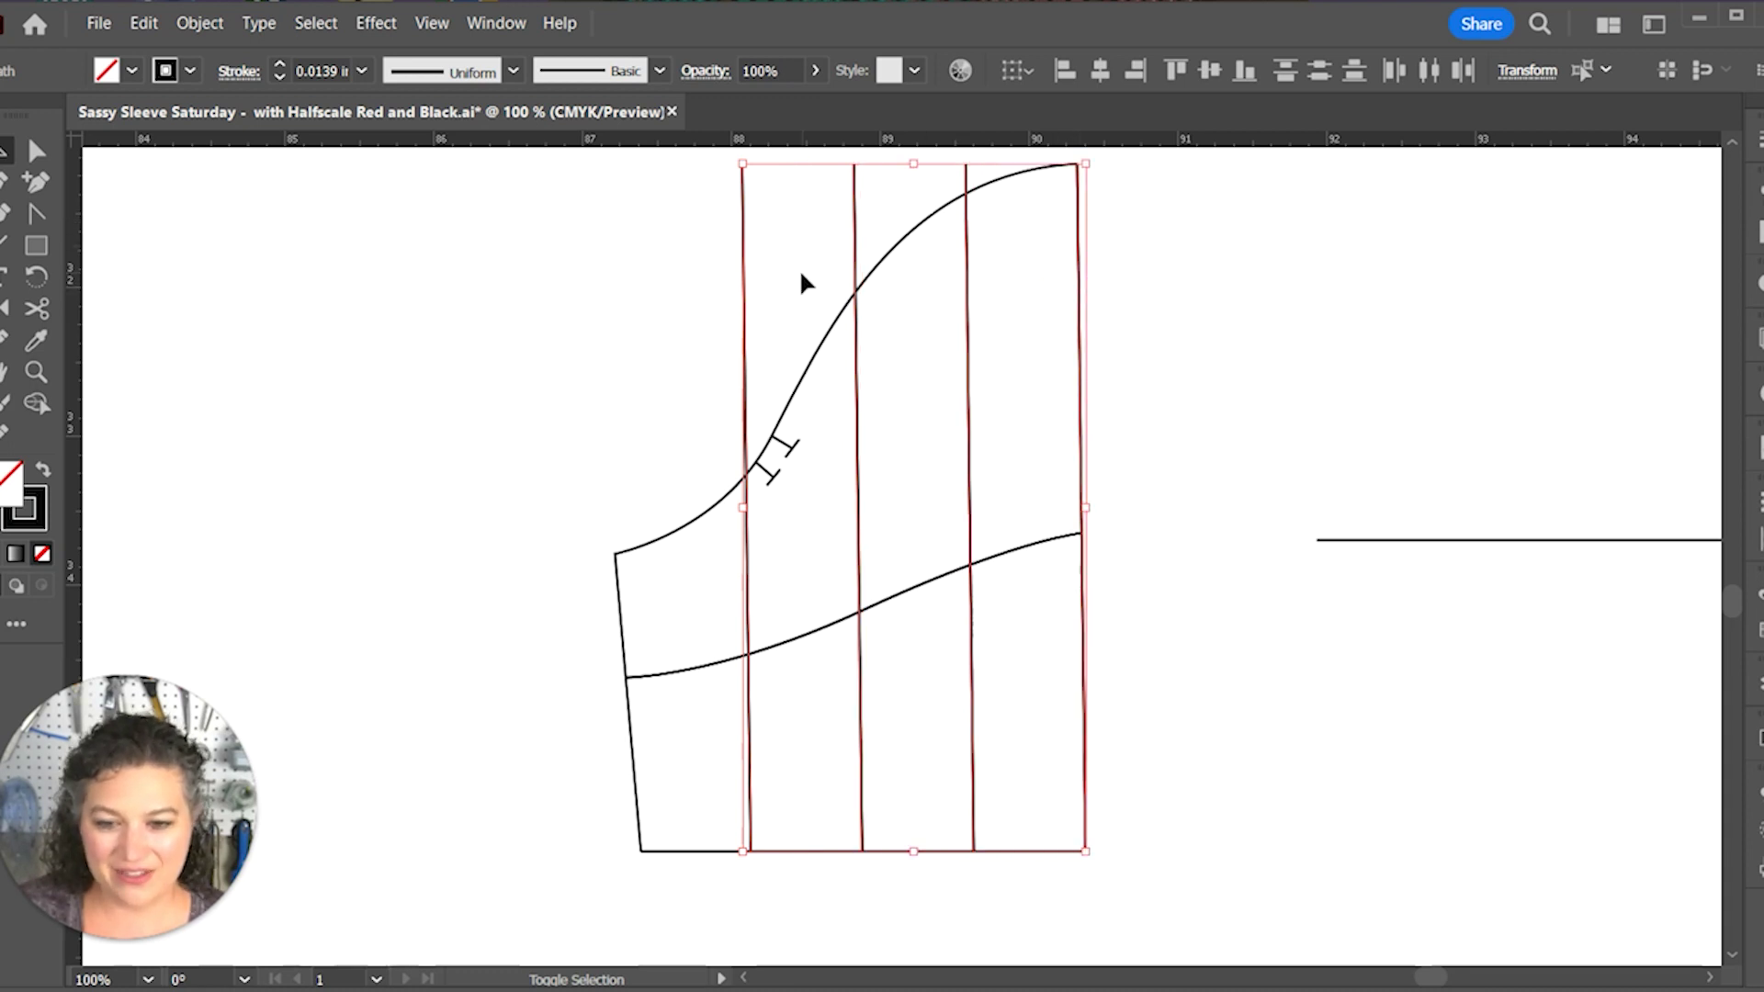
pyautogui.keyDown('shift'); pyautogui.click(757, 521); pyautogui.keyUp('shift')
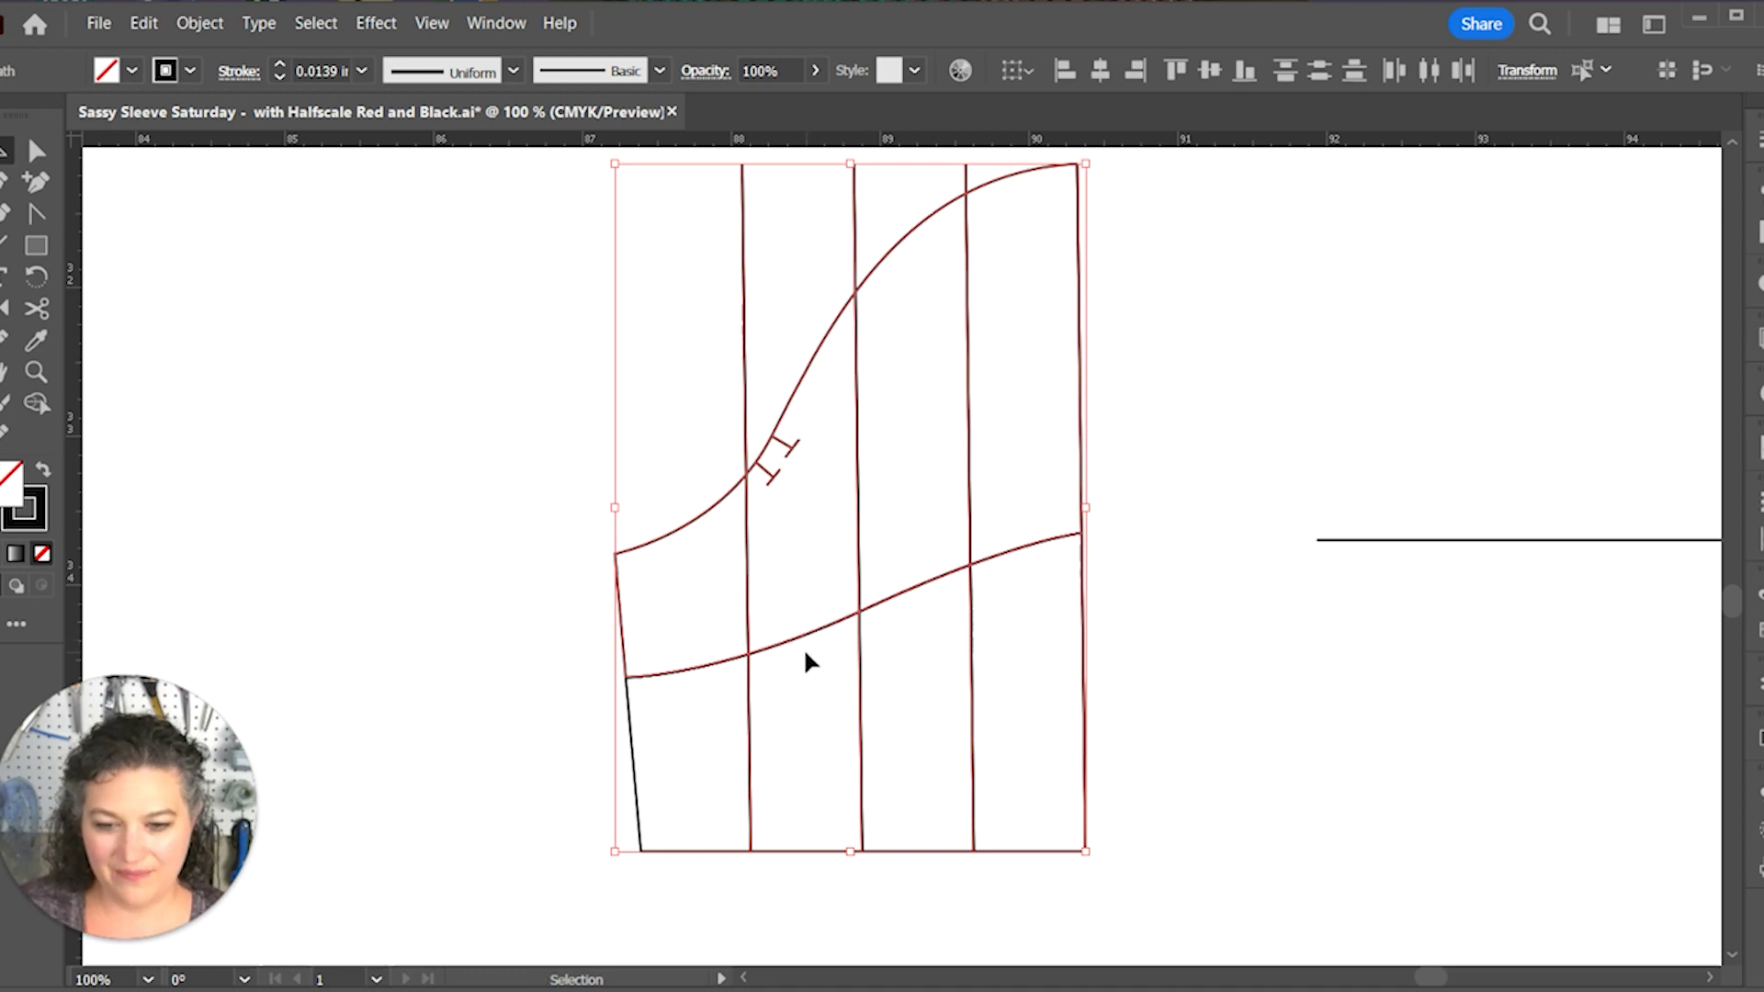
pyautogui.moveTo(818, 630); pyautogui.dragTo(169, 628)
pyautogui.hscroll(-5, 441, 618)
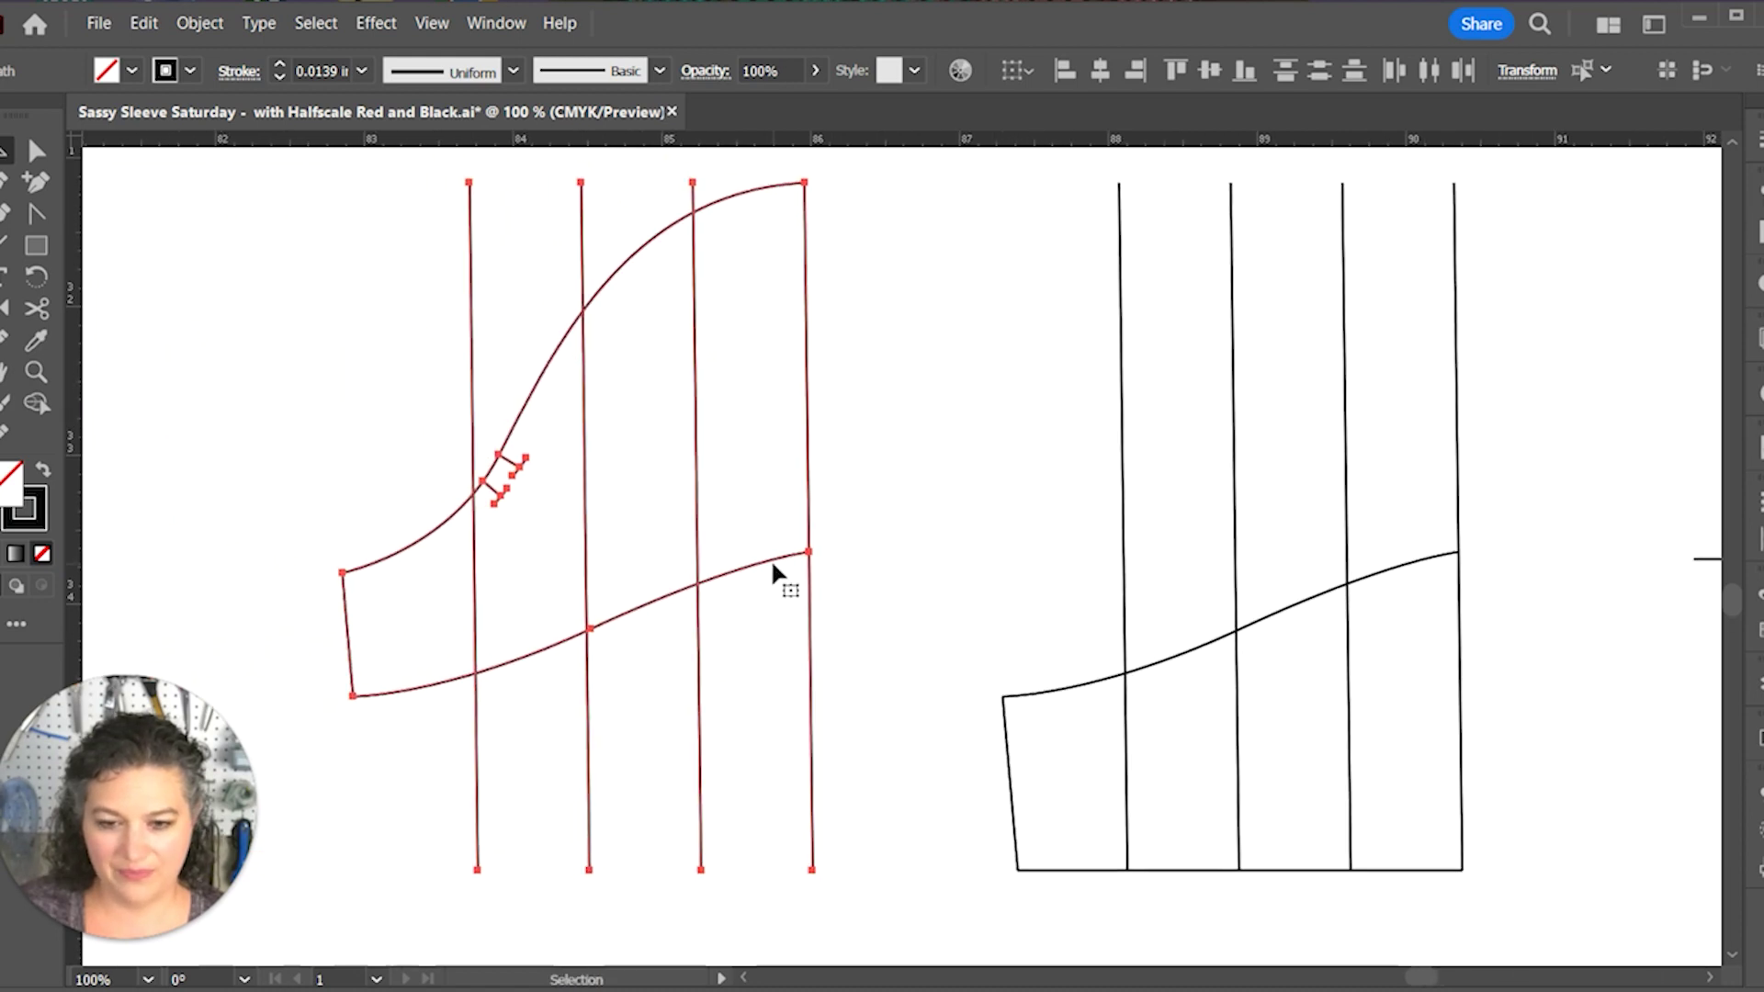
pyautogui.moveTo(768, 569); pyautogui.dragTo(626, 571)
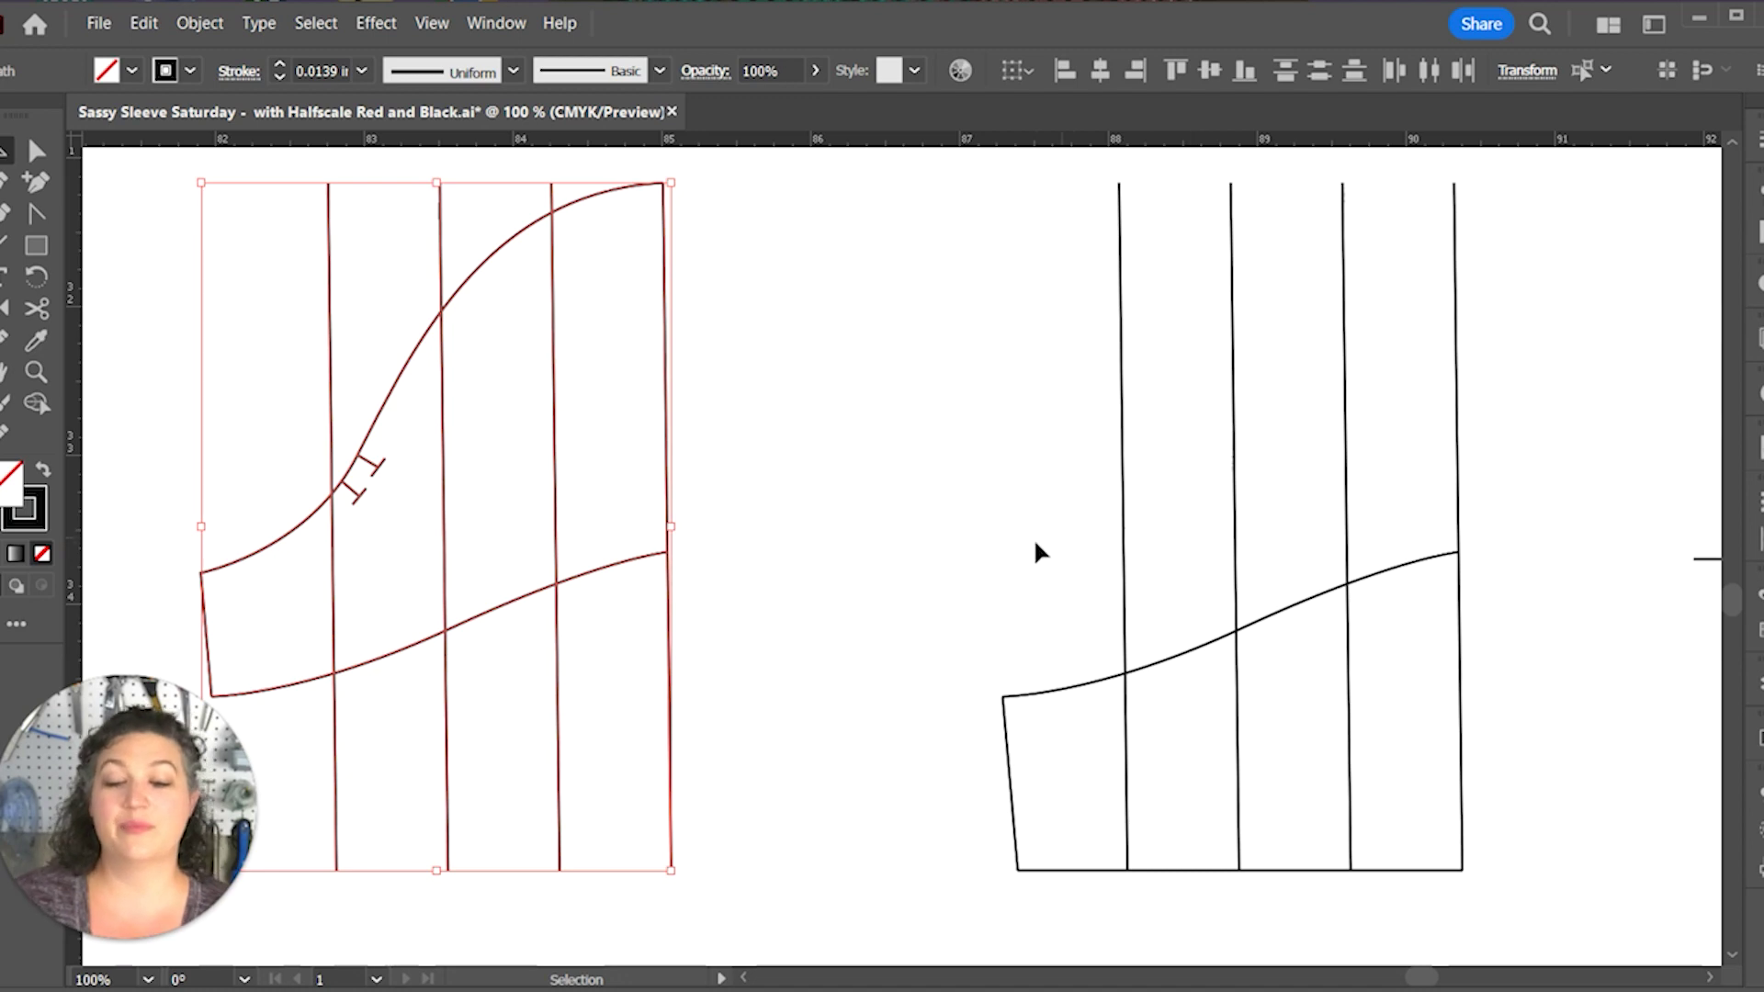
pyautogui.click(924, 547)
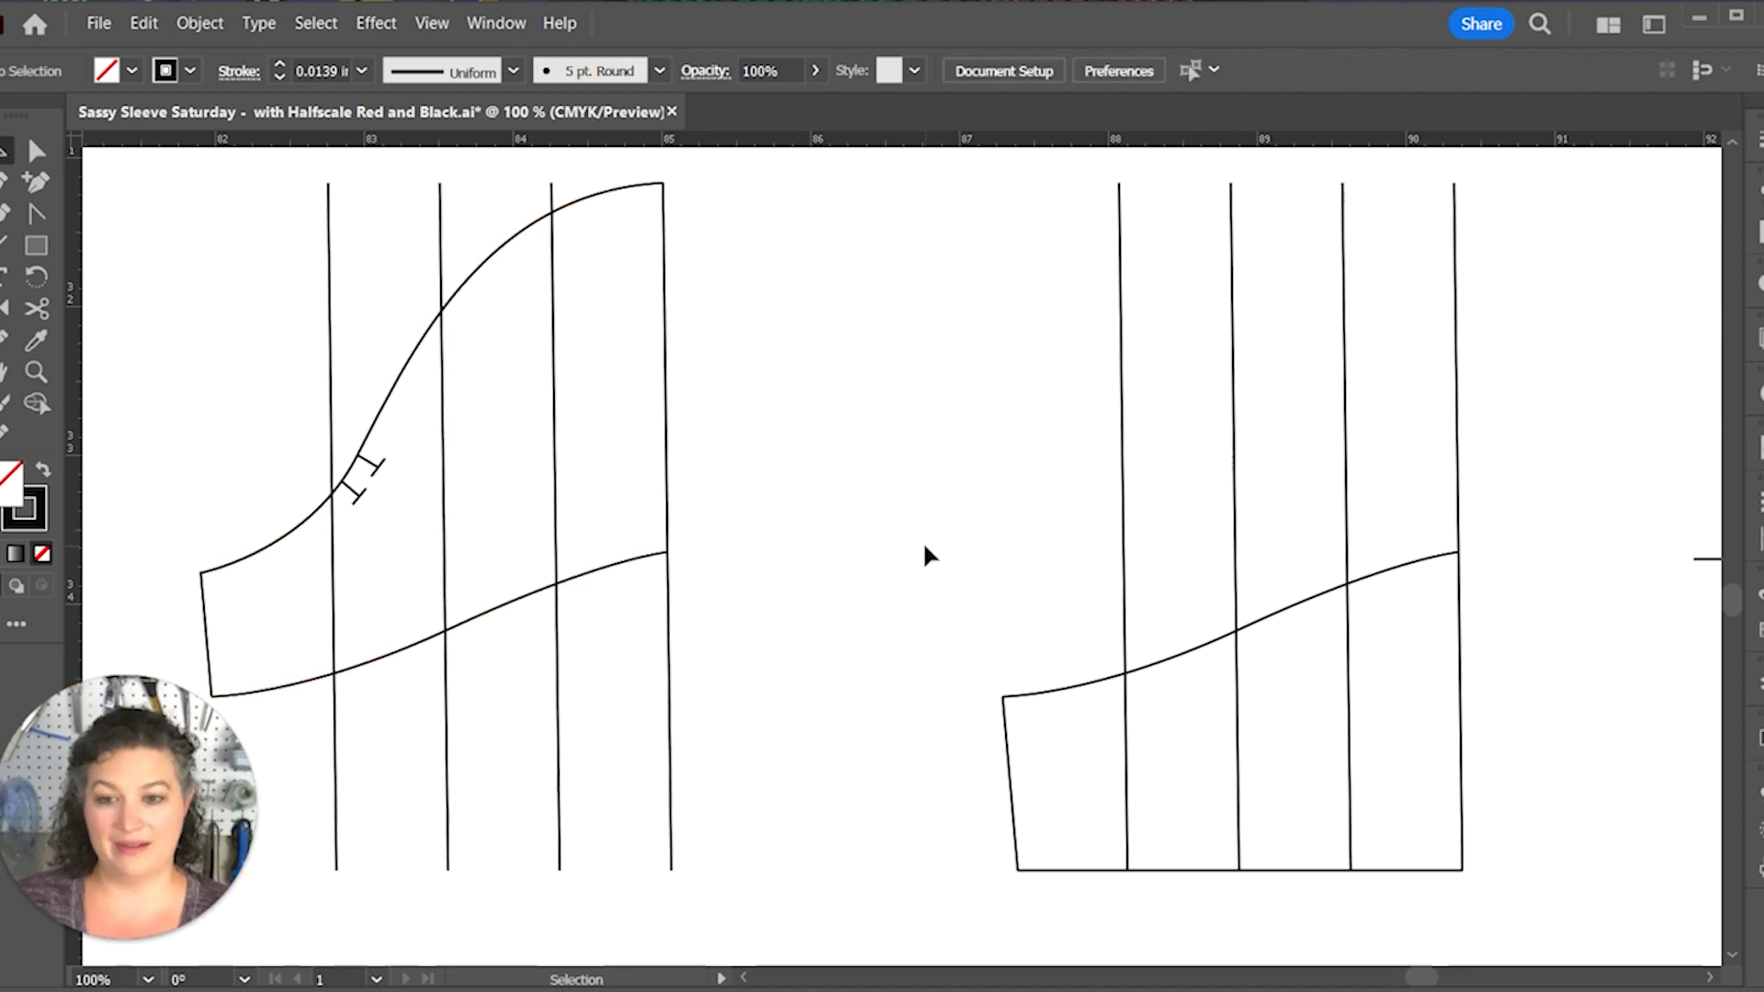
# Step: Shorten the upper section's third vertical line from the side seam so its lower end stops at the style line
pyautogui.click(561, 864)
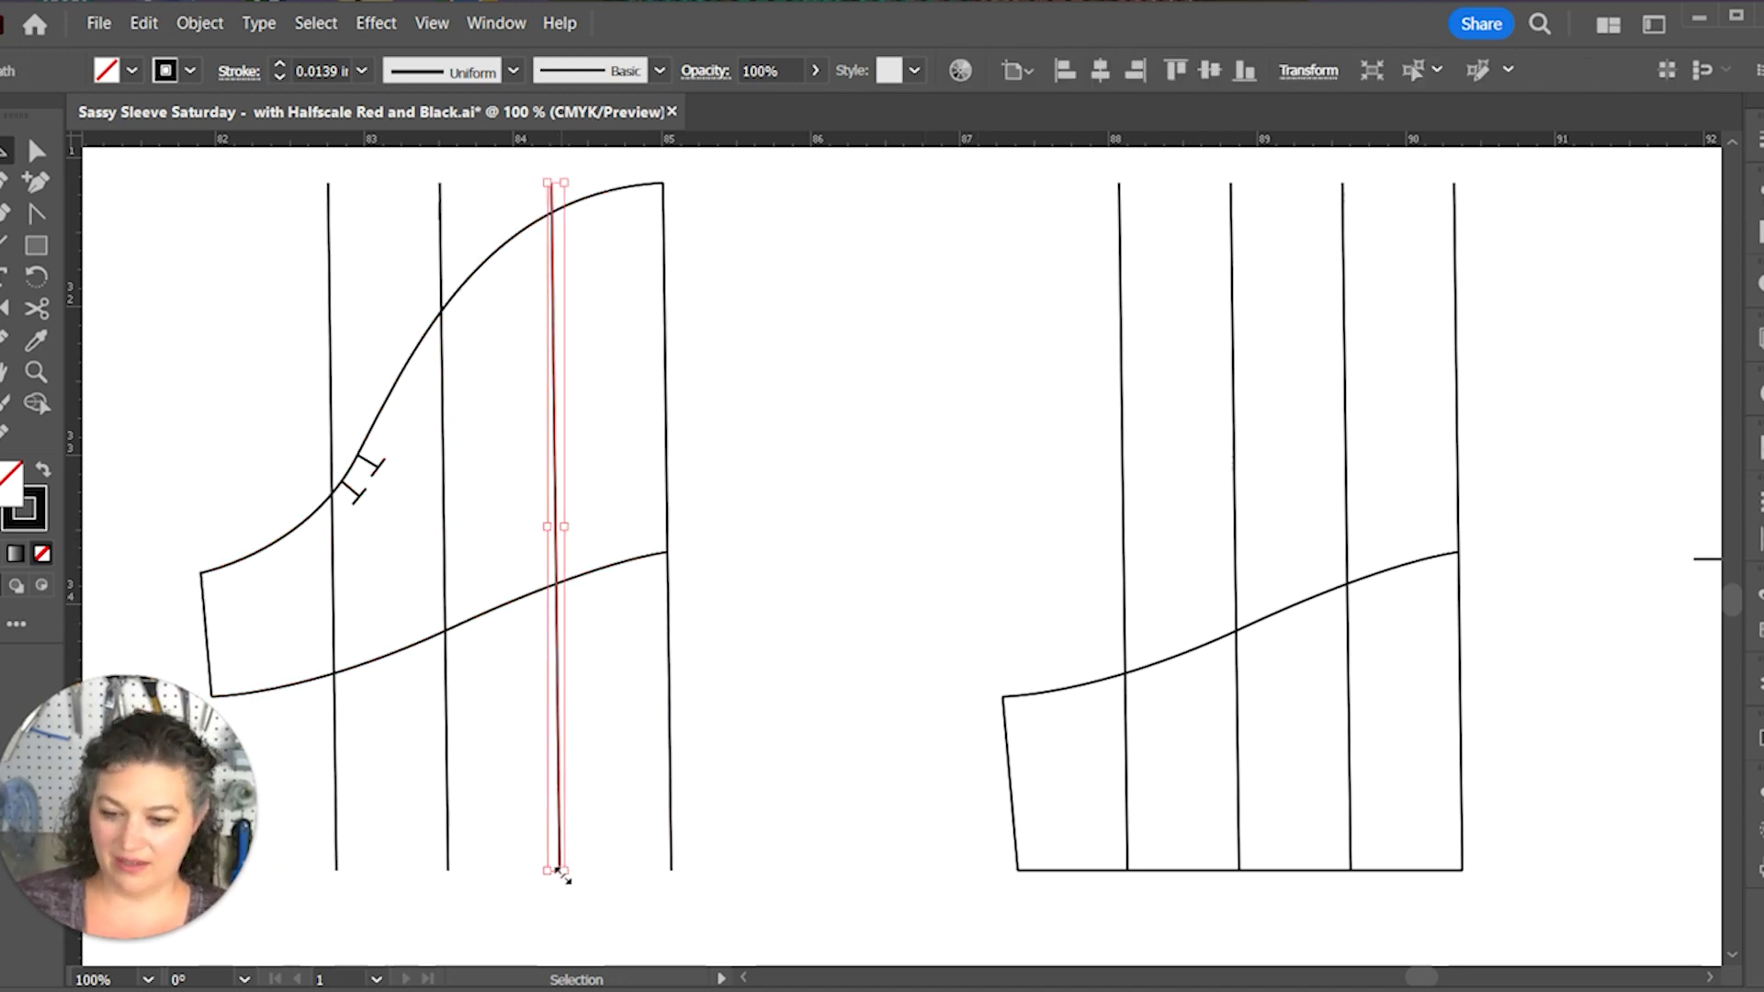
pyautogui.moveTo(555, 870); pyautogui.dragTo(564, 586)
# Step: Try shortening the upper section's centre edge line and second vertical line by resizing their bounding boxes, and undo the last resize
pyautogui.click(667, 792)
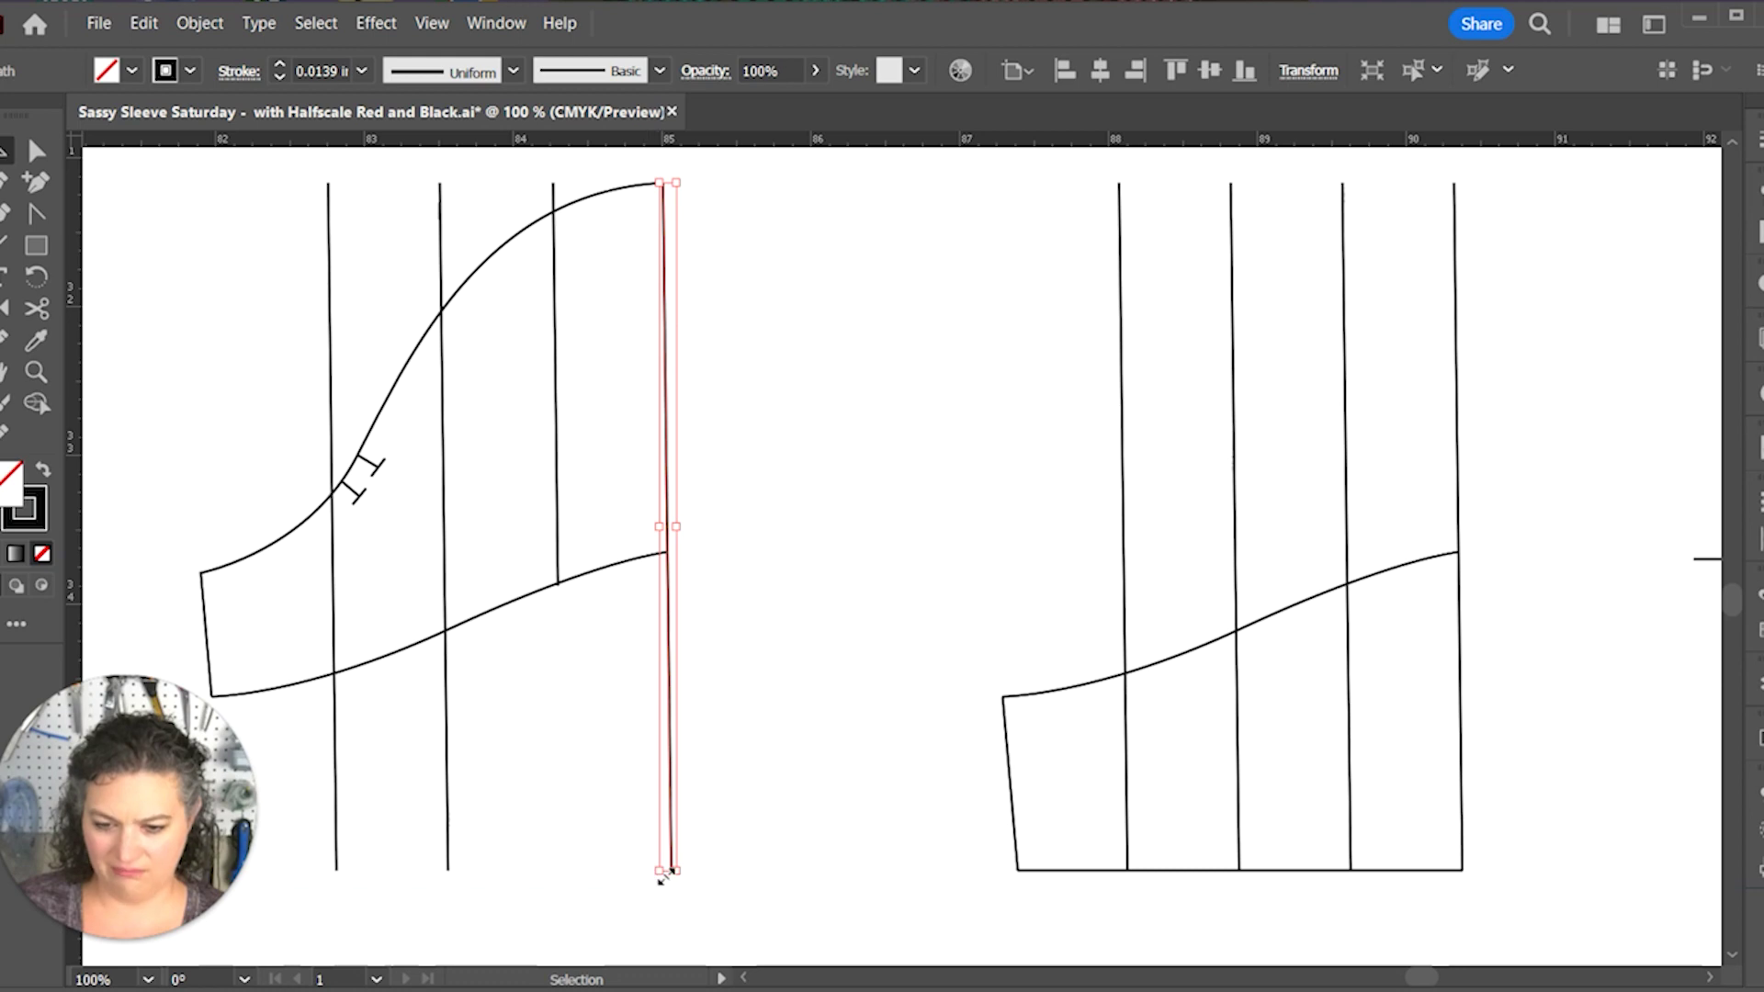
pyautogui.hotkey('ctrl', '=')
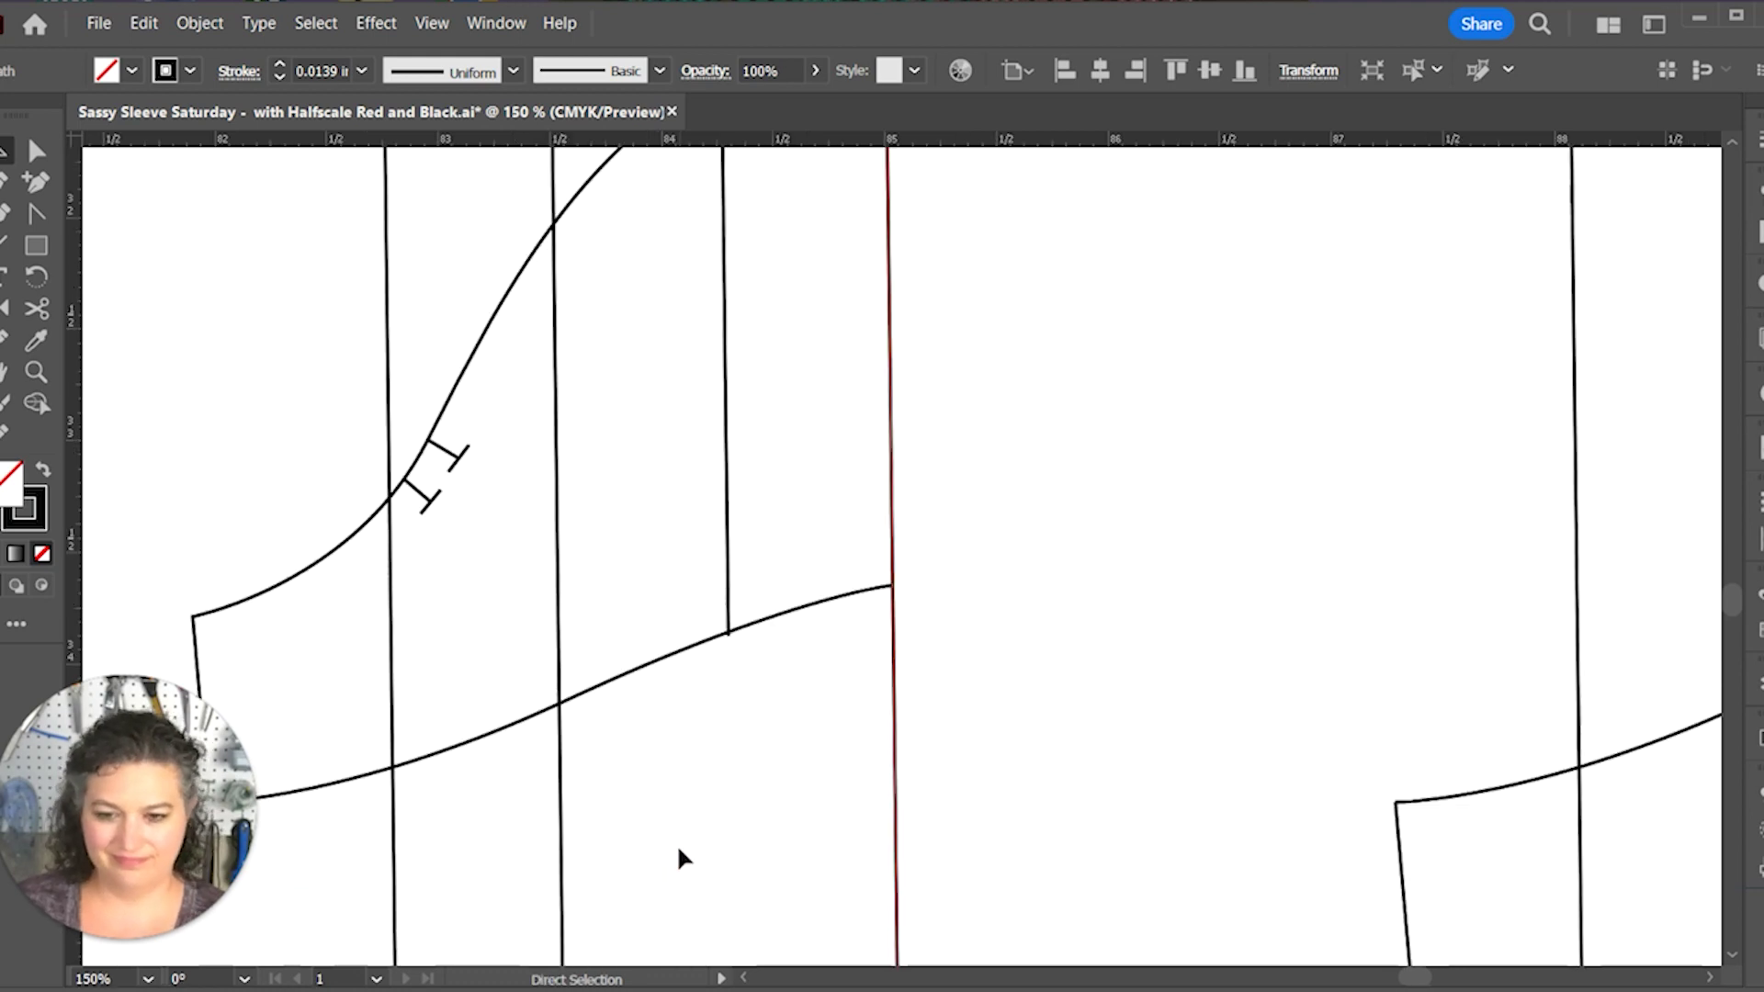
pyautogui.scroll(-3, 750, 787)
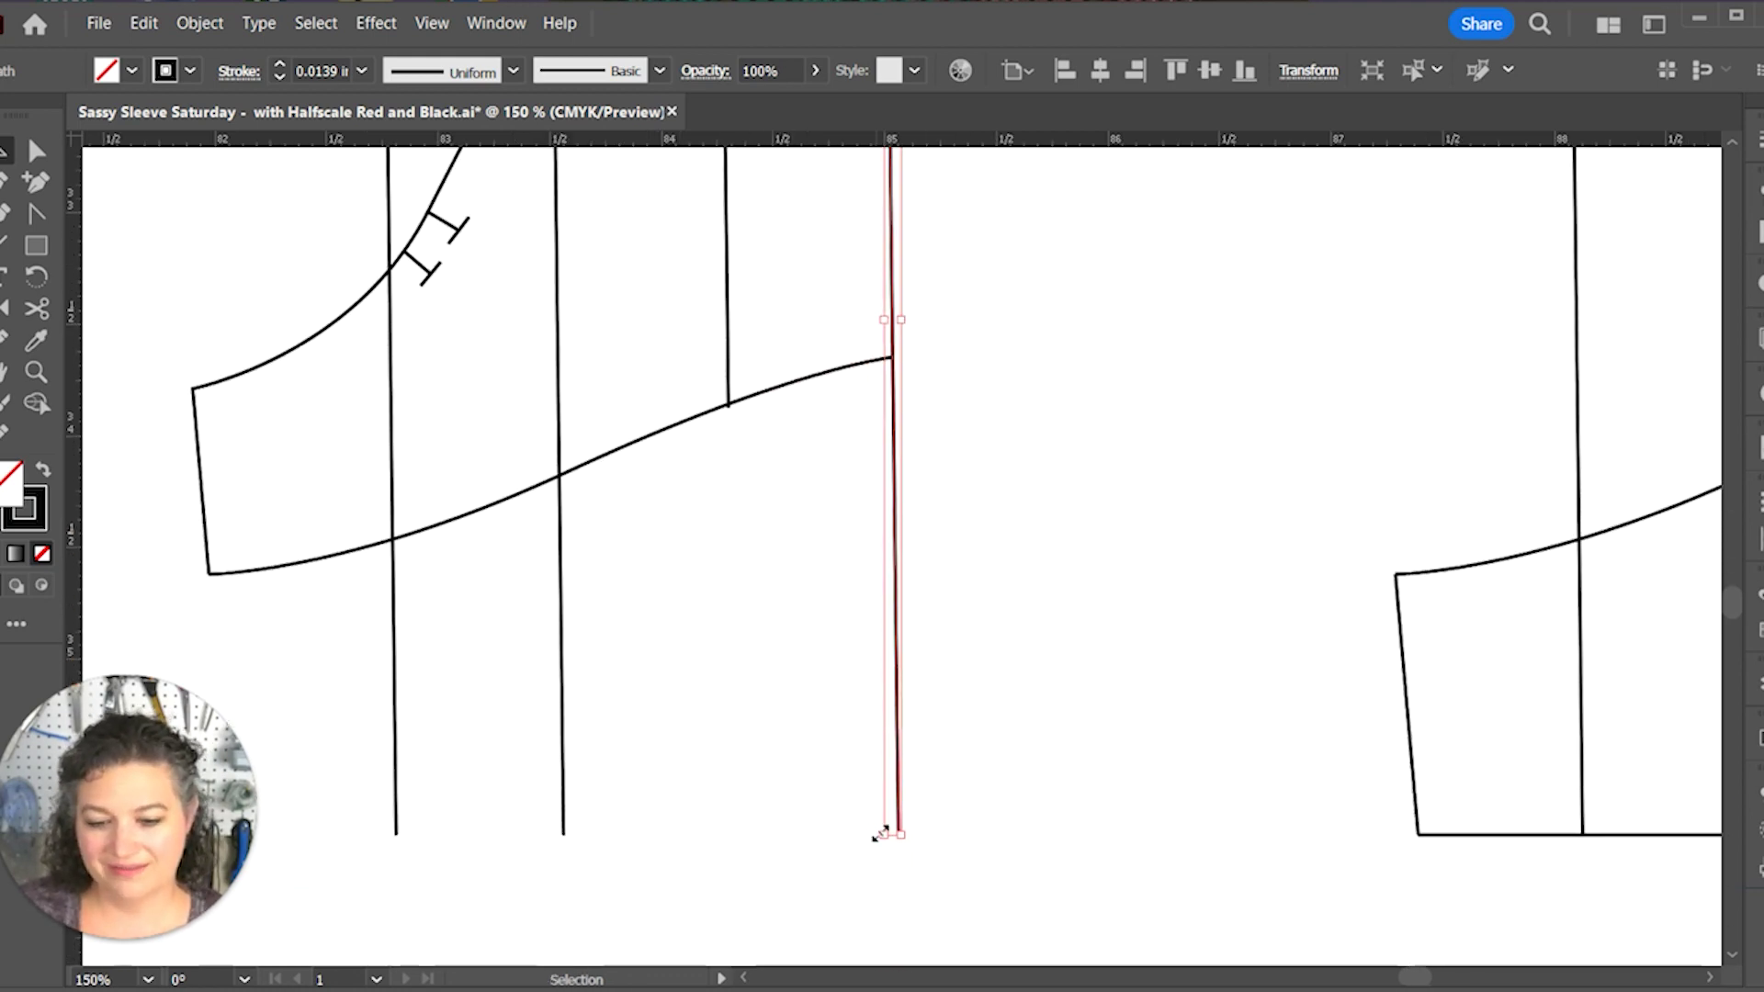
pyautogui.moveTo(899, 837); pyautogui.dragTo(896, 833)
pyautogui.click(1071, 713)
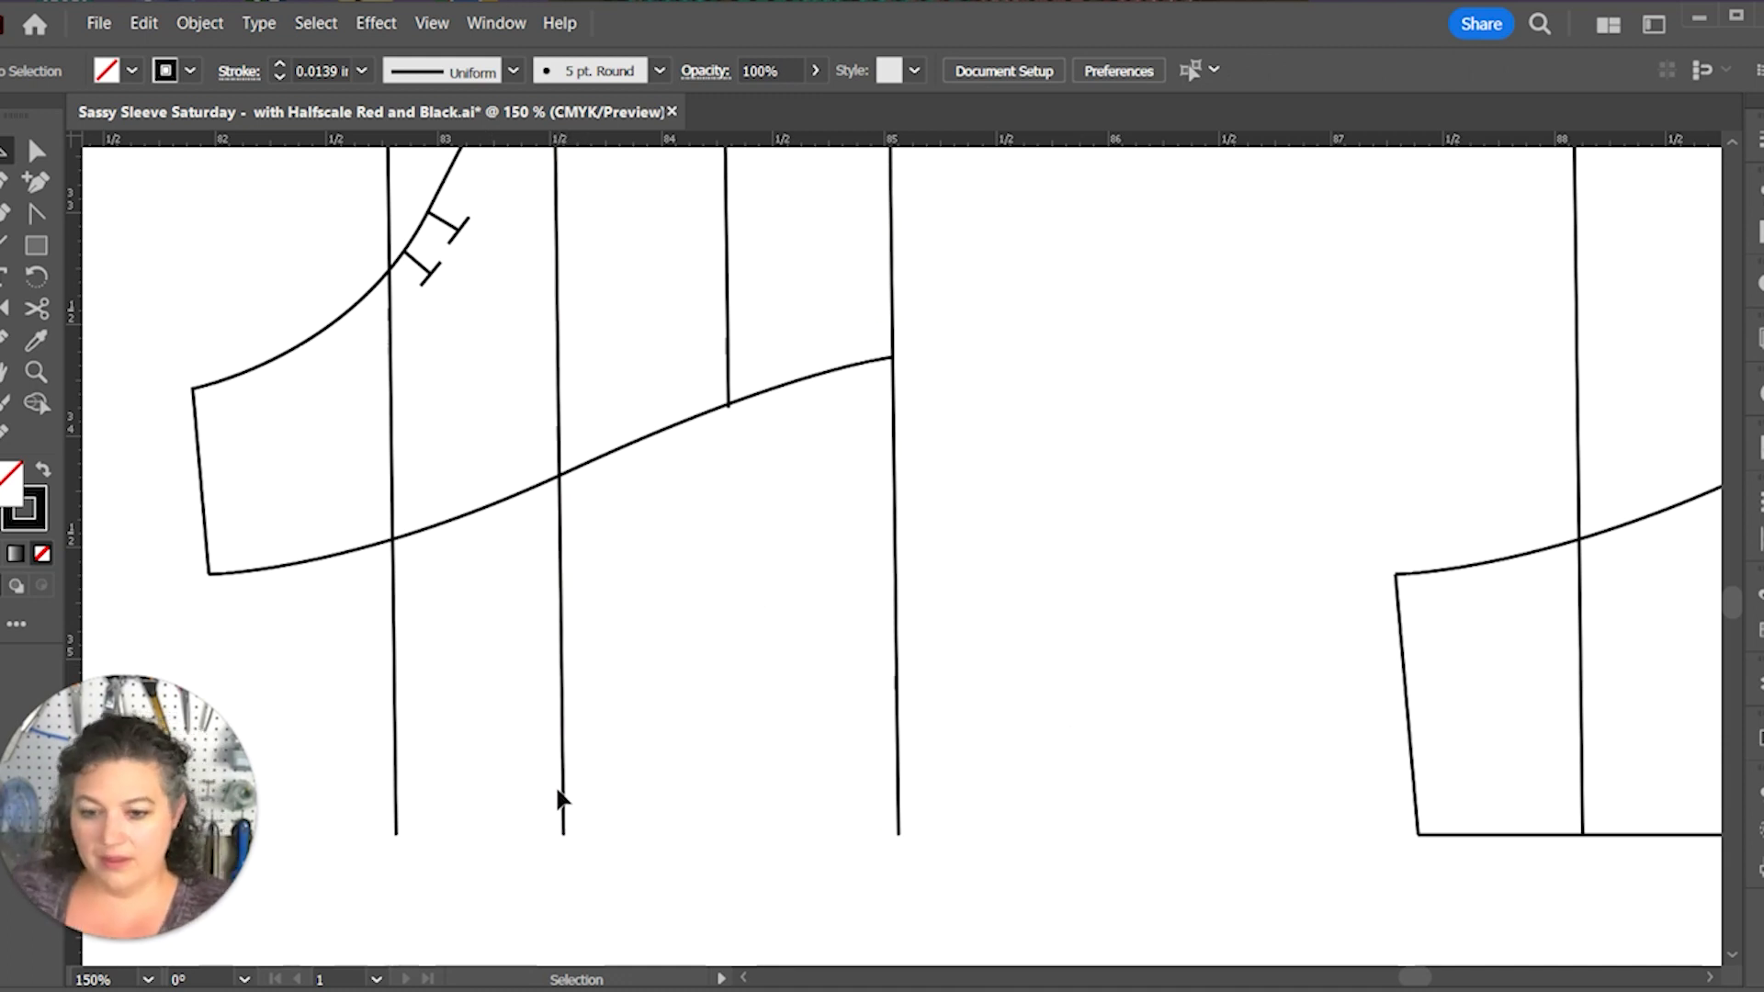
pyautogui.click(562, 814)
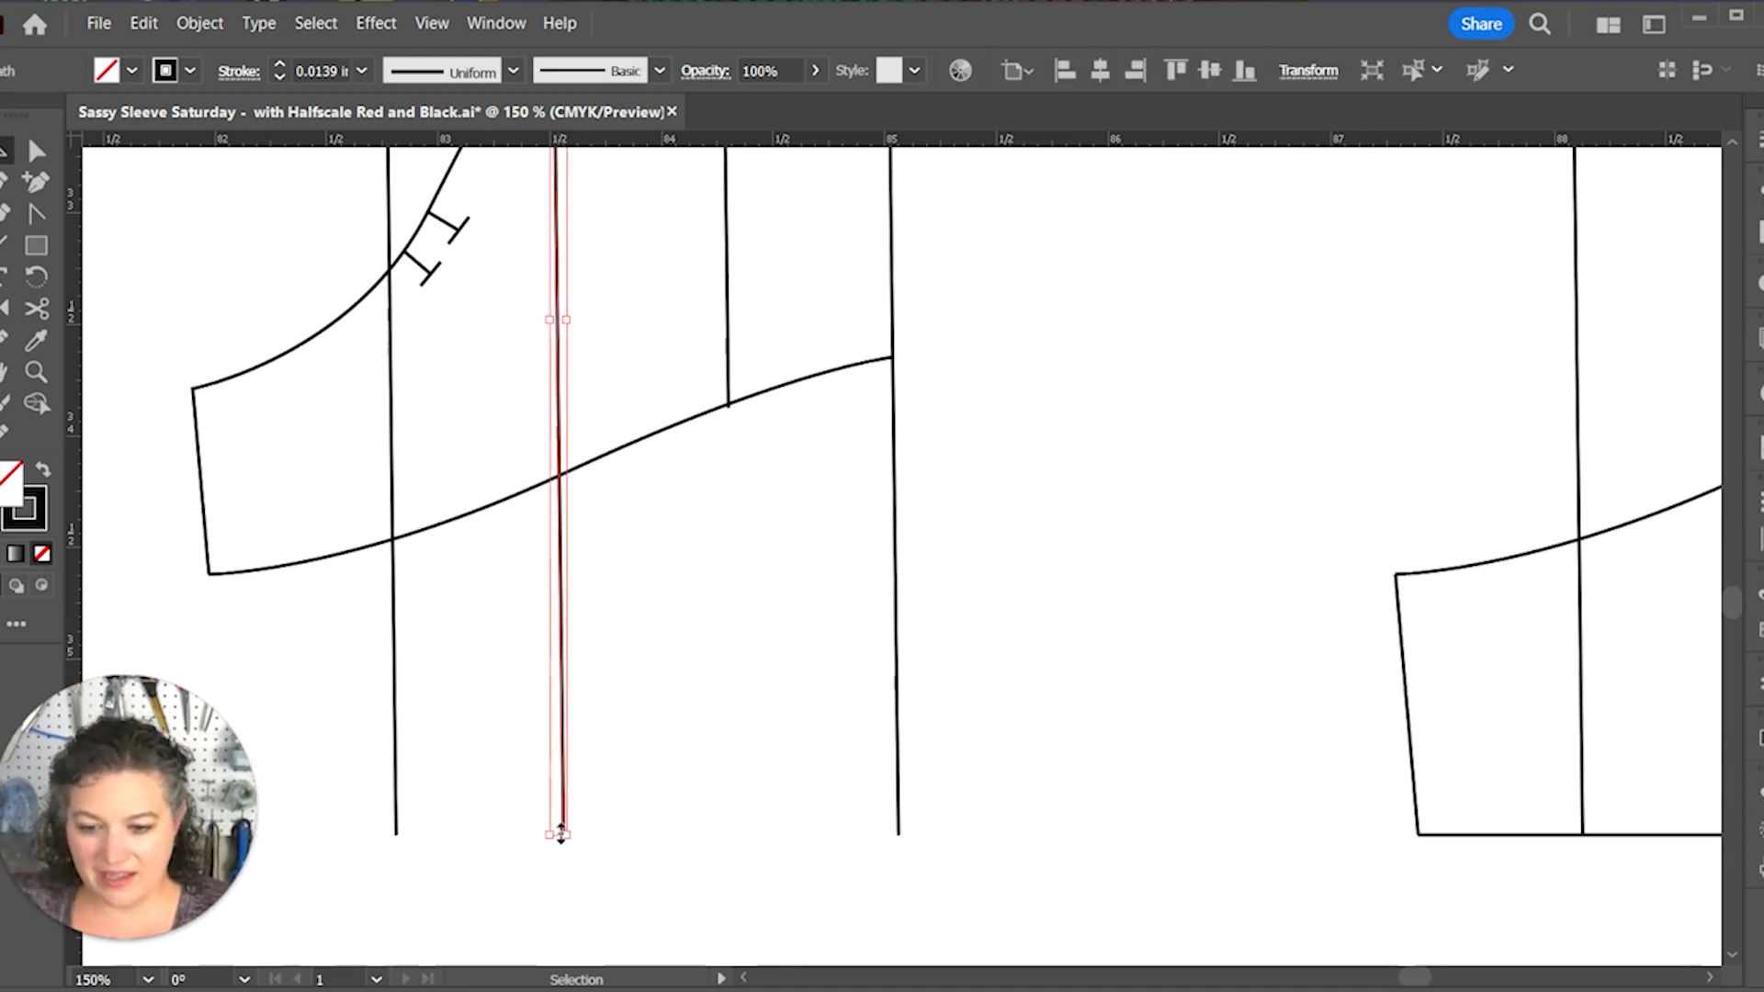
pyautogui.moveTo(562, 835); pyautogui.dragTo(561, 482)
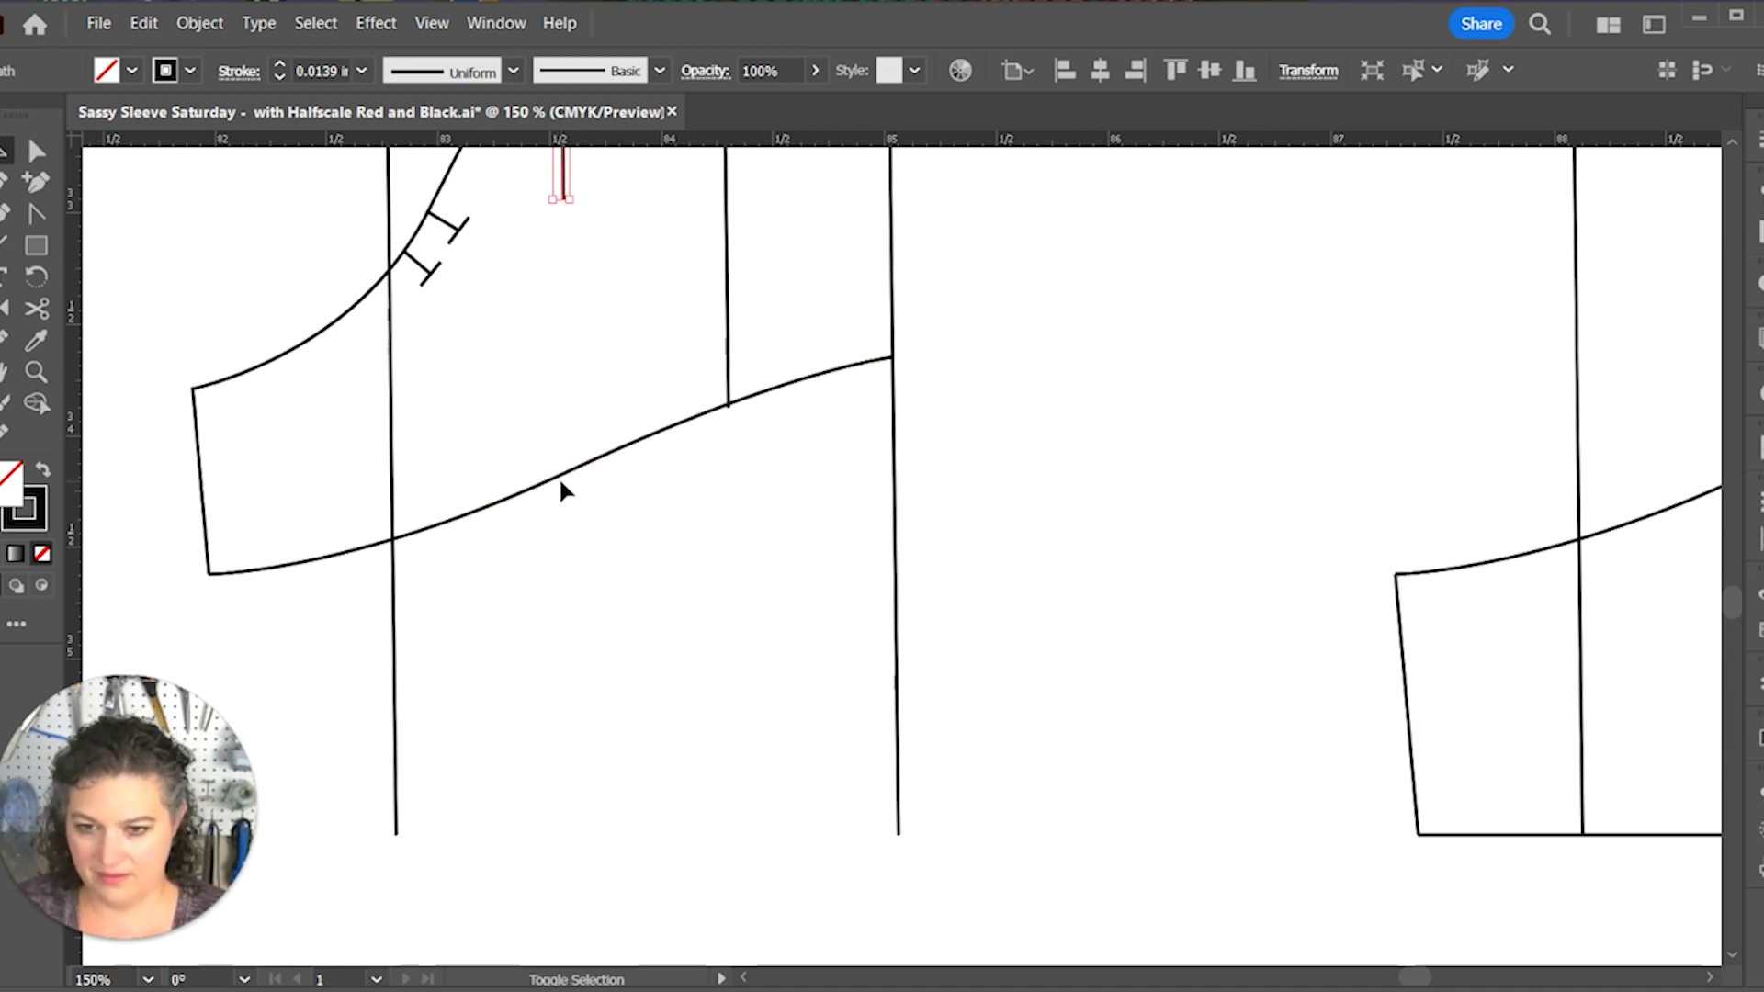
pyautogui.hotkey('ctrl', 'z')
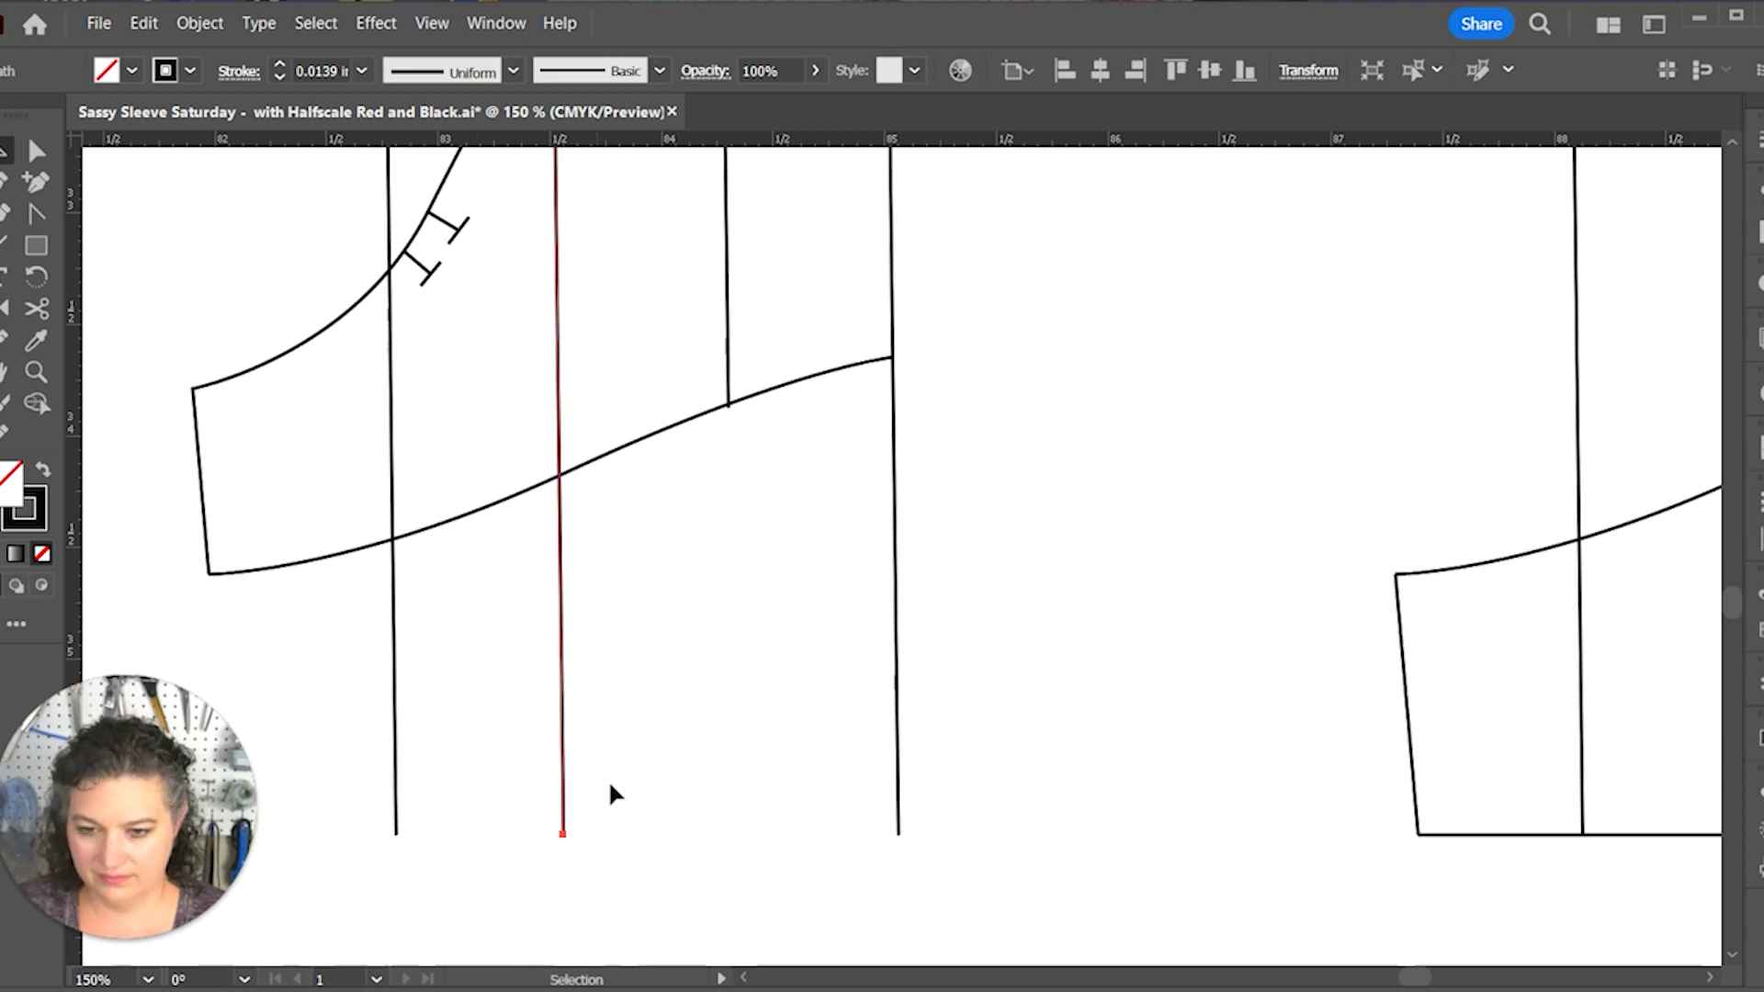
# Step: Move the lower anchors of the upper section's second and first vertical lines up onto the style line with Direct Selection
pyautogui.keyDown('ctrl'); pyautogui.click(564, 834); pyautogui.keyUp('ctrl')
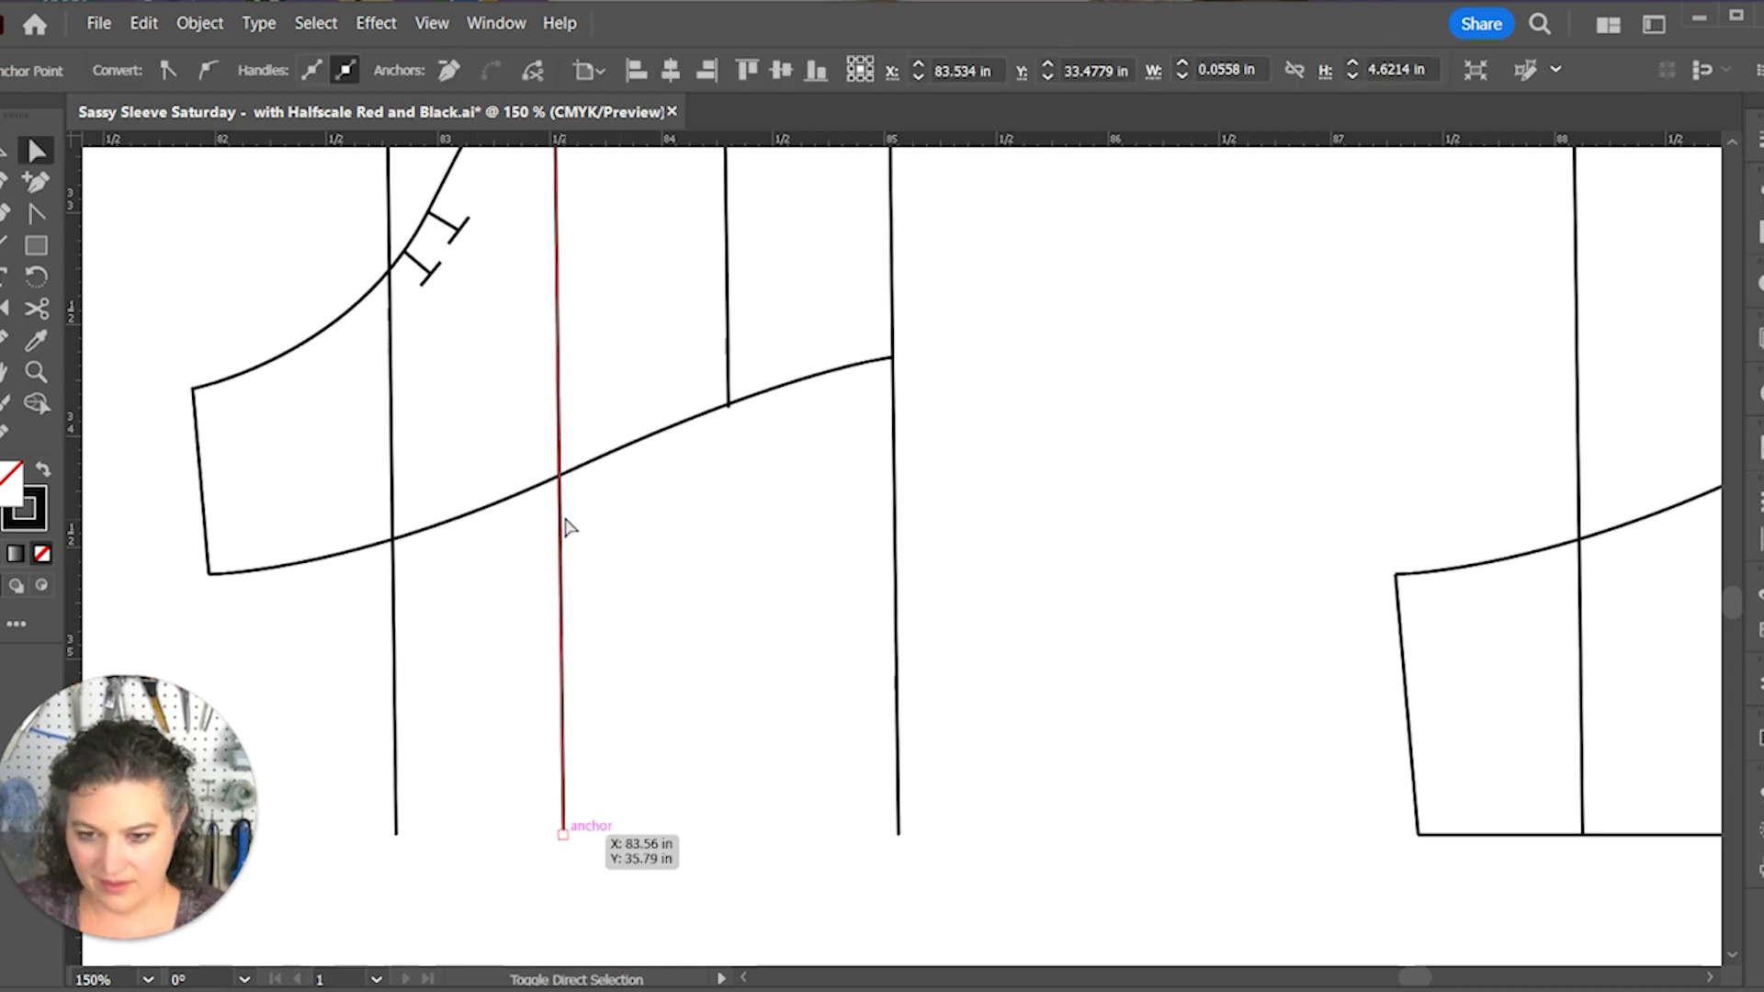
pyautogui.moveTo(564, 834); pyautogui.dragTo(564, 473)
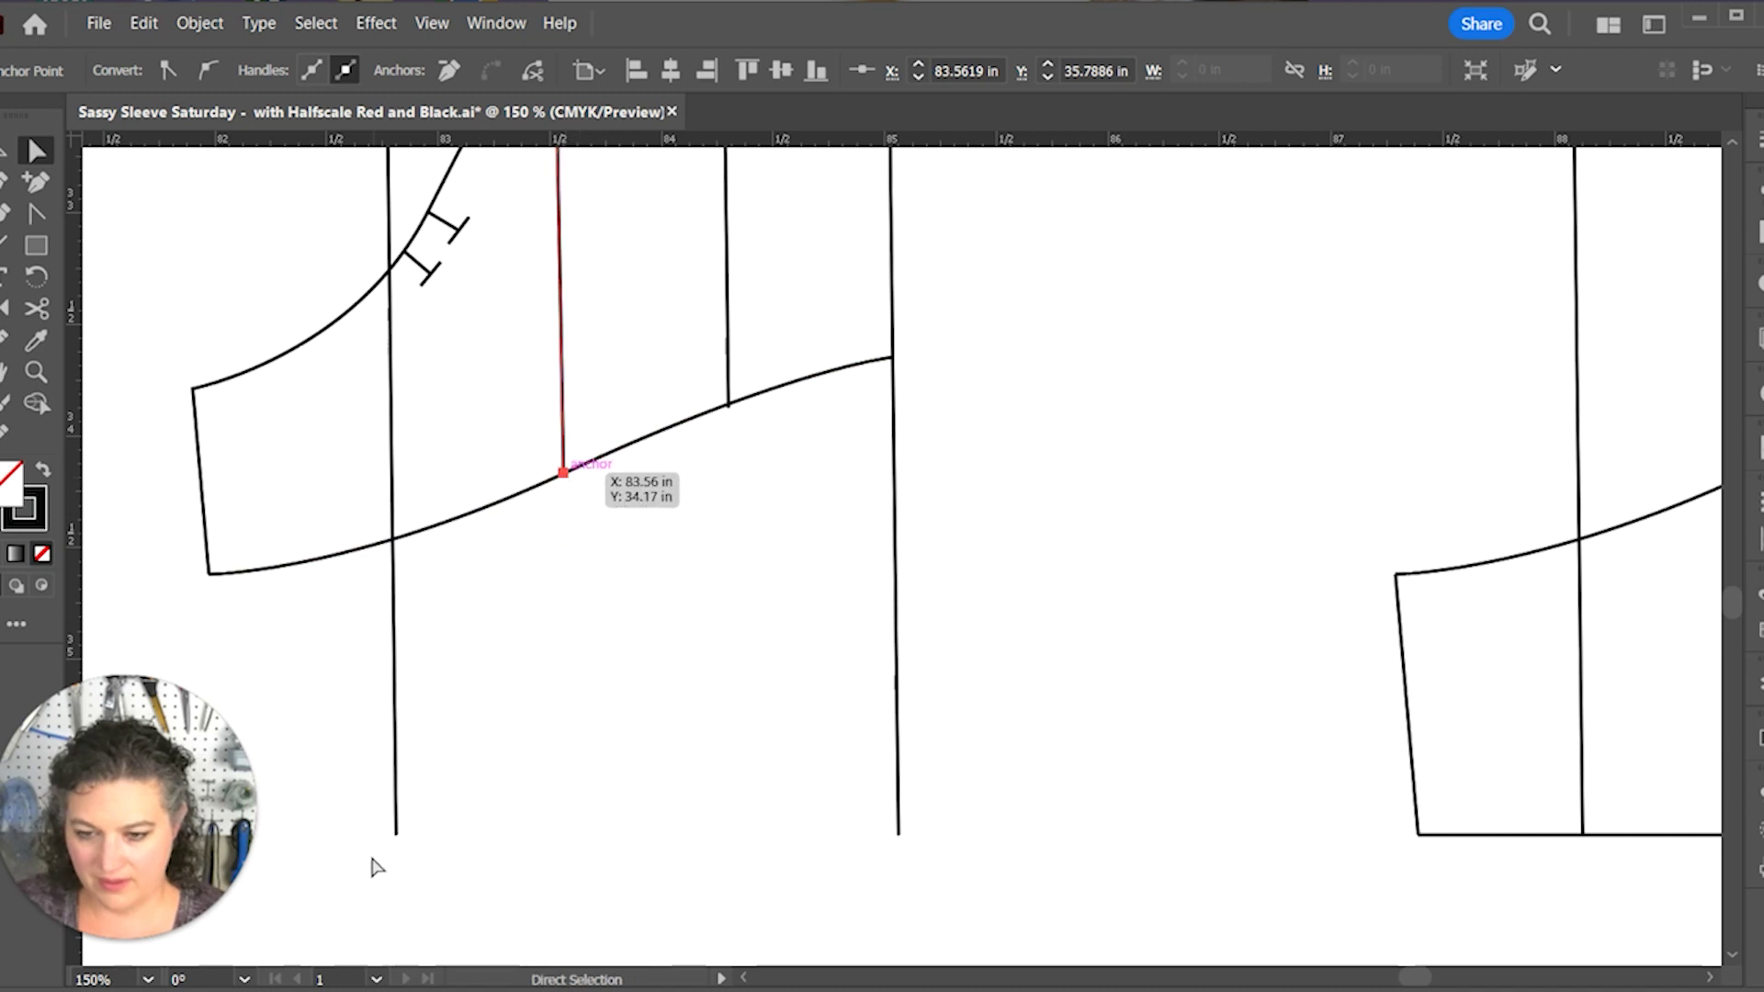
pyautogui.click(399, 845)
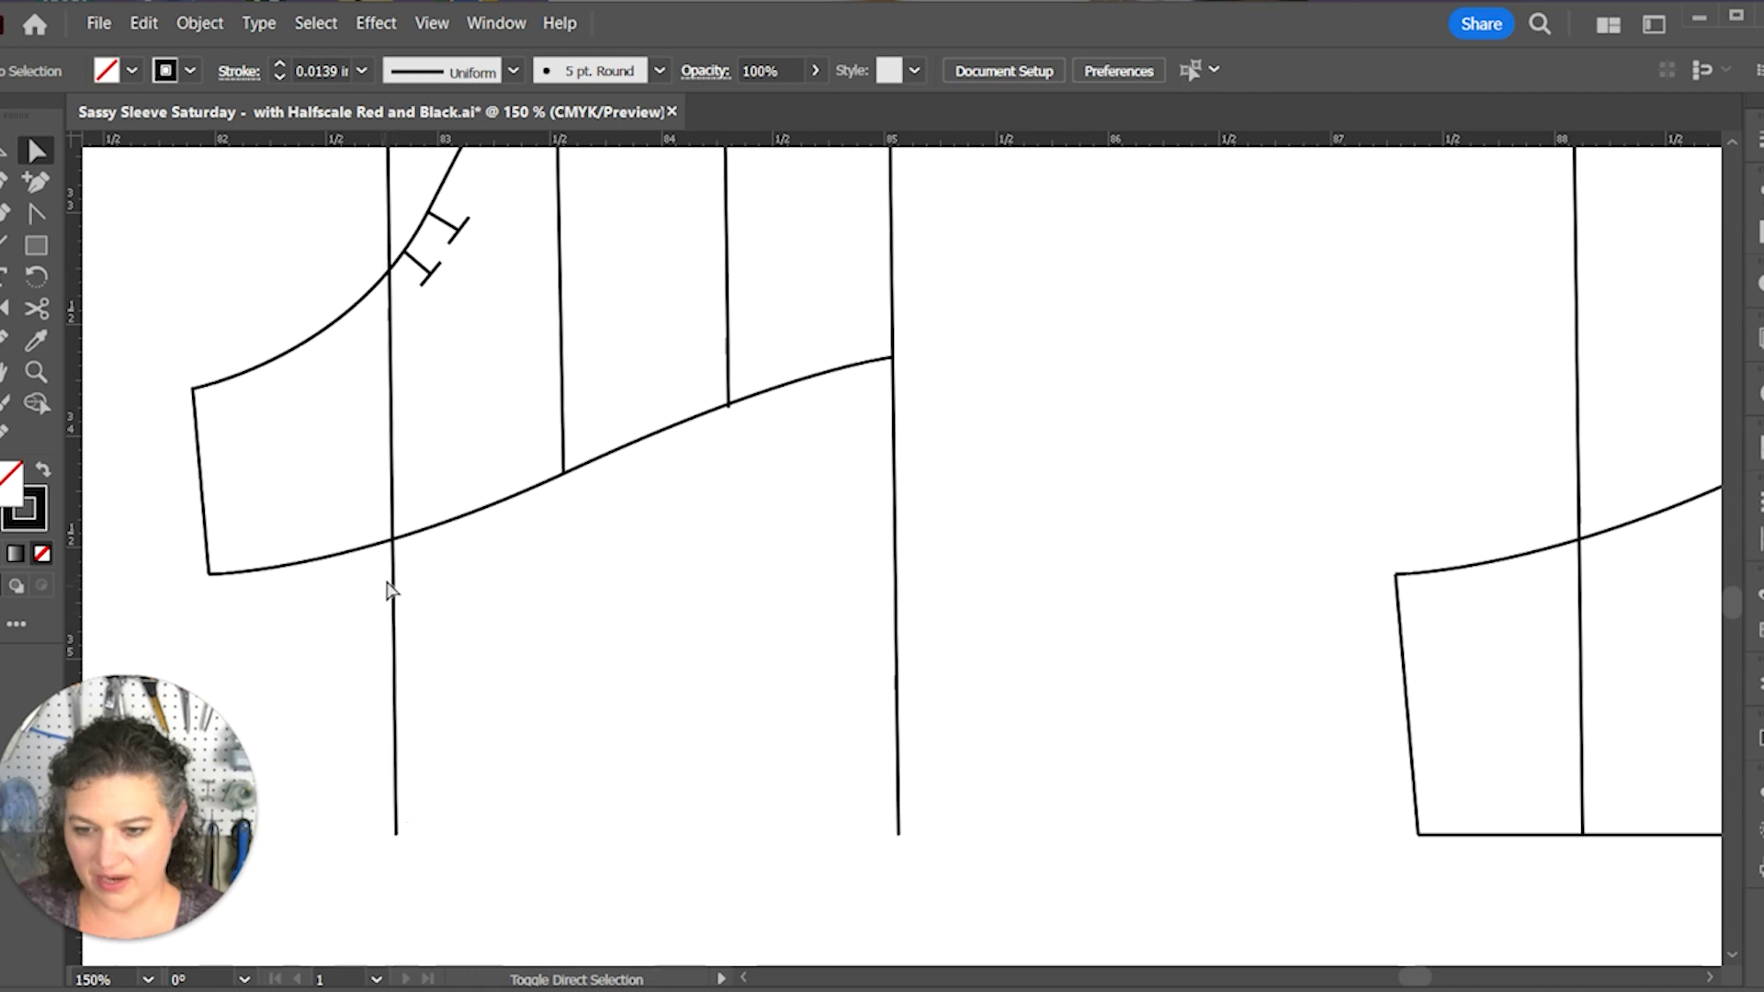
pyautogui.click(396, 835)
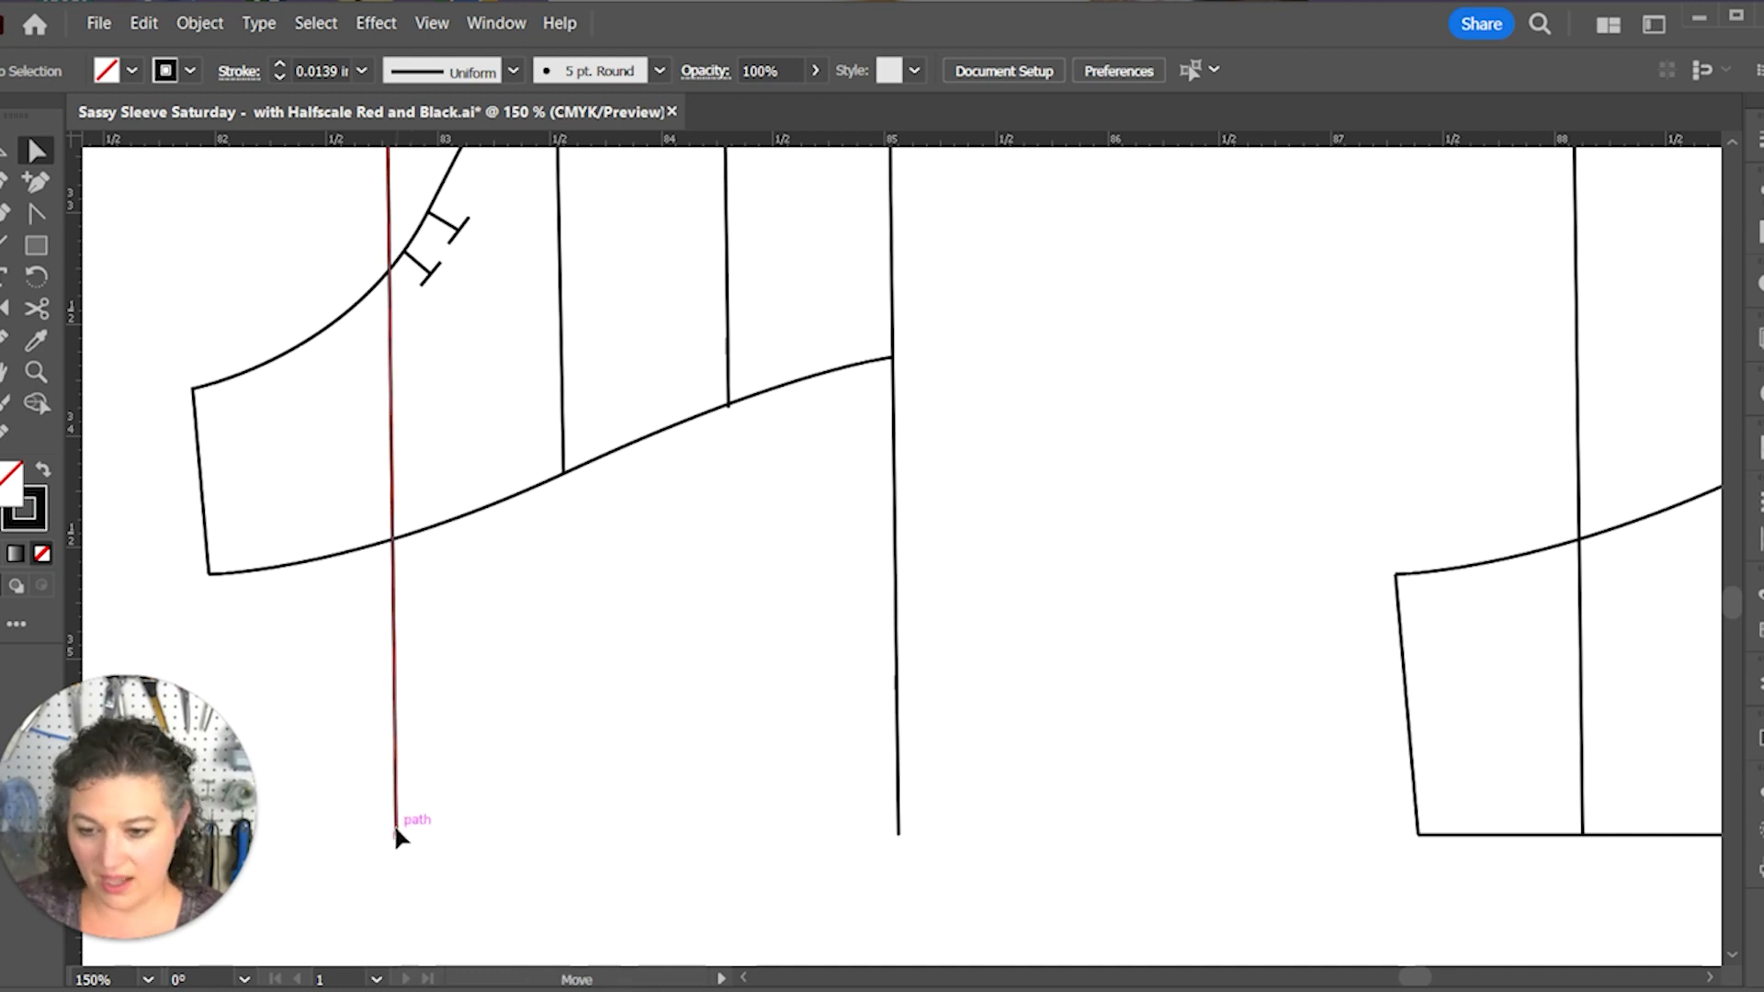
pyautogui.click(396, 835)
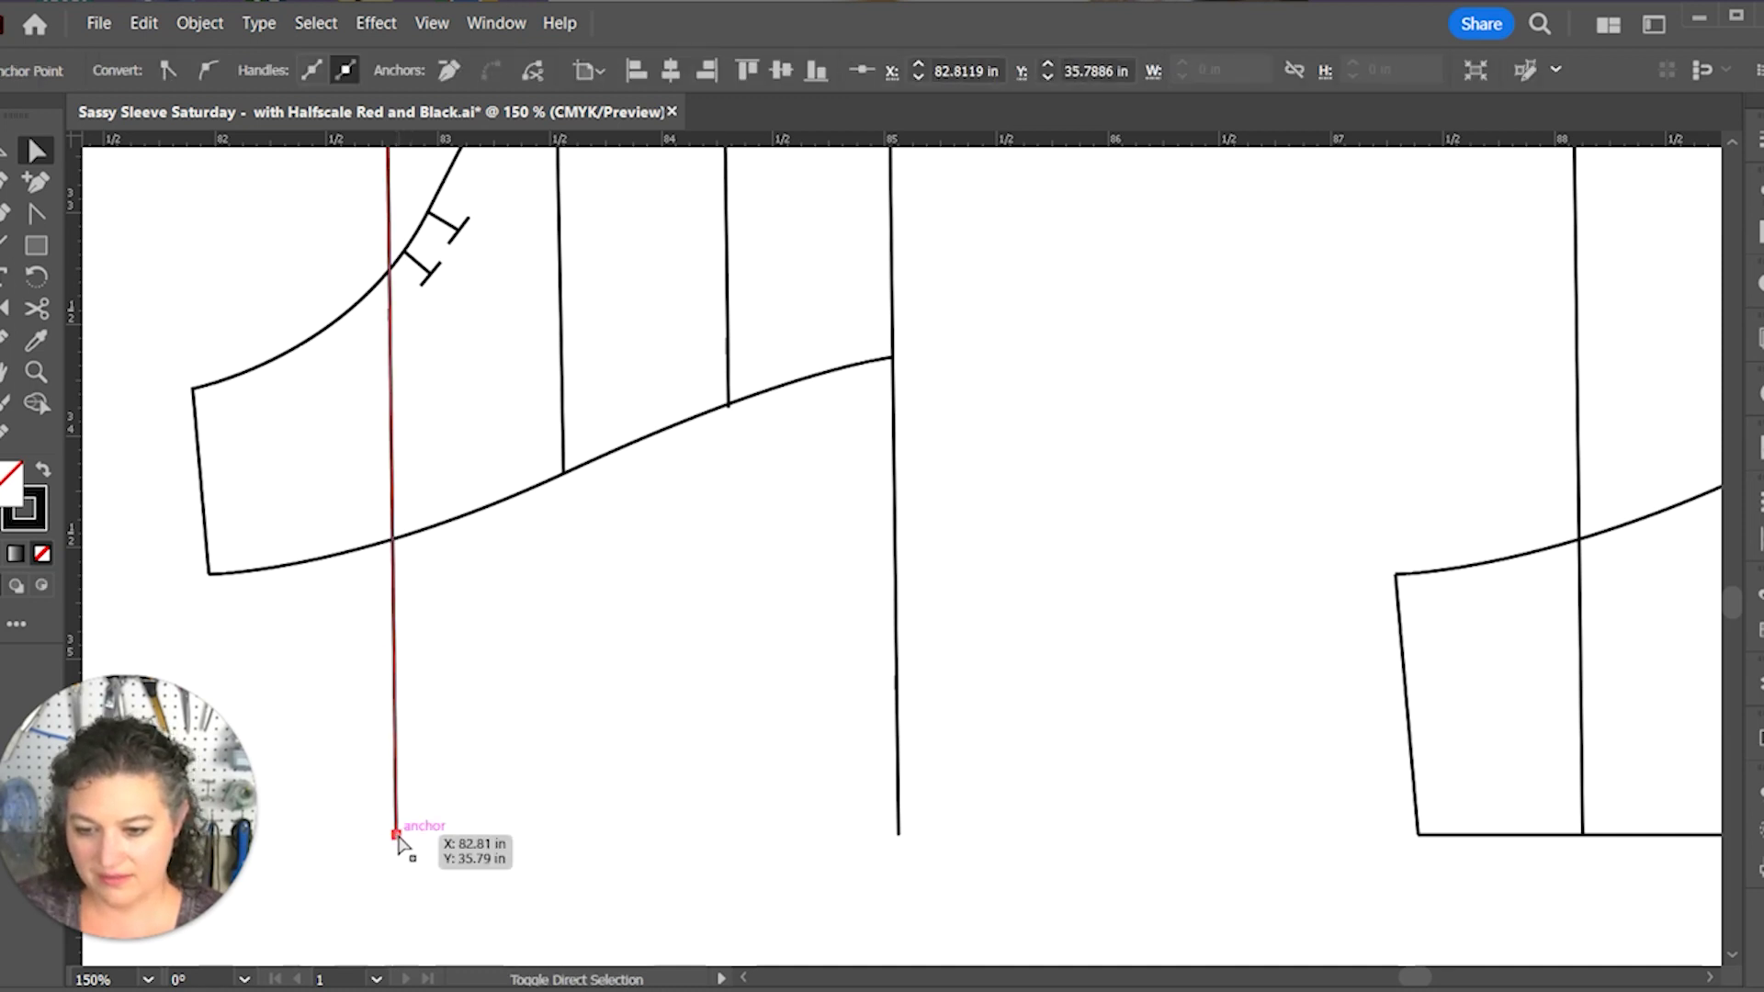
pyautogui.moveTo(398, 837); pyautogui.dragTo(396, 542)
# Step: Move the lower anchor of the upper section's centre edge line up to the end of the style line and deselect it
pyautogui.click(899, 833)
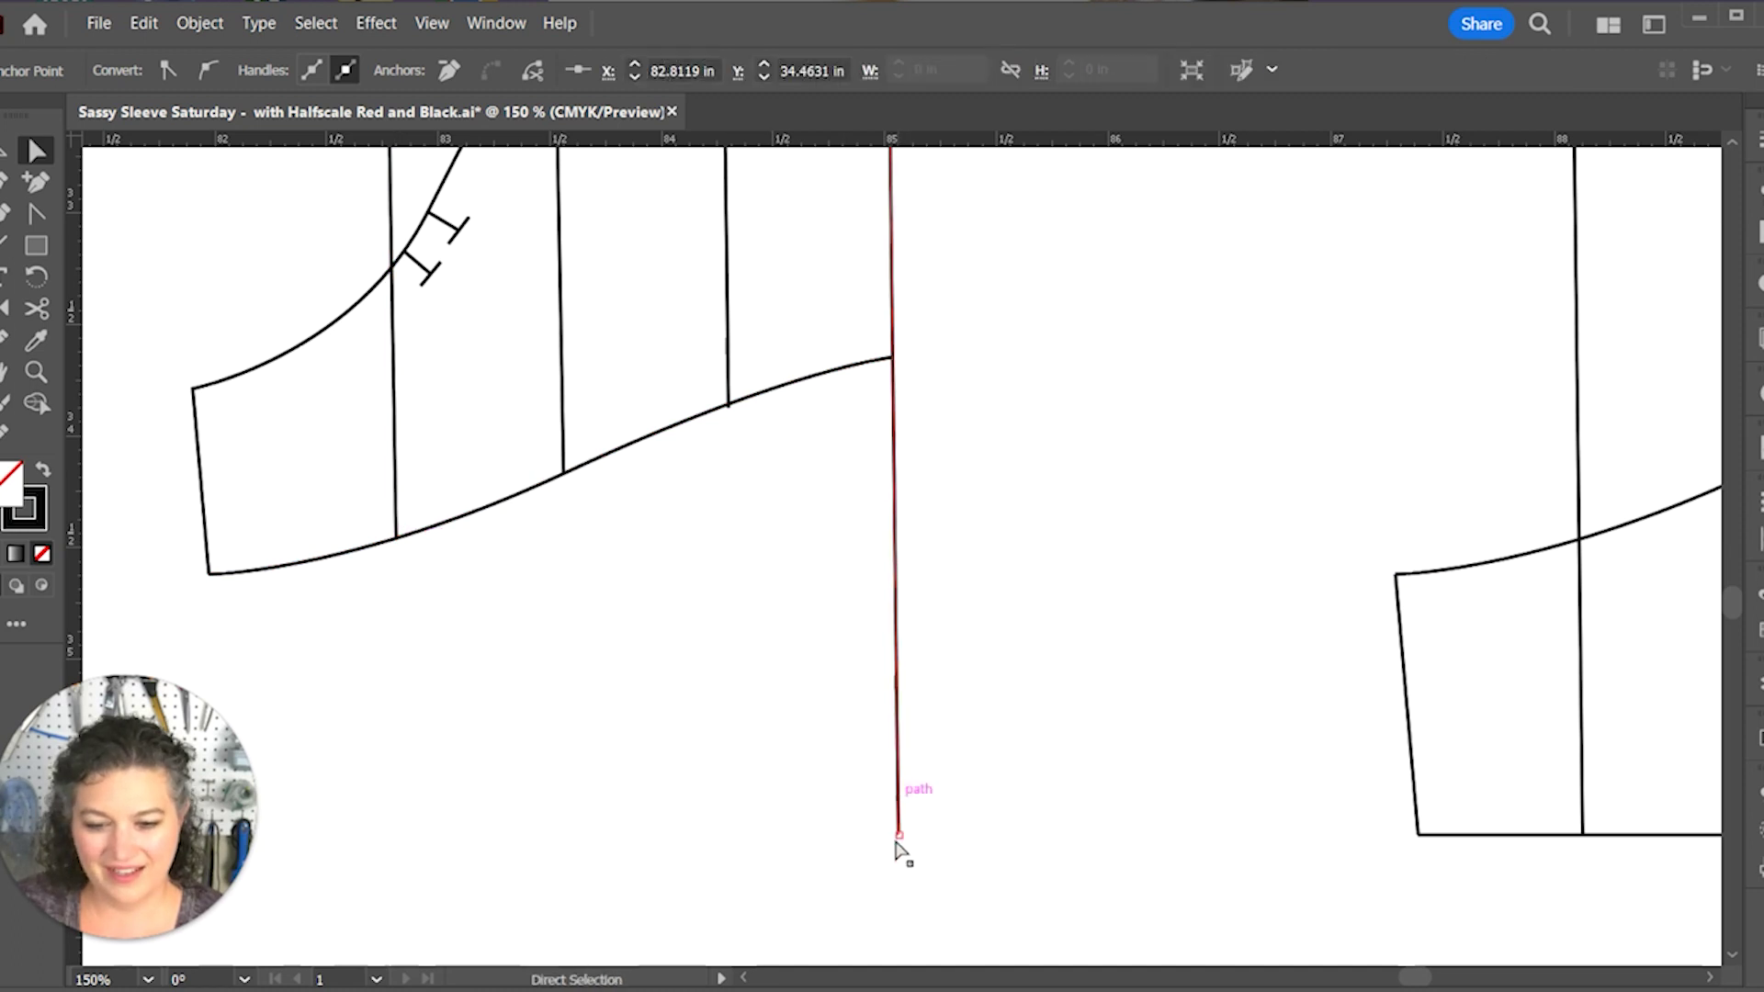
pyautogui.moveTo(901, 836); pyautogui.dragTo(898, 395)
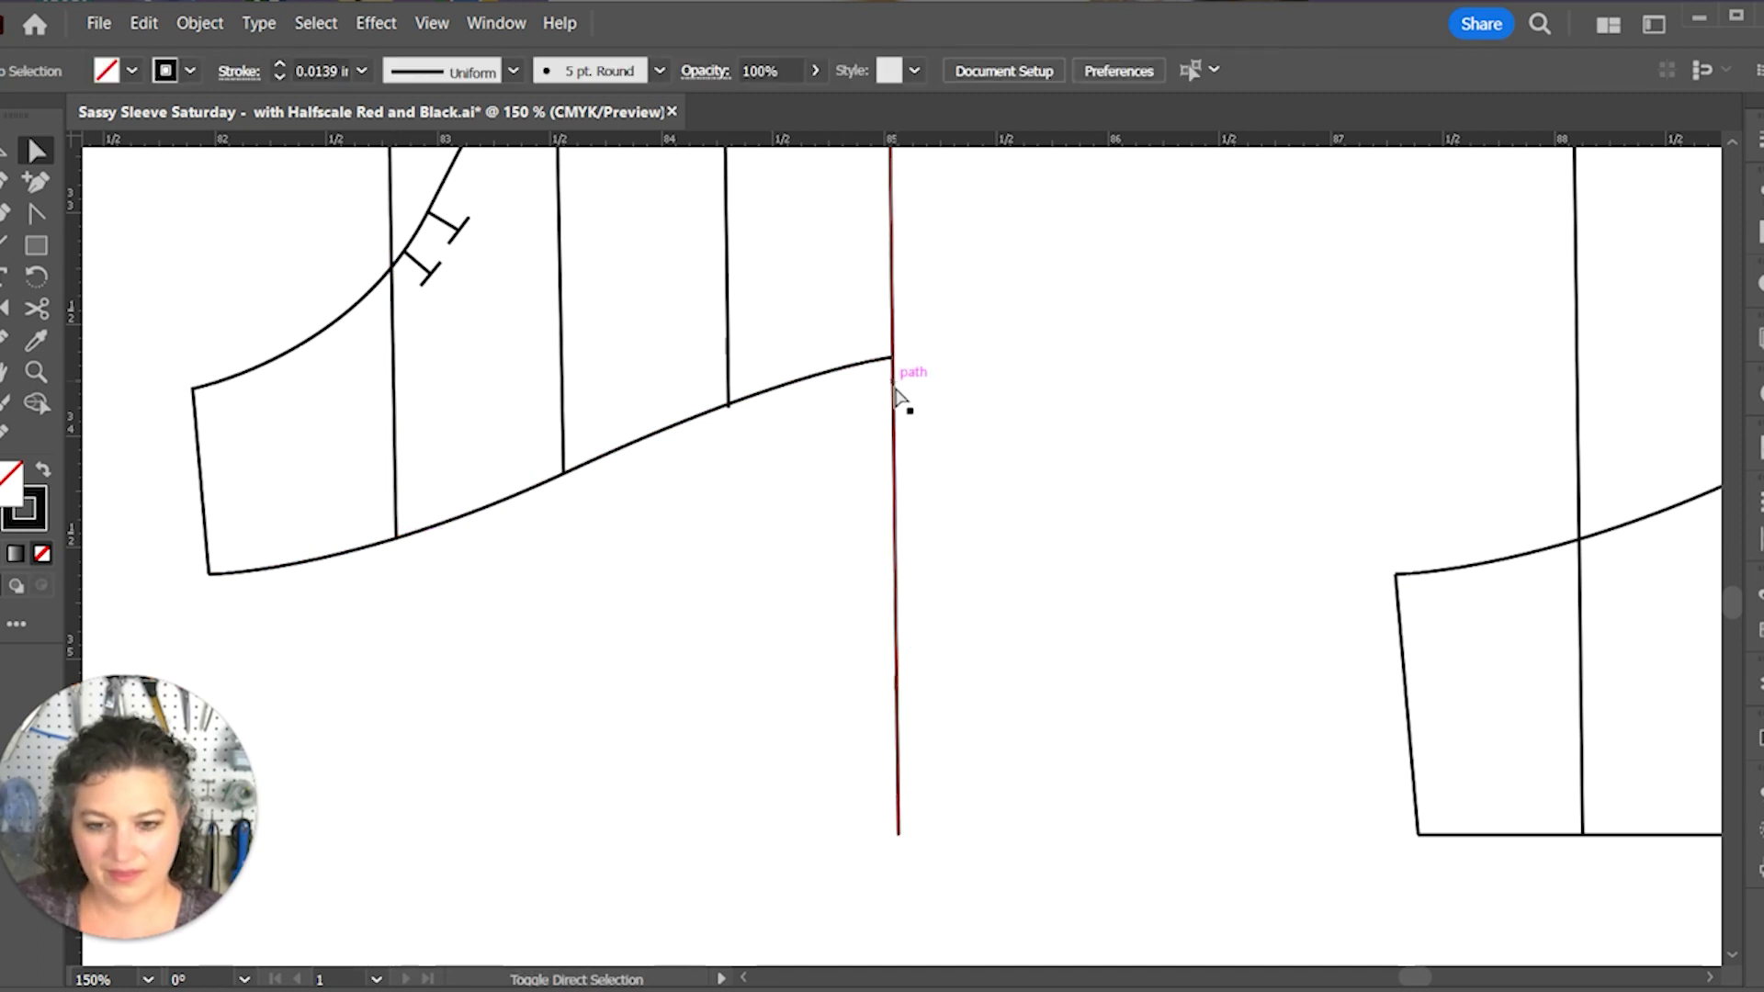
pyautogui.click(900, 836)
pyautogui.moveTo(900, 836); pyautogui.dragTo(894, 367)
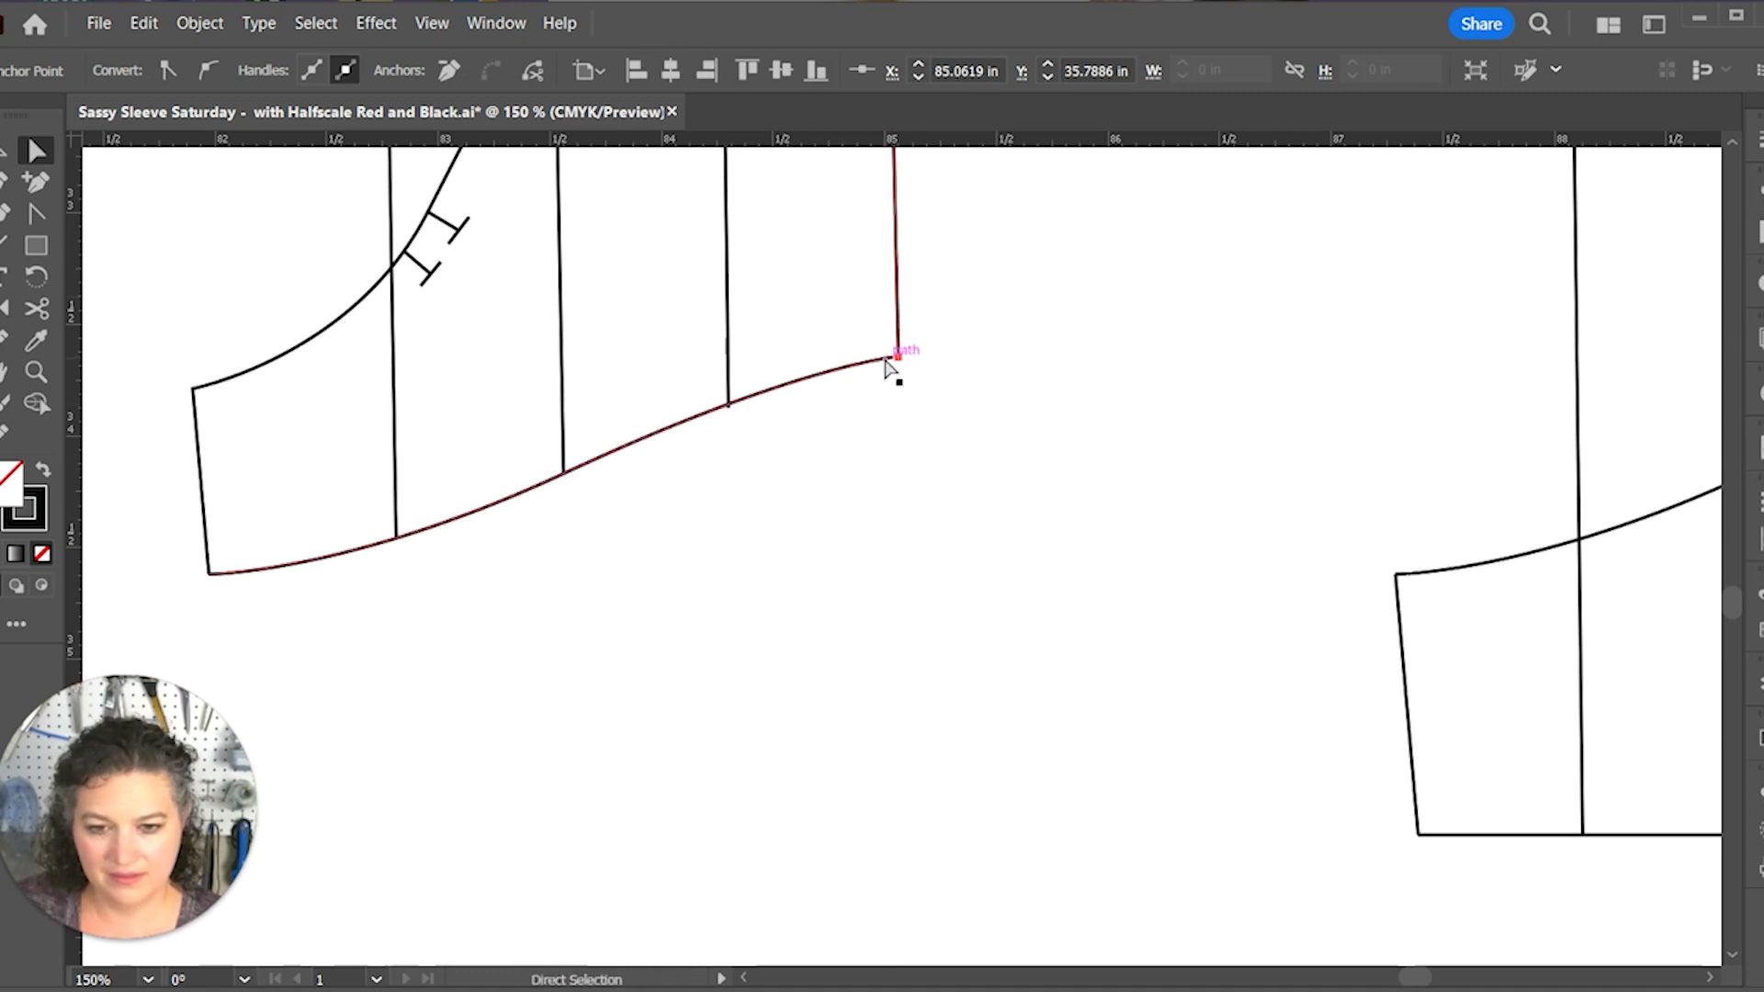
pyautogui.click(937, 425)
# Step: Move the upper anchors of the lower section's first three vertical lines down onto the style line
pyautogui.moveTo(1245, 520)
pyautogui.mouseDown()
pyautogui.moveTo(753, 564)
pyautogui.moveTo(405, 733)
pyautogui.mouseUp()
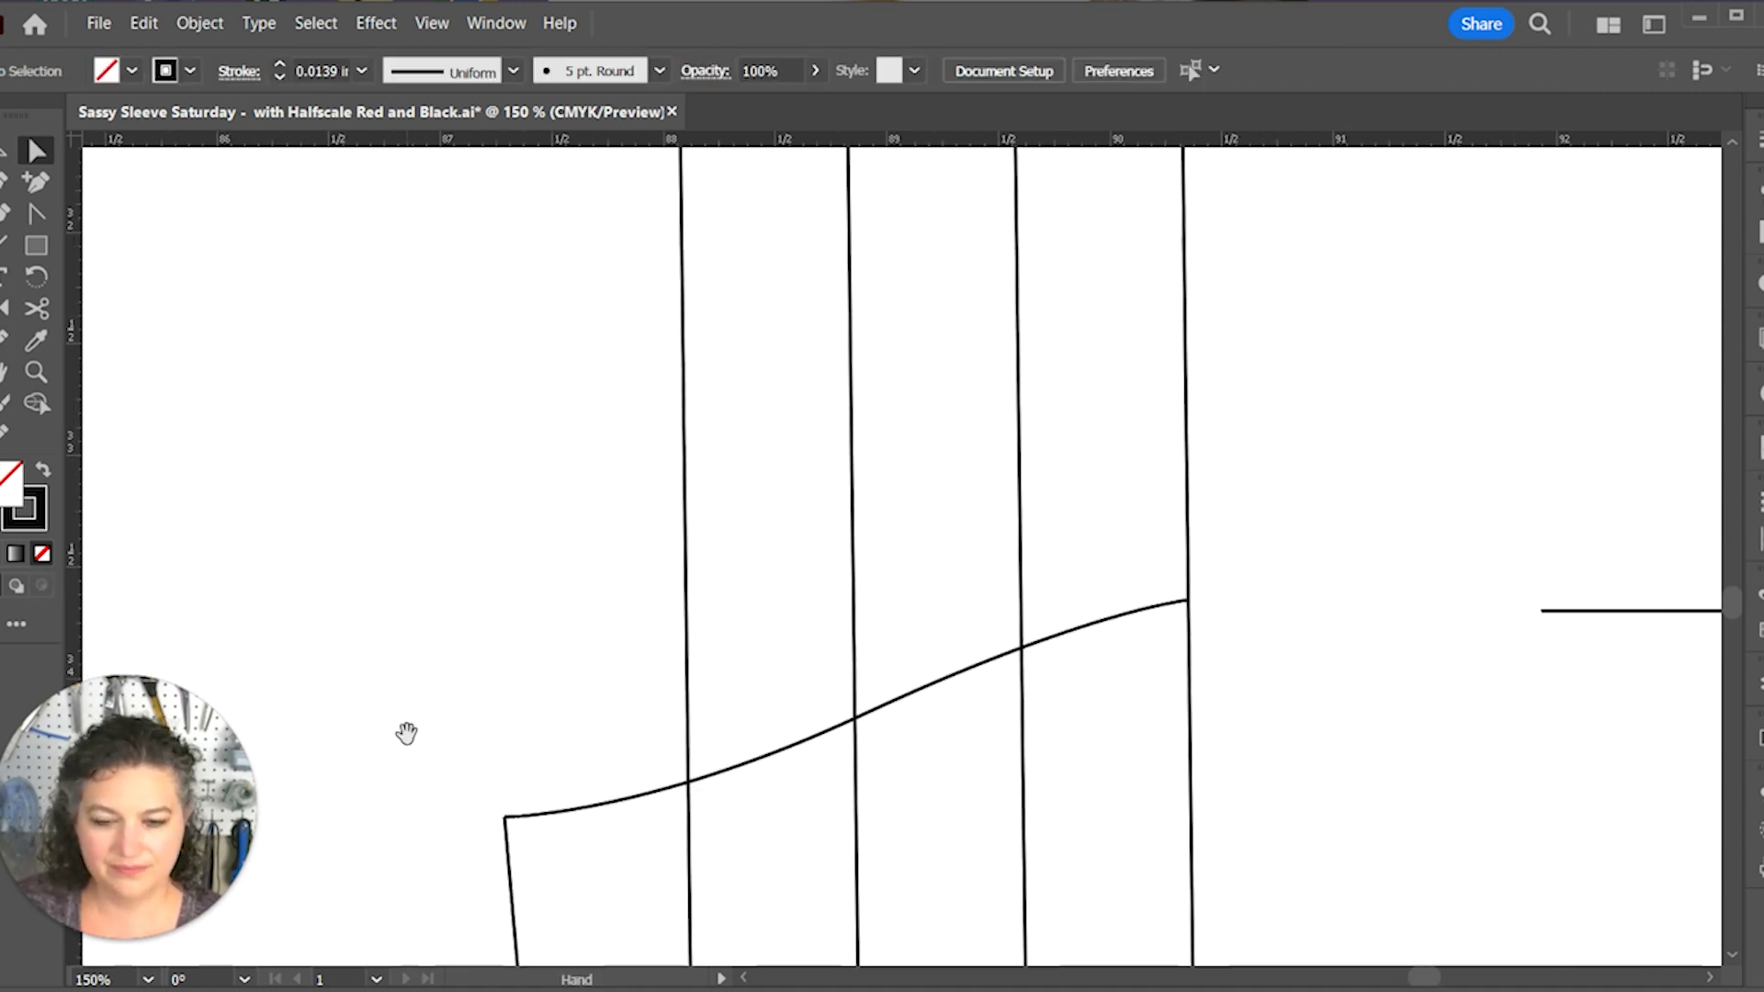
pyautogui.moveTo(1272, 450); pyautogui.dragTo(1209, 627)
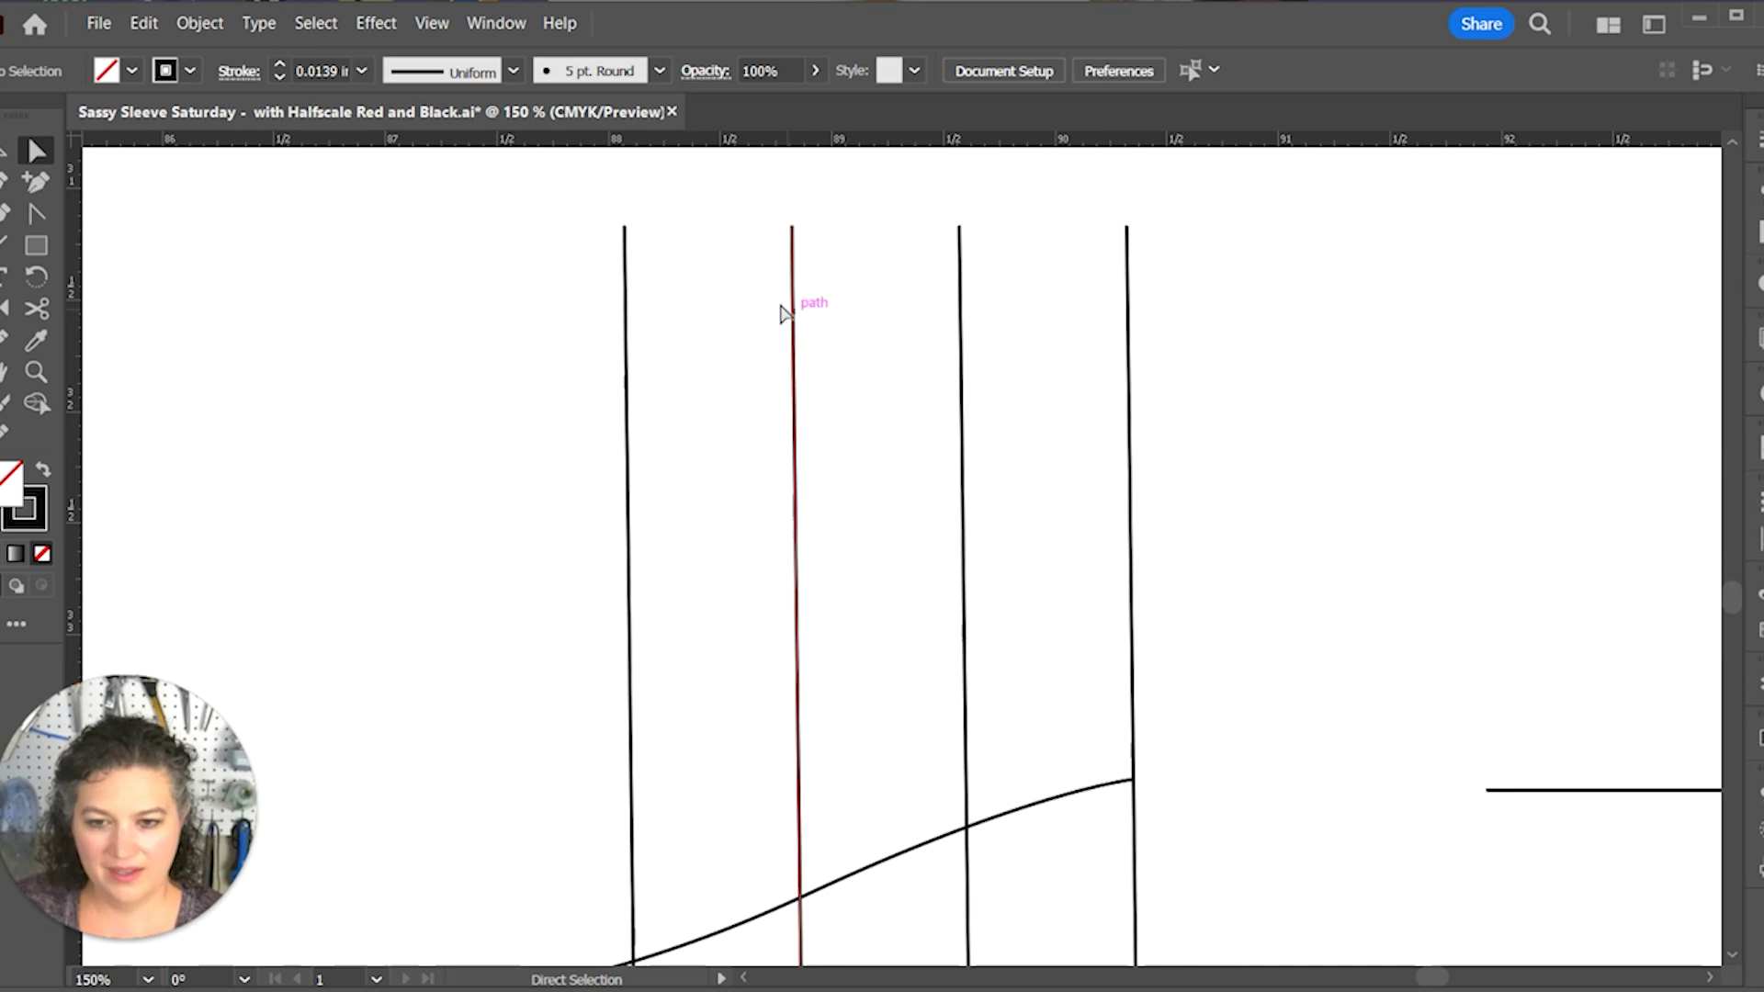
pyautogui.click(629, 290)
pyautogui.click(625, 226)
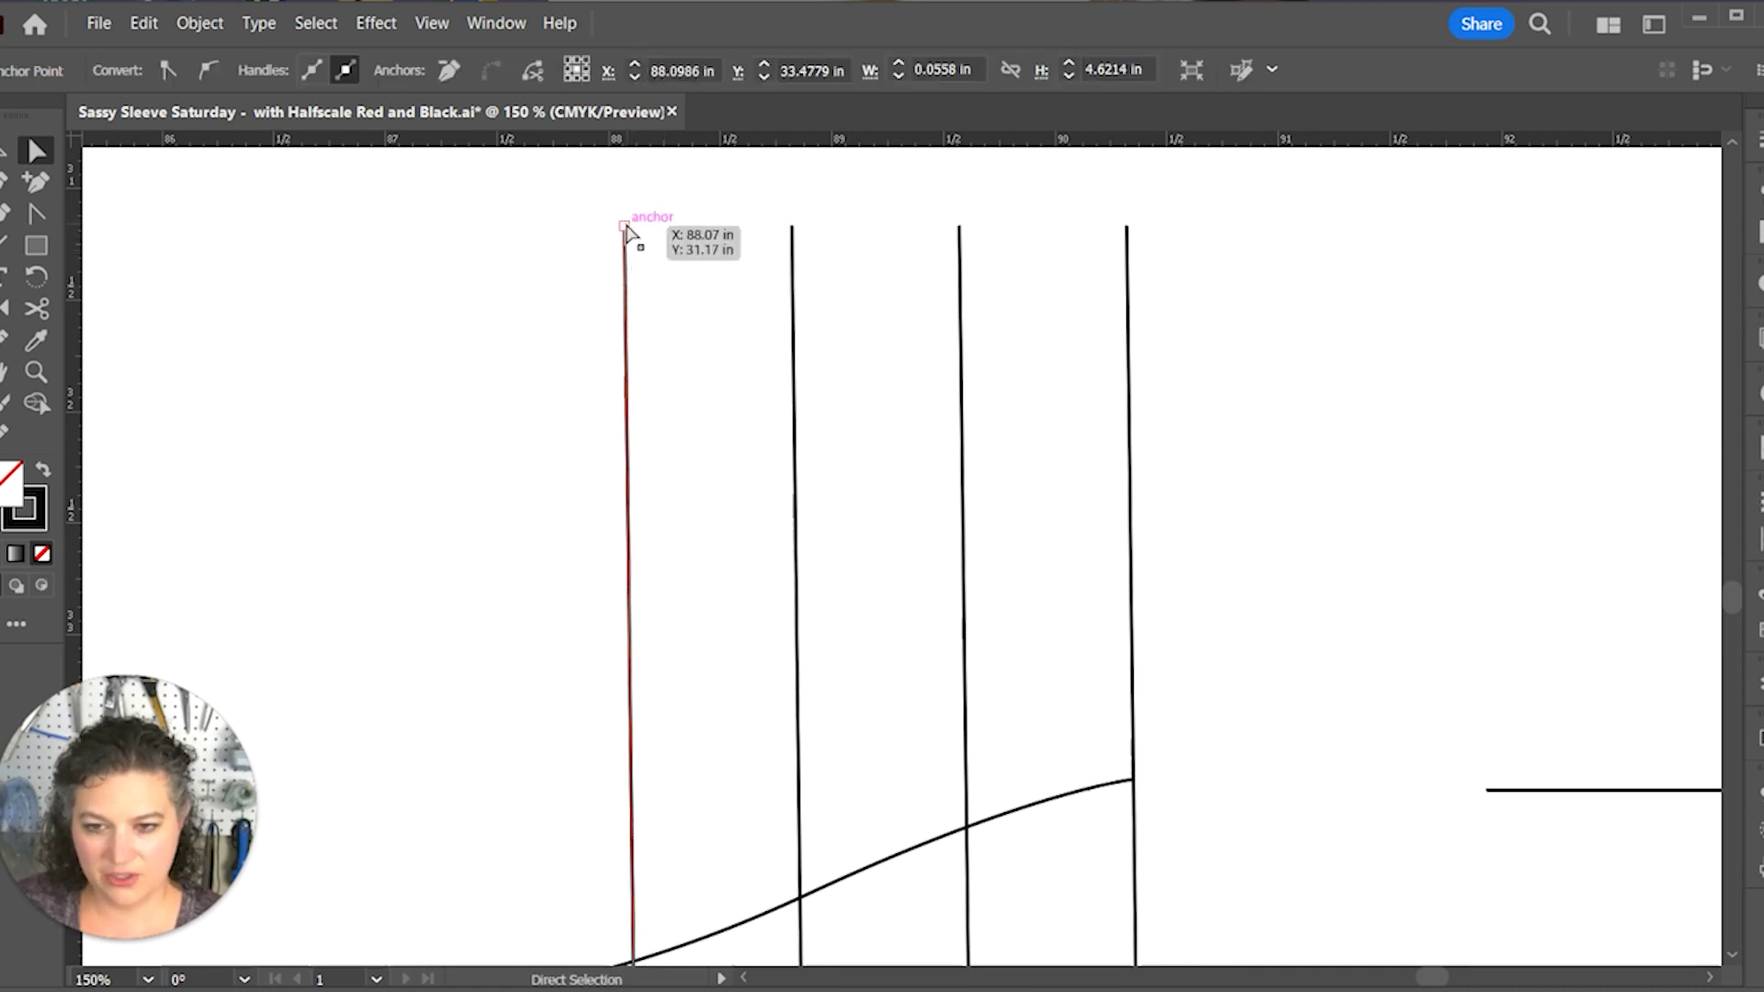
pyautogui.moveTo(626, 235); pyautogui.dragTo(629, 858)
pyautogui.scroll(3, 732, 784)
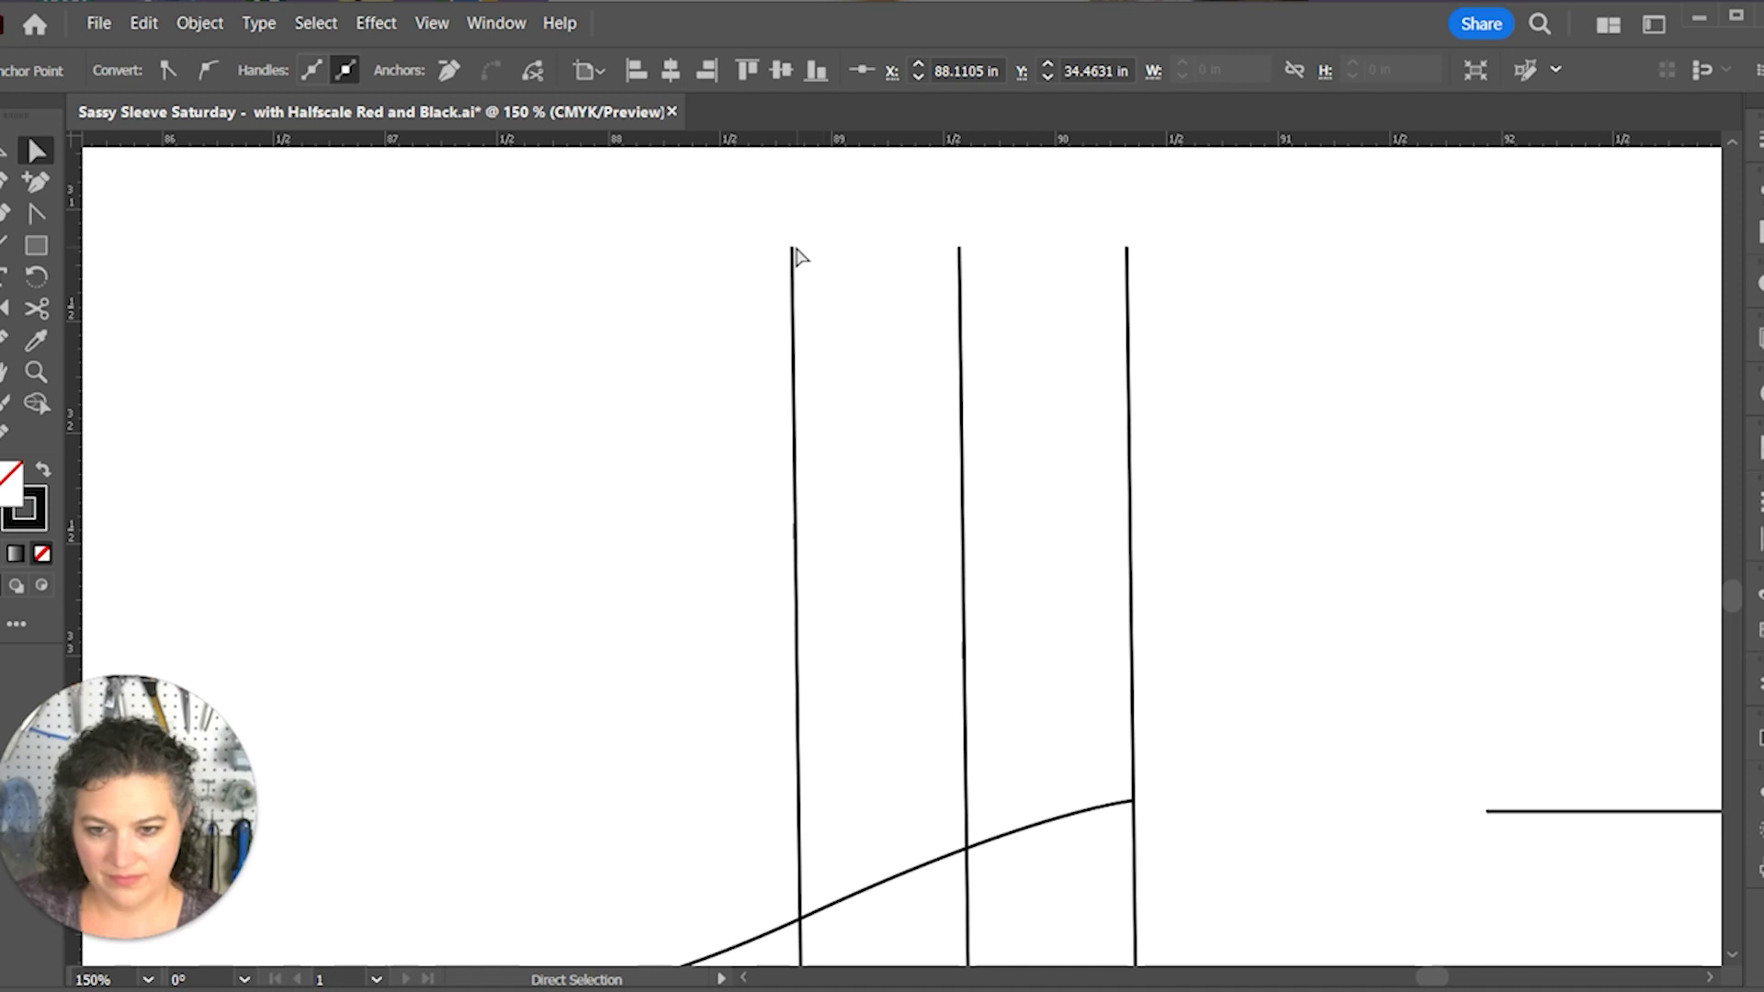
pyautogui.moveTo(794, 250); pyautogui.dragTo(797, 915)
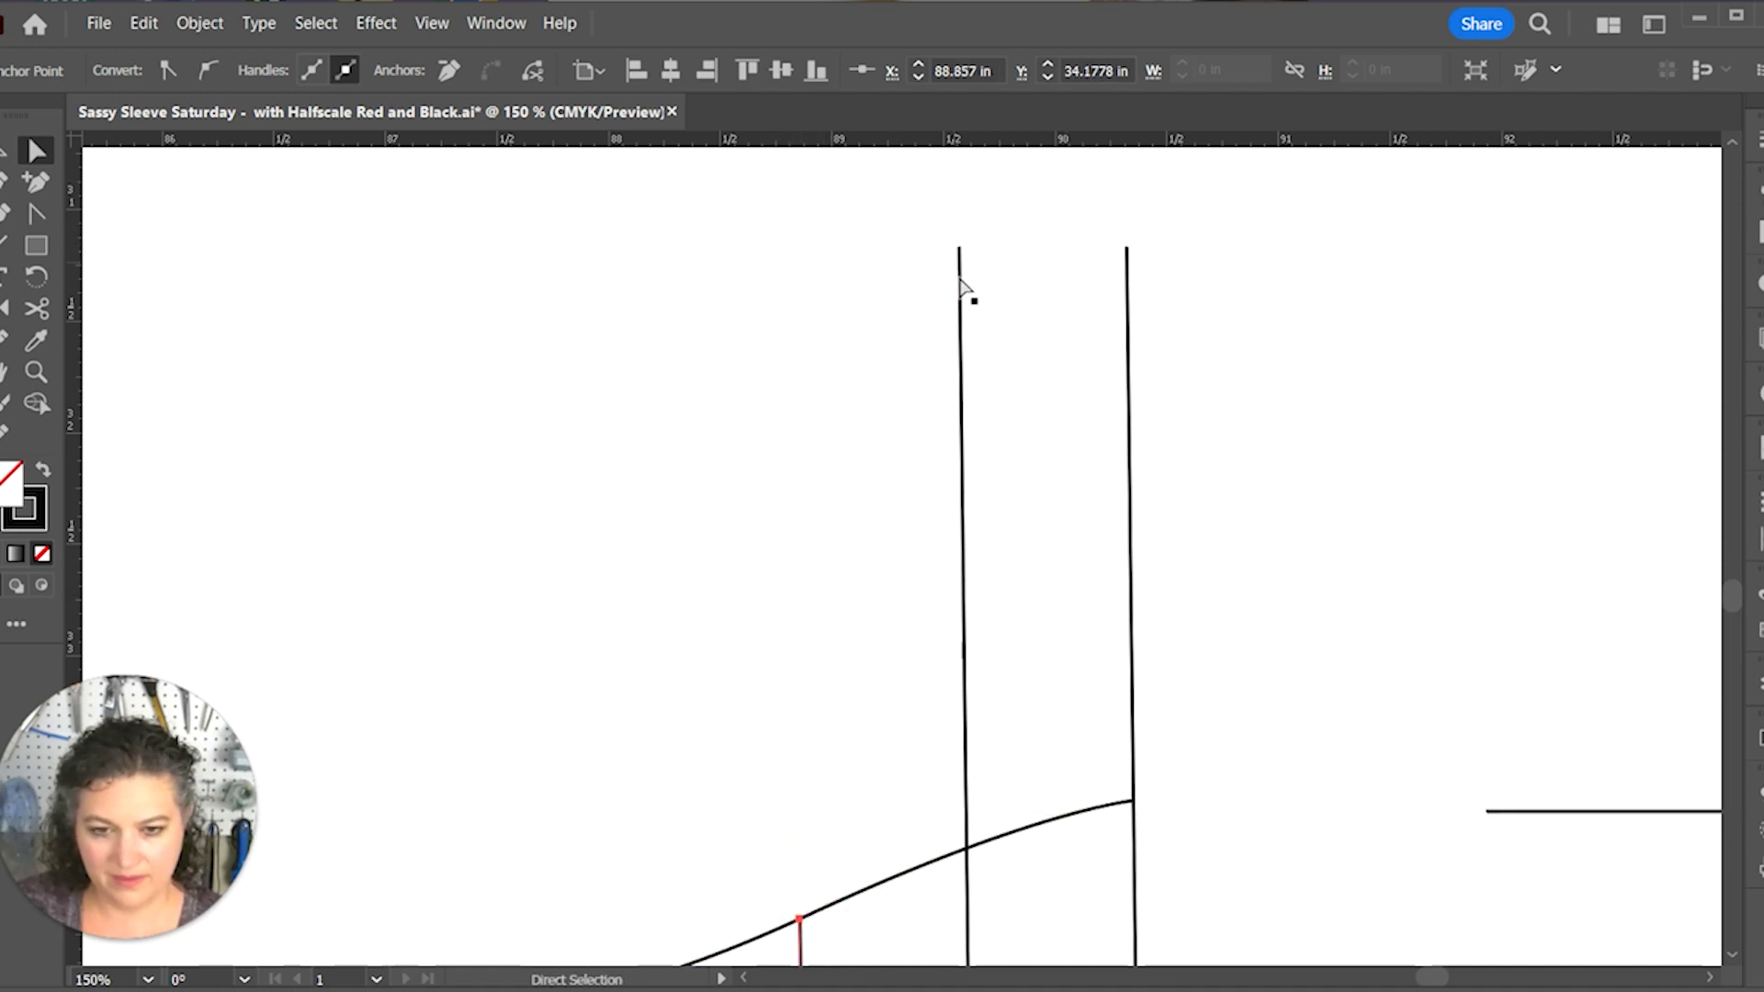
pyautogui.moveTo(959, 250); pyautogui.dragTo(960, 850)
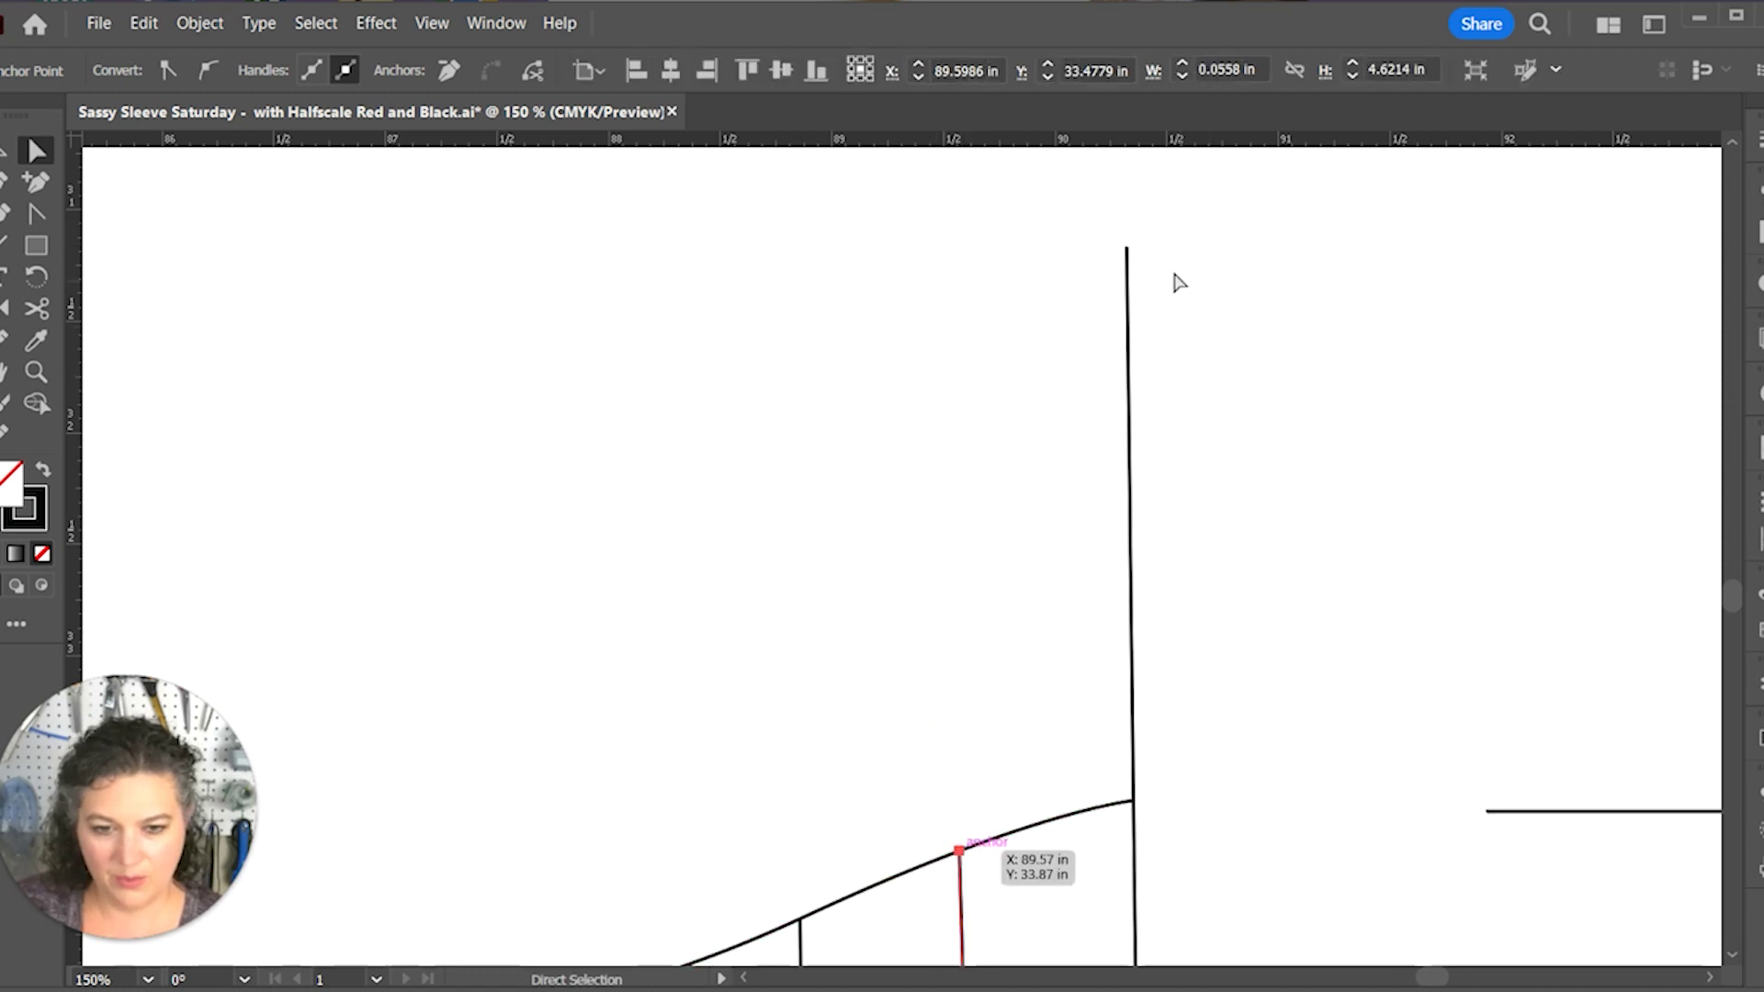
# Step: Move the upper anchor of the lower section's centre edge line down to the end of the style line and deselect it
pyautogui.click(1129, 262)
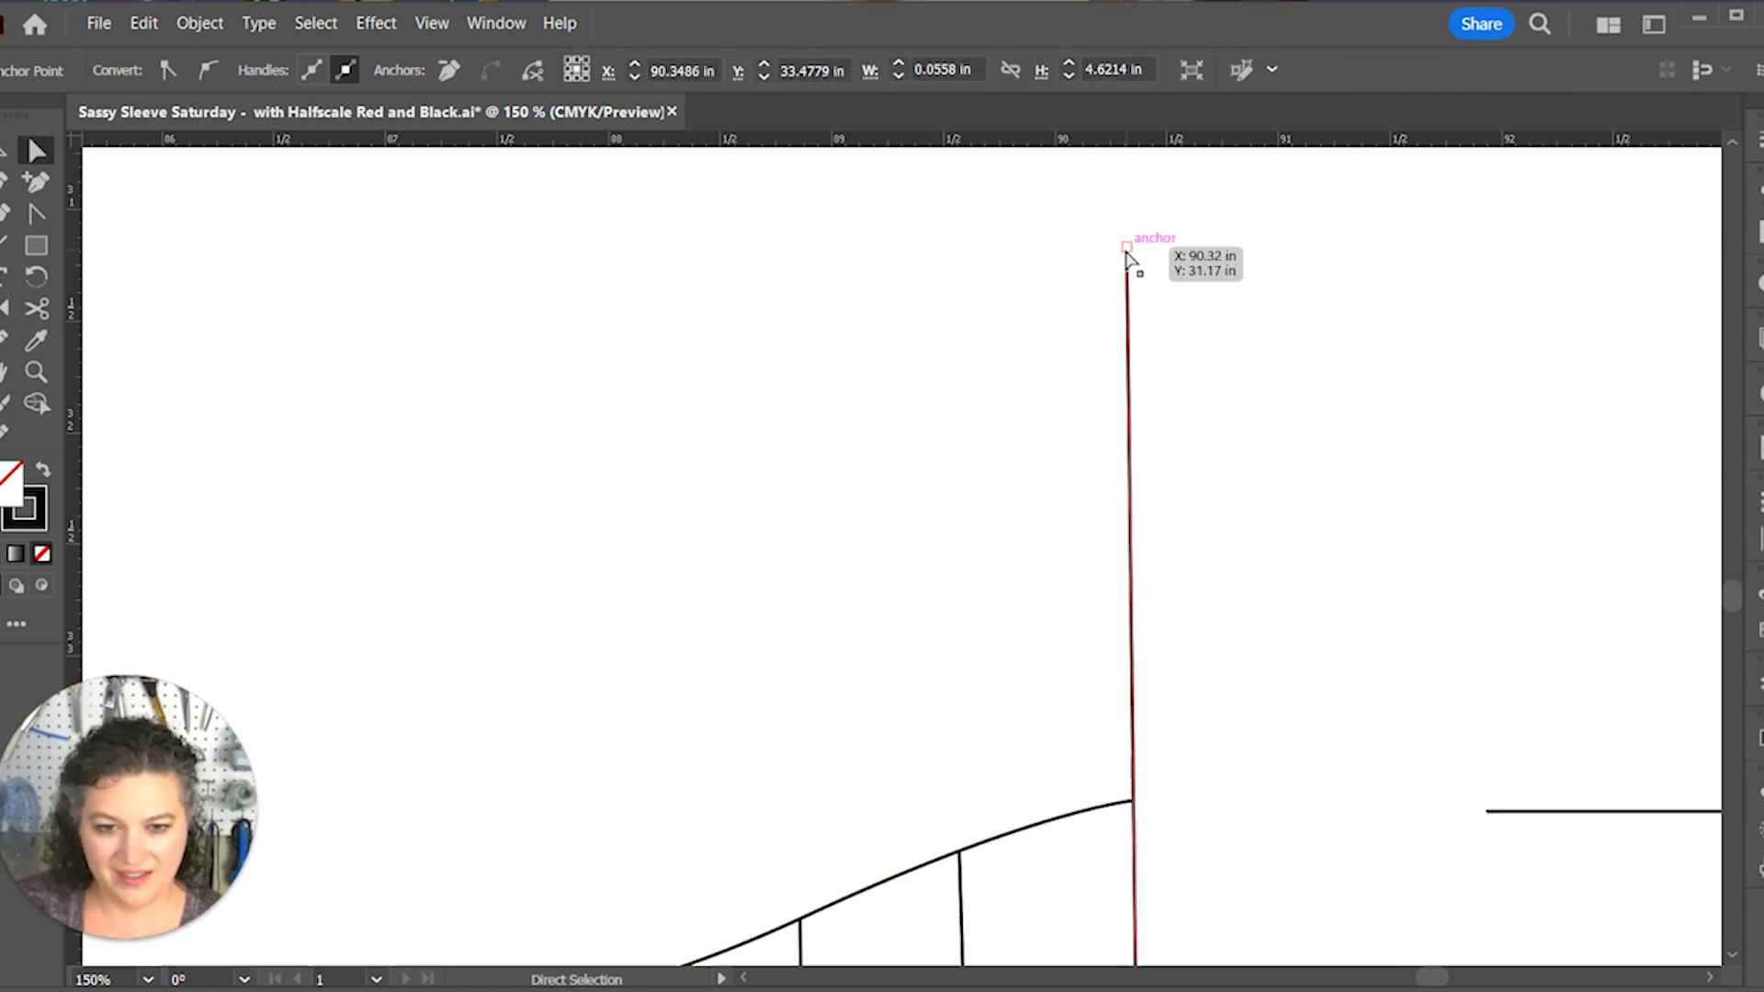
pyautogui.click(1127, 250)
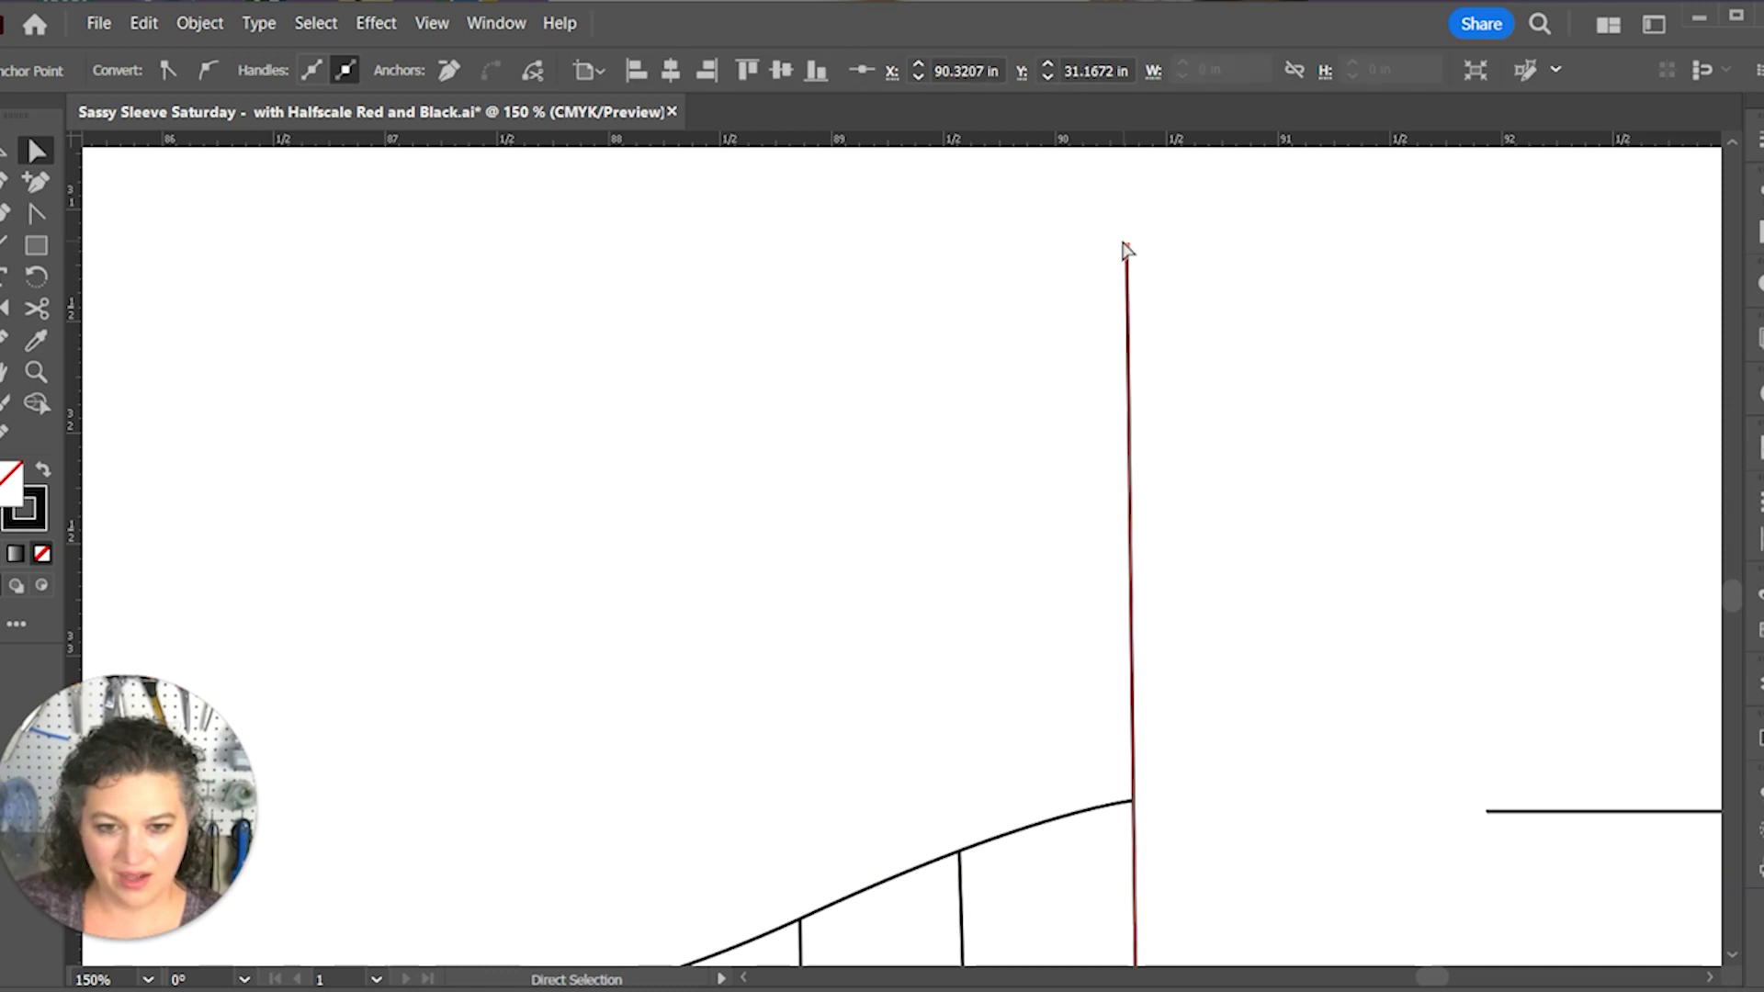
pyautogui.moveTo(1126, 248); pyautogui.dragTo(1140, 803)
pyautogui.click(1114, 677)
pyautogui.scroll(-3, 1132, 599)
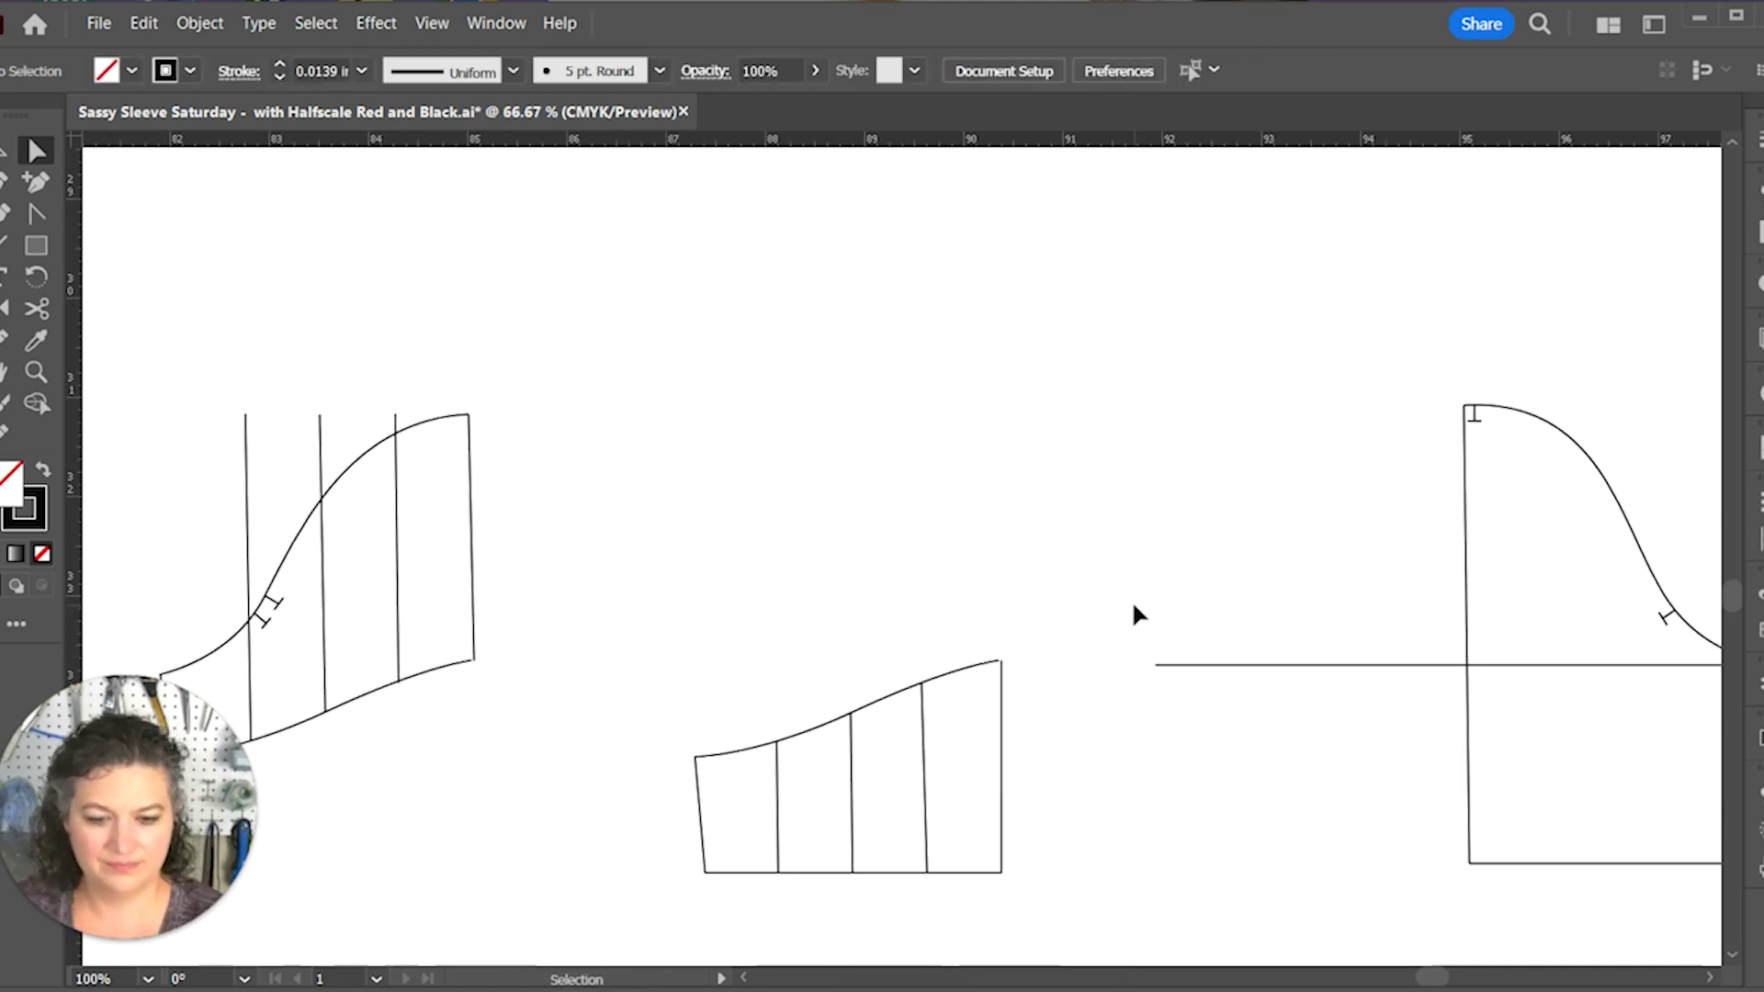
# Step: Move the entire lower section slightly farther down from the upper section and deselect it
pyautogui.moveTo(984, 580); pyautogui.dragTo(1267, 433)
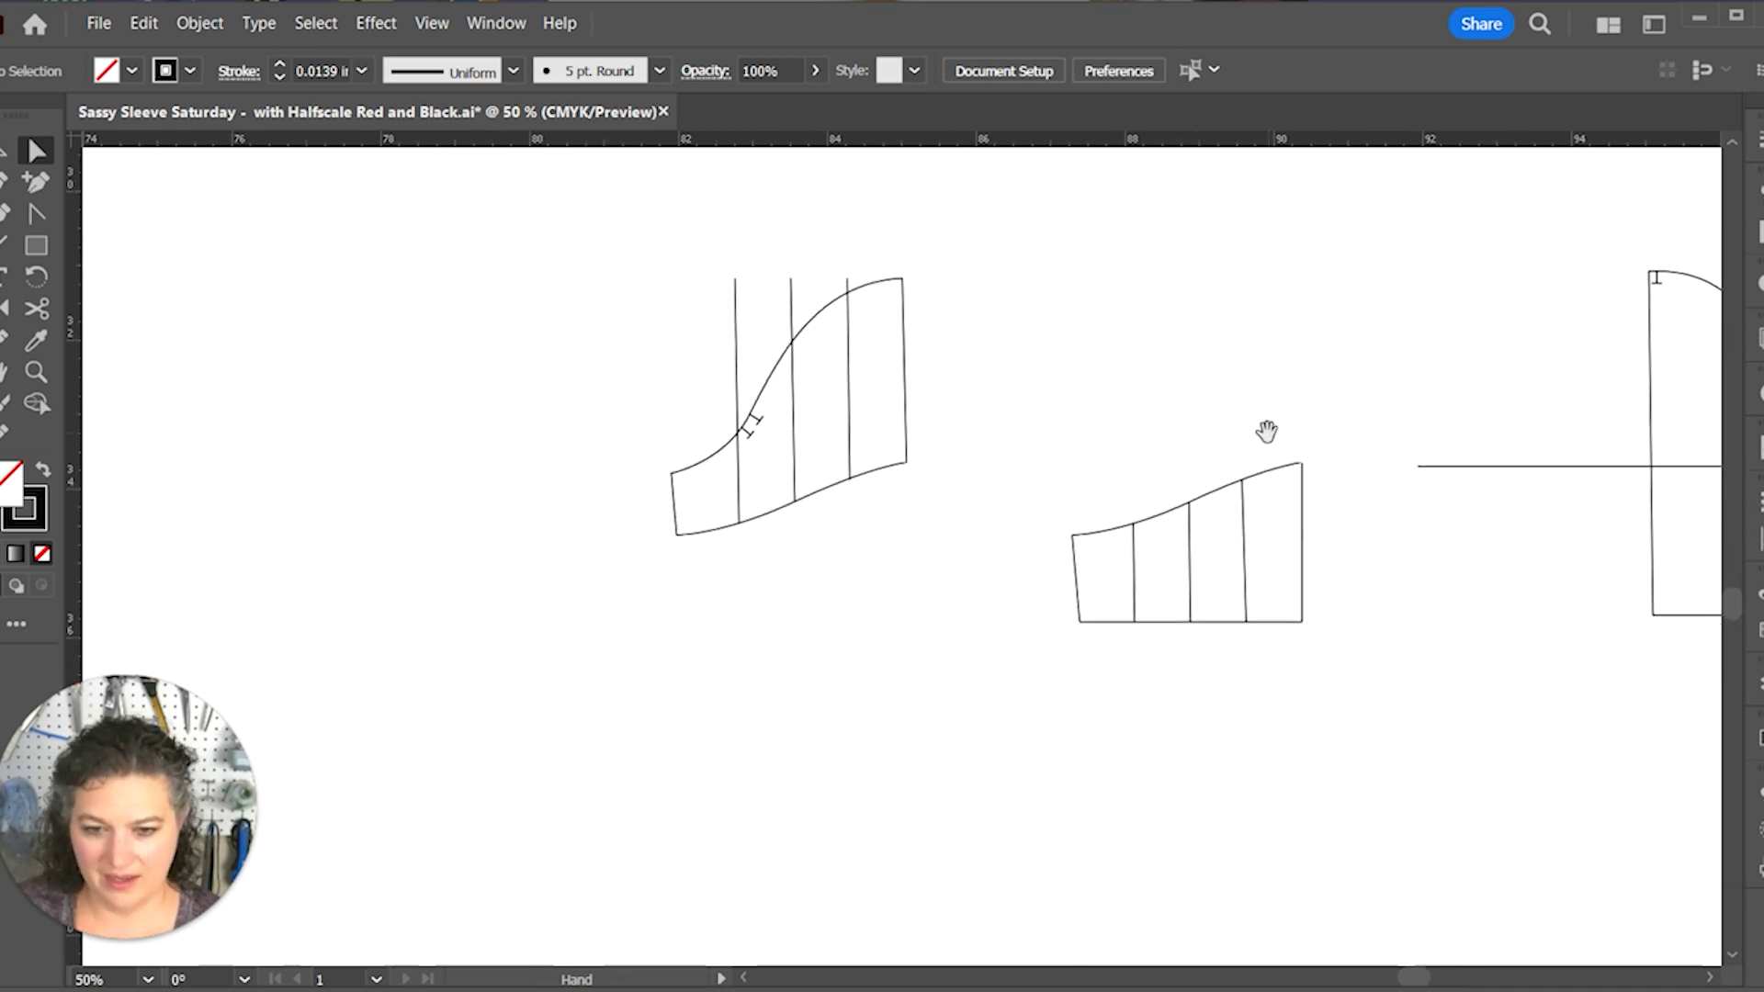
pyautogui.scroll(1, 1119, 521)
pyautogui.moveTo(1056, 538); pyautogui.dragTo(1402, 790)
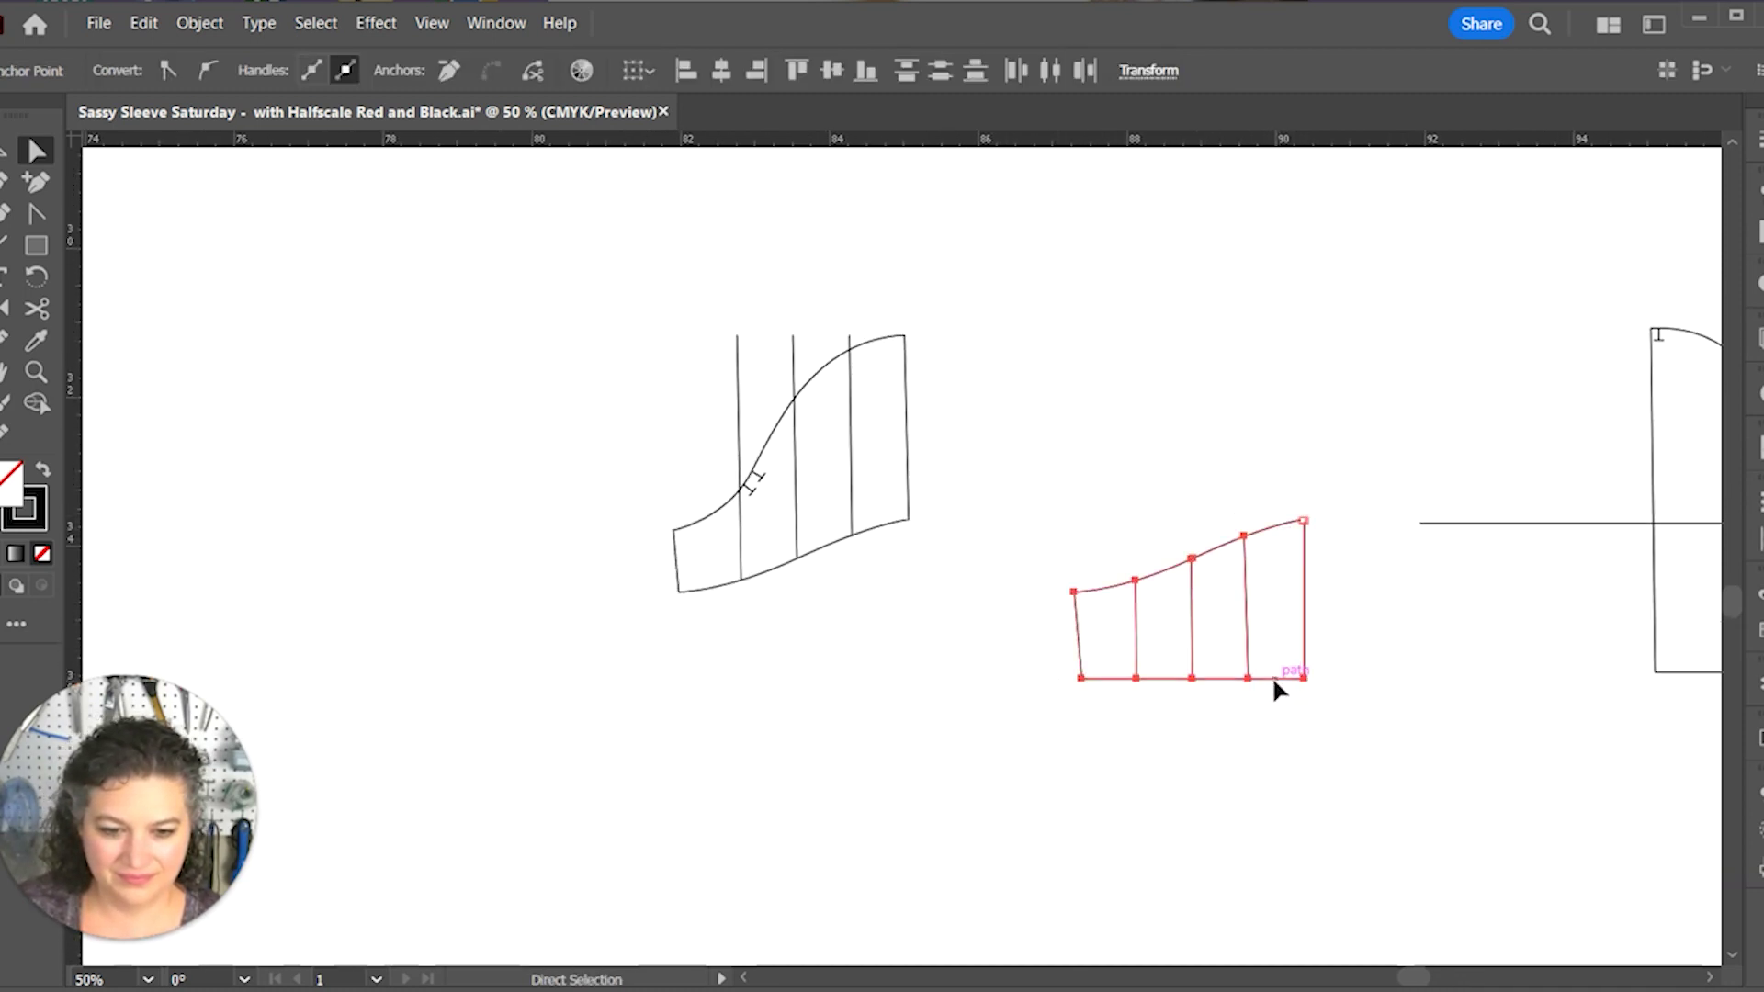
pyautogui.moveTo(1275, 687); pyautogui.dragTo(1279, 740)
pyautogui.hotkey('ctrl', 'z')
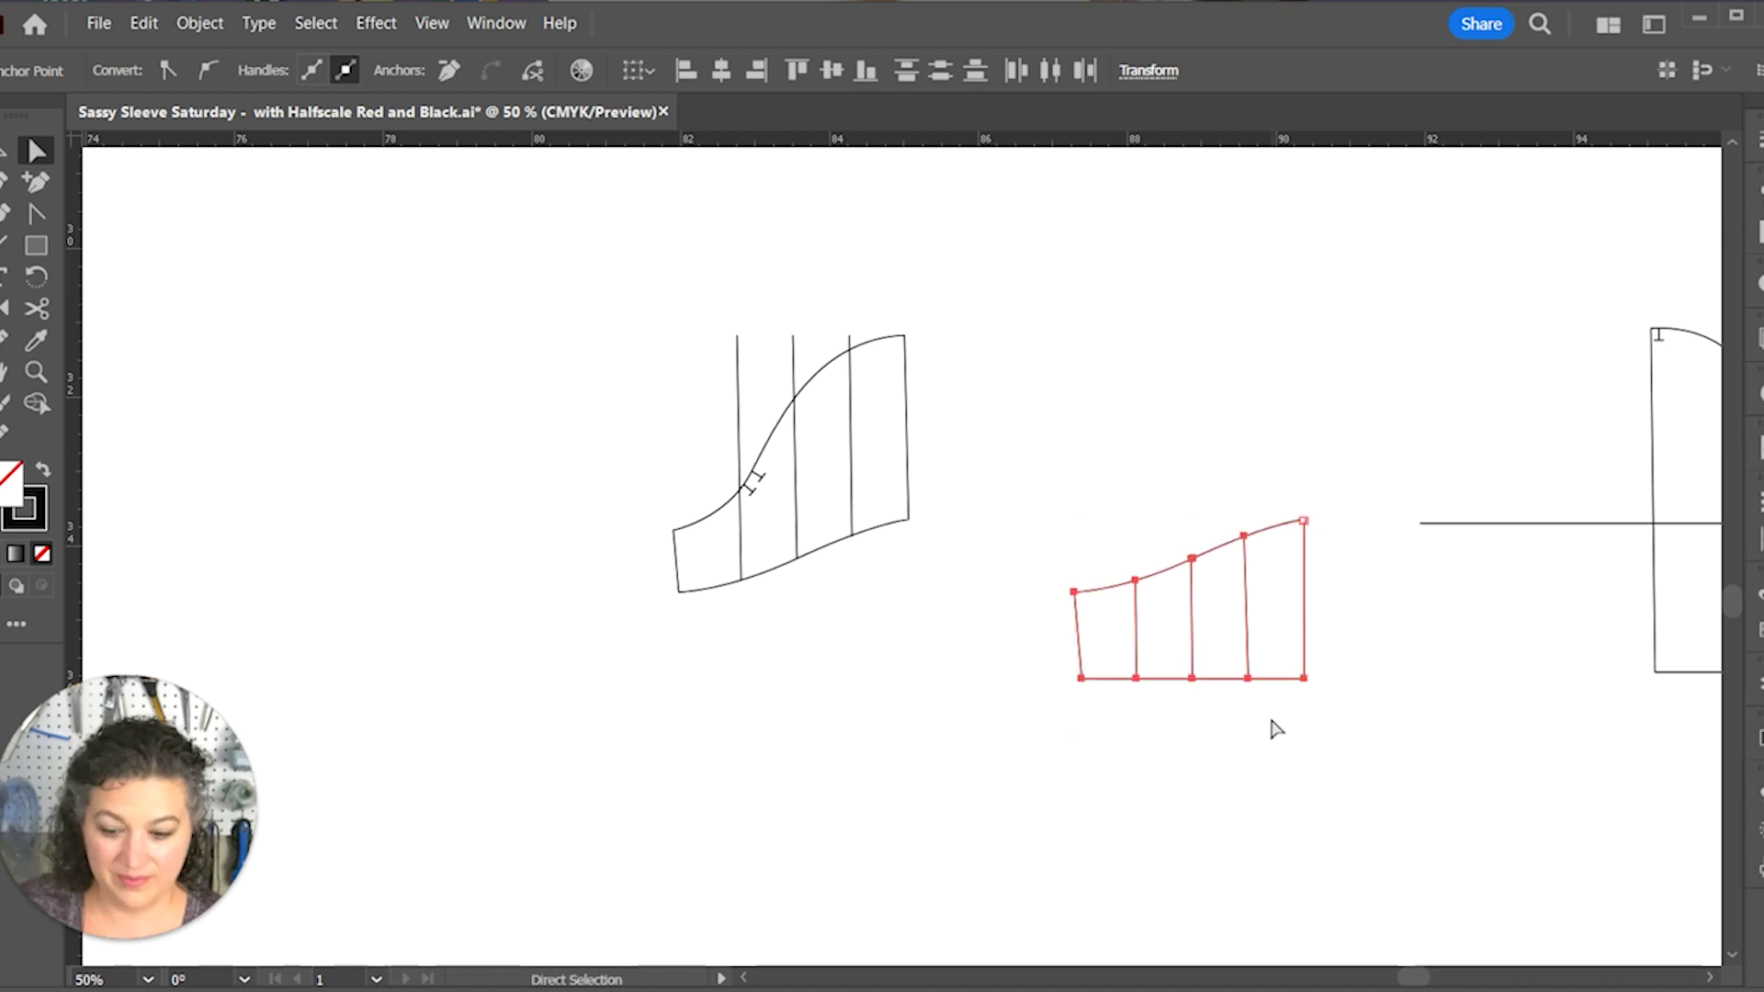
pyautogui.press('v')
pyautogui.moveTo(1059, 523); pyautogui.dragTo(1247, 764)
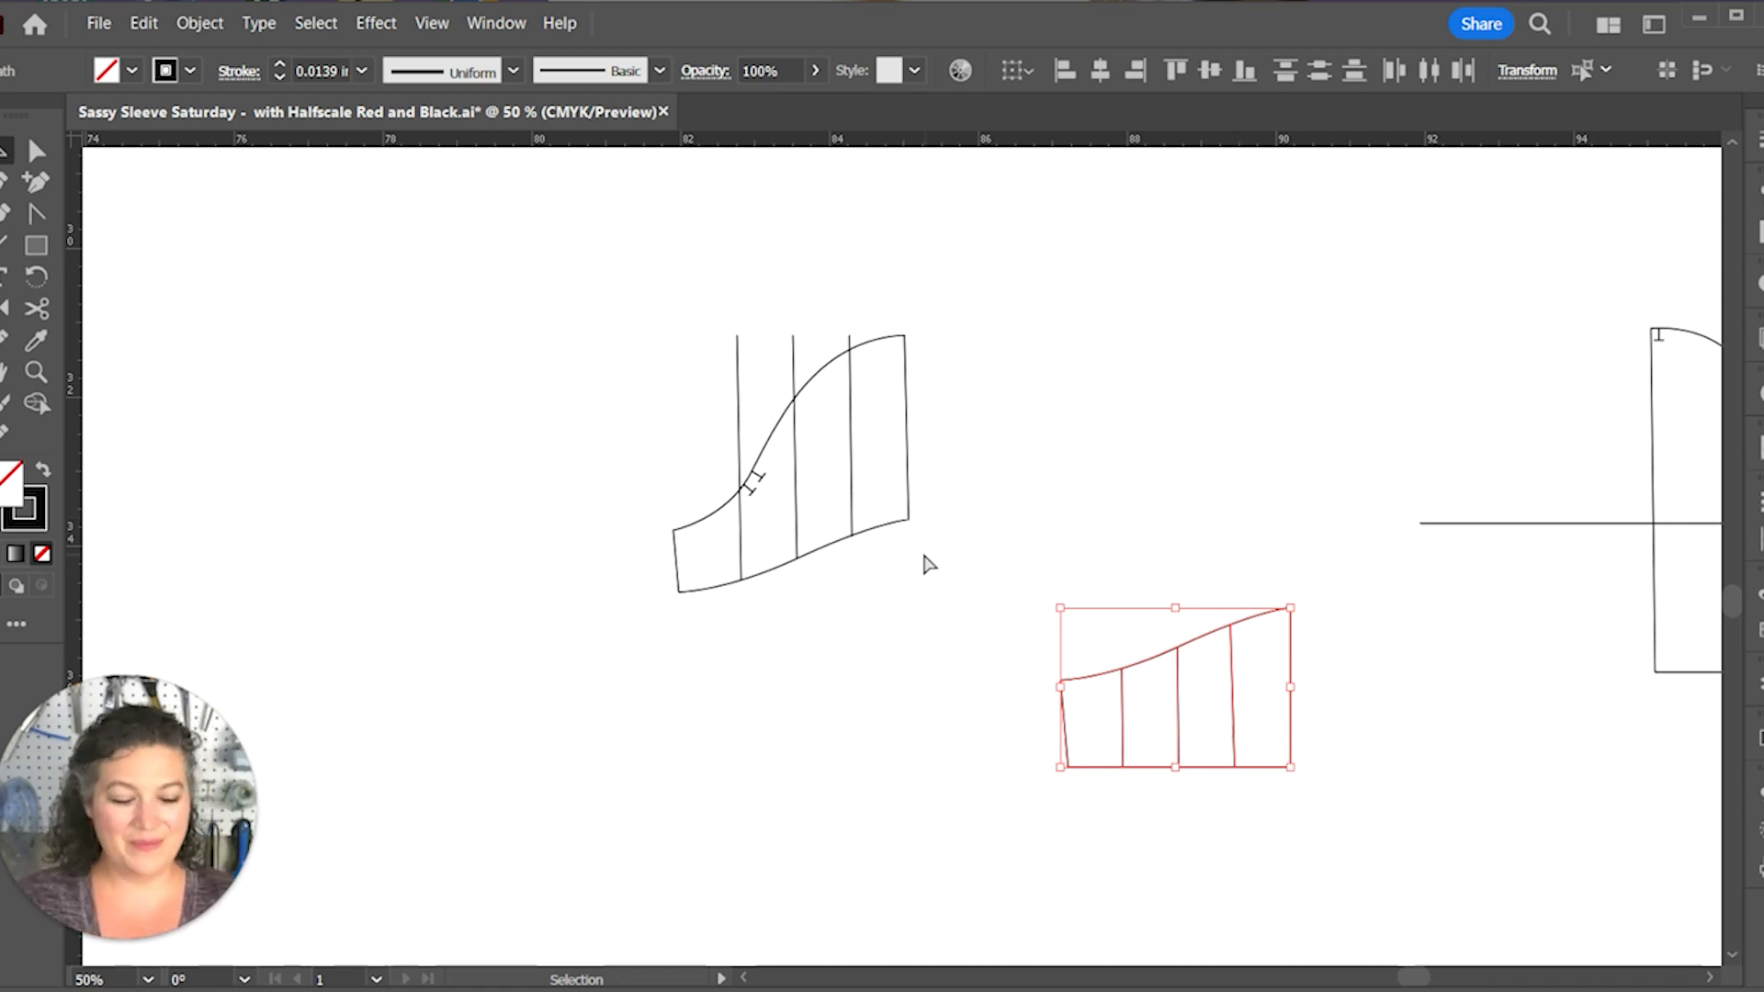
pyautogui.hotkey('ctrl', '1')
pyautogui.click(1270, 576)
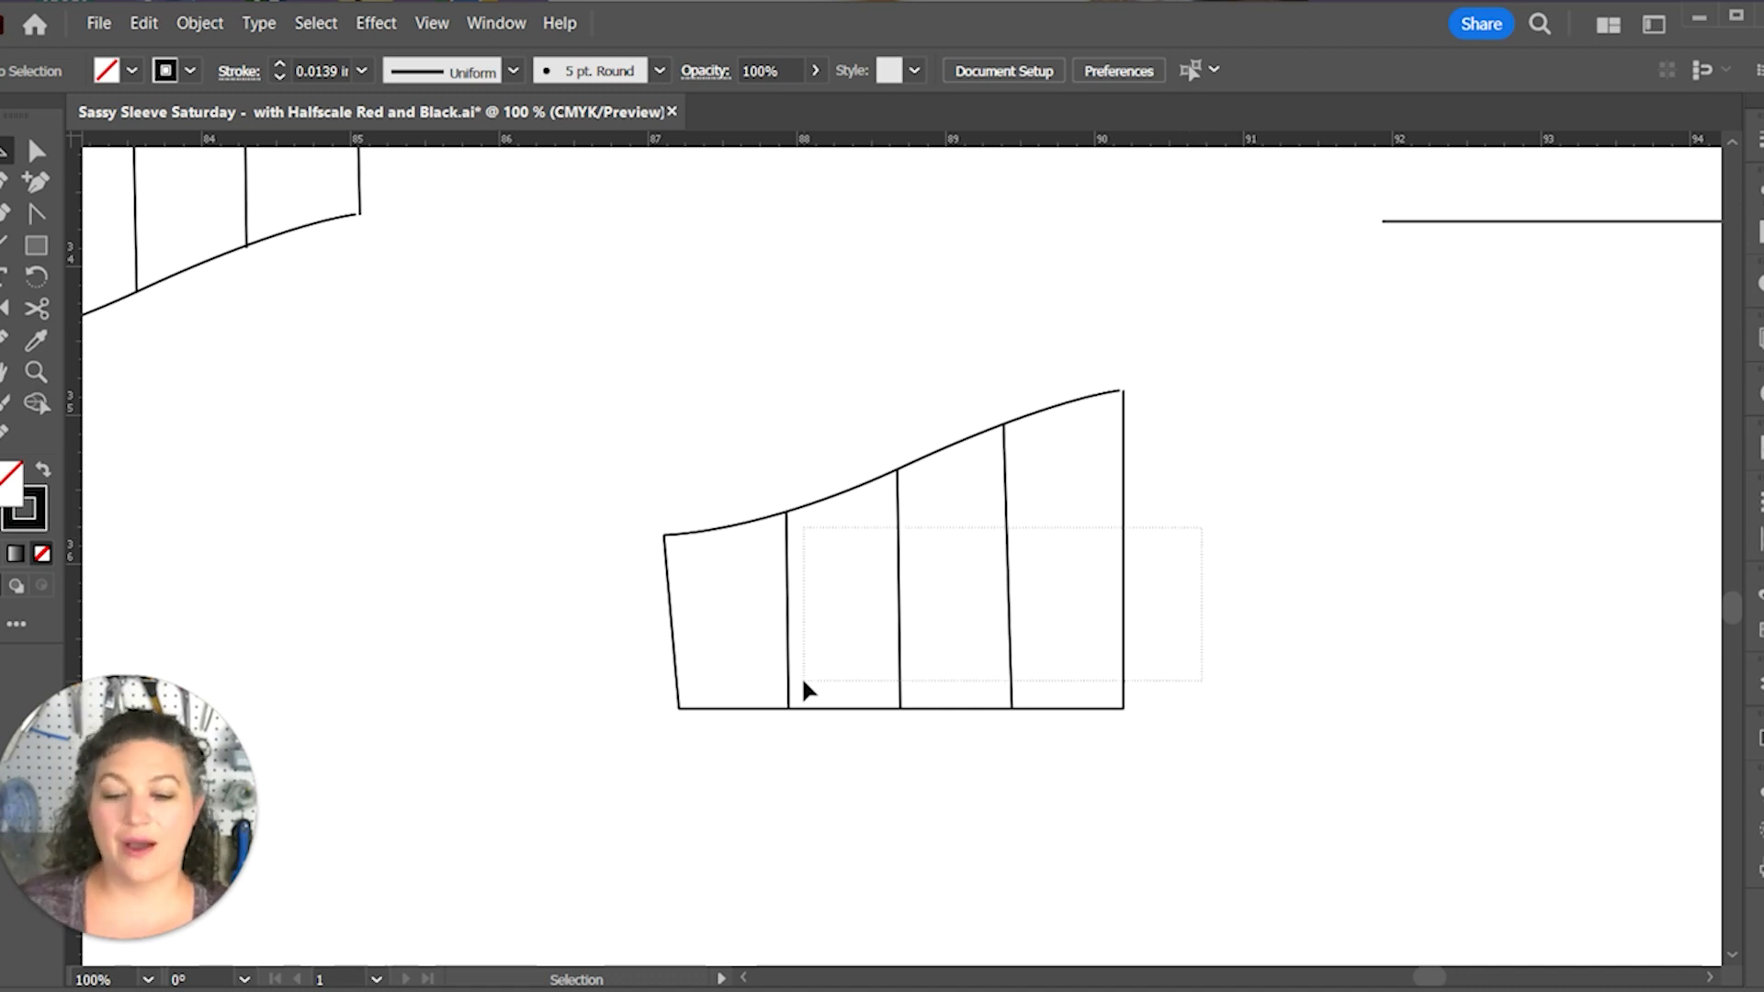
pyautogui.moveTo(766, 673); pyautogui.dragTo(1258, 525)
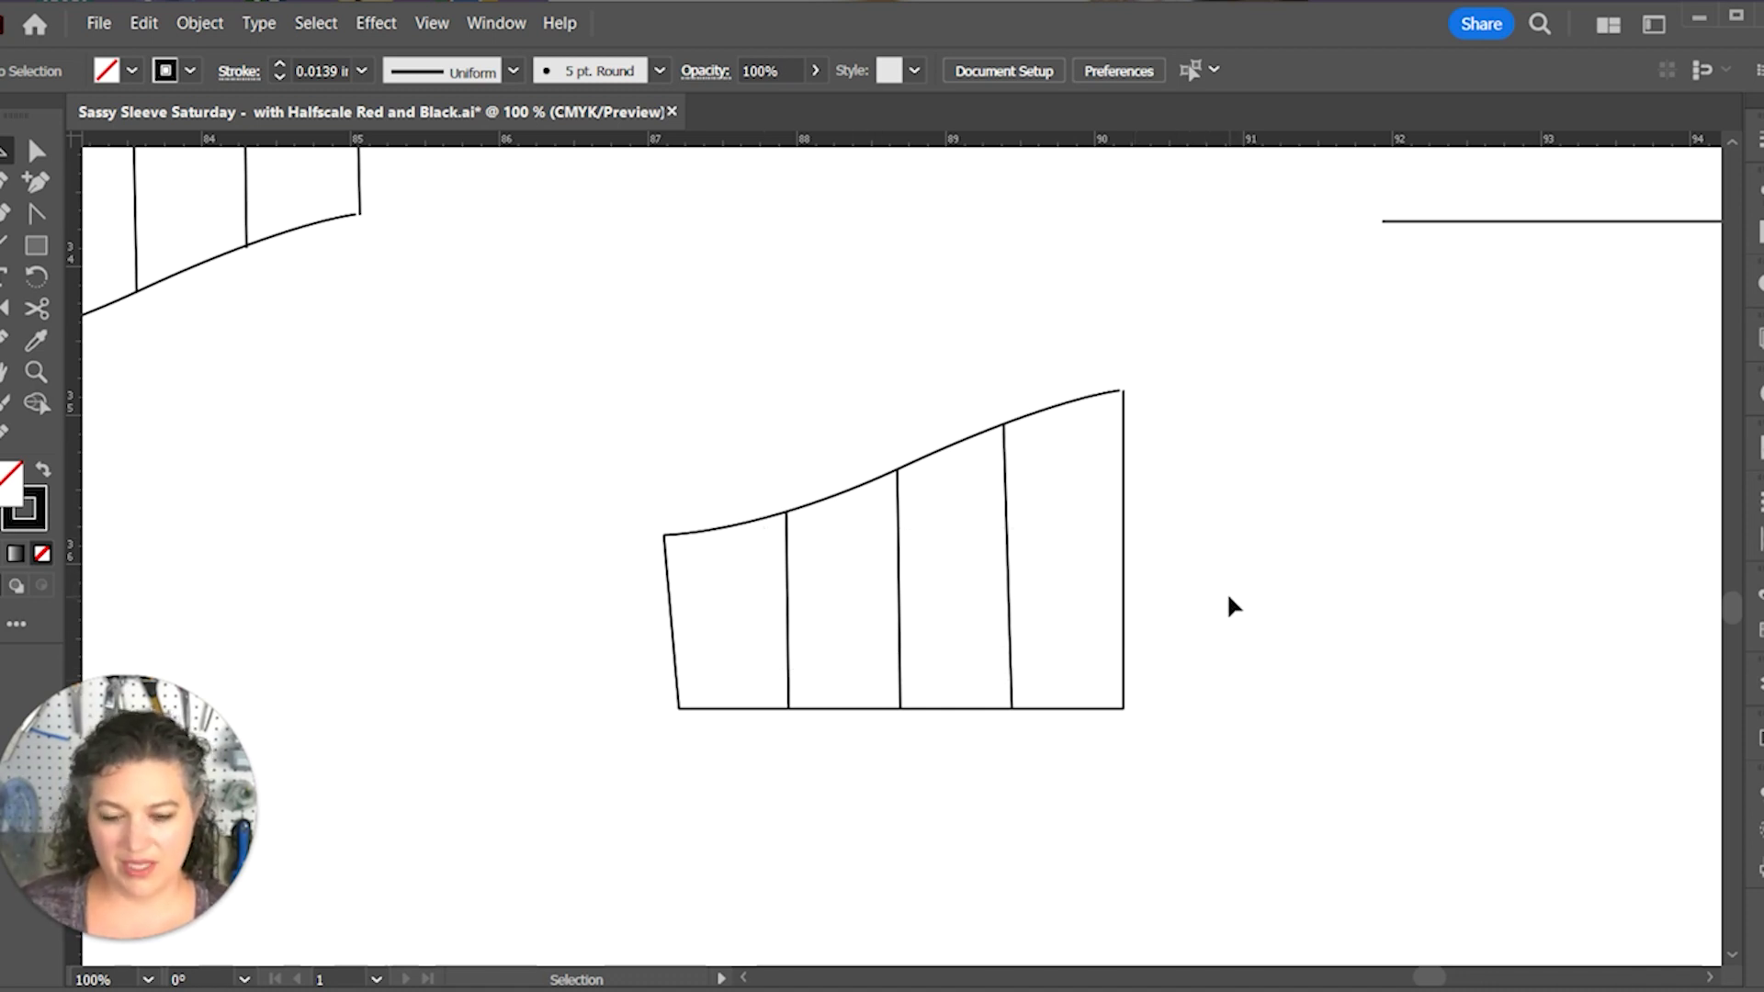
pyautogui.moveTo(821, 643); pyautogui.dragTo(1086, 632)
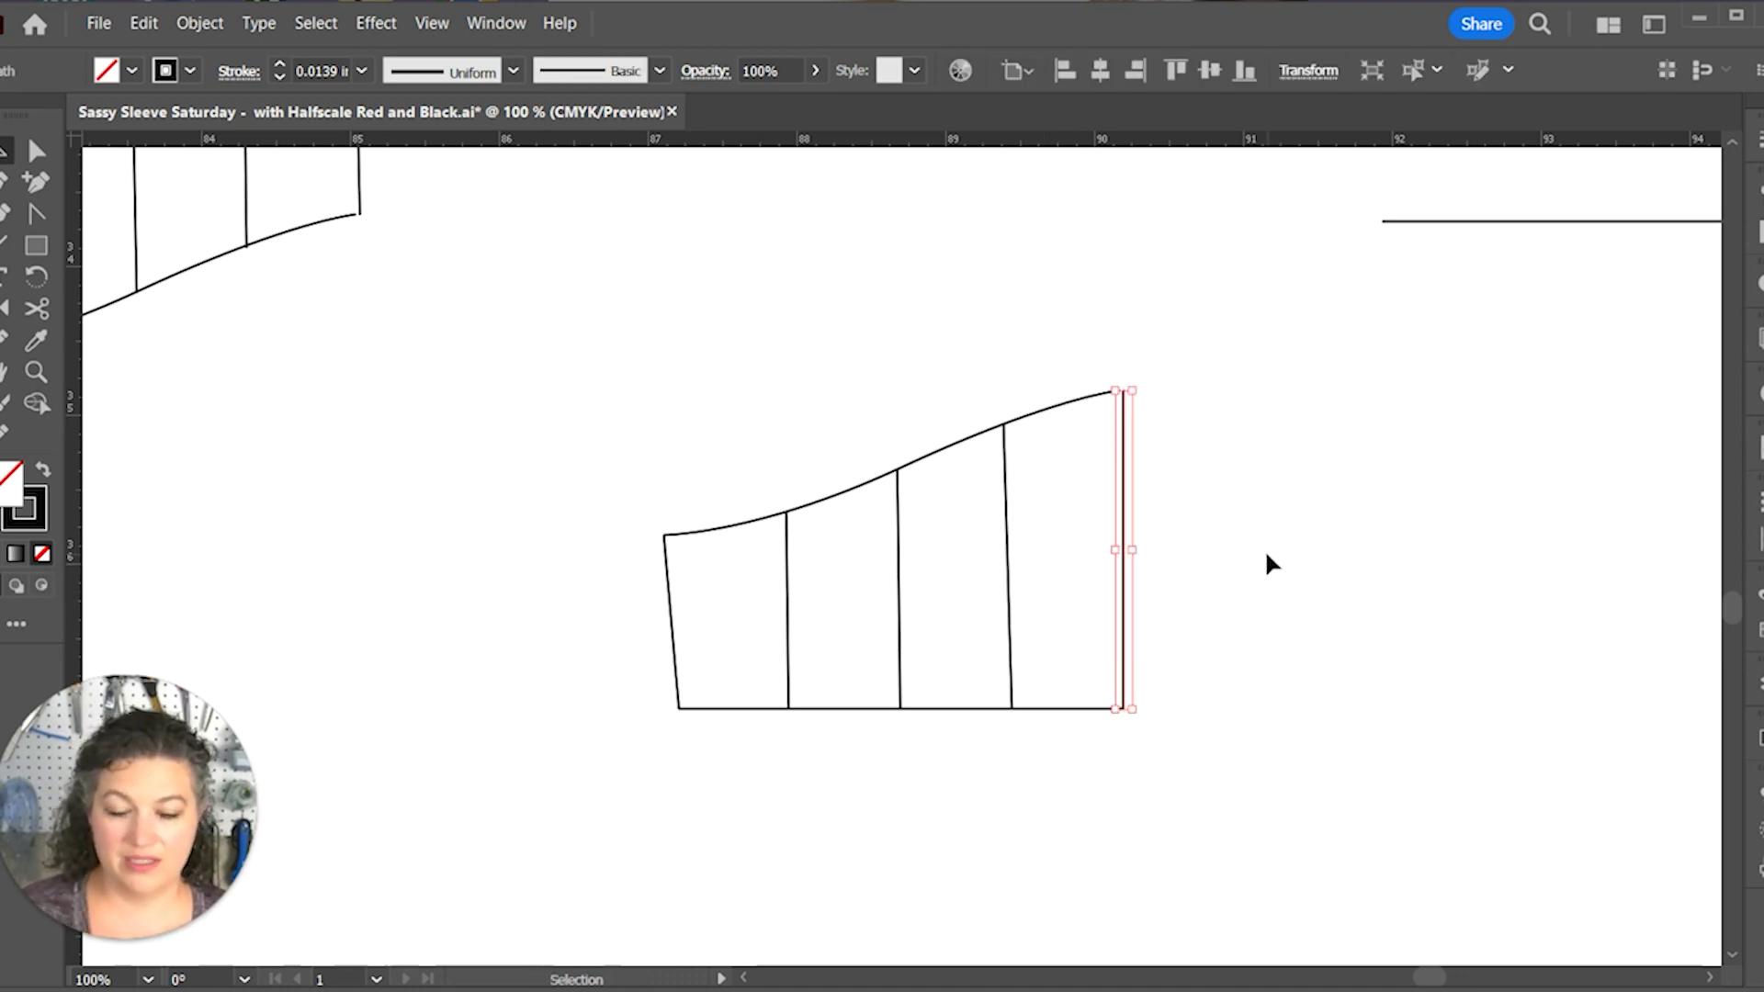
pyautogui.click(1146, 549)
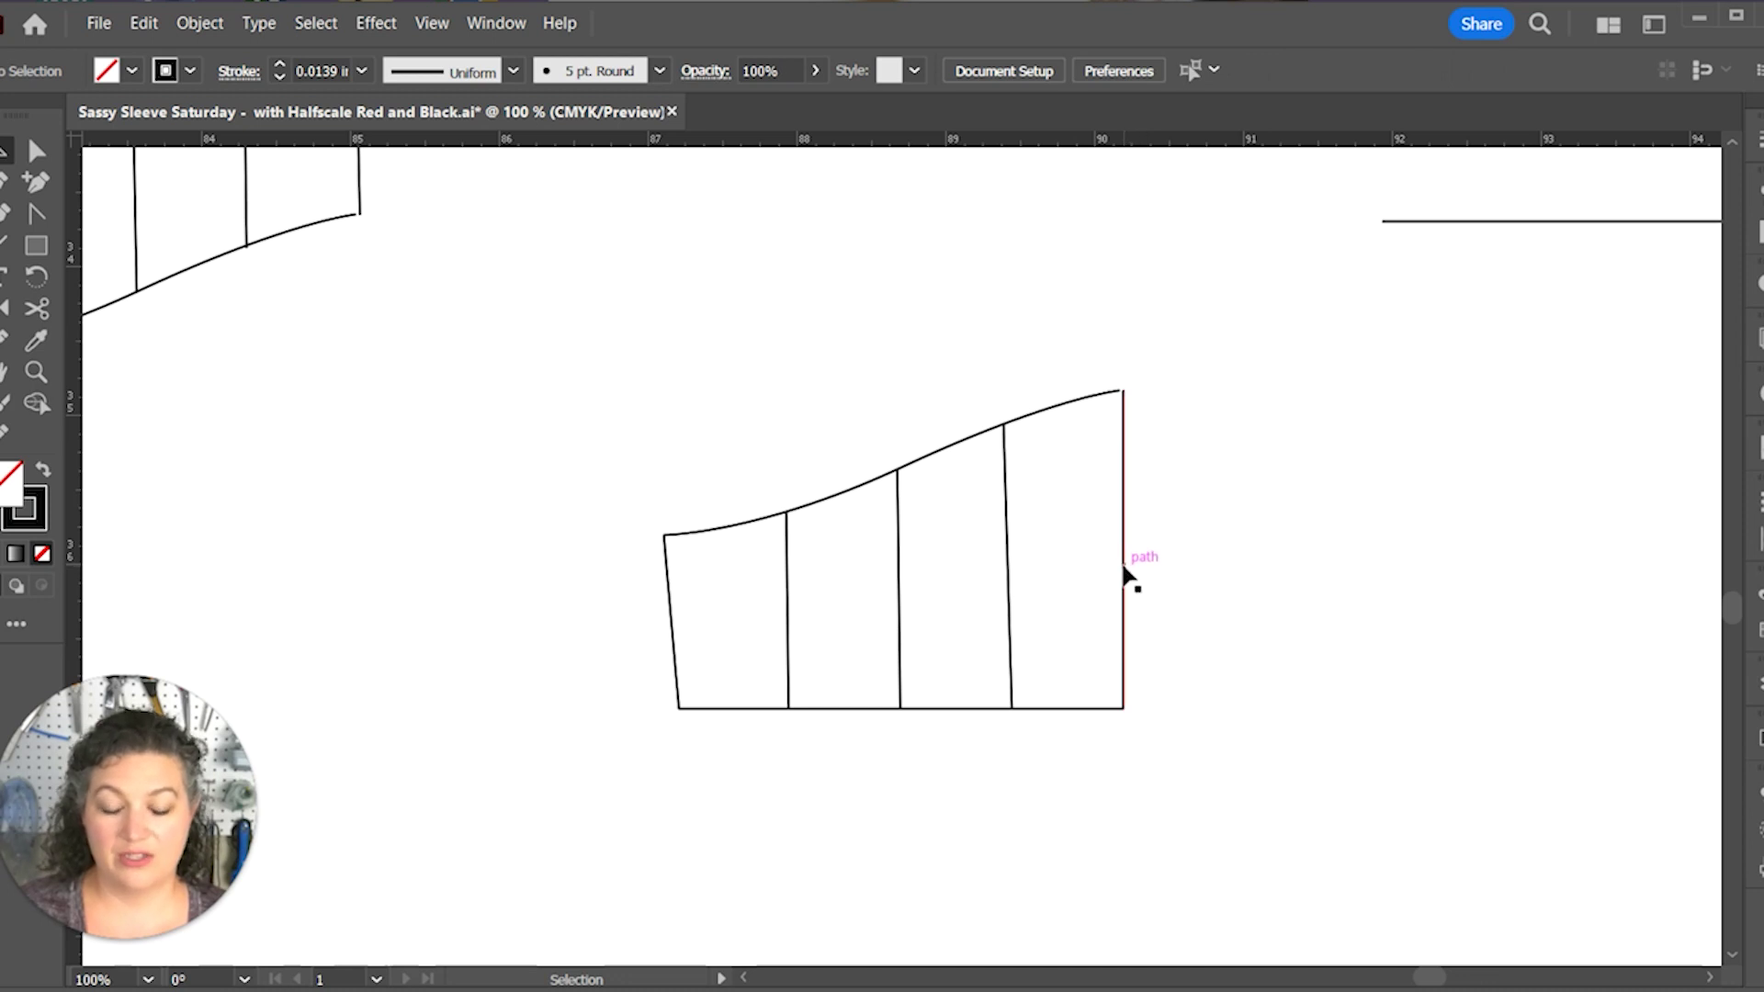
# Step: Draw a 0.375 in line segment at 180.14° from the upper end of the lower section's centre edge
pyautogui.press('\\')
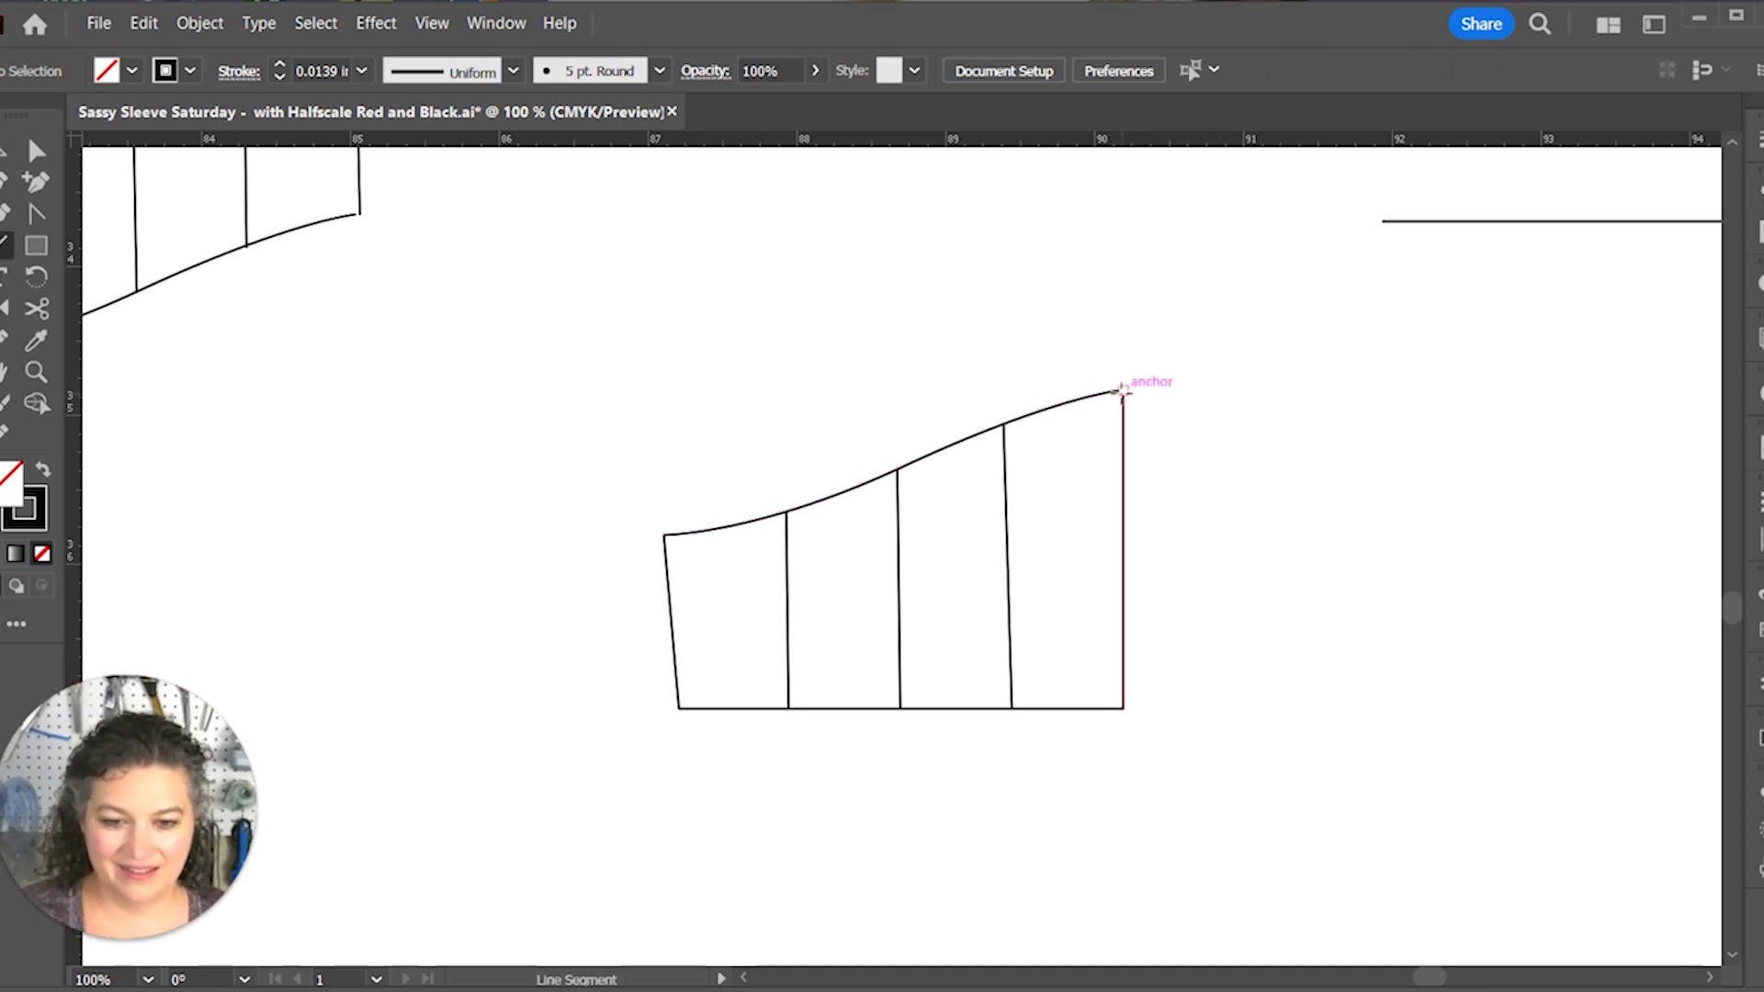
pyautogui.click(1123, 390)
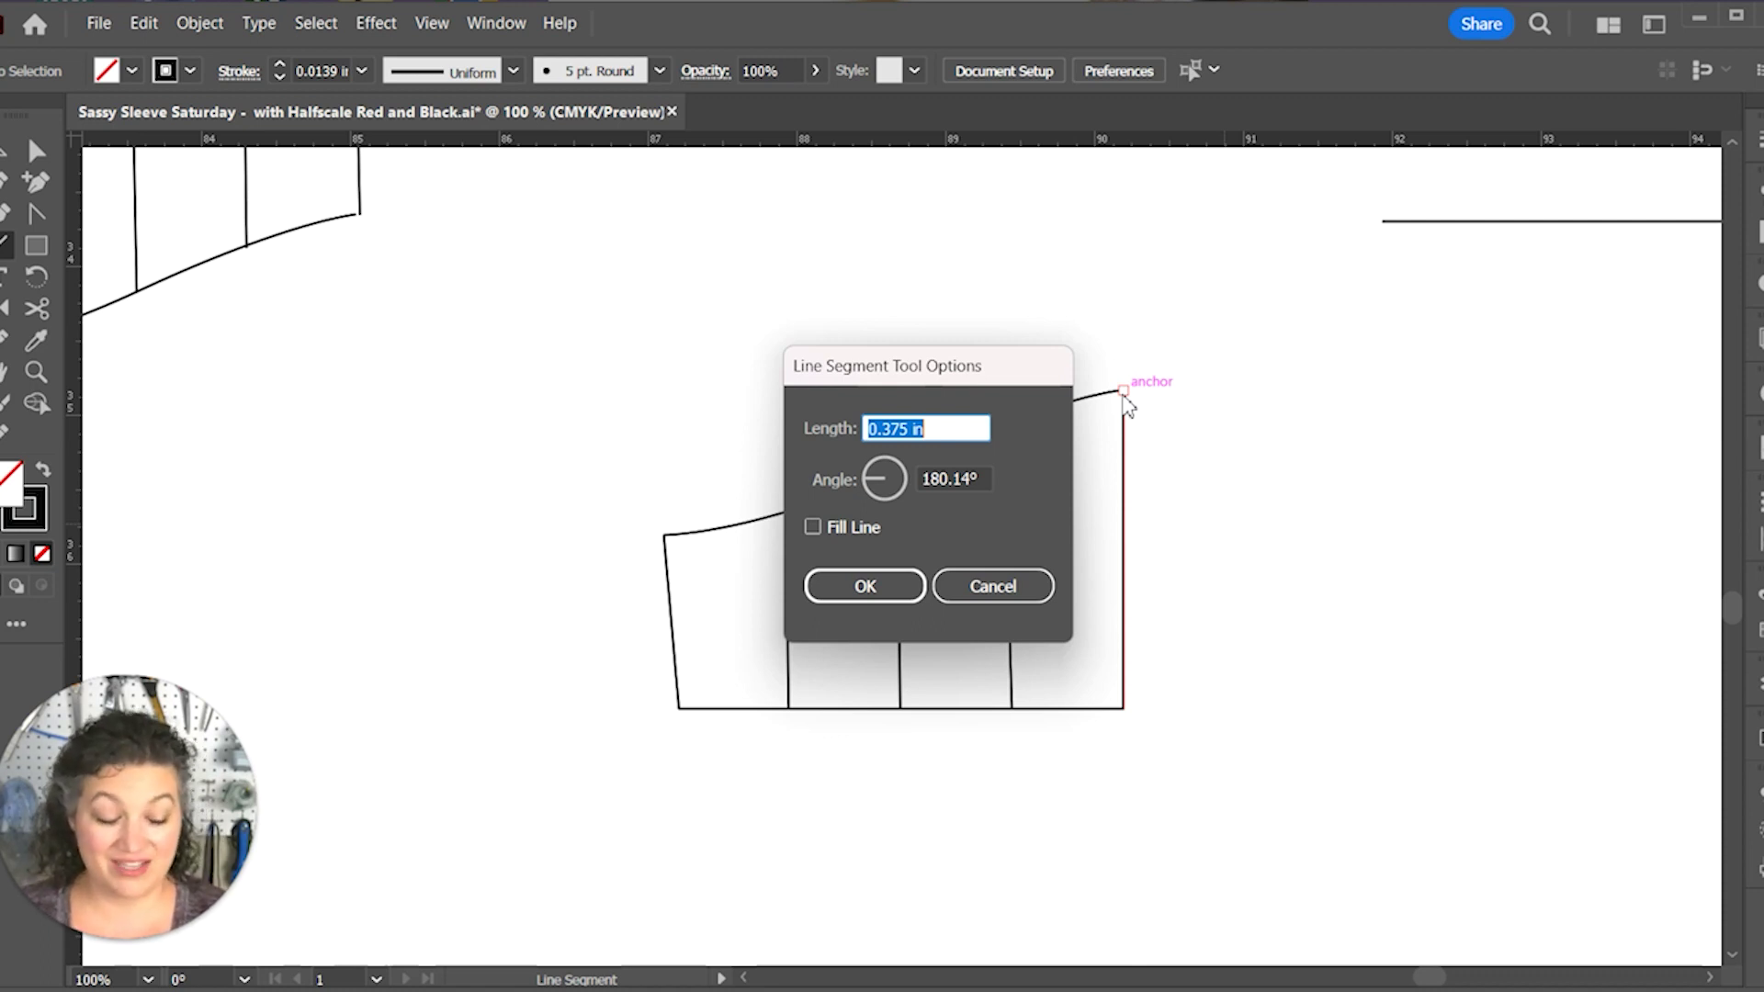
pyautogui.write('.37')
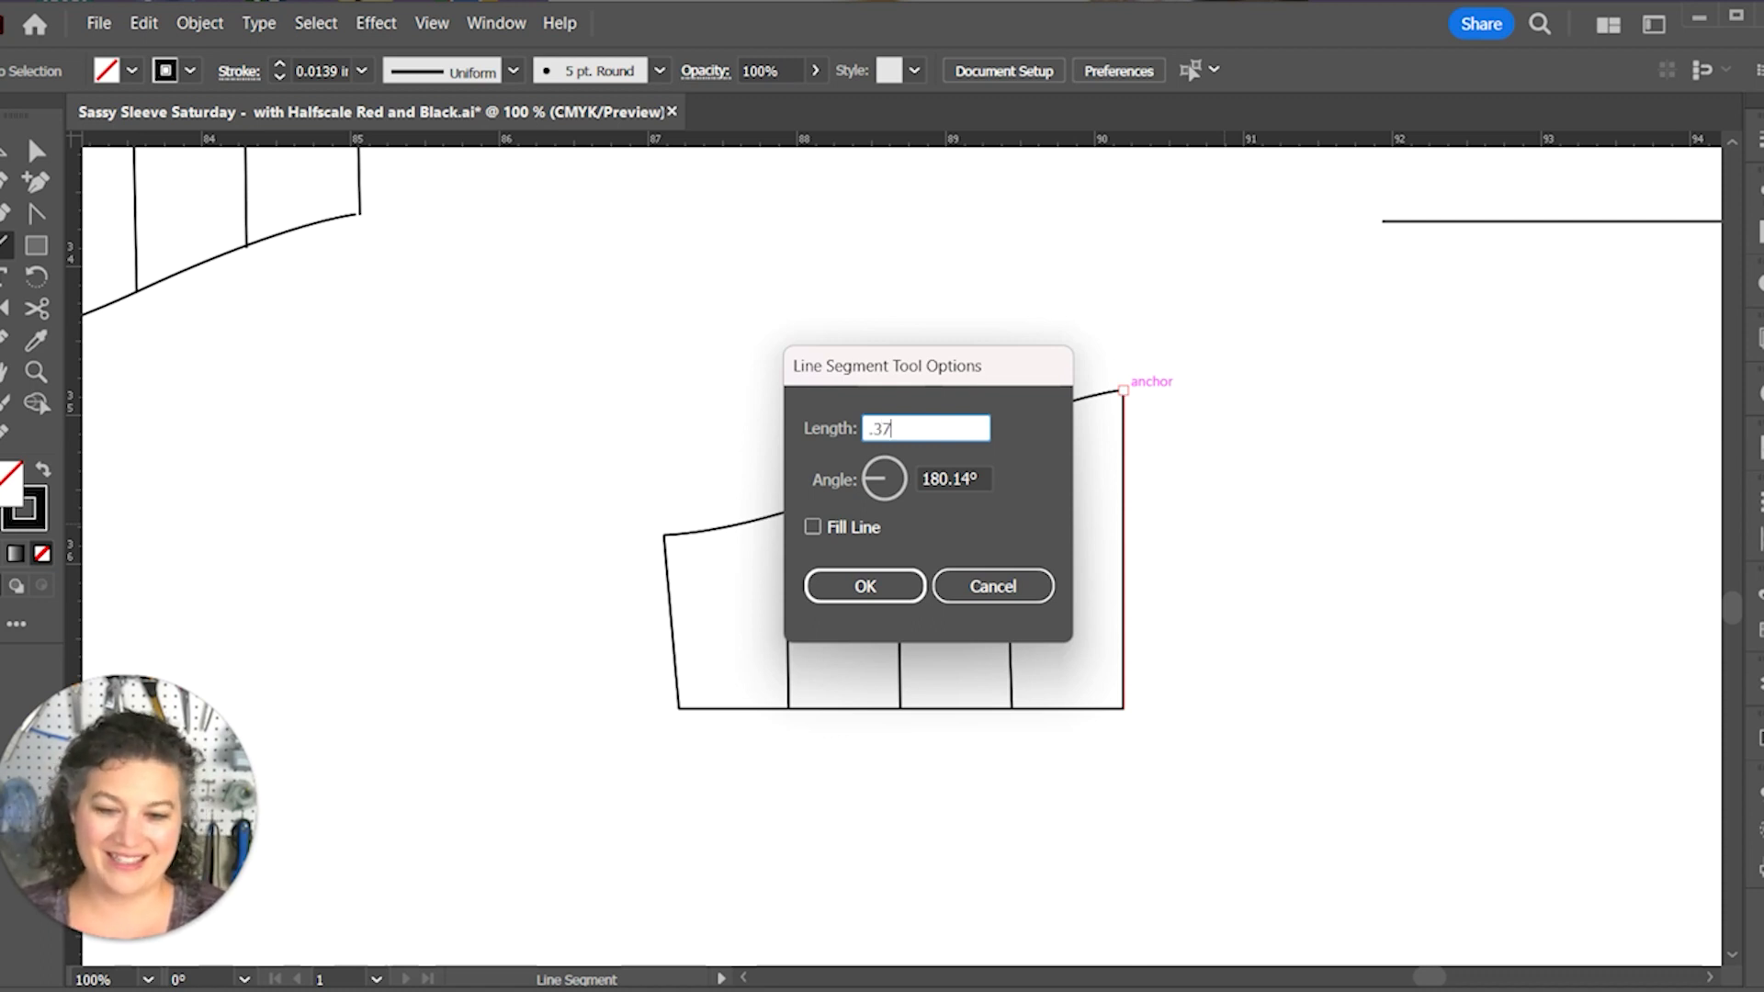
pyautogui.press('Tab')
pyautogui.press('Return')
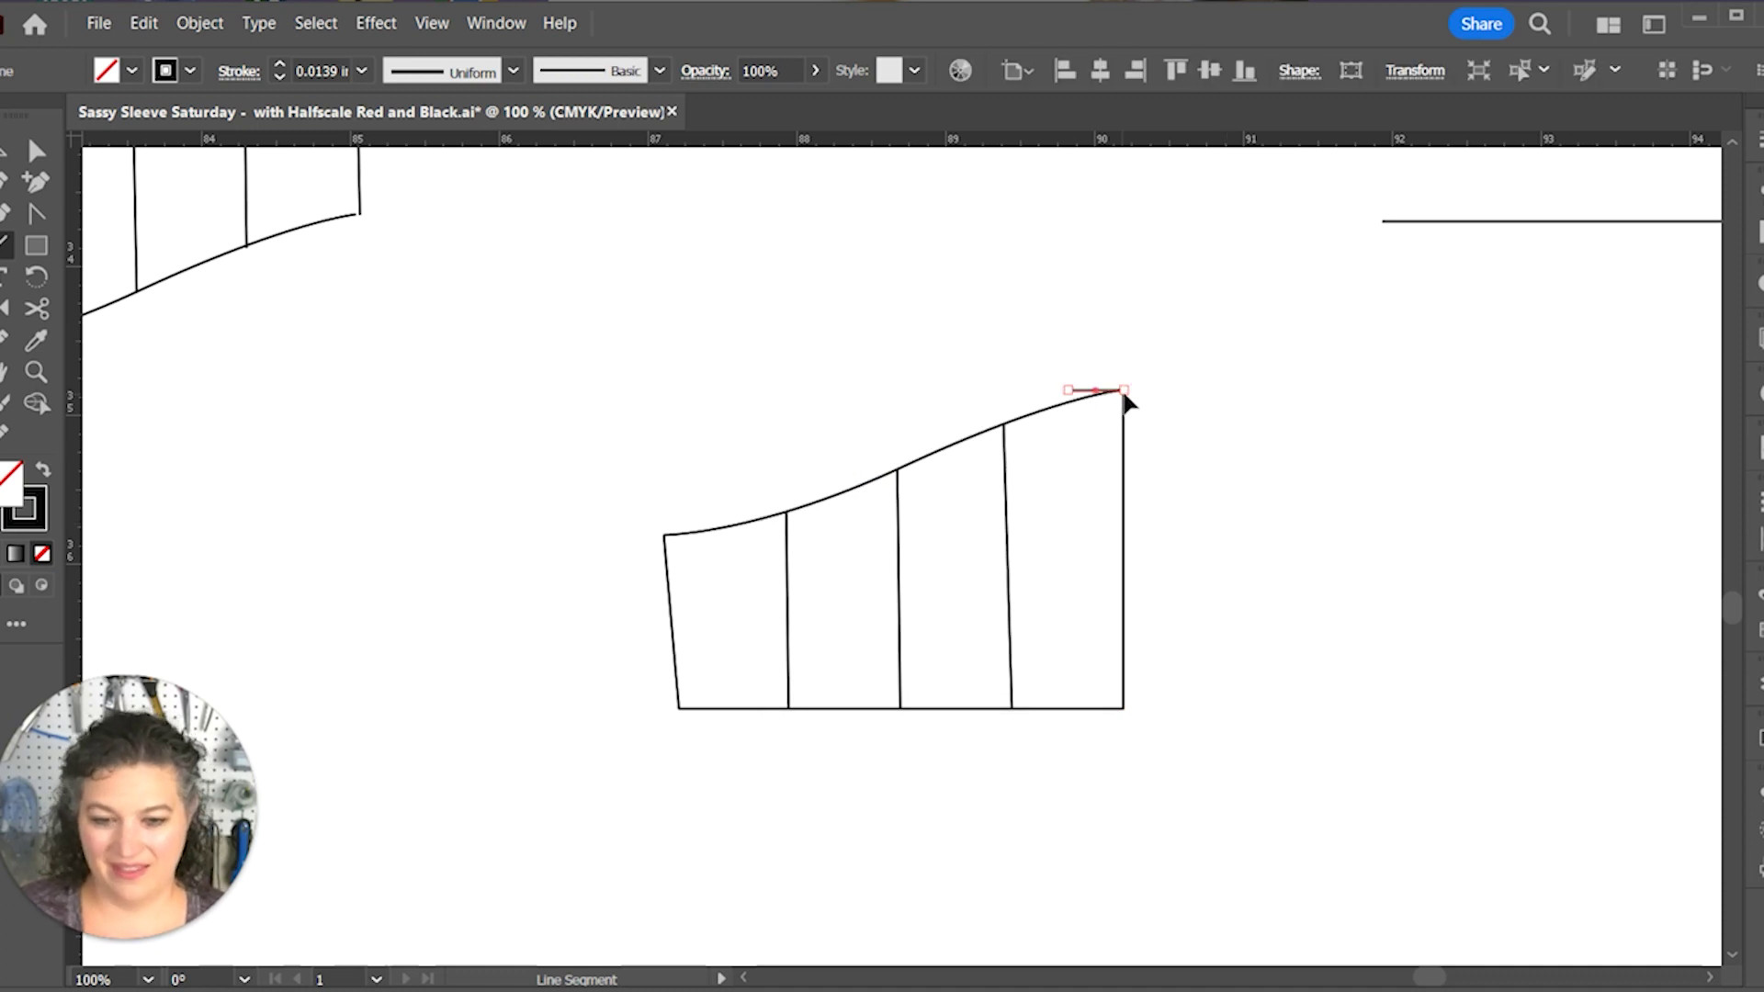
# Step: Nudge the 0.375 in line down the centre edge so it sits just below the style line
pyautogui.press('Down')
pyautogui.press('Down')
pyautogui.press('Down')
pyautogui.press('Down')
pyautogui.press('Down')
pyautogui.press('Down')
pyautogui.press('Down')
pyautogui.press('Down')
pyautogui.press('Down')
pyautogui.press('Down')
pyautogui.press('Down')
pyautogui.press('Down')
pyautogui.press('Down')
pyautogui.press('Down')
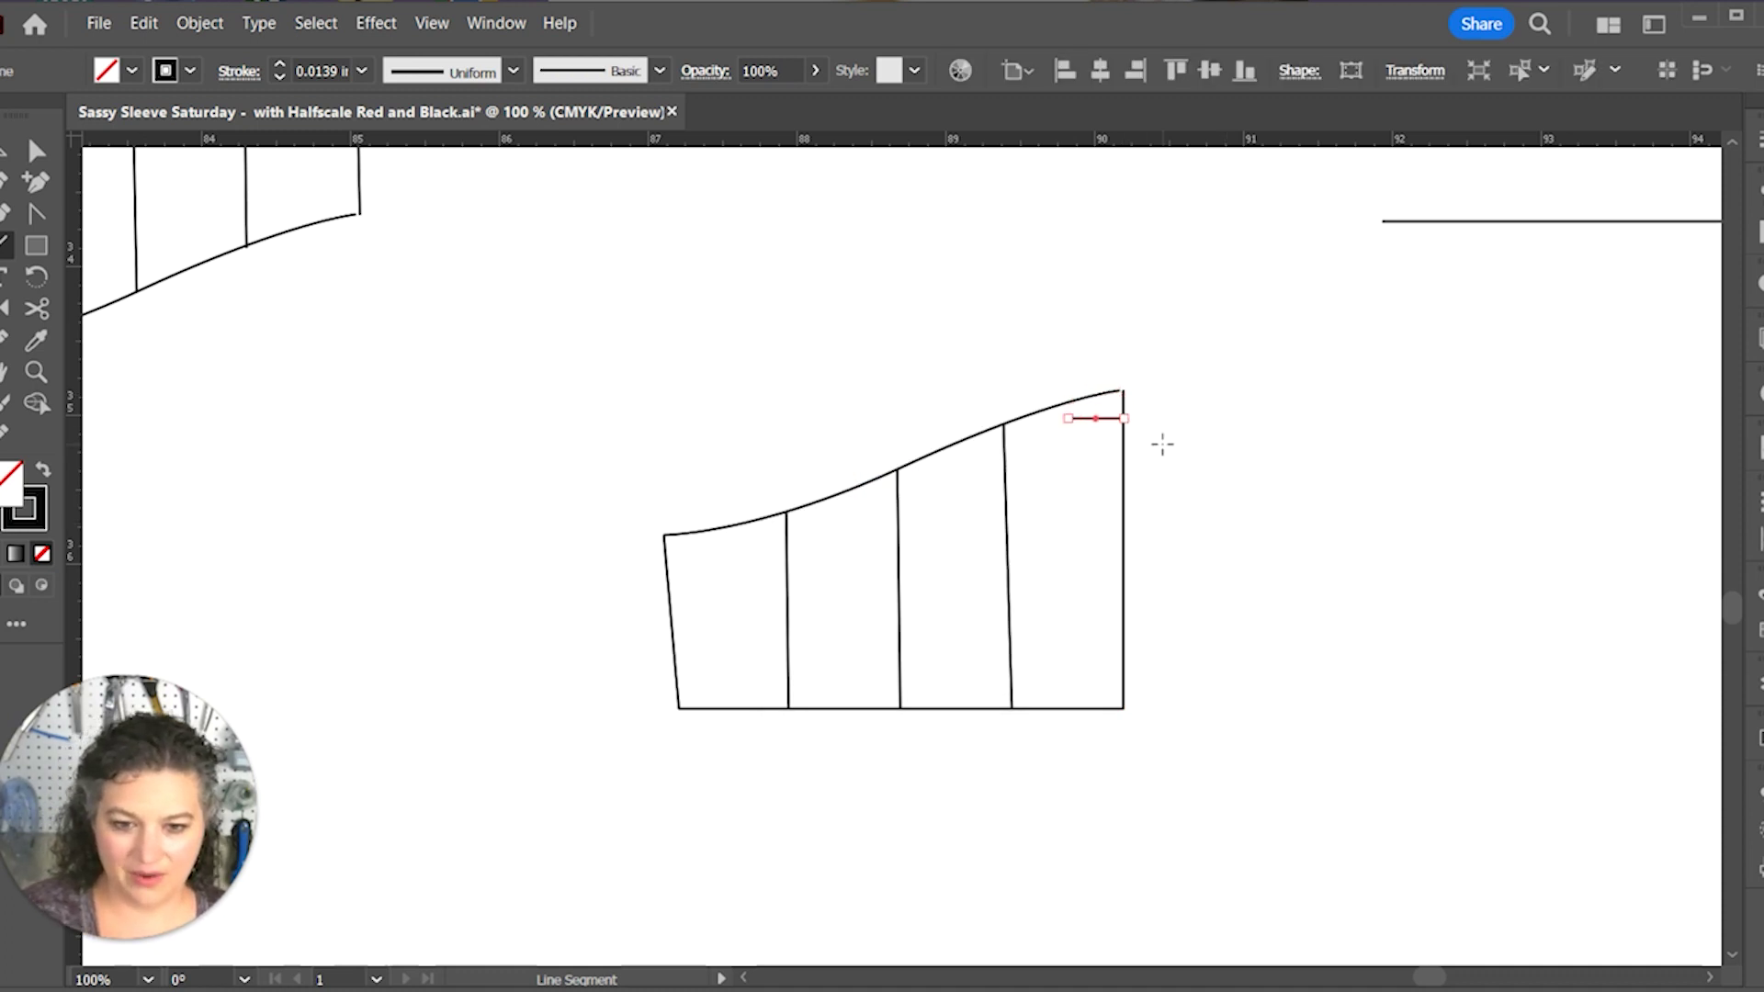
# Step: Duplicate the centre edge in place and rotate the lower section counterclockwise about the edge's lower end to meet the 0.375 in line
pyautogui.press('v')
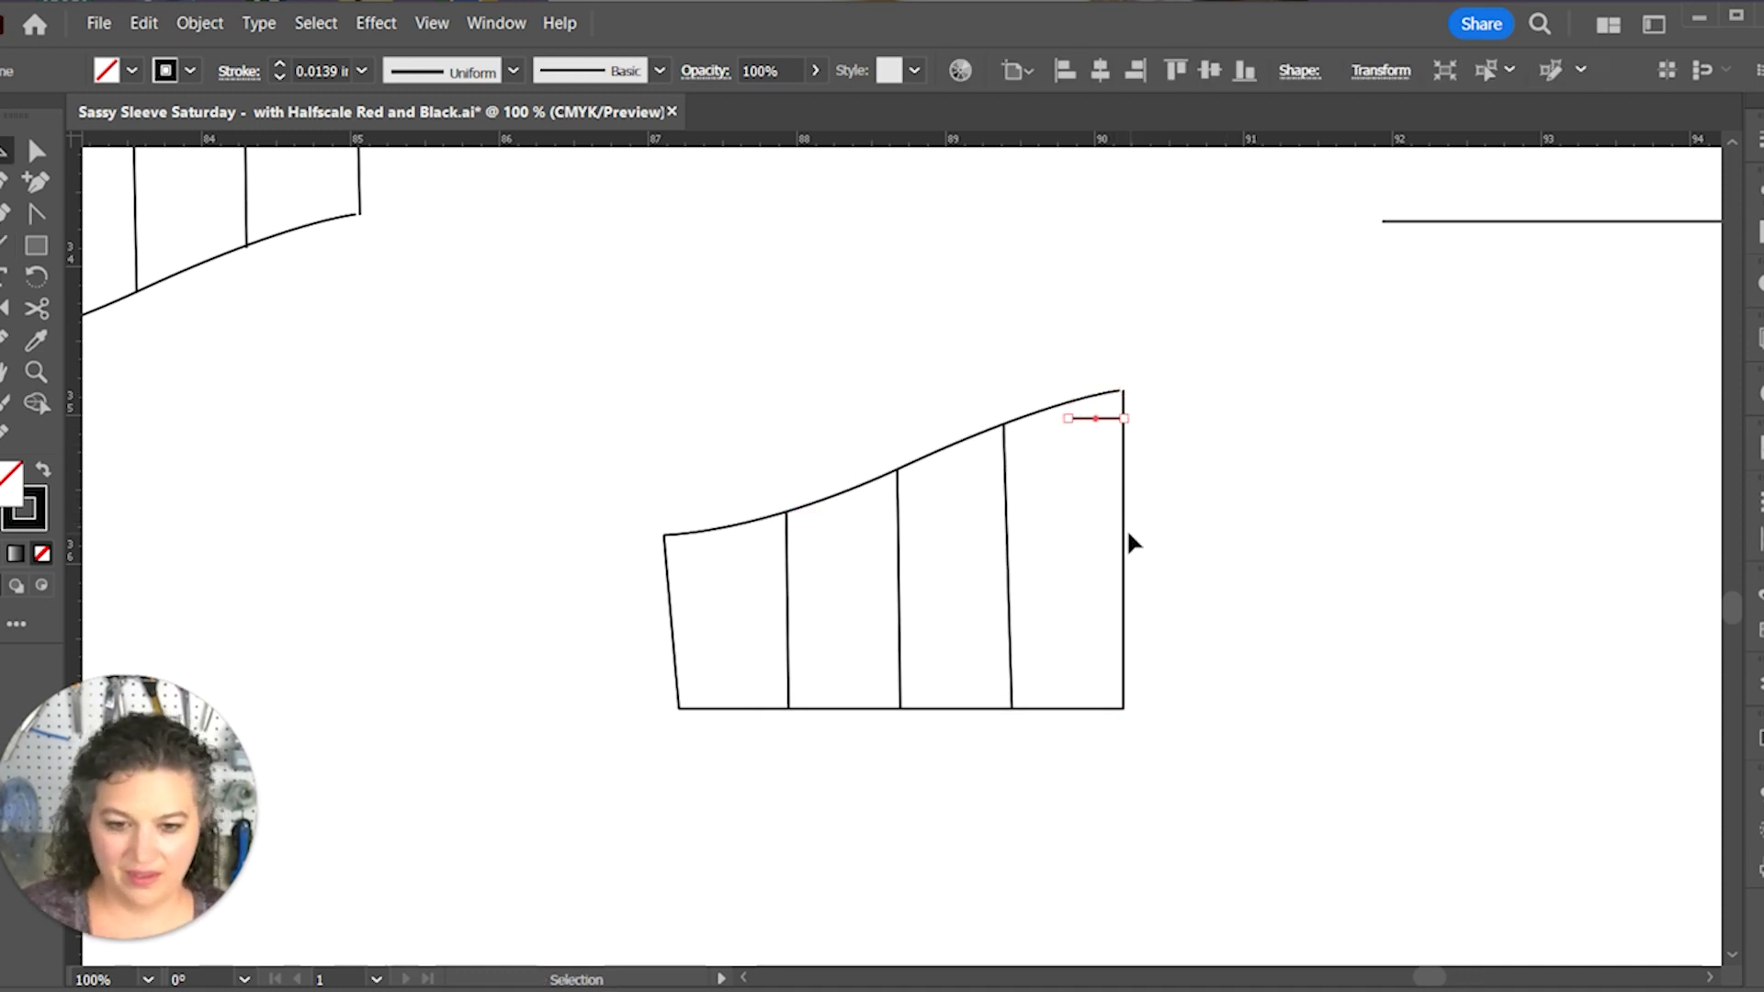
pyautogui.click(1125, 531)
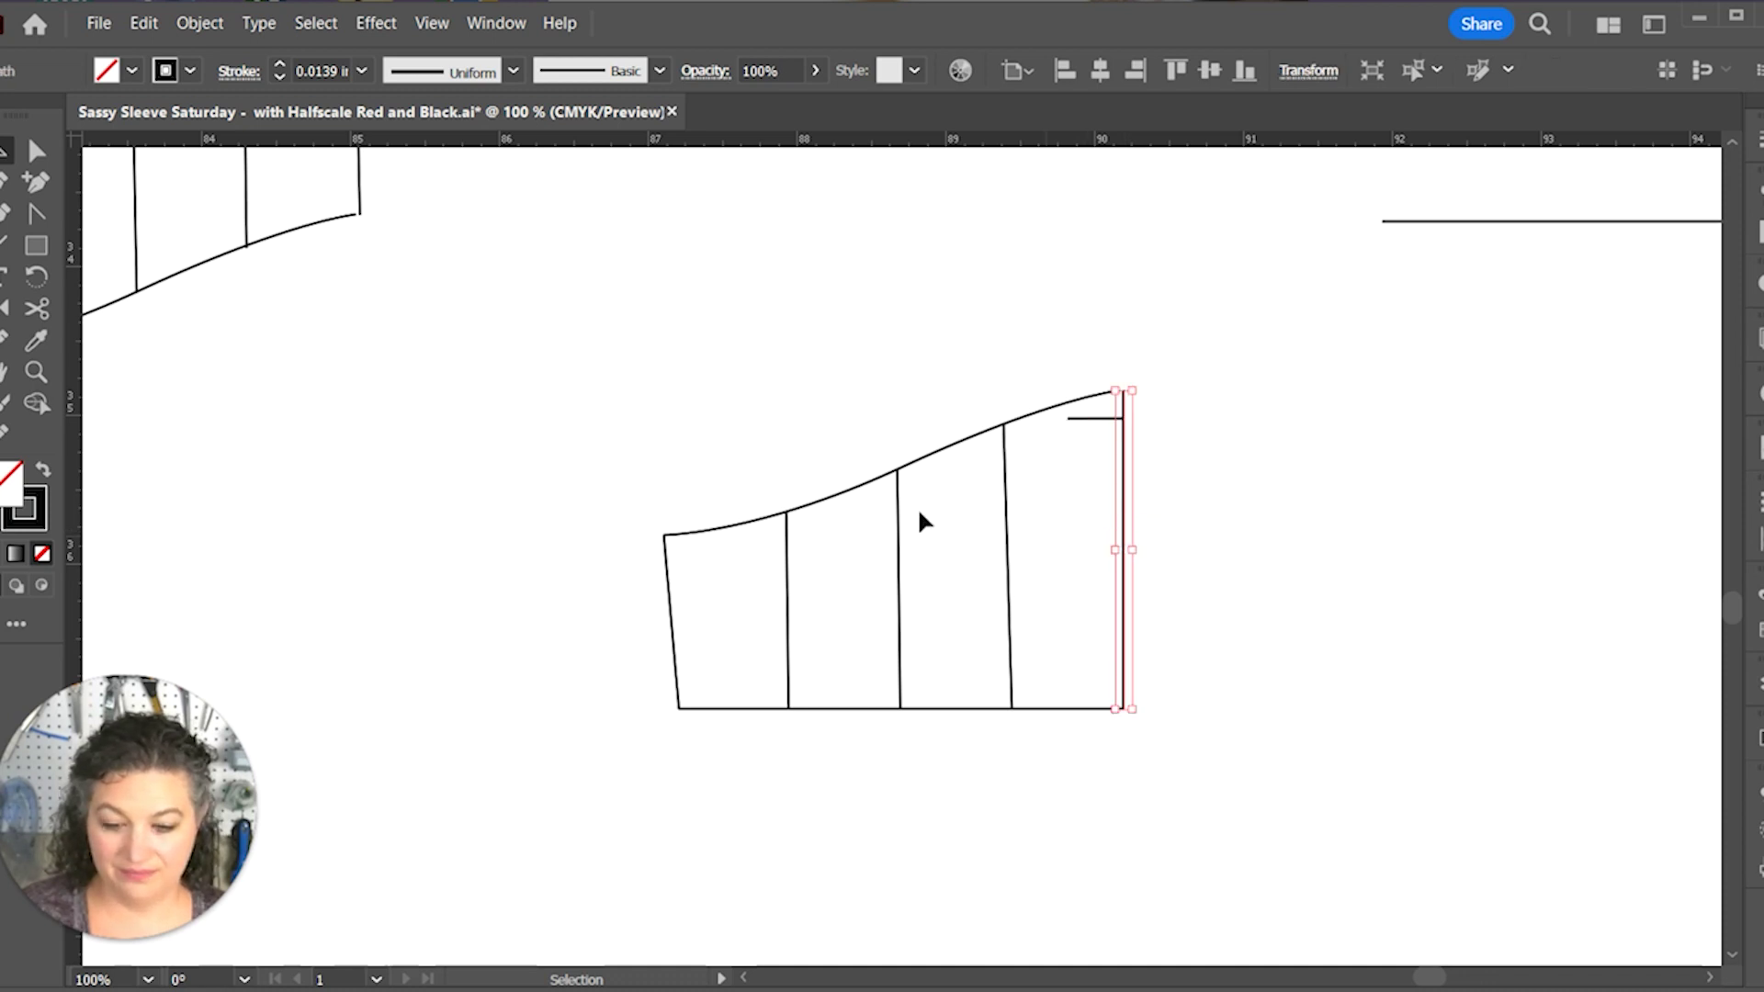
pyautogui.moveTo(524, 456); pyautogui.dragTo(1039, 936)
pyautogui.press('r')
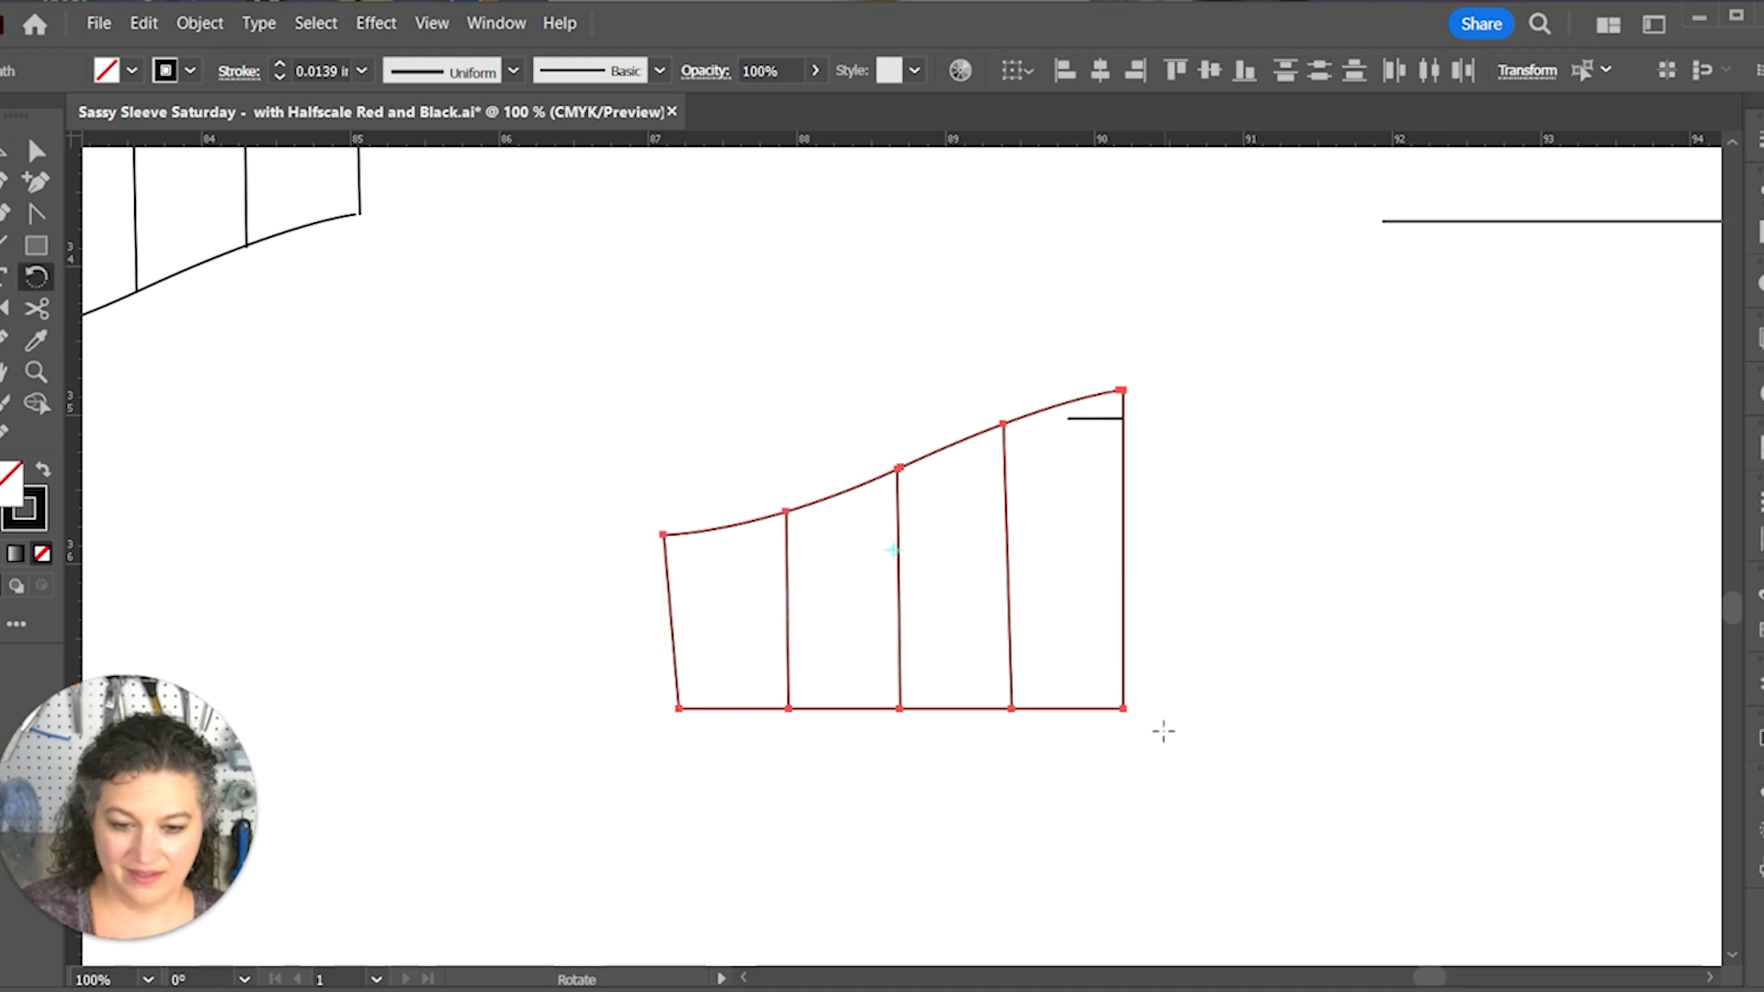
pyautogui.click(1123, 708)
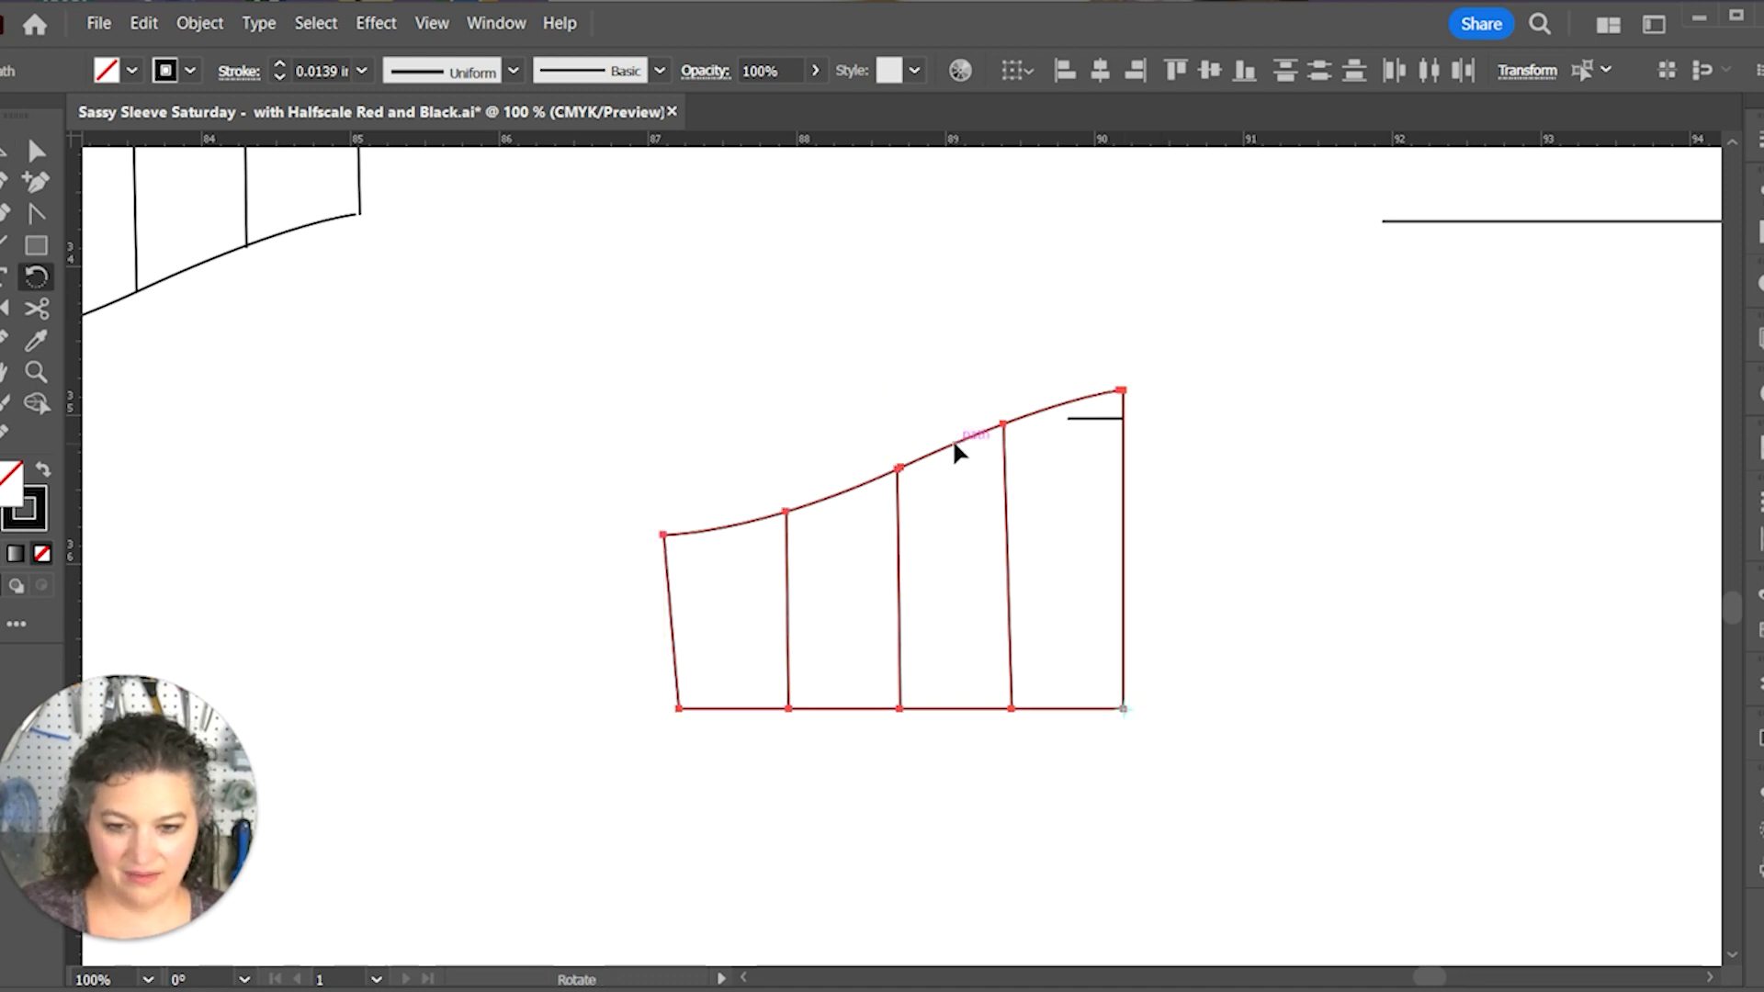
pyautogui.moveTo(953, 457); pyautogui.dragTo(887, 473)
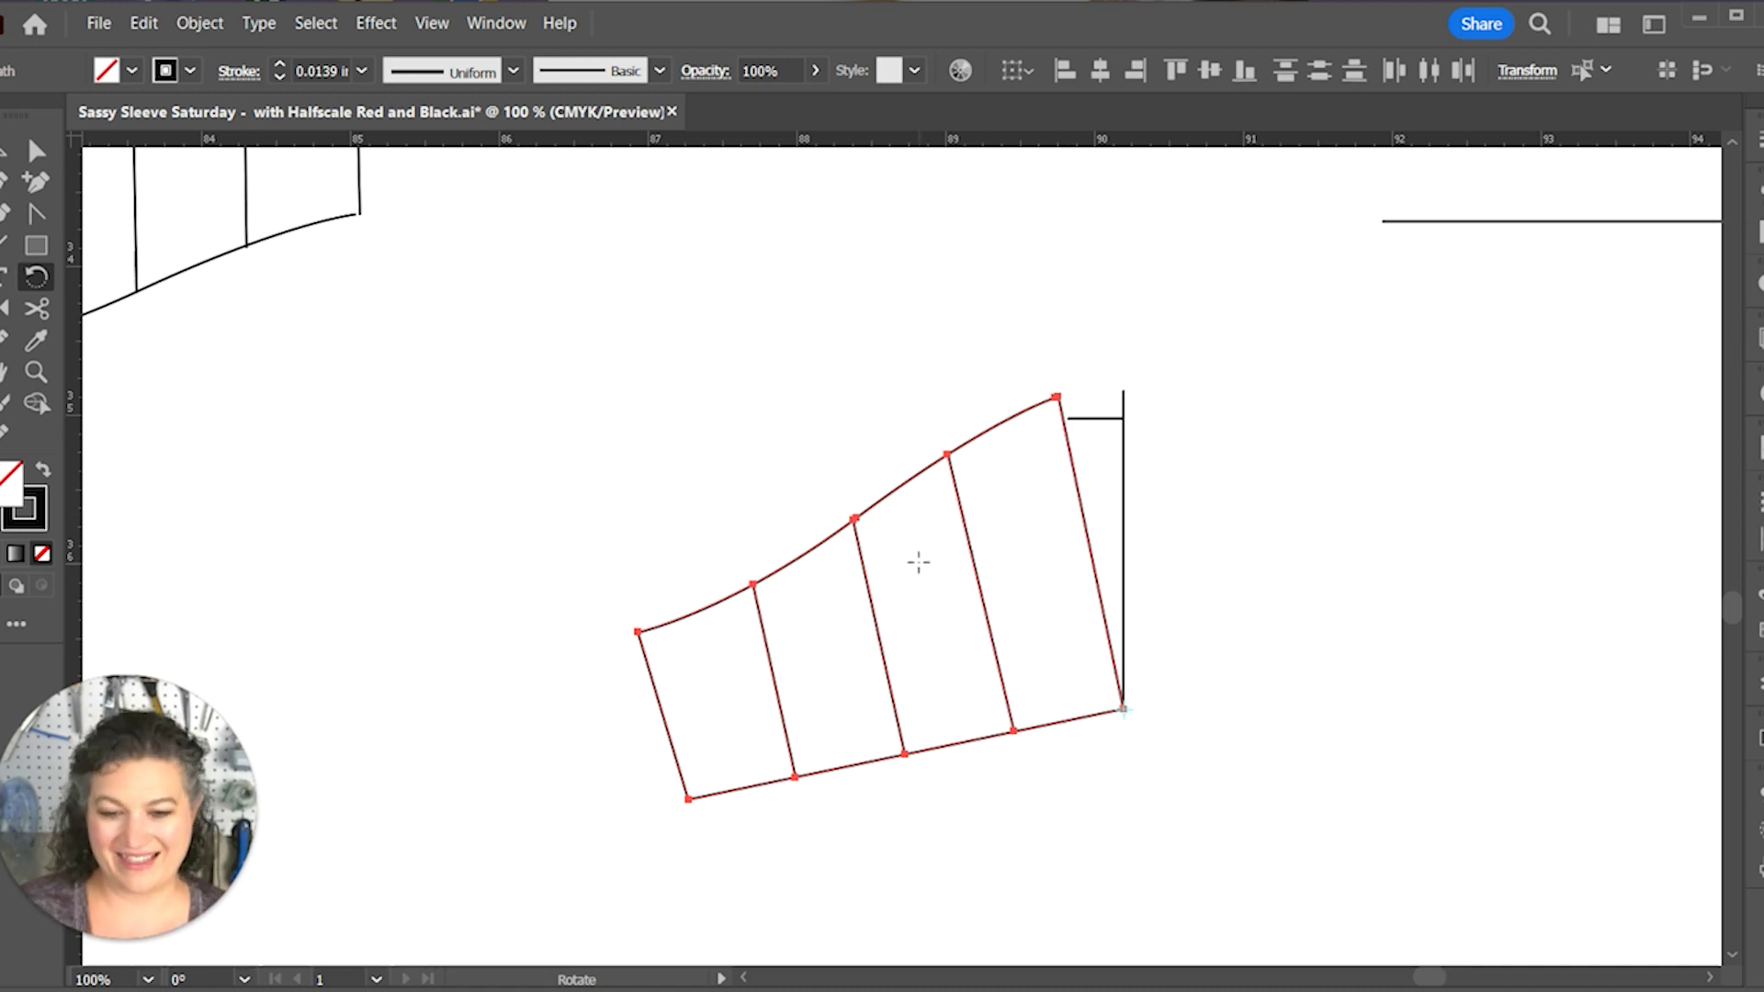
pyautogui.press('v')
pyautogui.click(1255, 560)
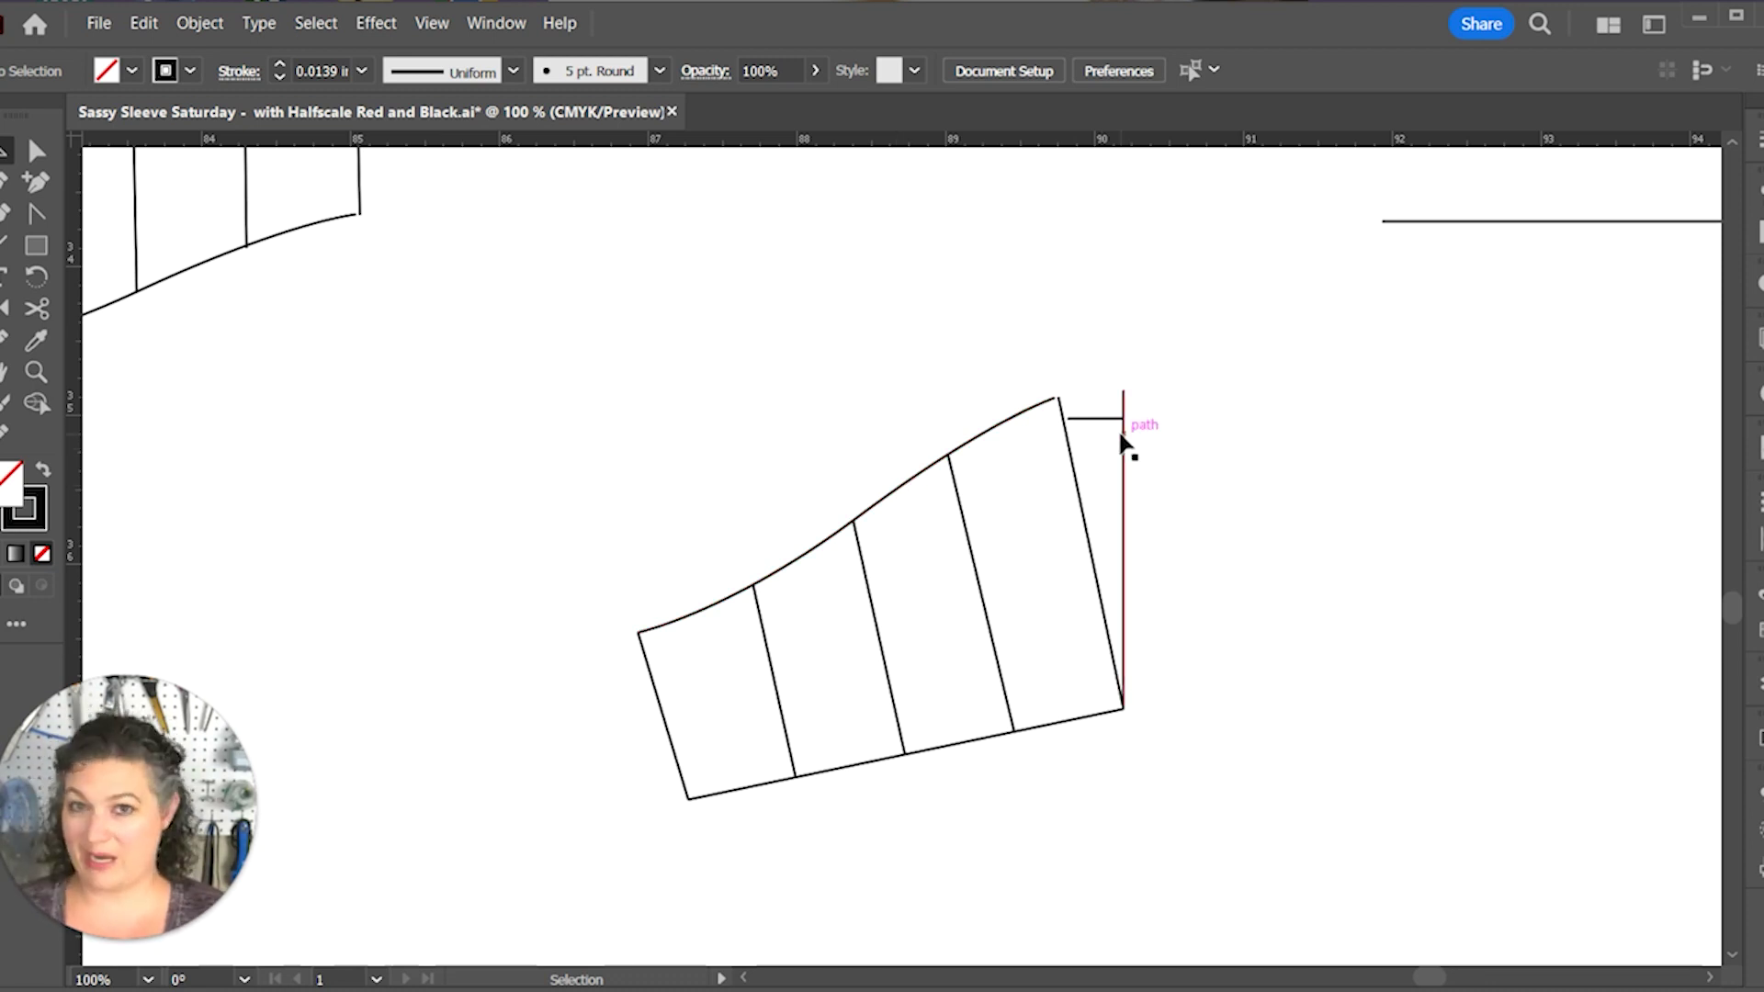
# Step: Cut the lower section's style line and hem line with Scissors where they meet the slash line nearest the centre edge
pyautogui.click(895, 487)
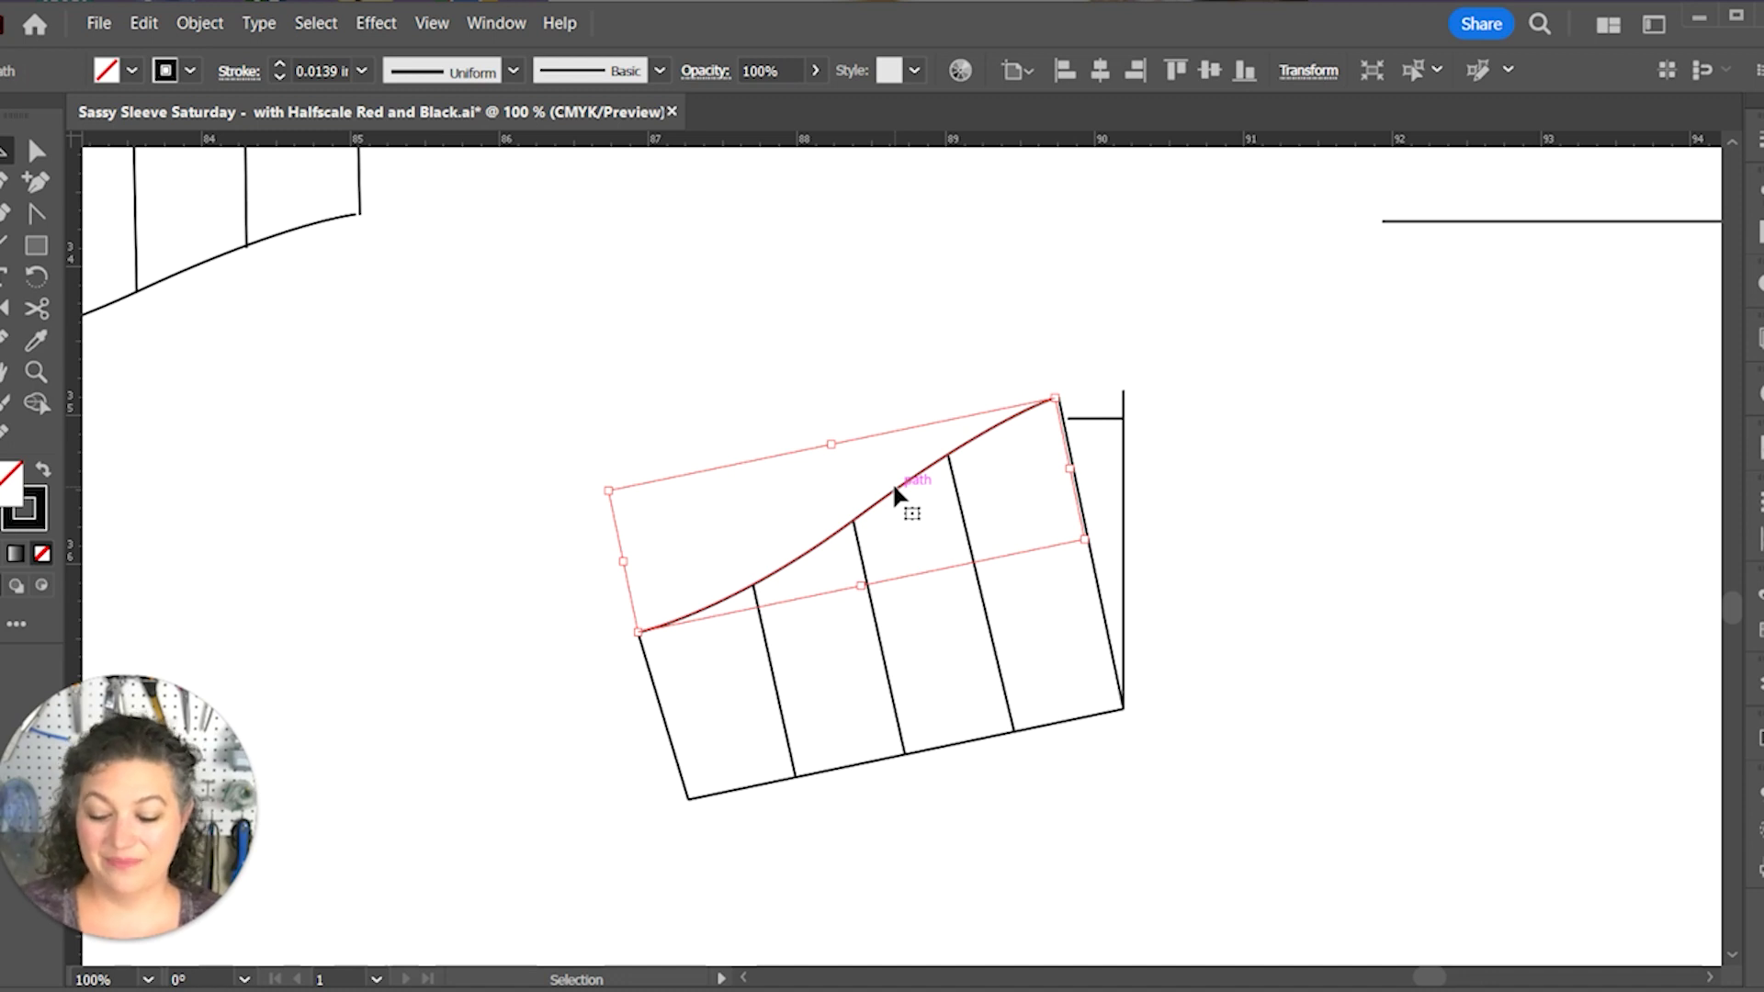
pyautogui.press('c')
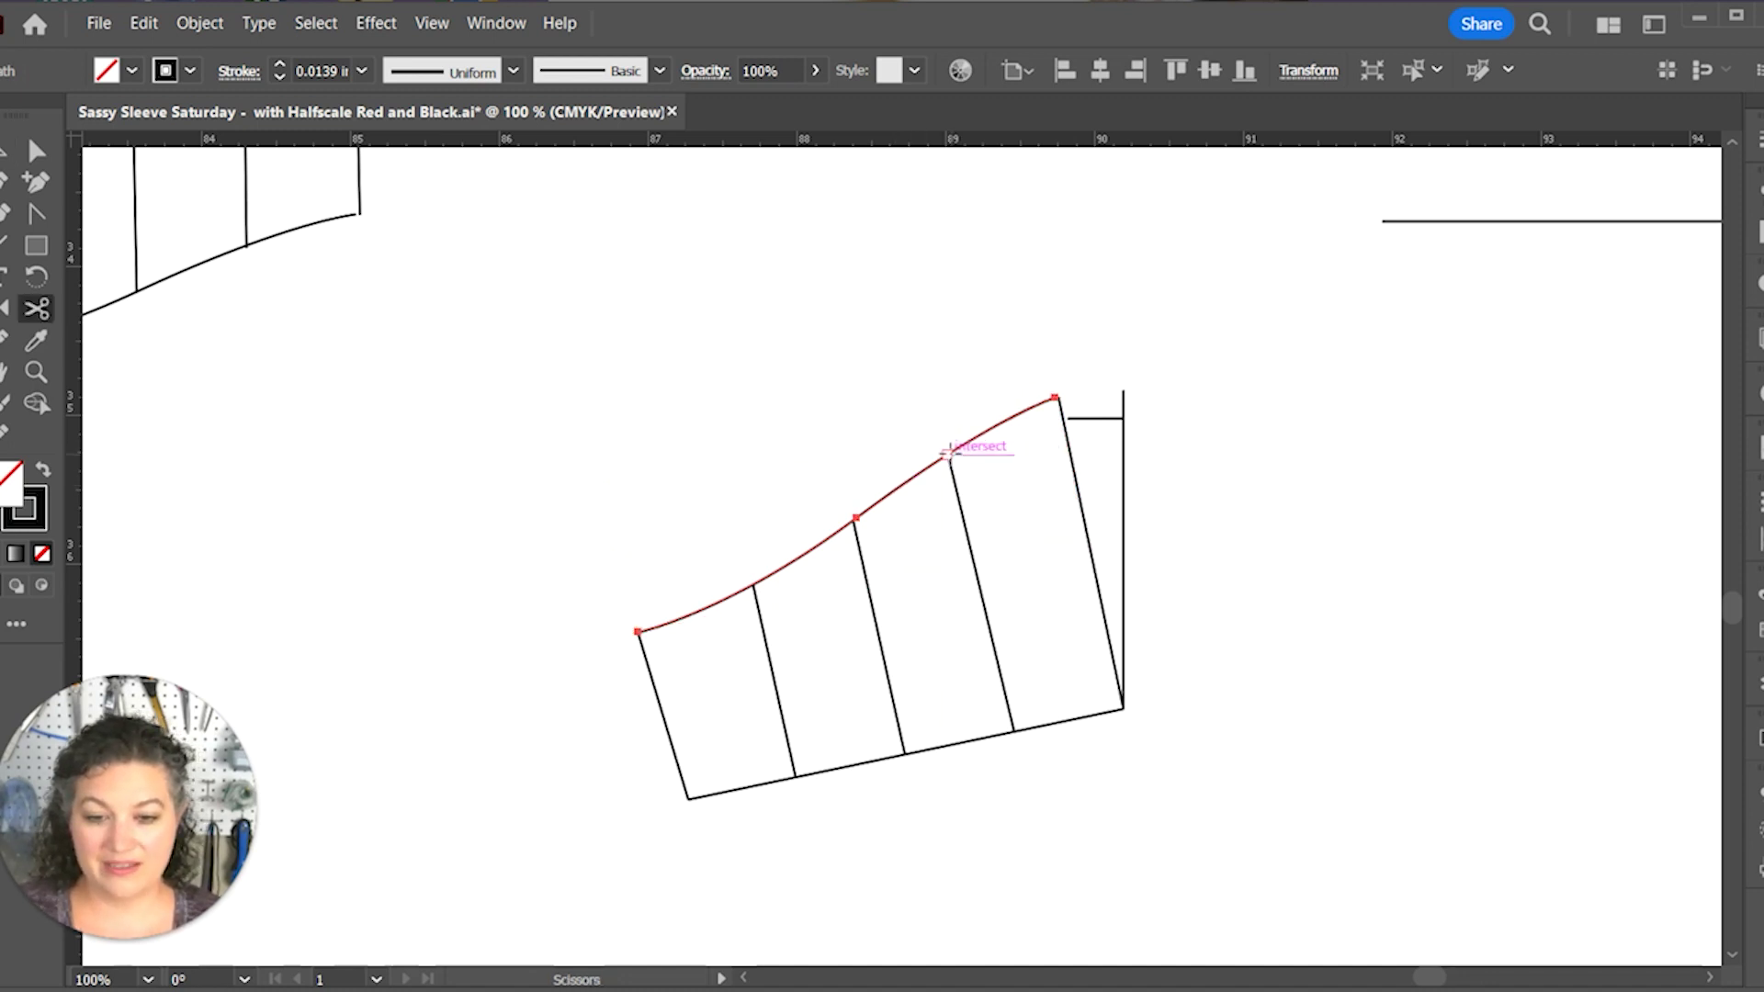
pyautogui.click(951, 454)
pyautogui.press('v')
pyautogui.click(1071, 722)
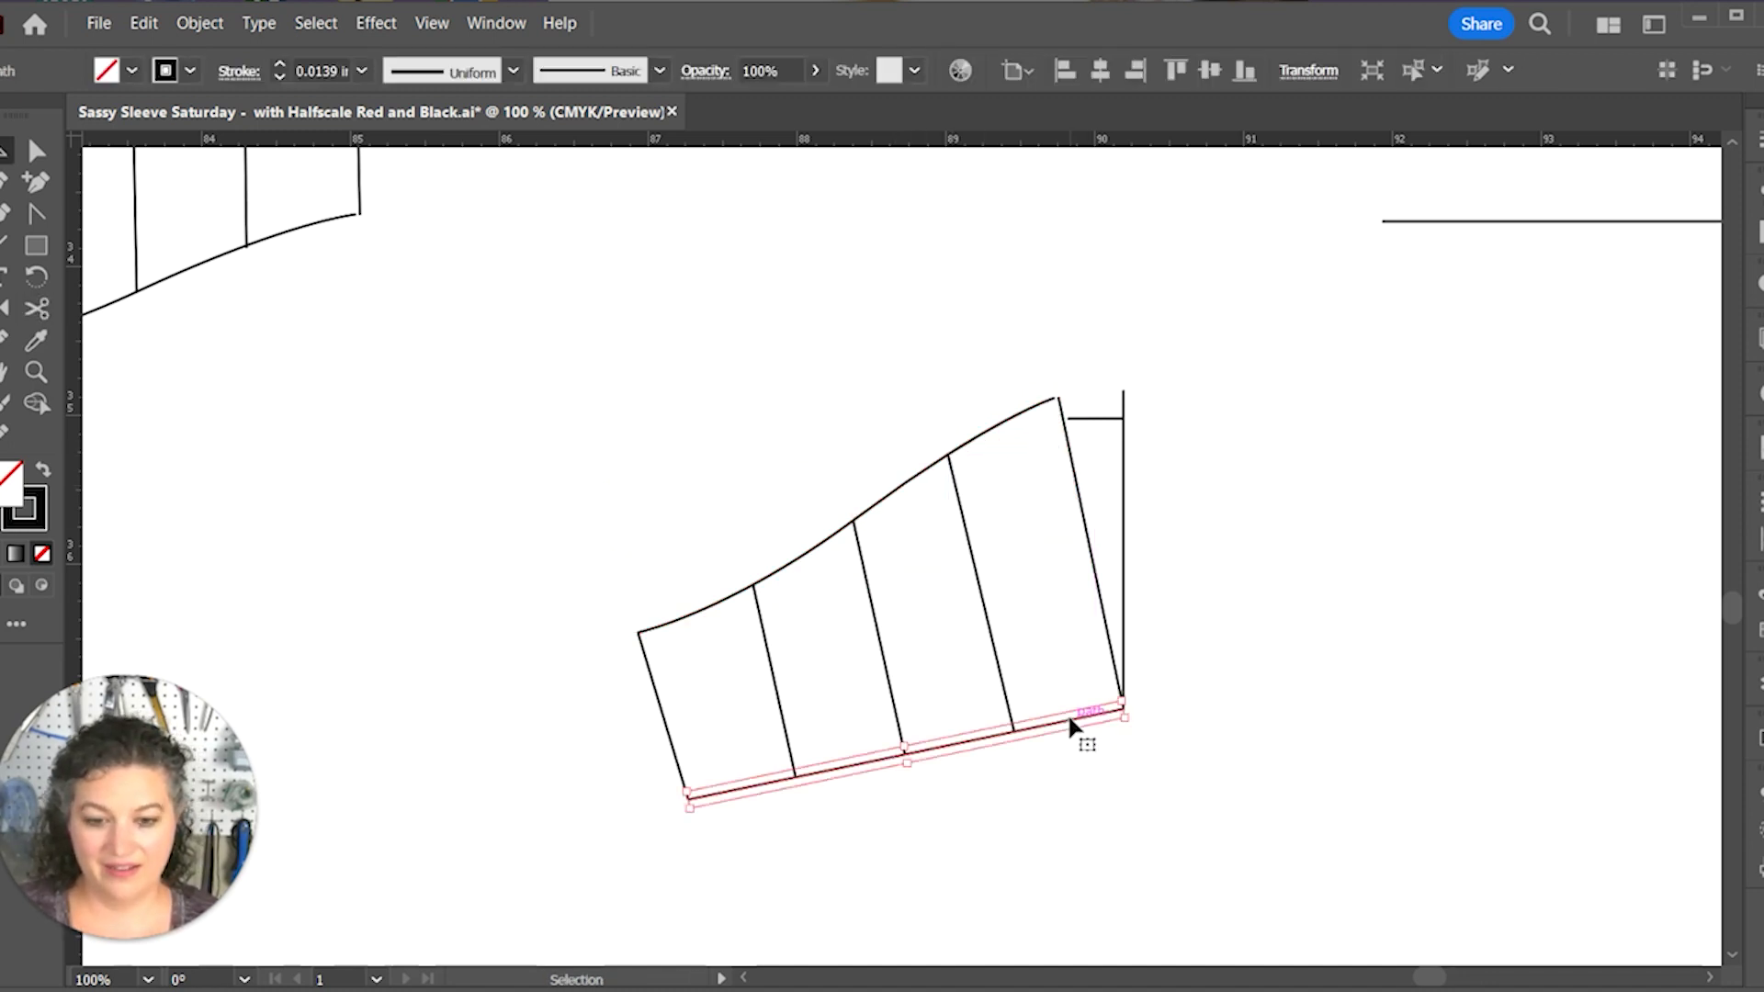
pyautogui.press('c')
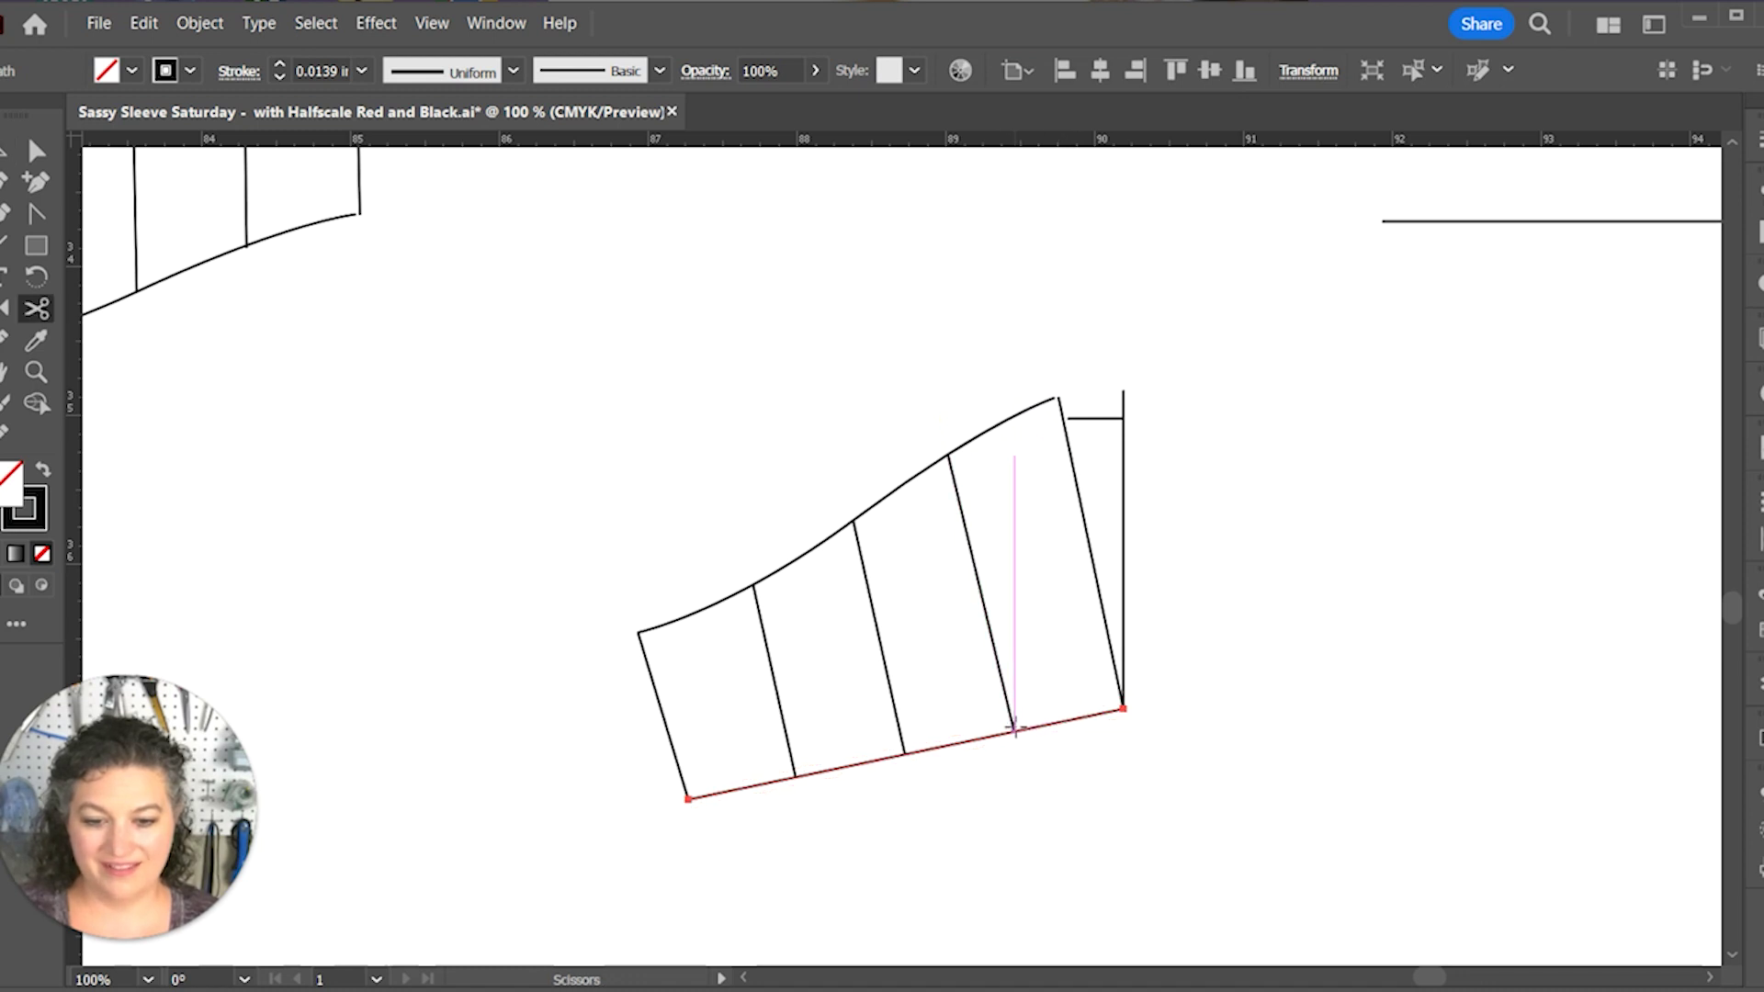
pyautogui.click(1014, 728)
# Step: Duplicate the slash line at the cuts in place, select it with the three outer panels, and deselect everything
pyautogui.press('v')
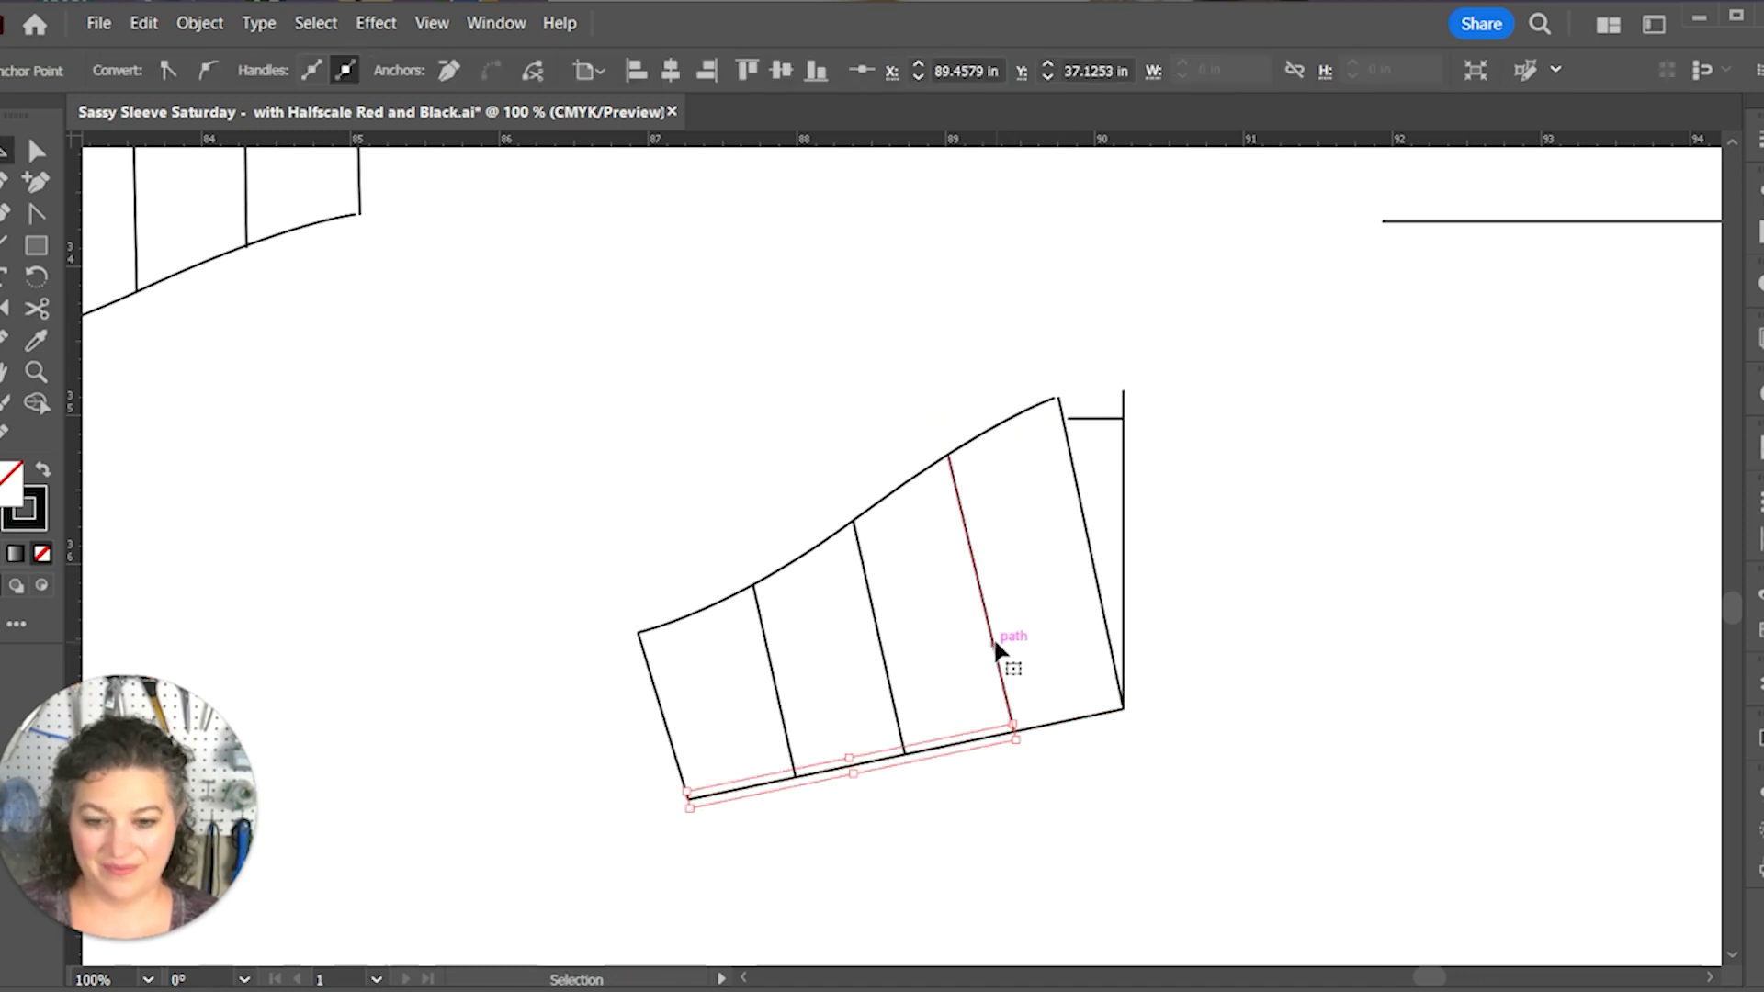
pyautogui.press('a')
pyautogui.click(994, 636)
pyautogui.press('v')
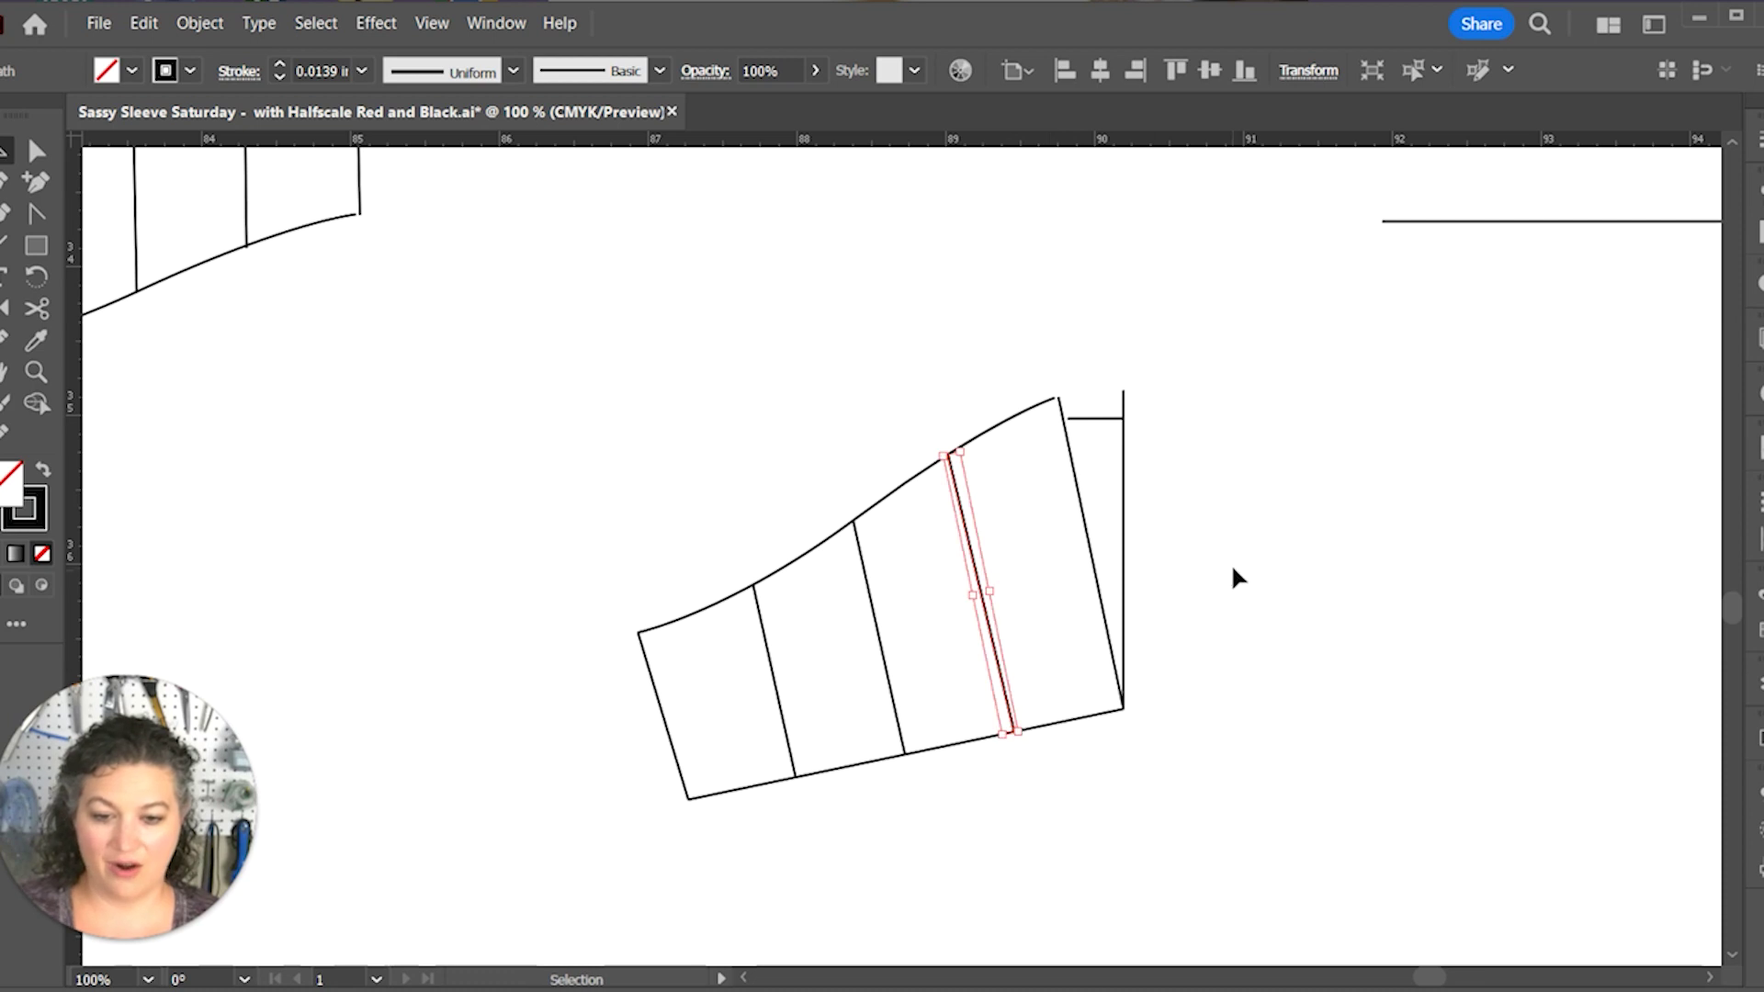
pyautogui.click(1197, 602)
pyautogui.click(996, 646)
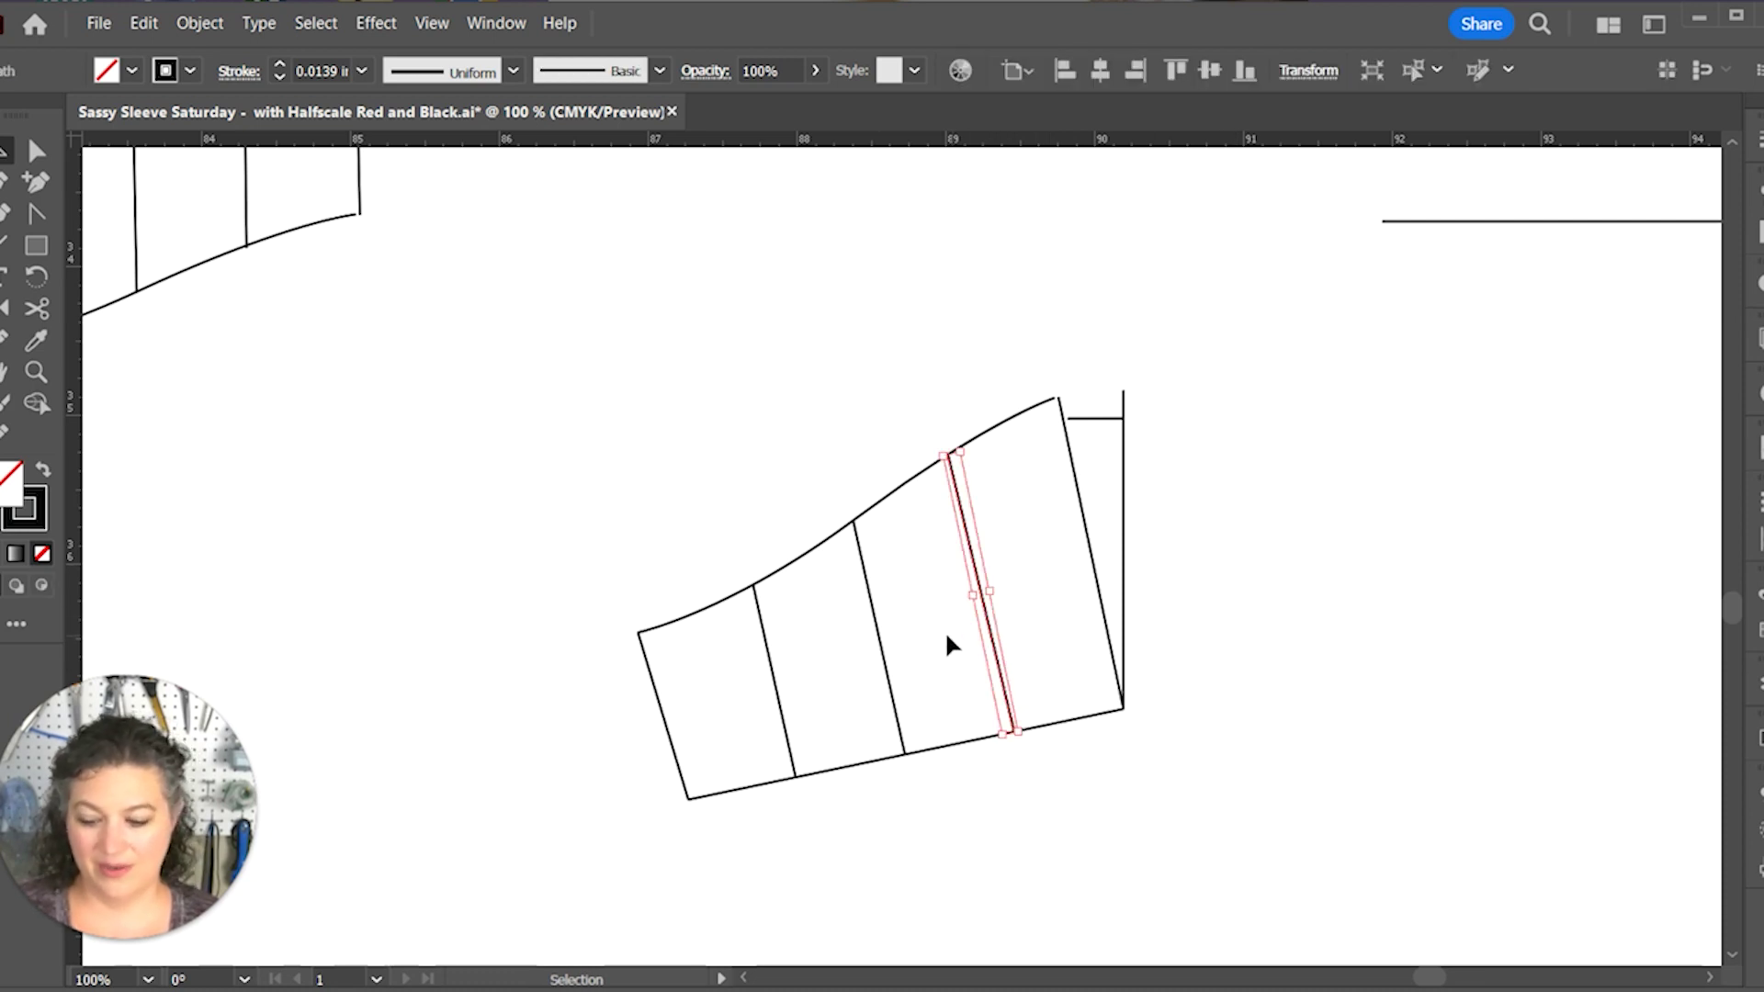
pyautogui.moveTo(590, 548); pyautogui.dragTo(923, 845)
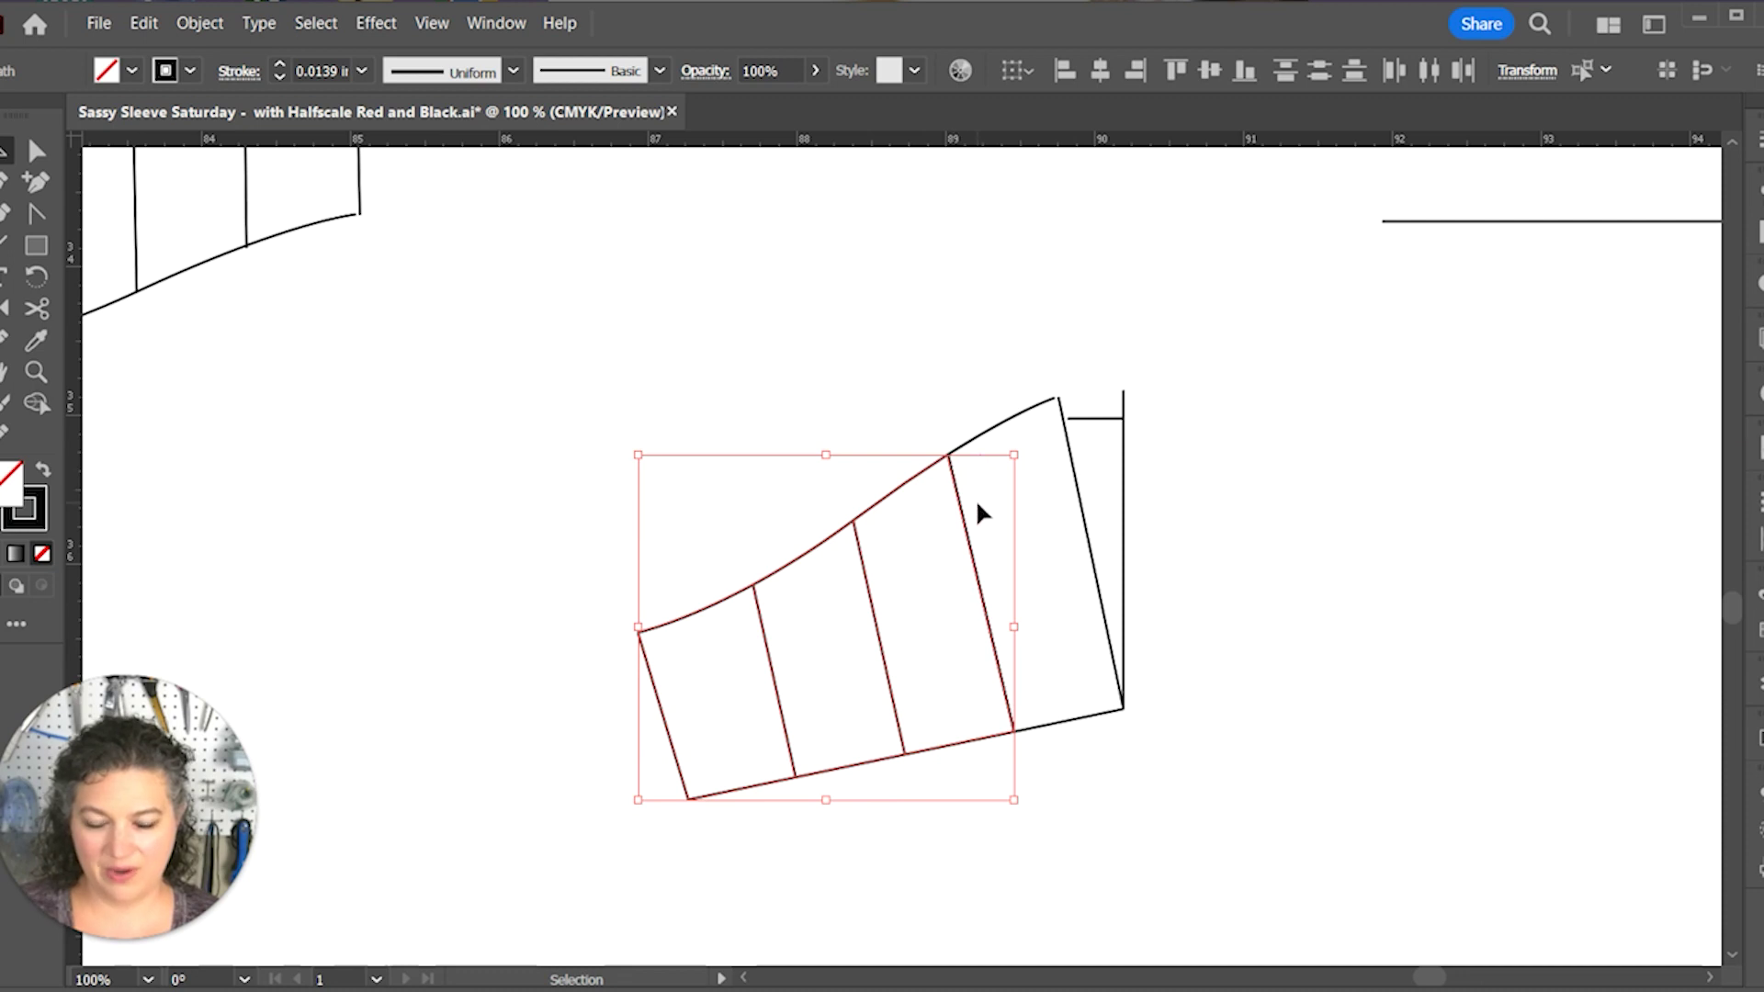
pyautogui.click(1215, 448)
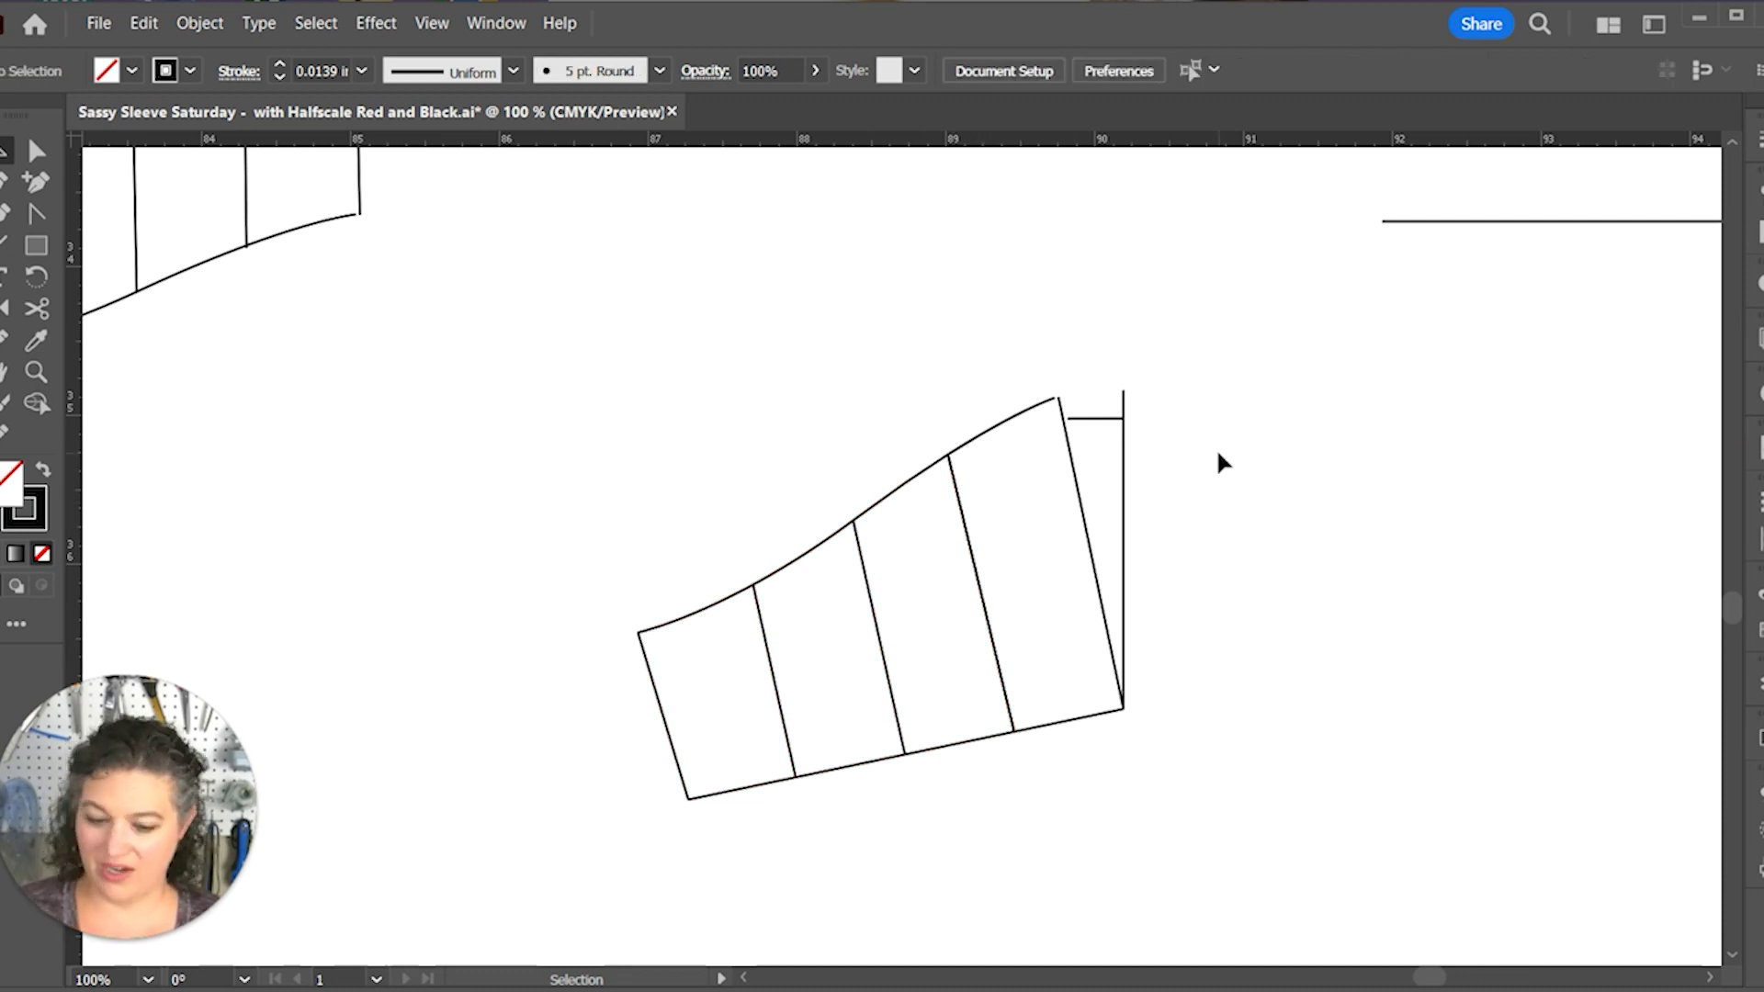
# Step: Draw a 0.75 in line segment at 180.14° from just below the upper end of the cut slash line
pyautogui.press('\\')
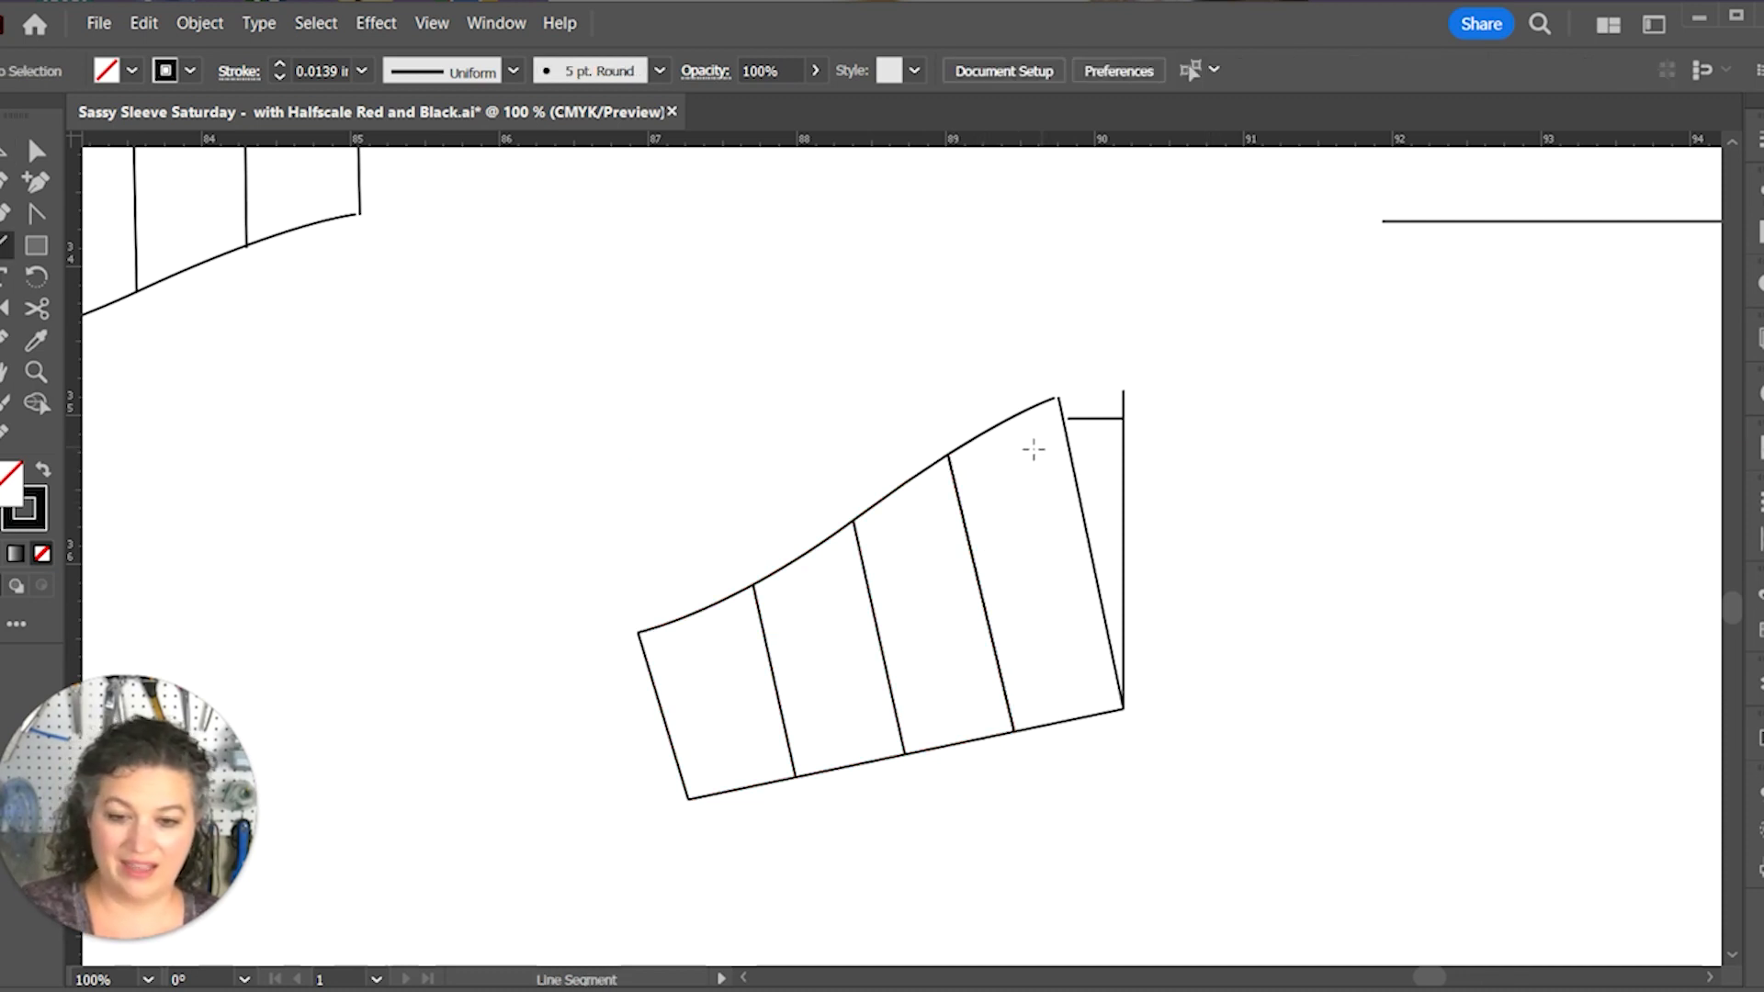
pyautogui.click(952, 473)
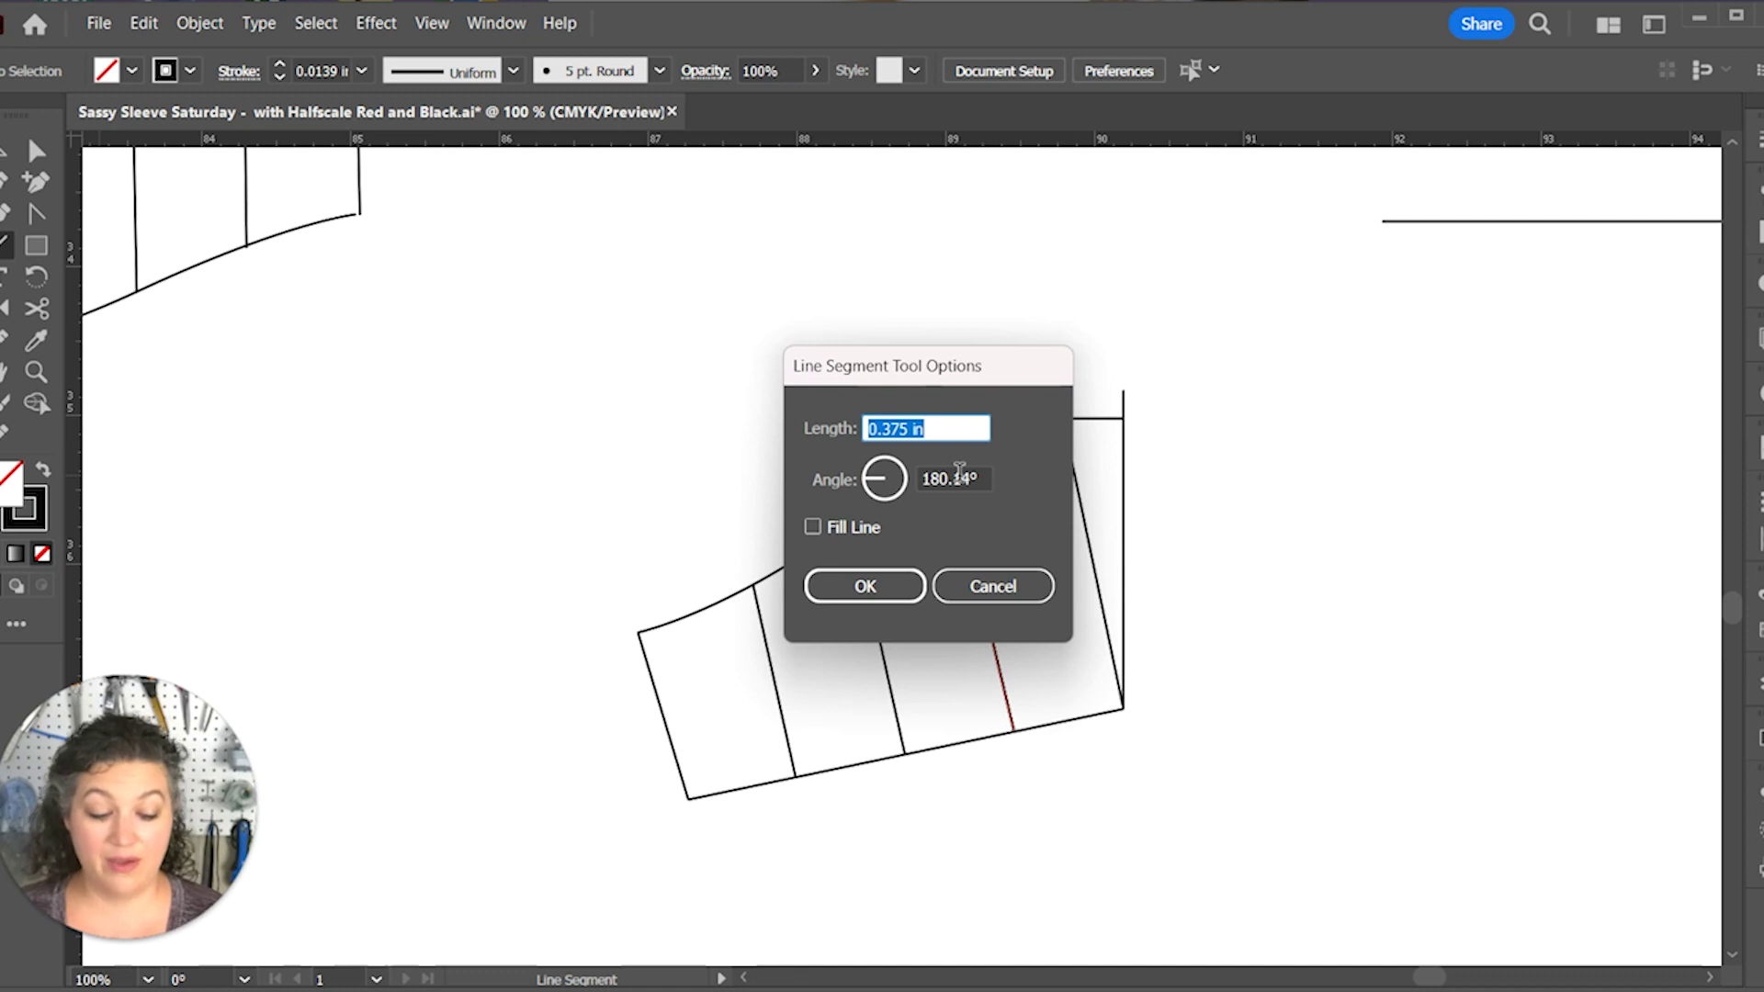
pyautogui.write('.')
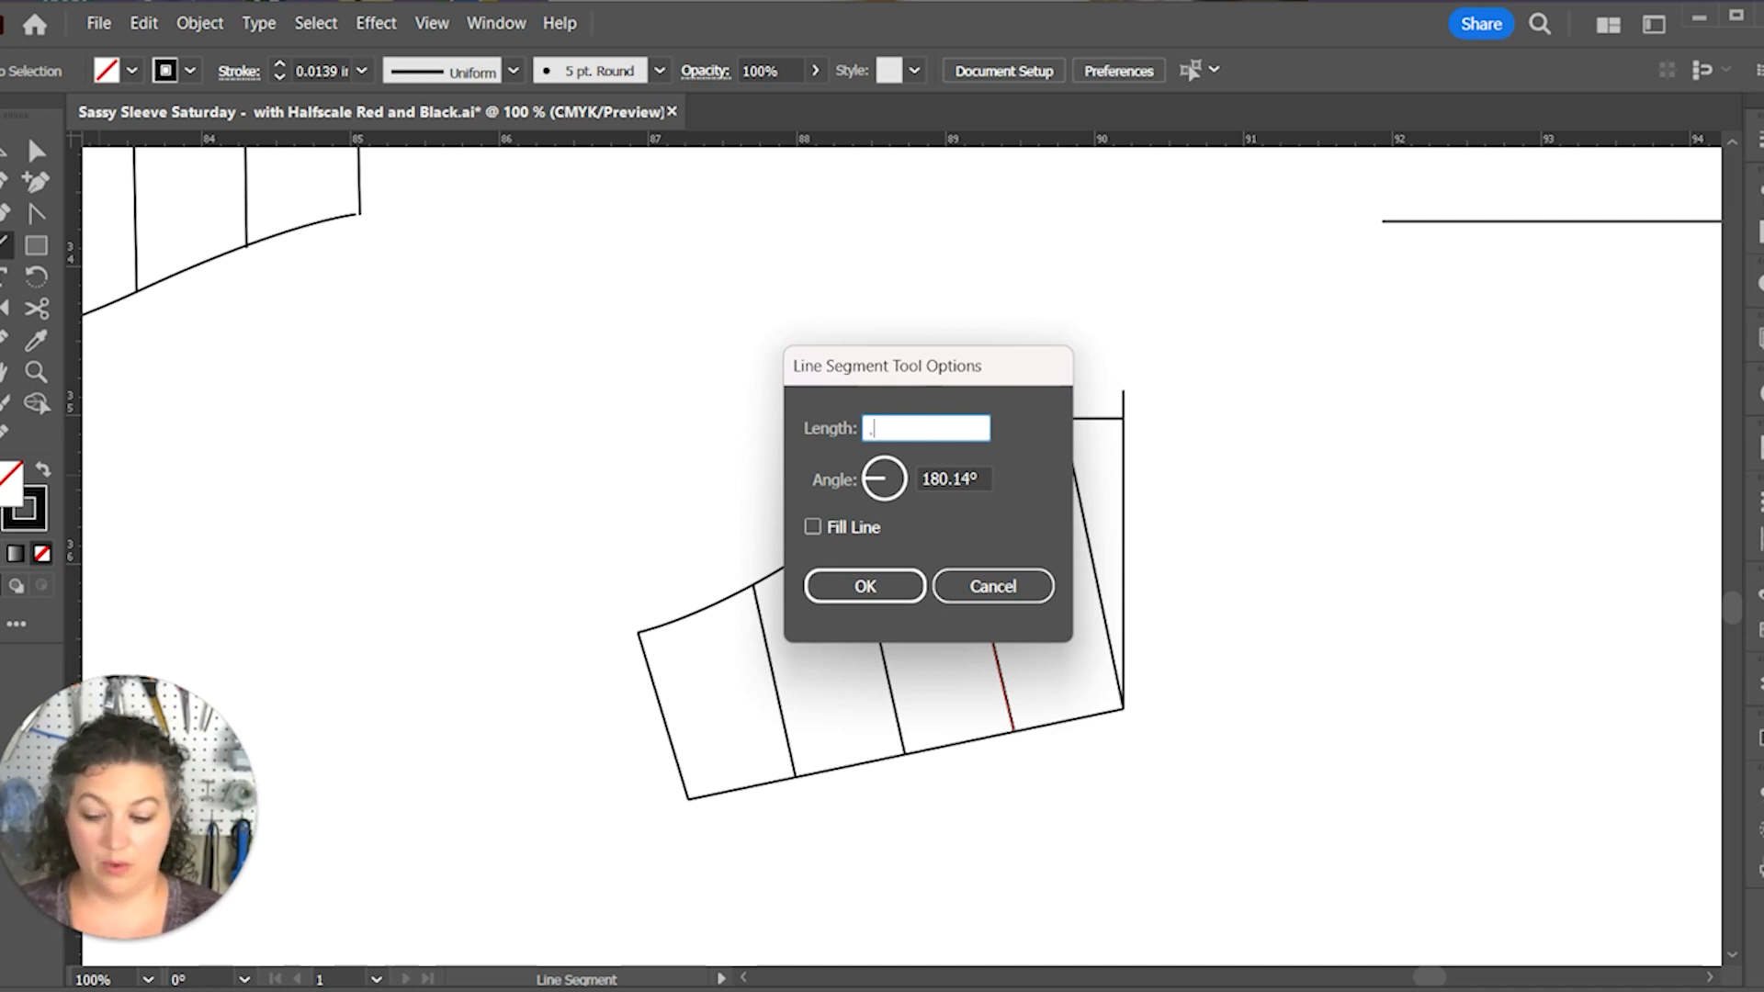
pyautogui.write('75')
pyautogui.press('Tab')
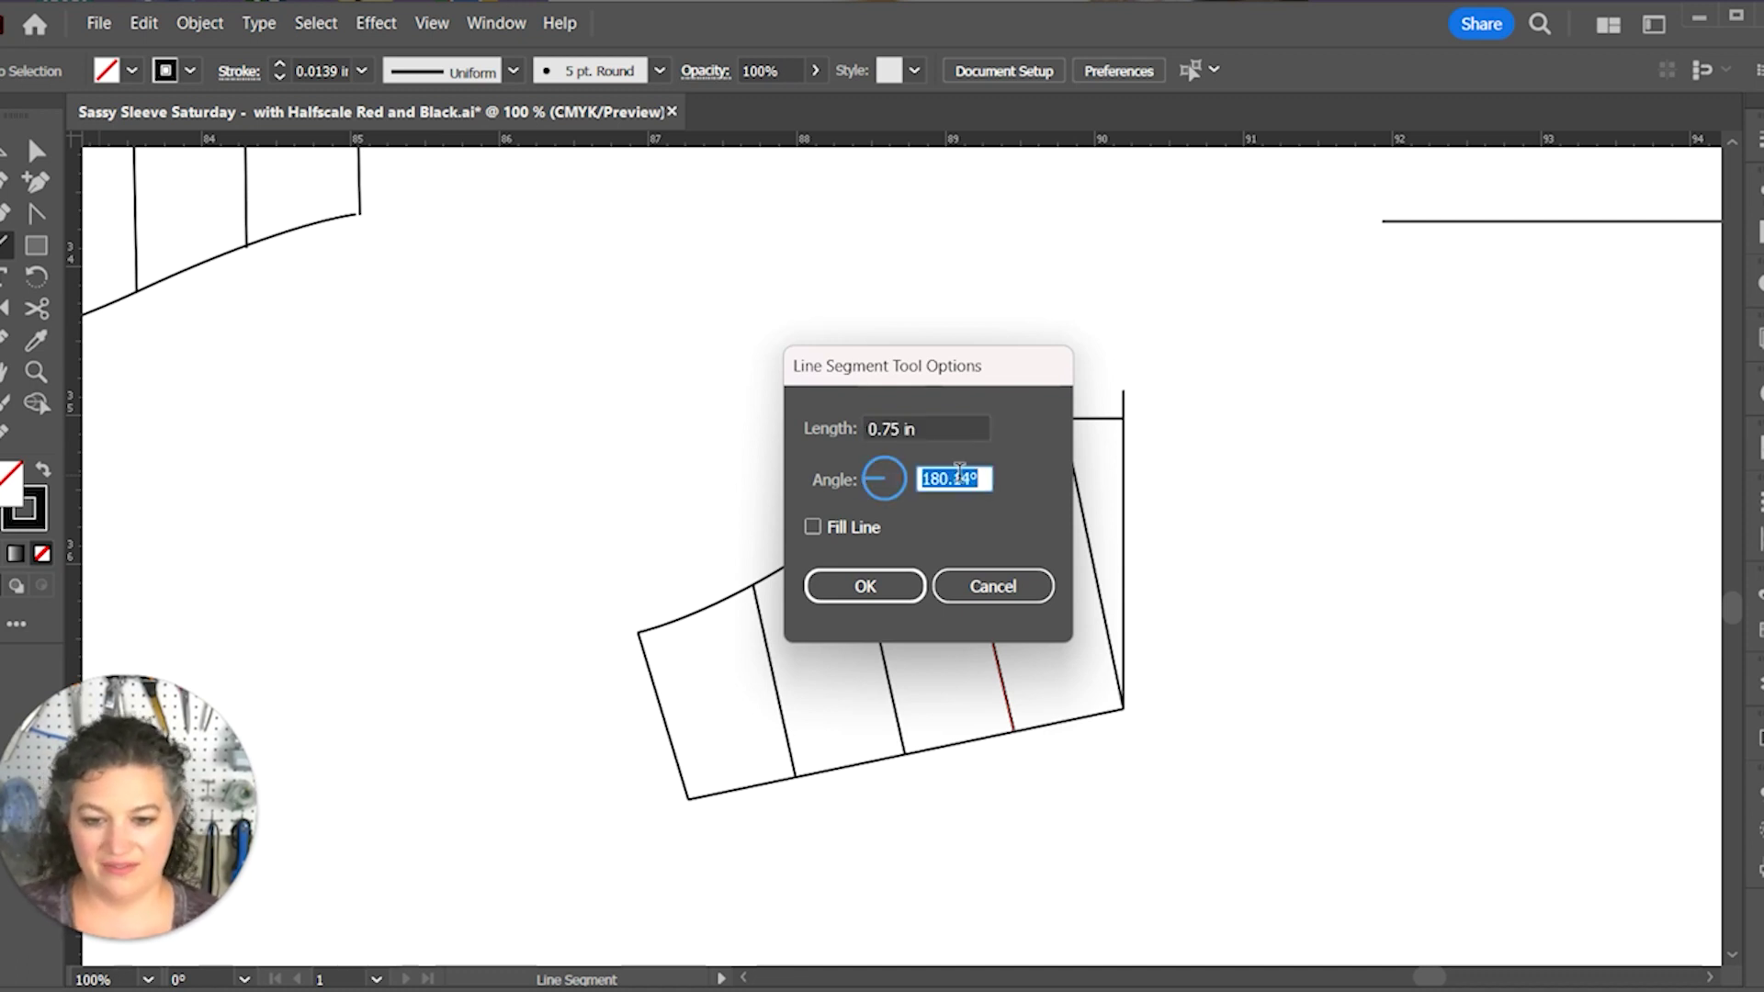
pyautogui.click(860, 587)
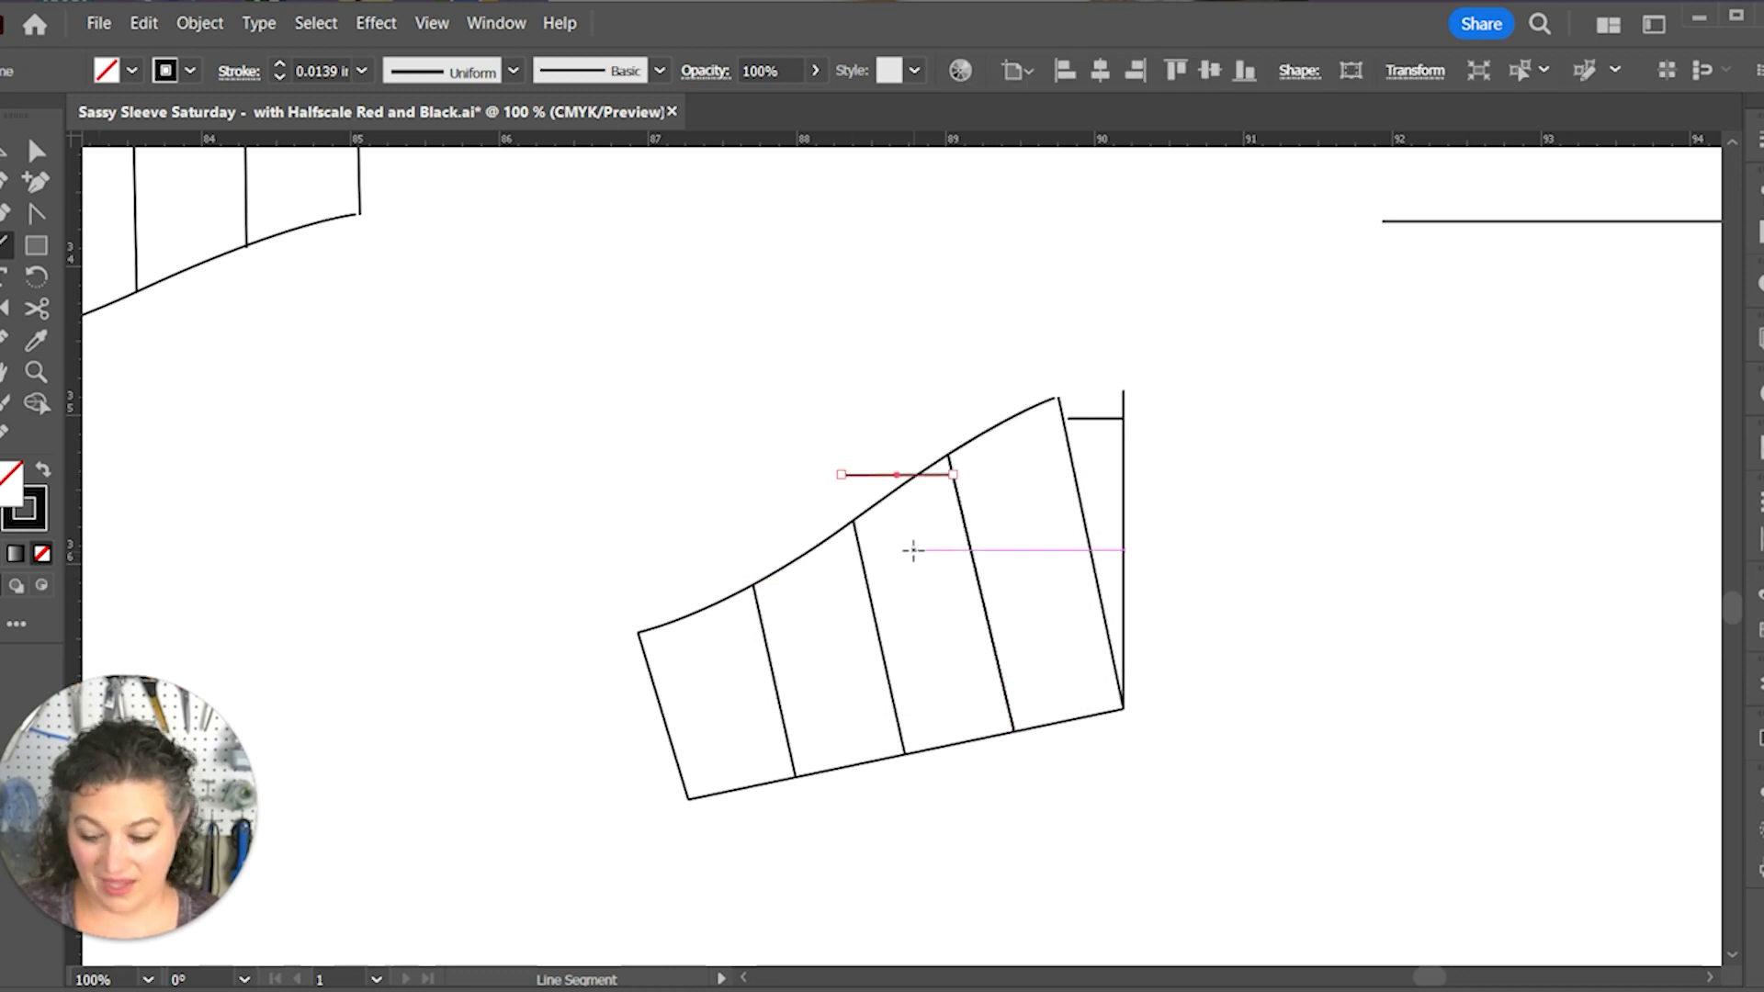
# Step: Rotate the 0.75 in line slightly counterclockwise about its end on the slash line, roughly perpendicular to that line
pyautogui.press('r')
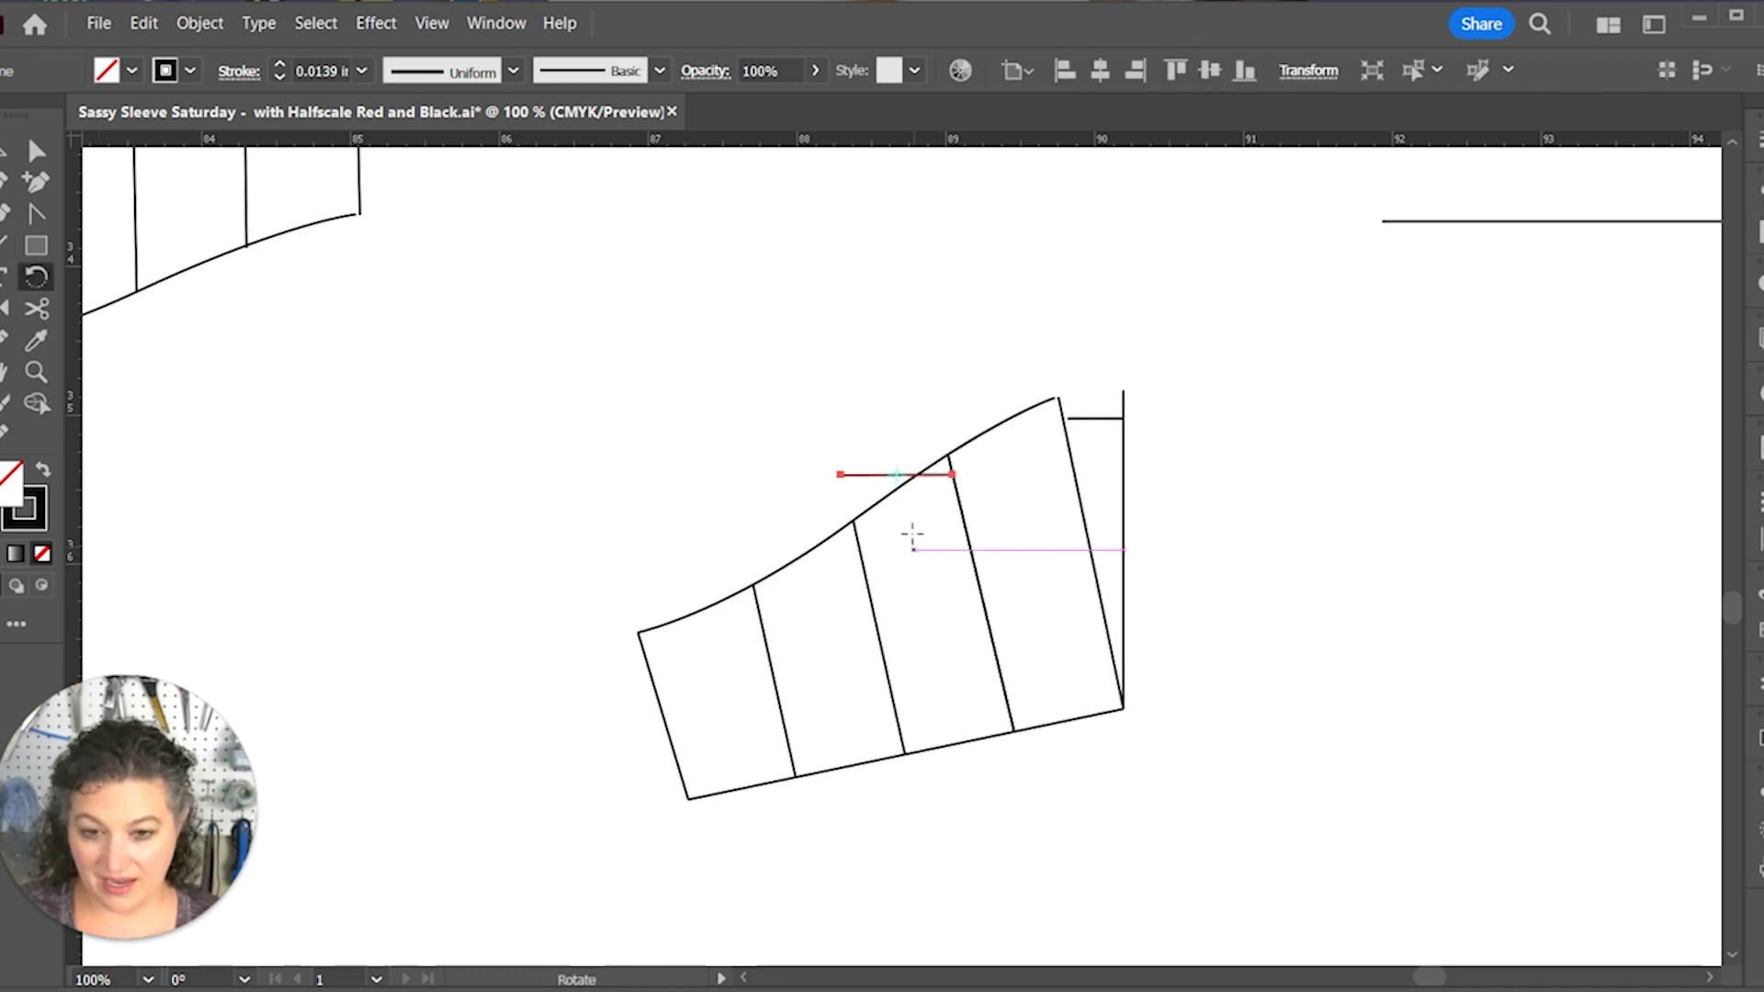
pyautogui.click(954, 476)
pyautogui.moveTo(874, 479); pyautogui.dragTo(871, 507)
pyautogui.press('v')
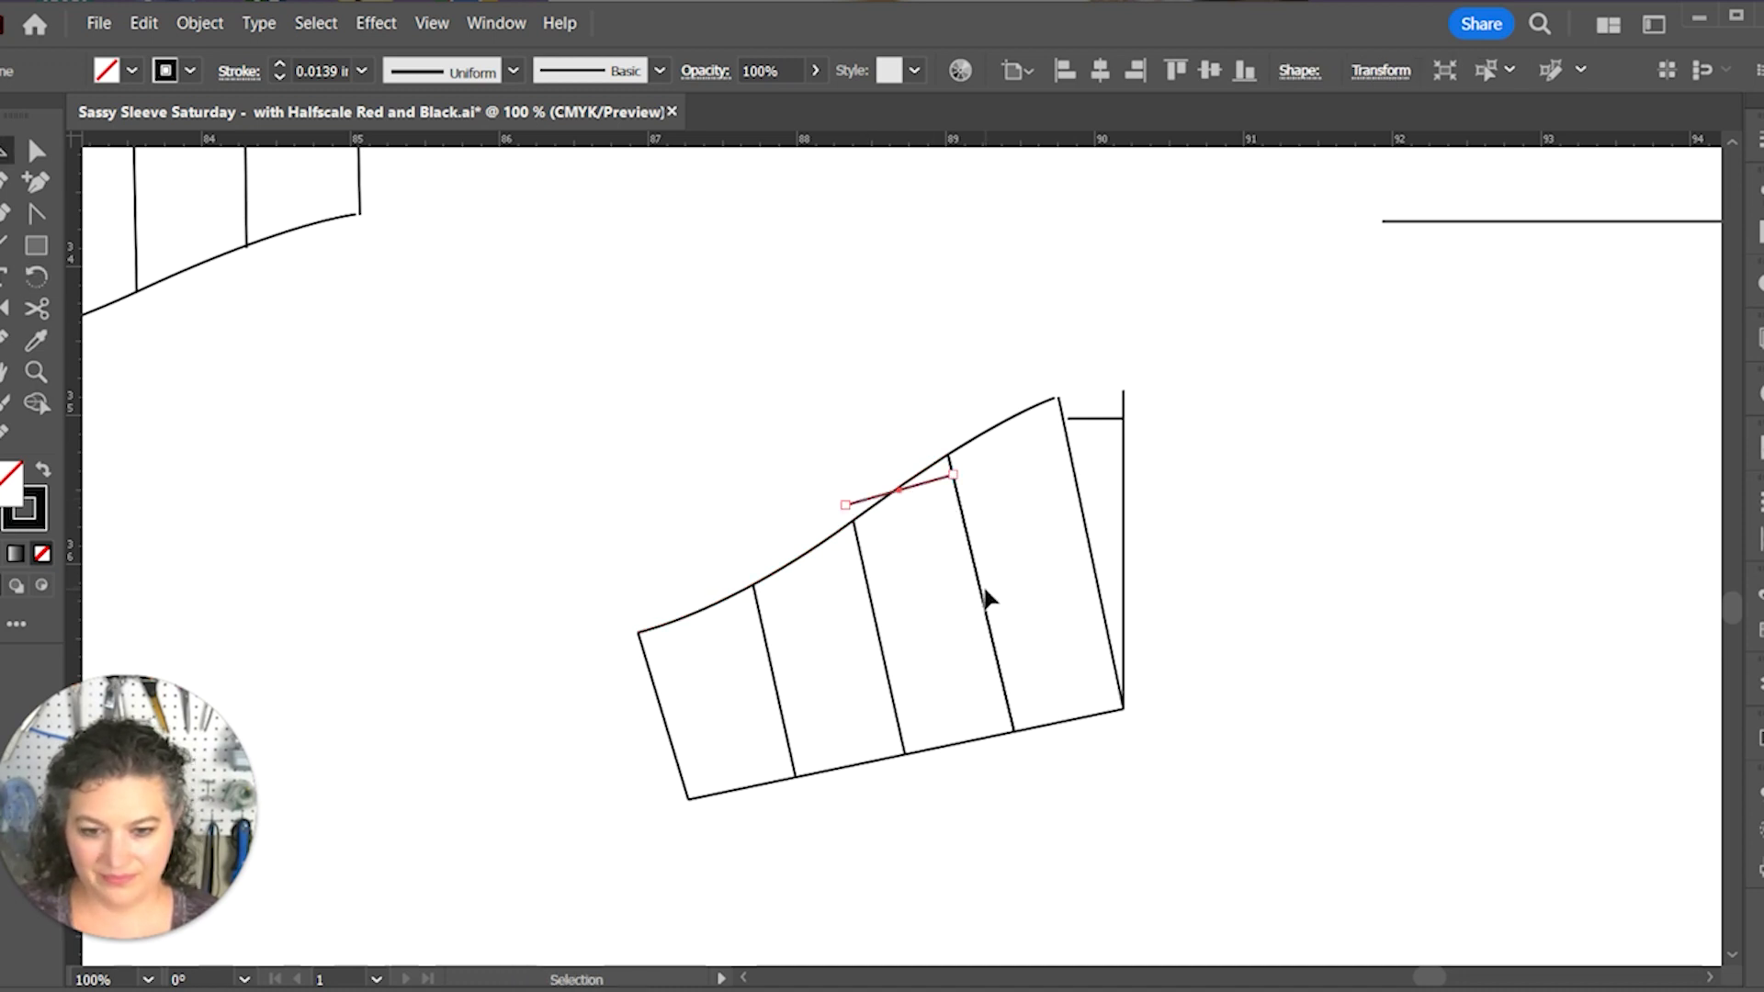
# Step: Rotate the duplicated slash line and three outer panels counterclockwise about their hem corner until the upper corner meets the 0.75 in guide's end
pyautogui.click(983, 599)
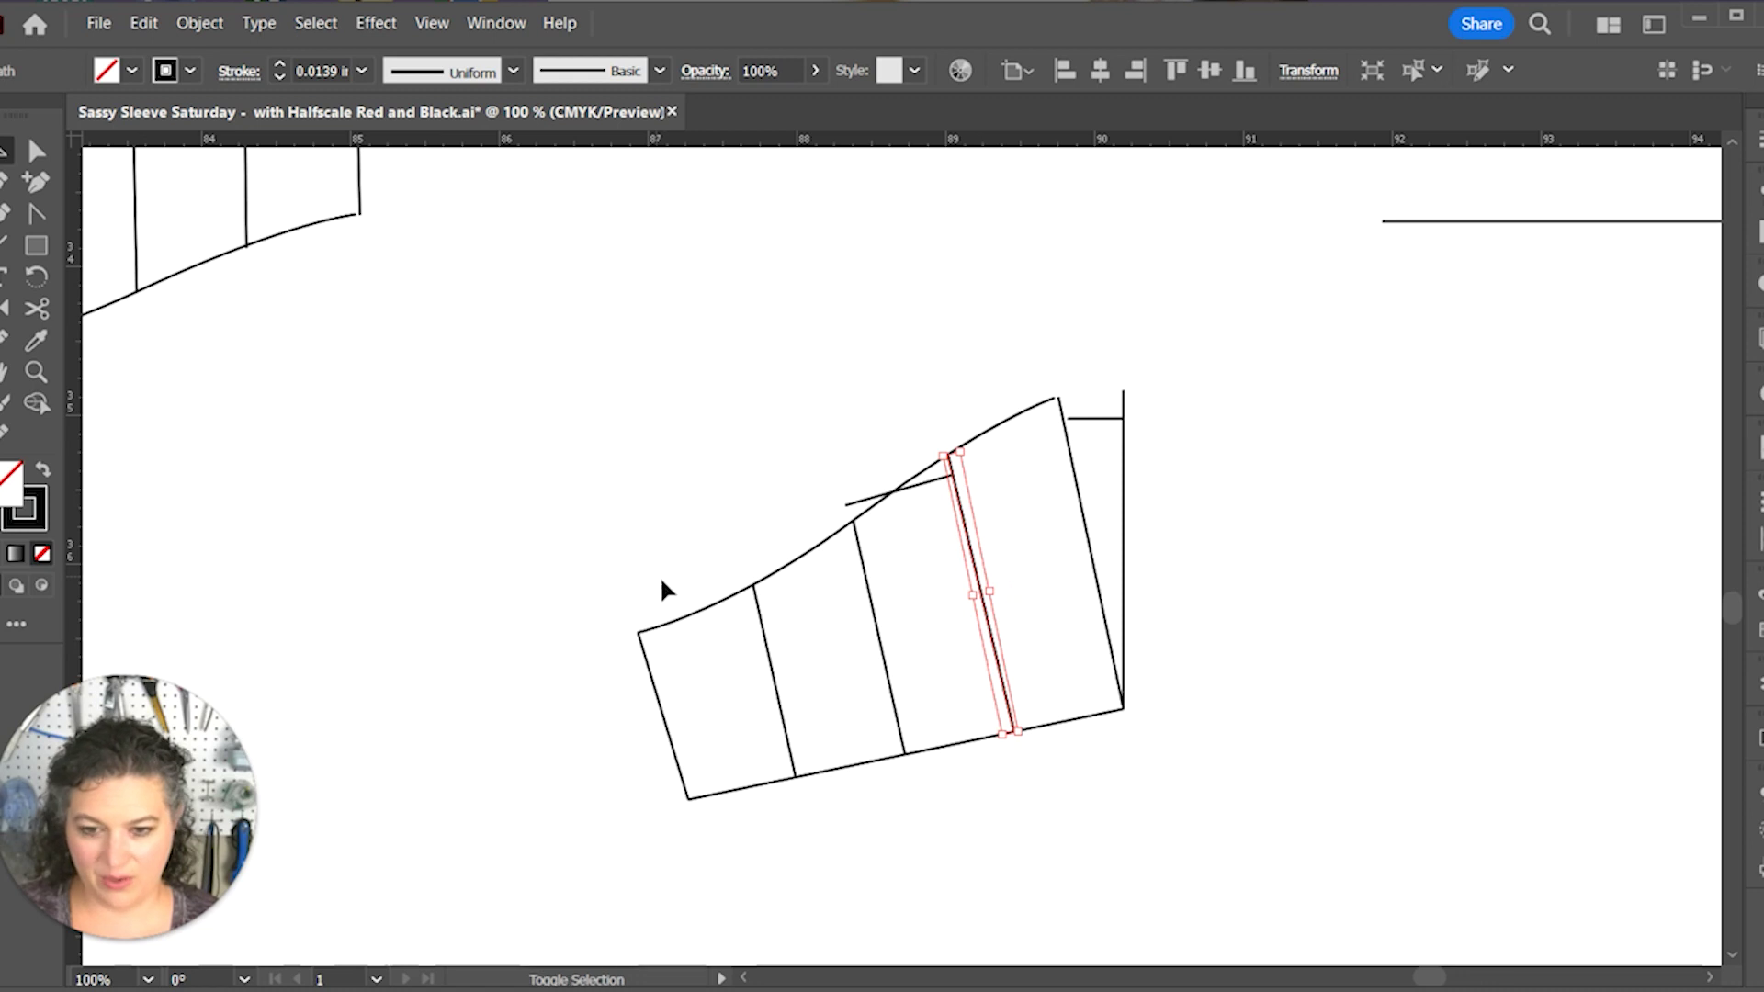
pyautogui.moveTo(661, 581); pyautogui.dragTo(913, 831)
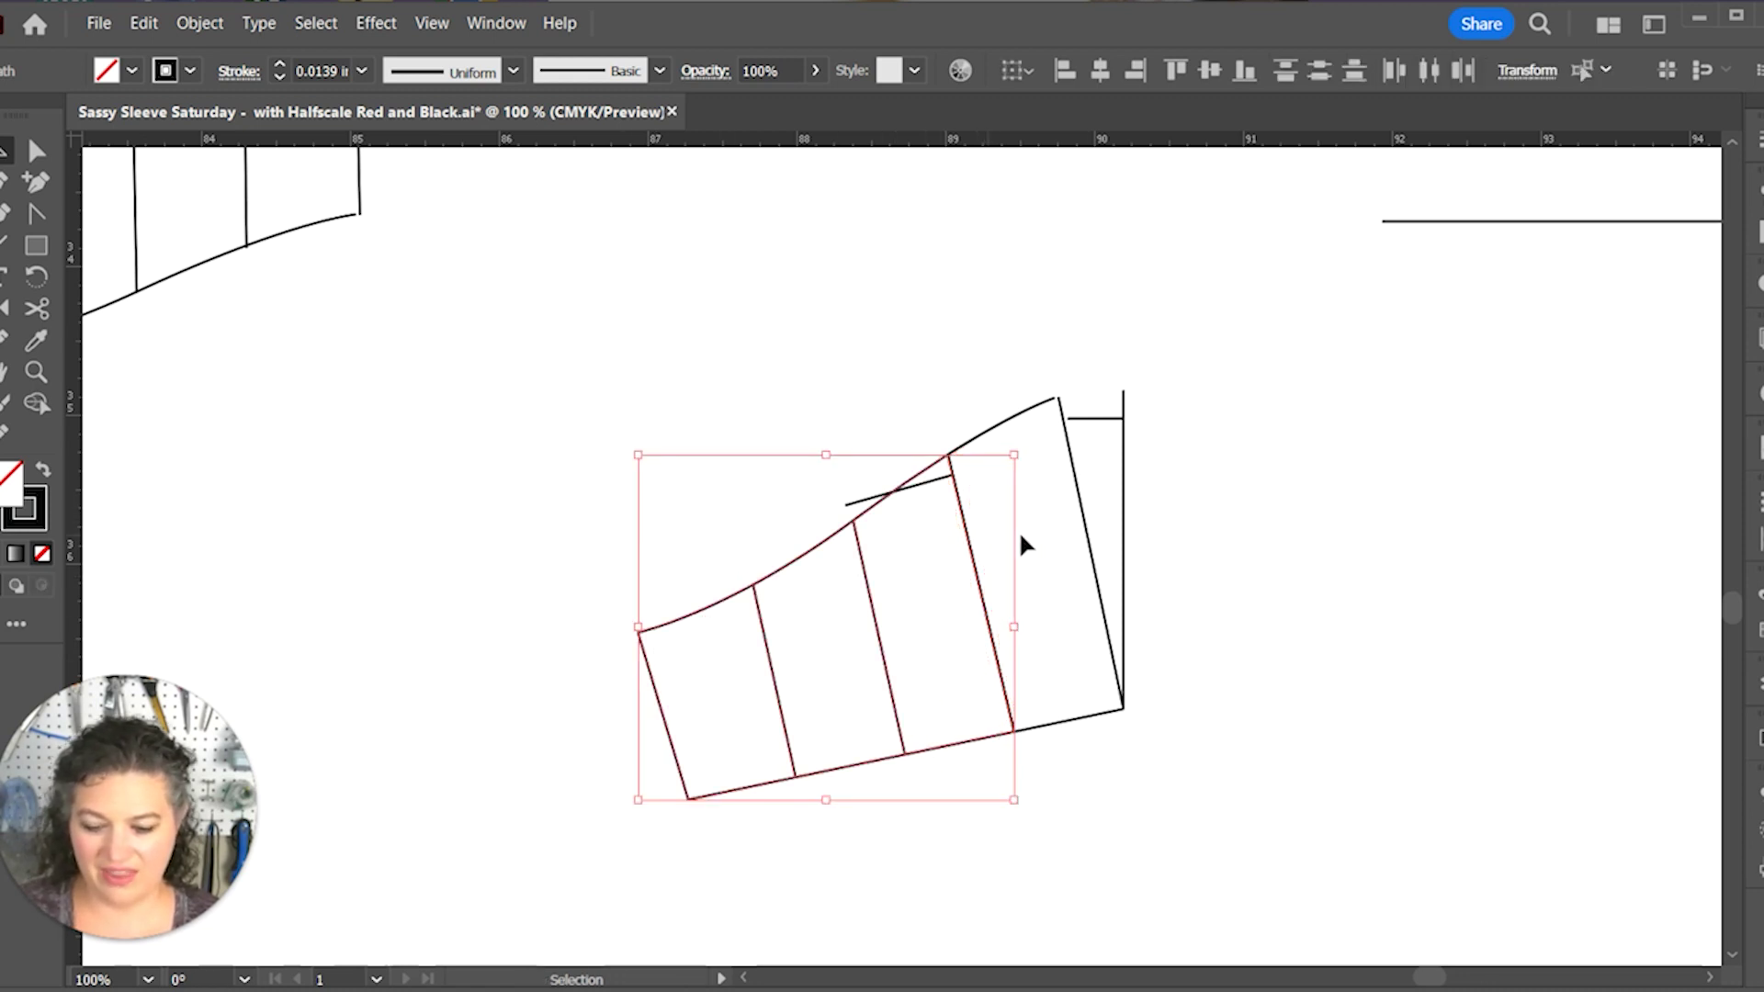
pyautogui.press('r')
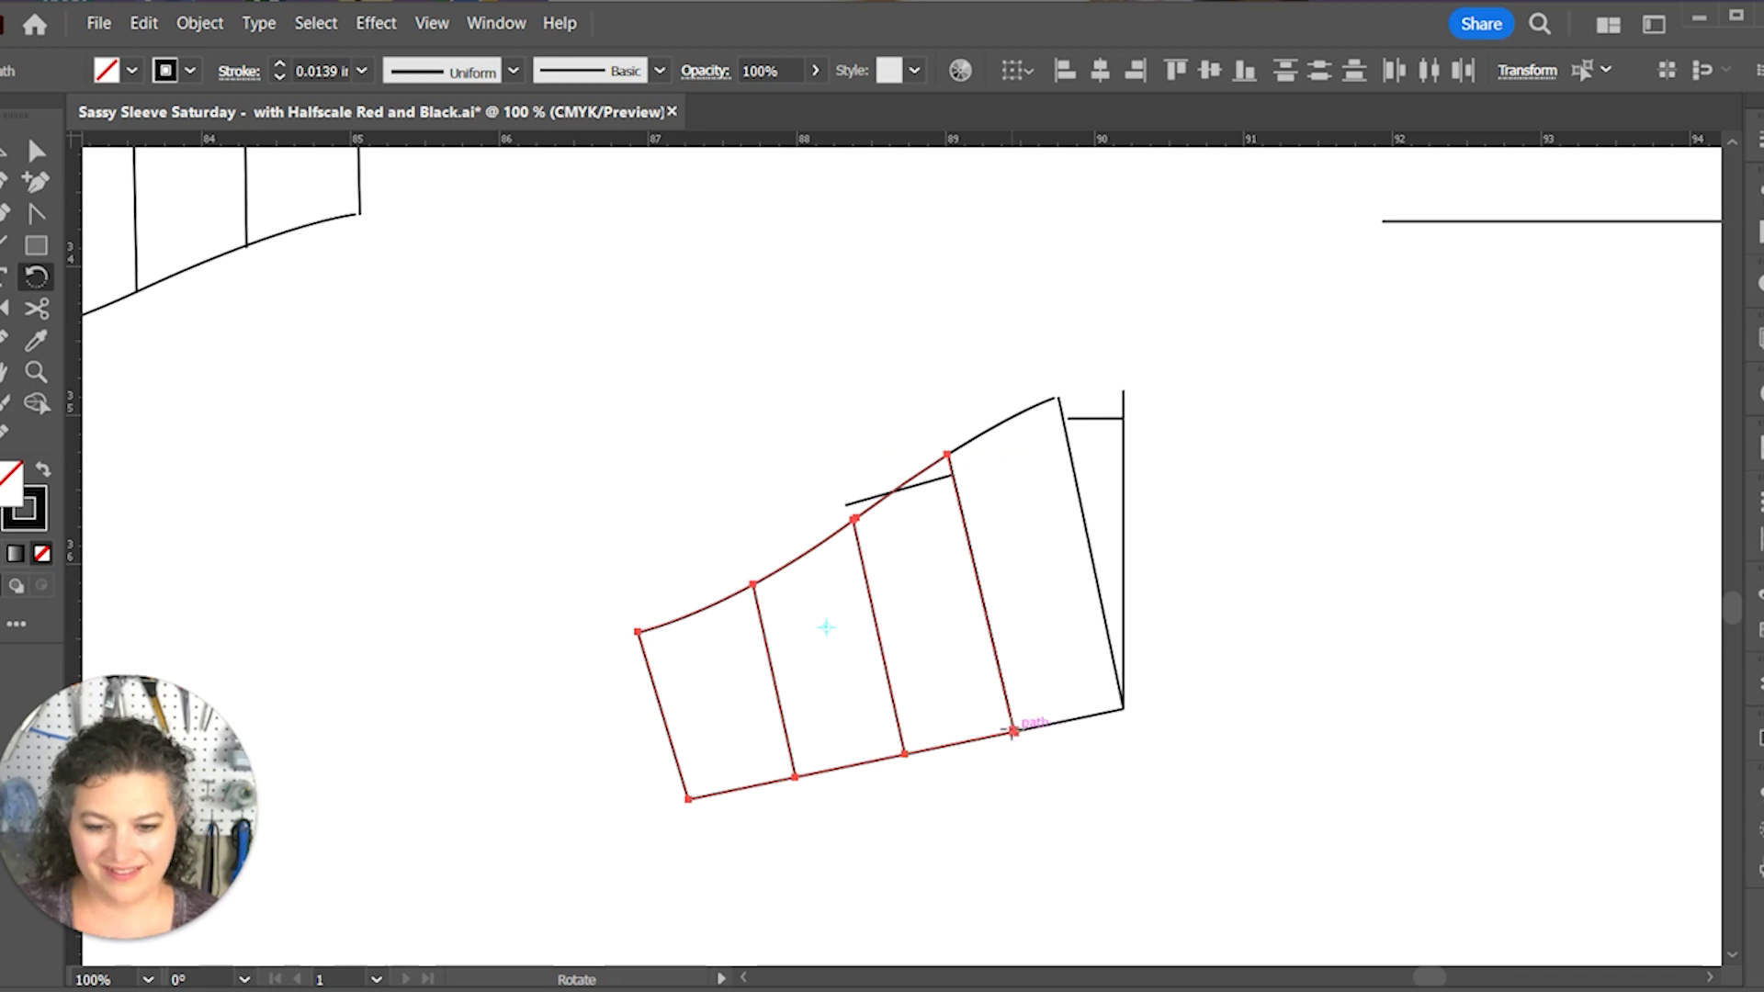
pyautogui.click(1014, 730)
pyautogui.moveTo(900, 709); pyautogui.dragTo(846, 751)
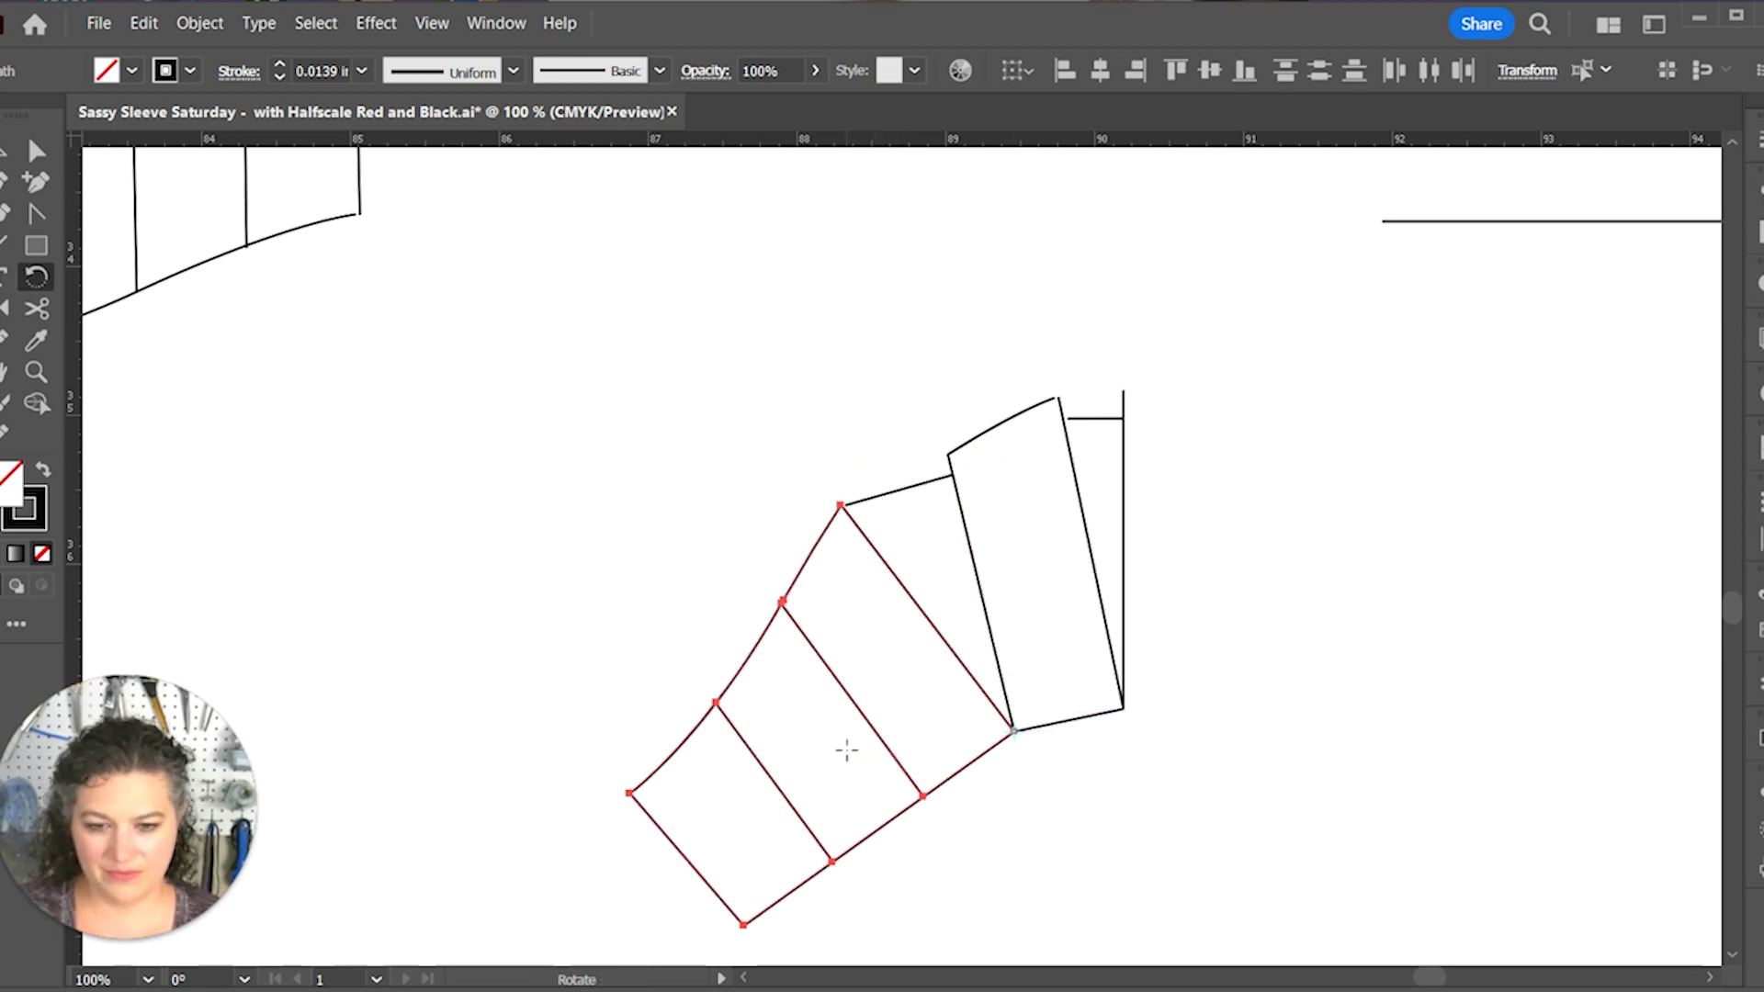
pyautogui.press('v')
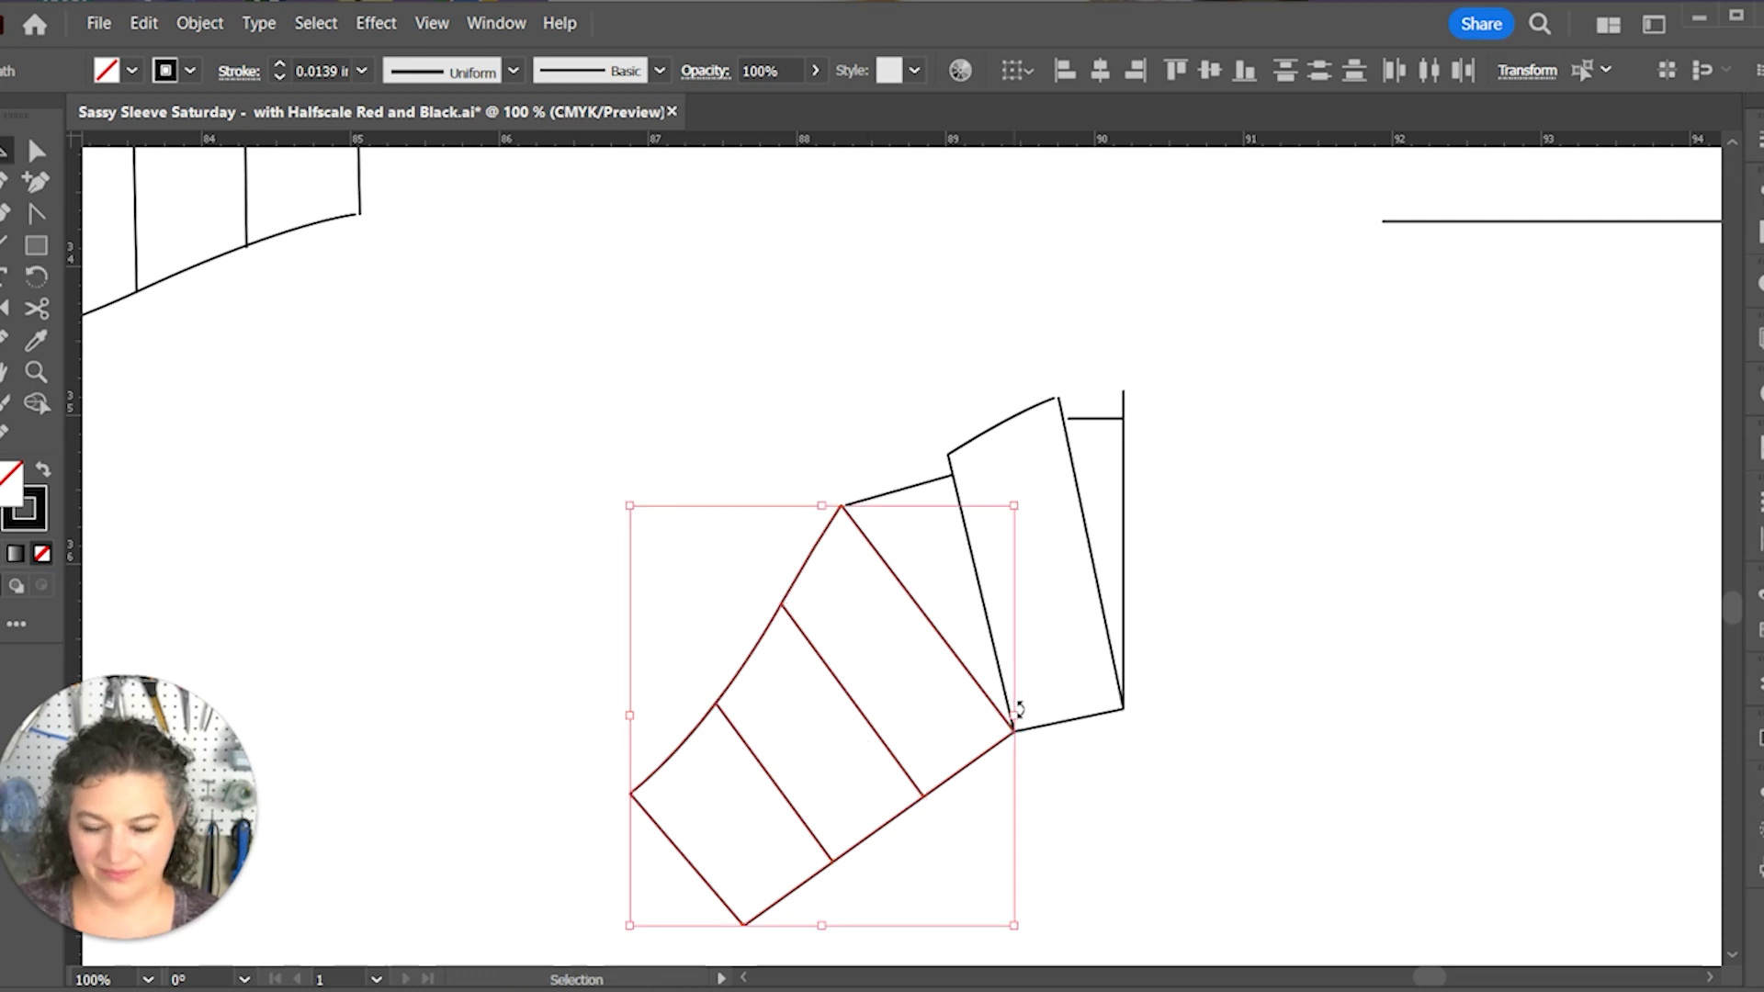
pyautogui.click(1095, 790)
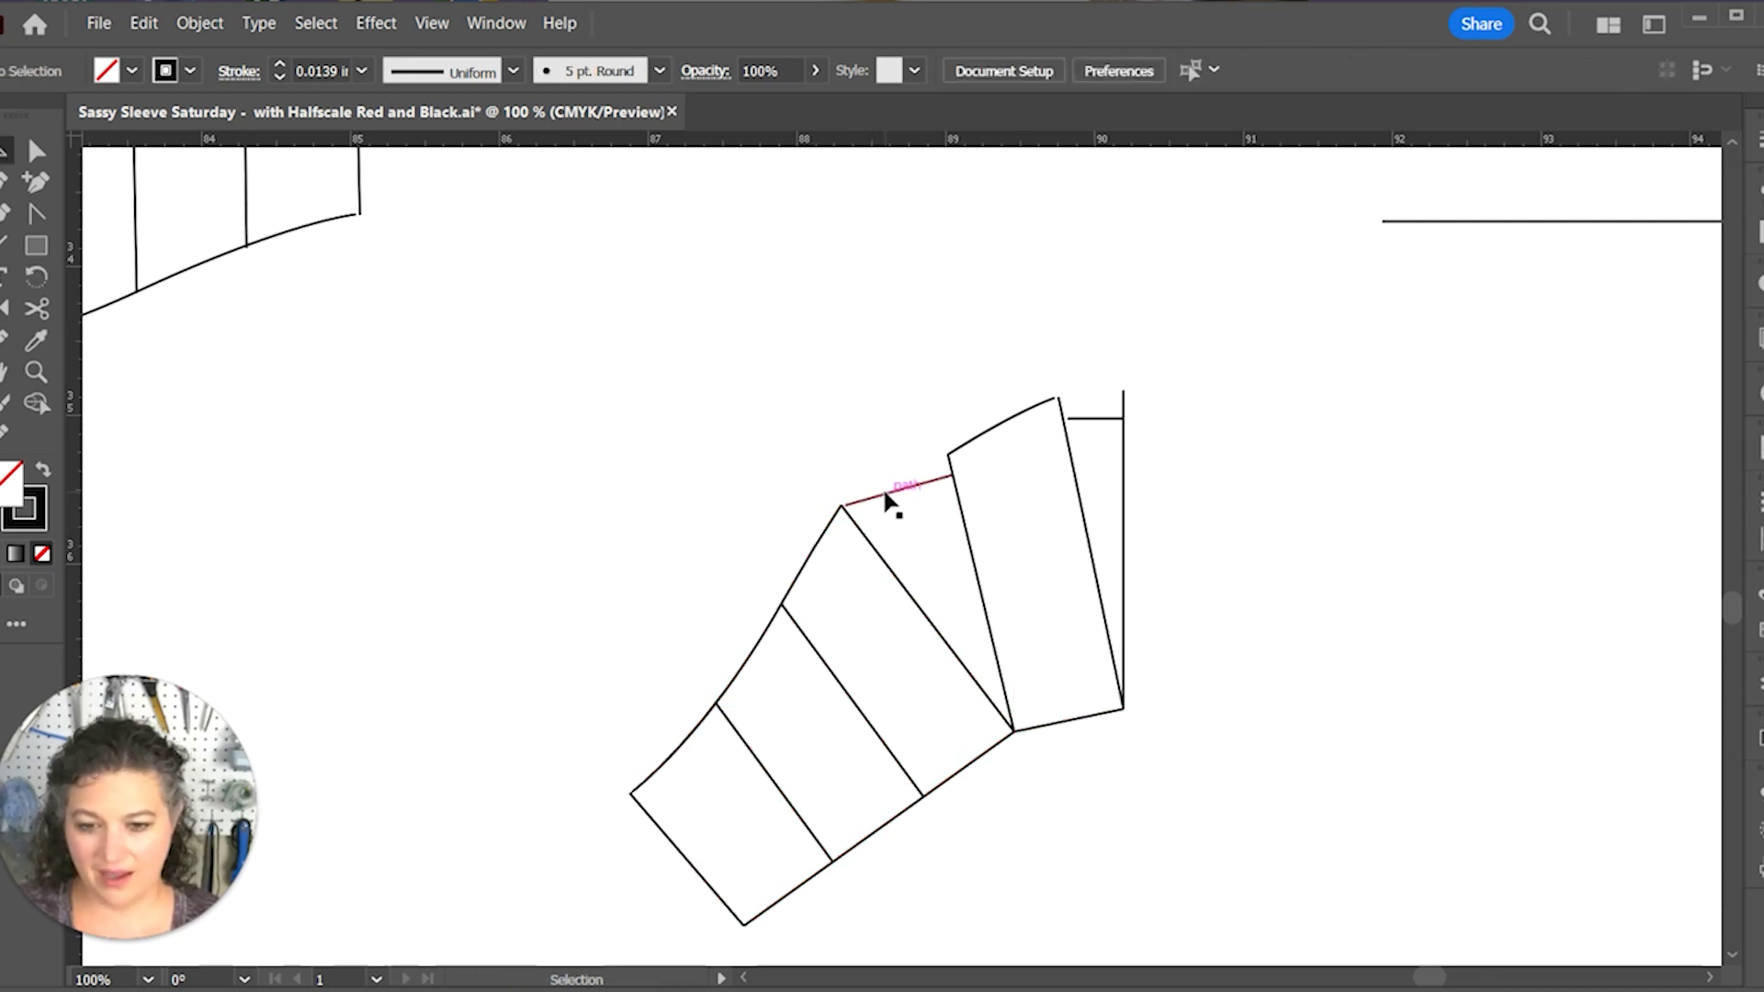
# Step: Move the 0.75 in guide onto the second slash line and rotate it roughly perpendicular to that line
pyautogui.moveTo(887, 499); pyautogui.dragTo(748, 685)
pyautogui.press('r')
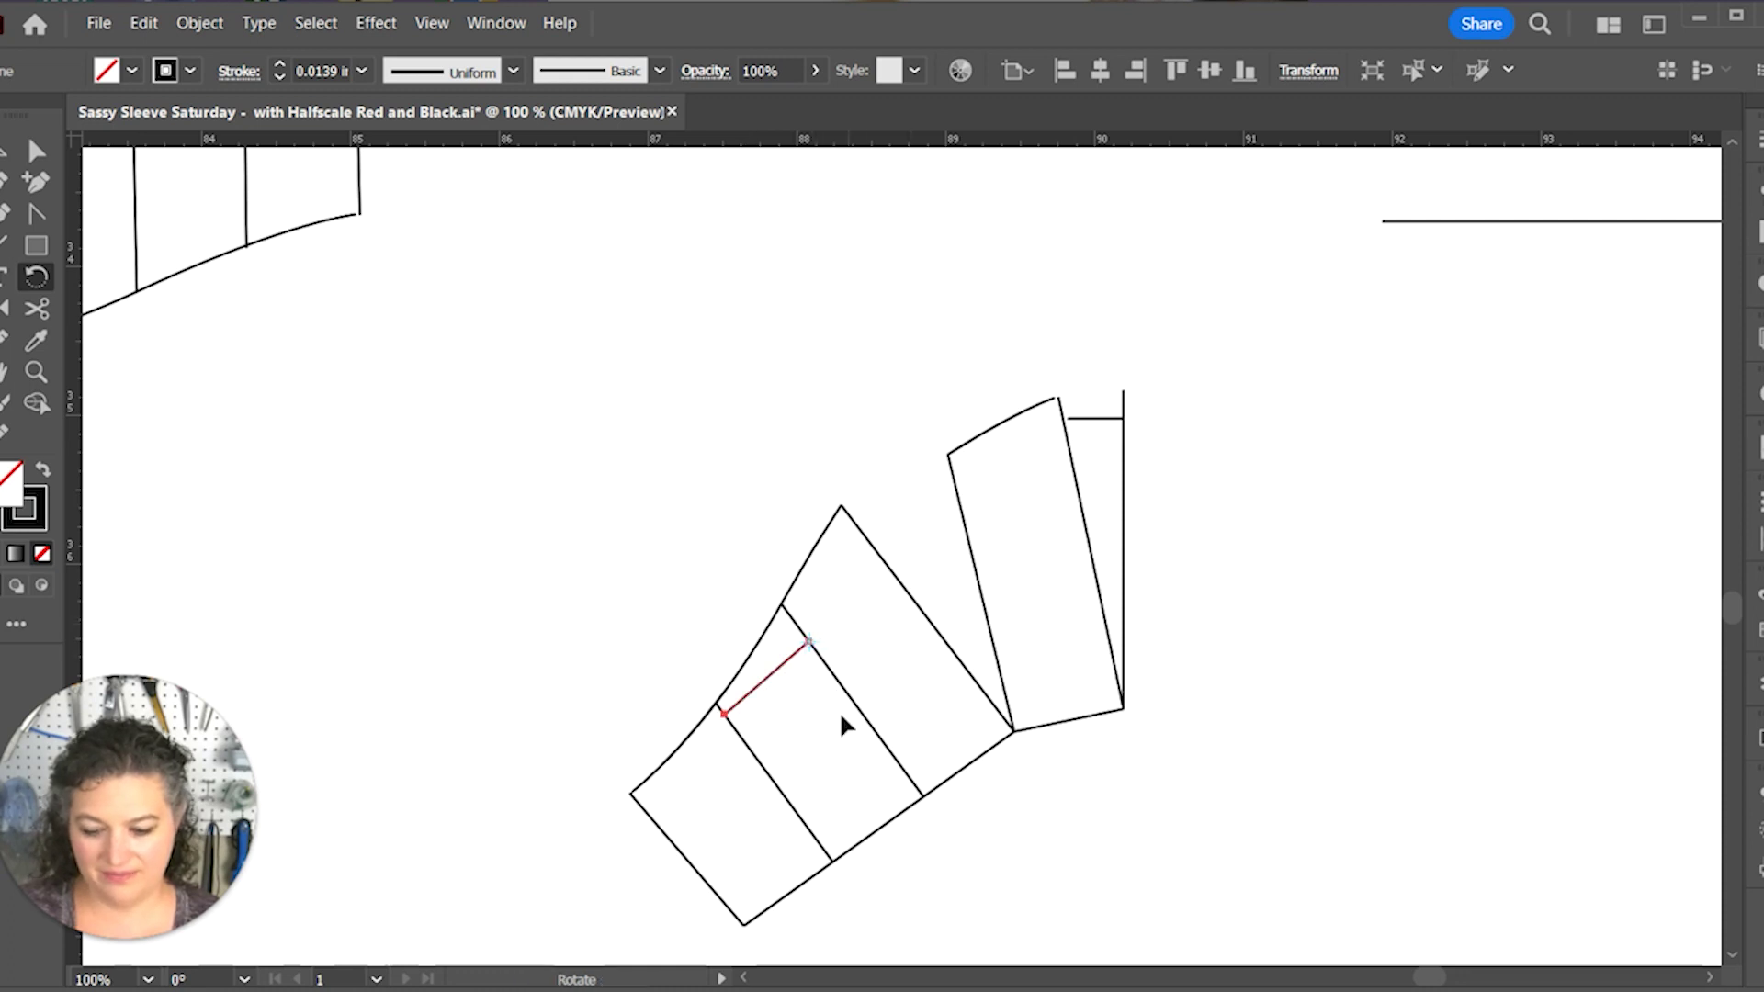
pyautogui.press('v')
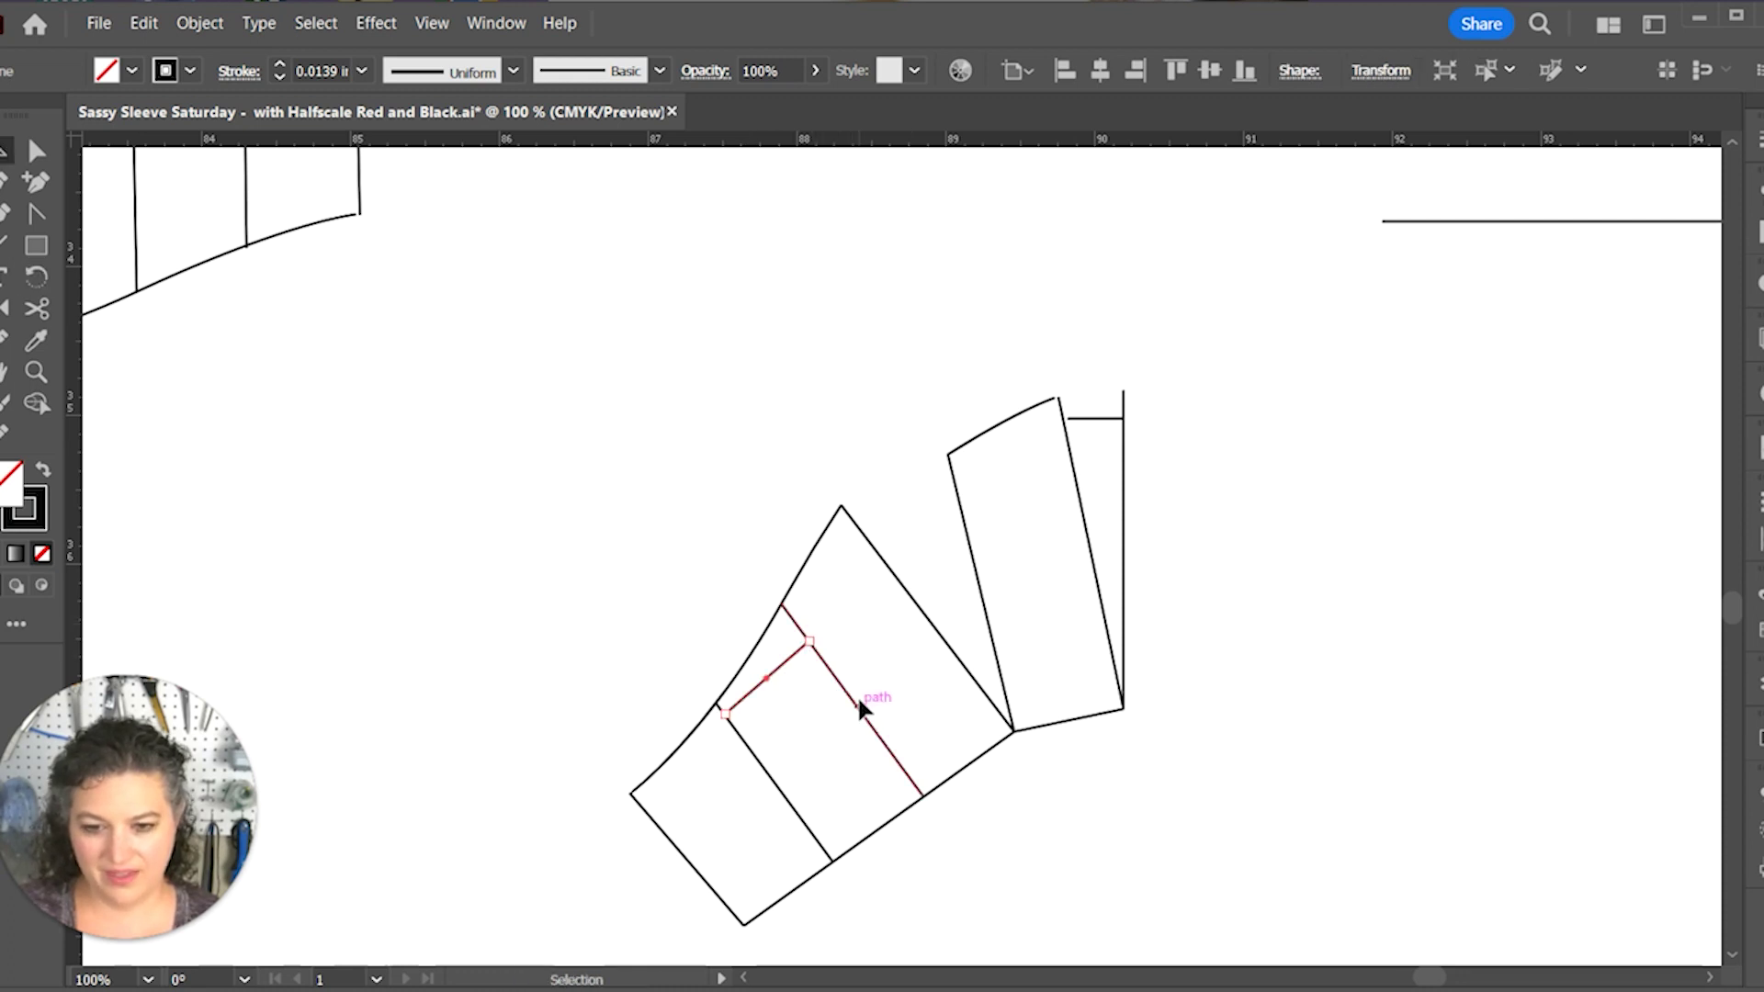
# Step: Cut the style line and hem line with Scissors where they meet the second slash line
pyautogui.click(755, 654)
pyautogui.press('c')
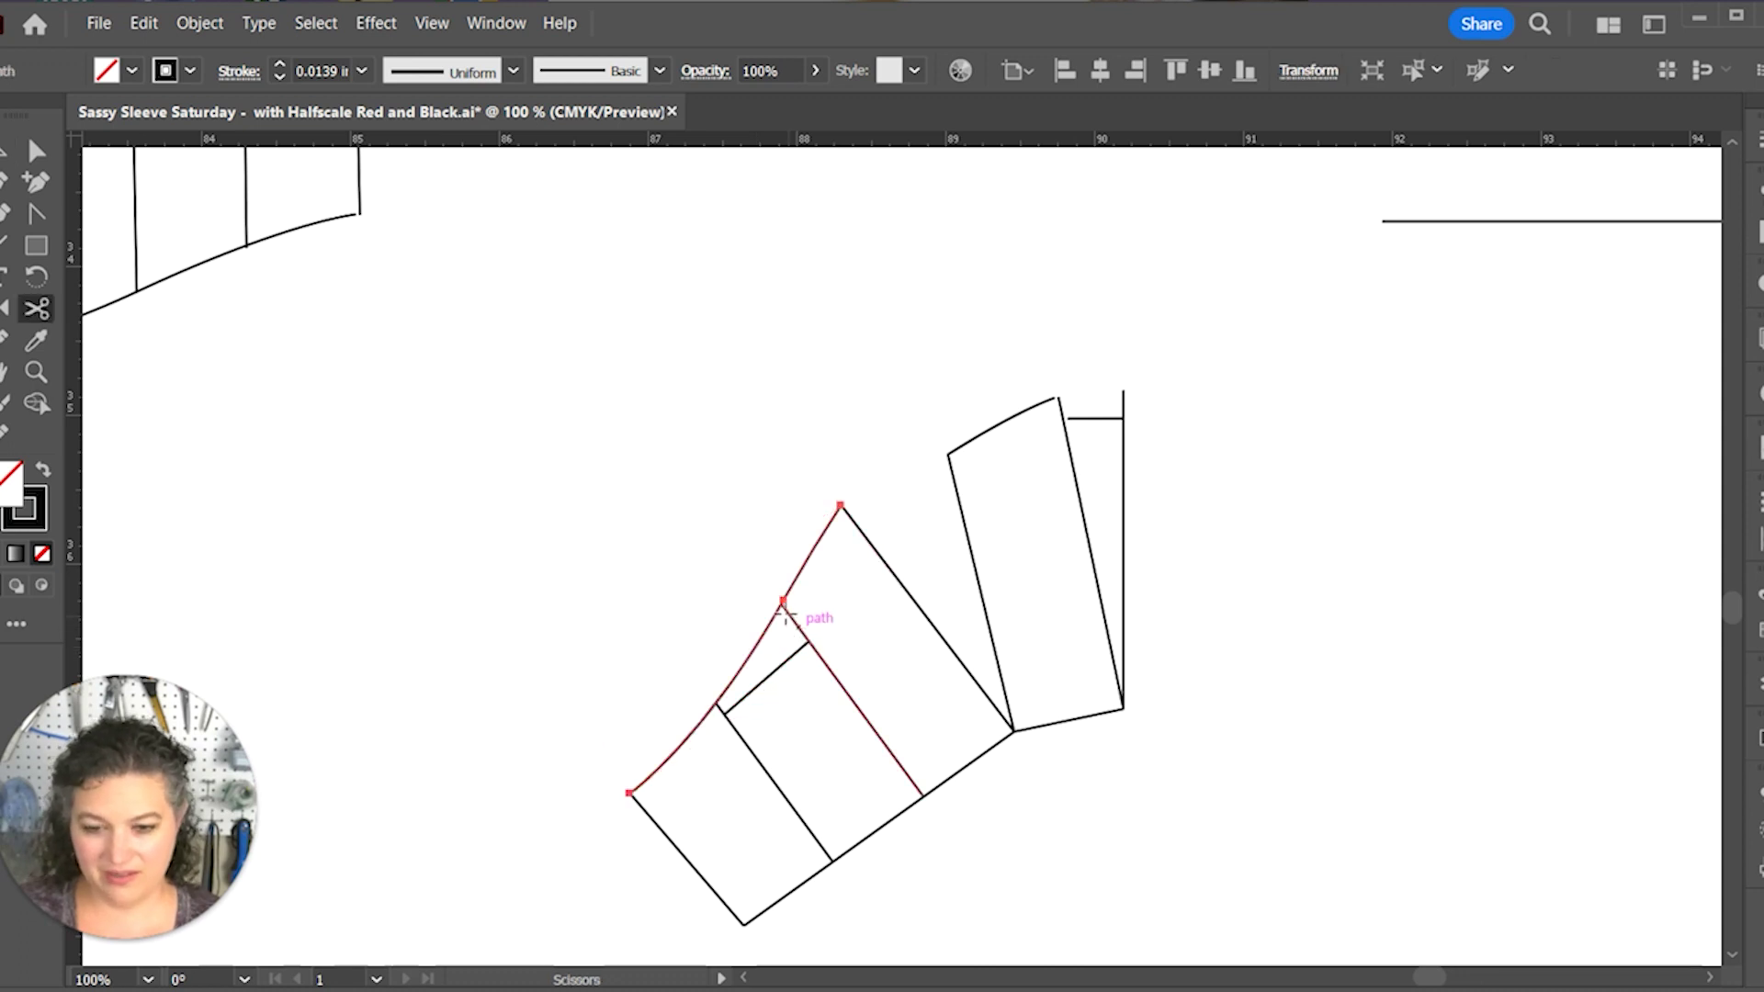
pyautogui.click(782, 602)
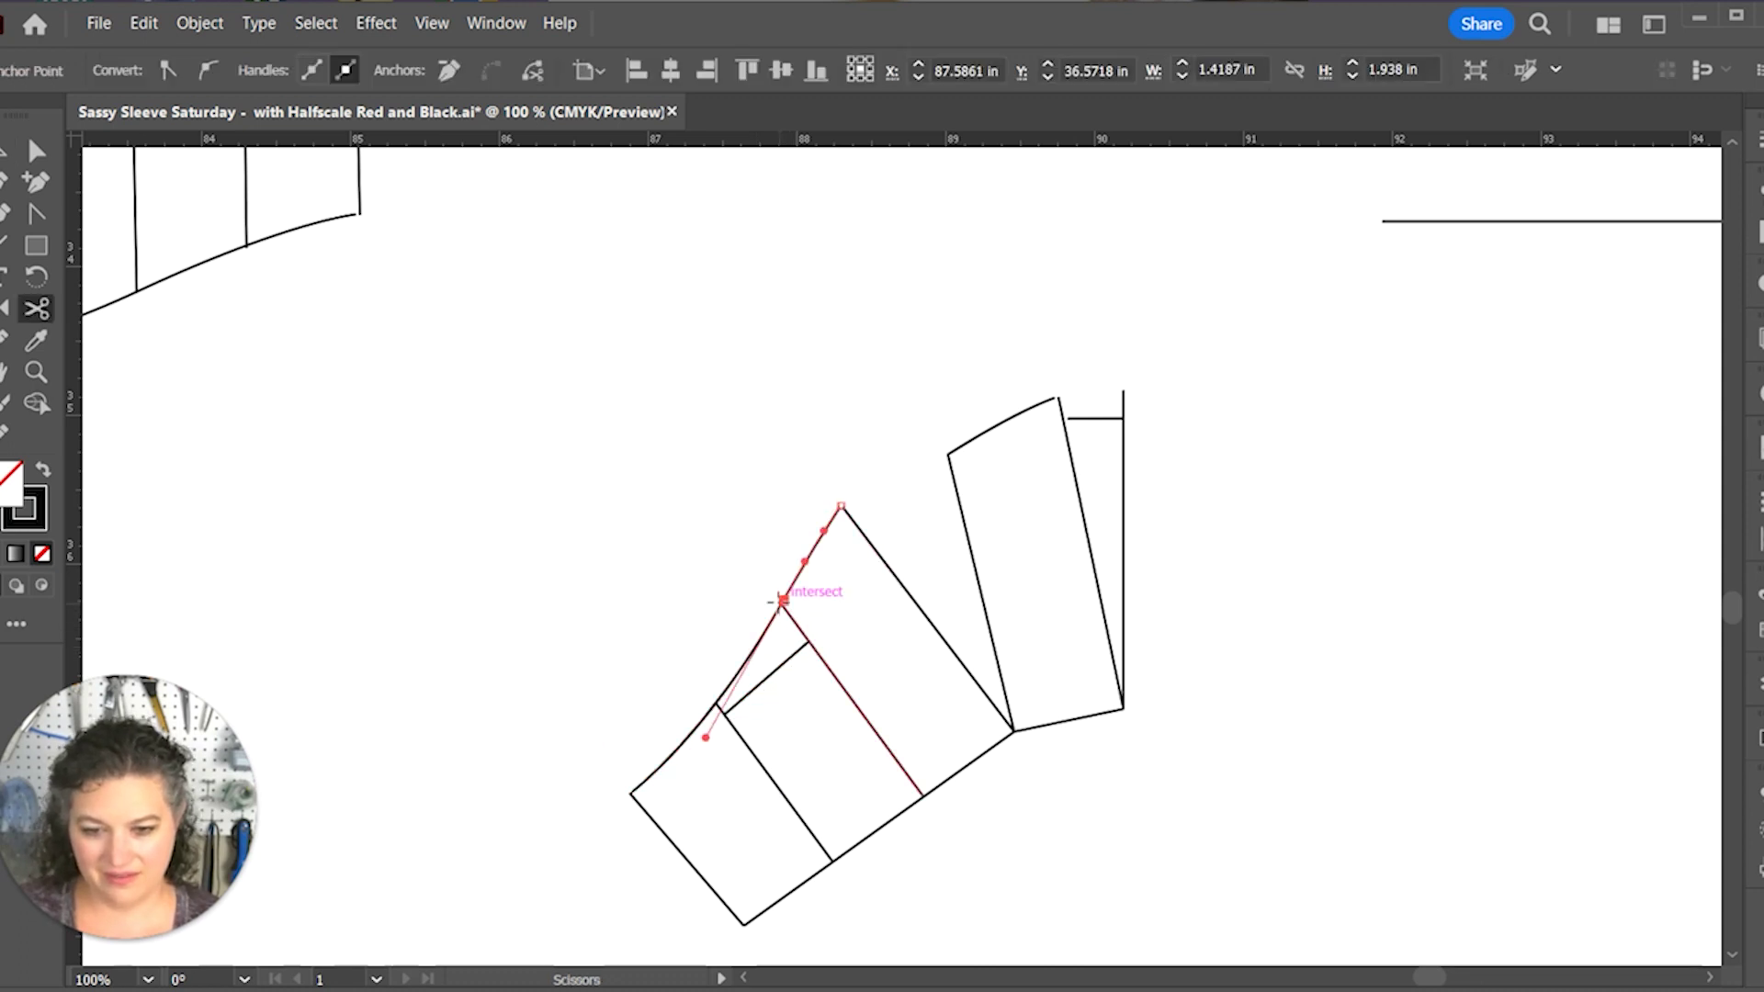
pyautogui.press('v')
pyautogui.click(939, 795)
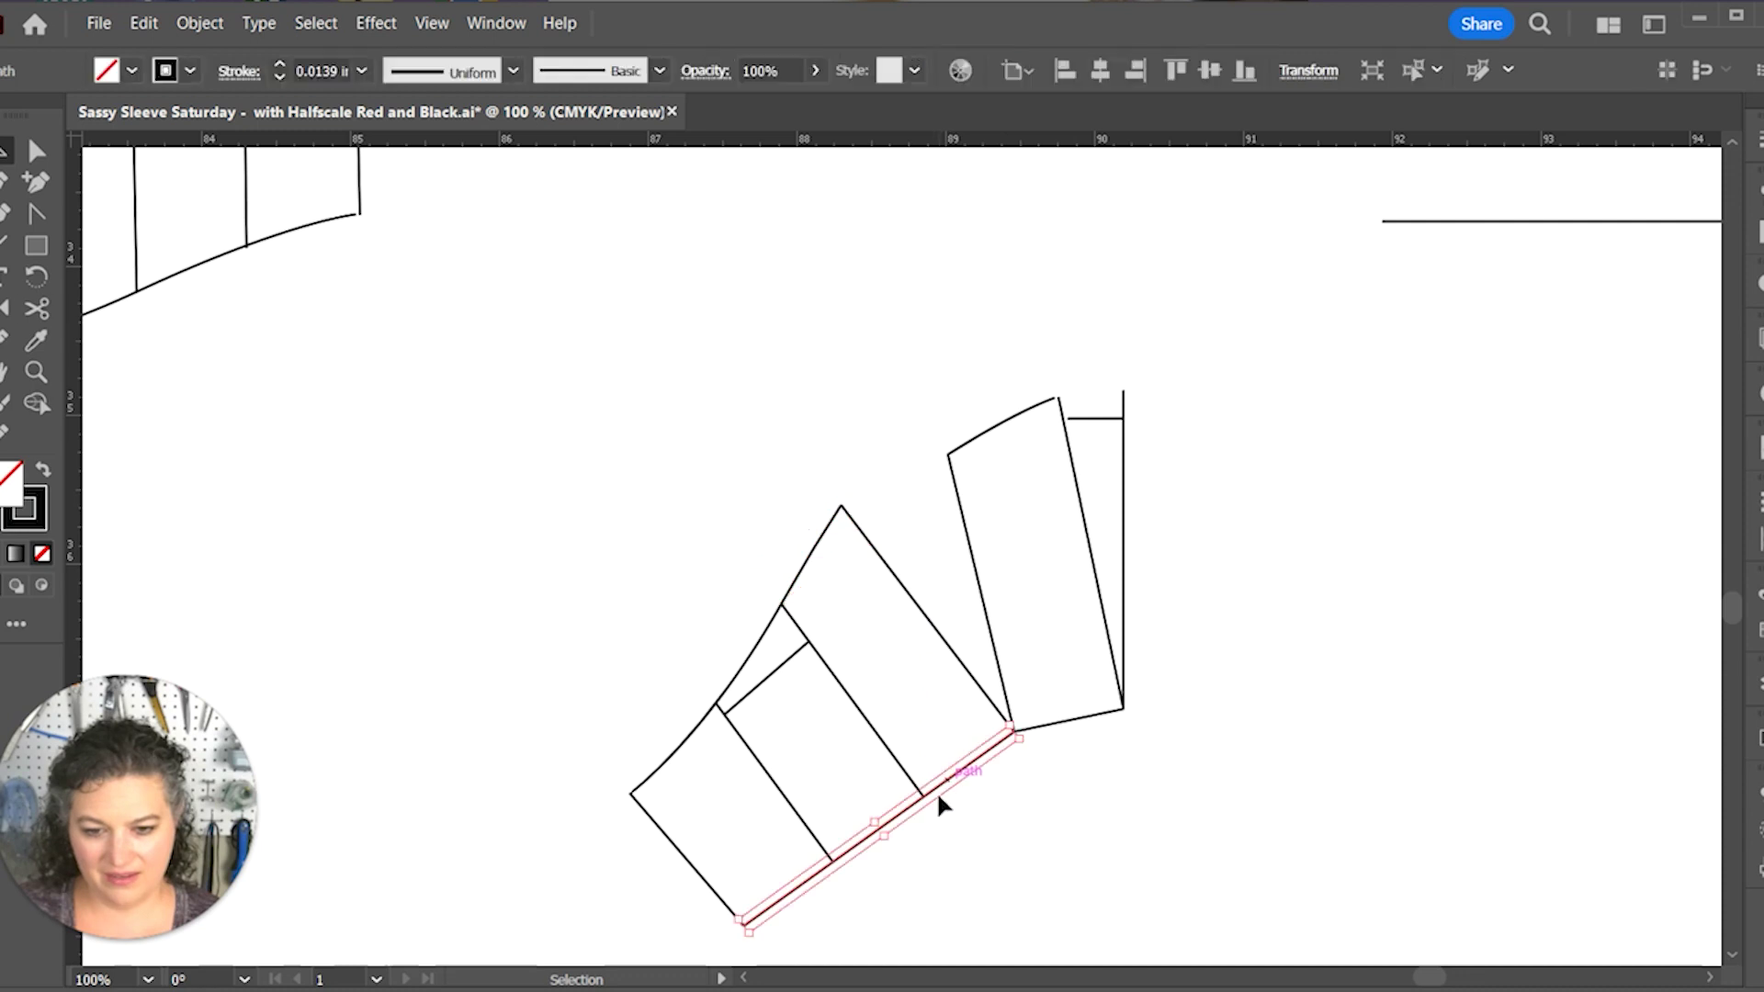
pyautogui.press('c')
pyautogui.click(920, 794)
pyautogui.press('v')
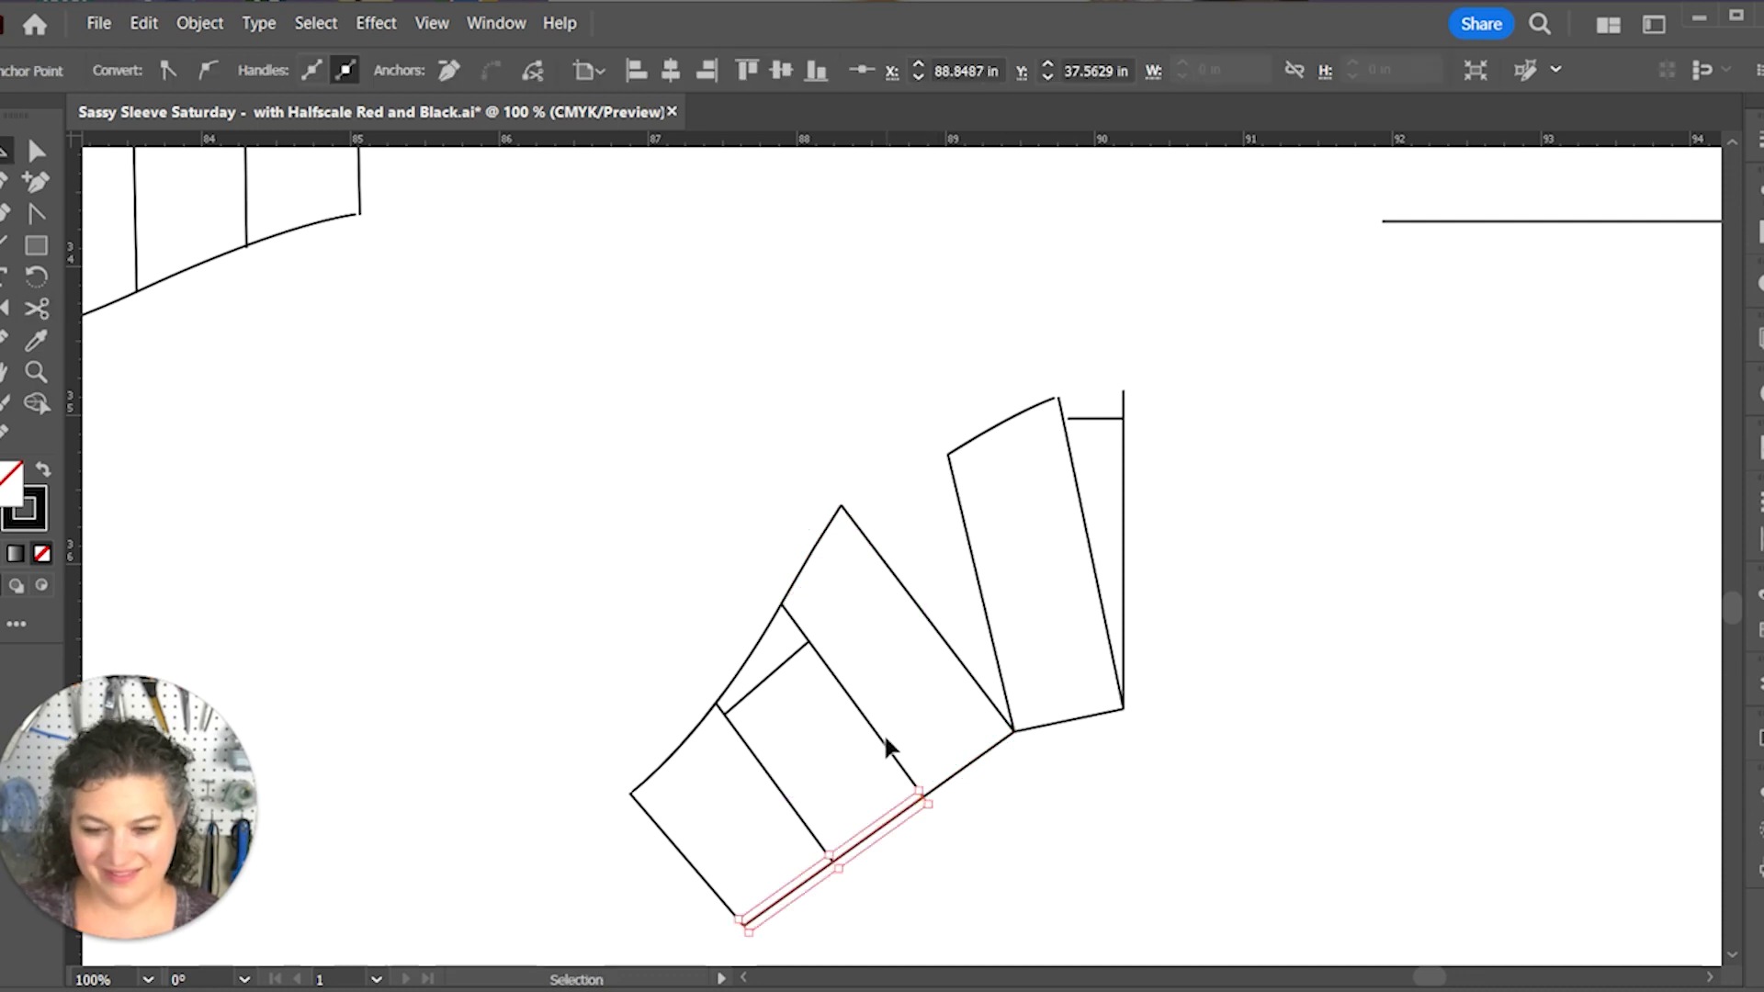
# Step: Duplicate the second slash line in place and select it together with the two outer panels
pyautogui.click(887, 745)
pyautogui.click(885, 739)
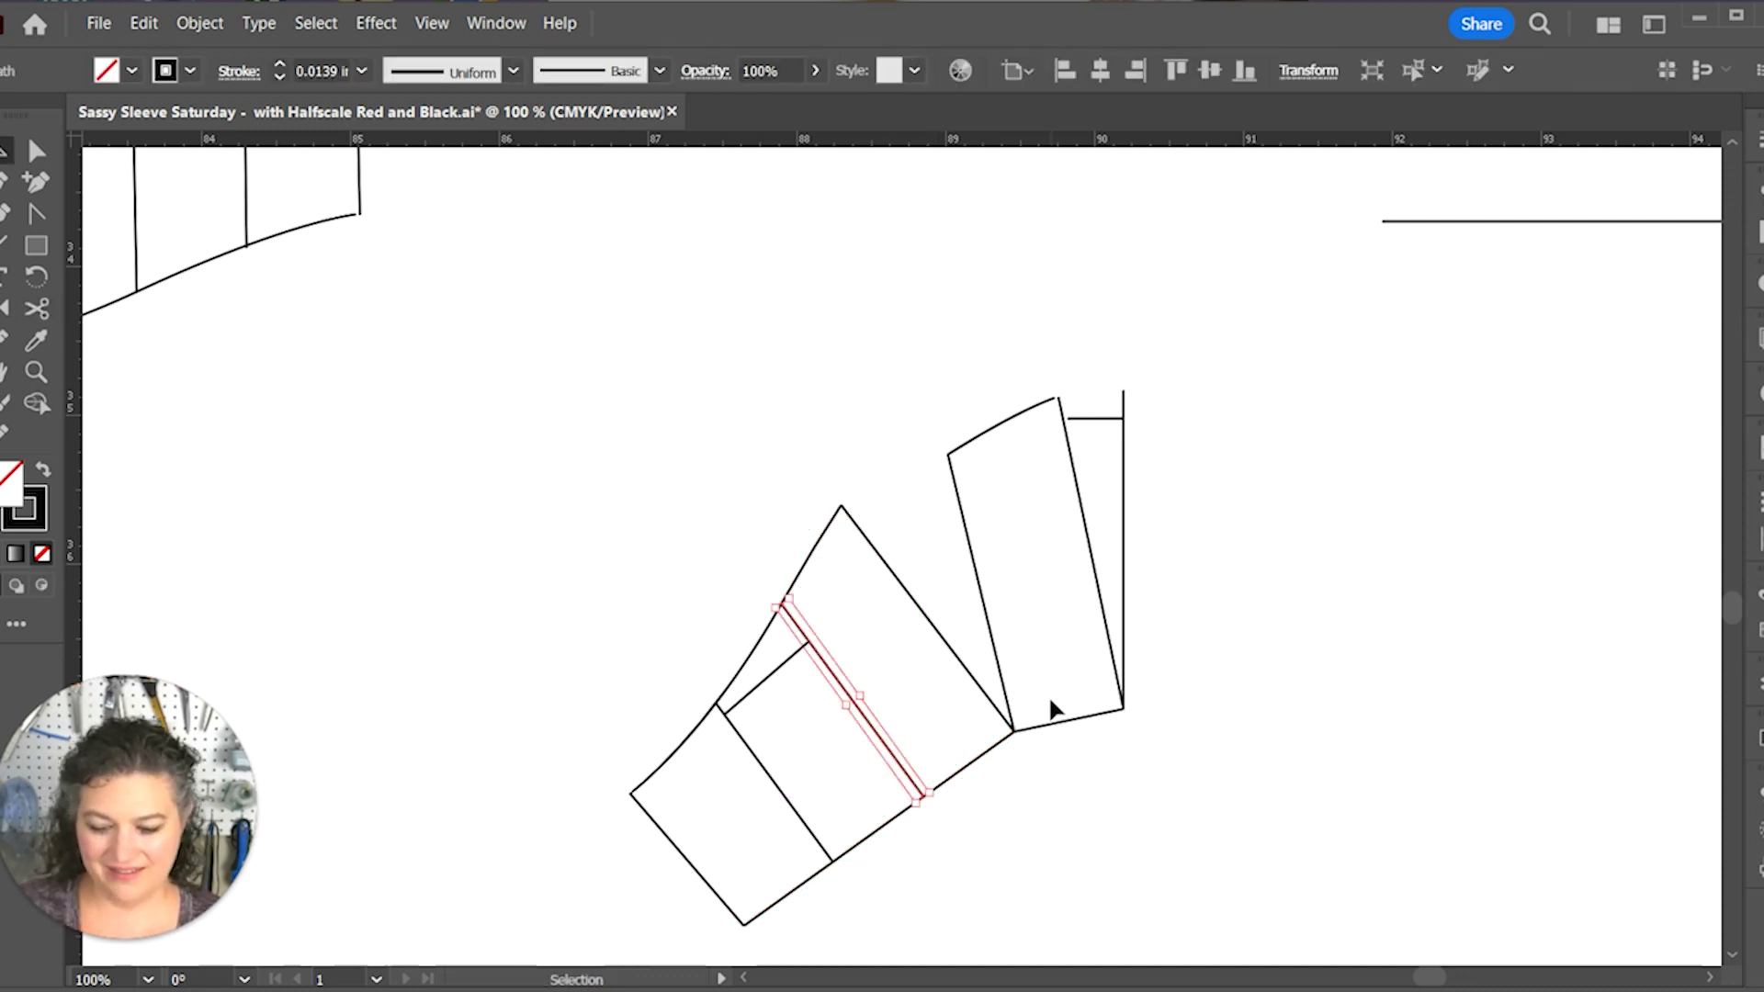
pyautogui.click(825, 776)
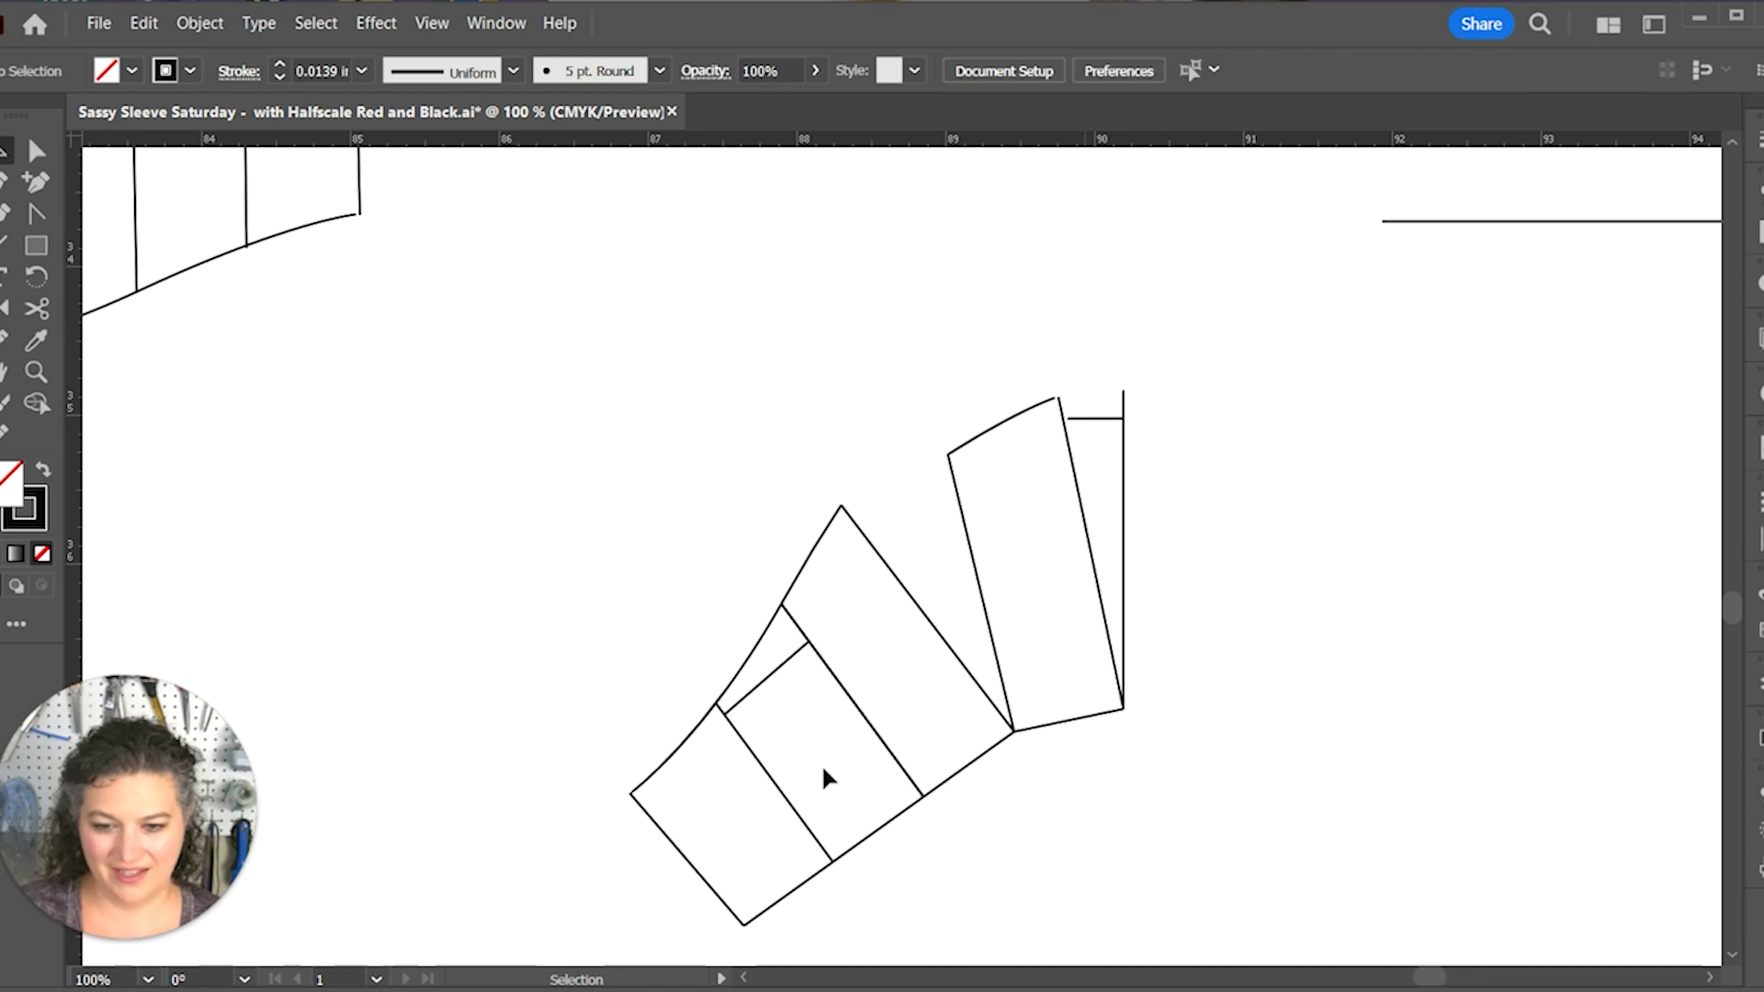
pyautogui.click(857, 710)
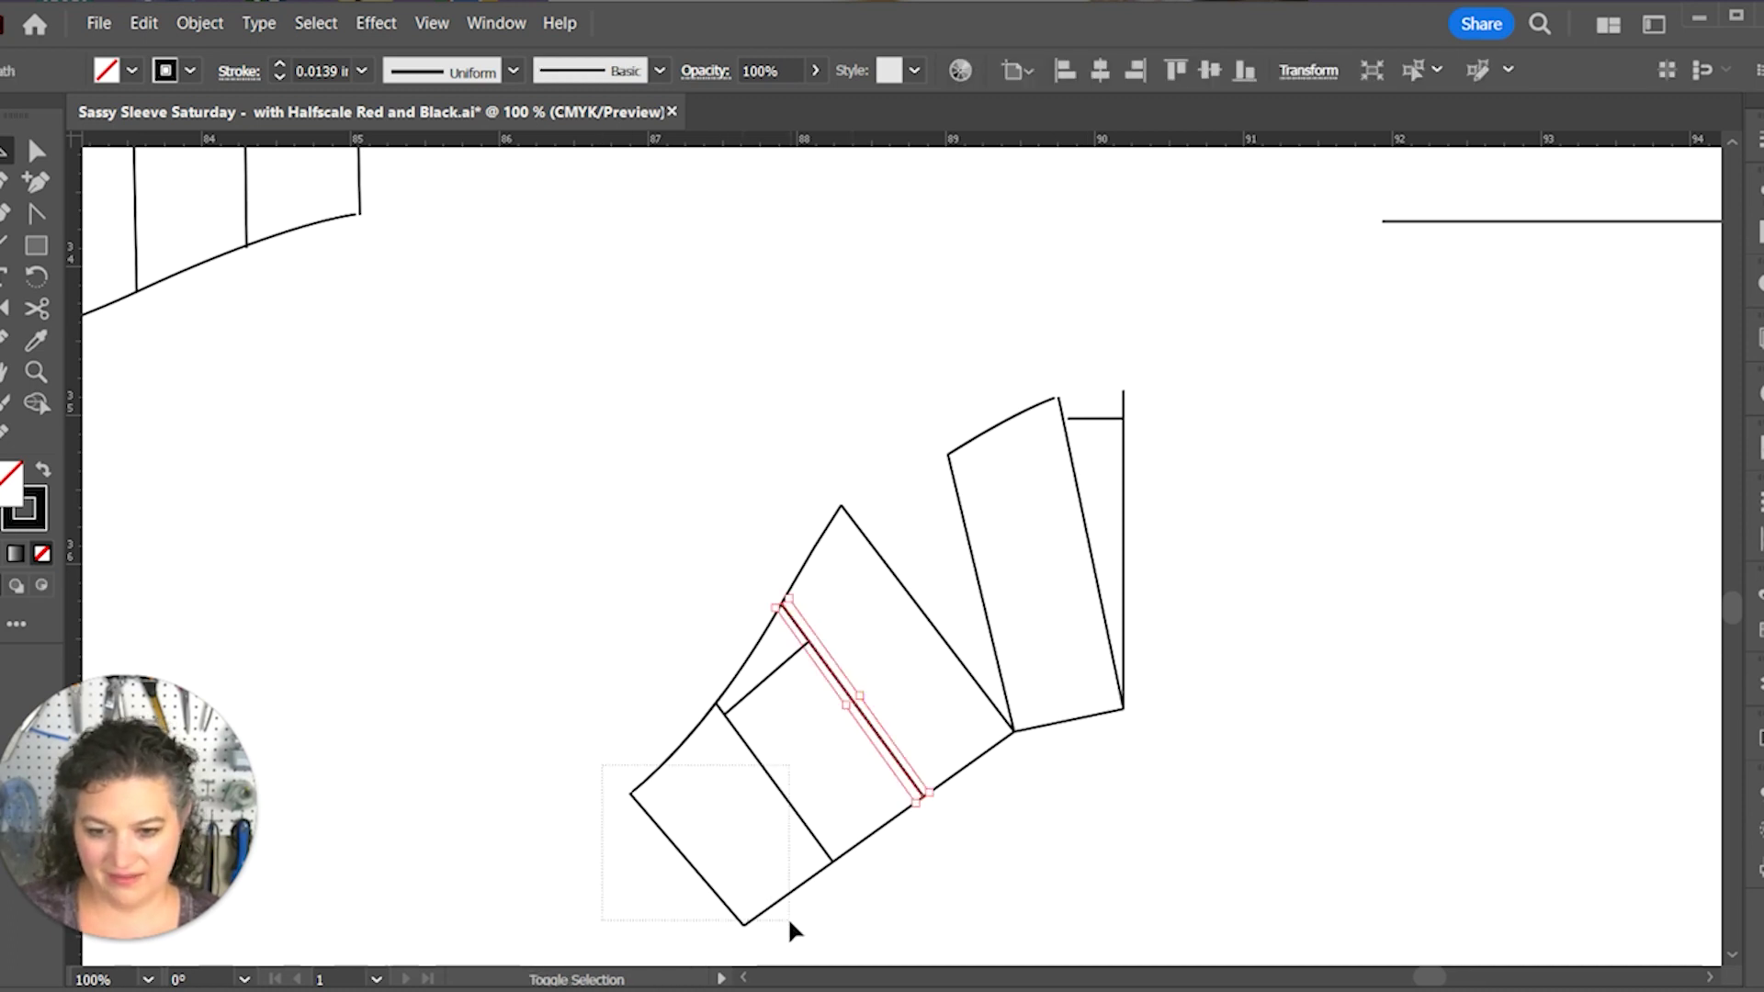
pyautogui.moveTo(790, 924); pyautogui.dragTo(827, 932)
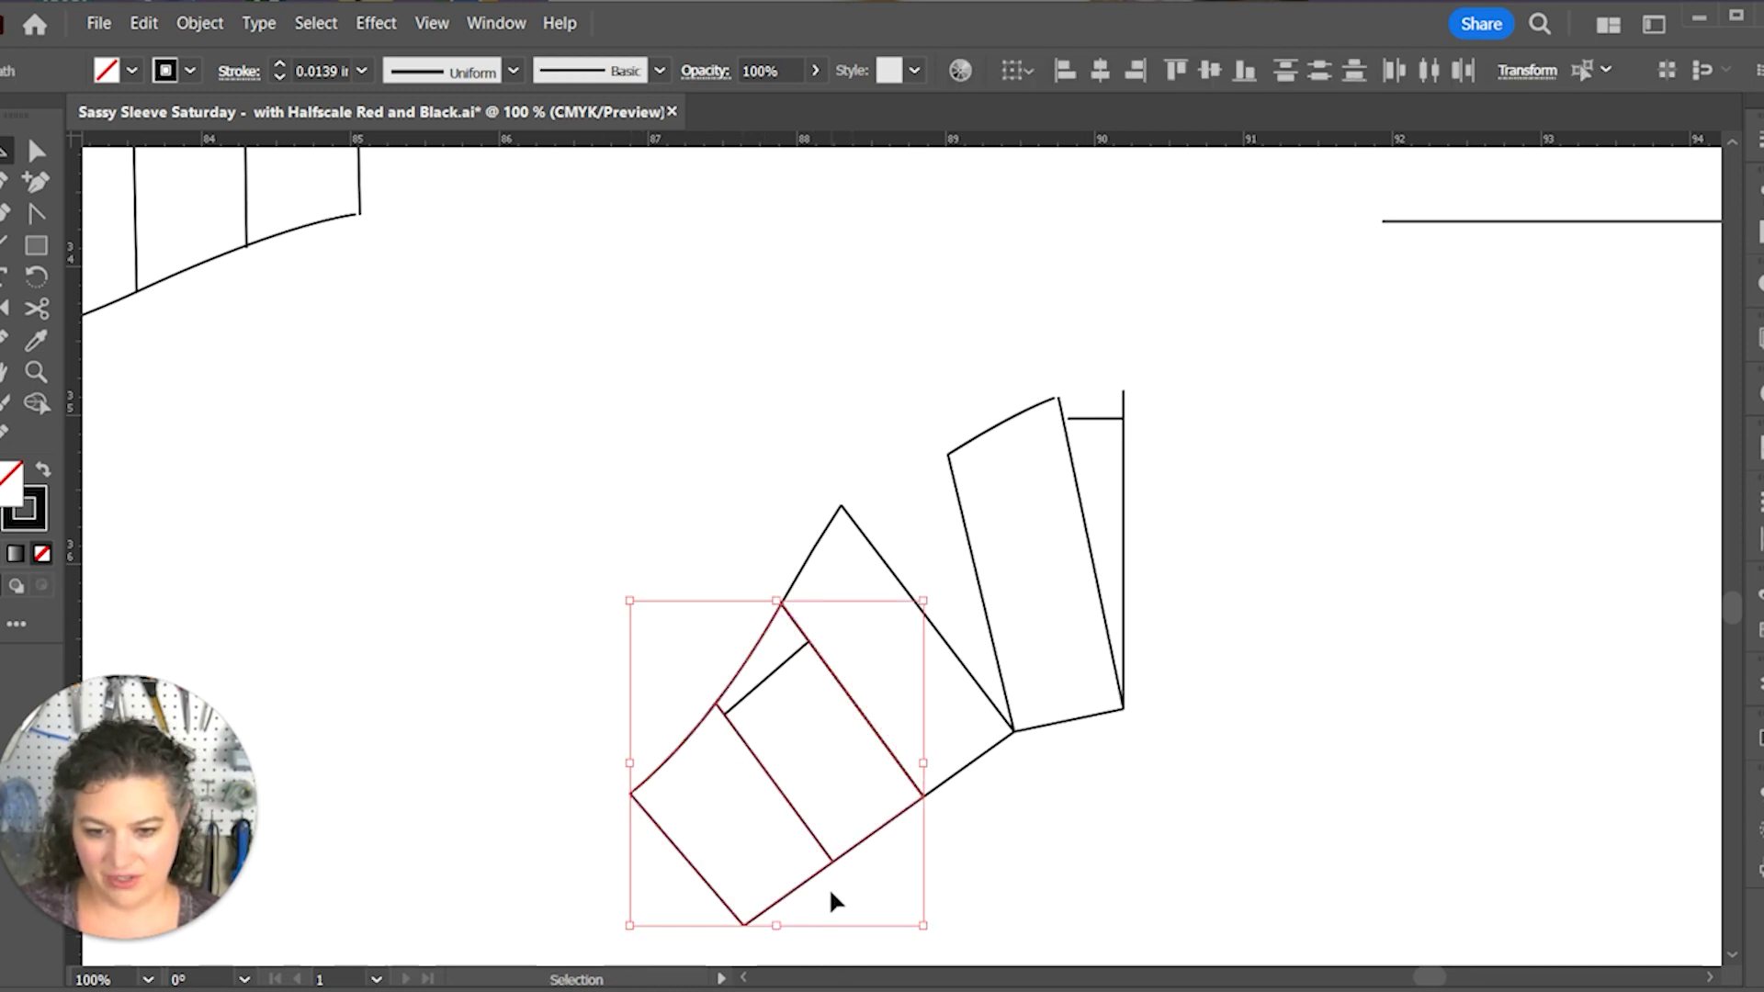
# Step: Rotate the two outer panels counterclockwise about the hem end of the second slash line to open a gap near the guide's end
pyautogui.press('r')
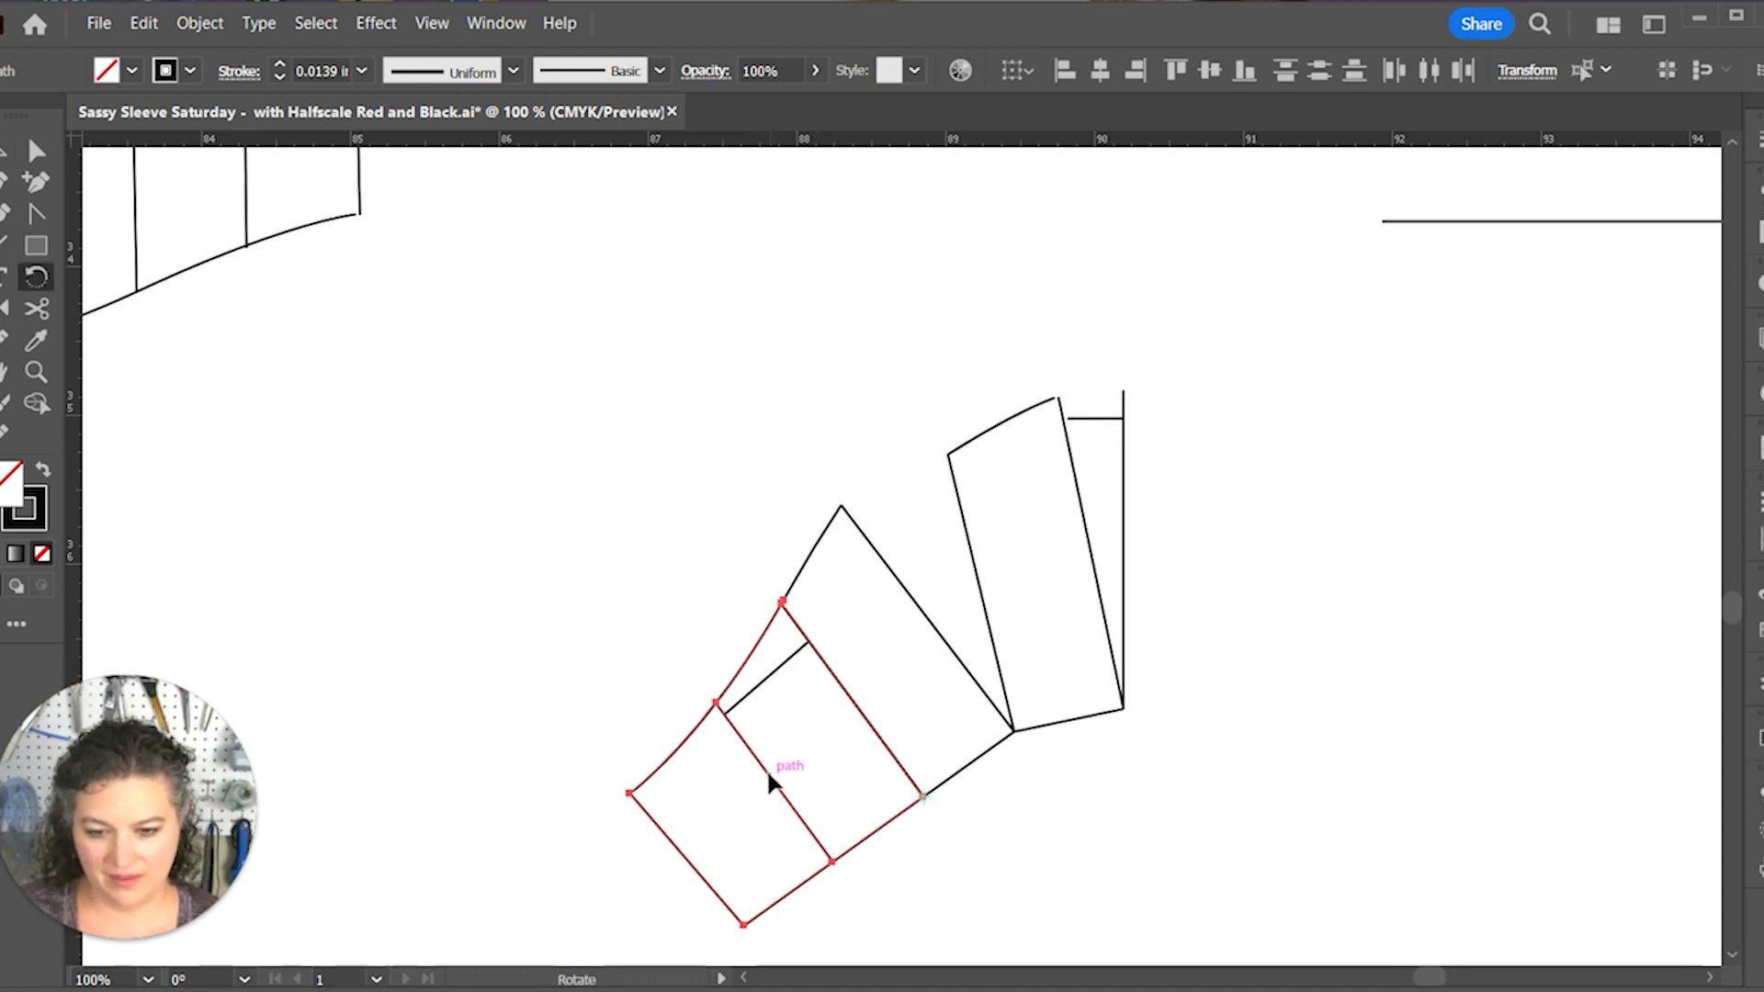
pyautogui.moveTo(768, 780); pyautogui.dragTo(697, 900)
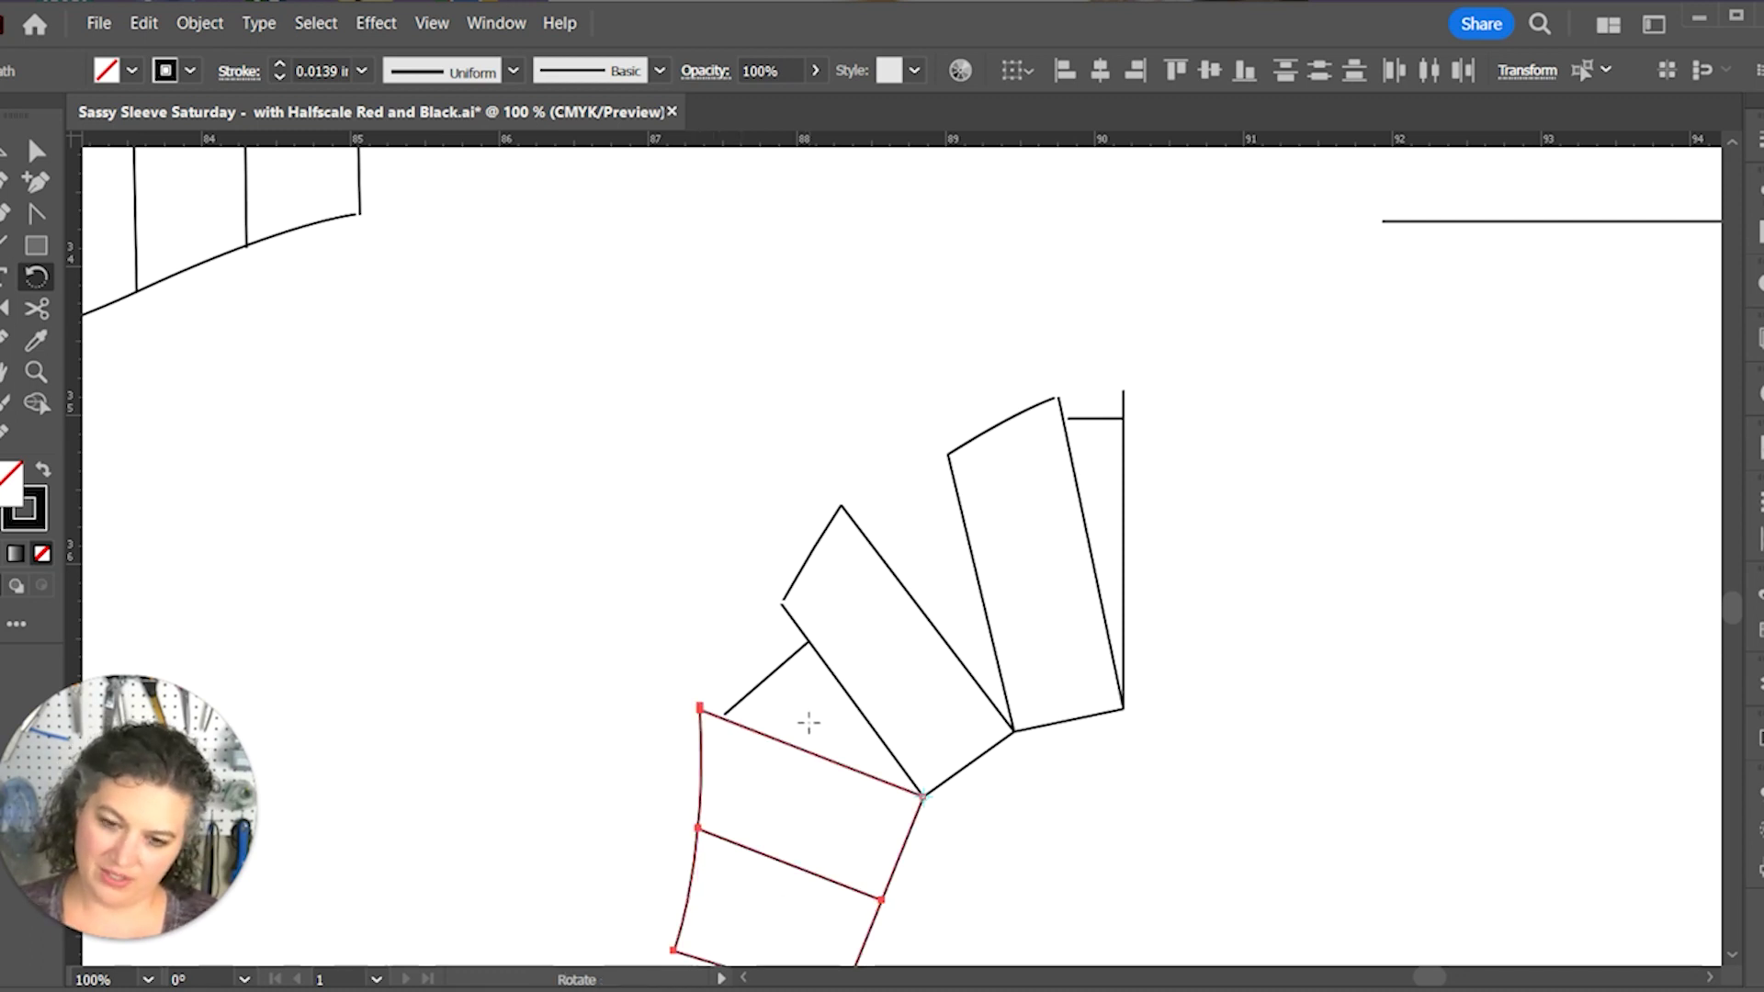
pyautogui.scroll(-3, 728, 859)
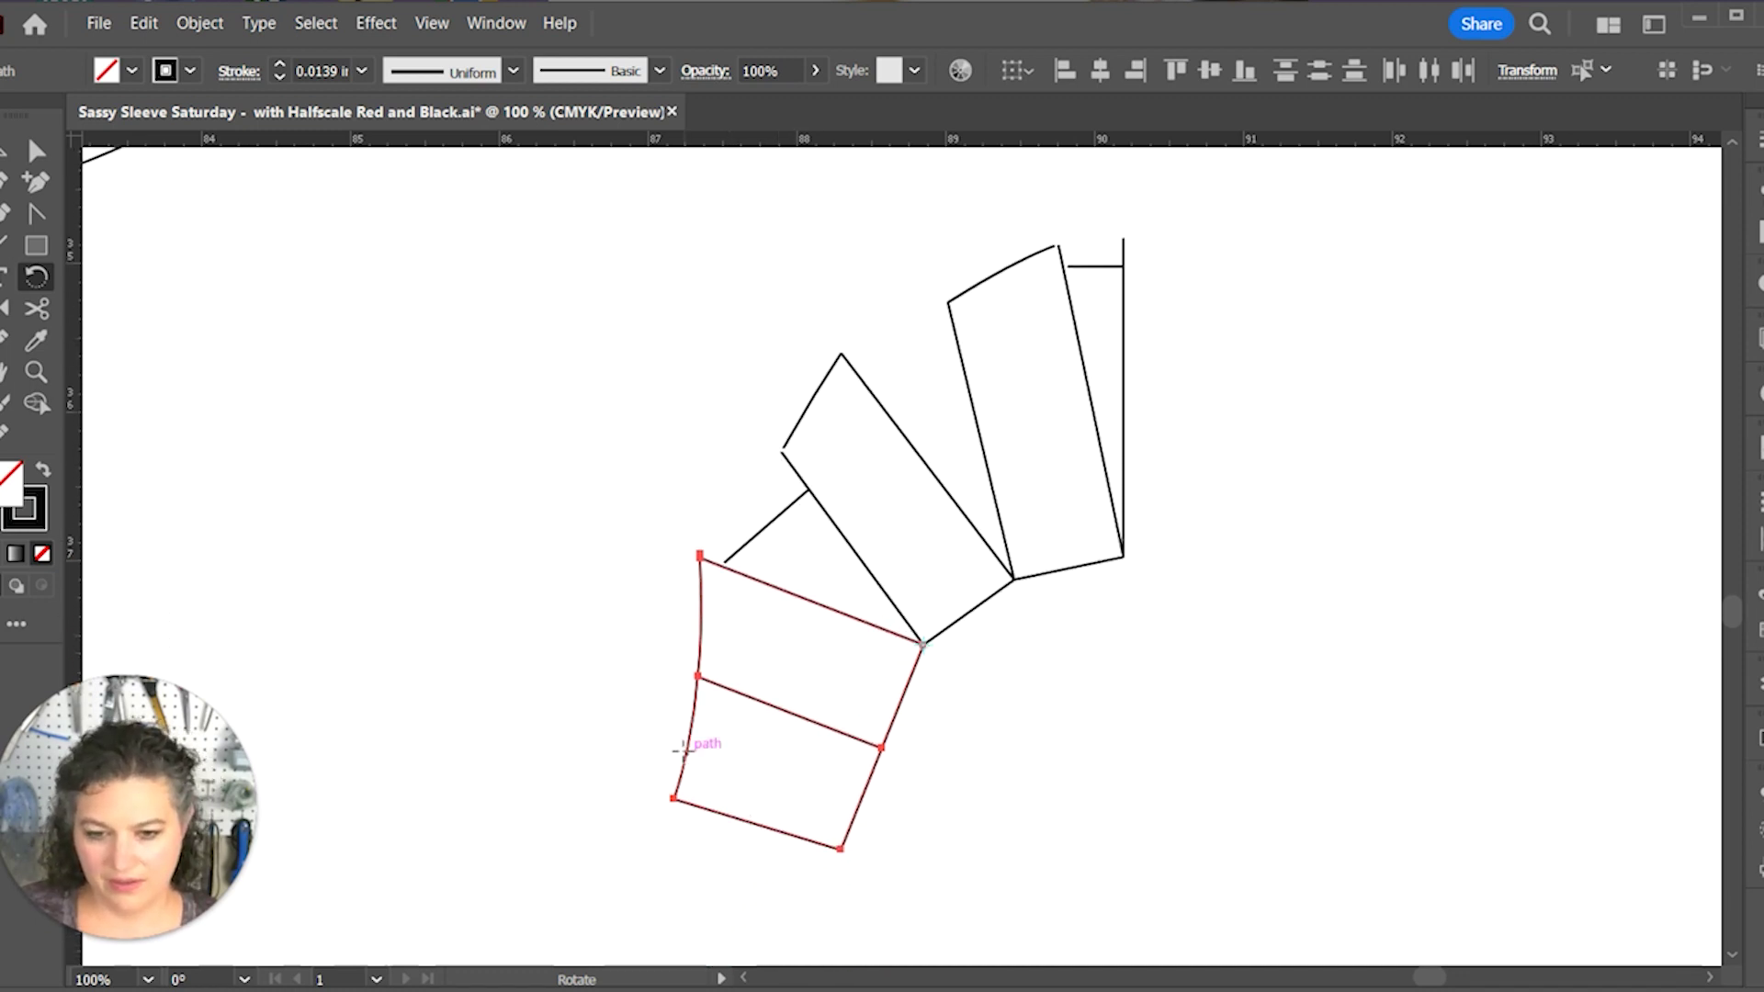
pyautogui.moveTo(683, 748); pyautogui.dragTo(681, 776)
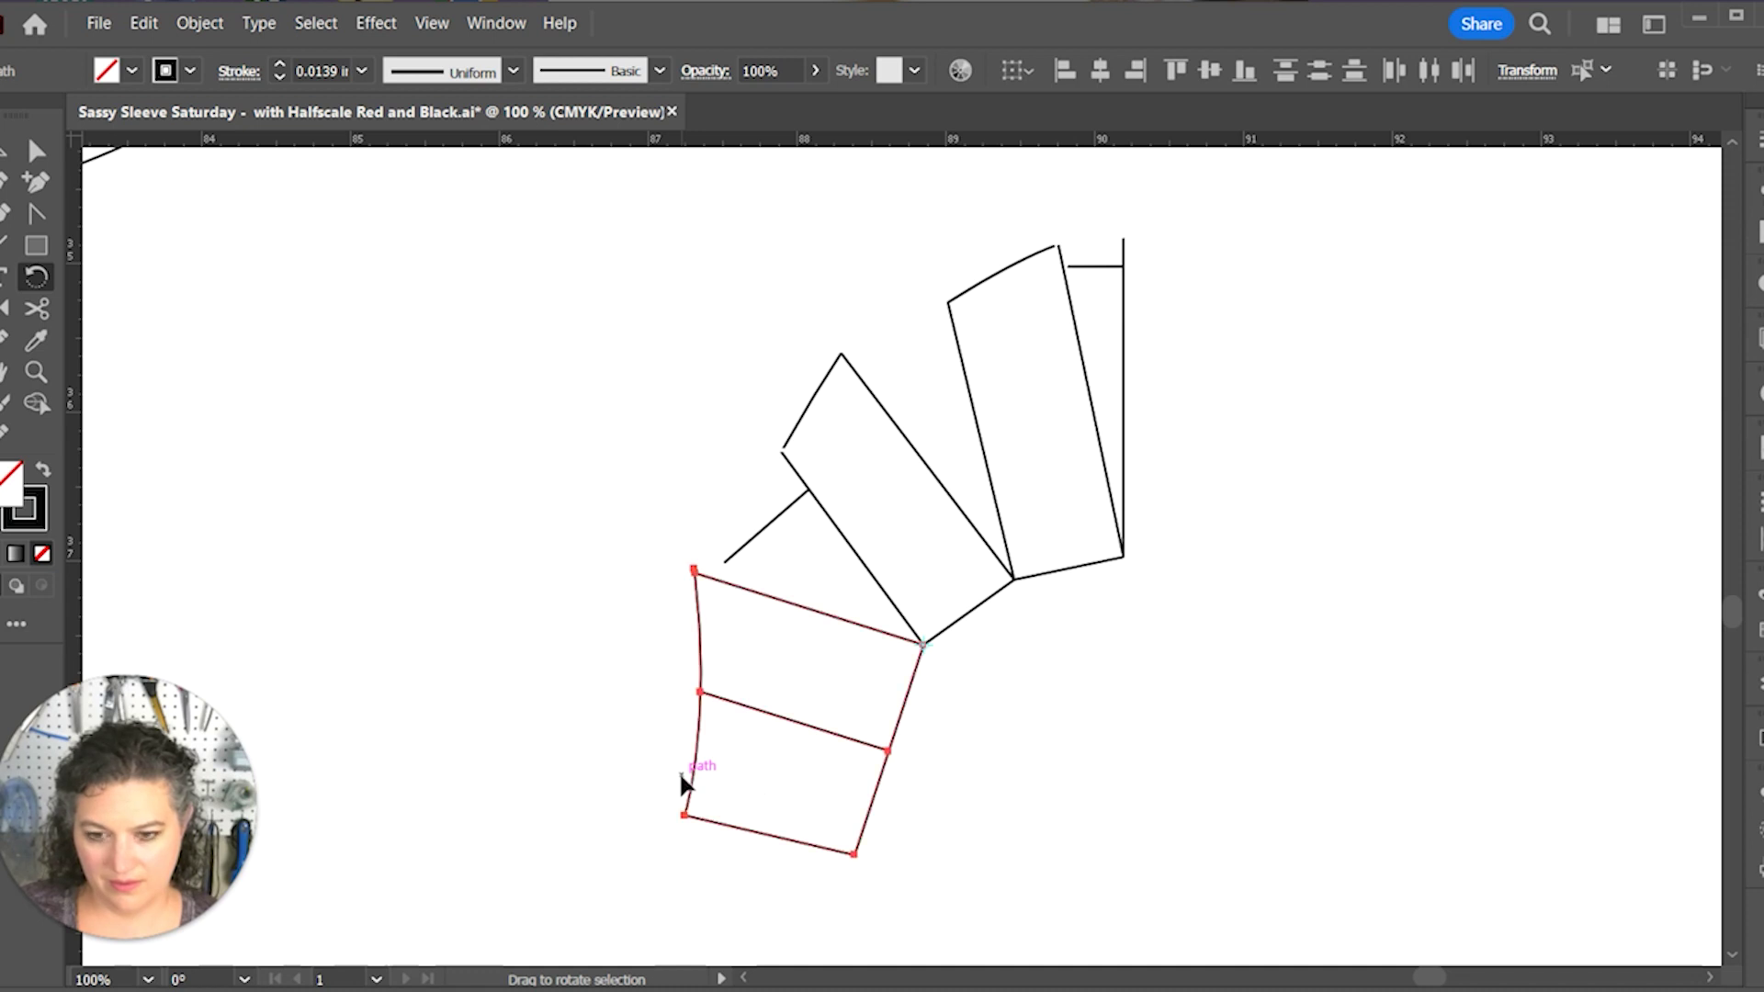
pyautogui.moveTo(691, 776); pyautogui.dragTo(693, 768)
pyautogui.press('v')
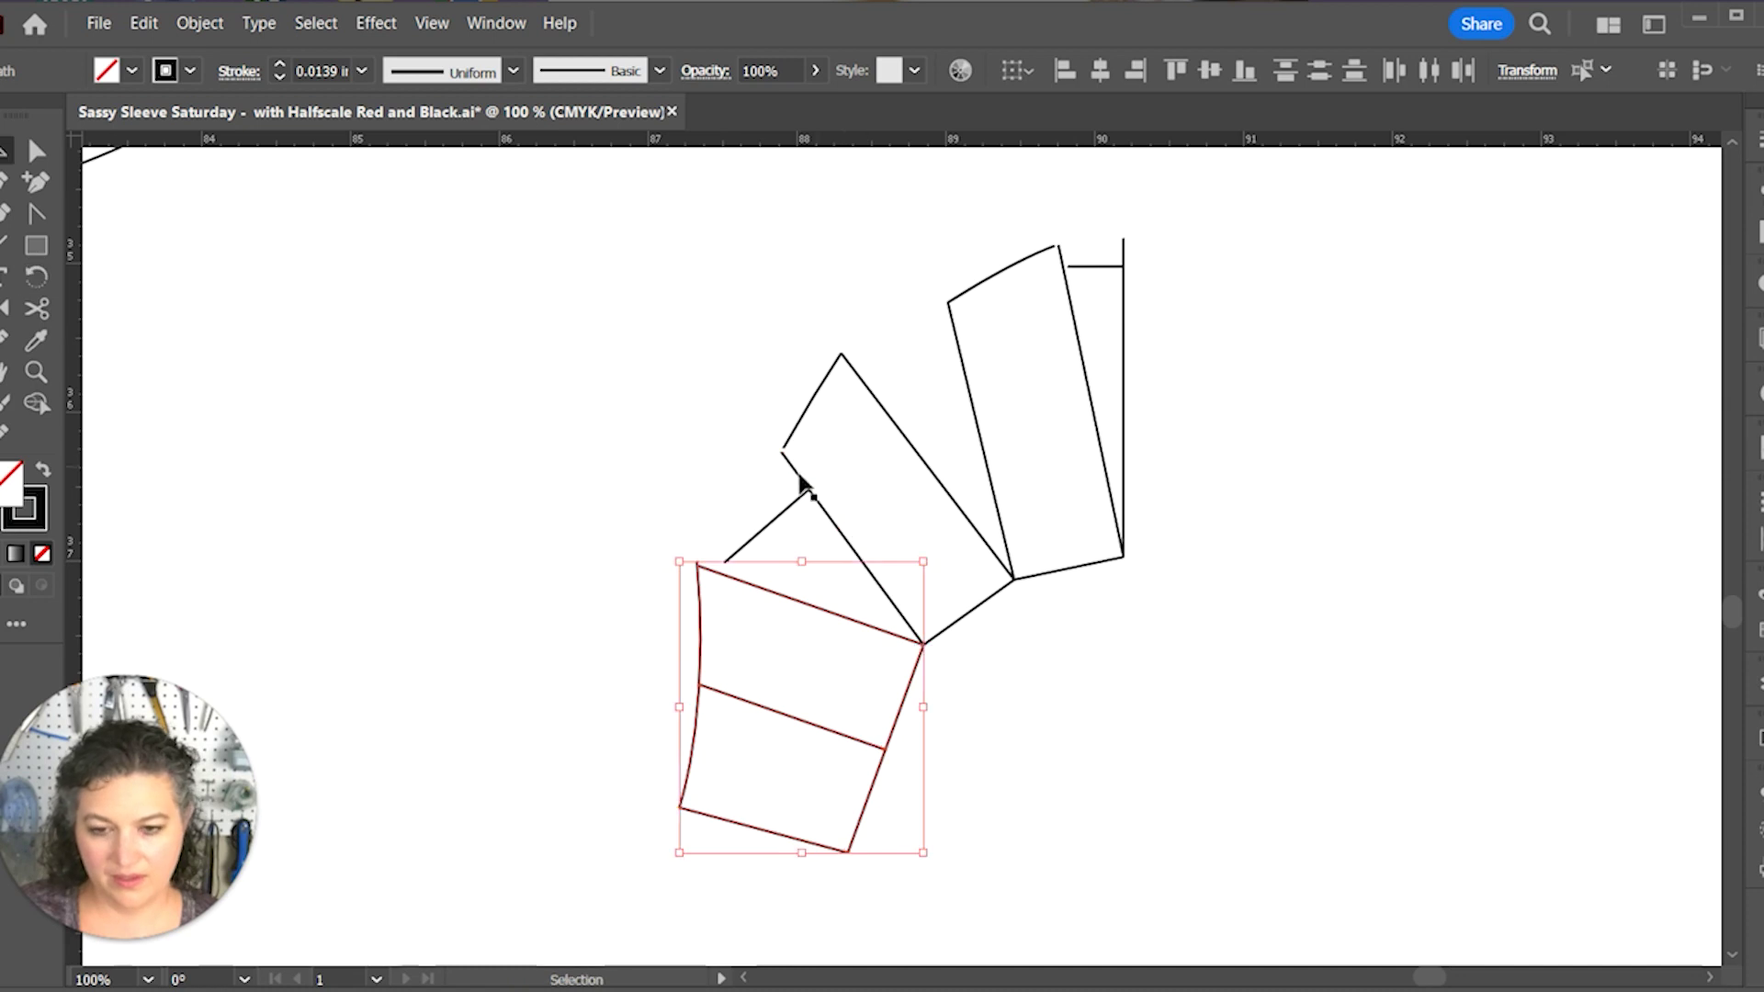
# Step: Rotate the 0.75 in guide to span the opened gap and align its end with the upper end of the second slash line
pyautogui.click(775, 519)
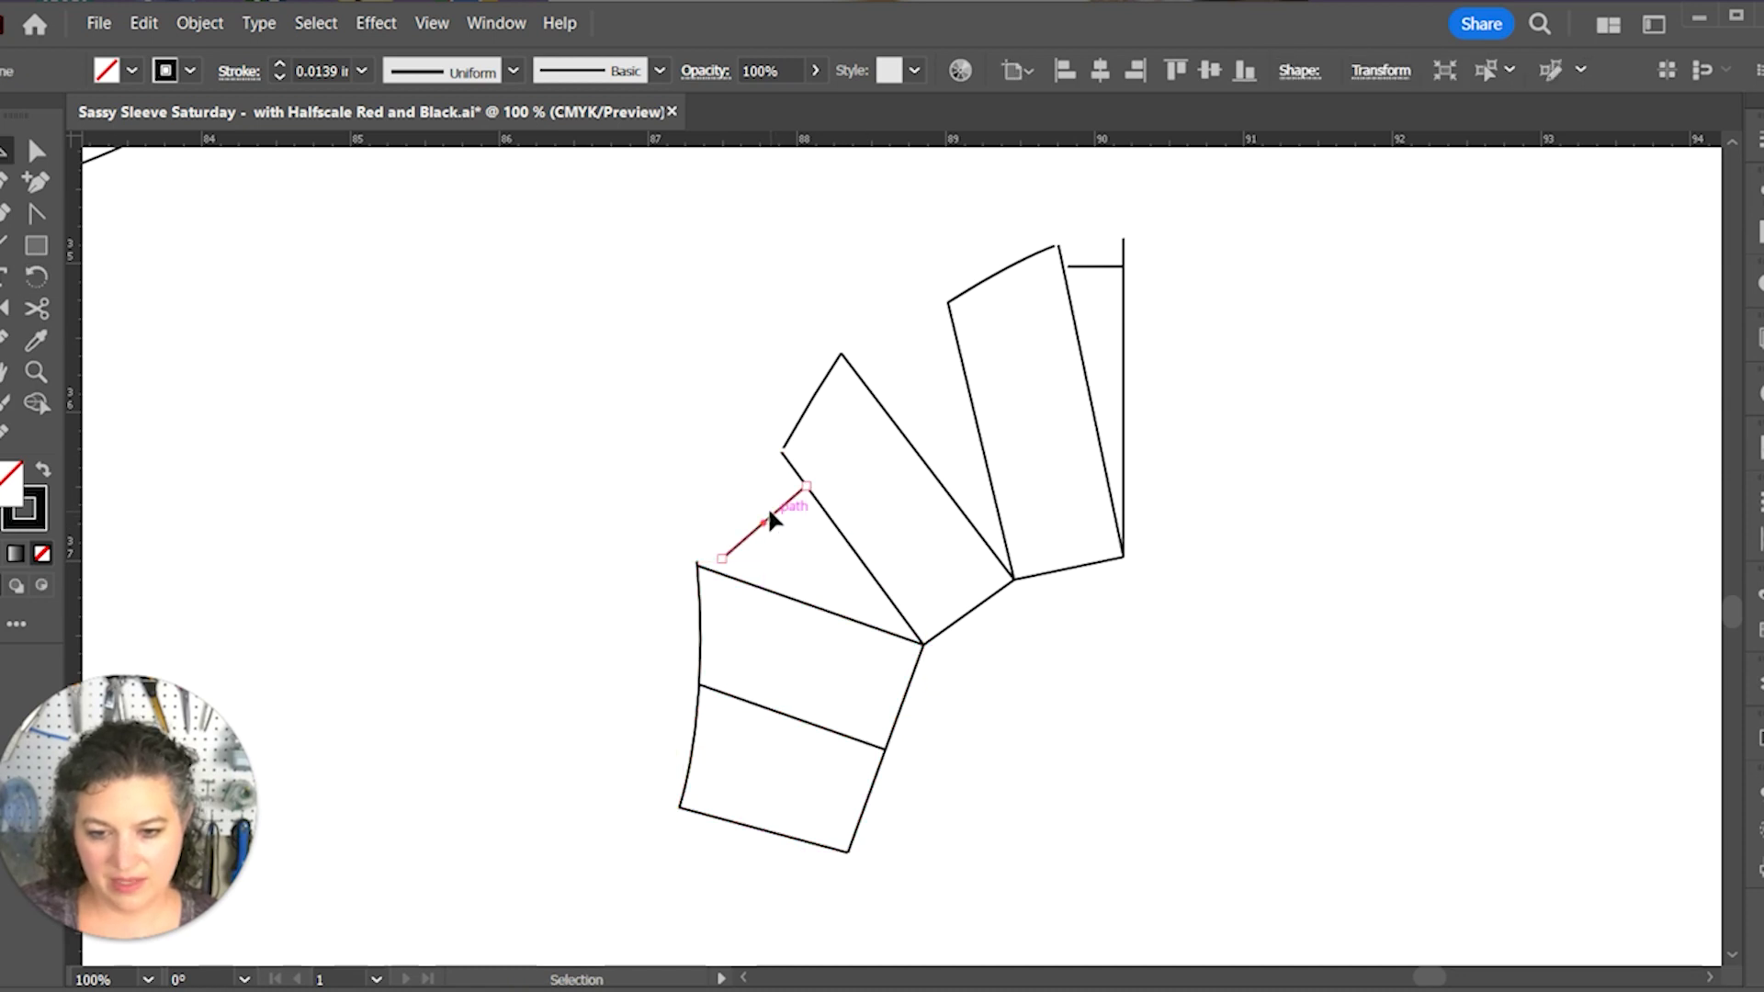
pyautogui.press('r')
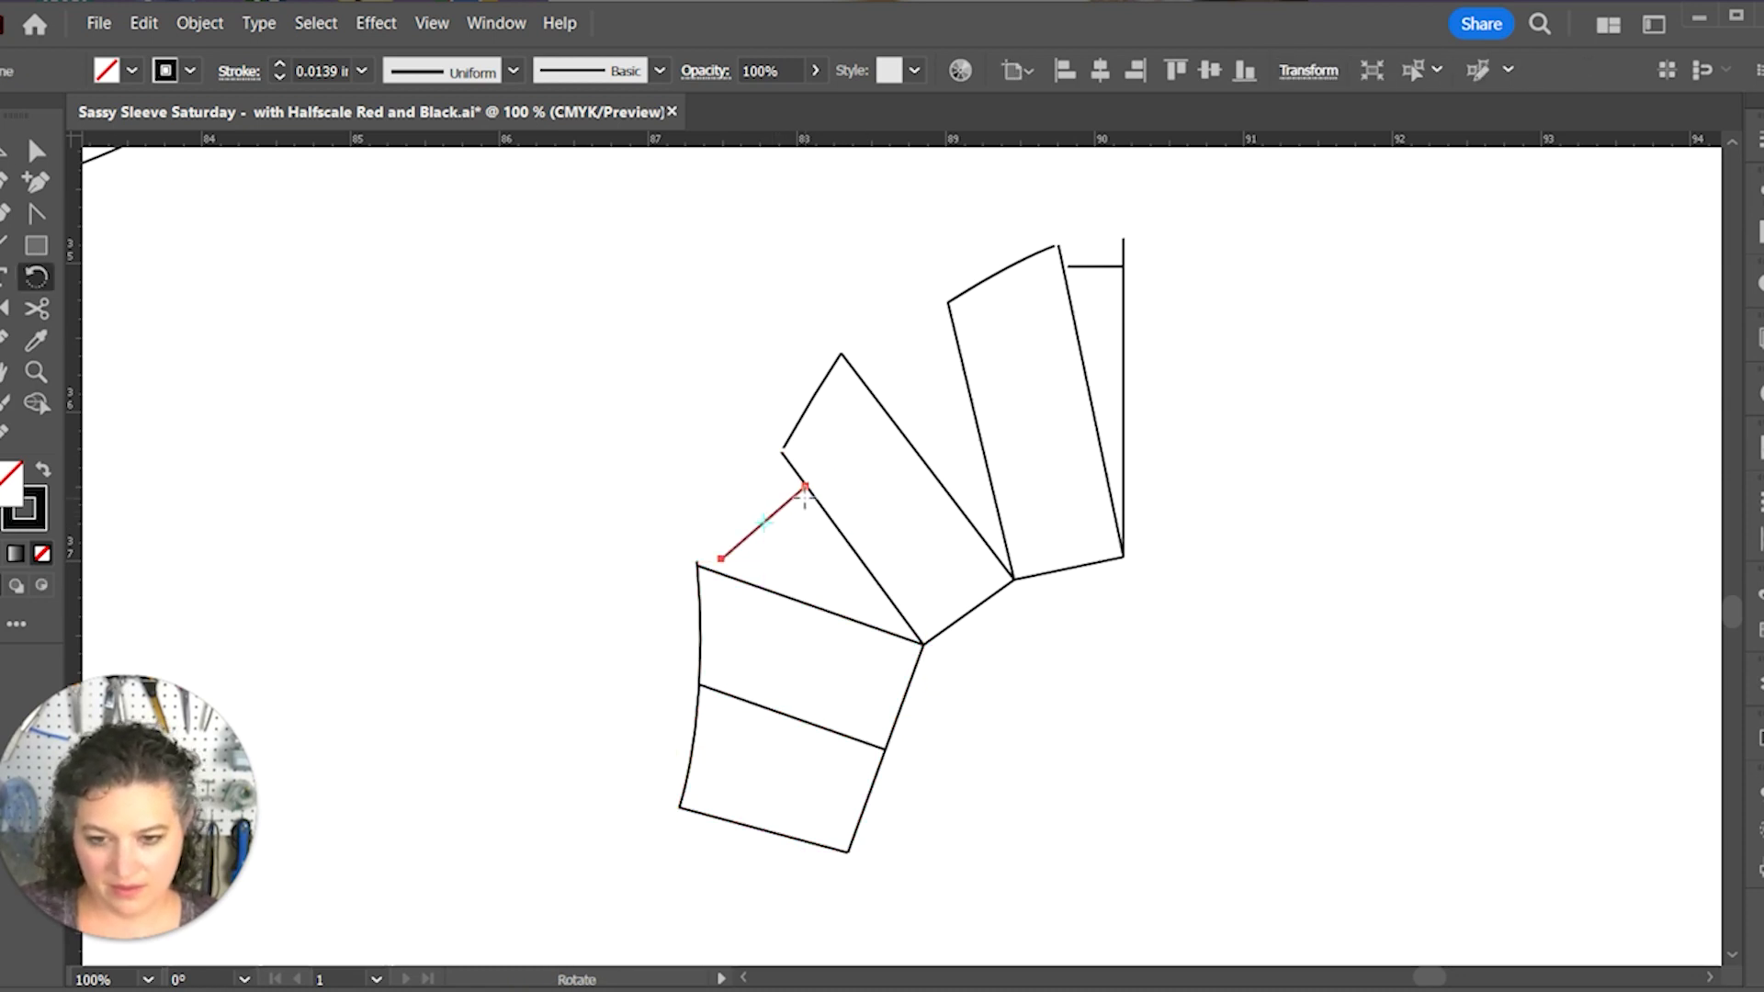
pyautogui.moveTo(795, 493); pyautogui.dragTo(782, 471)
pyautogui.press('v')
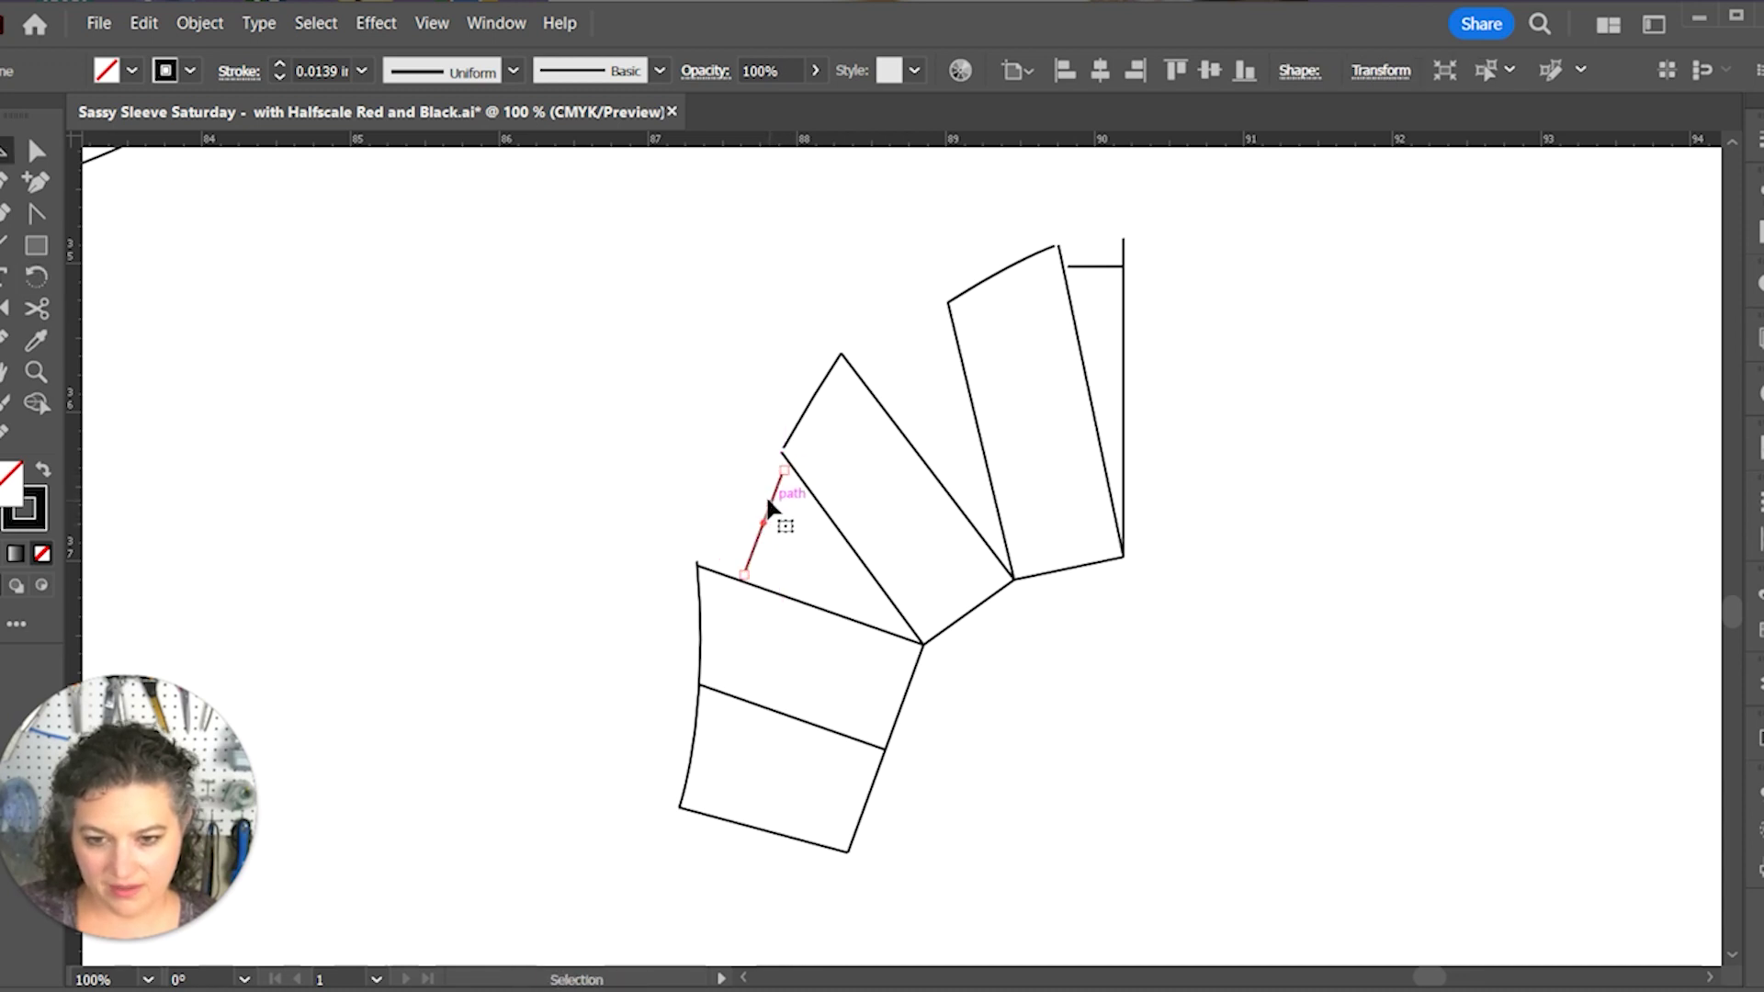
pyautogui.click(774, 482)
pyautogui.moveTo(780, 496); pyautogui.dragTo(781, 476)
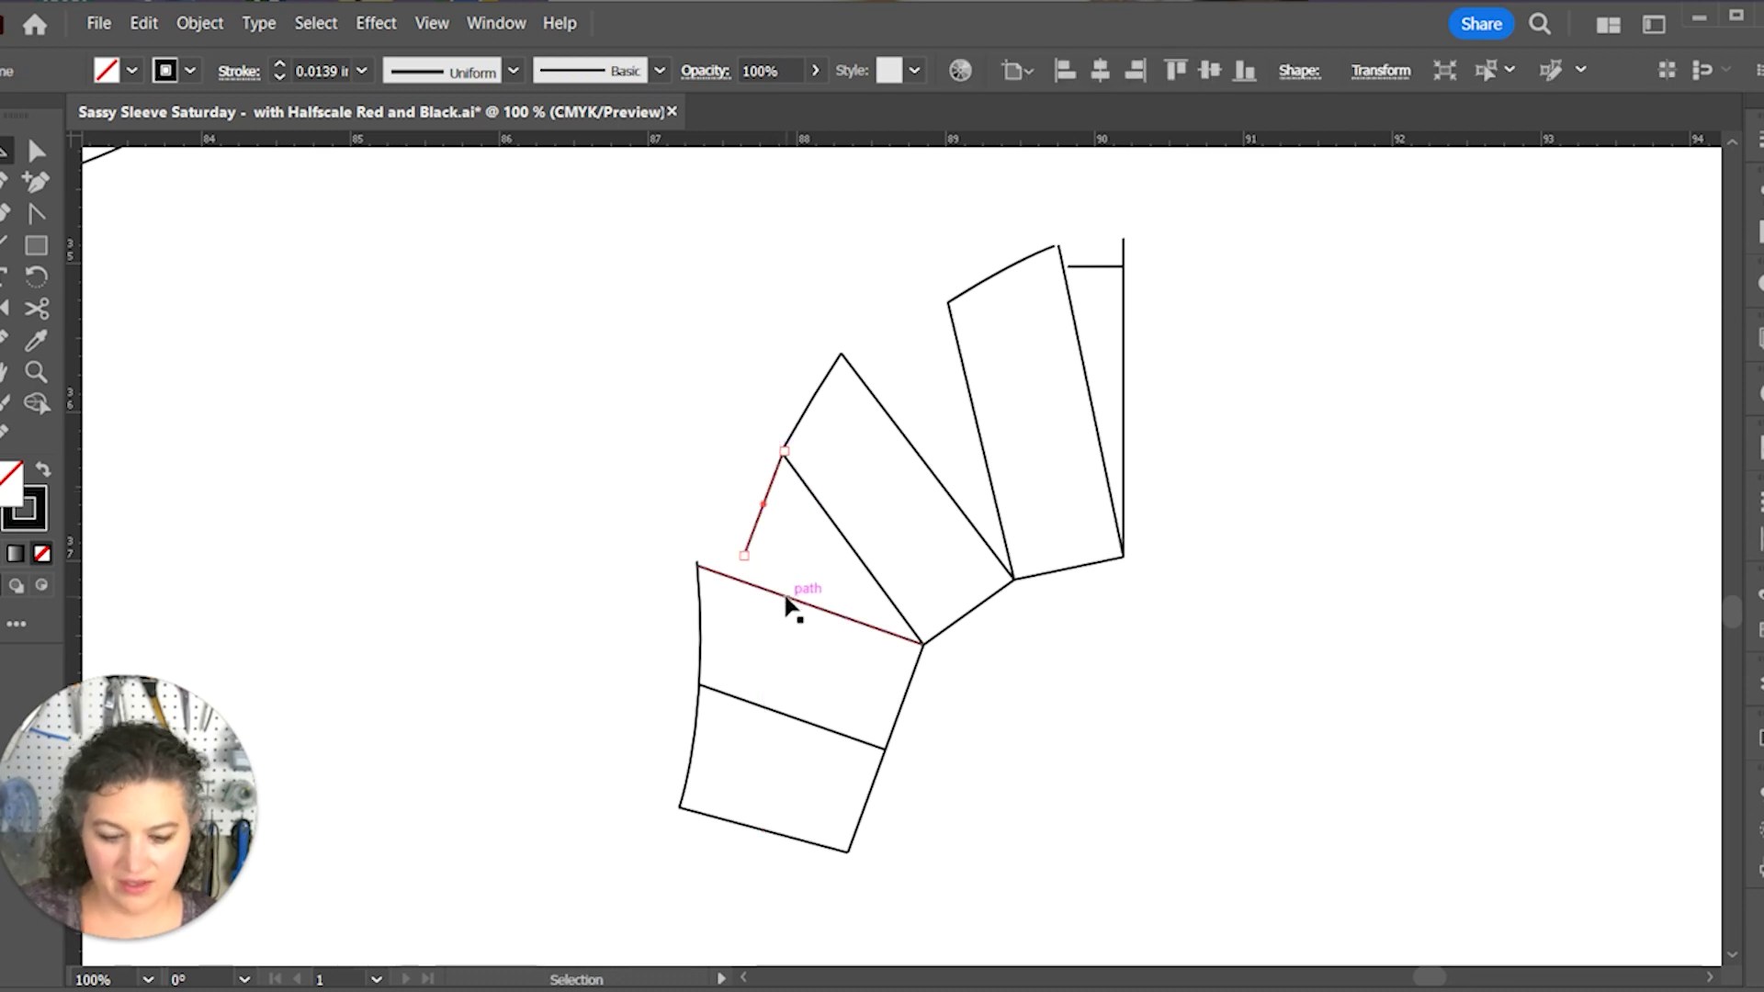
pyautogui.press('Left')
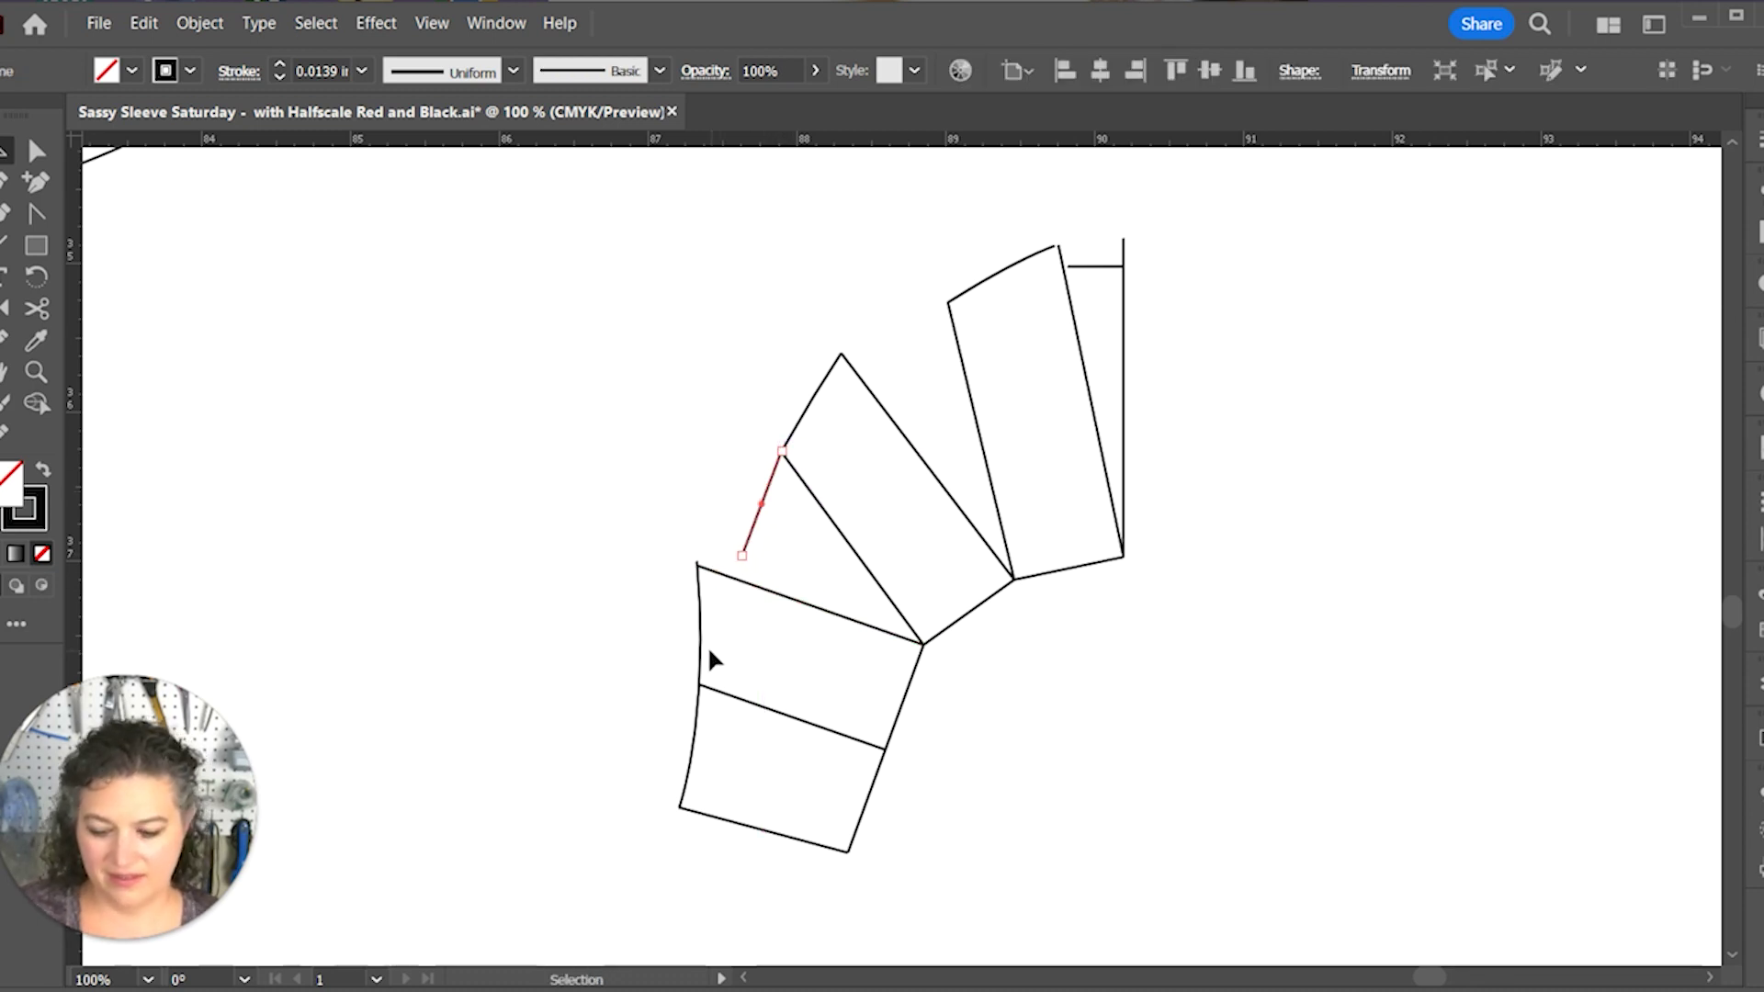
# Step: Rotate the two outer panels slightly clockwise about their shared hem corner until their slash edge meets the guide's free end
pyautogui.moveTo(888, 884); pyautogui.dragTo(888, 883)
pyautogui.press('r')
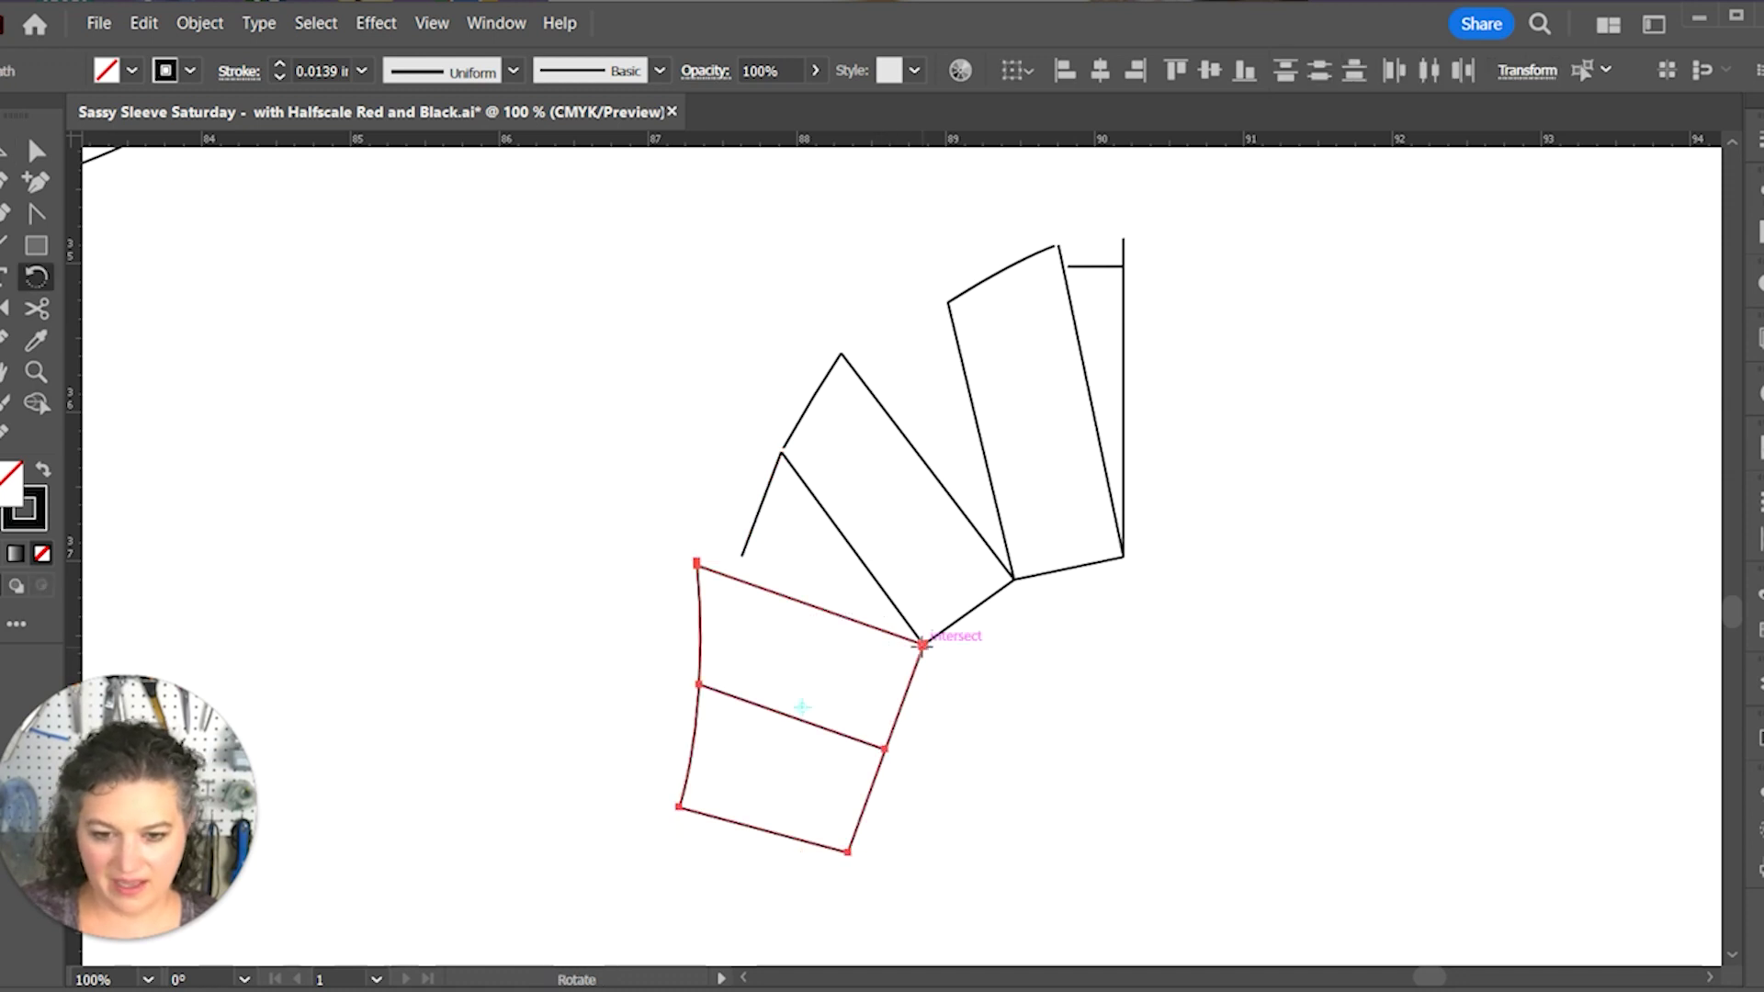
pyautogui.click(922, 644)
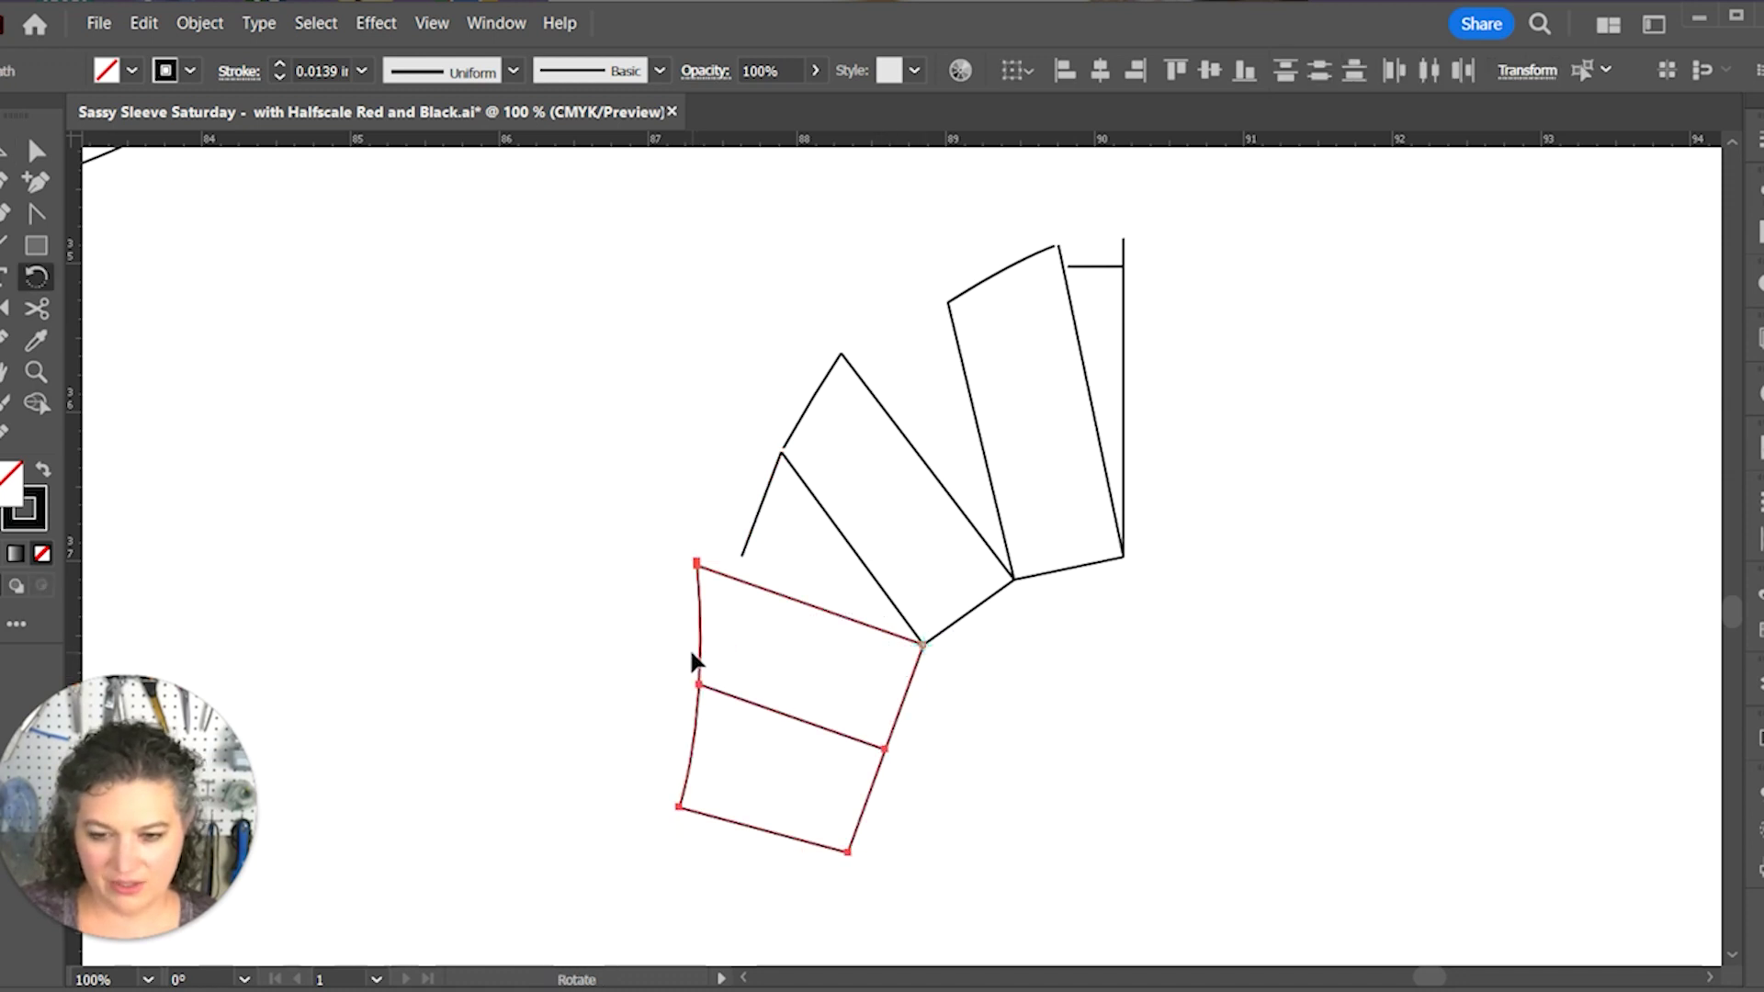
pyautogui.moveTo(692, 653); pyautogui.dragTo(701, 640)
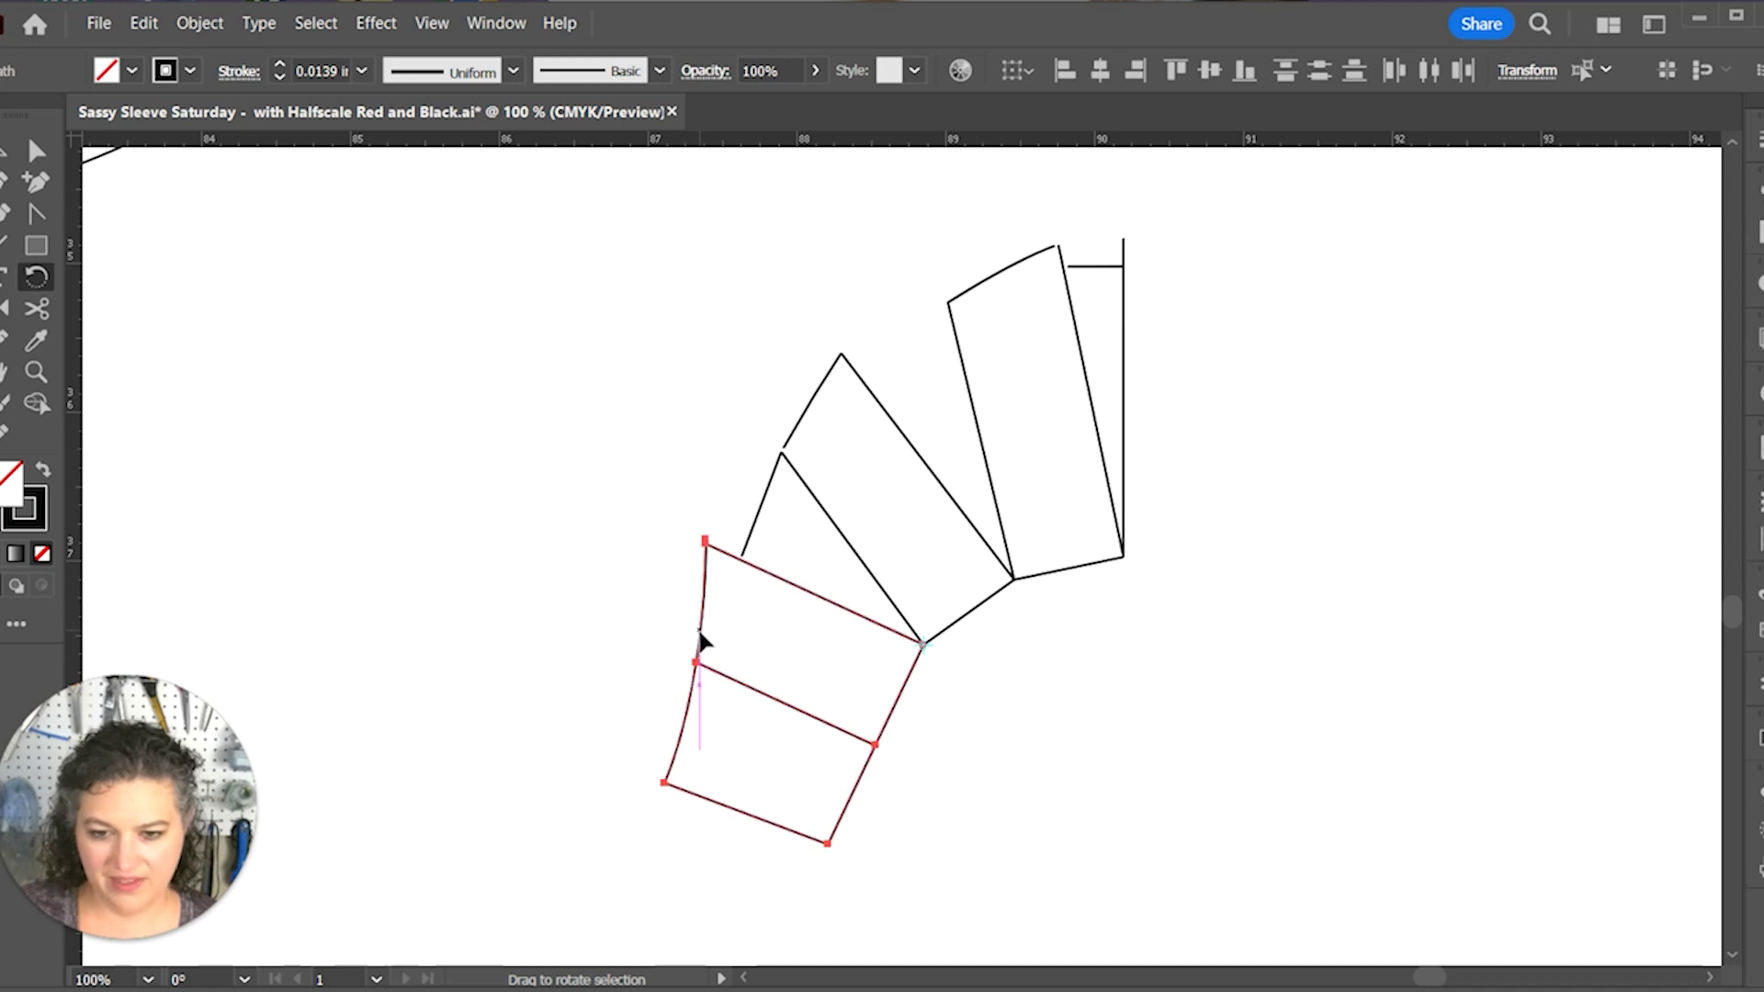
pyautogui.press('v')
pyautogui.click(741, 480)
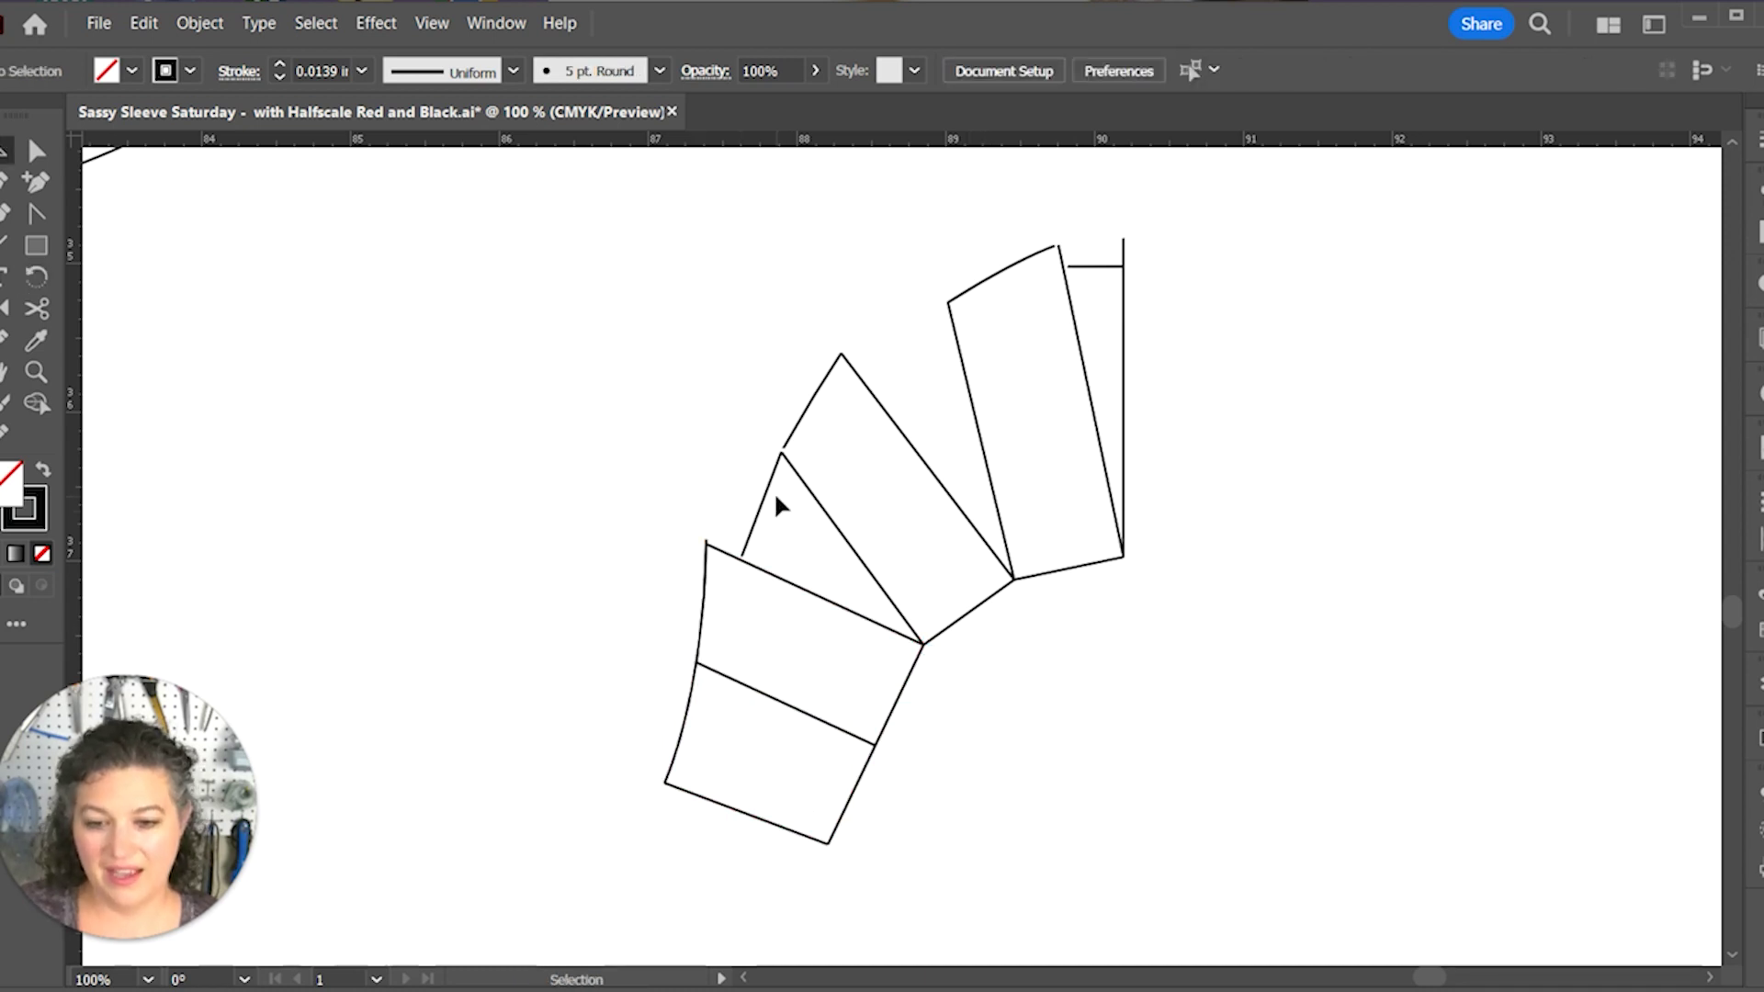
# Step: Move the 0.75 in guide to the upper end of the last slash line and rotate it to vertical about that point
pyautogui.moveTo(768, 496); pyautogui.dragTo(686, 700)
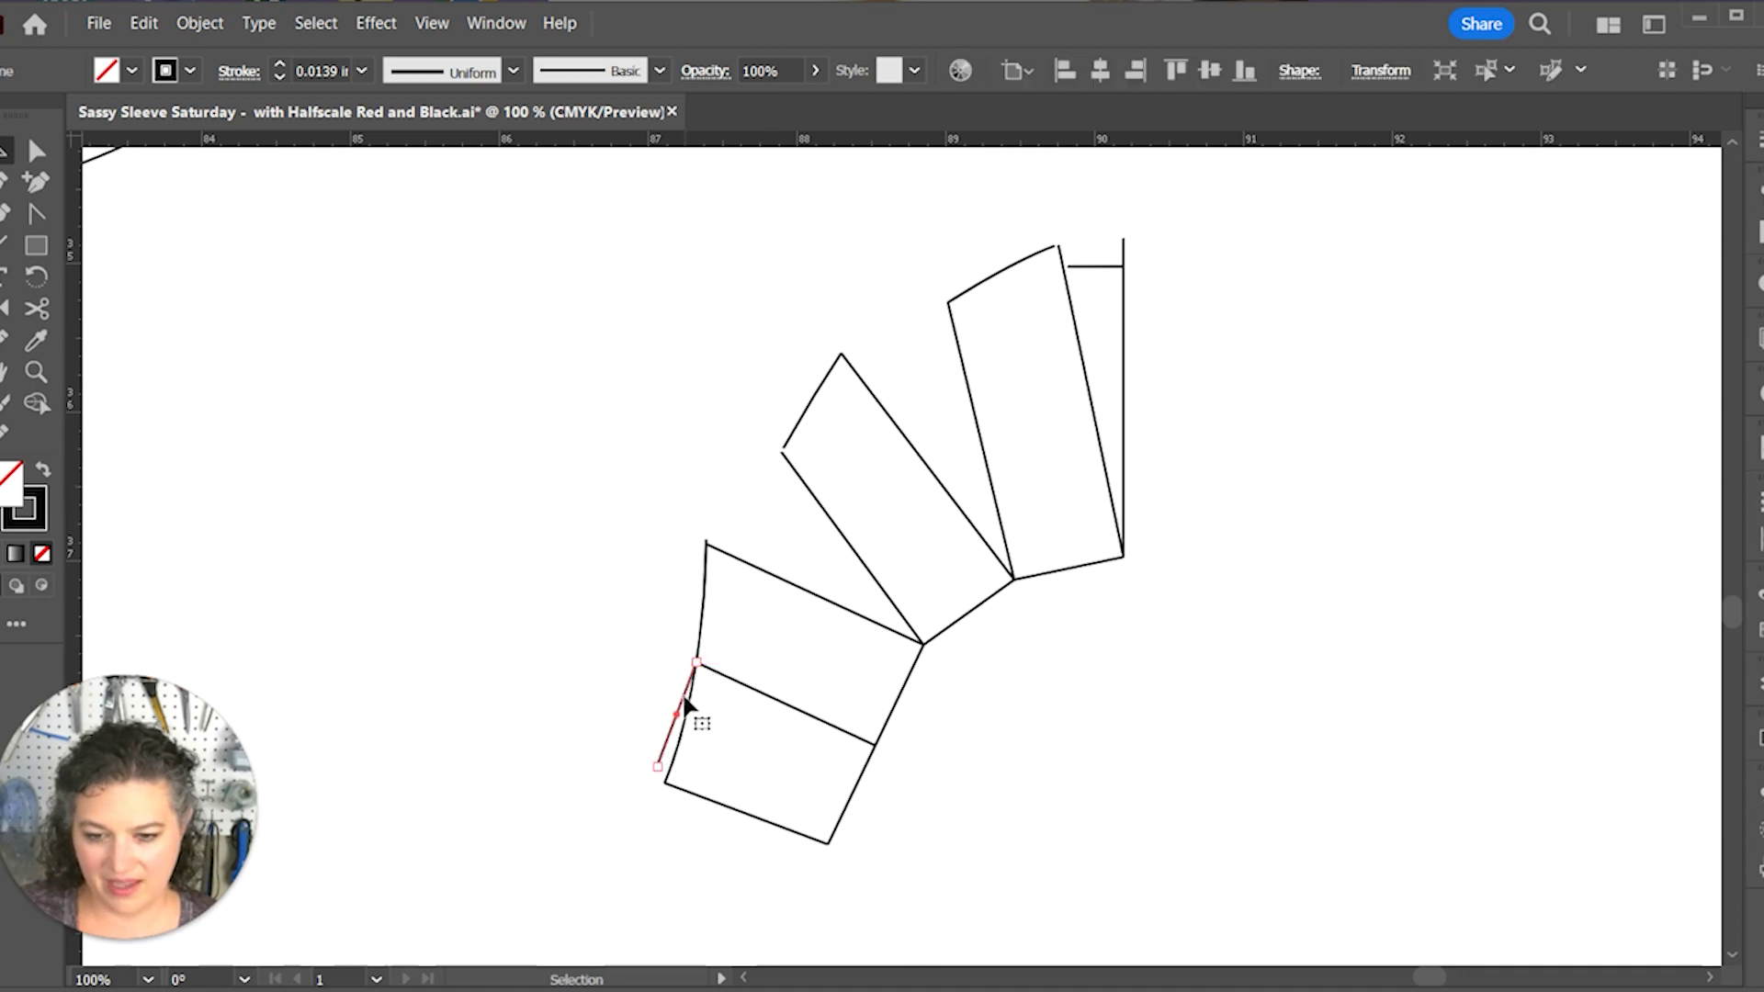
pyautogui.press('r')
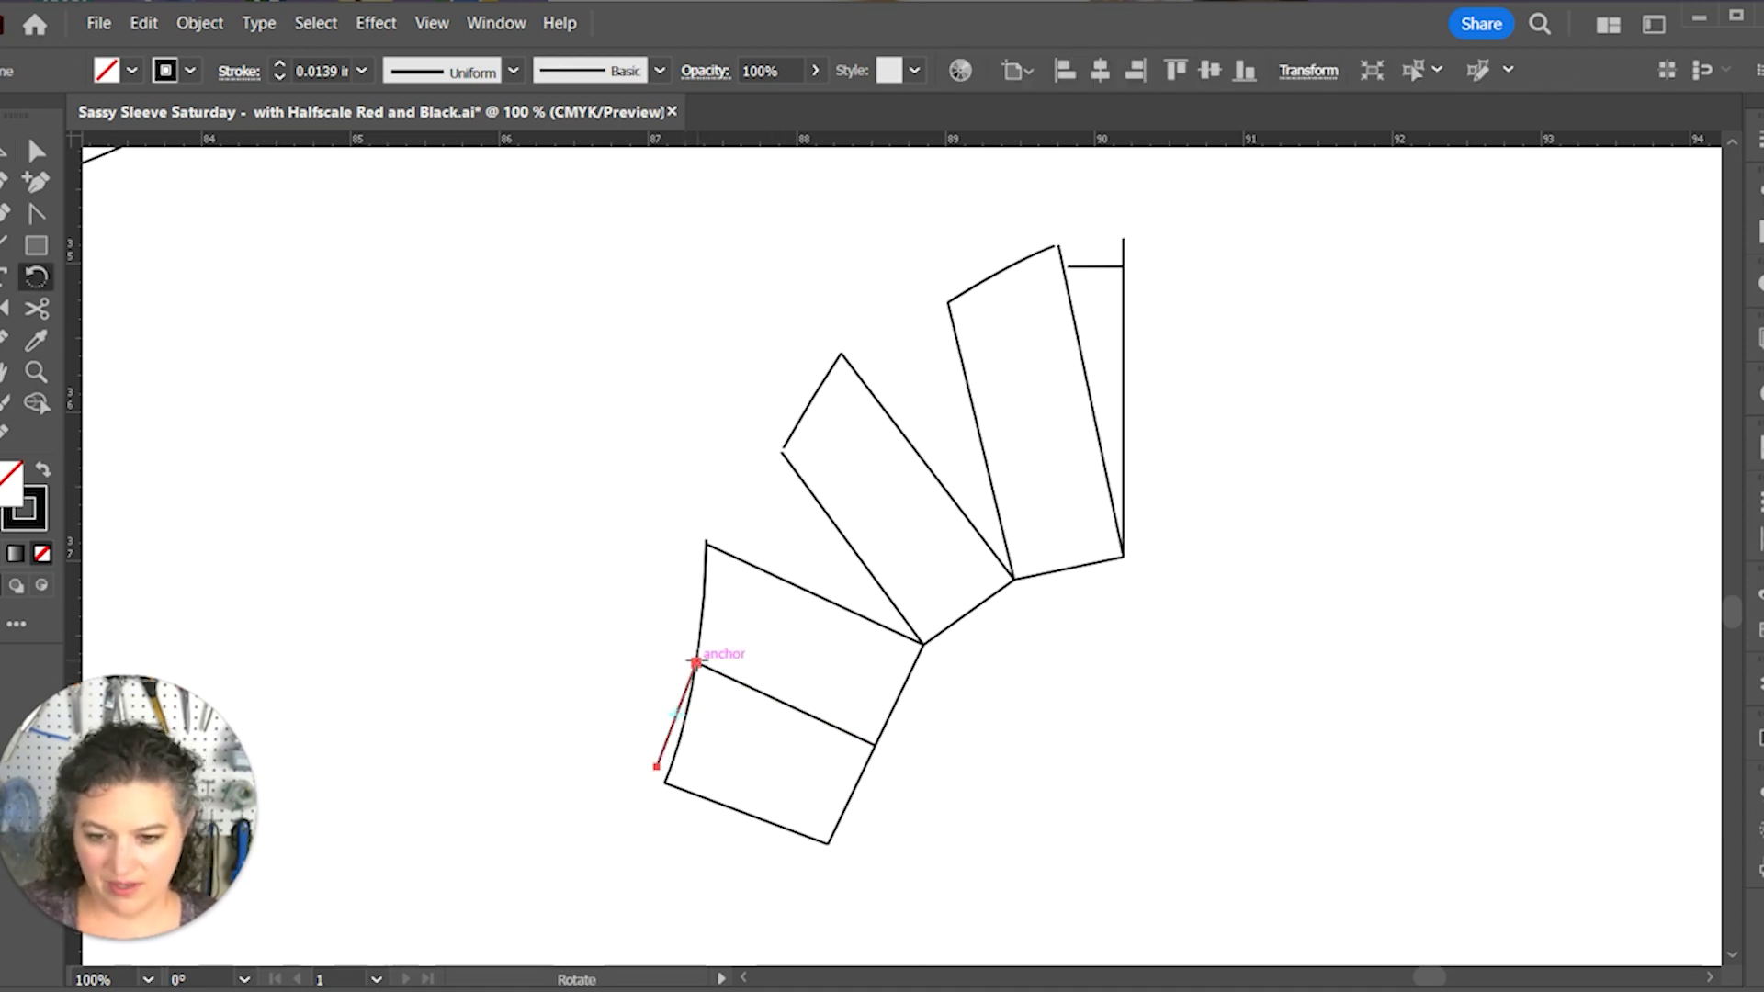
pyautogui.click(697, 662)
pyautogui.moveTo(680, 733); pyautogui.dragTo(696, 774)
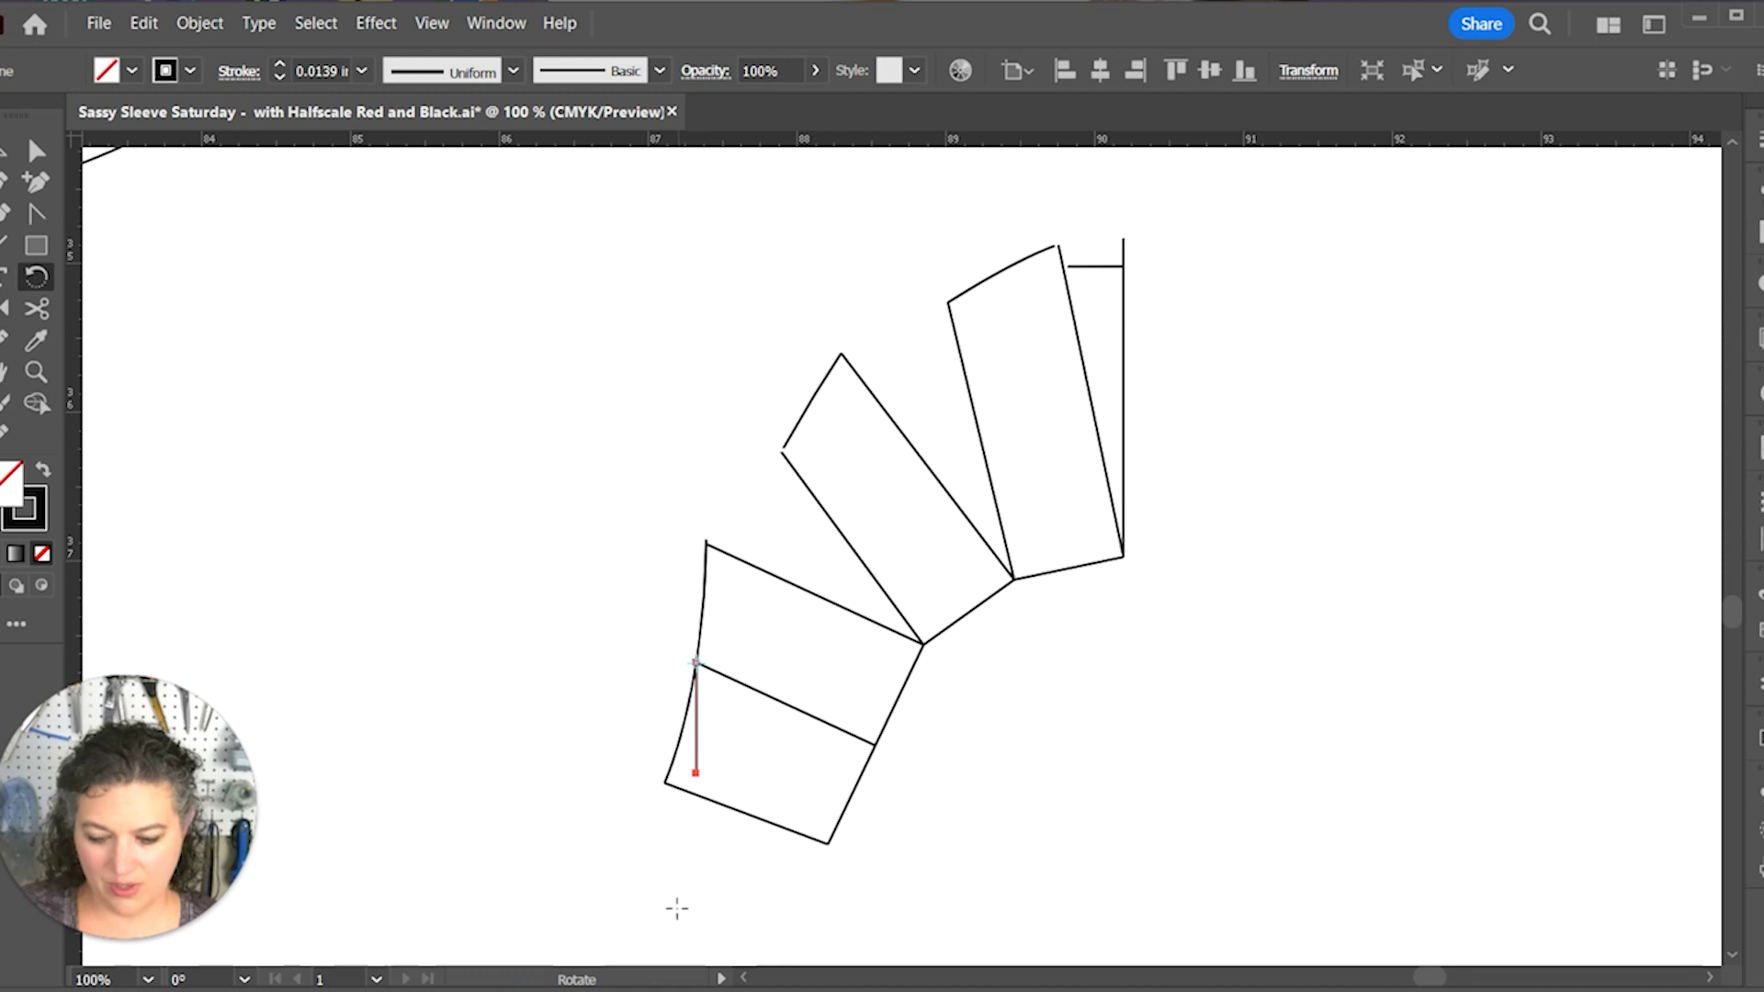
pyautogui.press('v')
# Step: Cut the lower section's hem line where the last slash line meets it
pyautogui.moveTo(861, 792)
pyautogui.mouseDown()
pyautogui.moveTo(846, 839)
pyautogui.moveTo(845, 783)
pyautogui.mouseUp()
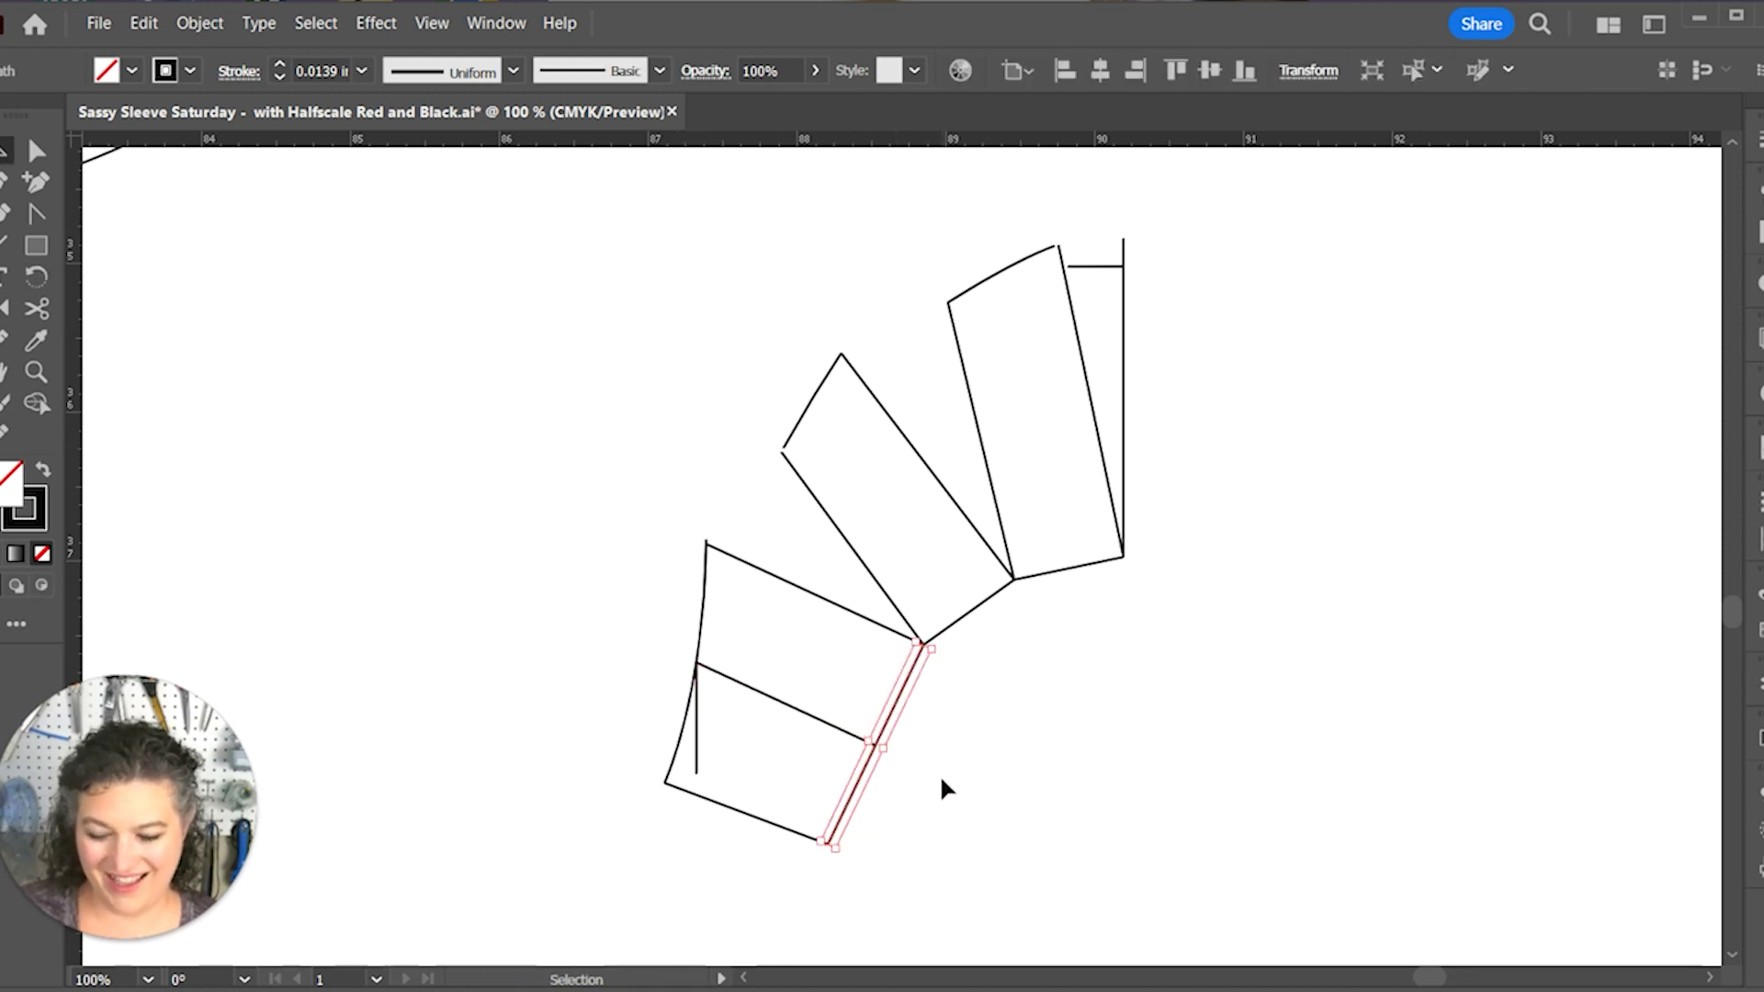
pyautogui.press('c')
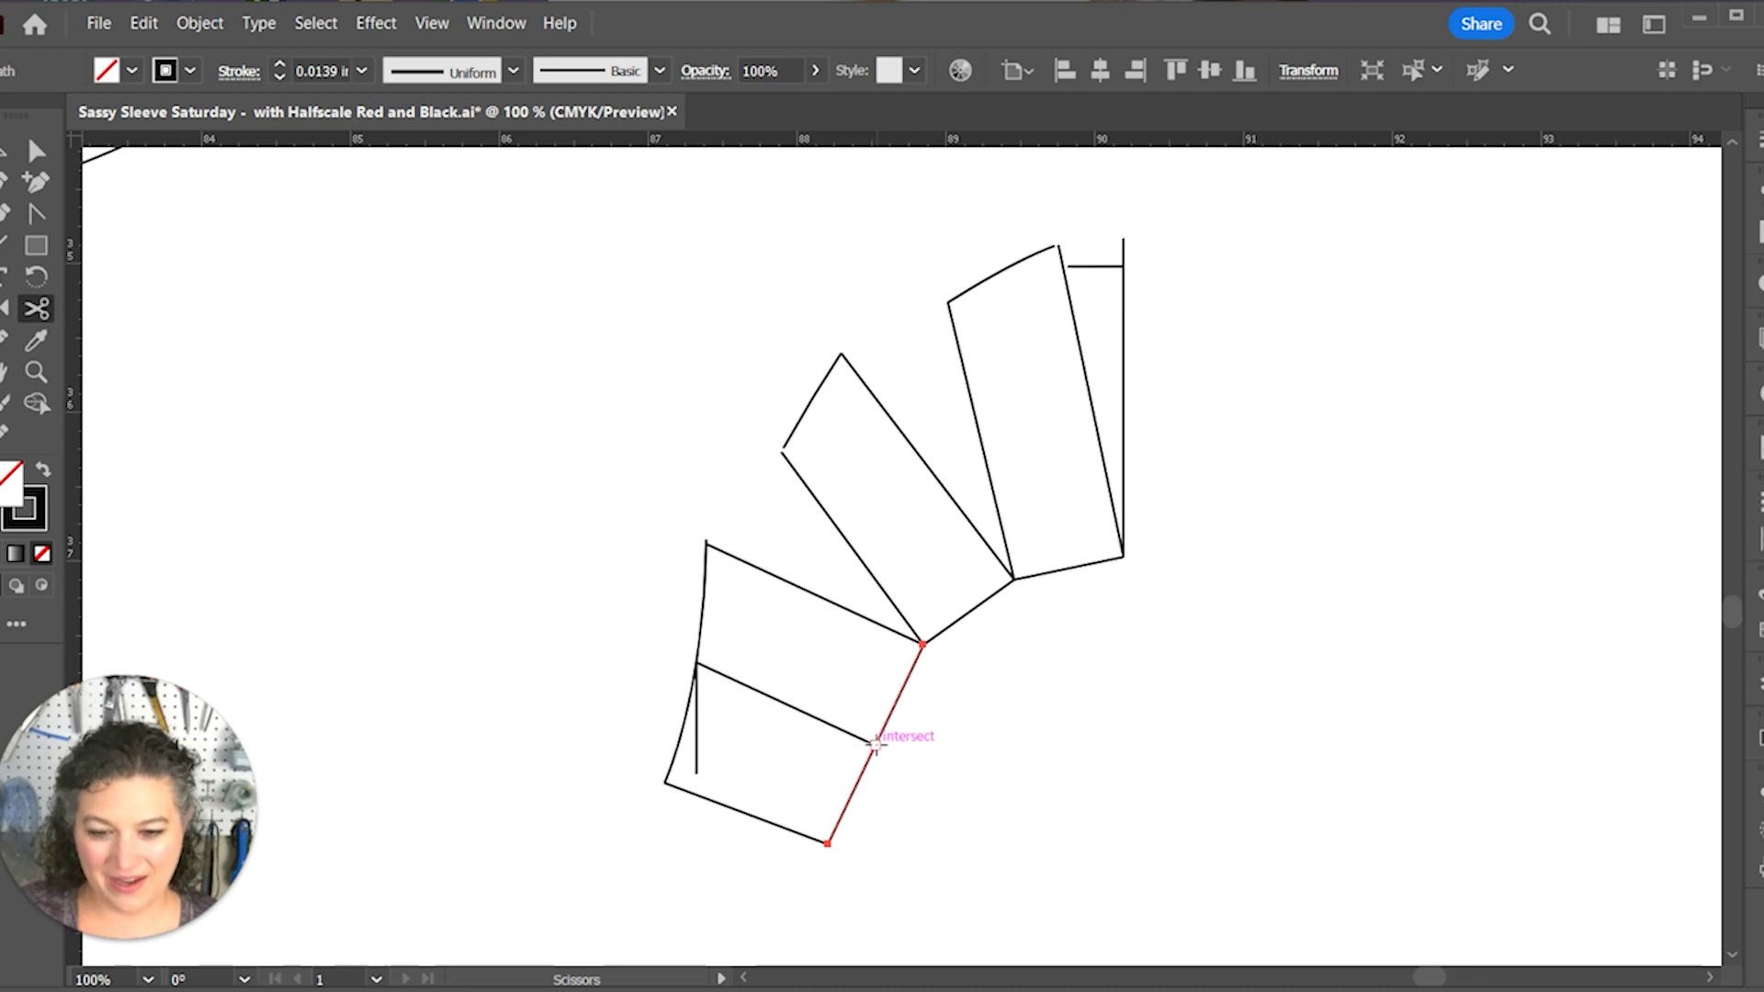
pyautogui.click(874, 744)
pyautogui.press('v')
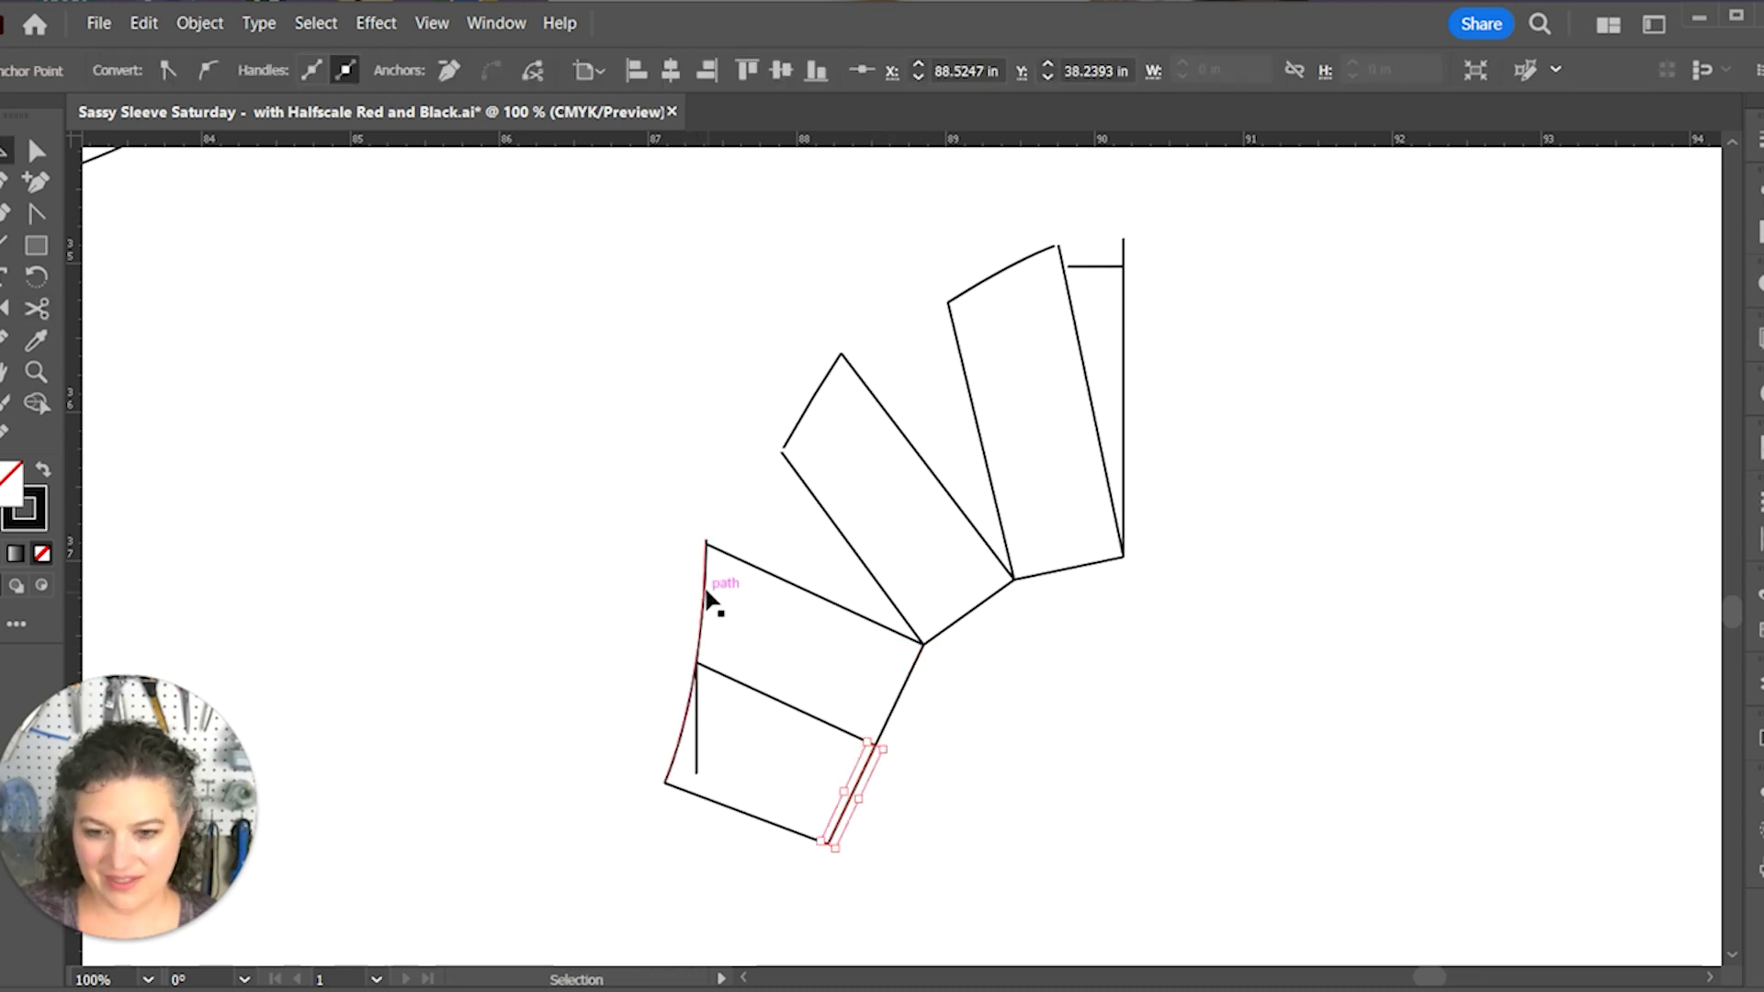
# Step: Cut the lower section's curved upper edge where the last slash line meets it
pyautogui.click(708, 597)
pyautogui.press('c')
pyautogui.click(695, 651)
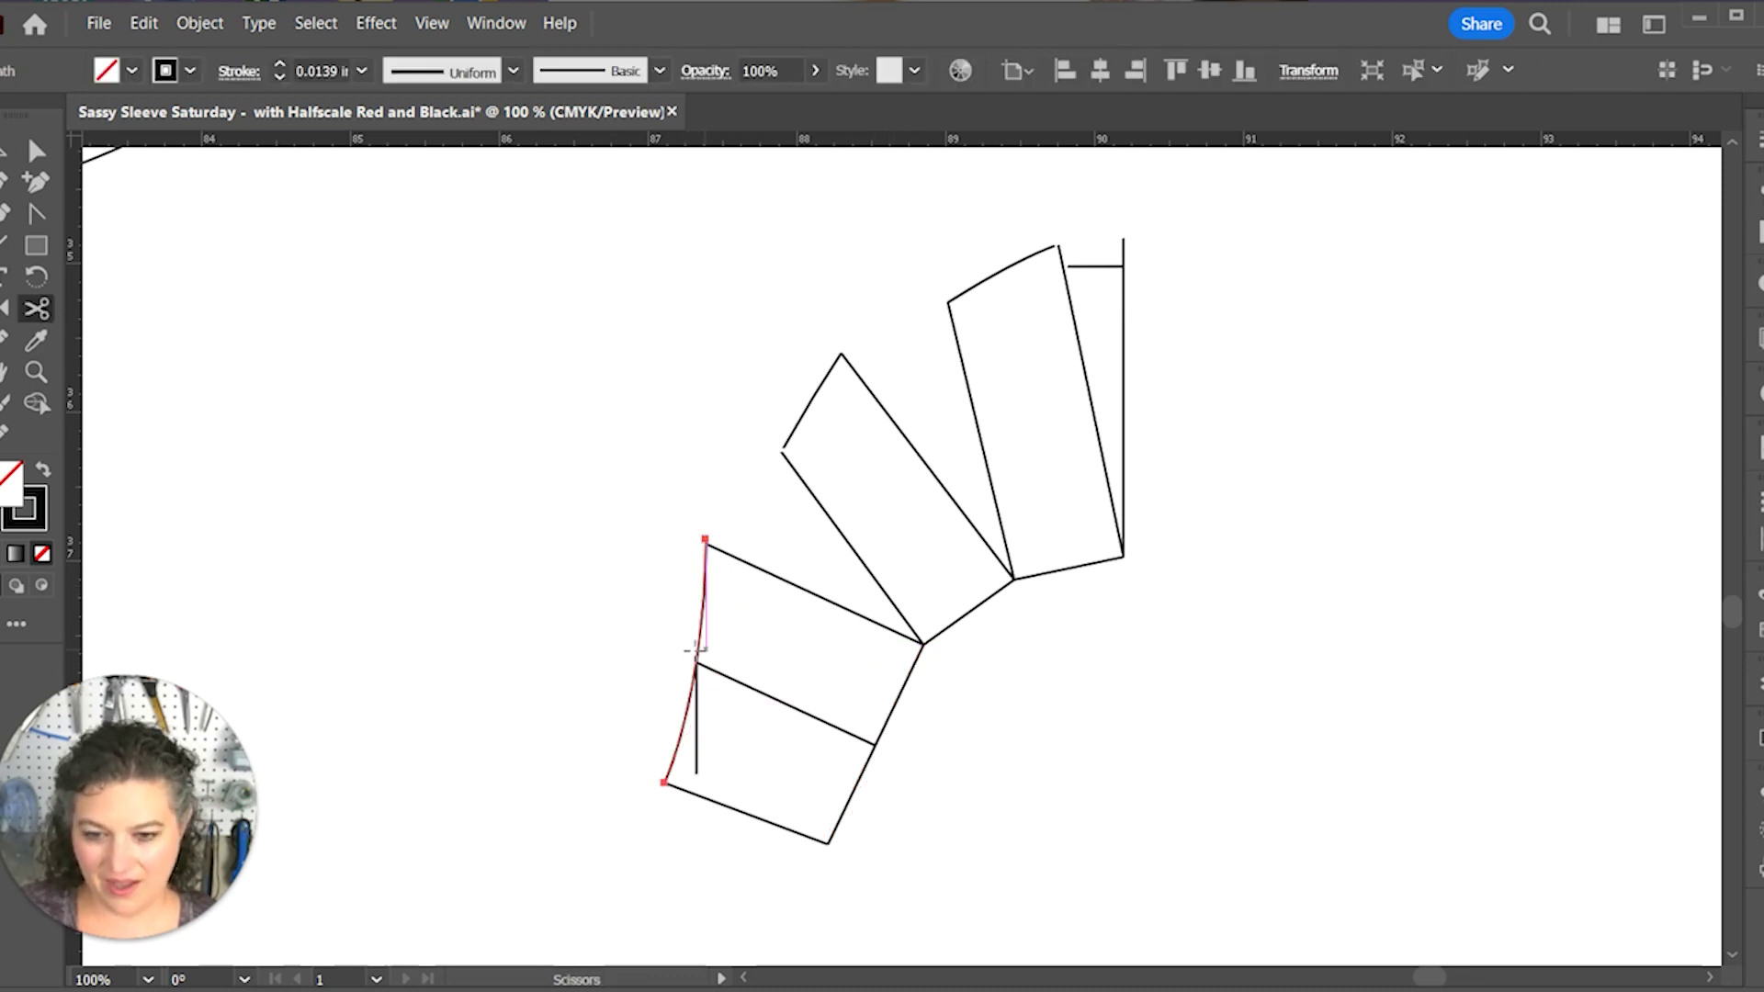
pyautogui.click(697, 663)
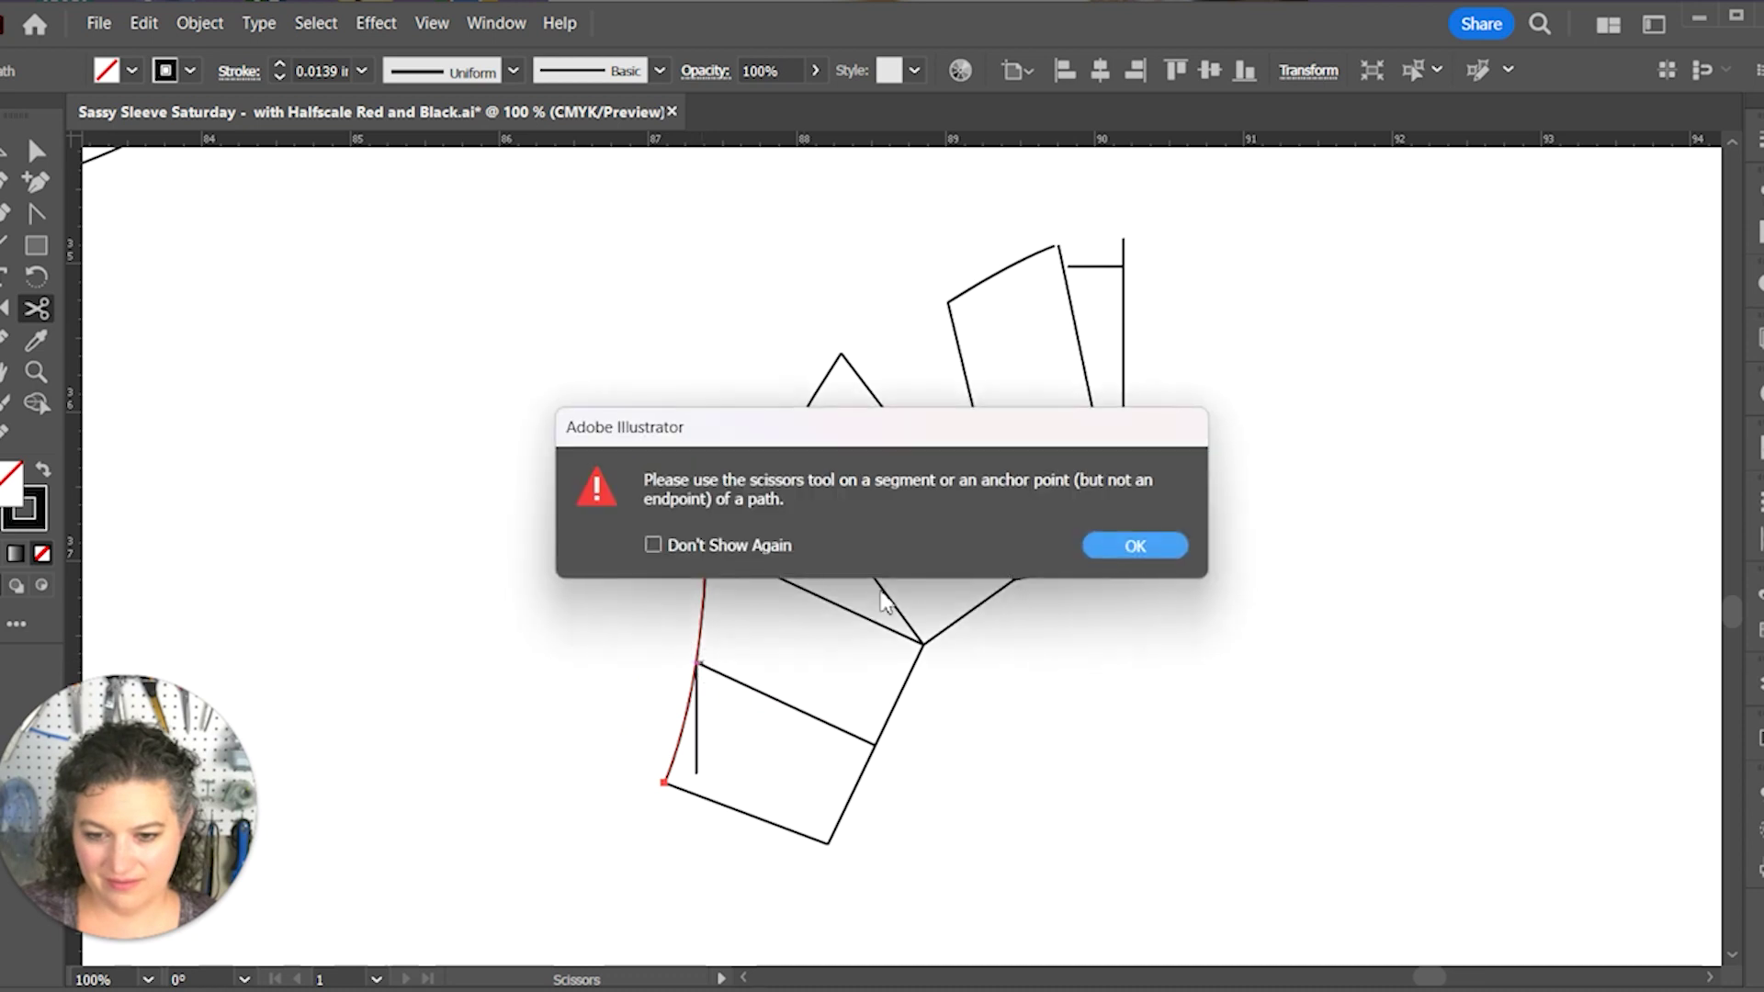
pyautogui.click(1136, 546)
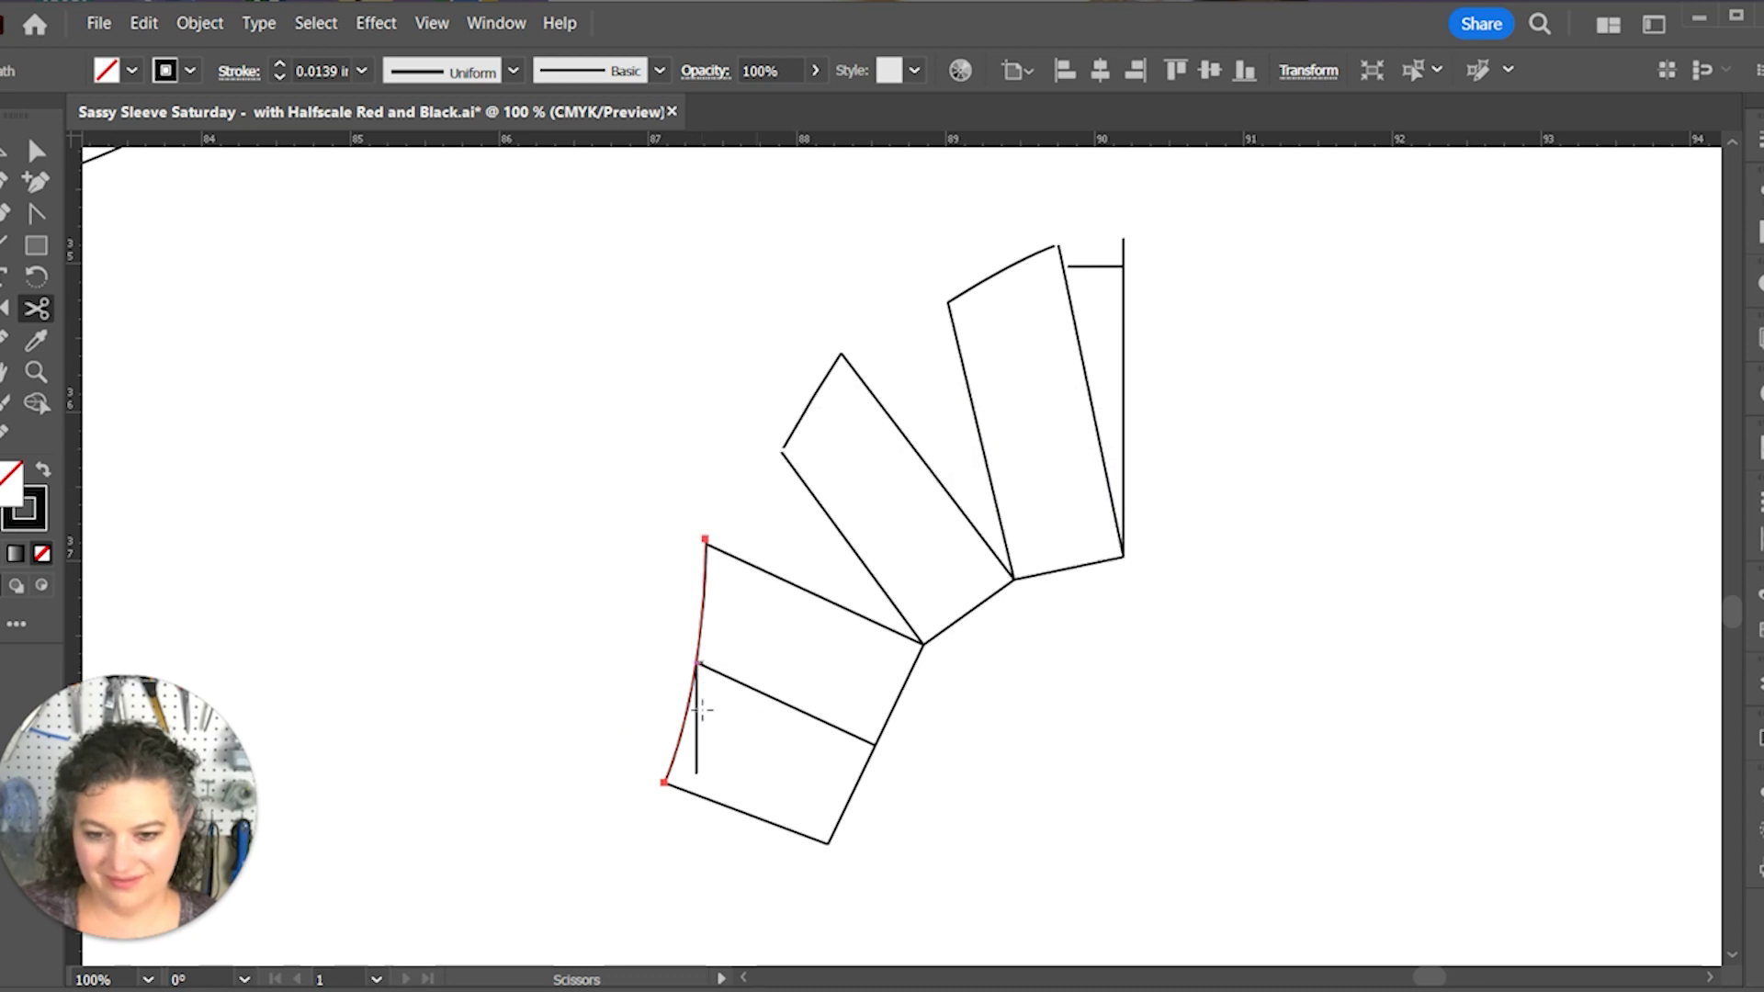
pyautogui.click(694, 659)
pyautogui.press('v')
pyautogui.click(700, 804)
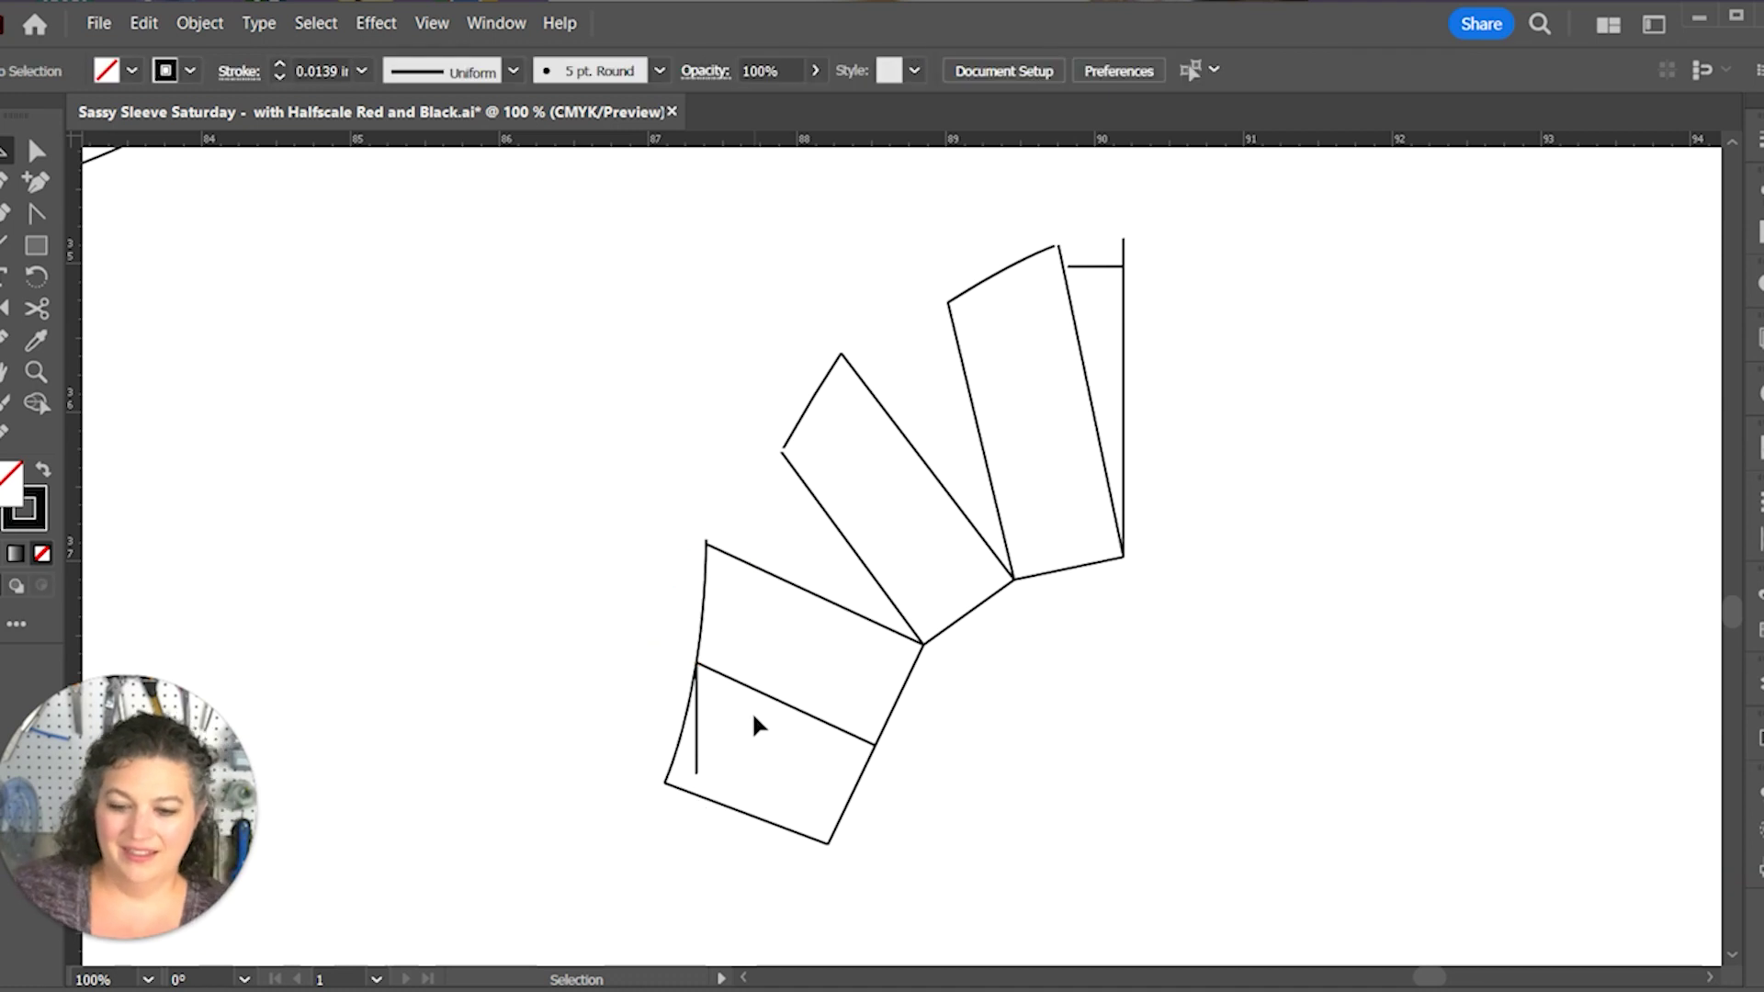
# Step: Rotate the outermost panel counterclockwise about the hem end of the last slash line until its slash edge meets the 0.75 in guide's free end
pyautogui.click(779, 701)
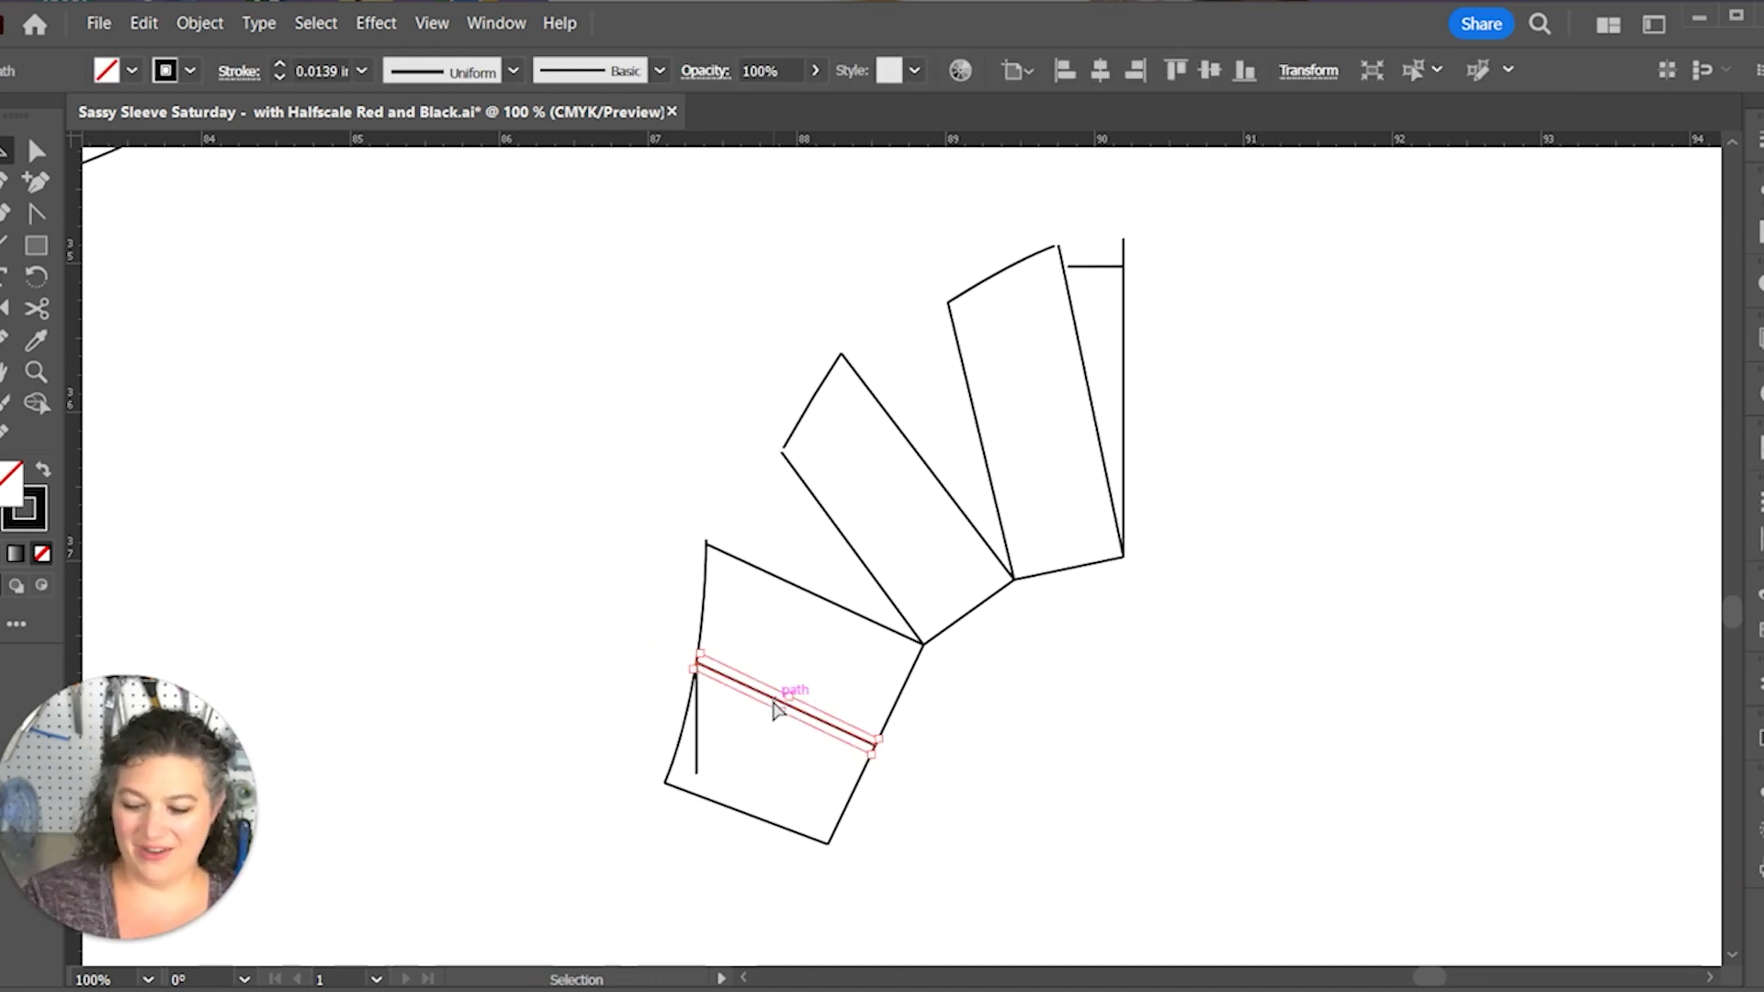
pyautogui.click(964, 769)
pyautogui.click(760, 697)
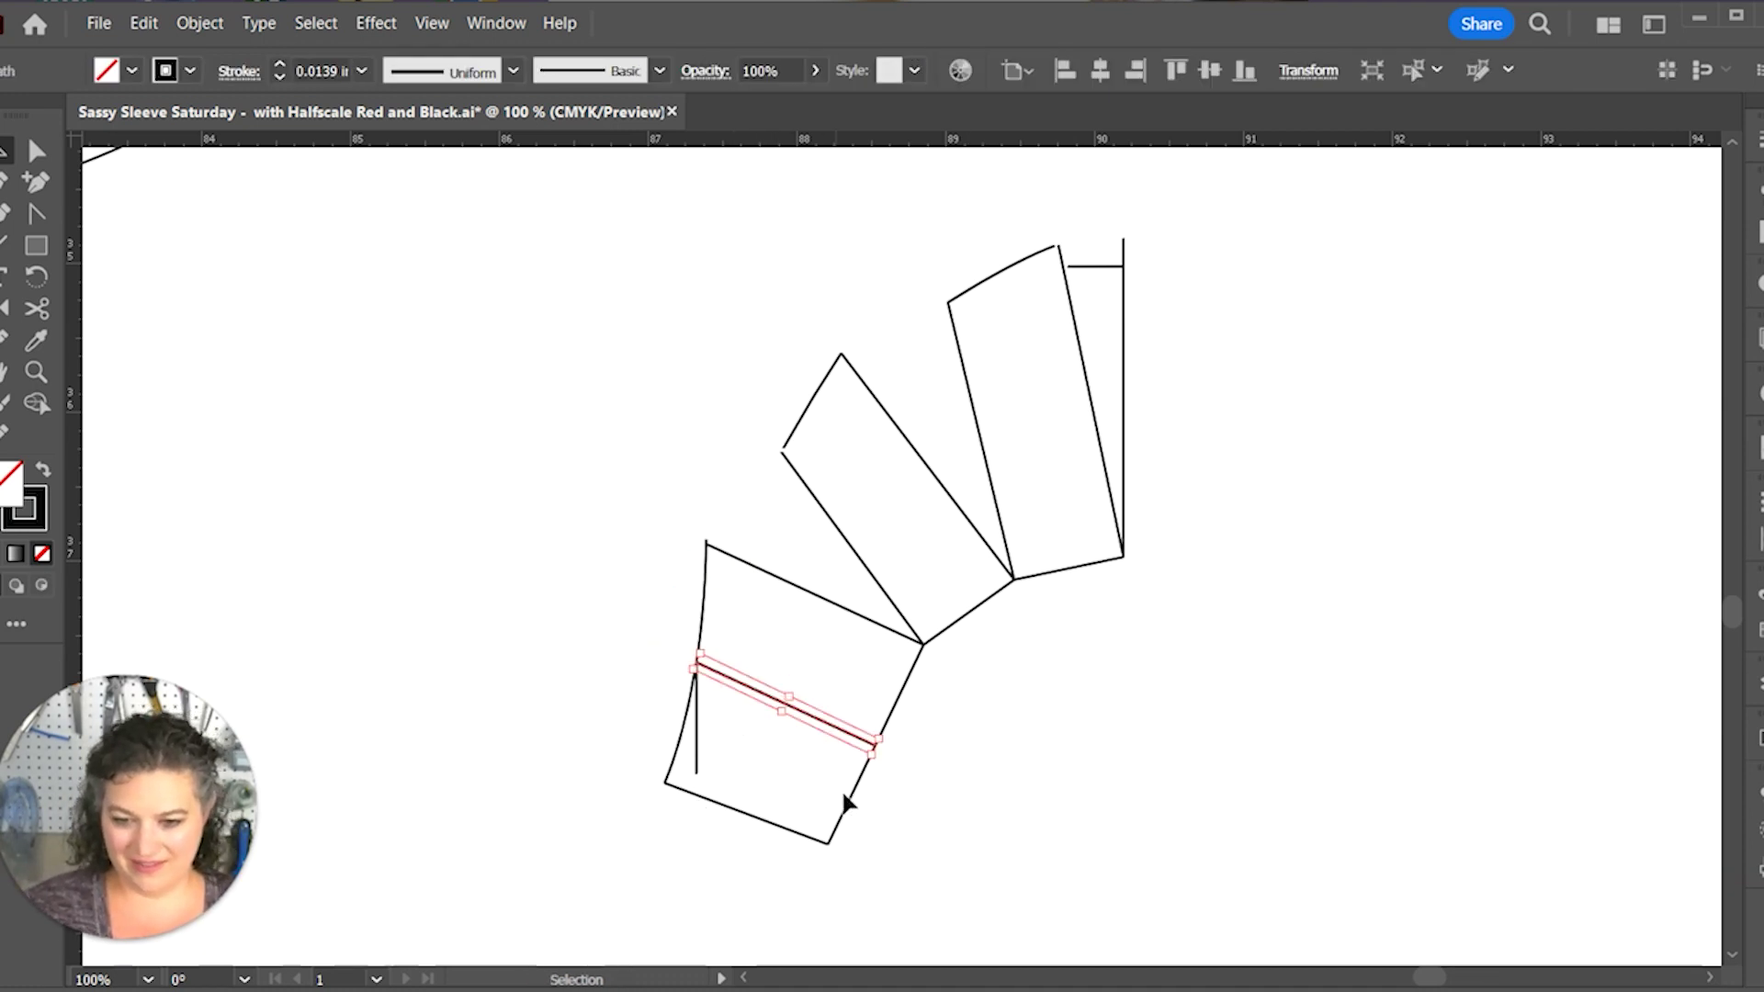
pyautogui.keyDown('shift'); pyautogui.click(792, 829); pyautogui.keyUp('shift')
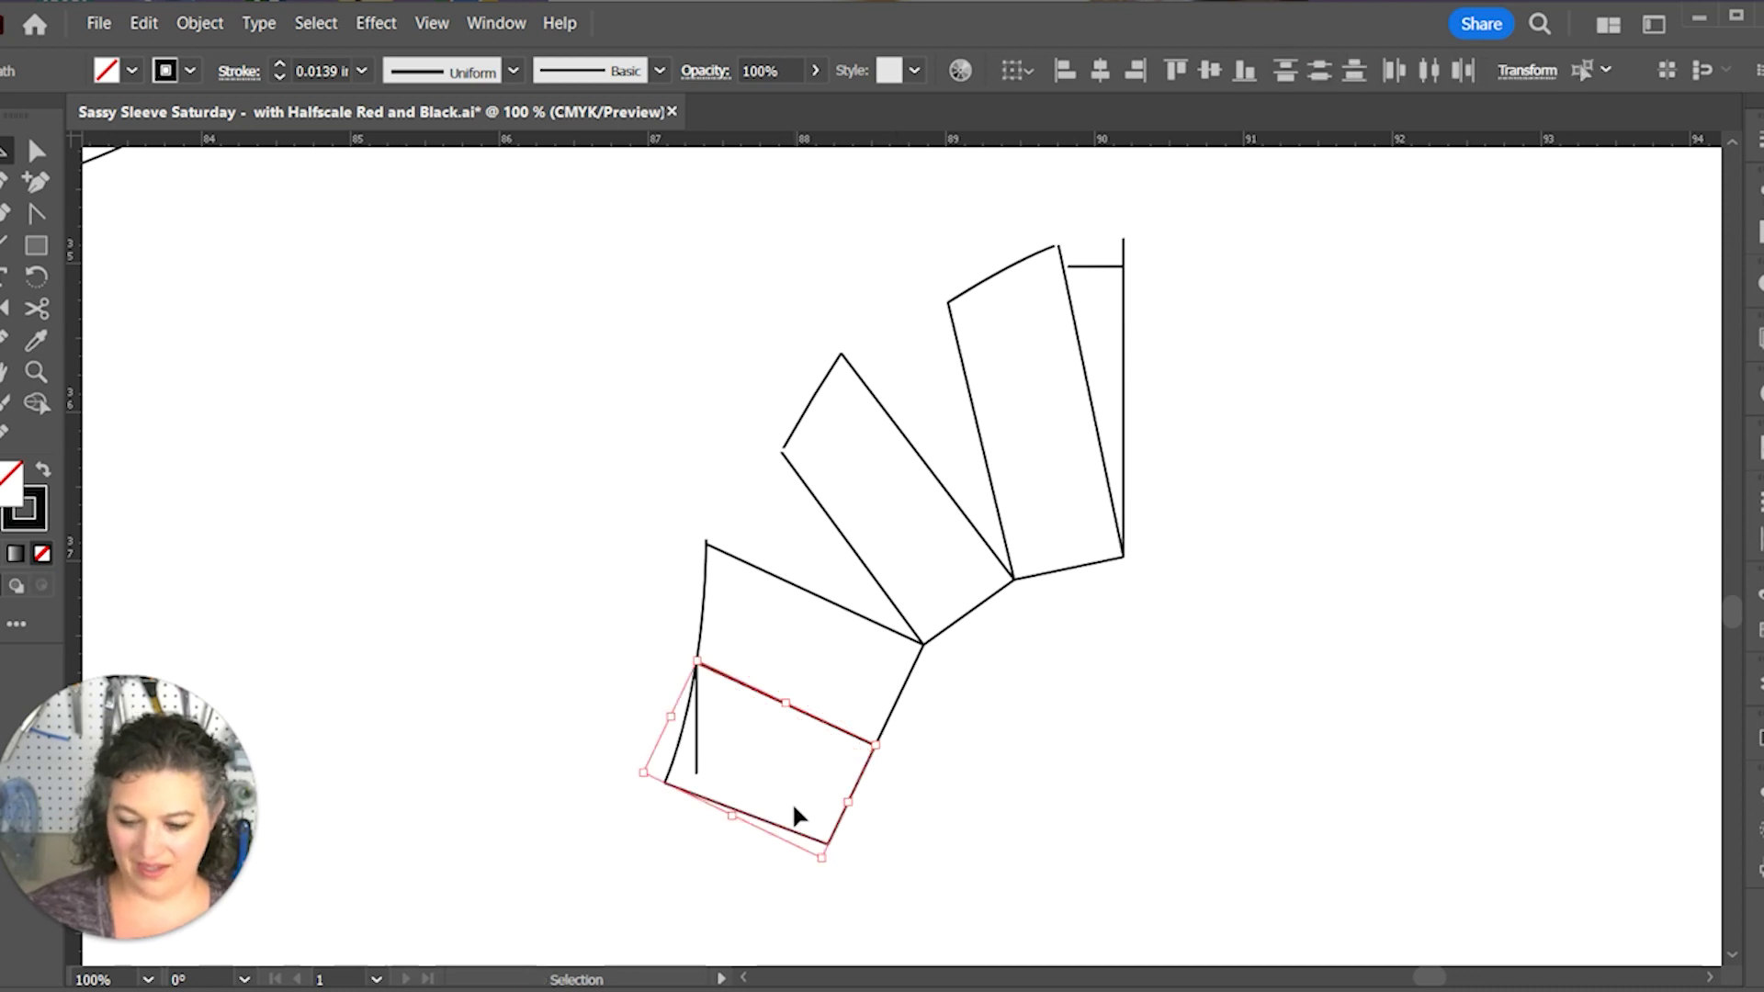
pyautogui.keyDown('shift'); pyautogui.click(675, 765); pyautogui.keyUp('shift')
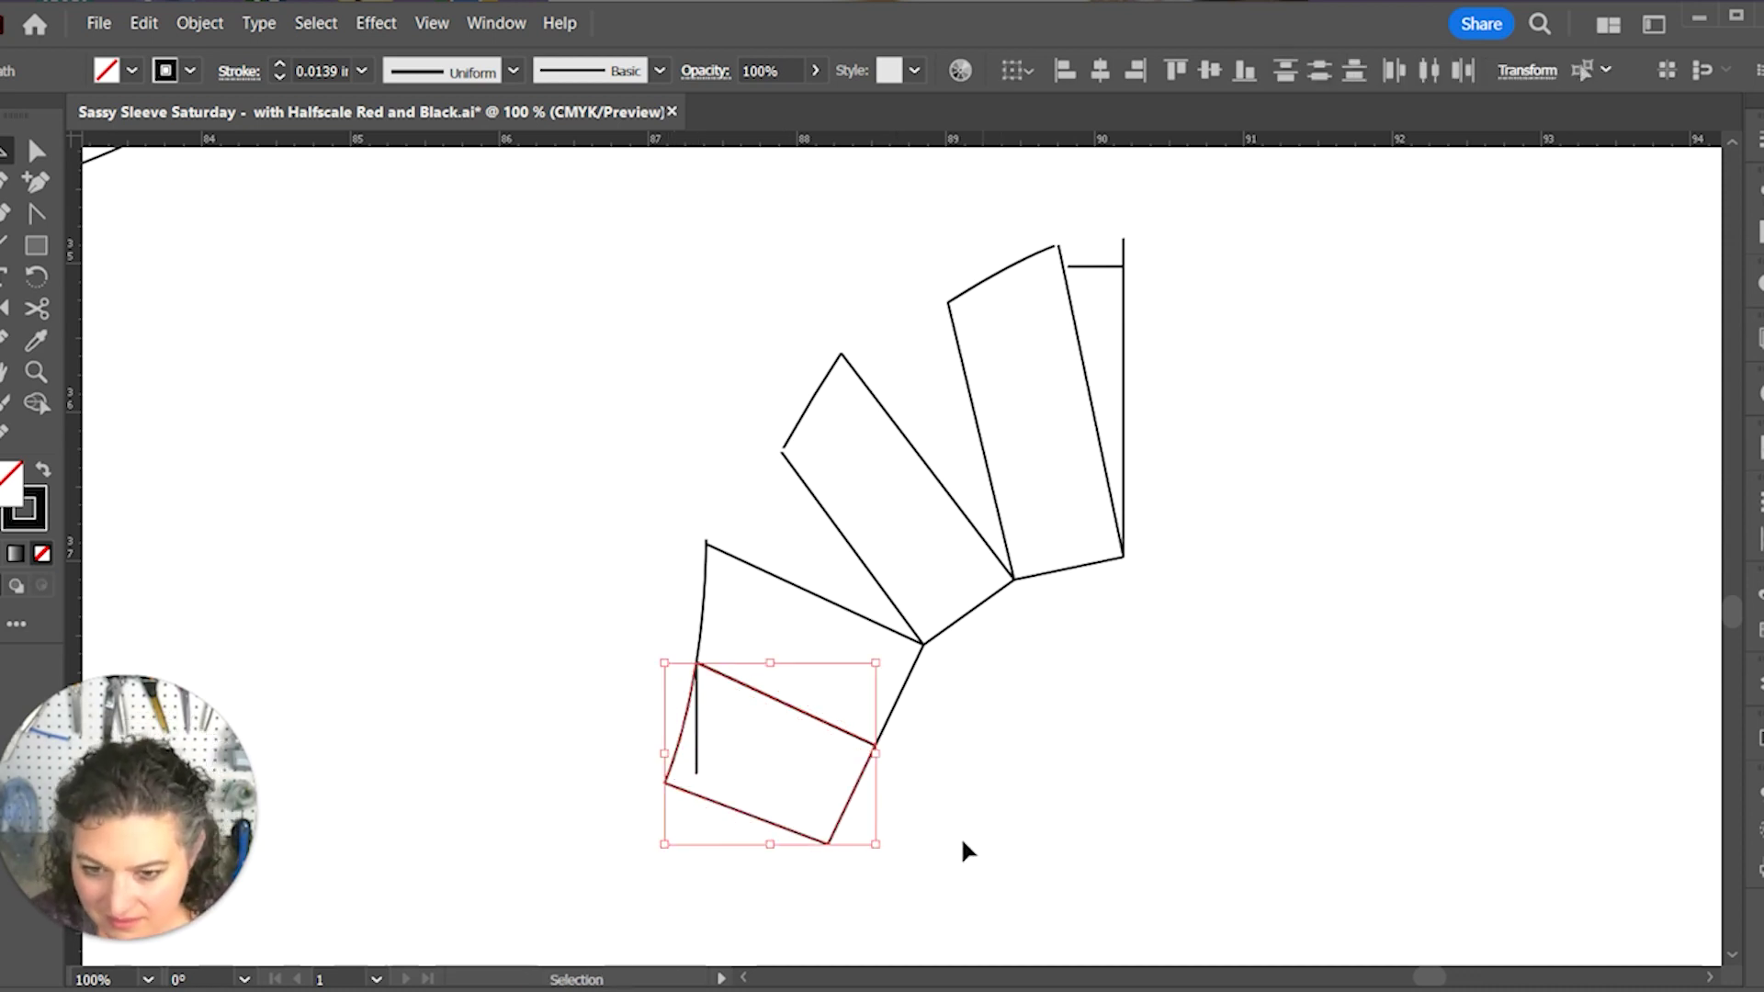
pyautogui.press('r')
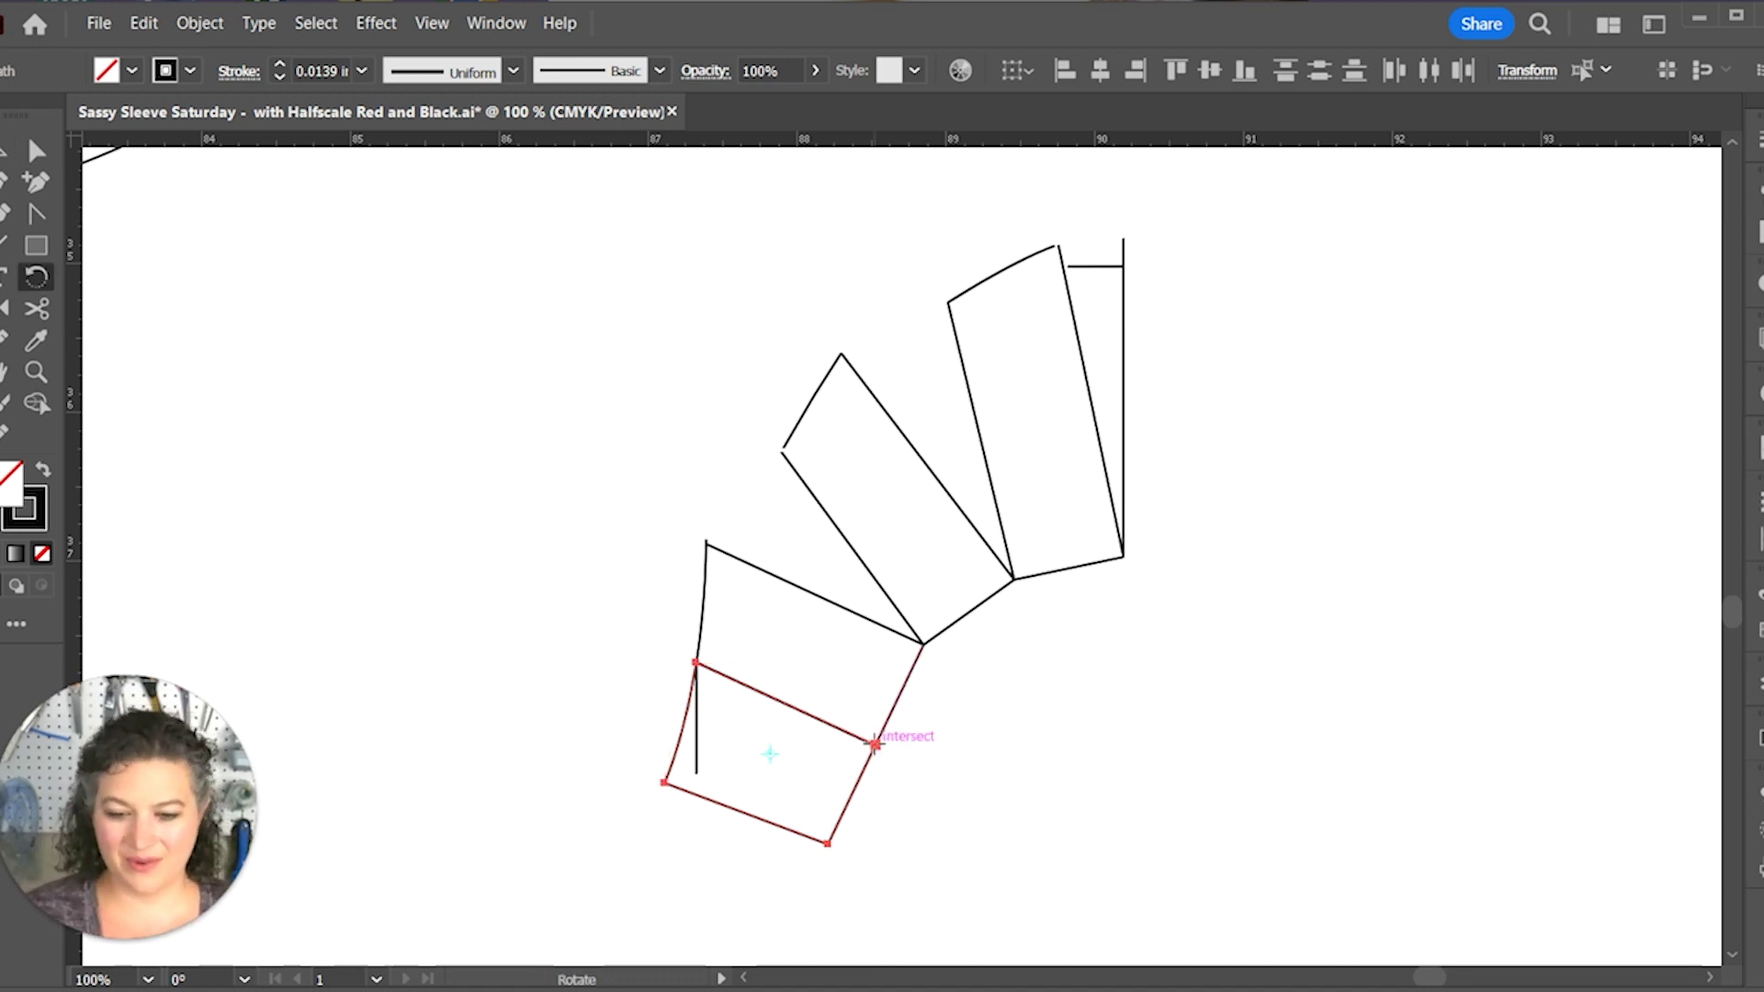
pyautogui.click(875, 742)
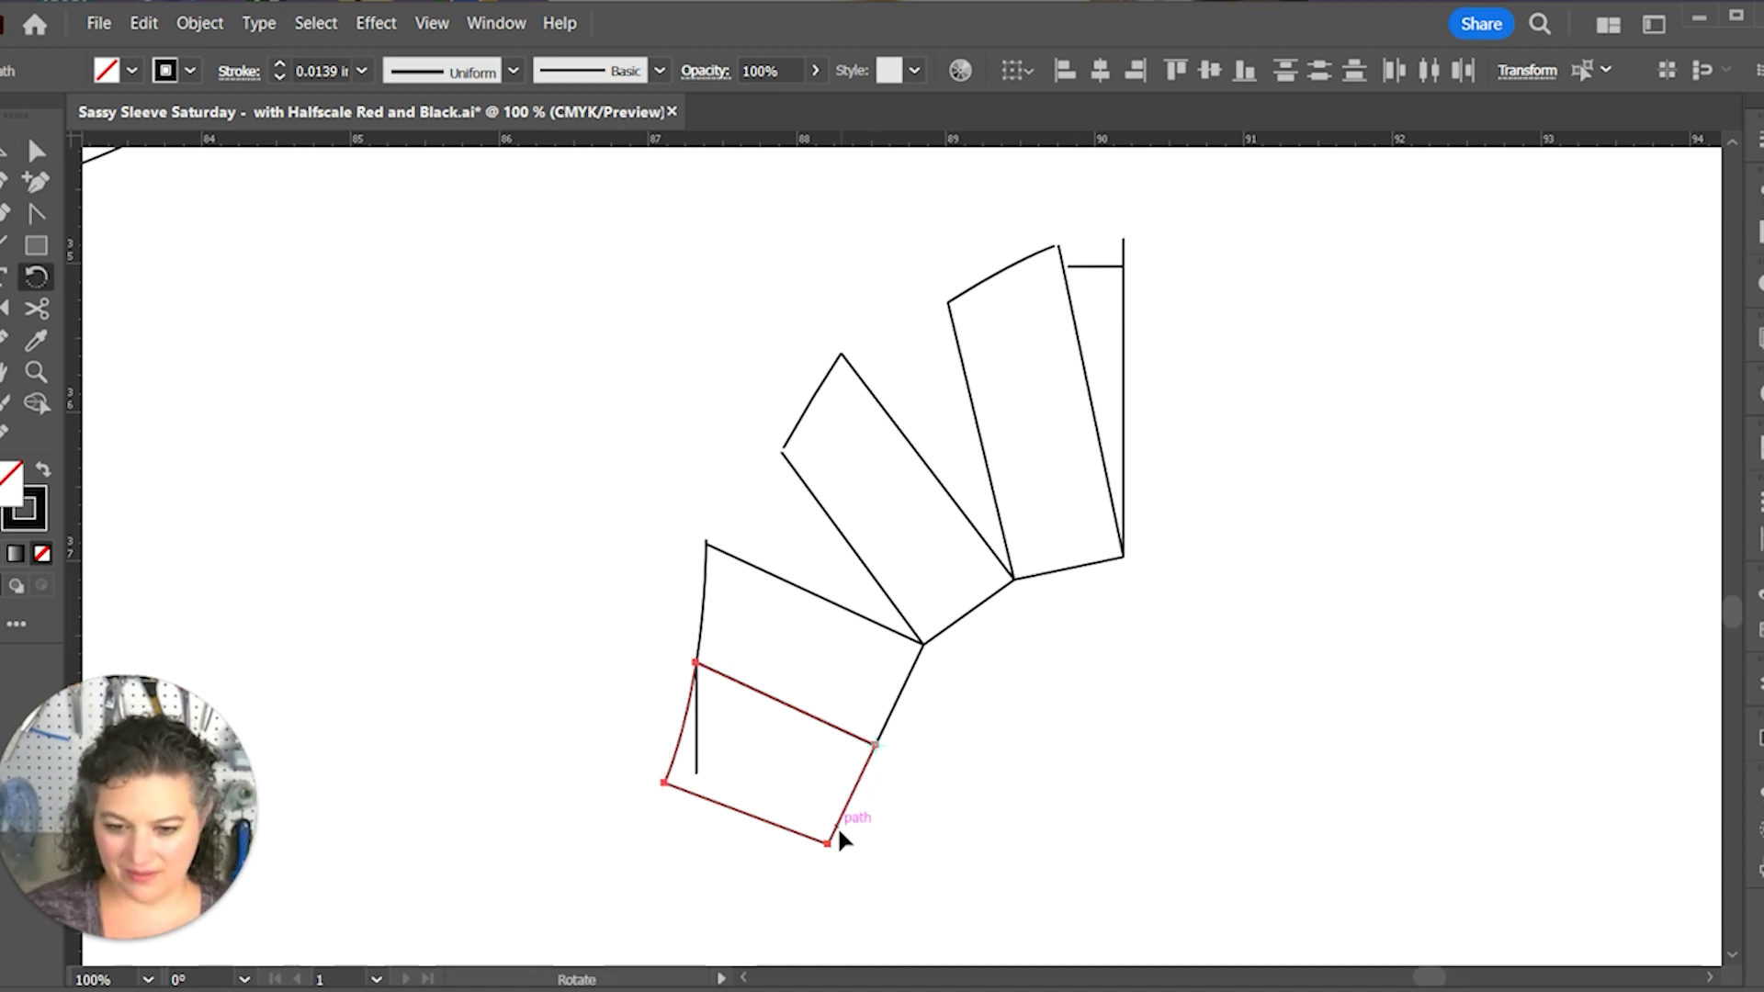
pyautogui.moveTo(838, 832); pyautogui.dragTo(900, 931)
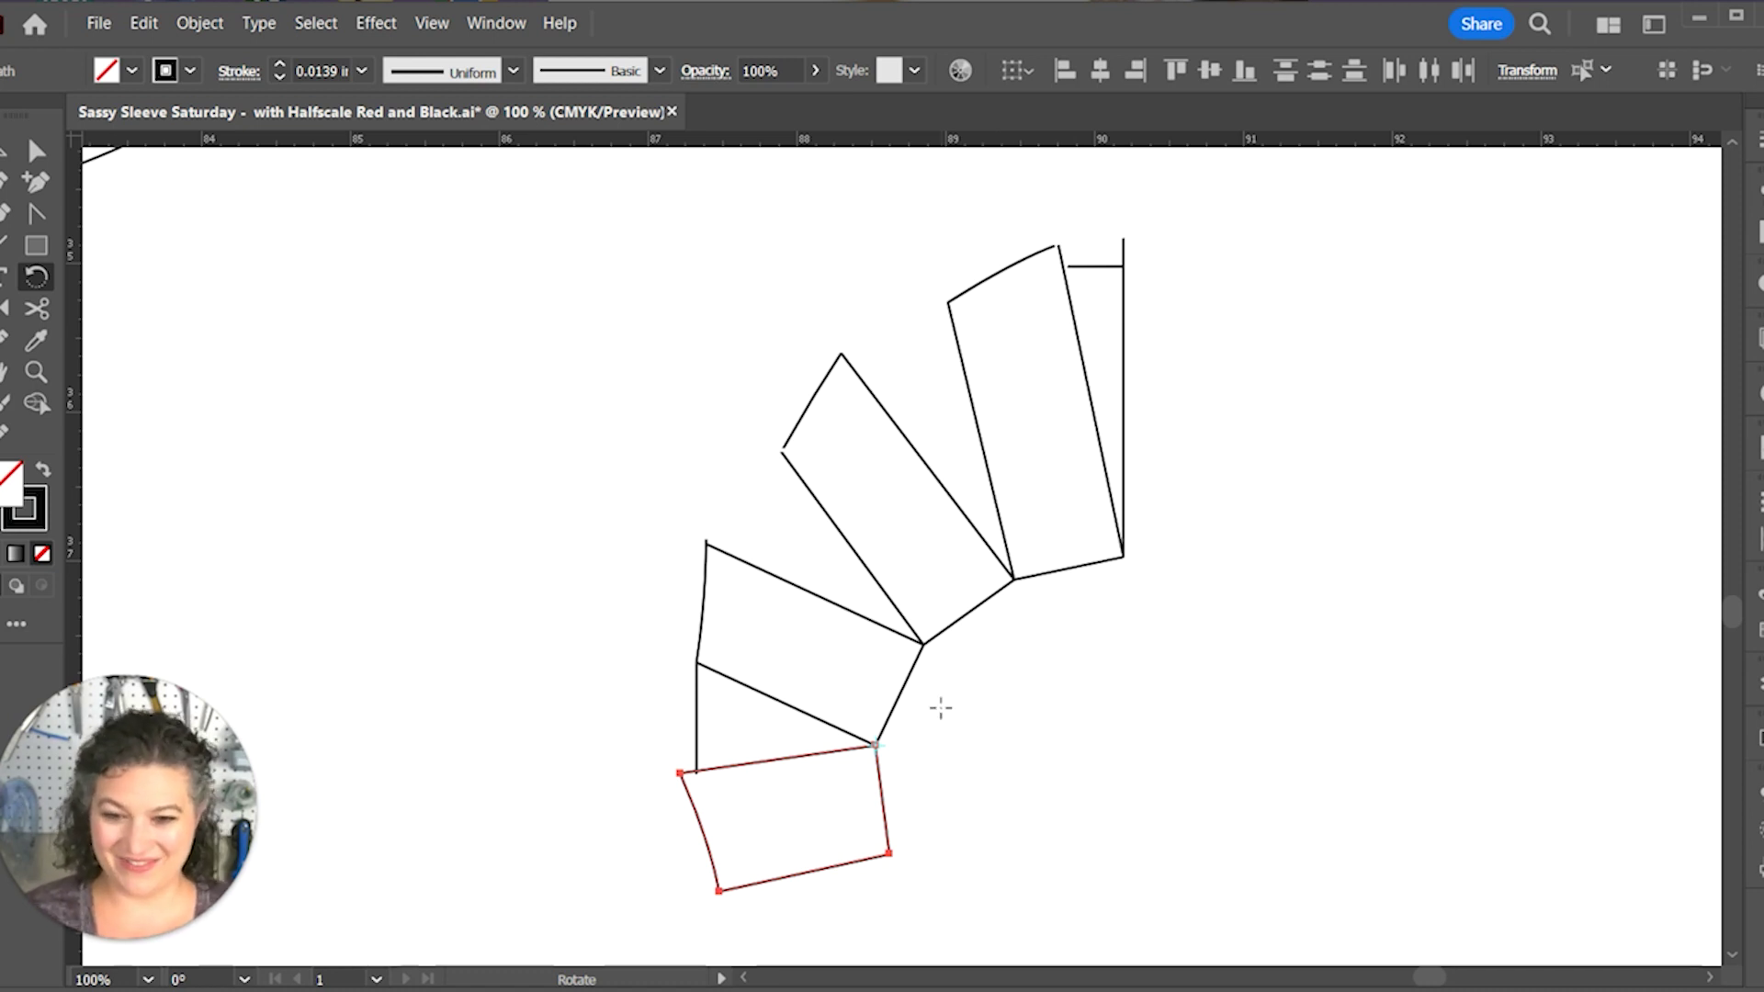
pyautogui.press('v')
pyautogui.click(1047, 737)
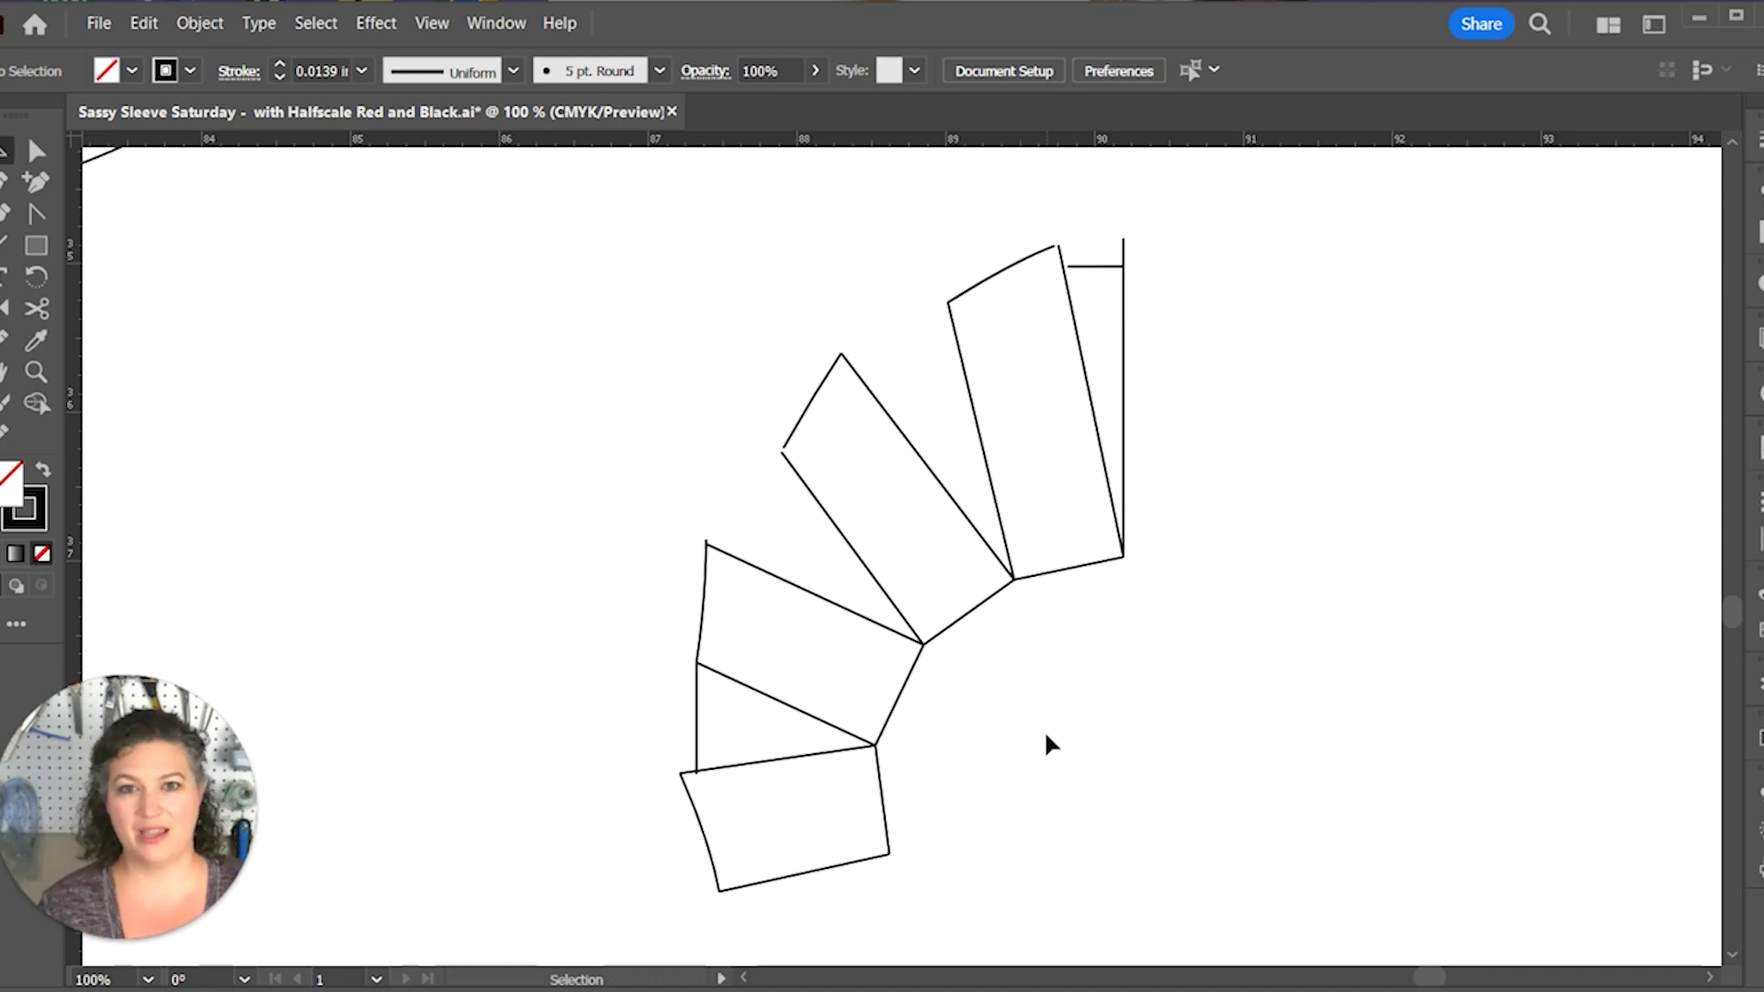
# Step: Draw a short horizontal guide line inward from the hem end of the upper sleeve section's straight center edge
pyautogui.moveTo(559, 382); pyautogui.dragTo(1063, 874)
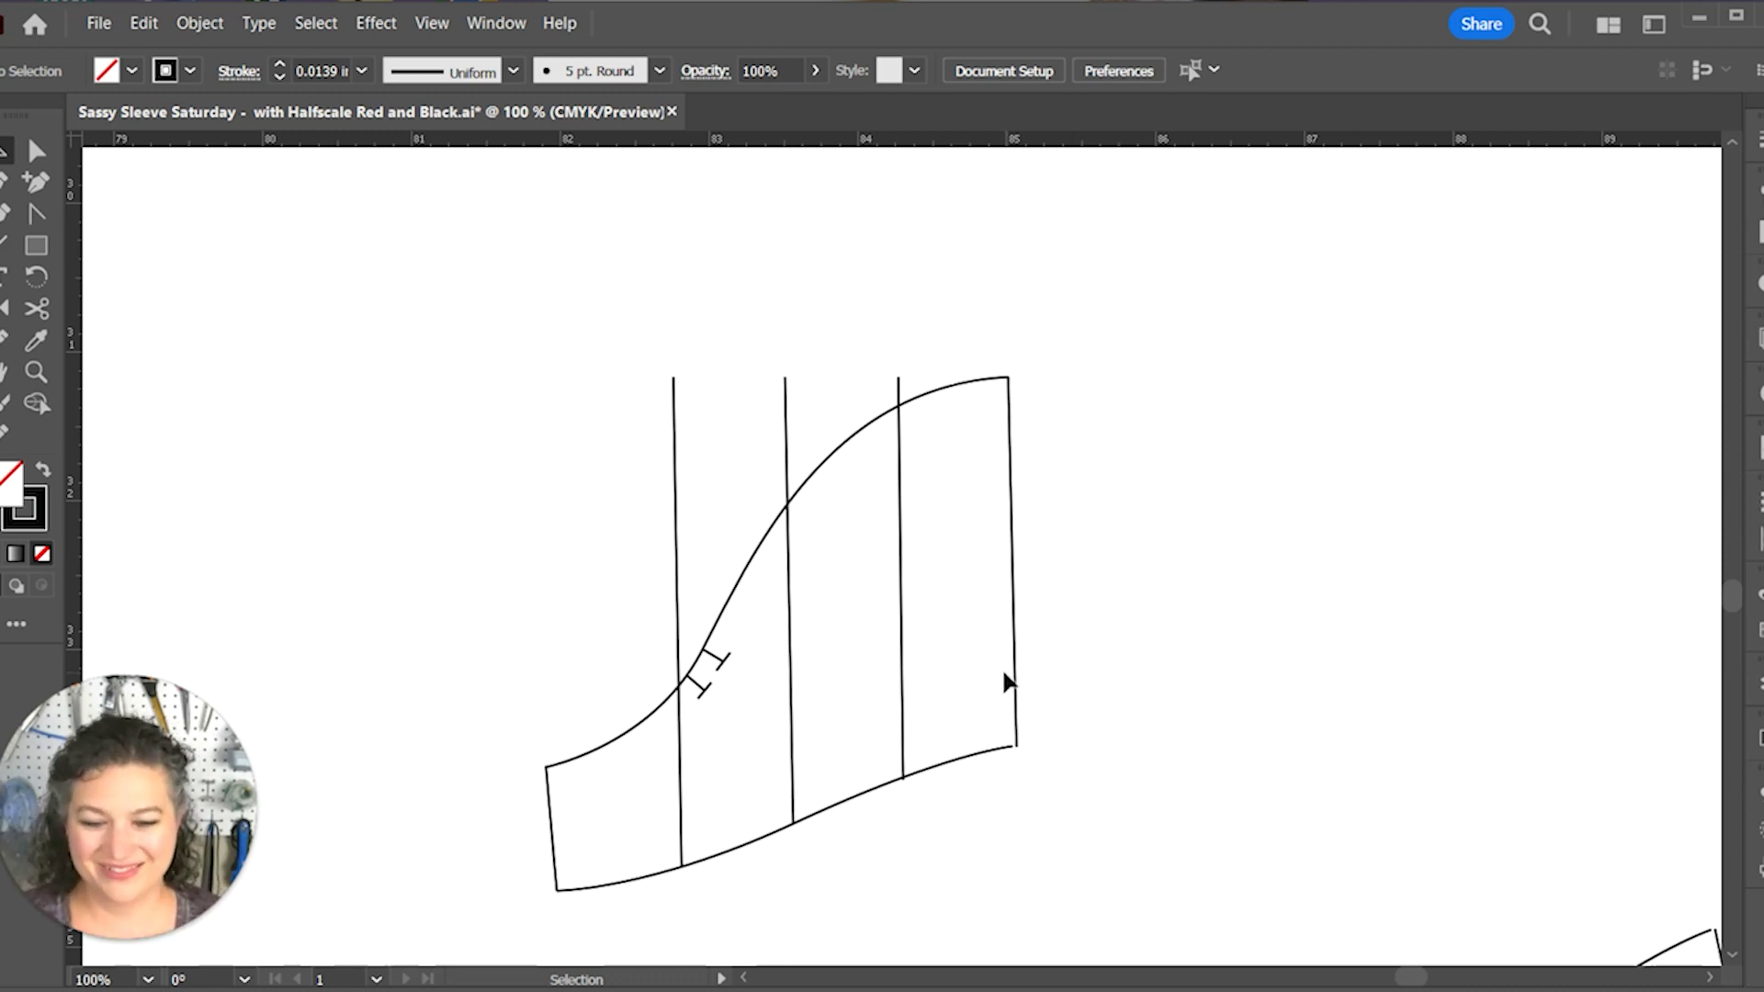
pyautogui.click(1014, 700)
pyautogui.hotkey('ctrl', 'a')
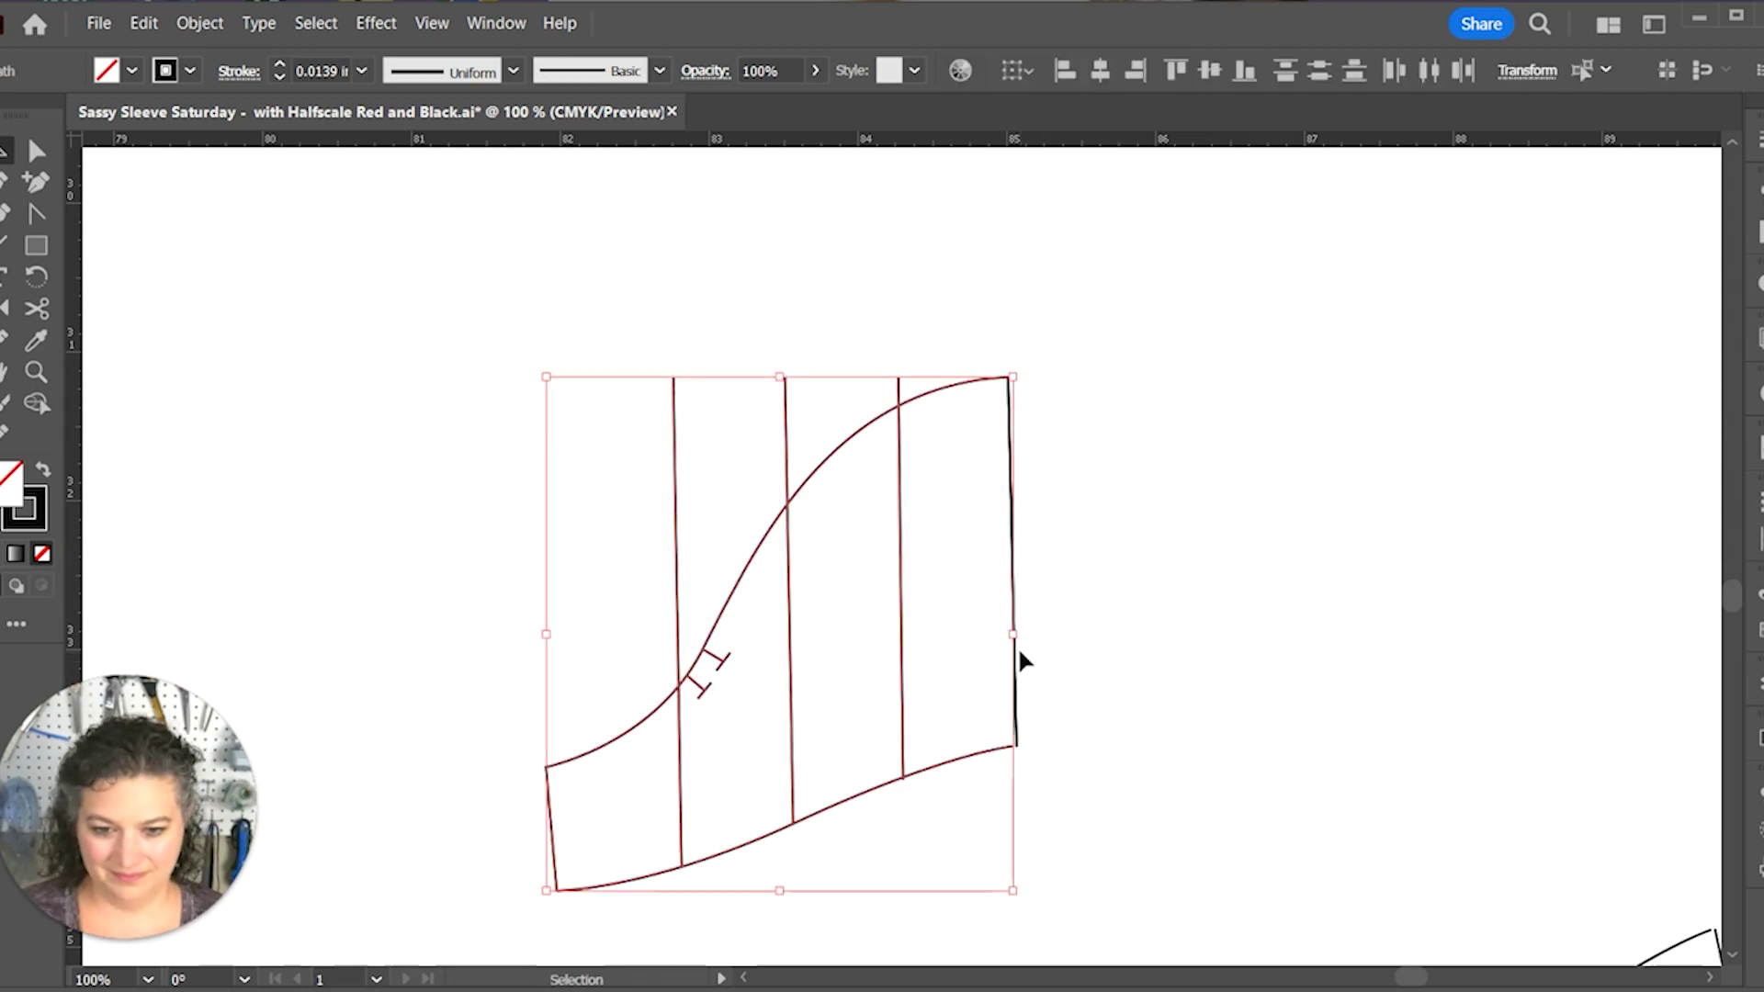
pyautogui.press('\\')
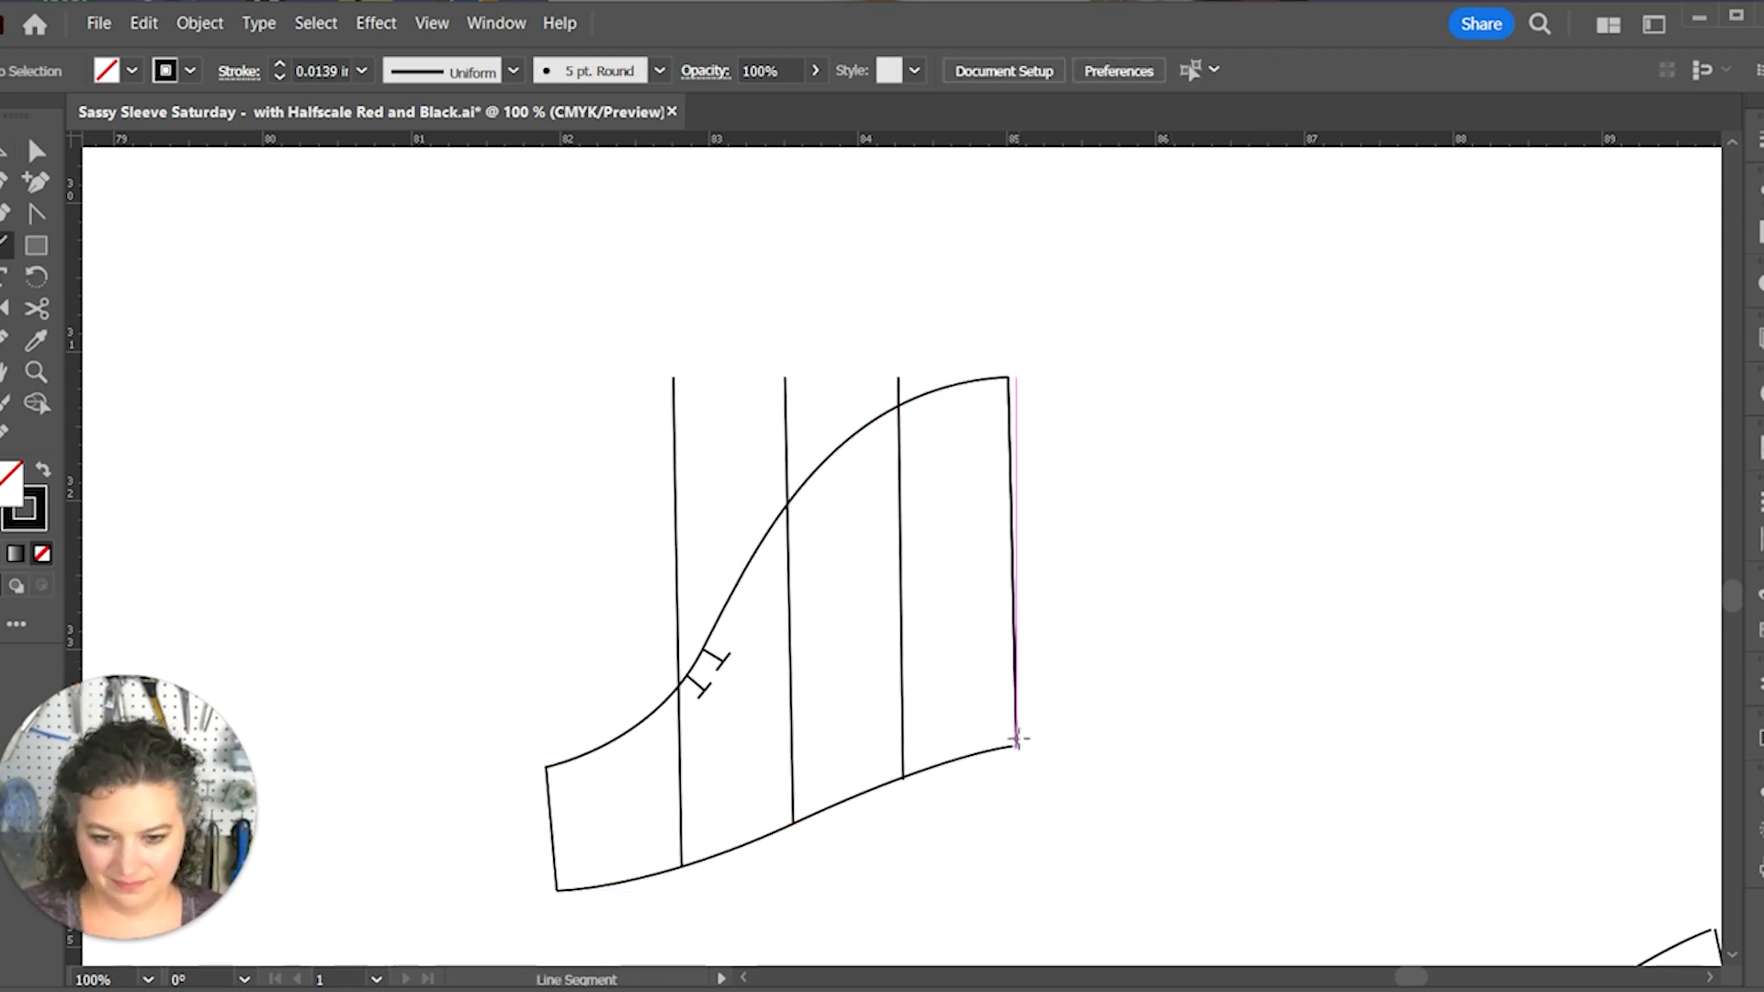
pyautogui.click(1016, 740)
pyautogui.press('Return')
# Step: Rotate the upper section clockwise about the cap end of the center edge until its hem corner meets the guide's free end
pyautogui.click(1014, 585)
pyautogui.moveTo(584, 426); pyautogui.dragTo(757, 722)
pyautogui.press('r')
pyautogui.click(1008, 378)
pyautogui.press('v')
pyautogui.hotkey('ctrl', 'shift', 'a')
# Step: Draw a second guide line from the hem end of the first slash line and angle it toward the underarm
pyautogui.press('\\')
pyautogui.click(840, 757)
pyautogui.press('Return')
pyautogui.press('r')
pyautogui.click(839, 758)
pyautogui.press('v')
# Step: Cut the upper section's cap curve and hem at the first slash line
pyautogui.click(859, 645)
pyautogui.click(917, 378)
pyautogui.press('a')
pyautogui.click(917, 379)
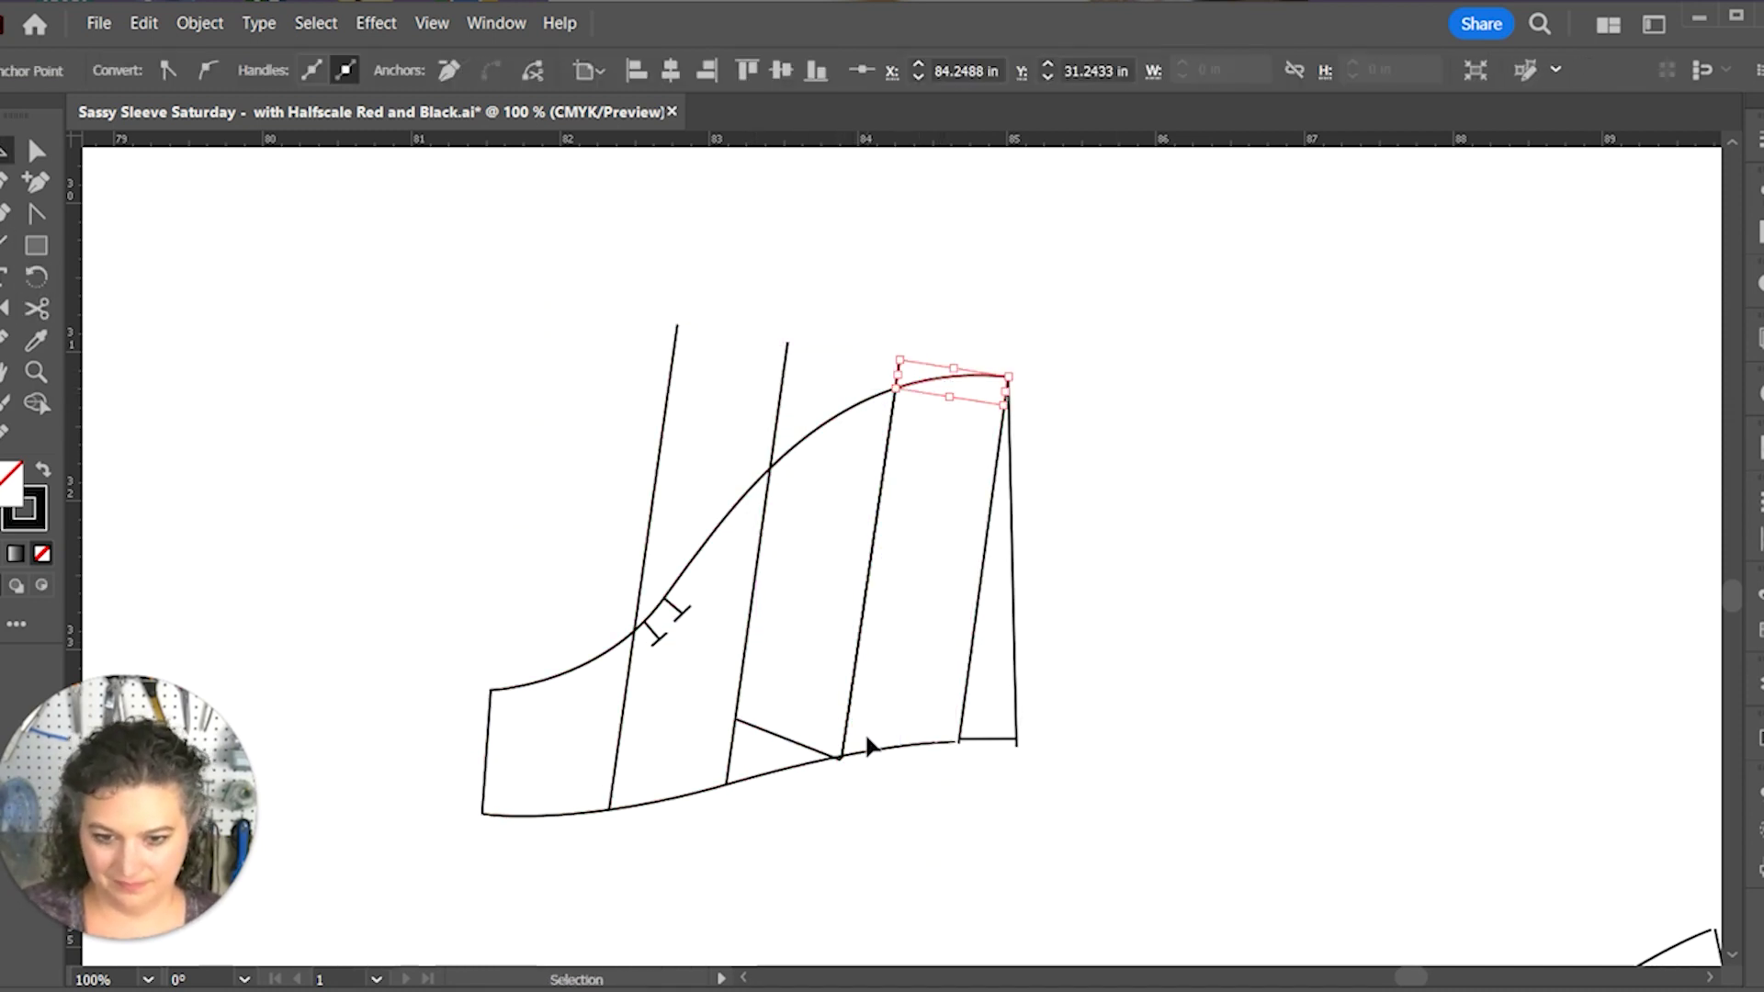
# Step: Rotate the three outer panels clockwise about the first slash line's cap end to open the hem by the guide's length
pyautogui.press('v')
pyautogui.click(866, 606)
pyautogui.click(917, 386)
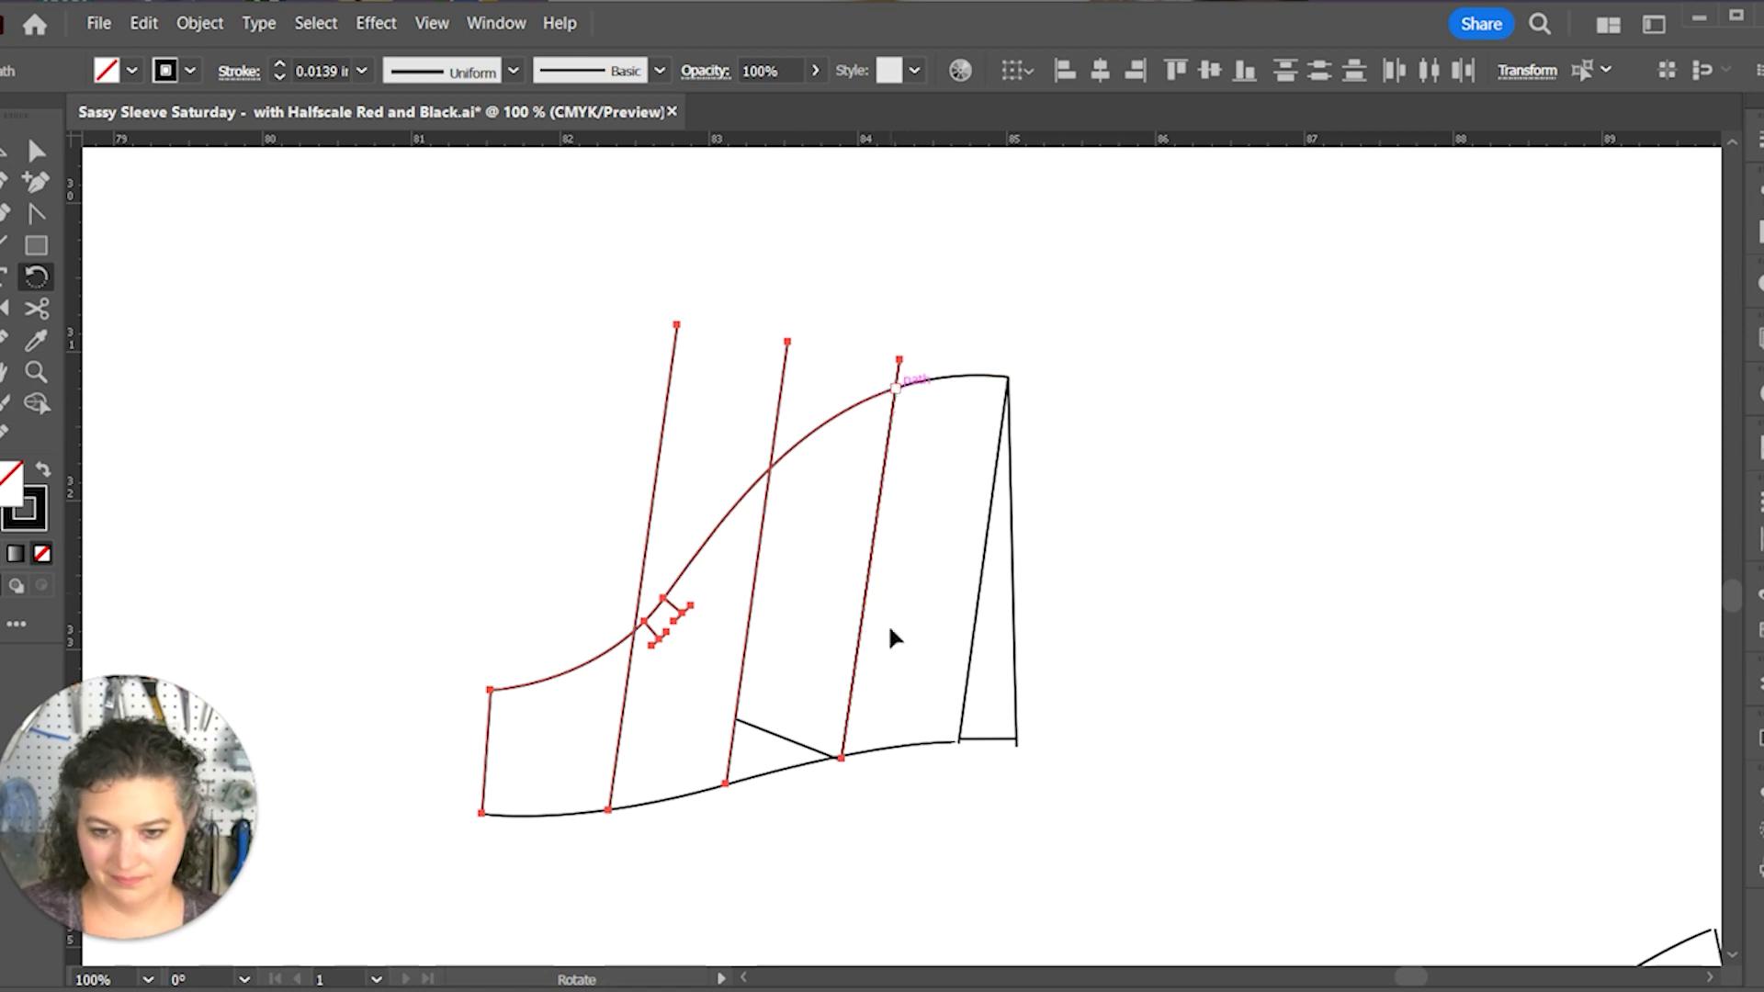
pyautogui.moveTo(887, 623); pyautogui.dragTo(671, 752)
pyautogui.hotkey('ctrl', 'z')
pyautogui.press('r')
pyautogui.click(900, 373)
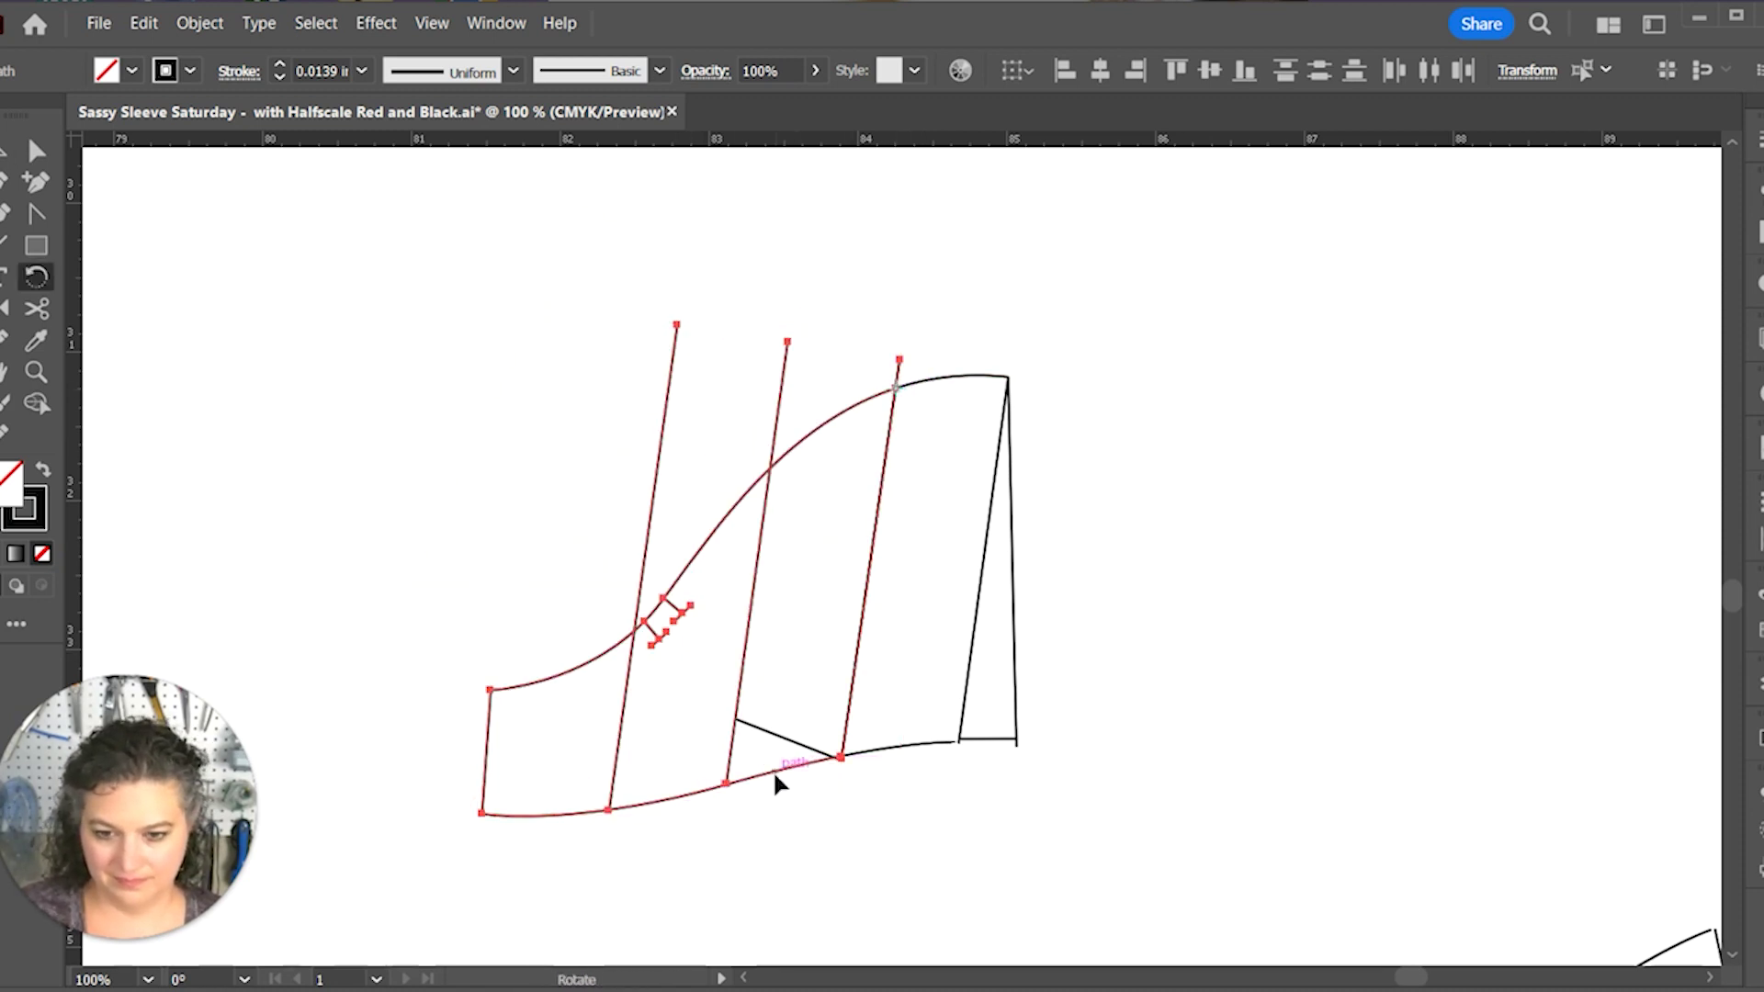
pyautogui.moveTo(775, 770); pyautogui.dragTo(560, 638)
# Step: Move the guide to the hem end of the second slash line and angle it across the gap to be opened there
pyautogui.press('r')
pyautogui.click(614, 713)
pyautogui.press('v')
pyautogui.click(547, 710)
# Step: Cut the cap curve and hem of the upper section at the second slash line
pyautogui.press('c')
pyautogui.press('v')
pyautogui.click(775, 410)
pyautogui.press('a')
pyautogui.click(776, 410)
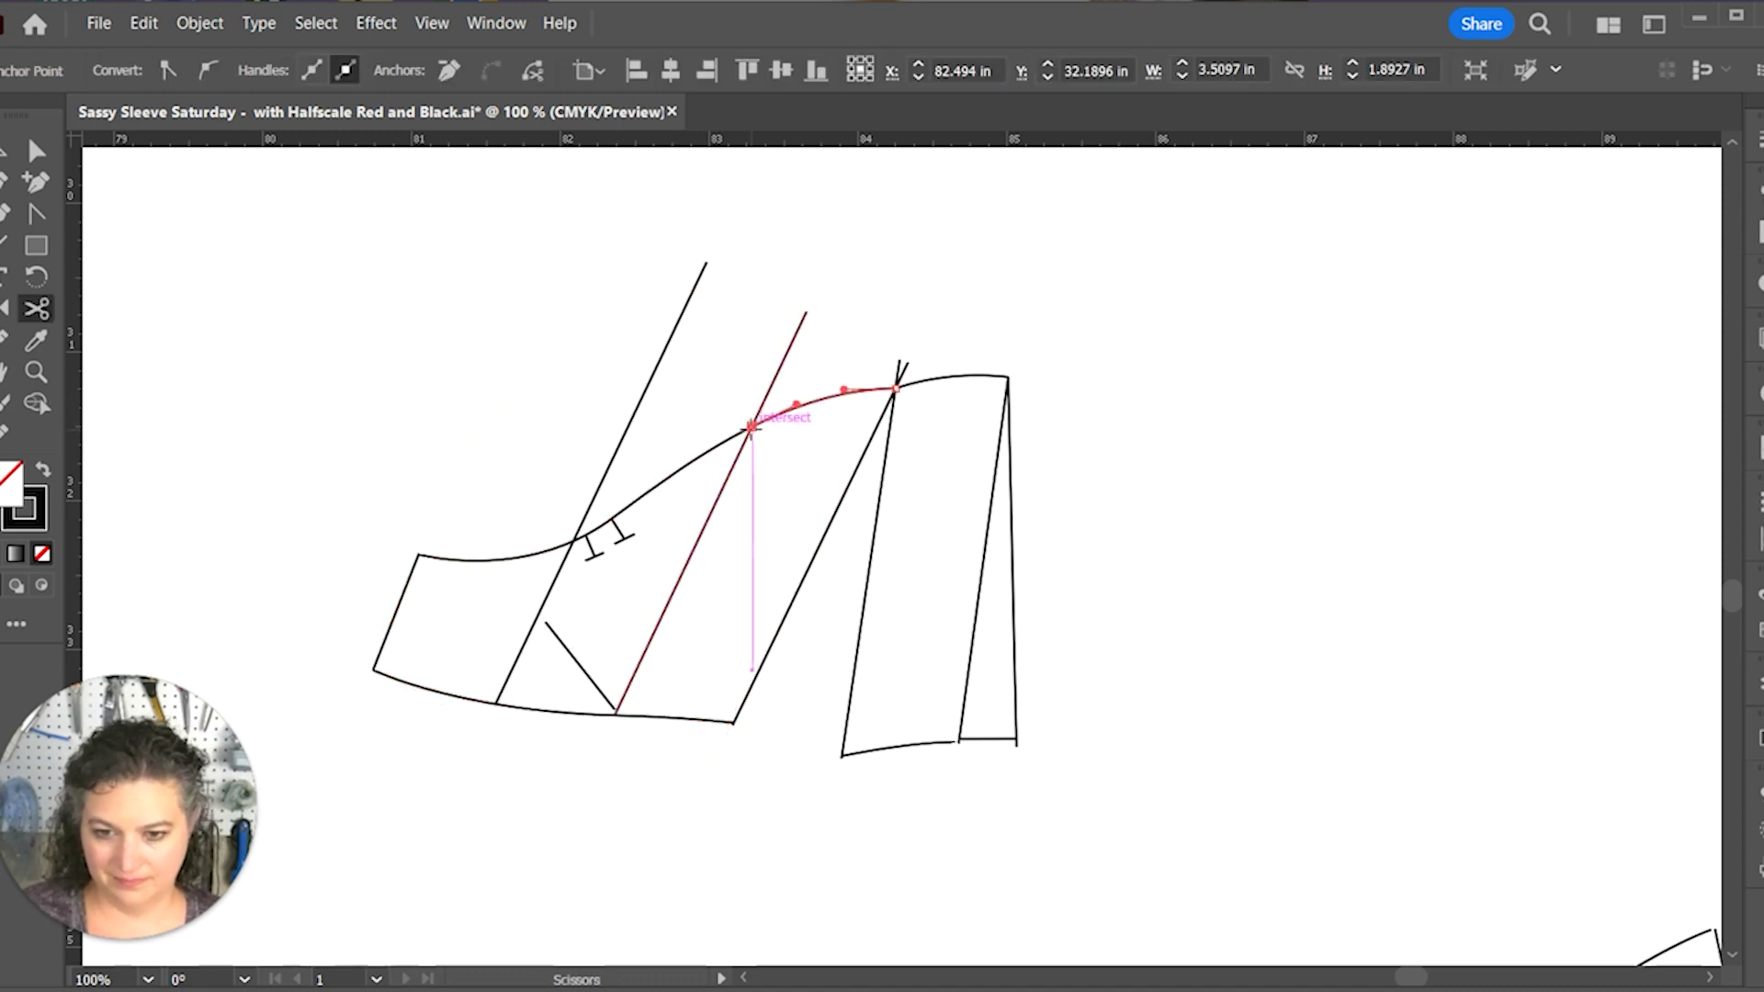
pyautogui.click(694, 558)
# Step: Rotate the two outer panels clockwise about the second slash line's cap end to open the hem by the guide's length
pyautogui.press('v')
pyautogui.click(680, 732)
pyautogui.click(604, 551)
pyautogui.press('r')
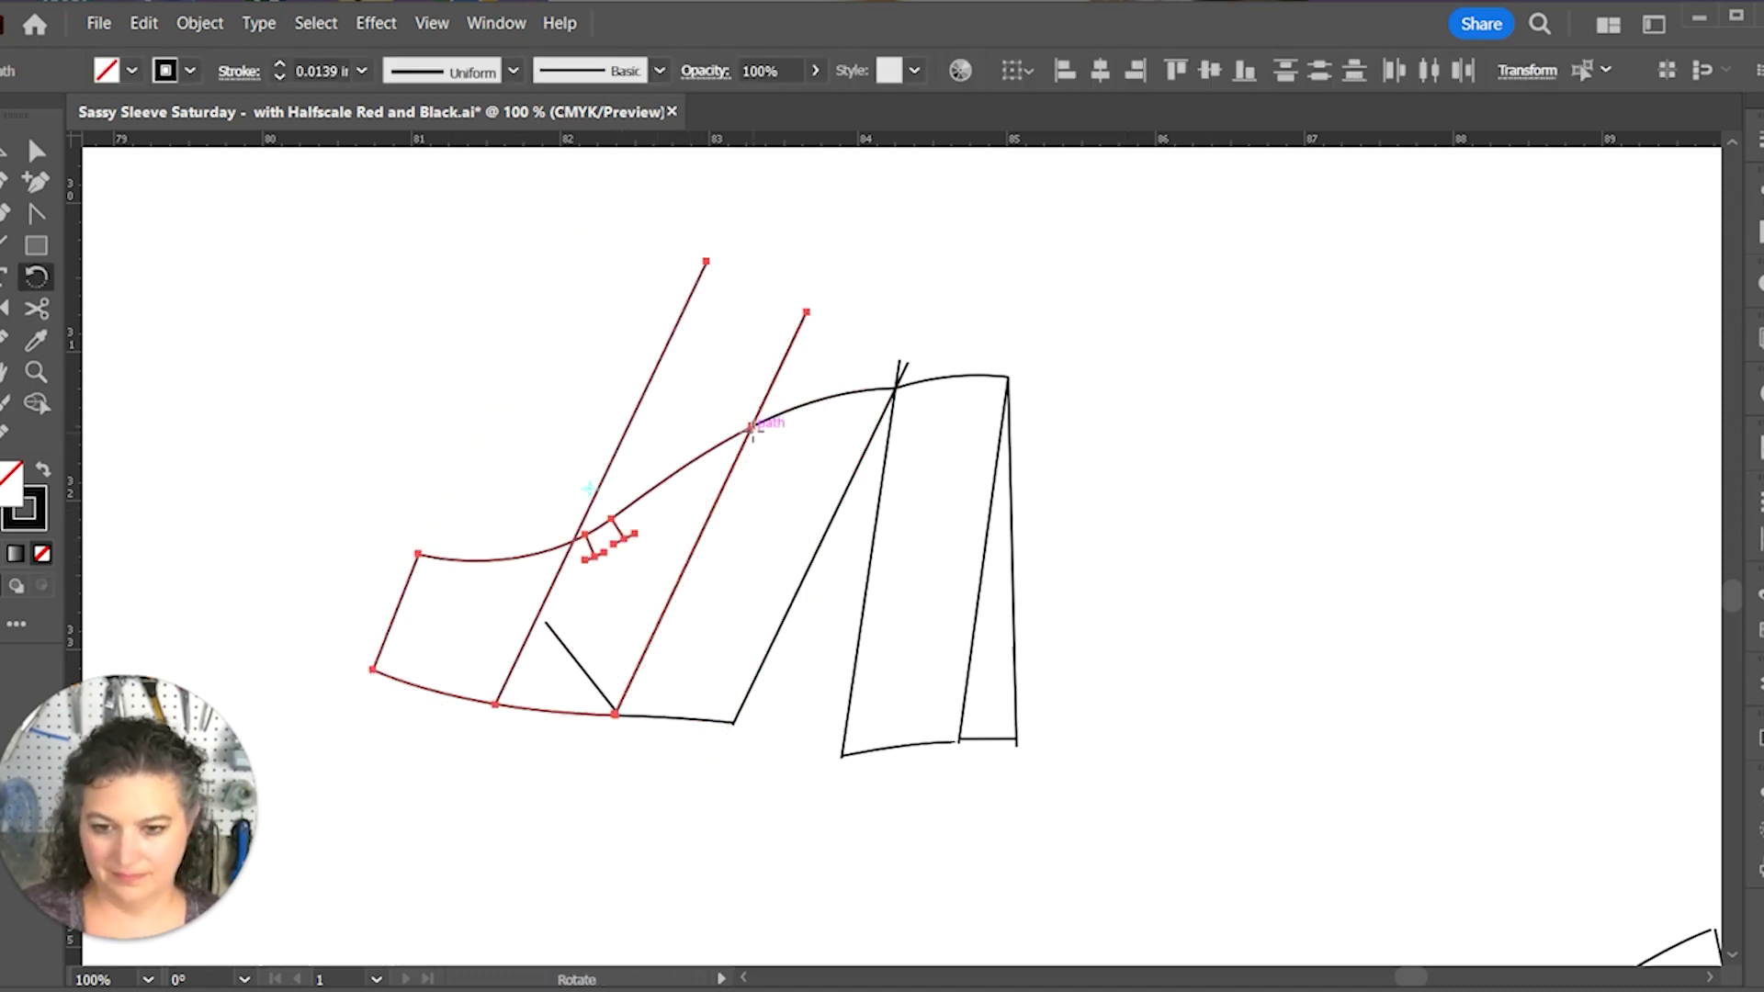
pyautogui.click(752, 425)
pyautogui.moveTo(555, 754); pyautogui.dragTo(346, 728)
# Step: Move the guide to the hem end of the third slash line and cut the cap curve and hem at that line
pyautogui.press('v')
pyautogui.moveTo(589, 677); pyautogui.dragTo(382, 555)
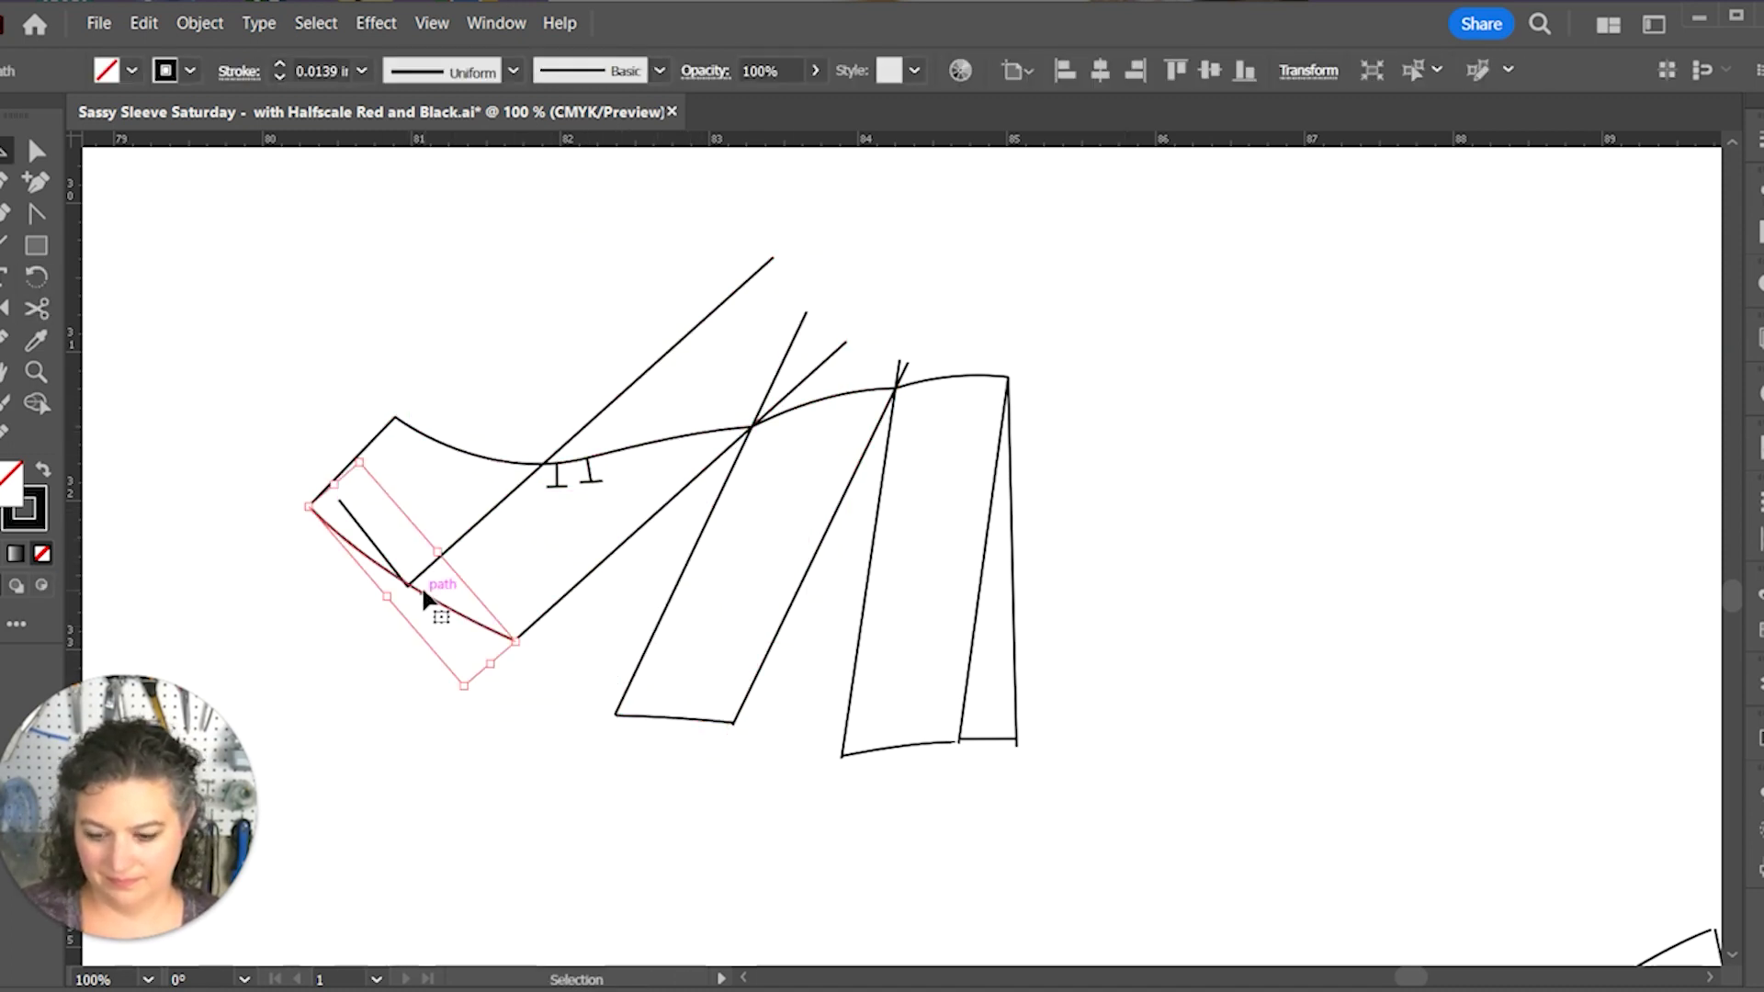
pyautogui.press('a')
pyautogui.click(482, 465)
pyautogui.press('c')
pyautogui.press('a')
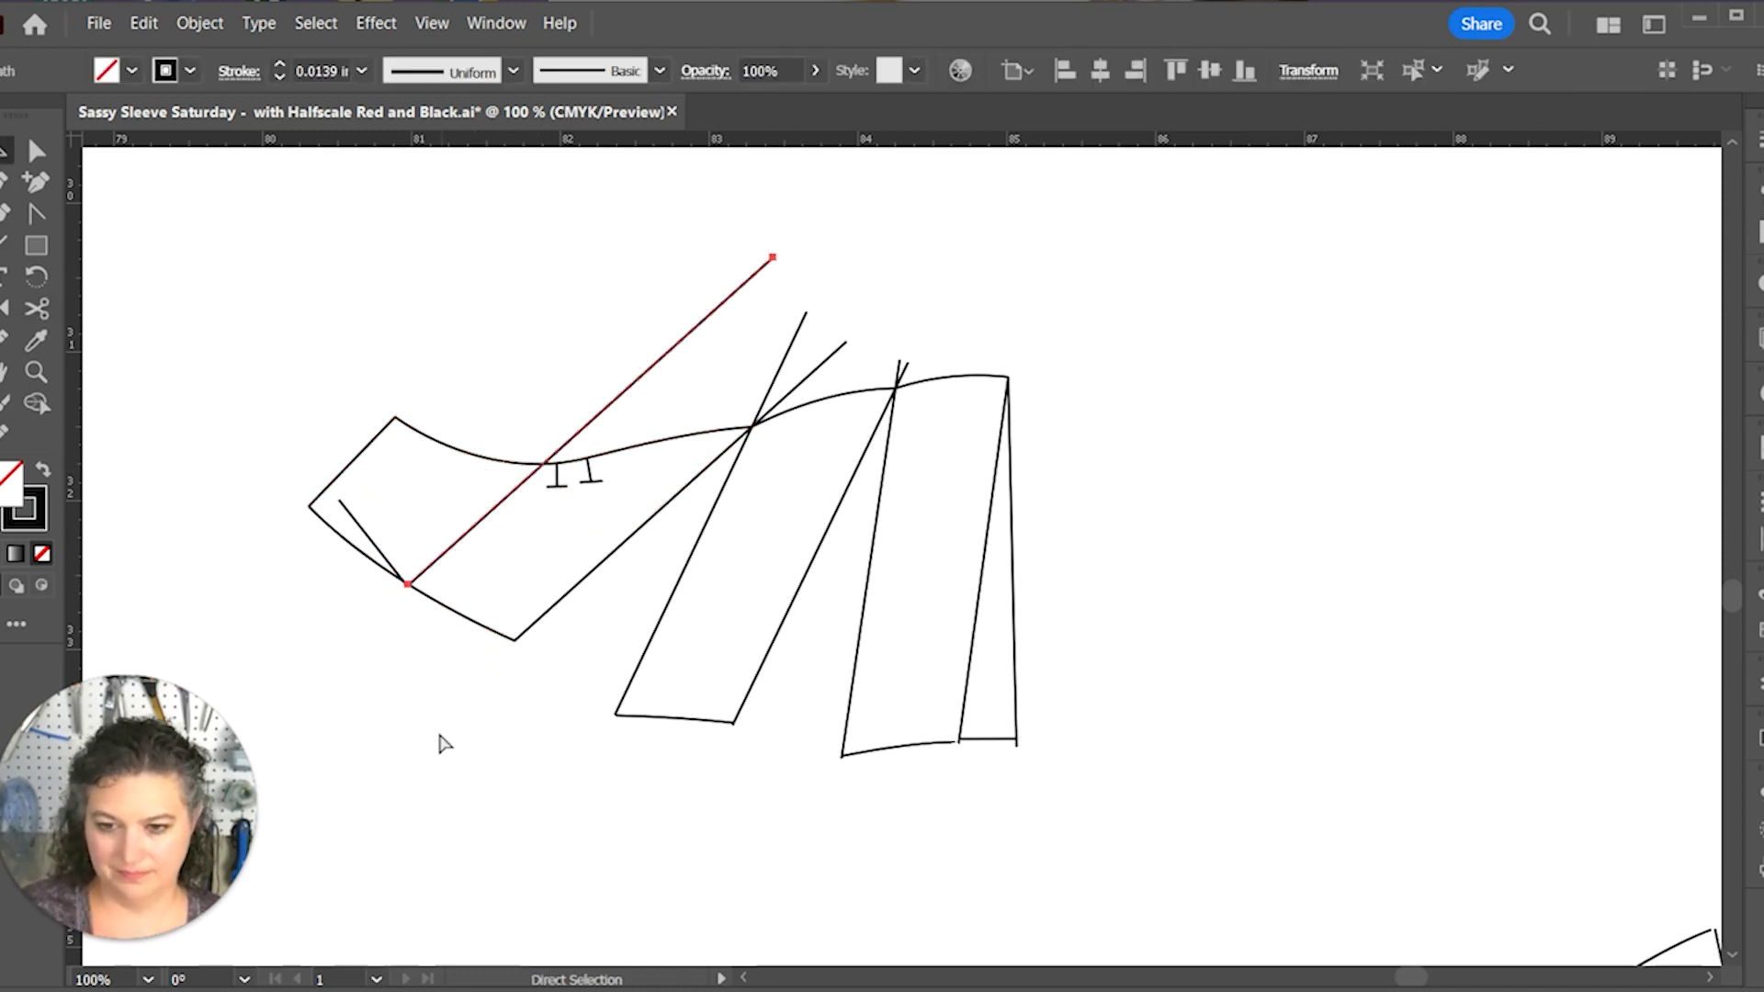
# Step: Rotate the outermost underarm panel clockwise about the third slash line's cap end to open a hem gap
pyautogui.press('v')
pyautogui.click(434, 678)
pyautogui.click(488, 505)
pyautogui.keyDown('shift'); pyautogui.click(386, 565); pyautogui.keyUp('shift')
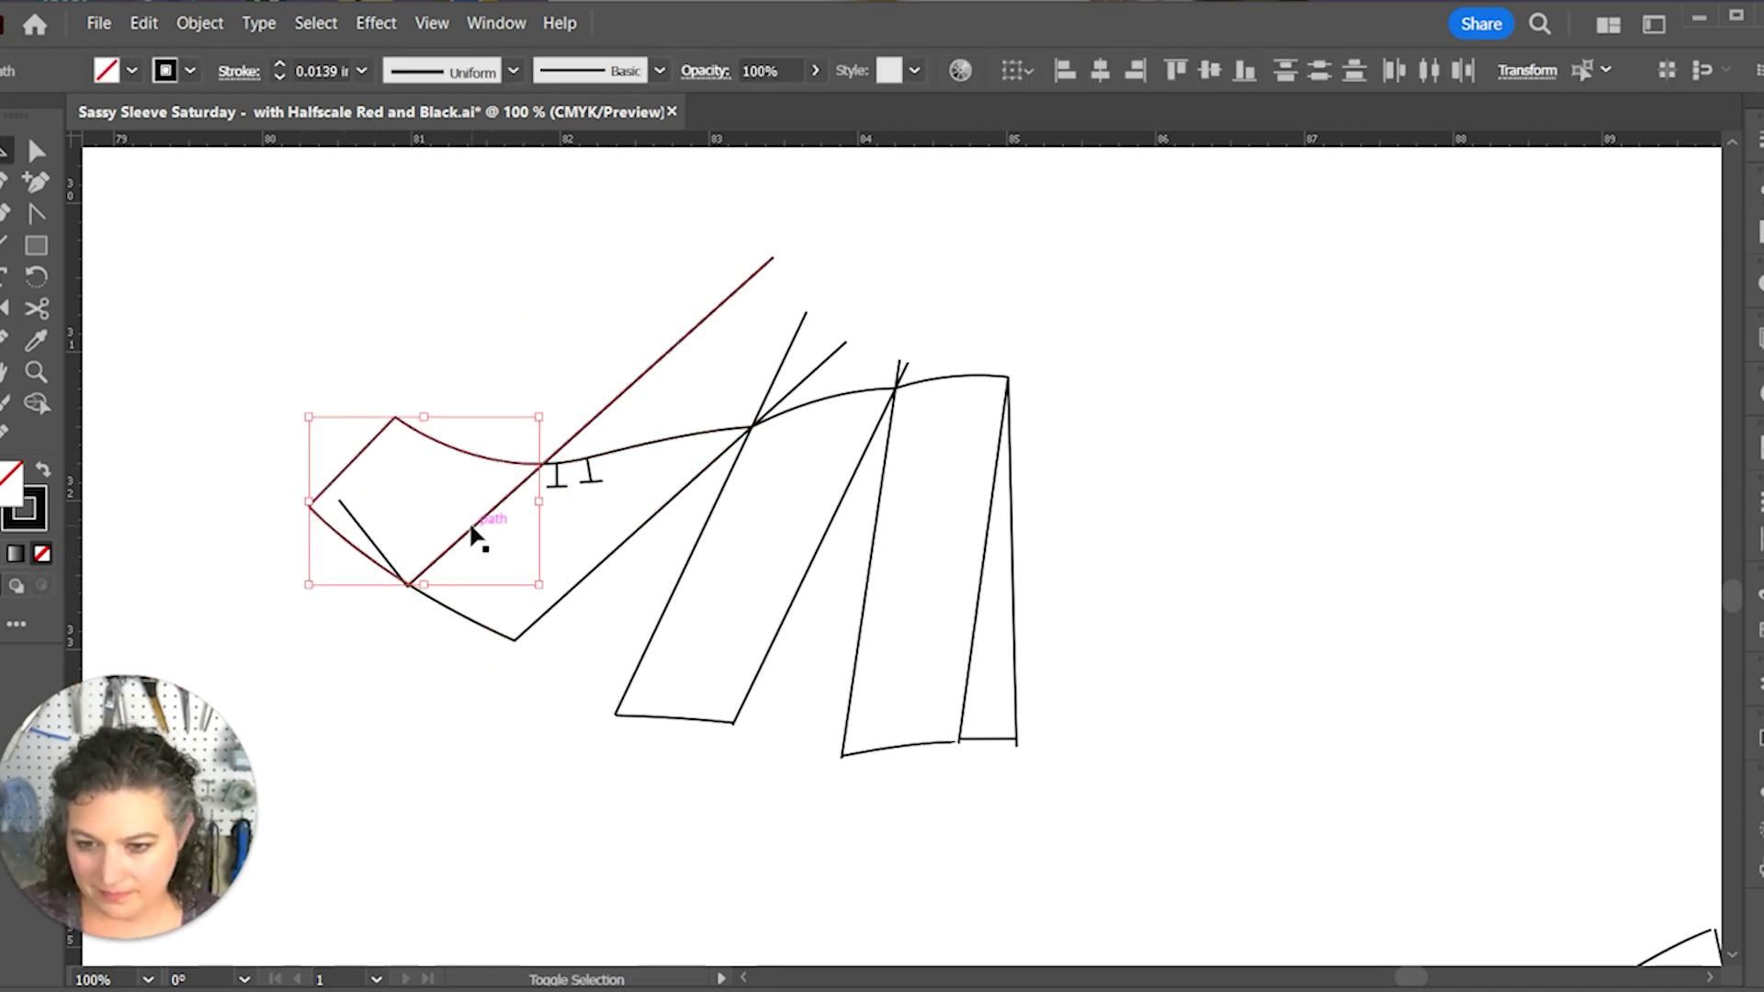
pyautogui.press('r')
pyautogui.click(540, 464)
pyautogui.moveTo(405, 476); pyautogui.dragTo(375, 345)
# Step: Rotate the guide about the hem end of the third slash line so it spans the last hem gap
pyautogui.press('v')
pyautogui.click(376, 544)
pyautogui.press('r')
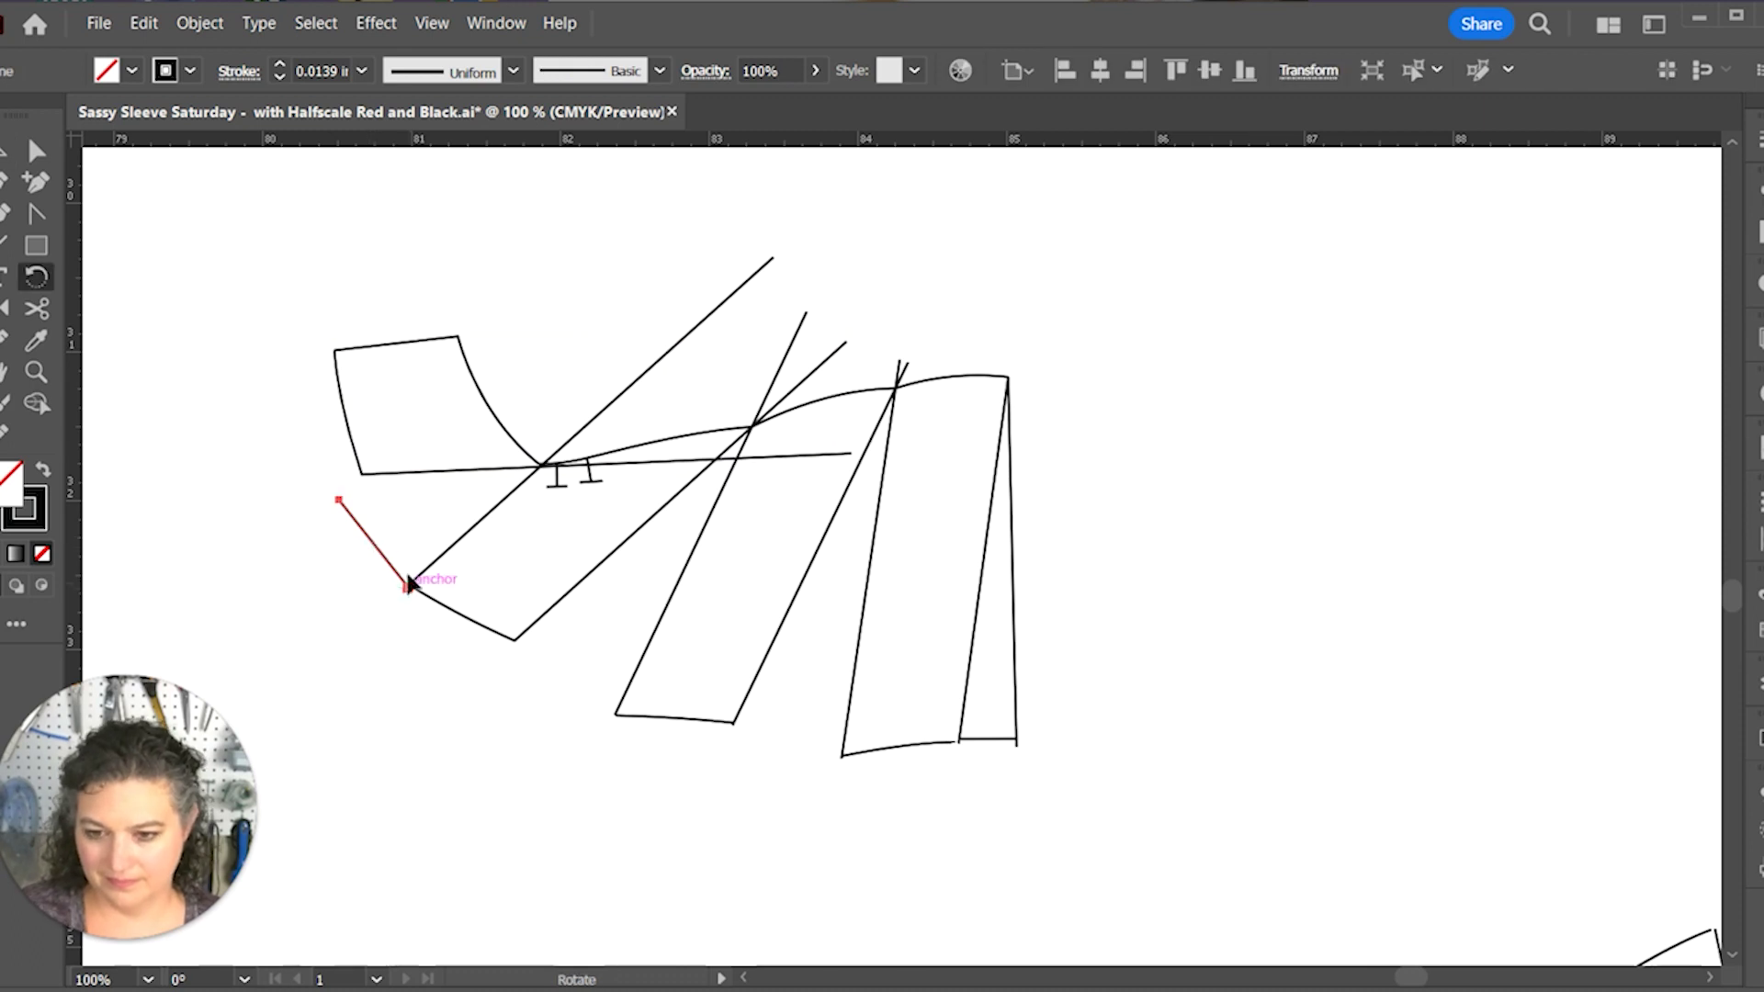
pyautogui.click(409, 585)
pyautogui.moveTo(354, 514); pyautogui.dragTo(378, 500)
# Step: Rotate the underarm panel with its slash line slightly counterclockwise about the line's cap end so its hem corner meets the guide's free end
pyautogui.press('v')
pyautogui.moveTo(310, 312); pyautogui.dragTo(502, 469)
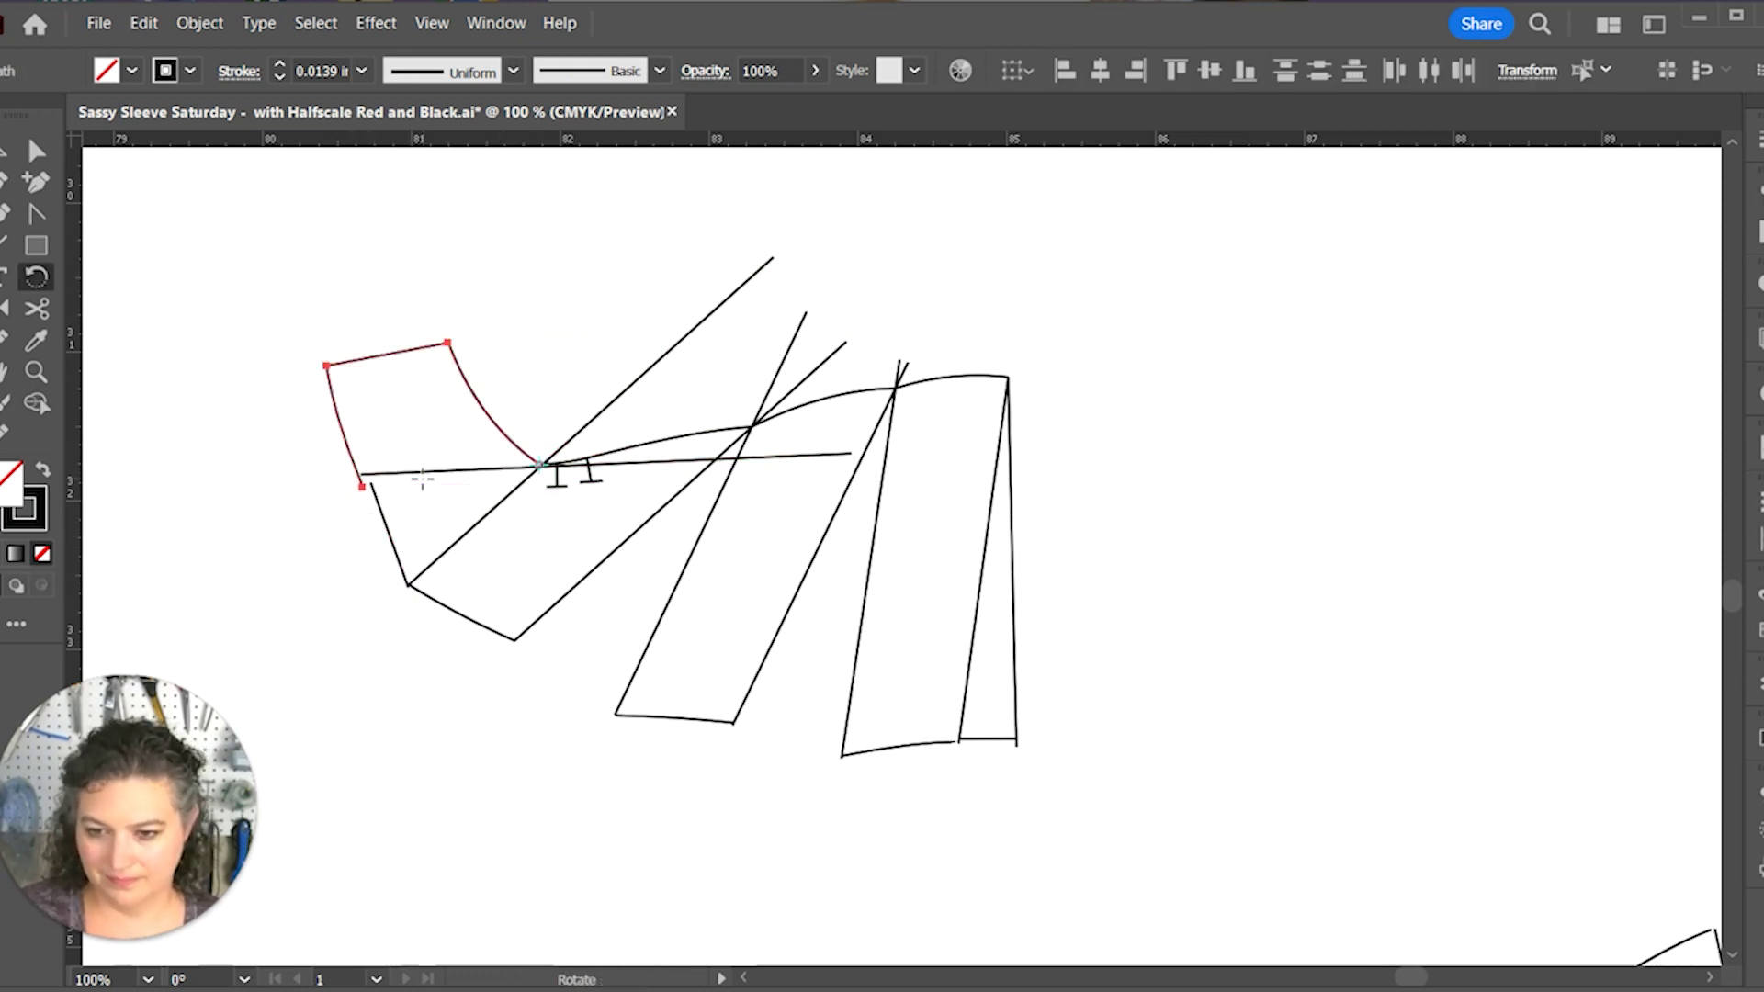
pyautogui.keyDown('shift'); pyautogui.click(494, 468); pyautogui.keyUp('shift')
pyautogui.press('r')
pyautogui.click(541, 464)
pyautogui.moveTo(372, 475); pyautogui.dragTo(371, 485)
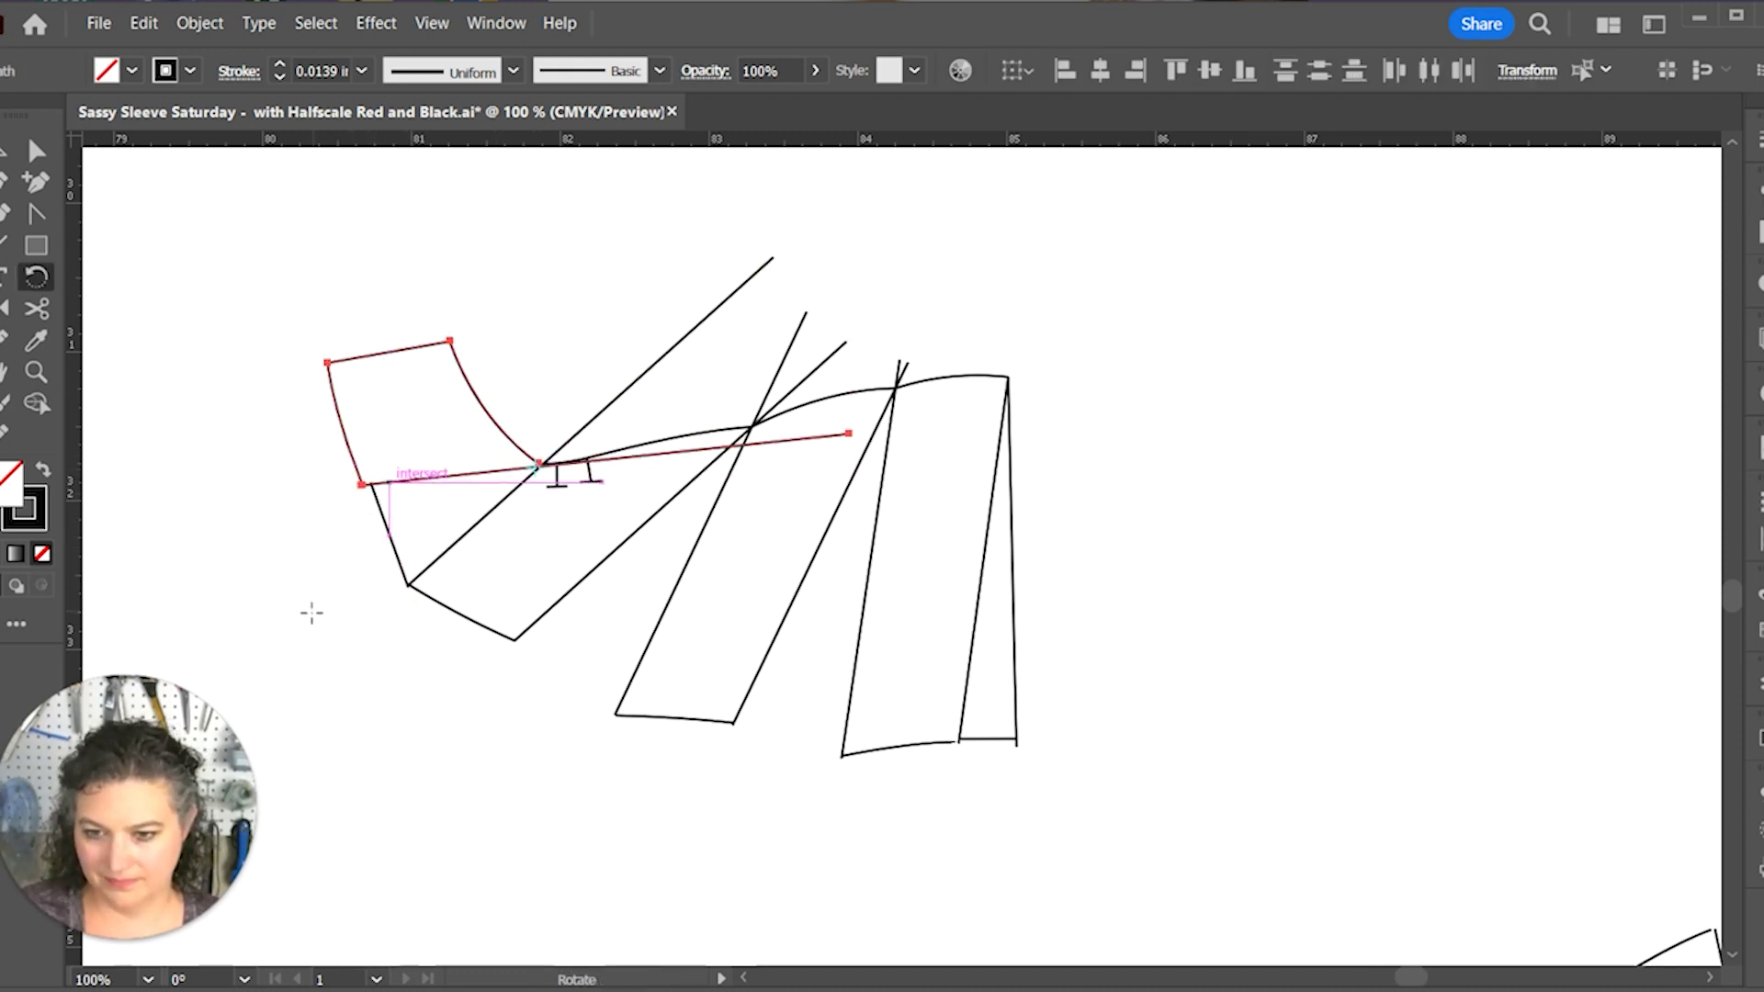
pyautogui.click(312, 613)
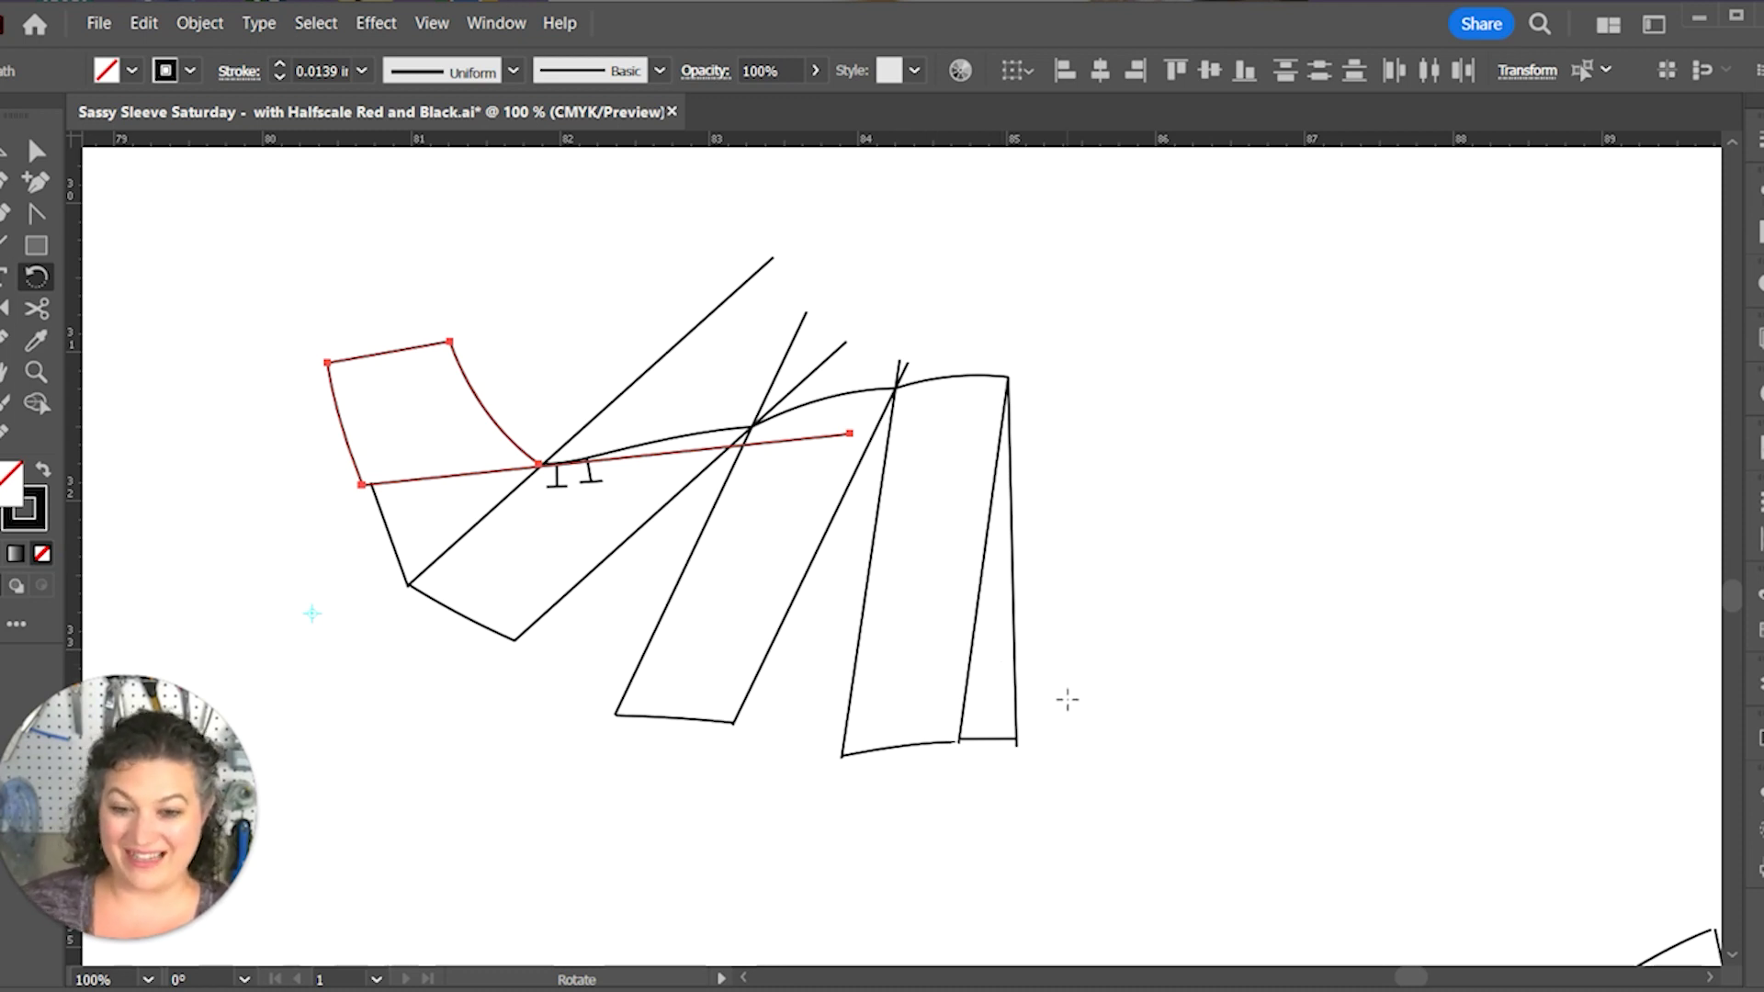
pyautogui.press('v')
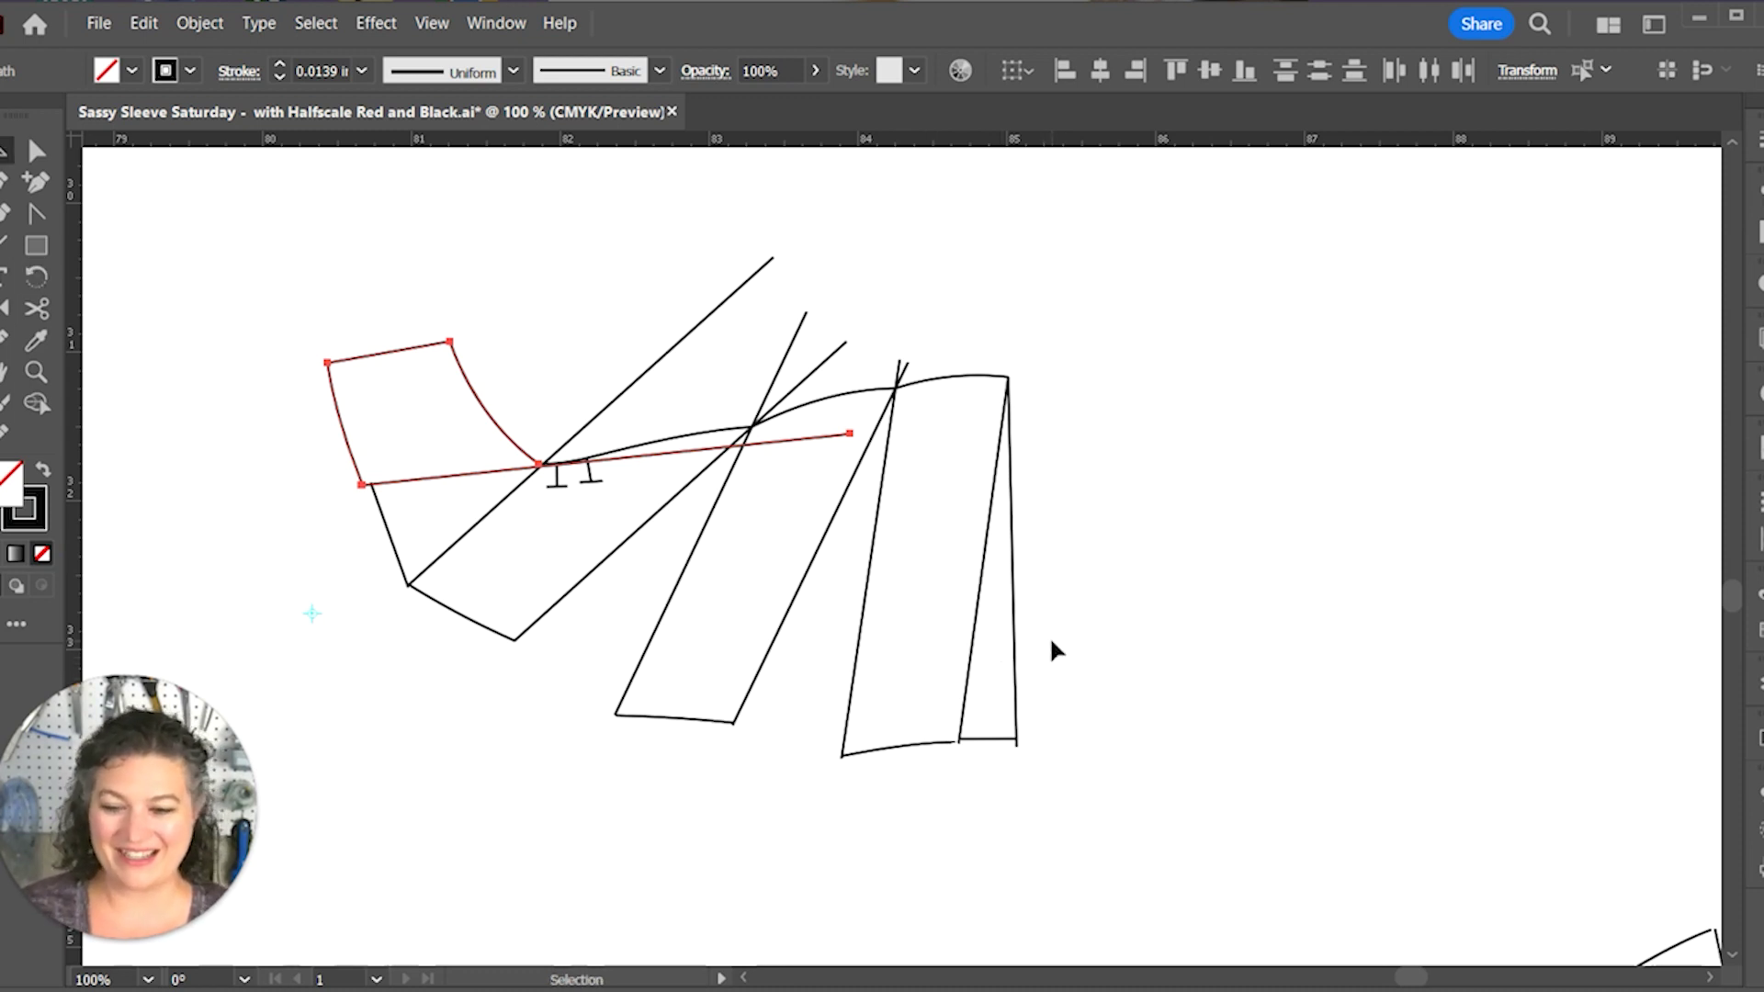
pyautogui.click(1090, 614)
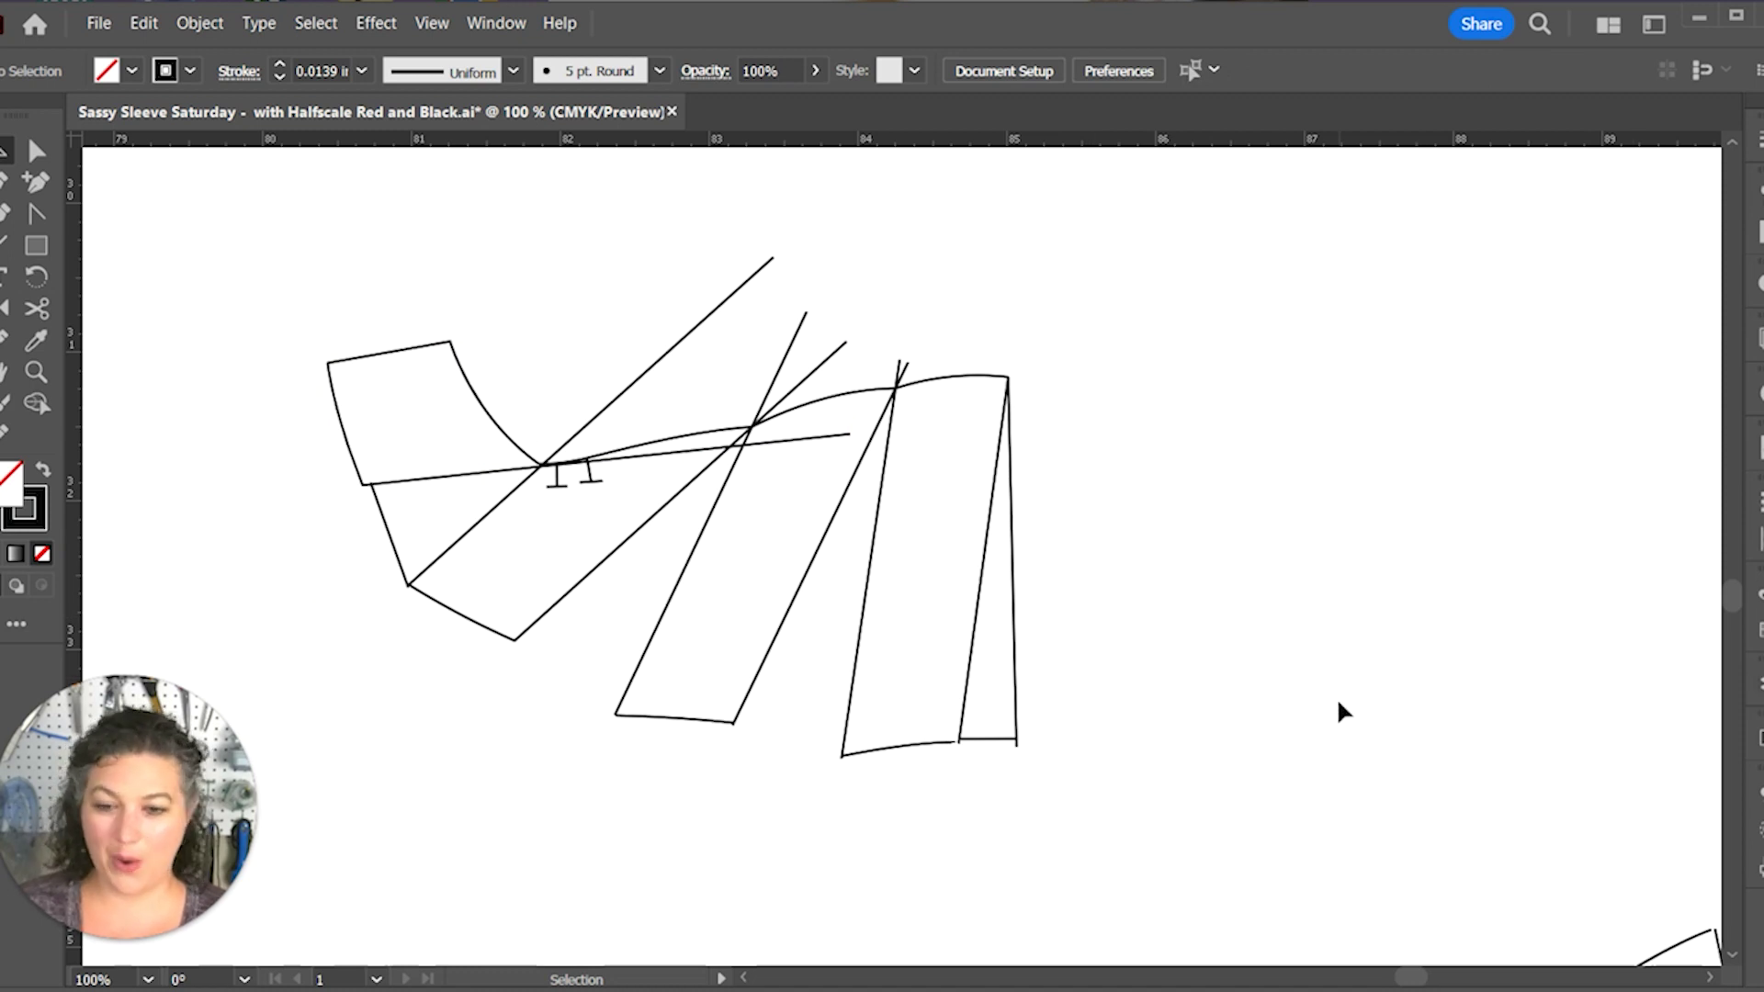
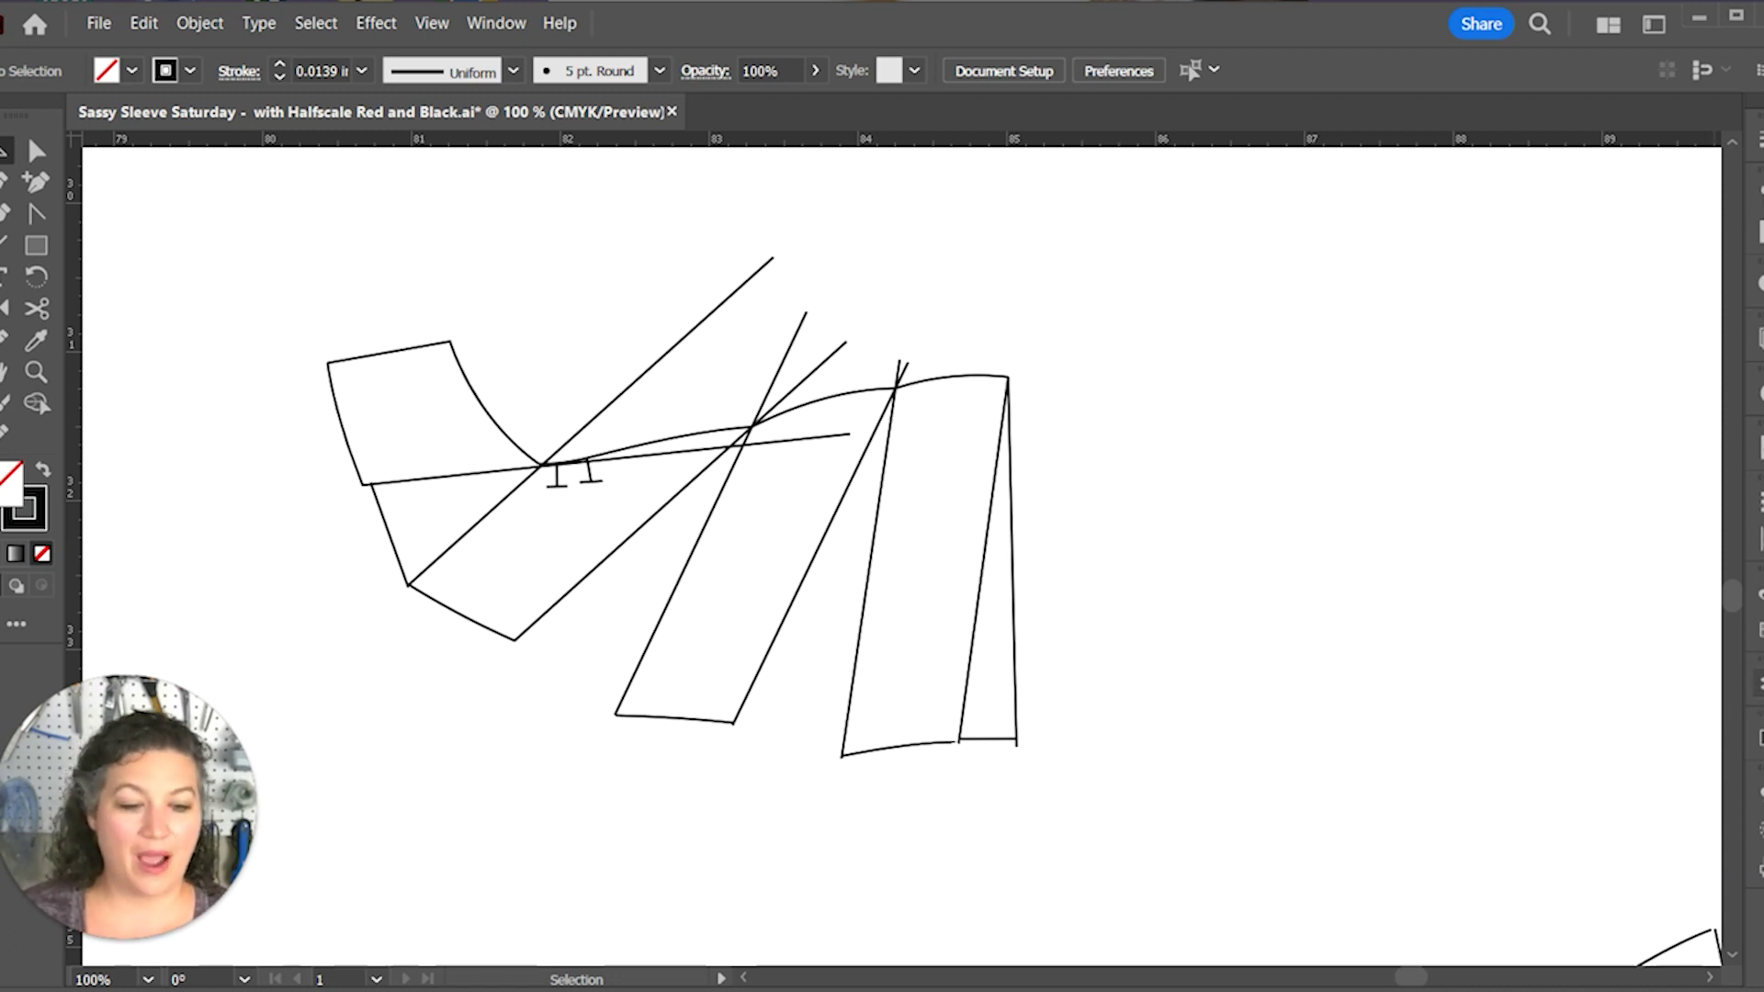
# Step: Show the document's layers and make the "SSS - 1" layer active
pyautogui.click(1758, 683)
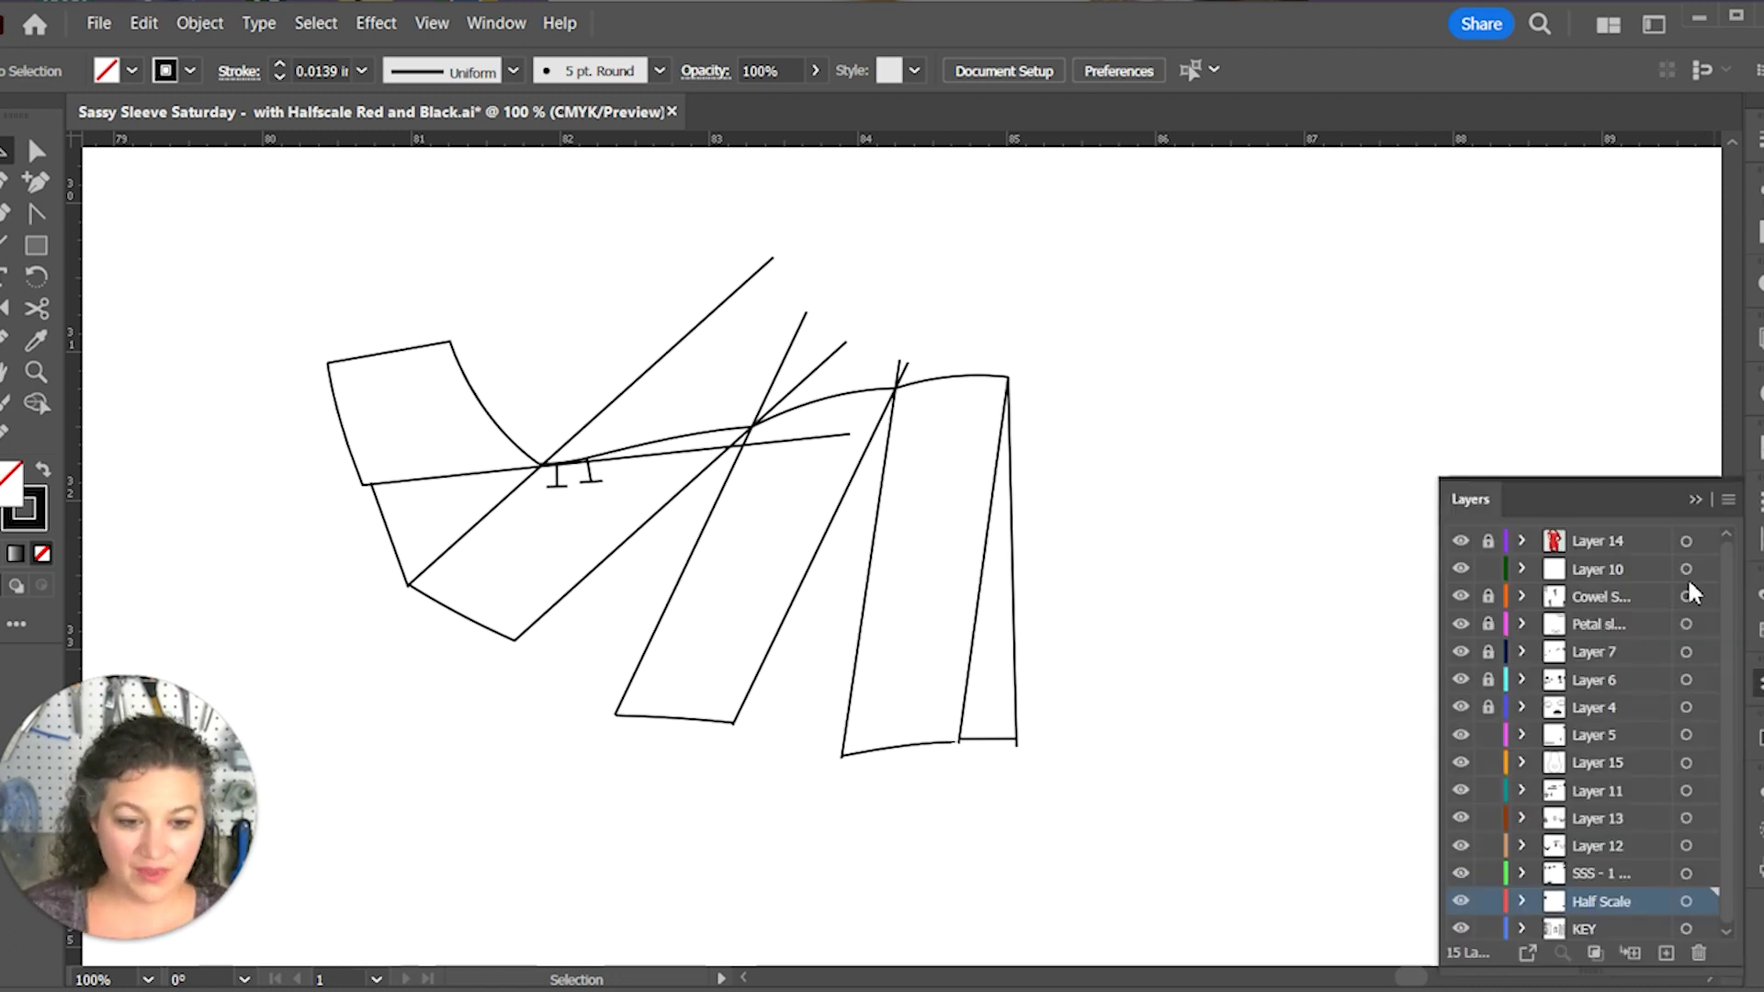
pyautogui.click(1619, 871)
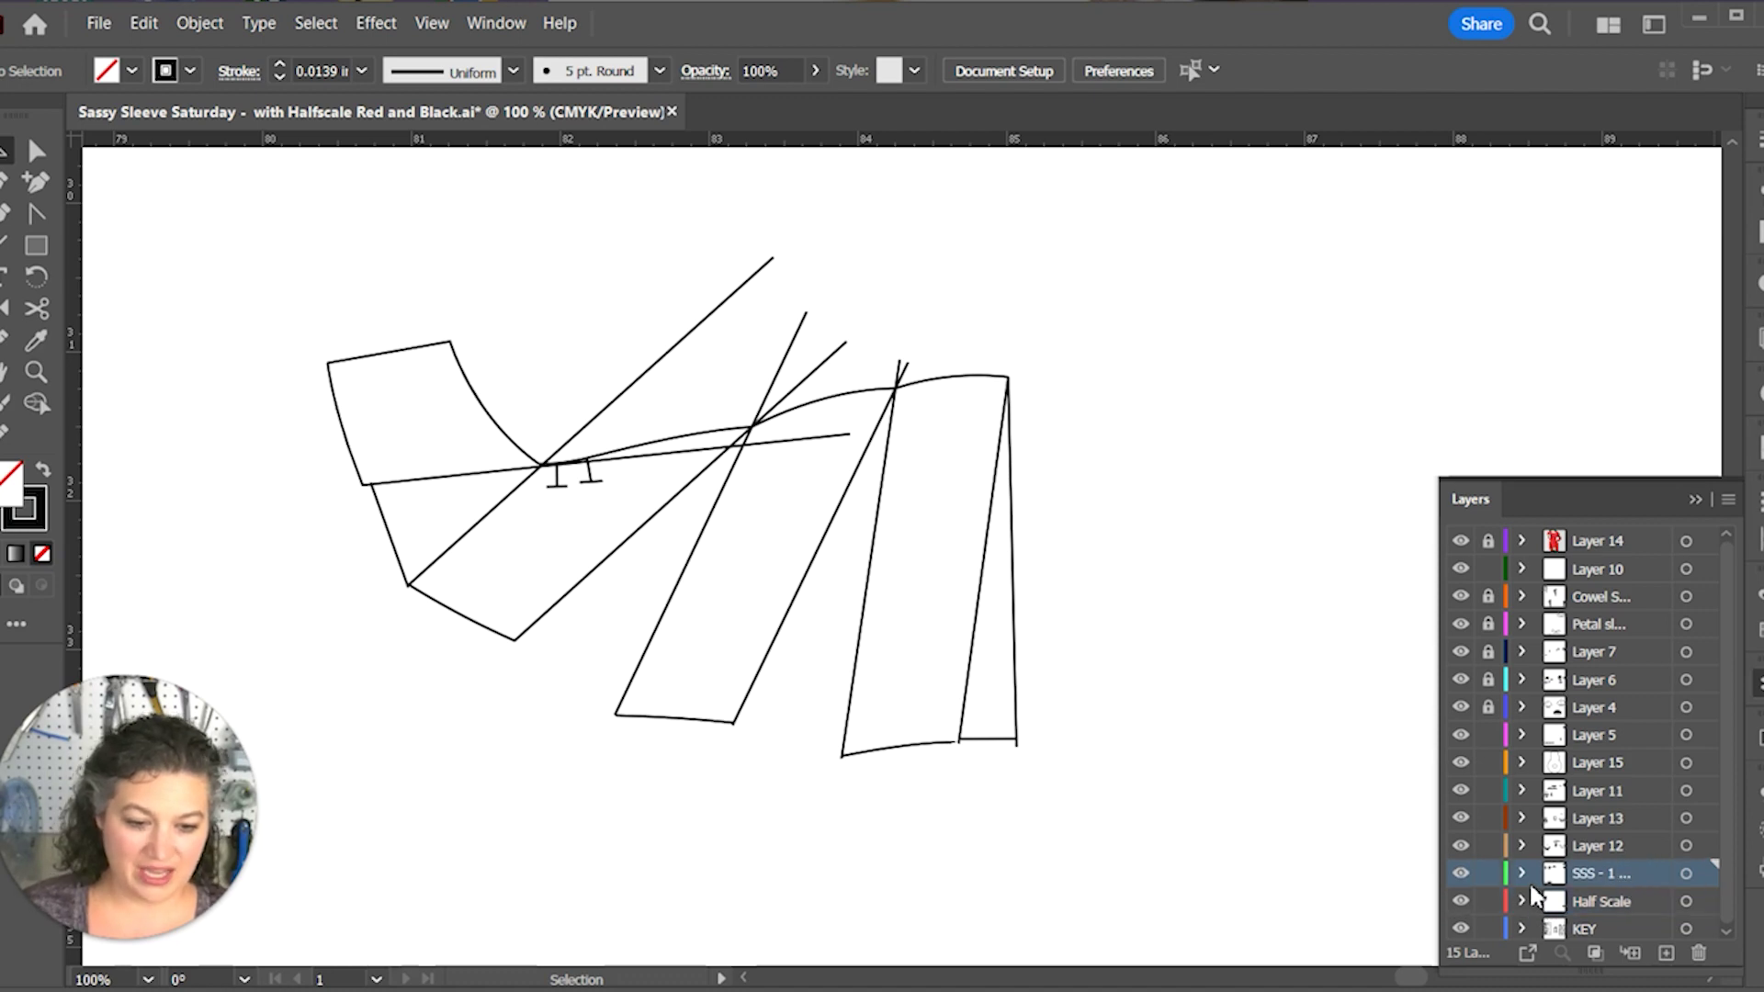
# Step: Lock the Half Scale layer and hide the layer list
pyautogui.click(1488, 901)
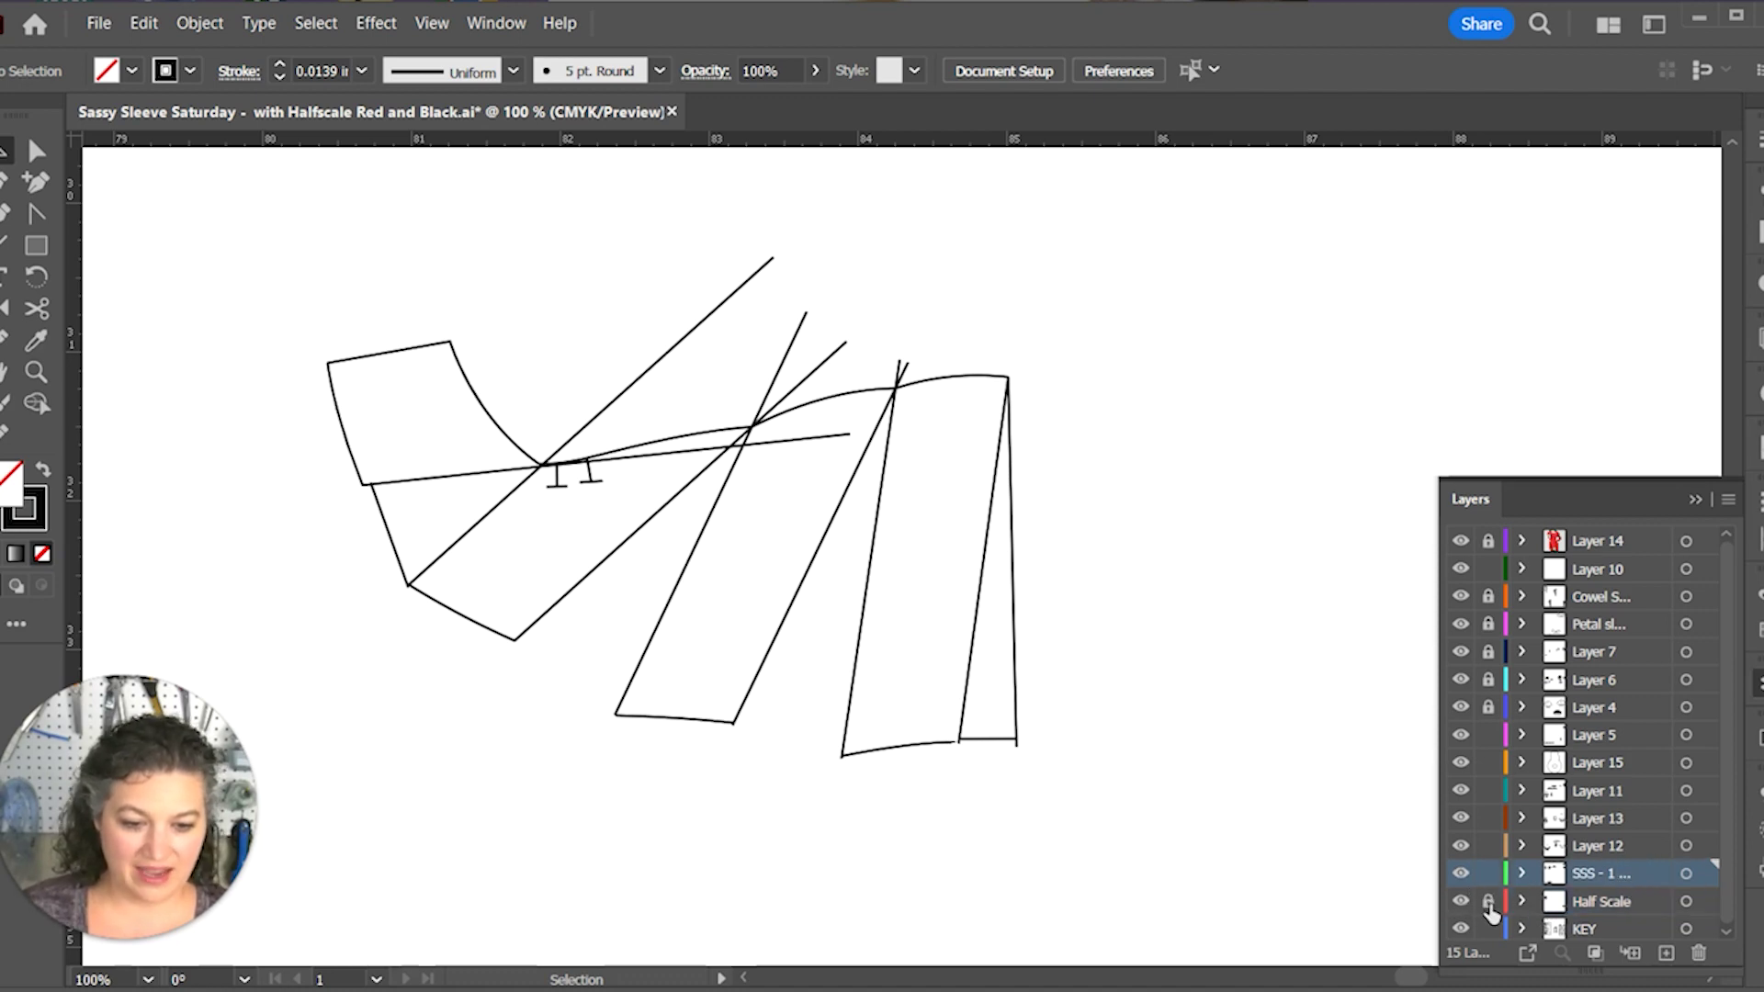
pyautogui.click(1697, 501)
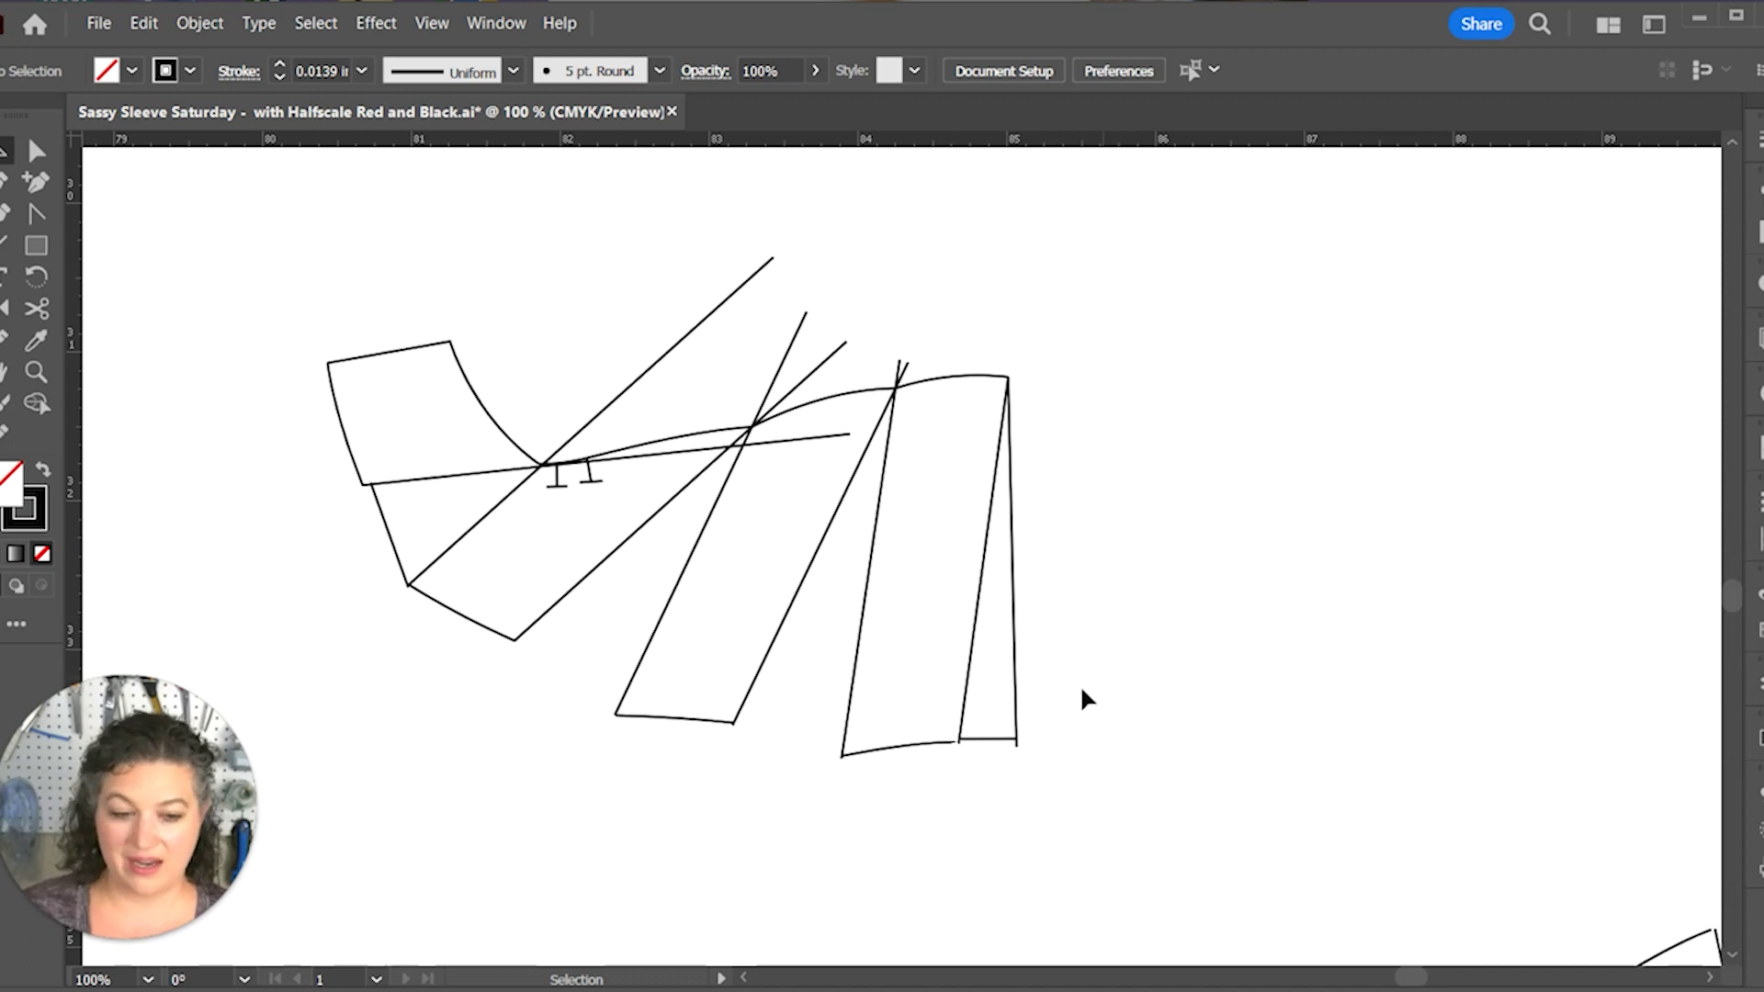
# Step: With the Pen tool, trace the spread section's hem as a curve from the underarm corner through the middle panel's corner to the centre line
pyautogui.press('p')
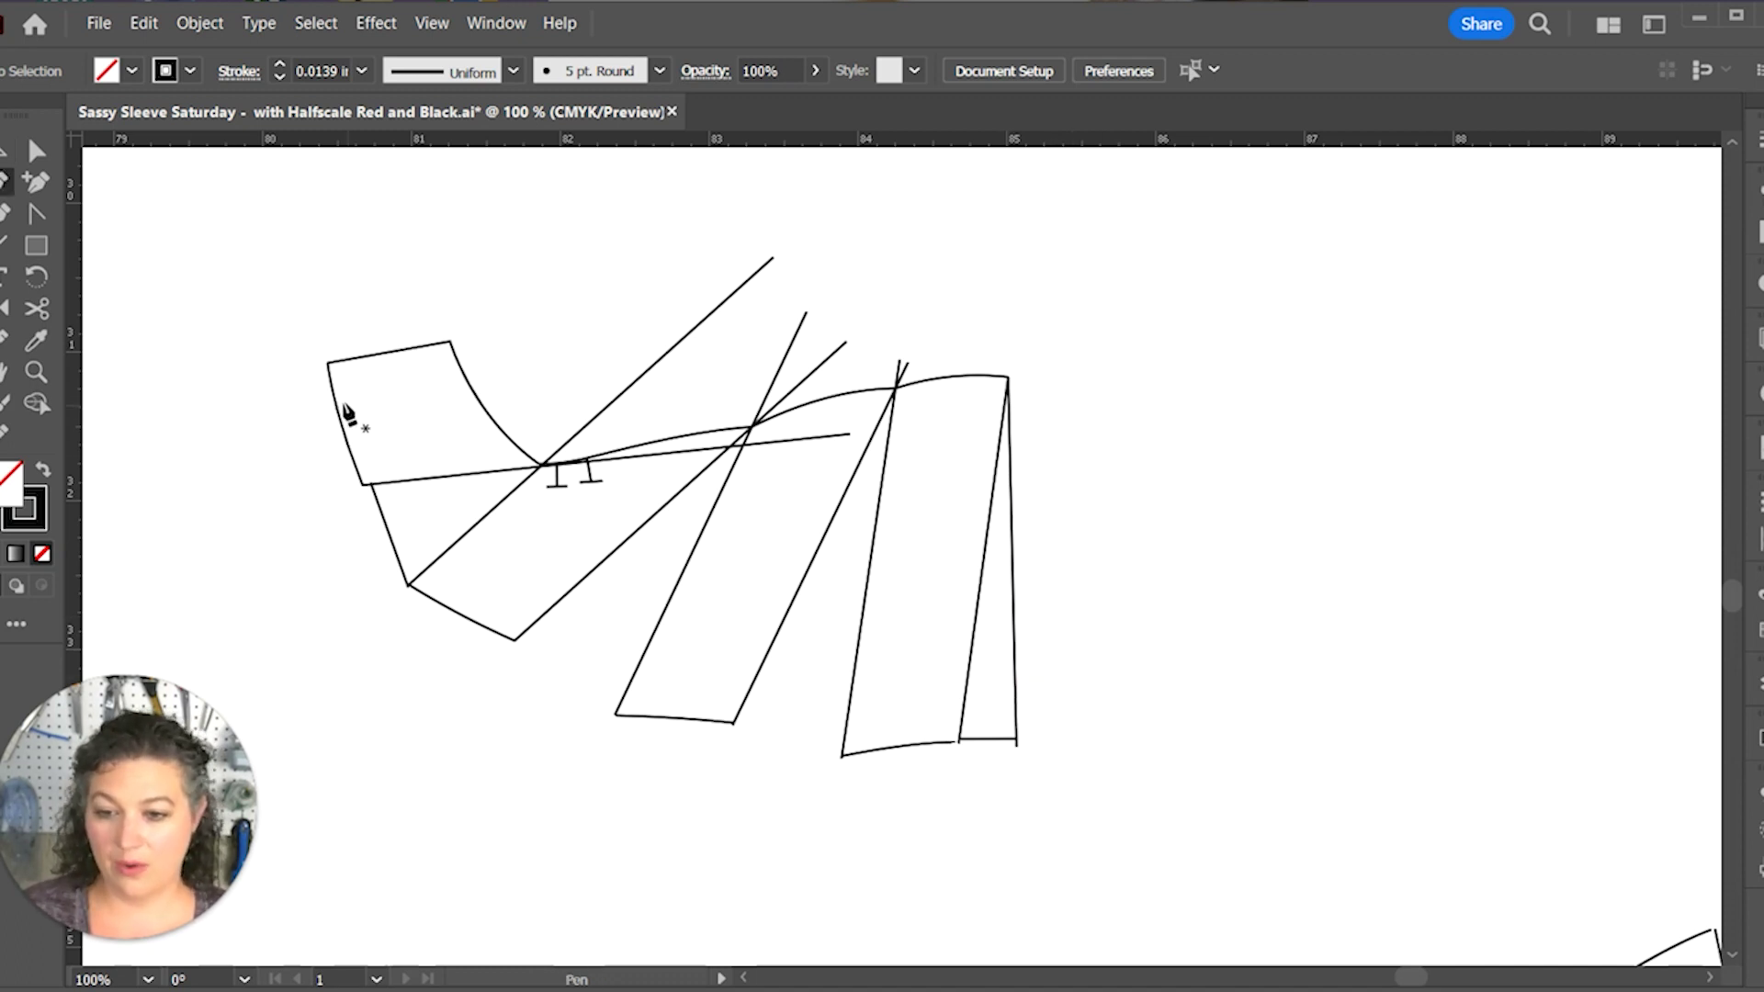
pyautogui.click(327, 364)
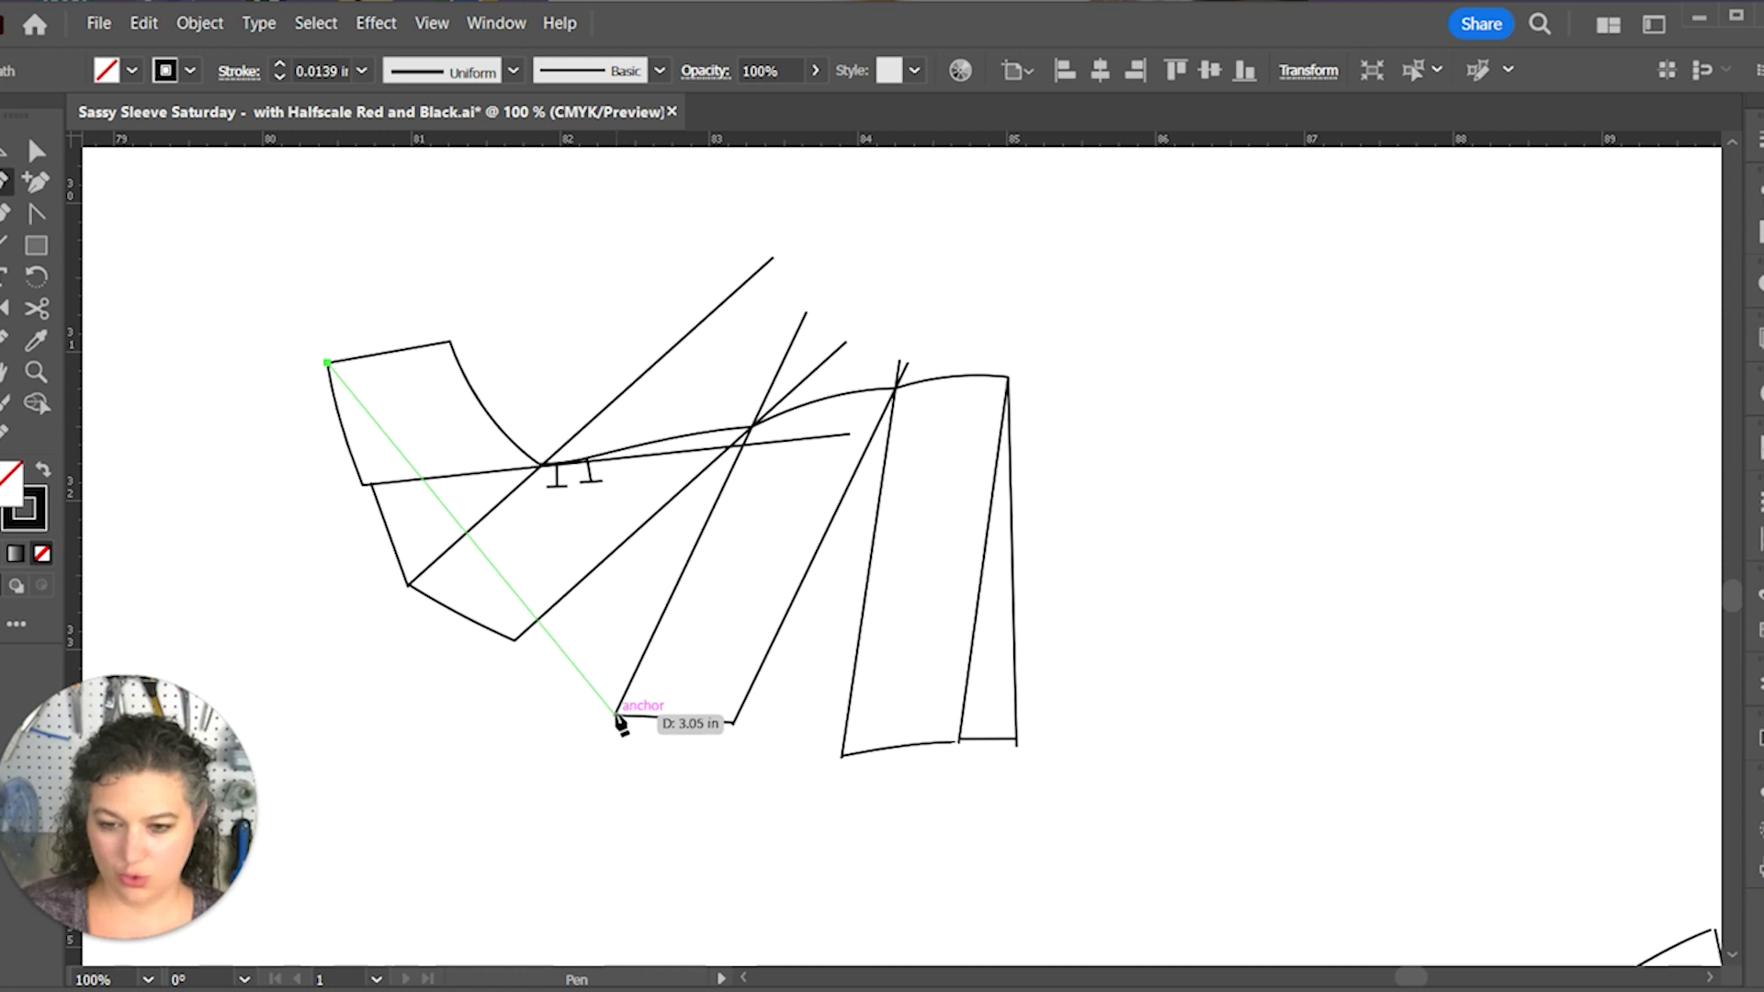
pyautogui.moveTo(616, 716); pyautogui.dragTo(896, 818)
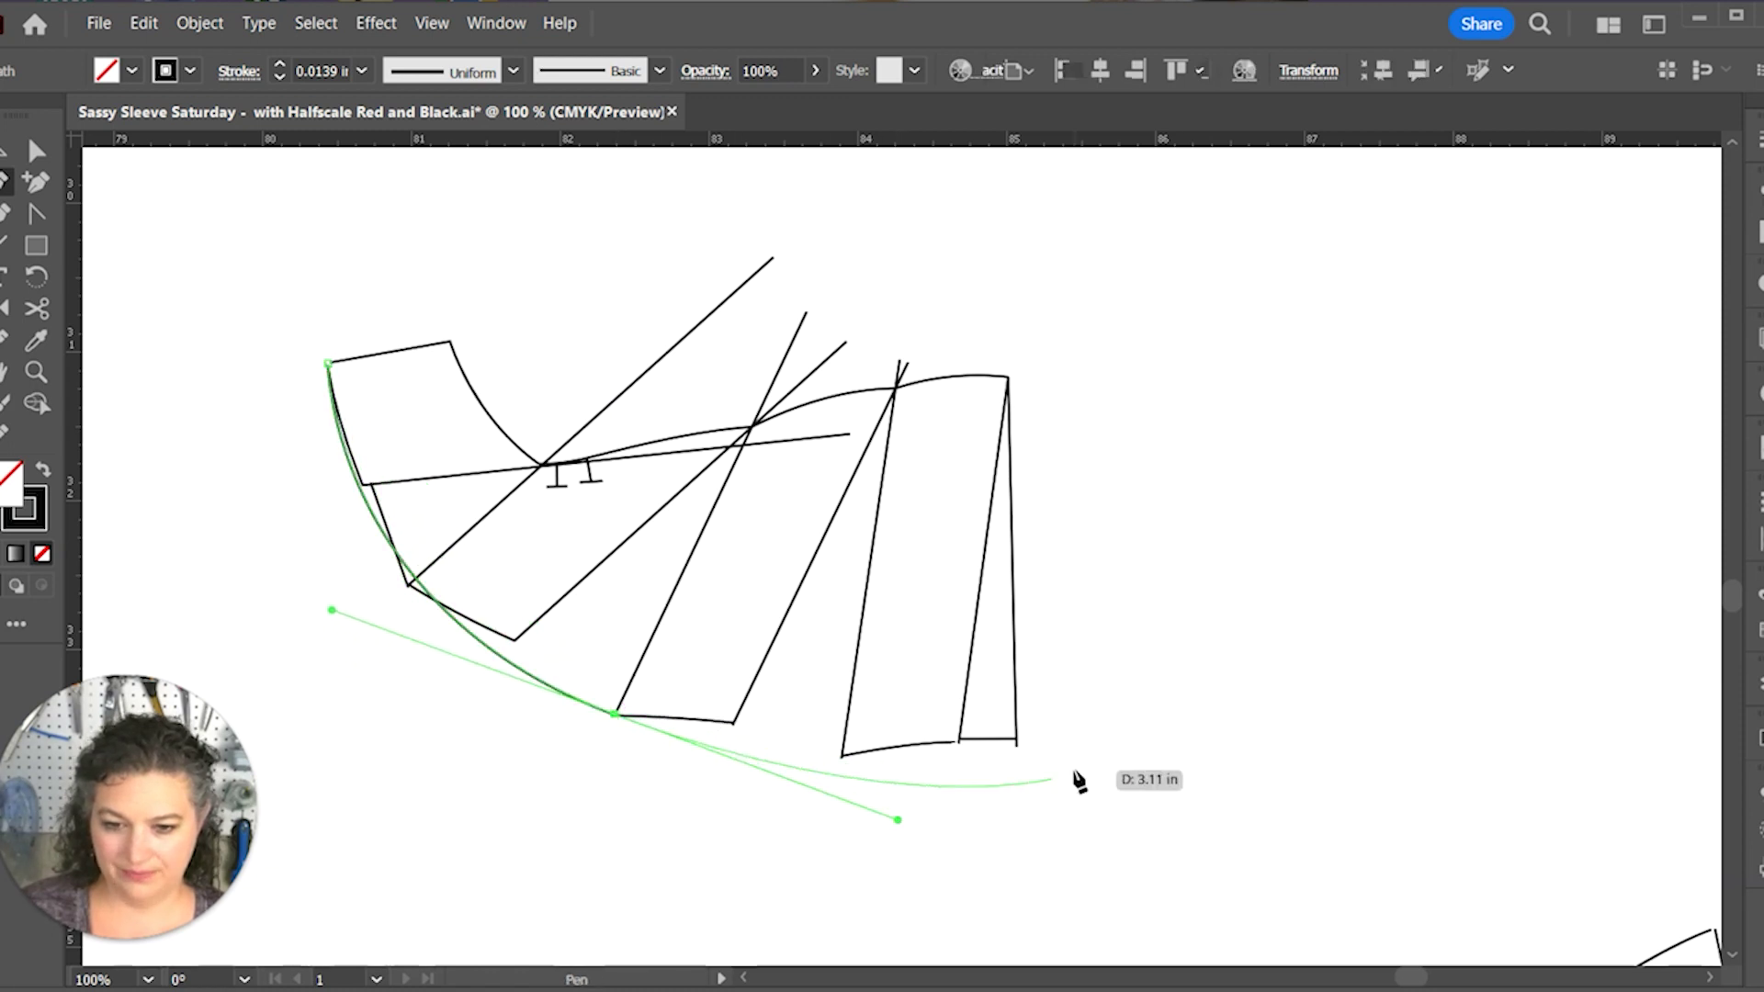
pyautogui.click(1016, 739)
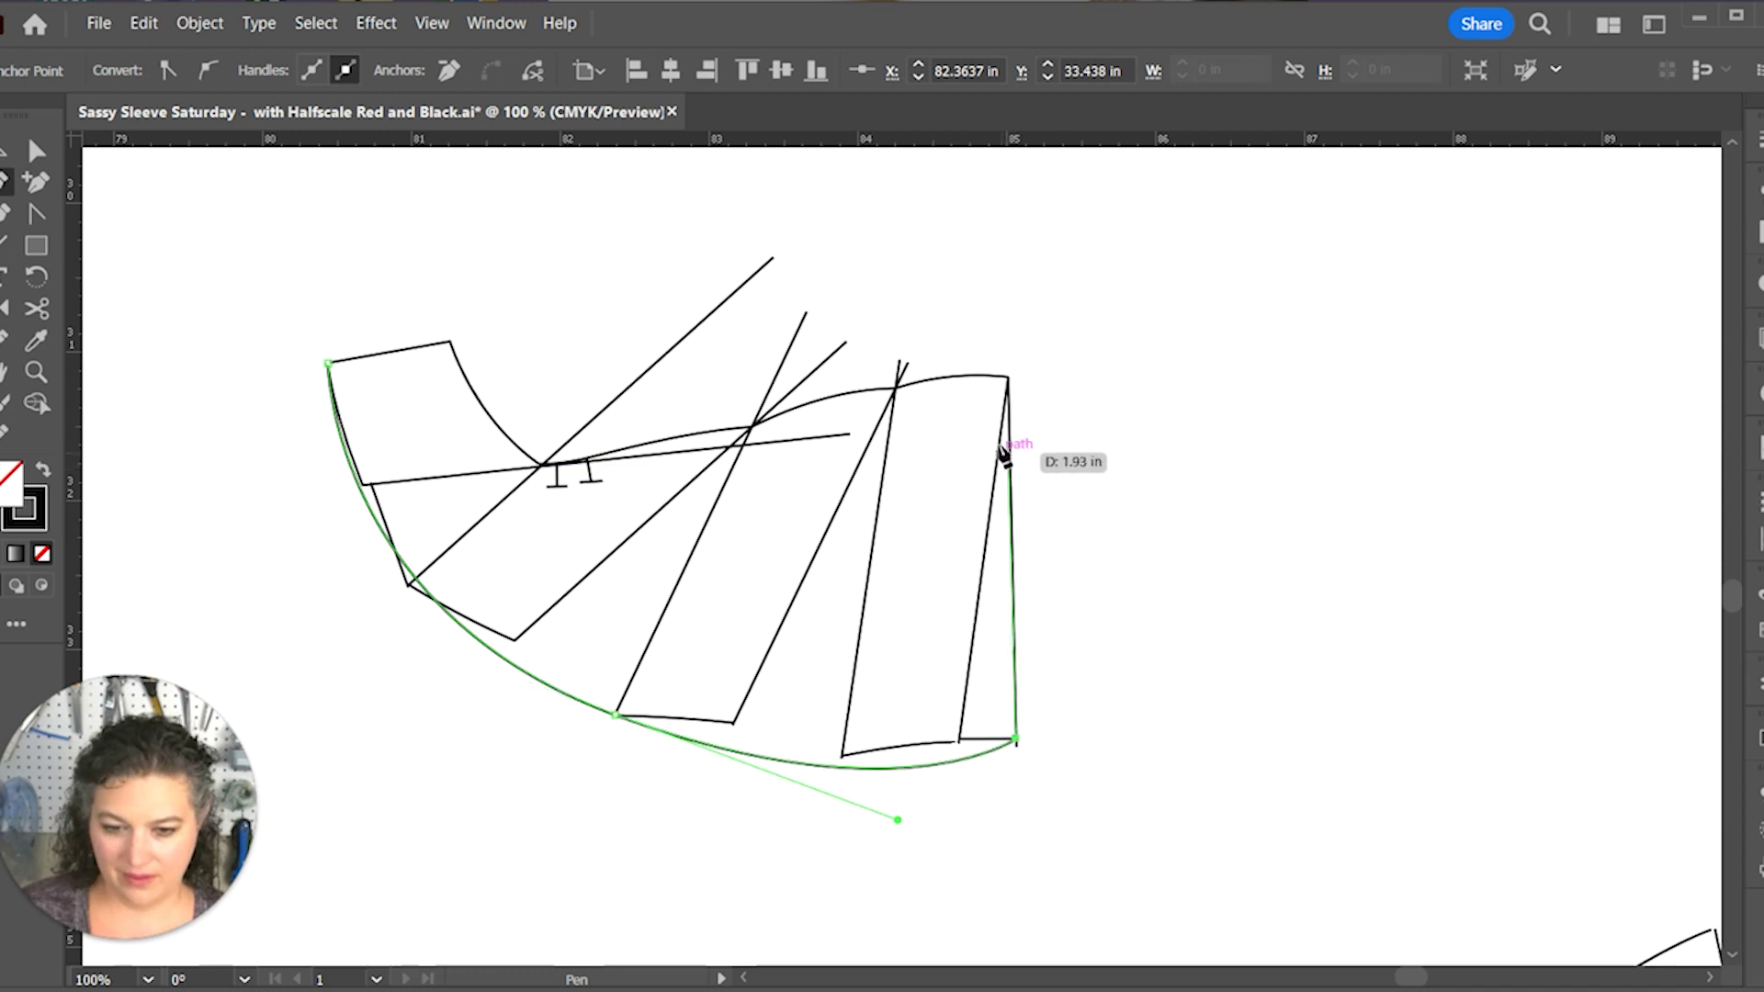
# Step: Continue the outline up the centre line, along the cap curve to the underarm edge, and close it at the starting hem corner
pyautogui.click(1012, 375)
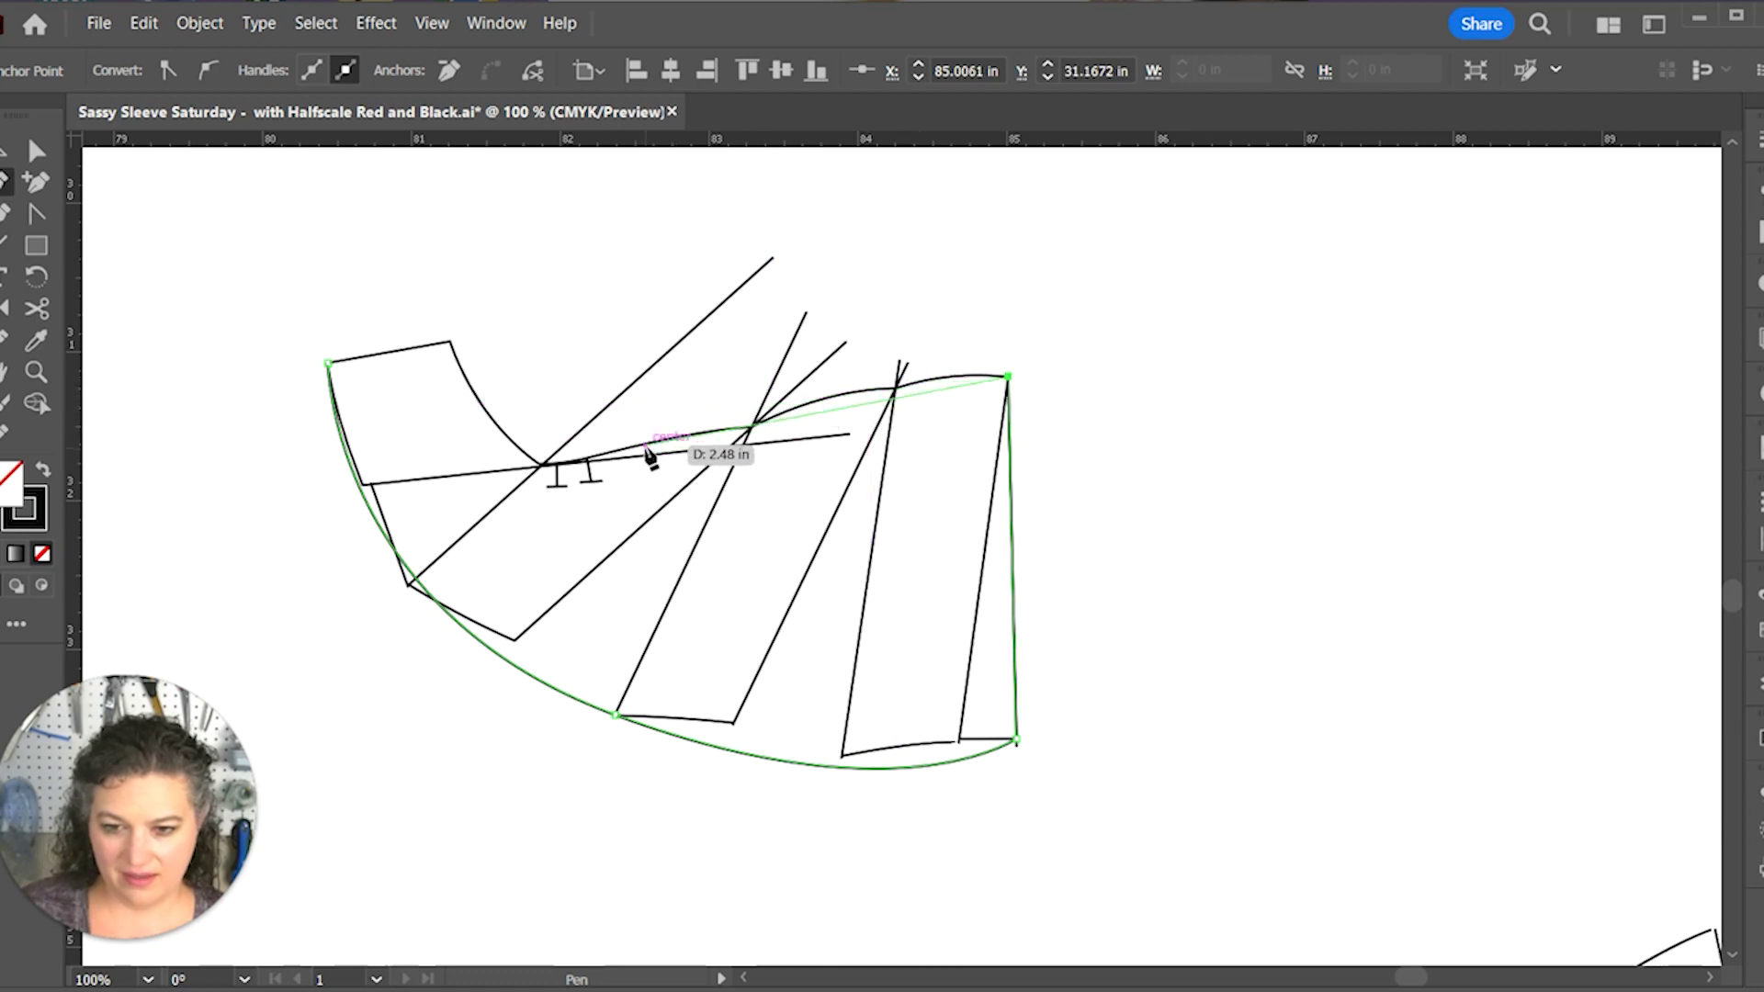
pyautogui.moveTo(647, 444); pyautogui.dragTo(445, 528)
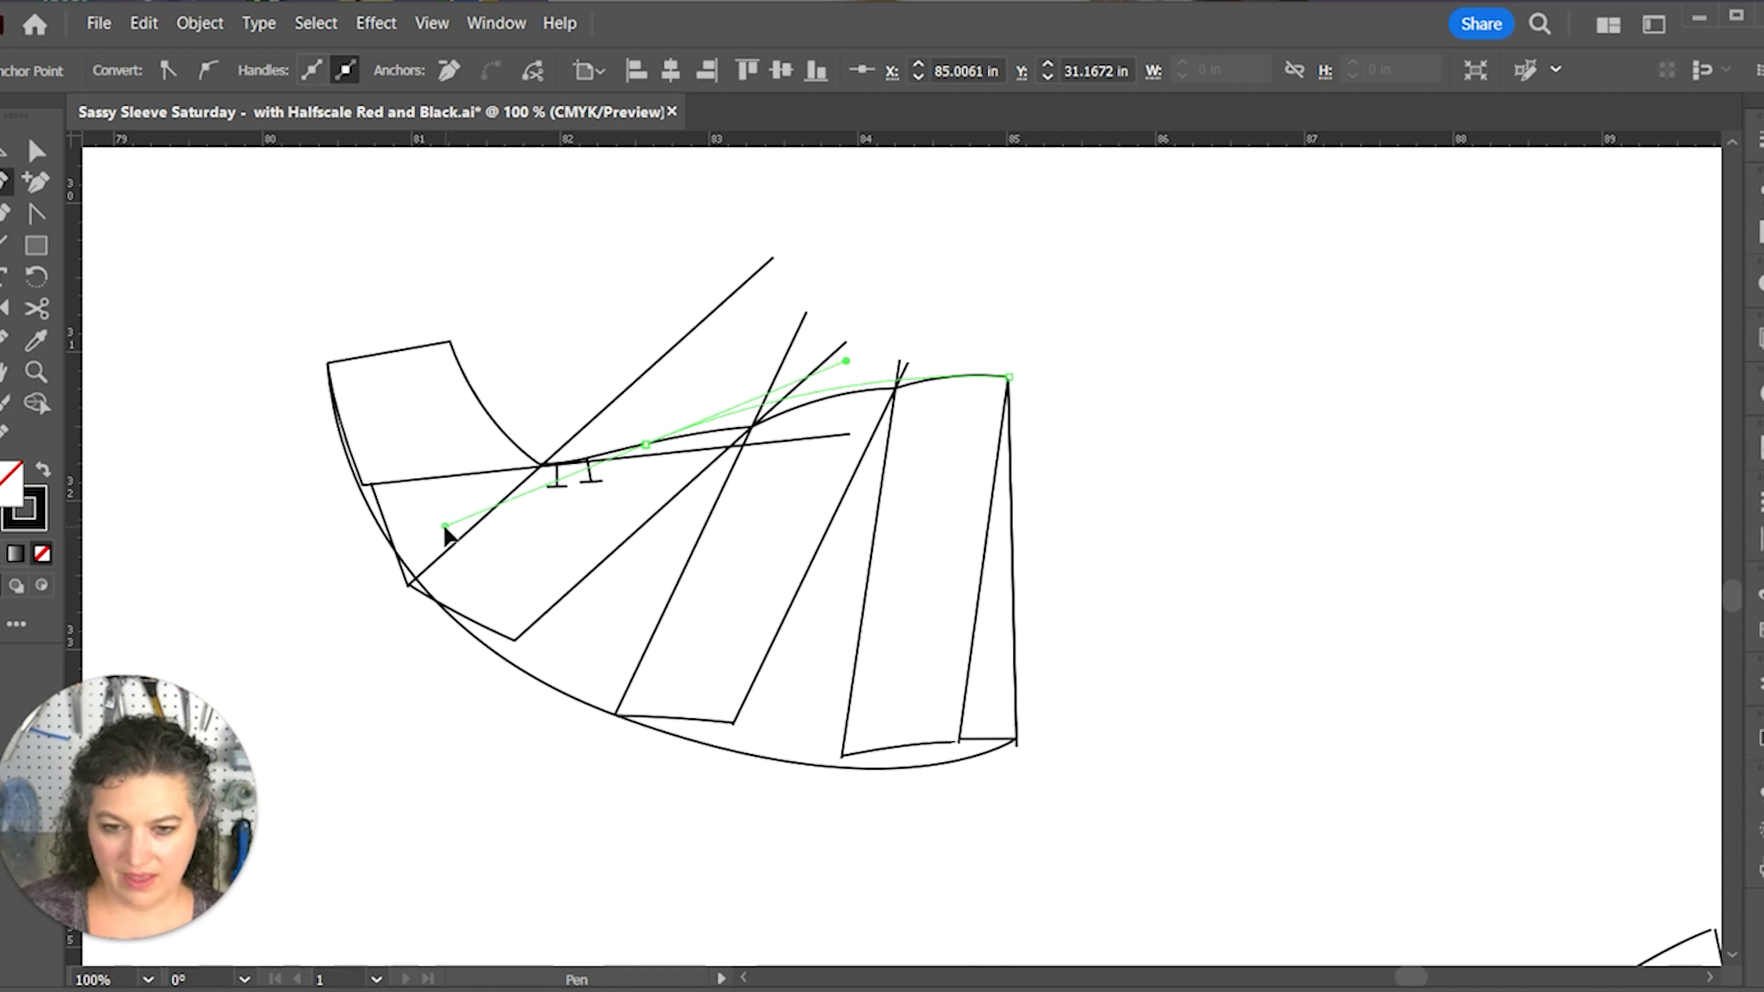
pyautogui.click(542, 467)
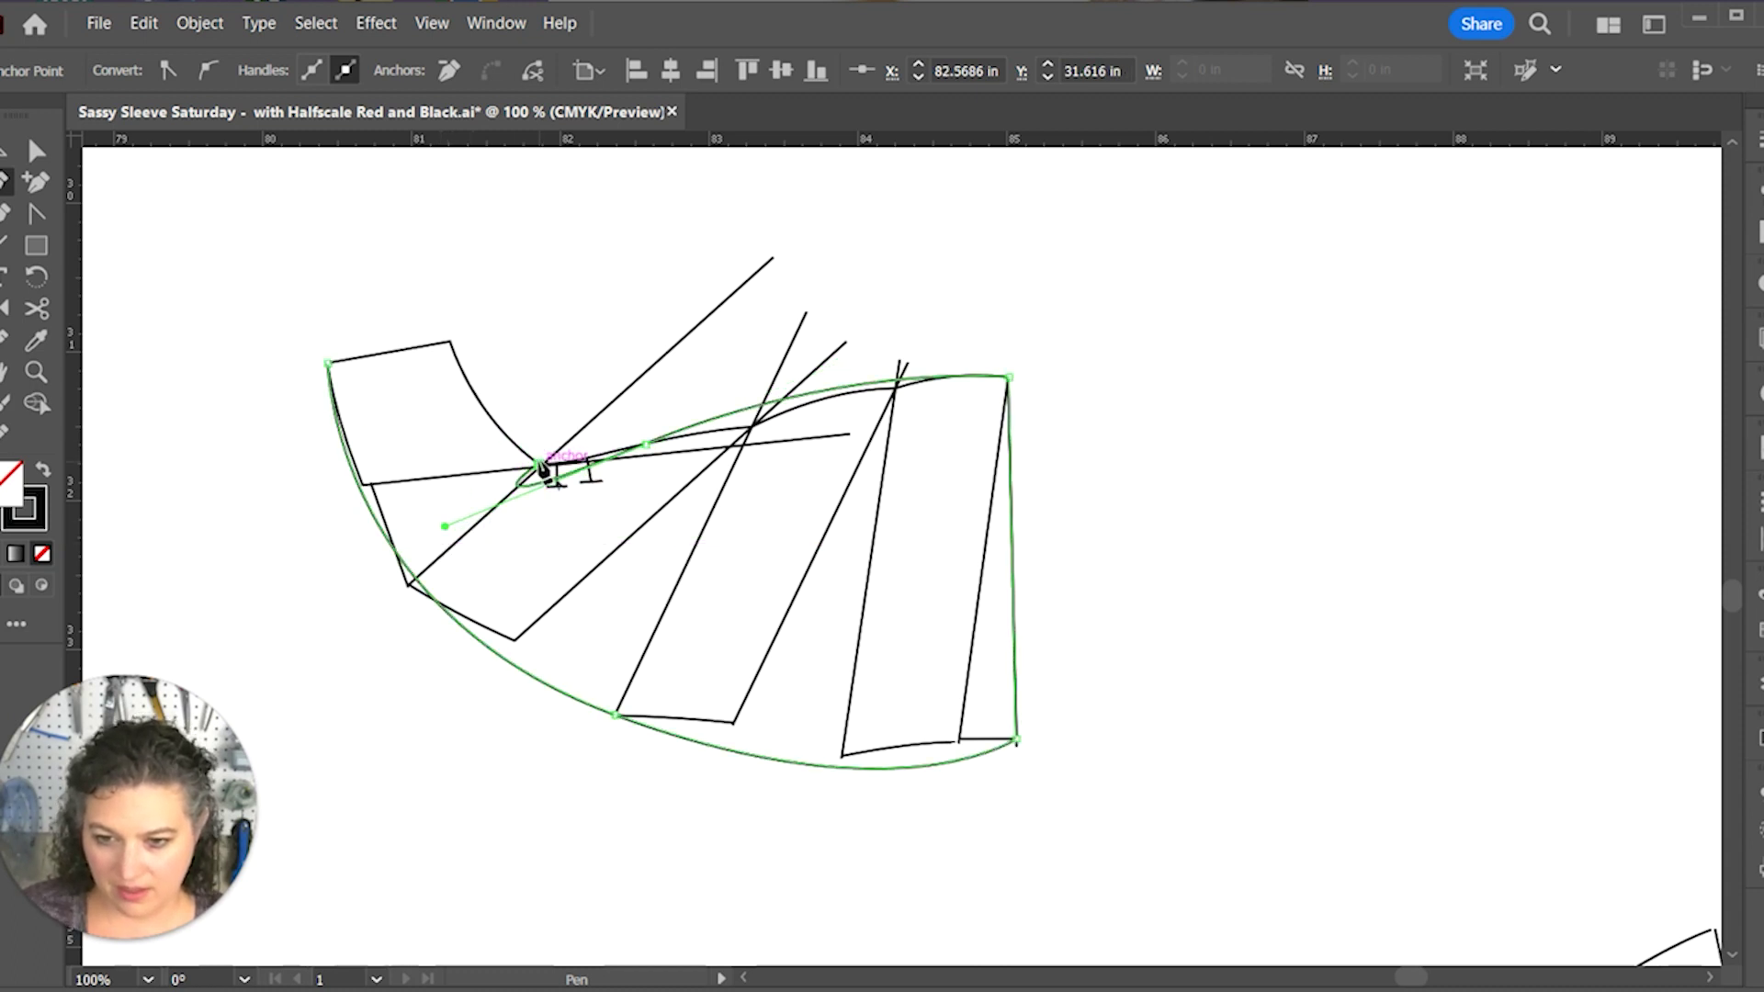
pyautogui.moveTo(450, 343); pyautogui.dragTo(429, 262)
pyautogui.click(451, 345)
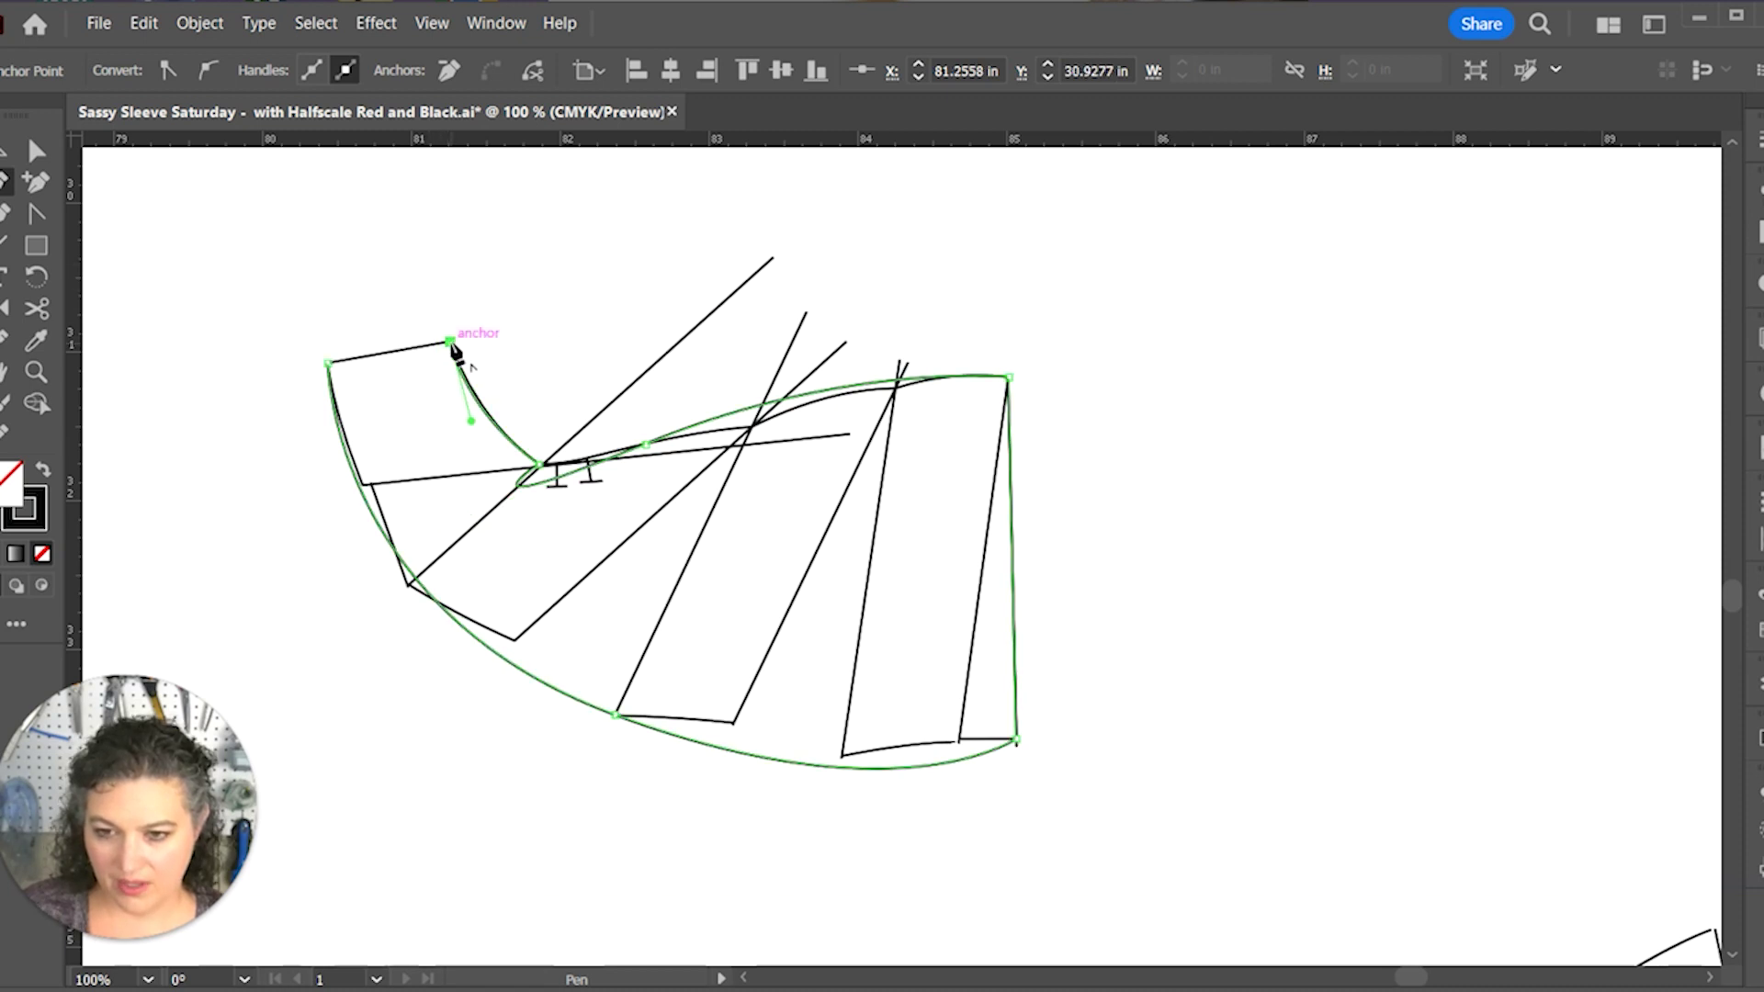
pyautogui.click(329, 365)
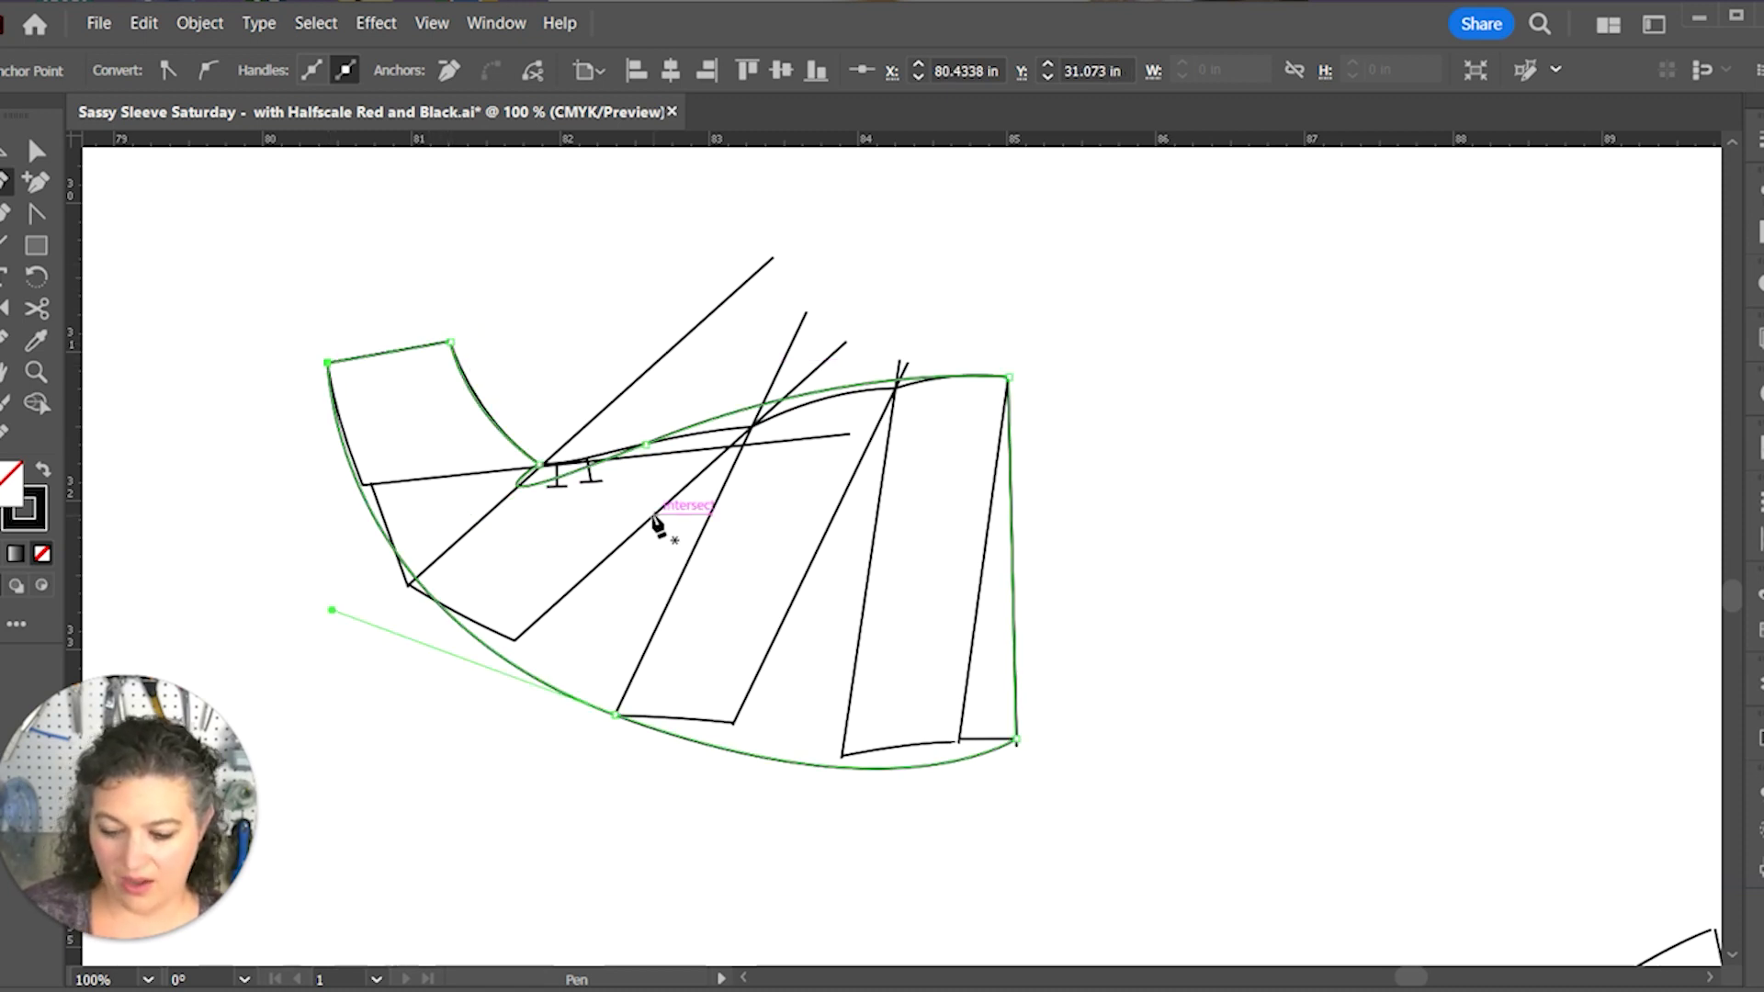
# Step: Adjust the direction handles of the cap curve's middle anchor so the curve flows smoothly along the spread panels
pyautogui.press('a')
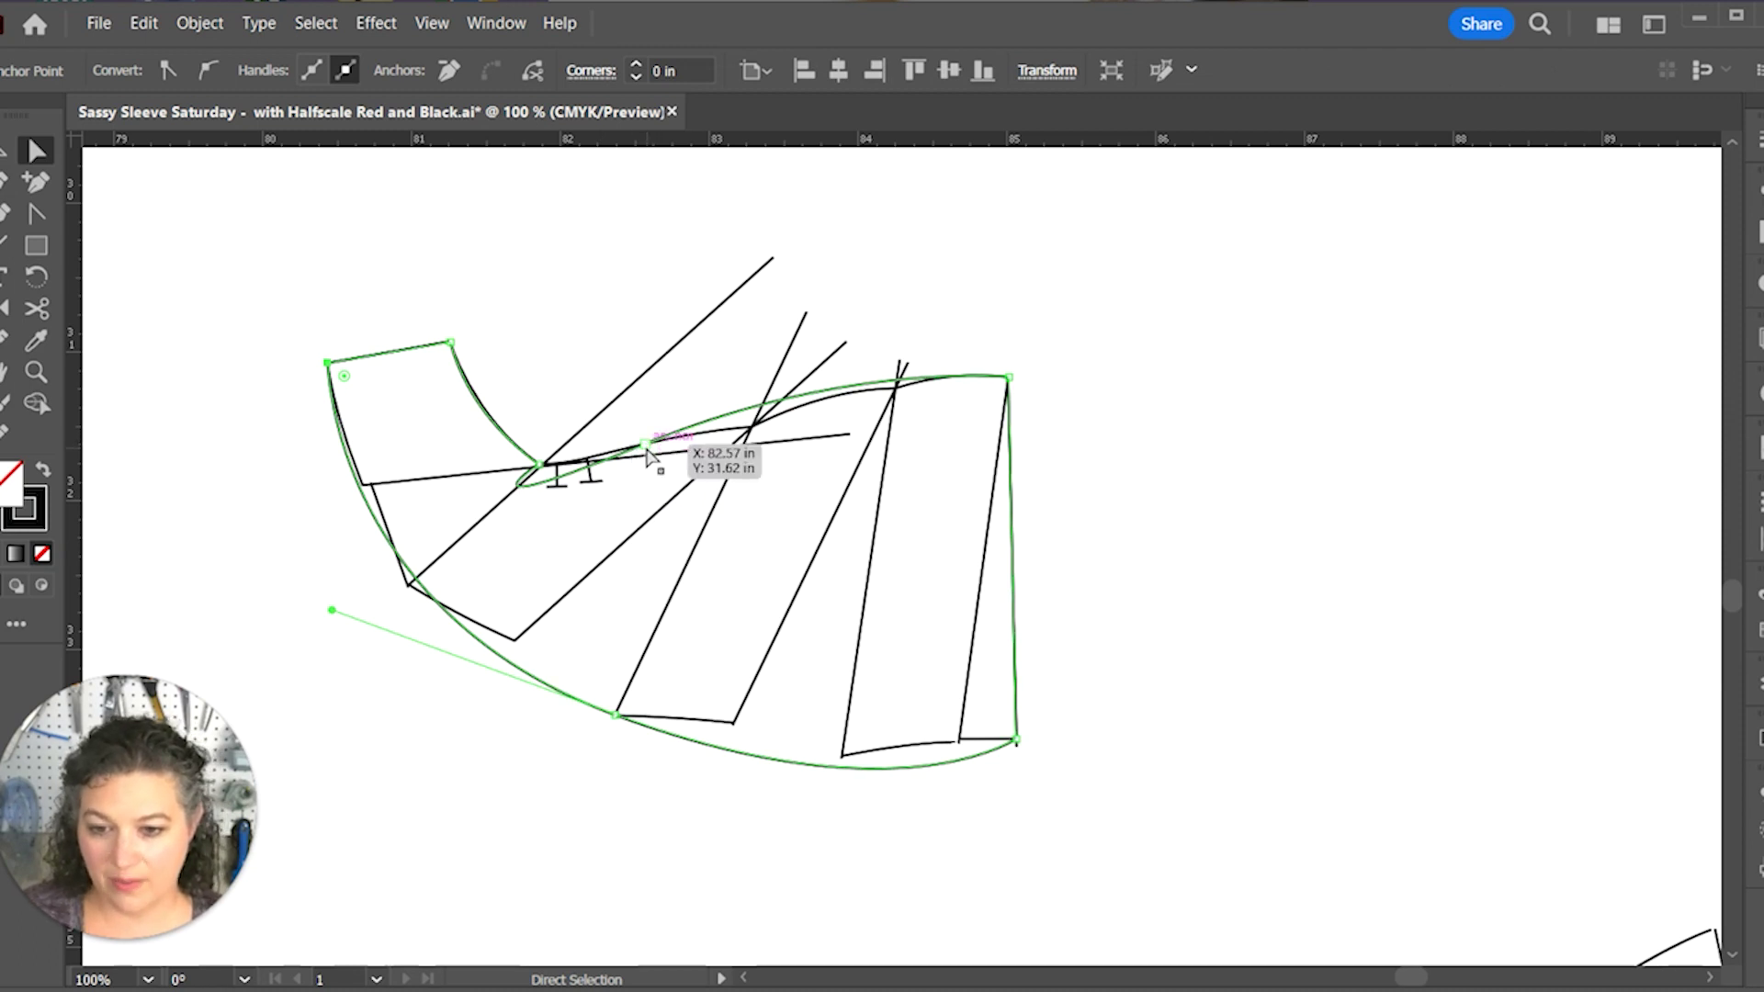
pyautogui.click(647, 447)
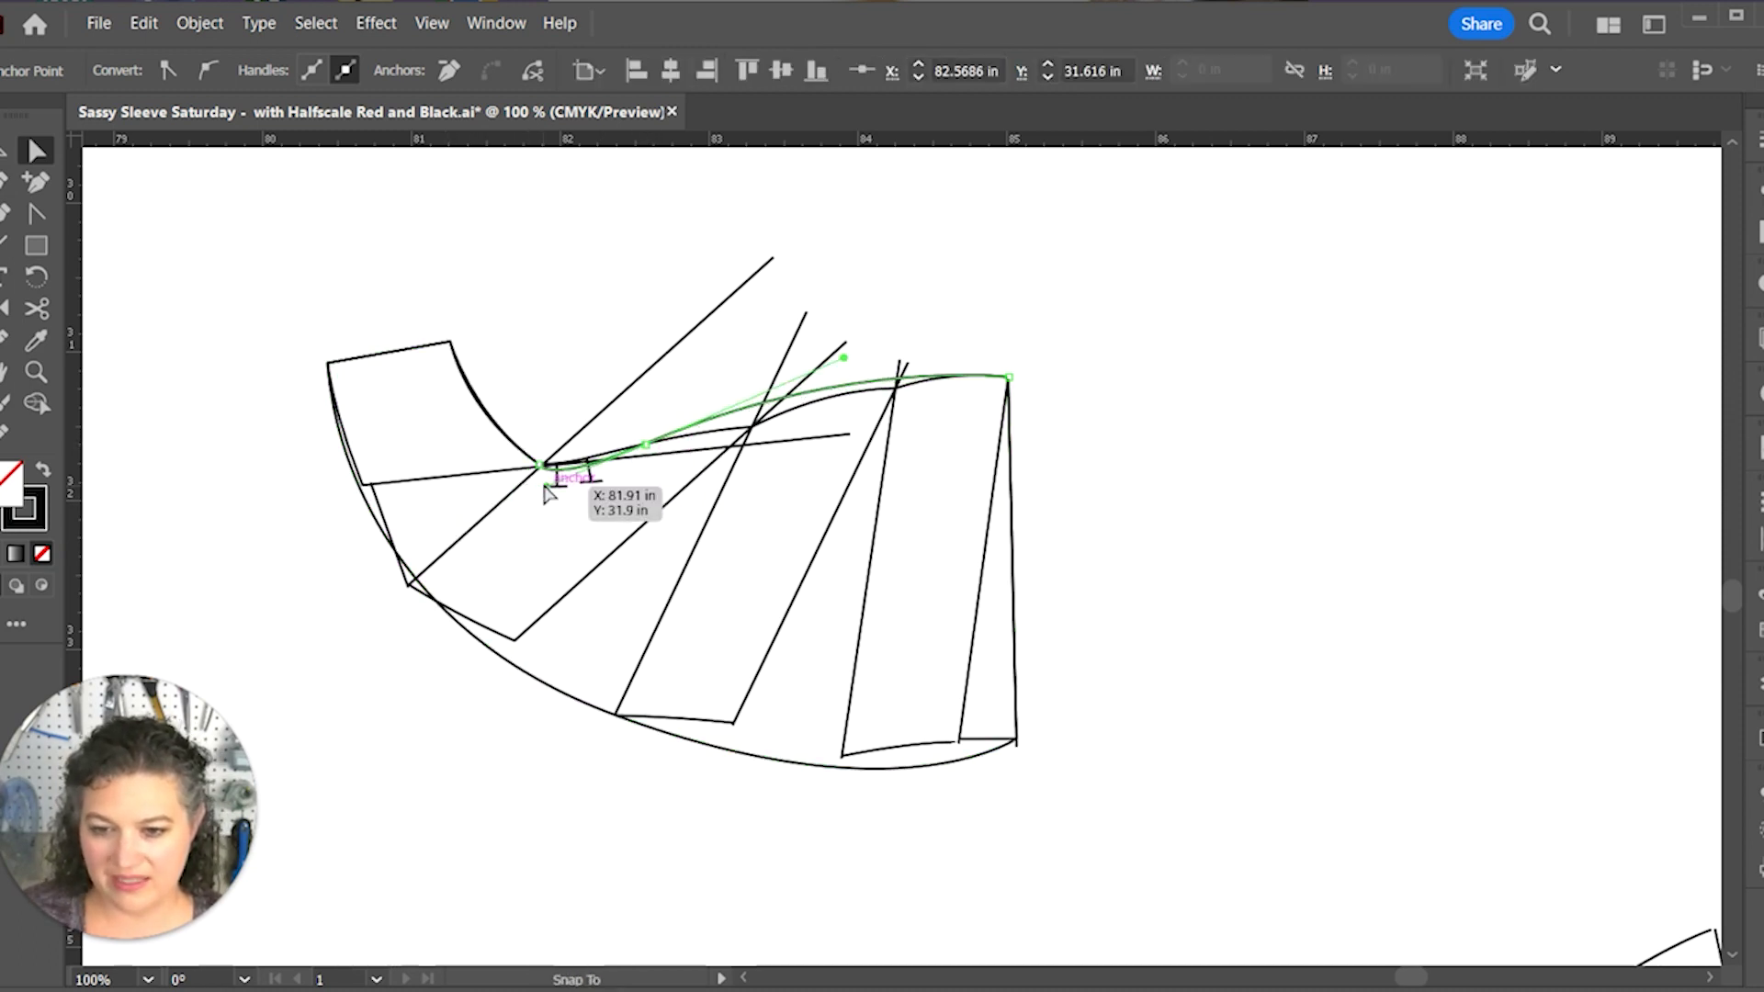
pyautogui.moveTo(549, 493); pyautogui.dragTo(557, 476)
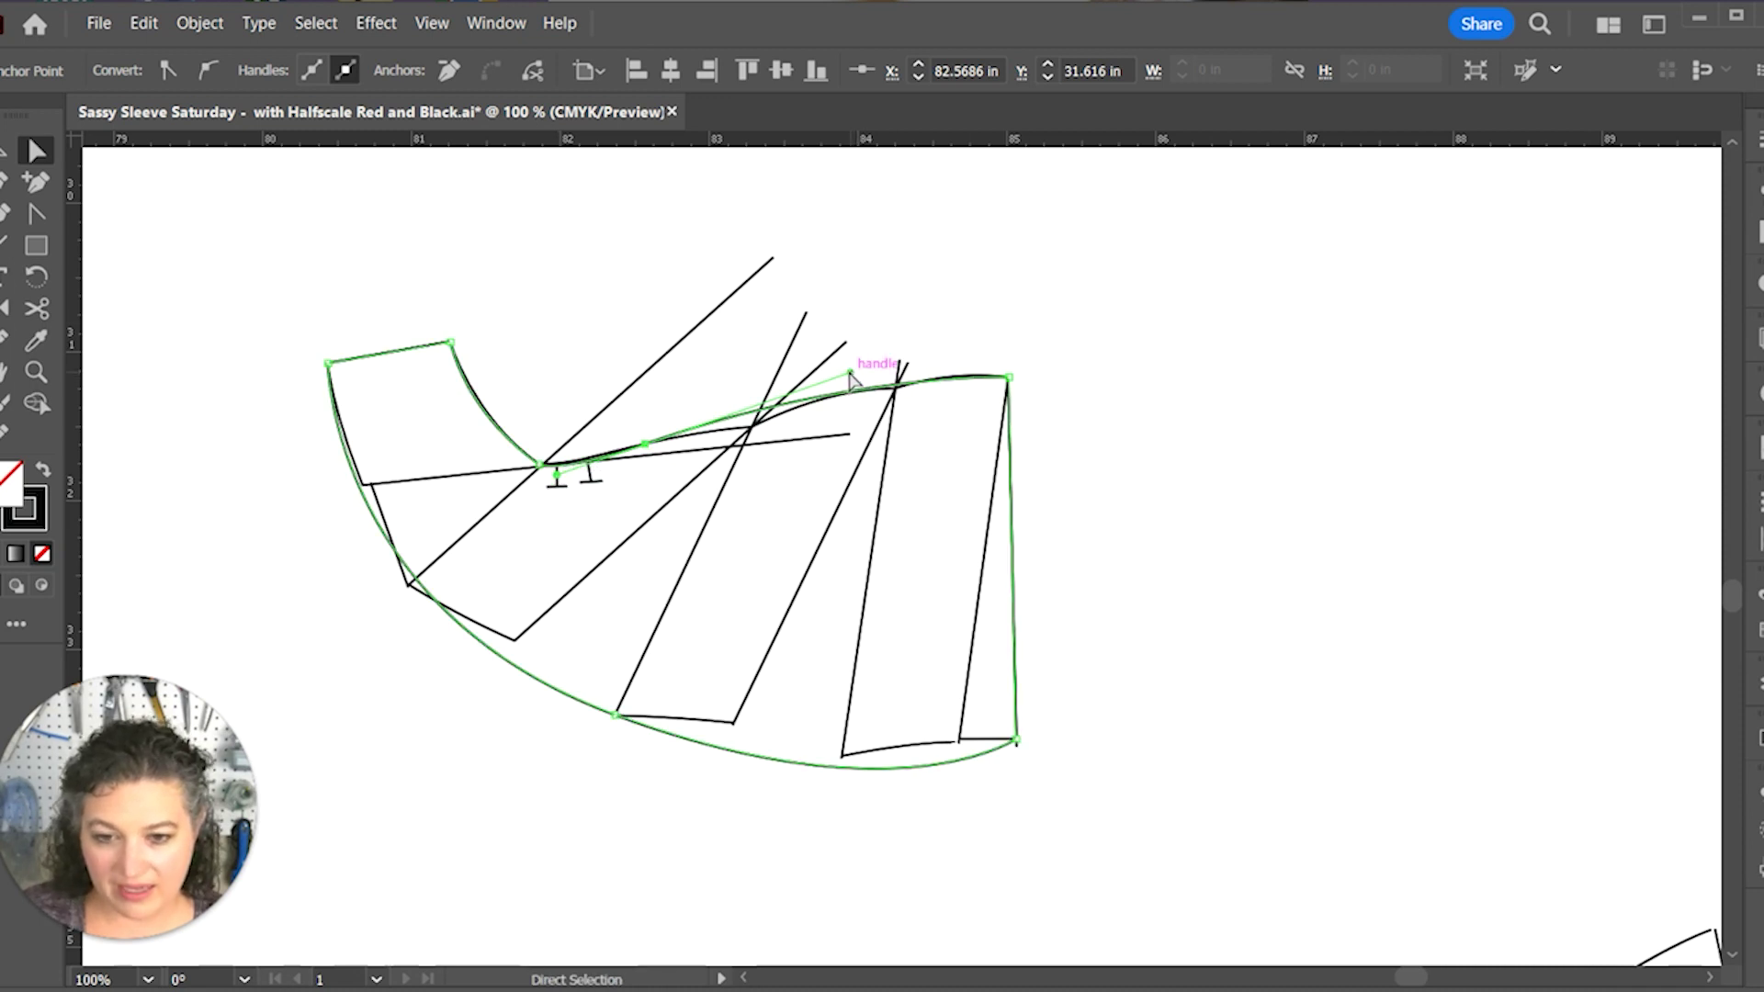
pyautogui.moveTo(852, 375); pyautogui.dragTo(871, 367)
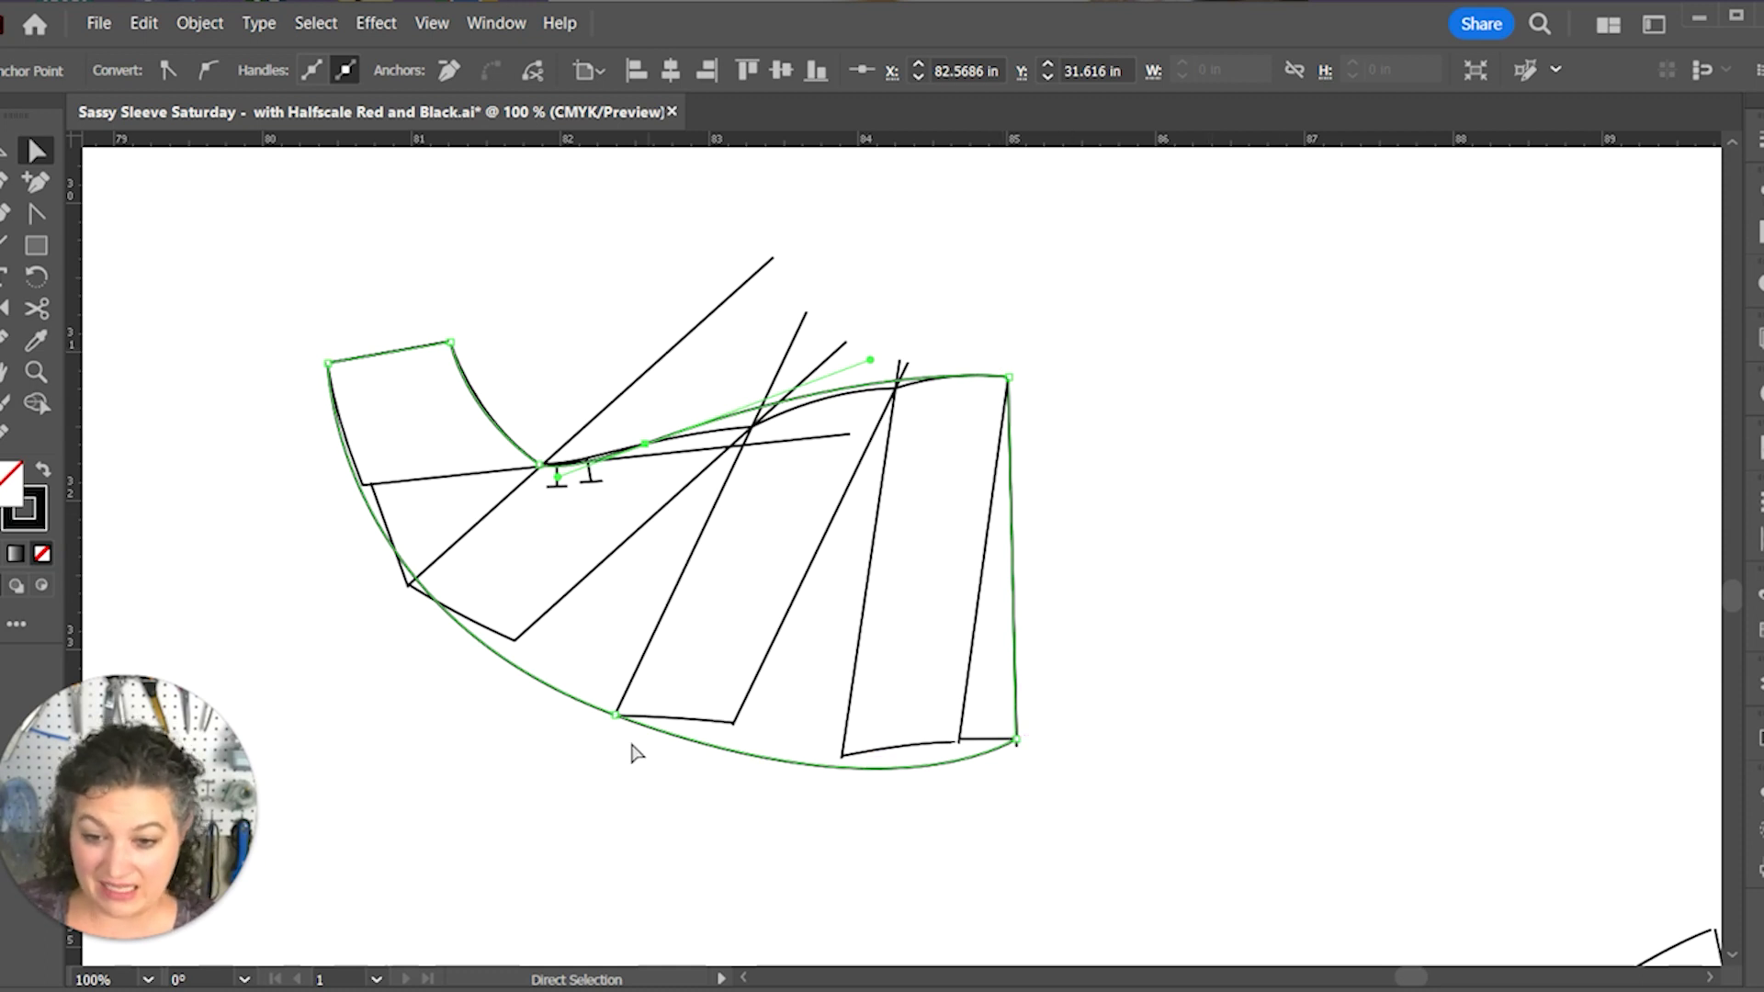
# Step: Adjust both handles of the hem's middle anchor to flatten the curve toward the centre line and balance it toward the underarm, then deselect
pyautogui.click(616, 714)
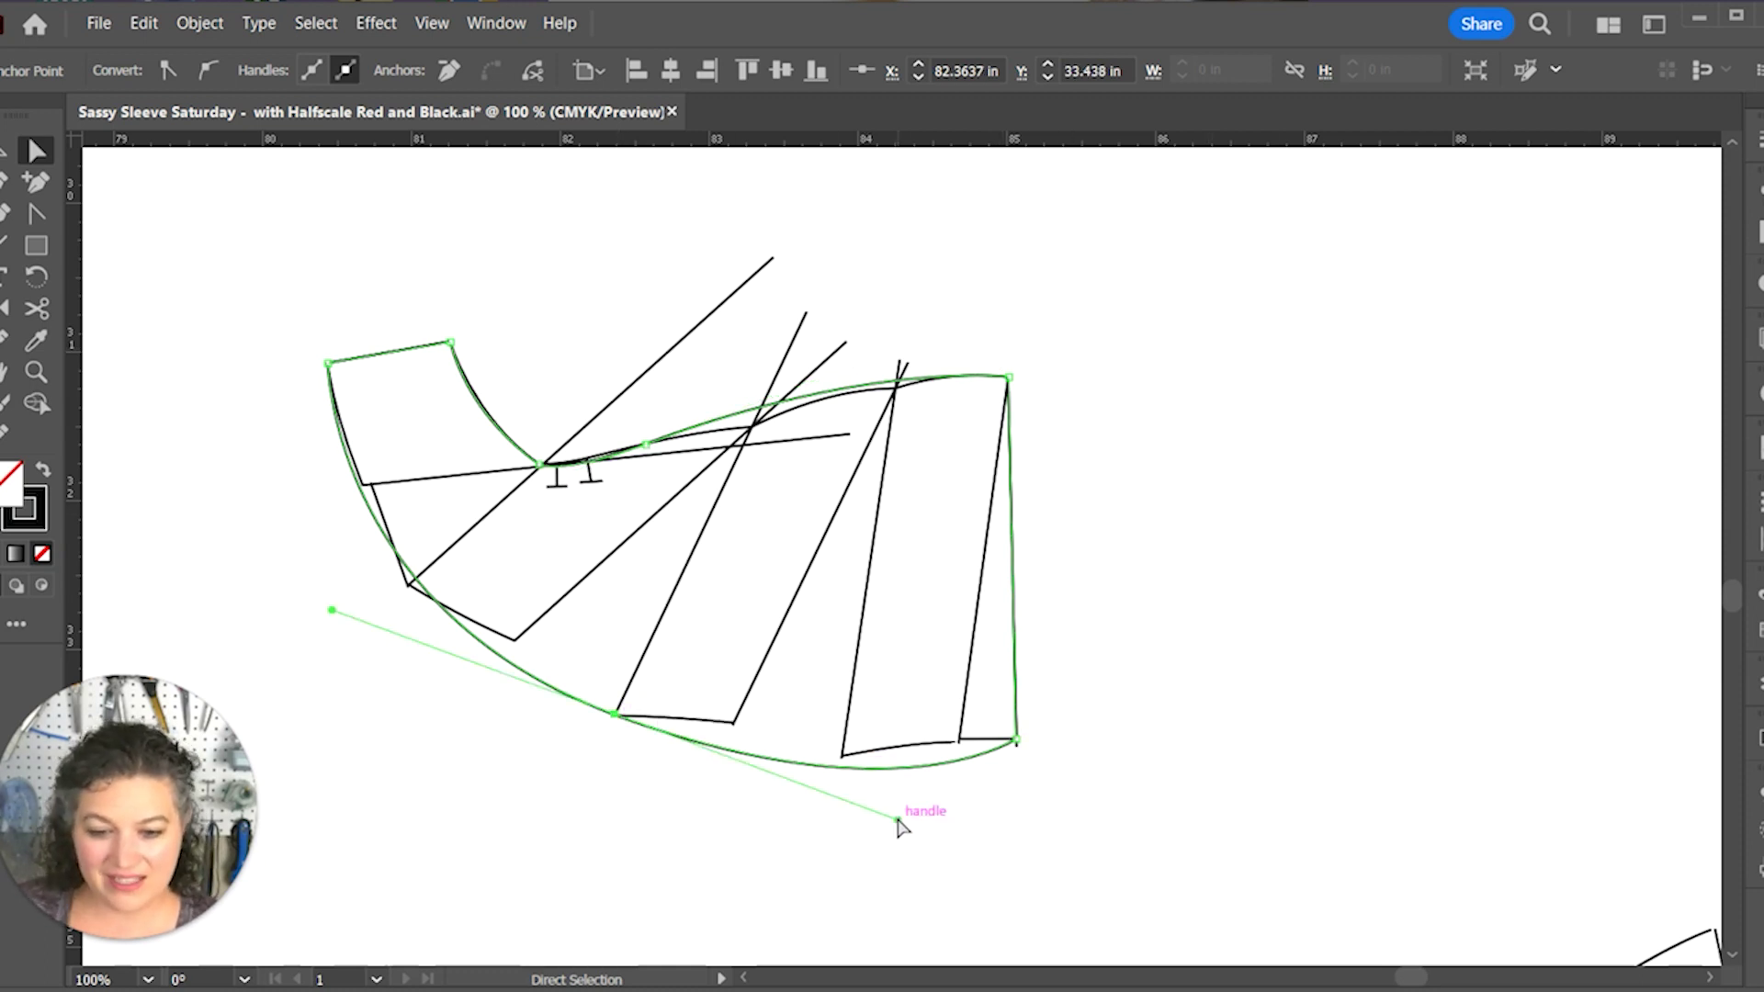
pyautogui.moveTo(897, 818); pyautogui.dragTo(762, 773)
pyautogui.moveTo(749, 774); pyautogui.dragTo(736, 768)
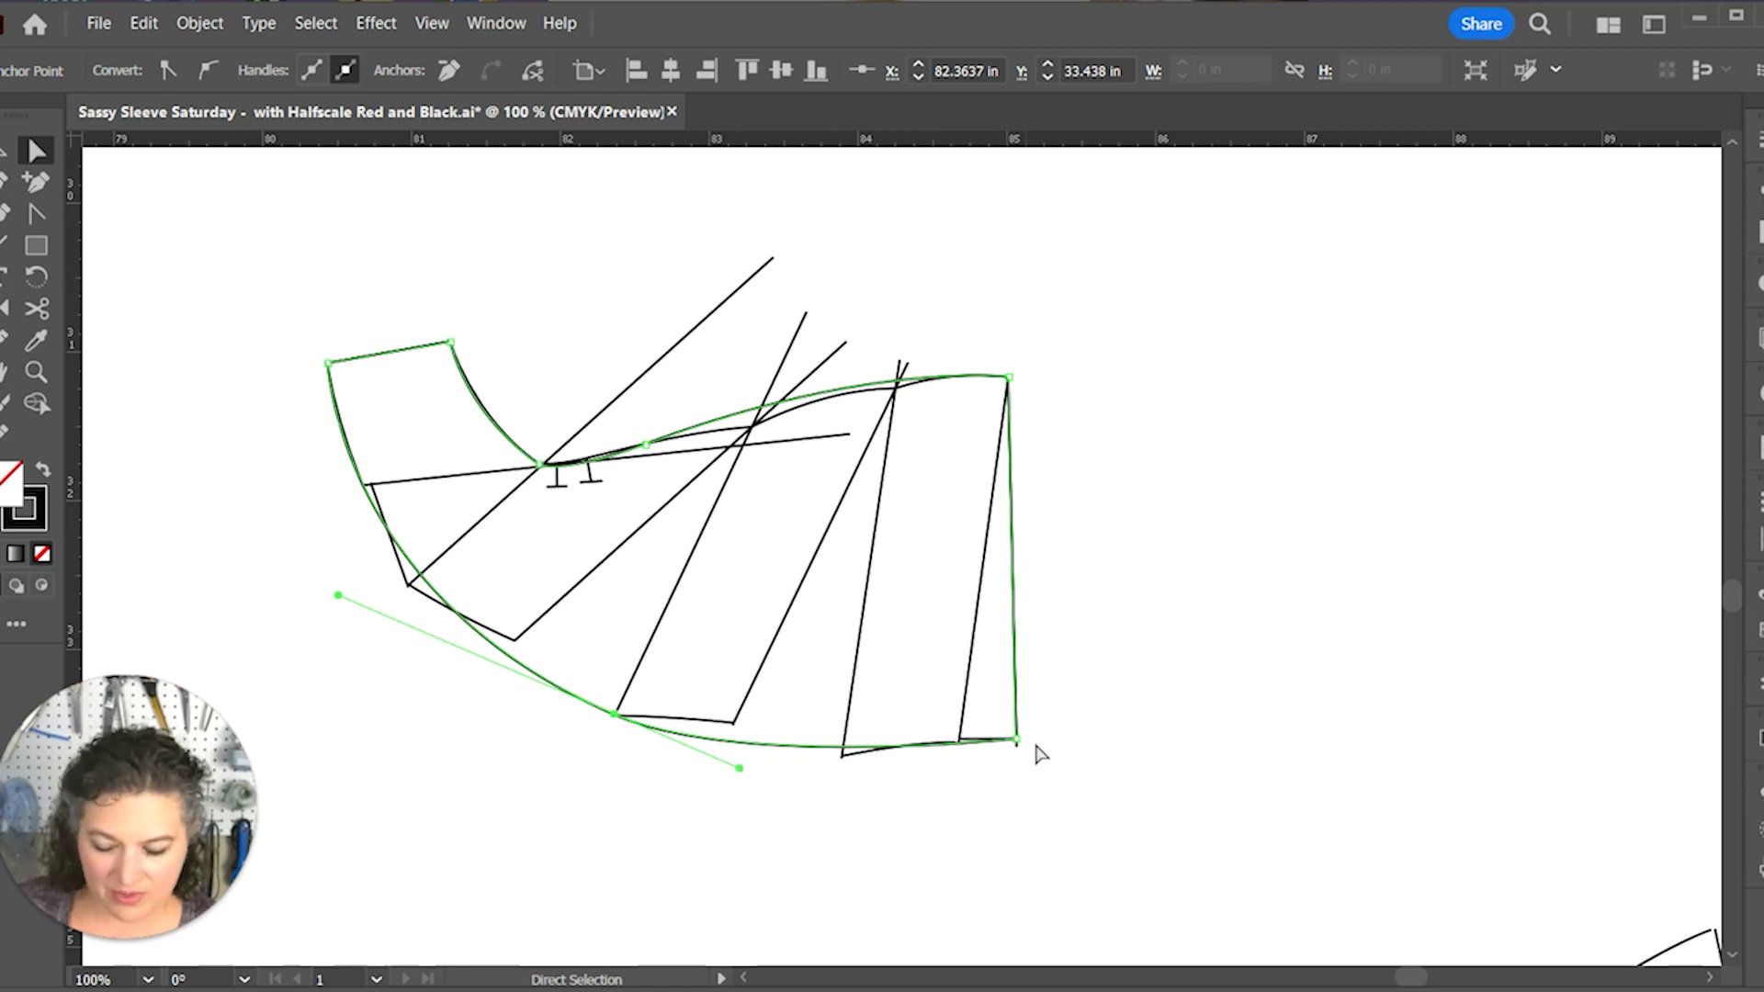
pyautogui.hotkey('ctrl', '=')
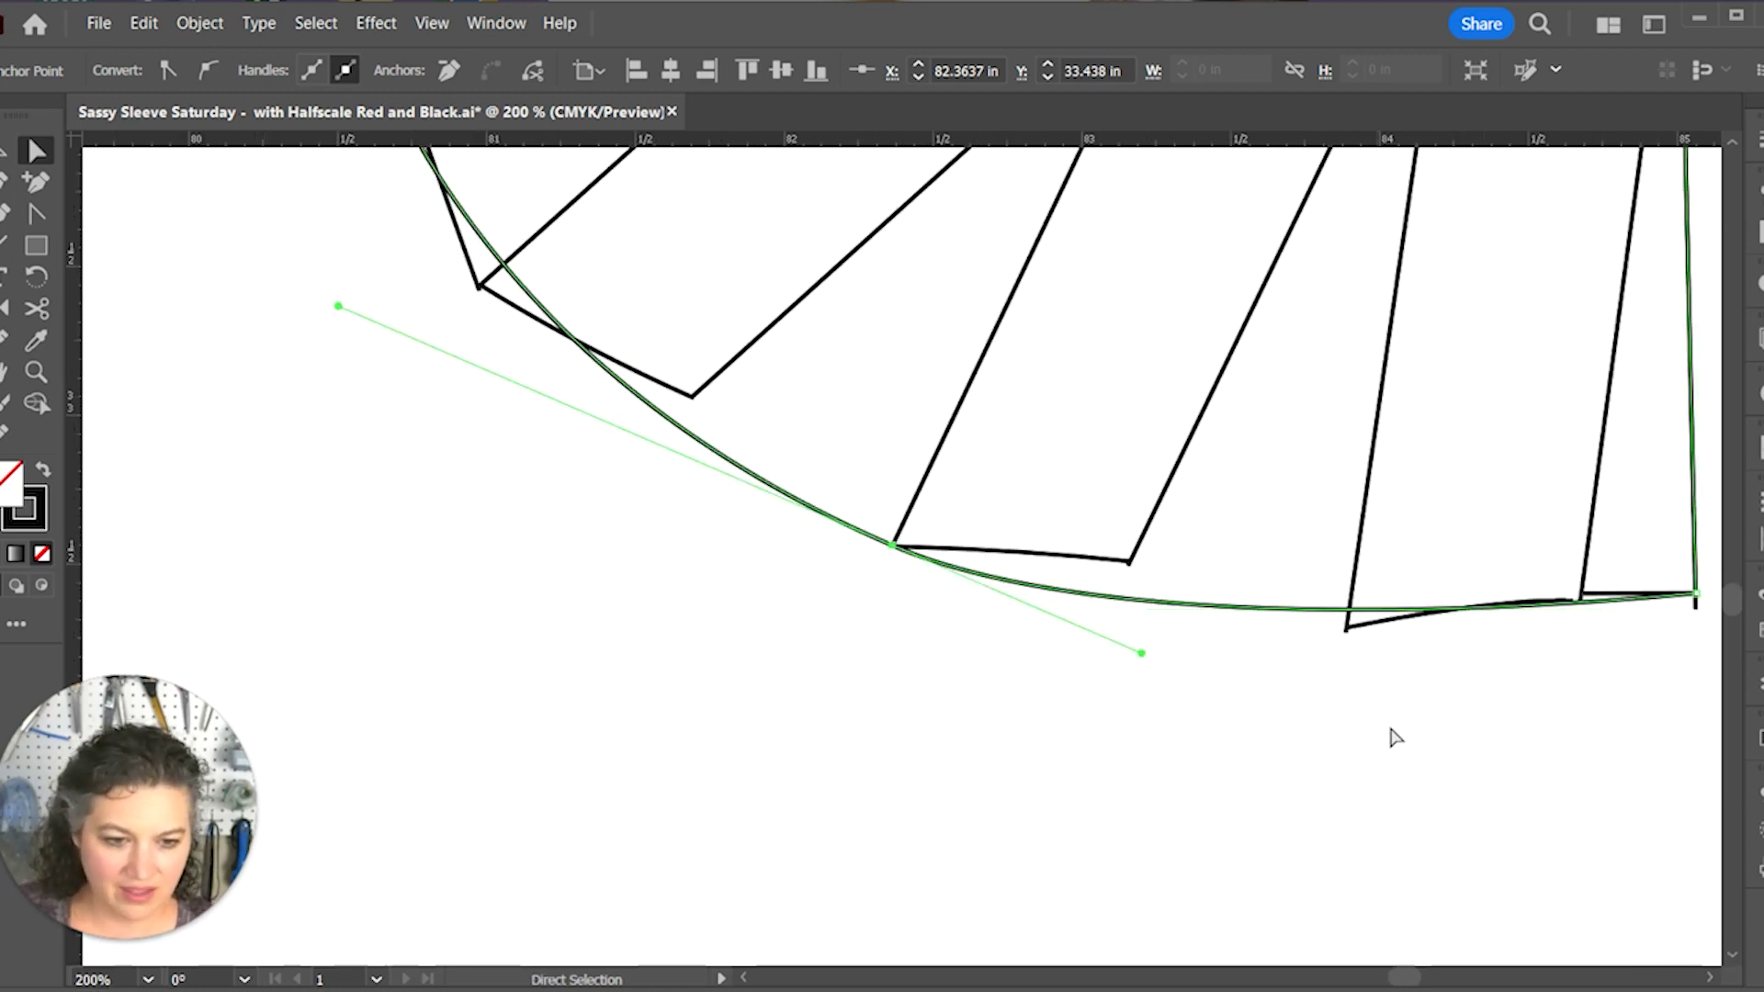
pyautogui.moveTo(1396, 738); pyautogui.dragTo(1010, 824)
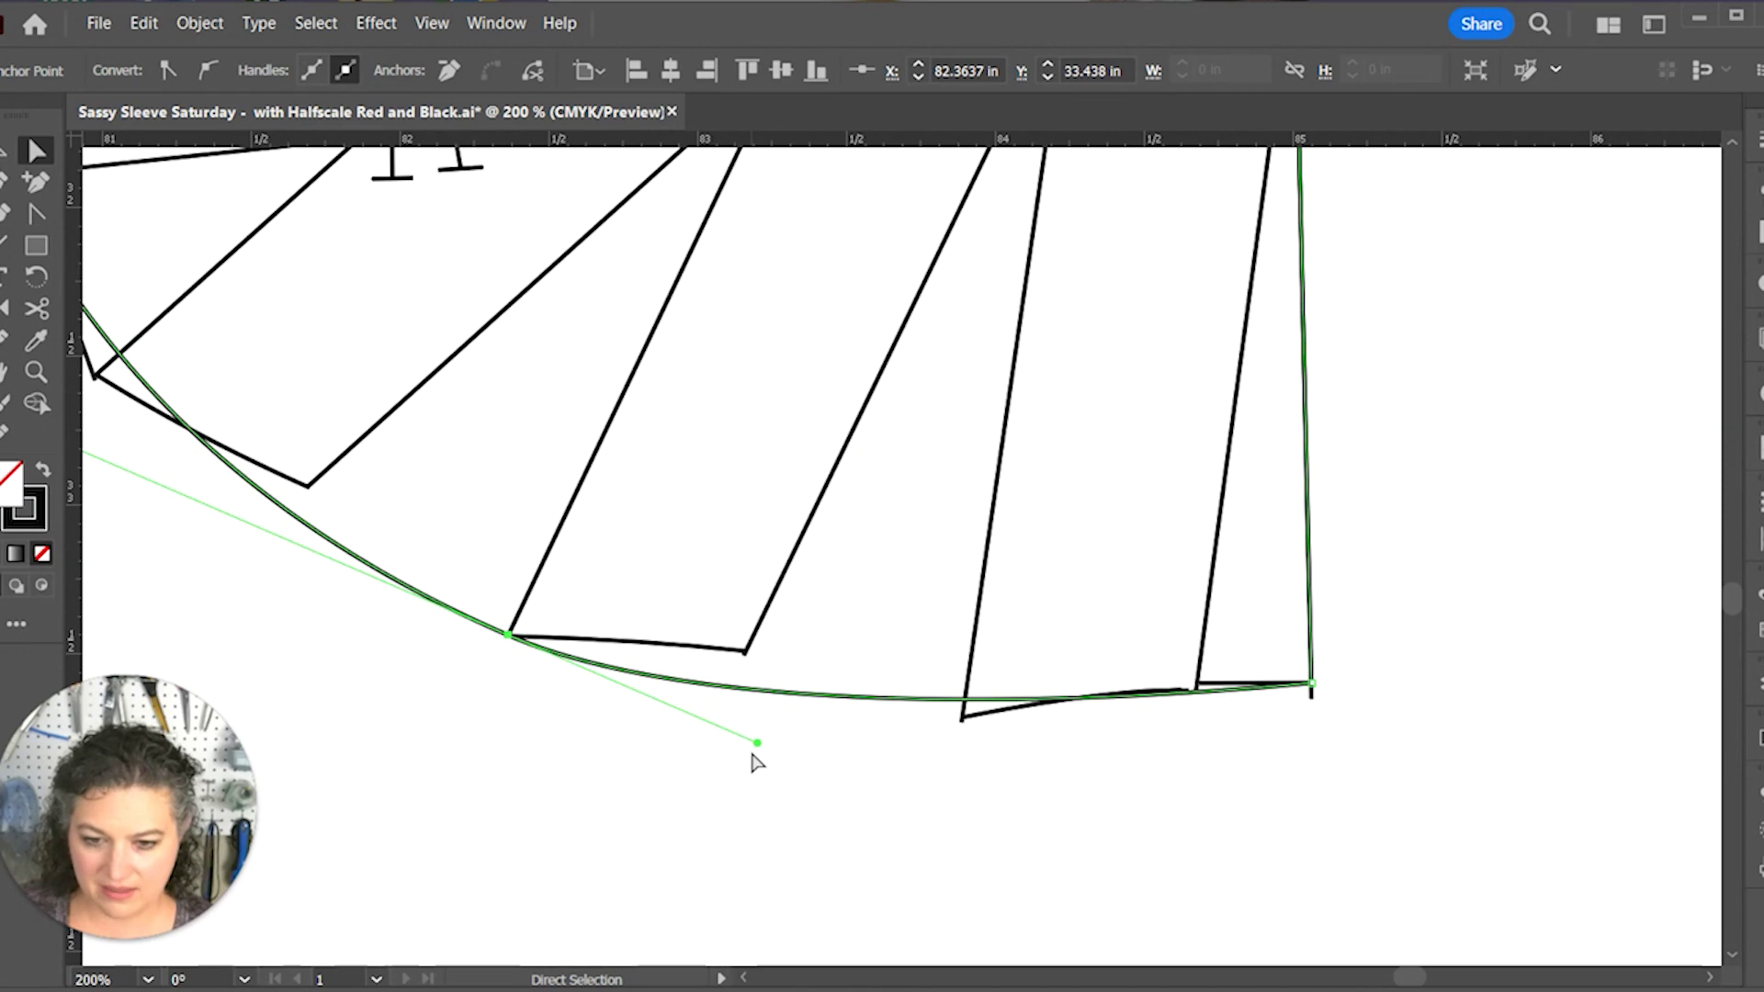
pyautogui.moveTo(757, 744); pyautogui.dragTo(1016, 929)
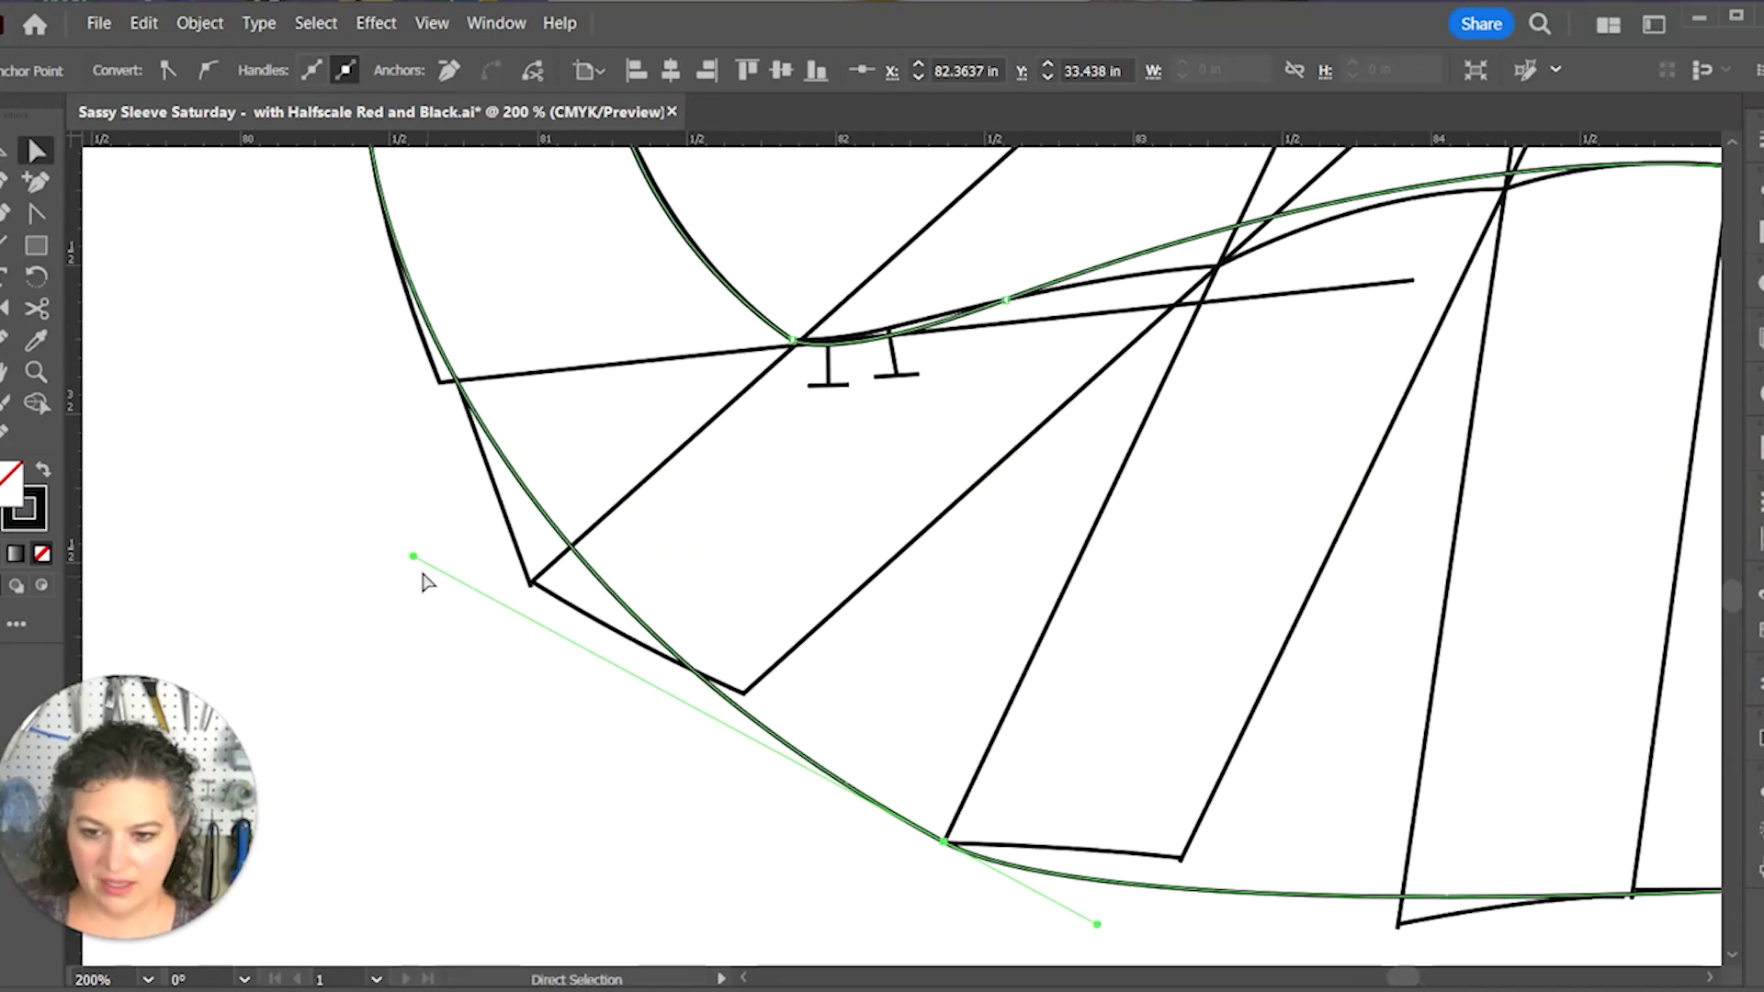
pyautogui.moveTo(412, 557); pyautogui.dragTo(383, 598)
pyautogui.scroll(-2, 1185, 698)
pyautogui.moveTo(1314, 855); pyautogui.dragTo(886, 865)
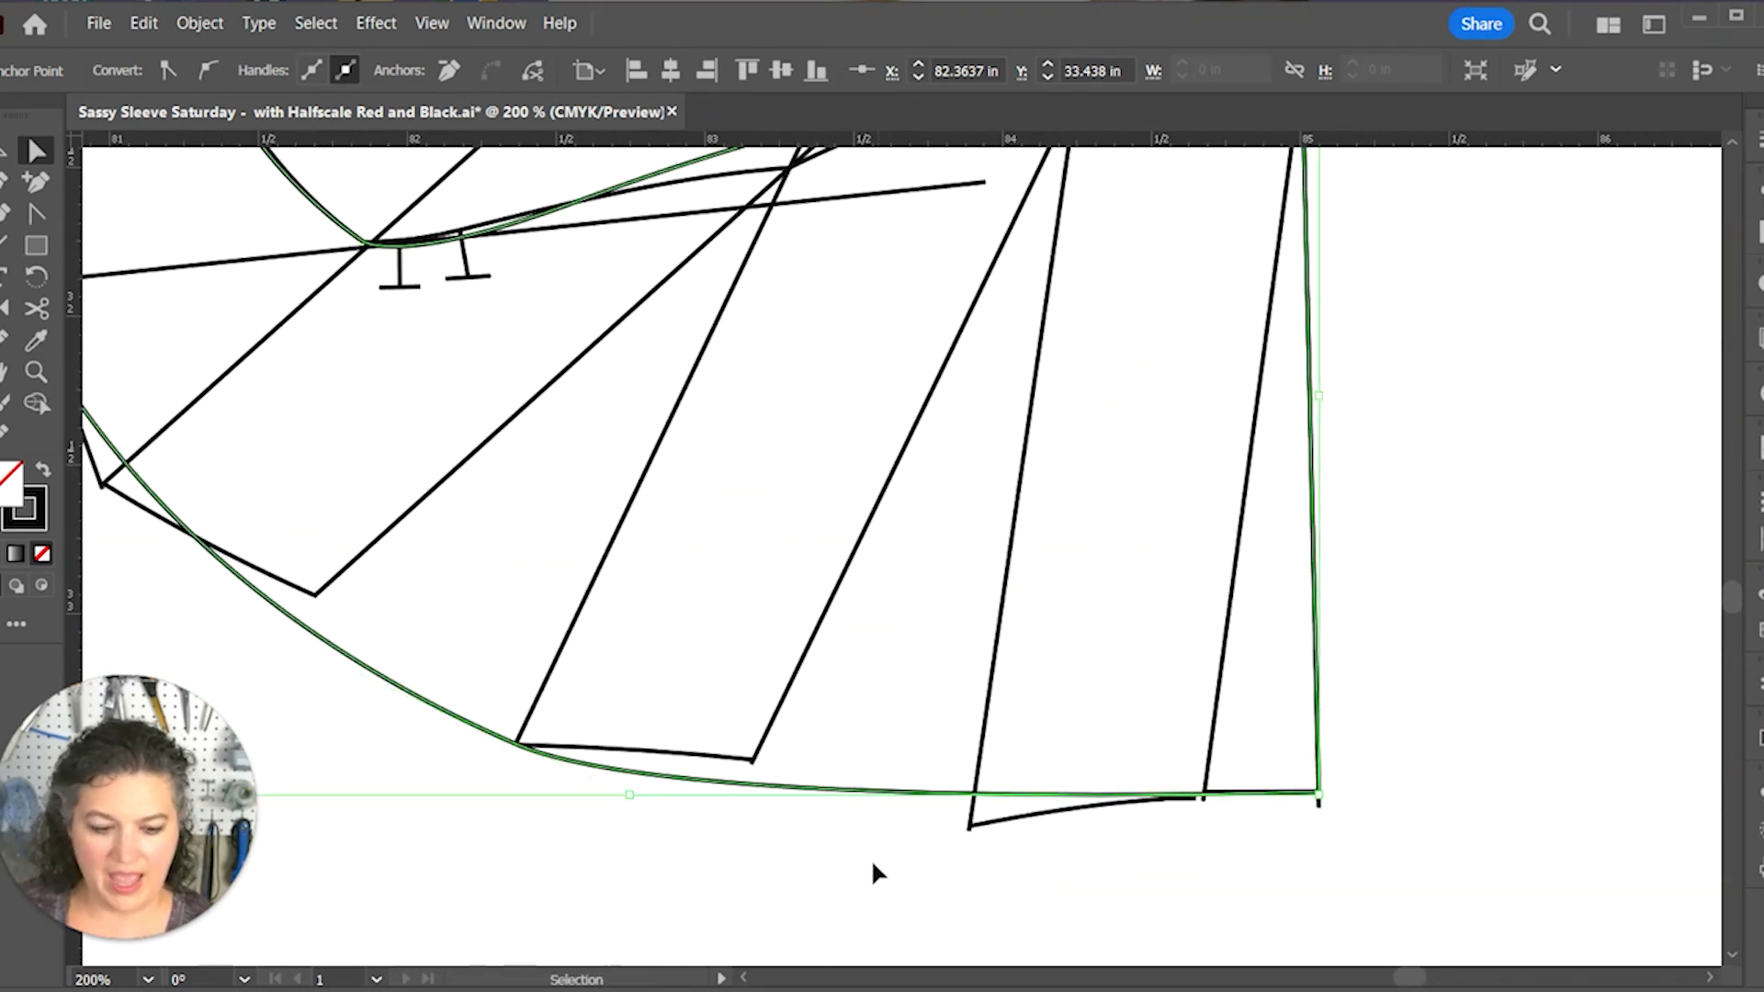
pyautogui.hotkey('ctrl', '1')
pyautogui.moveTo(1302, 729); pyautogui.dragTo(1218, 758)
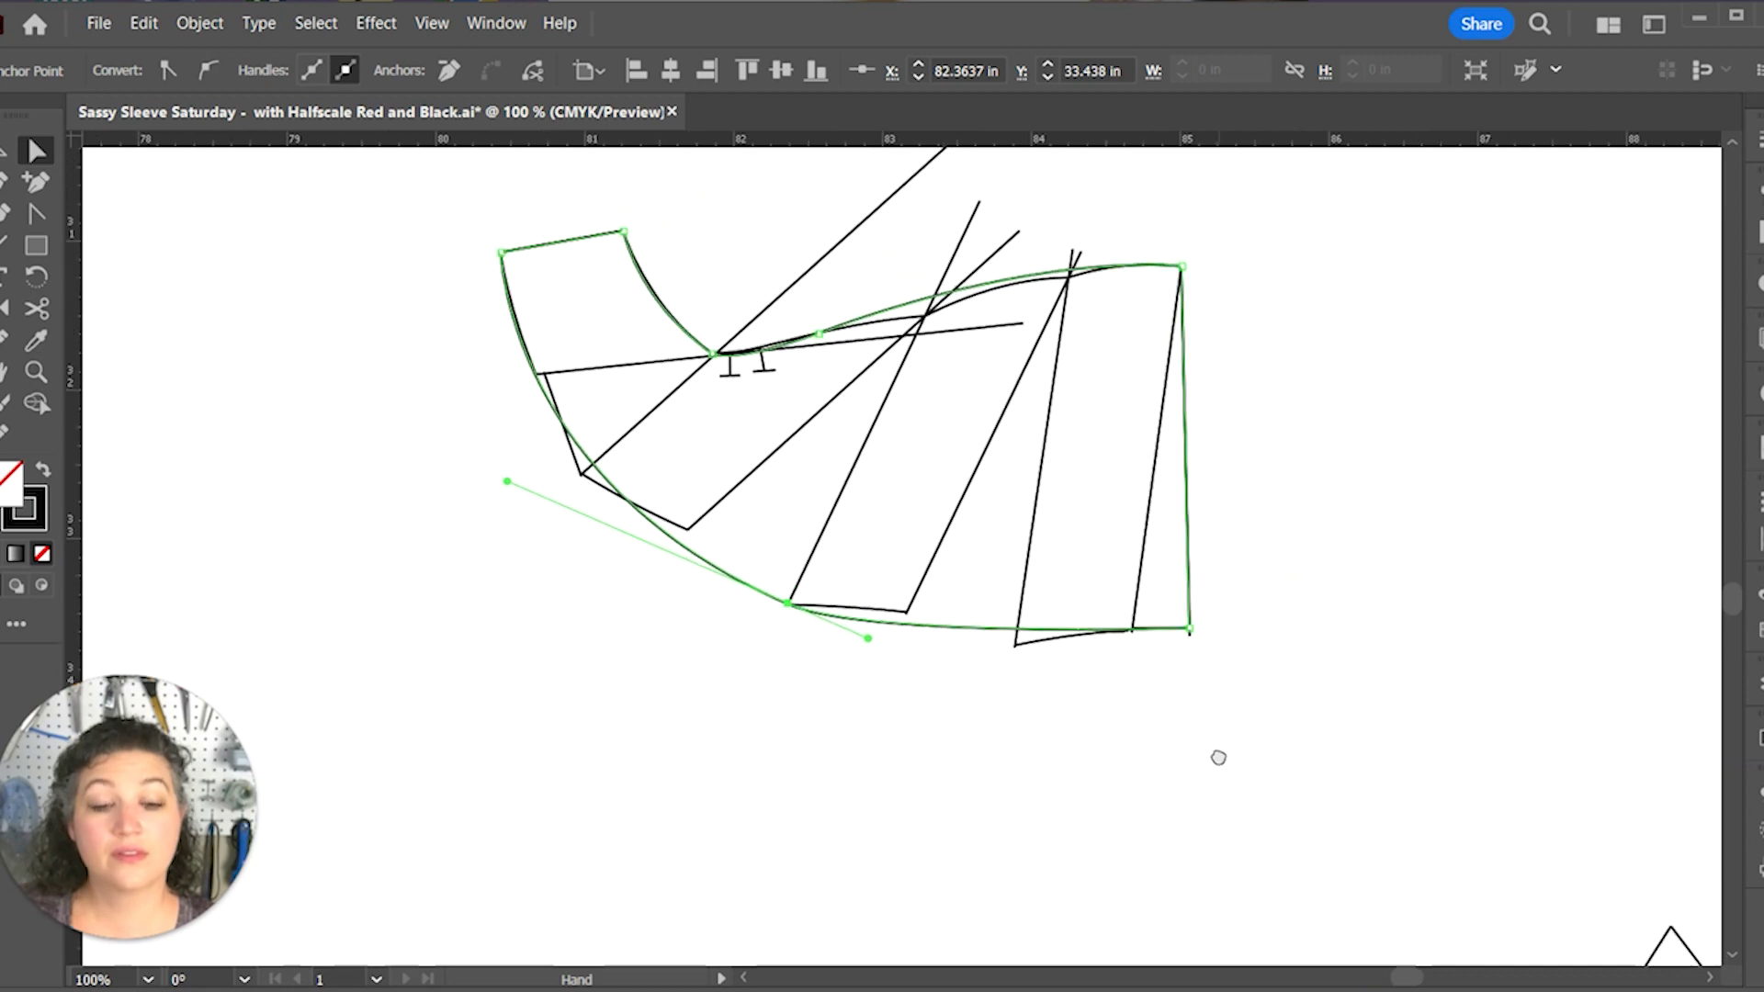
pyautogui.click(1319, 796)
# Step: On the other spread section, trace the vertical centre line and the inner curved edge through the middle panel's corner with the Pen tool
pyautogui.moveTo(1319, 795); pyautogui.dragTo(878, 652)
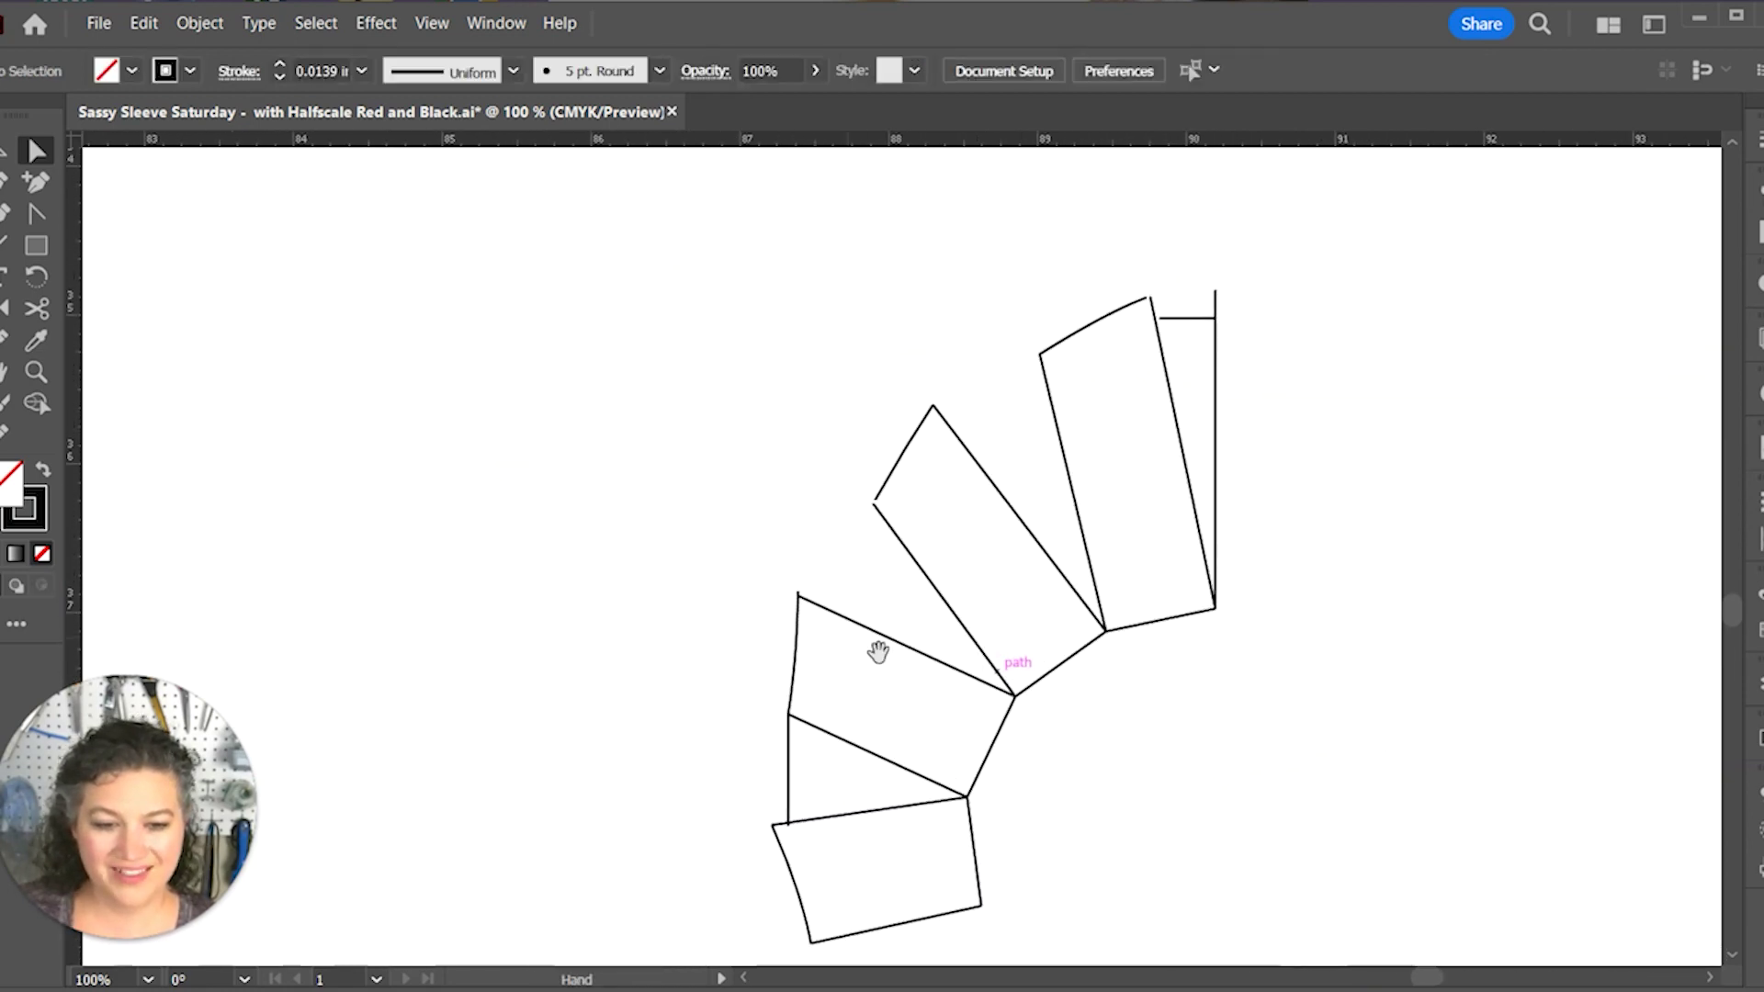
pyautogui.press('p')
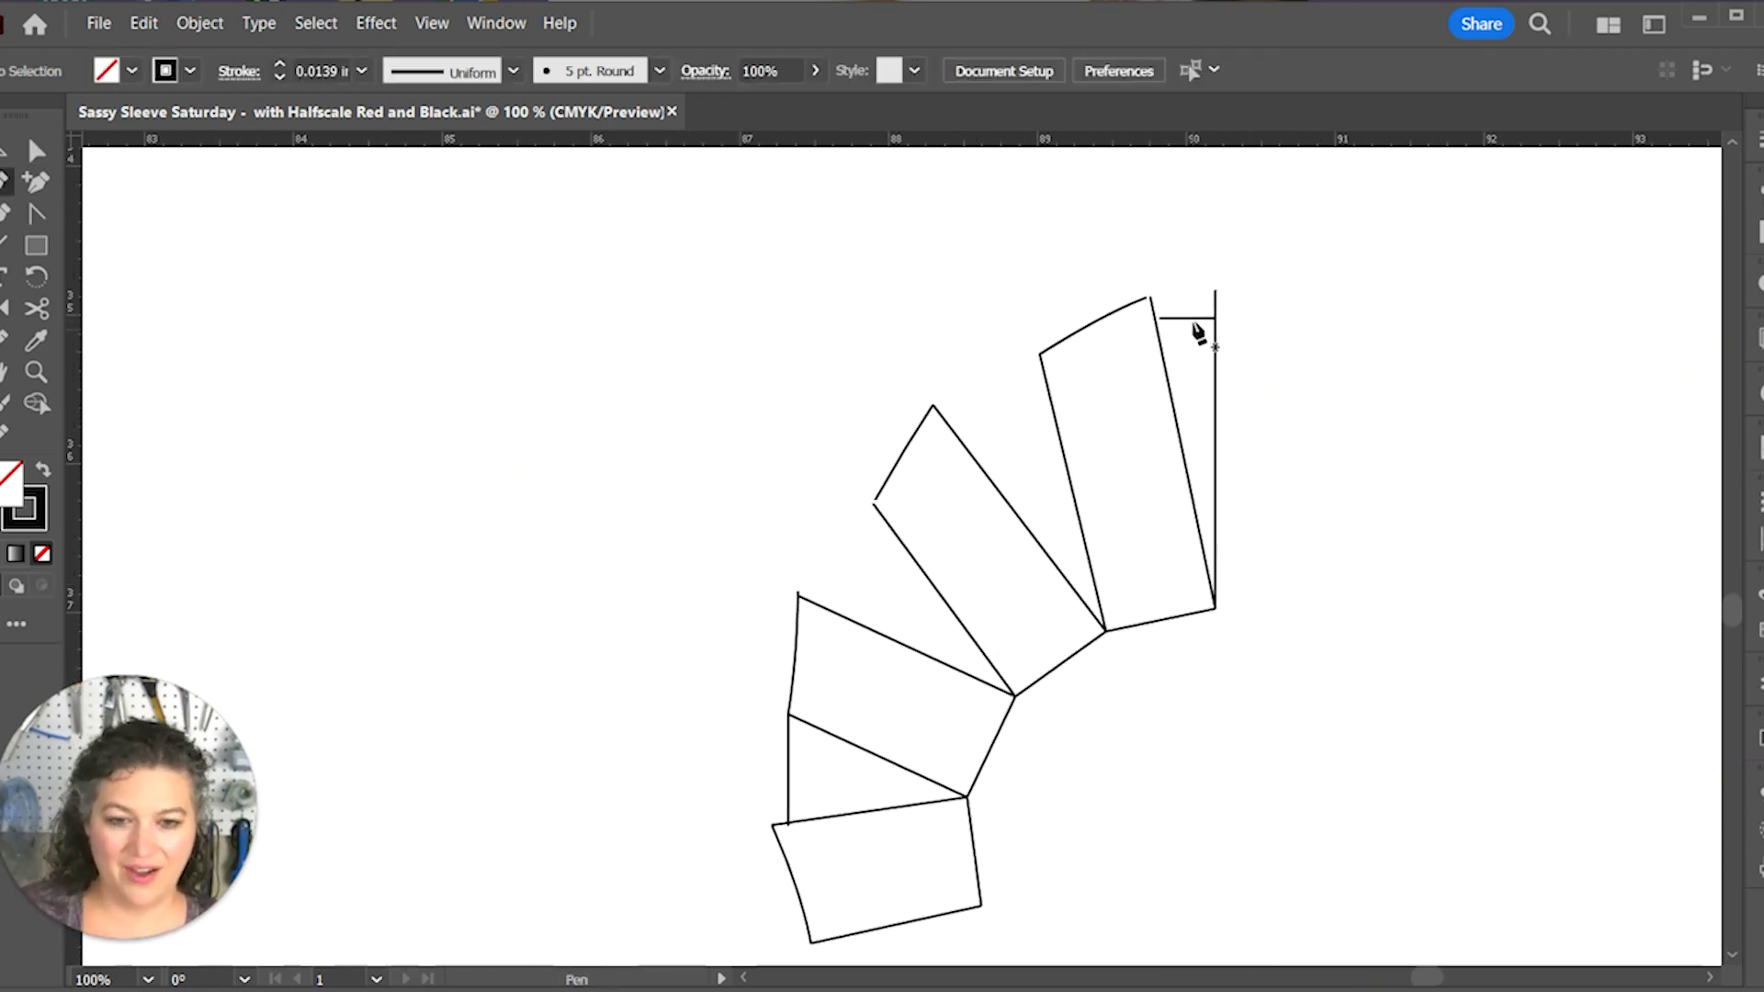
pyautogui.click(1216, 291)
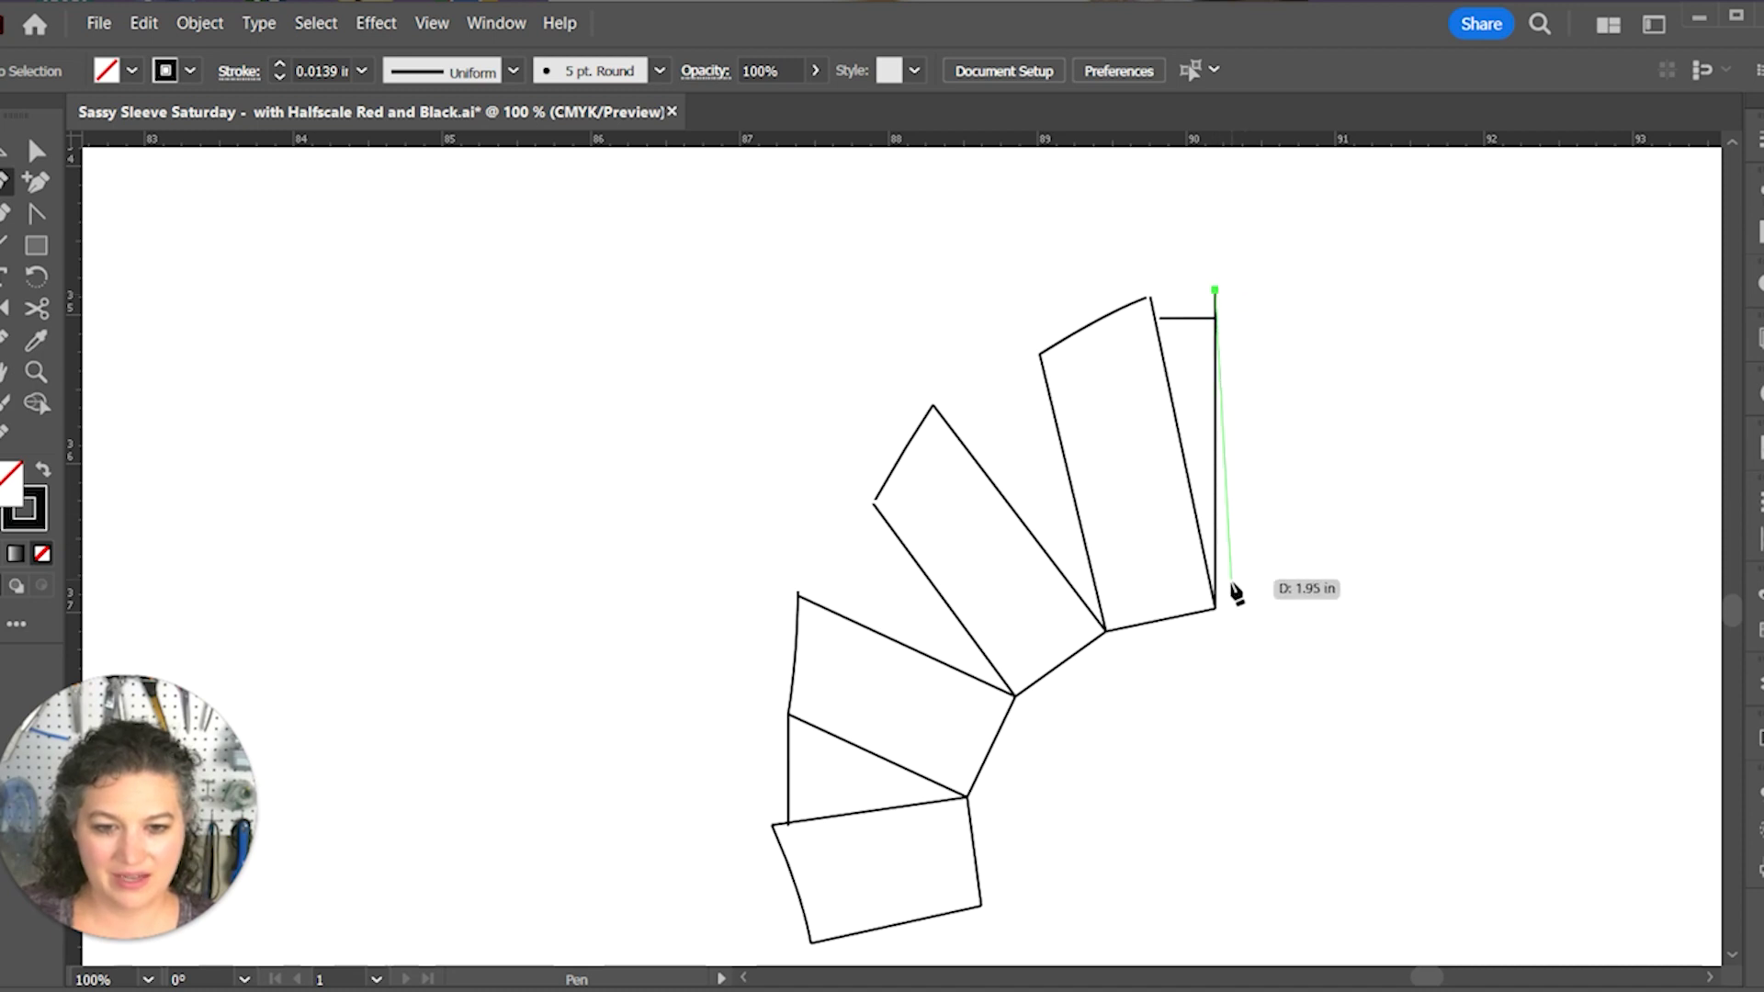
pyautogui.click(1215, 608)
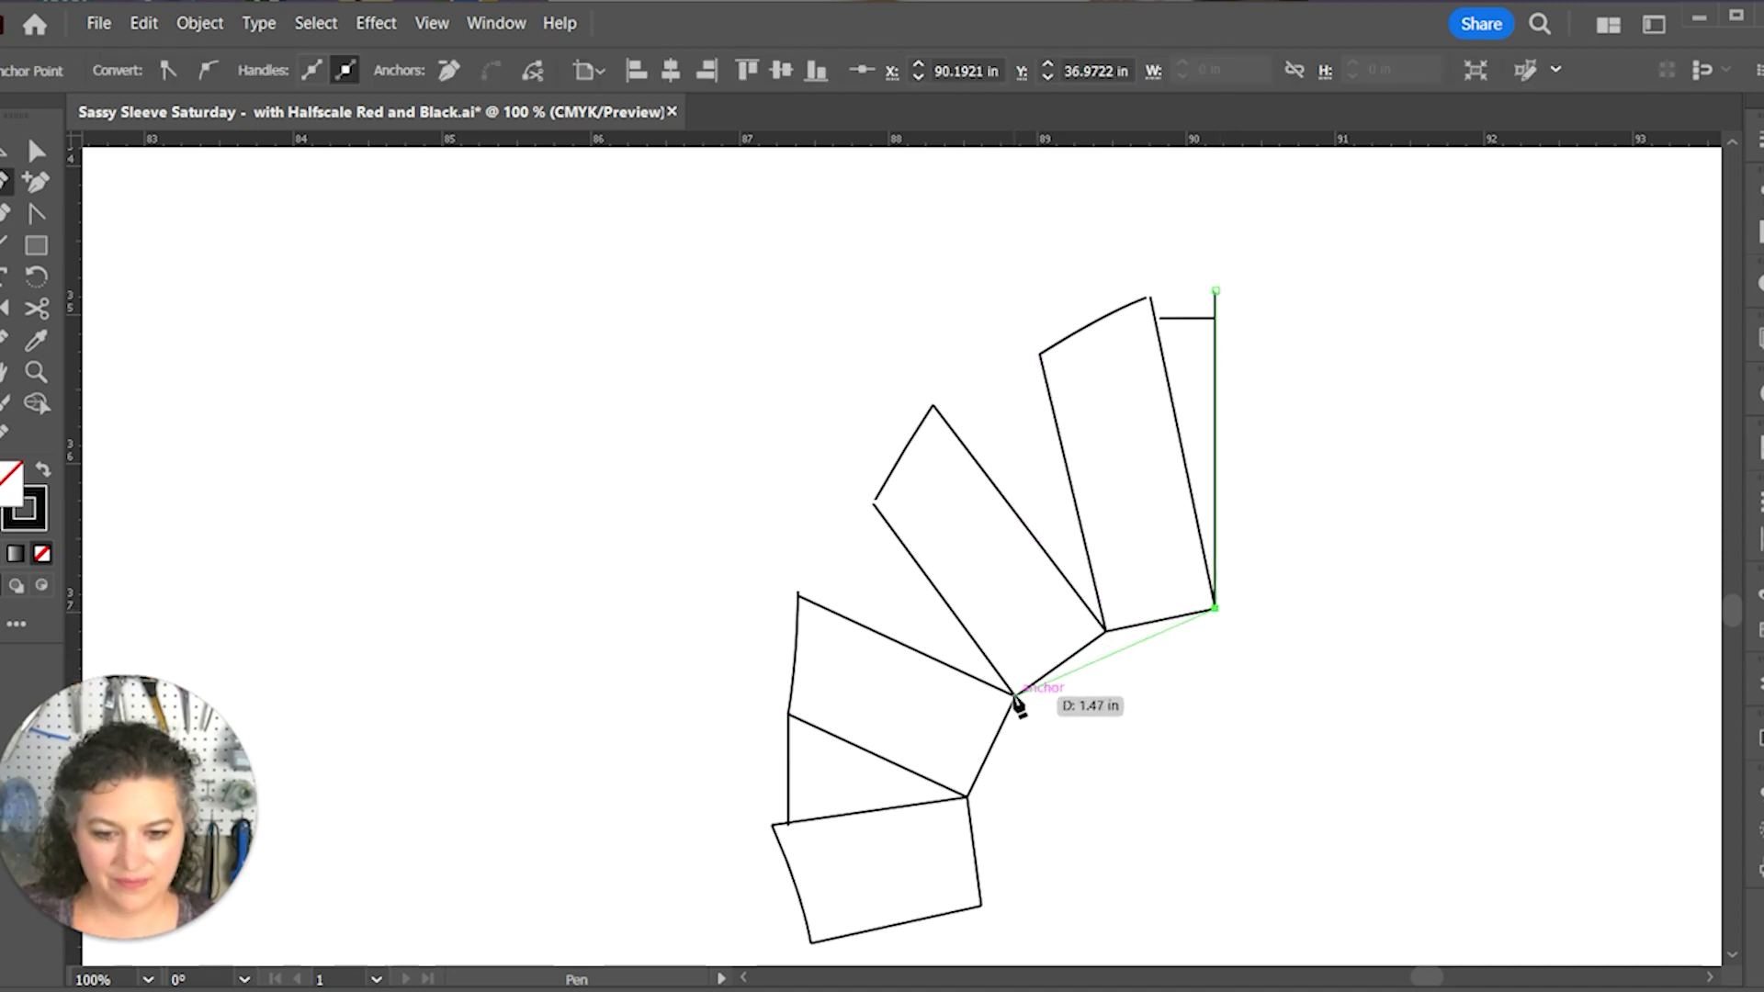
pyautogui.moveTo(1014, 697); pyautogui.dragTo(985, 770)
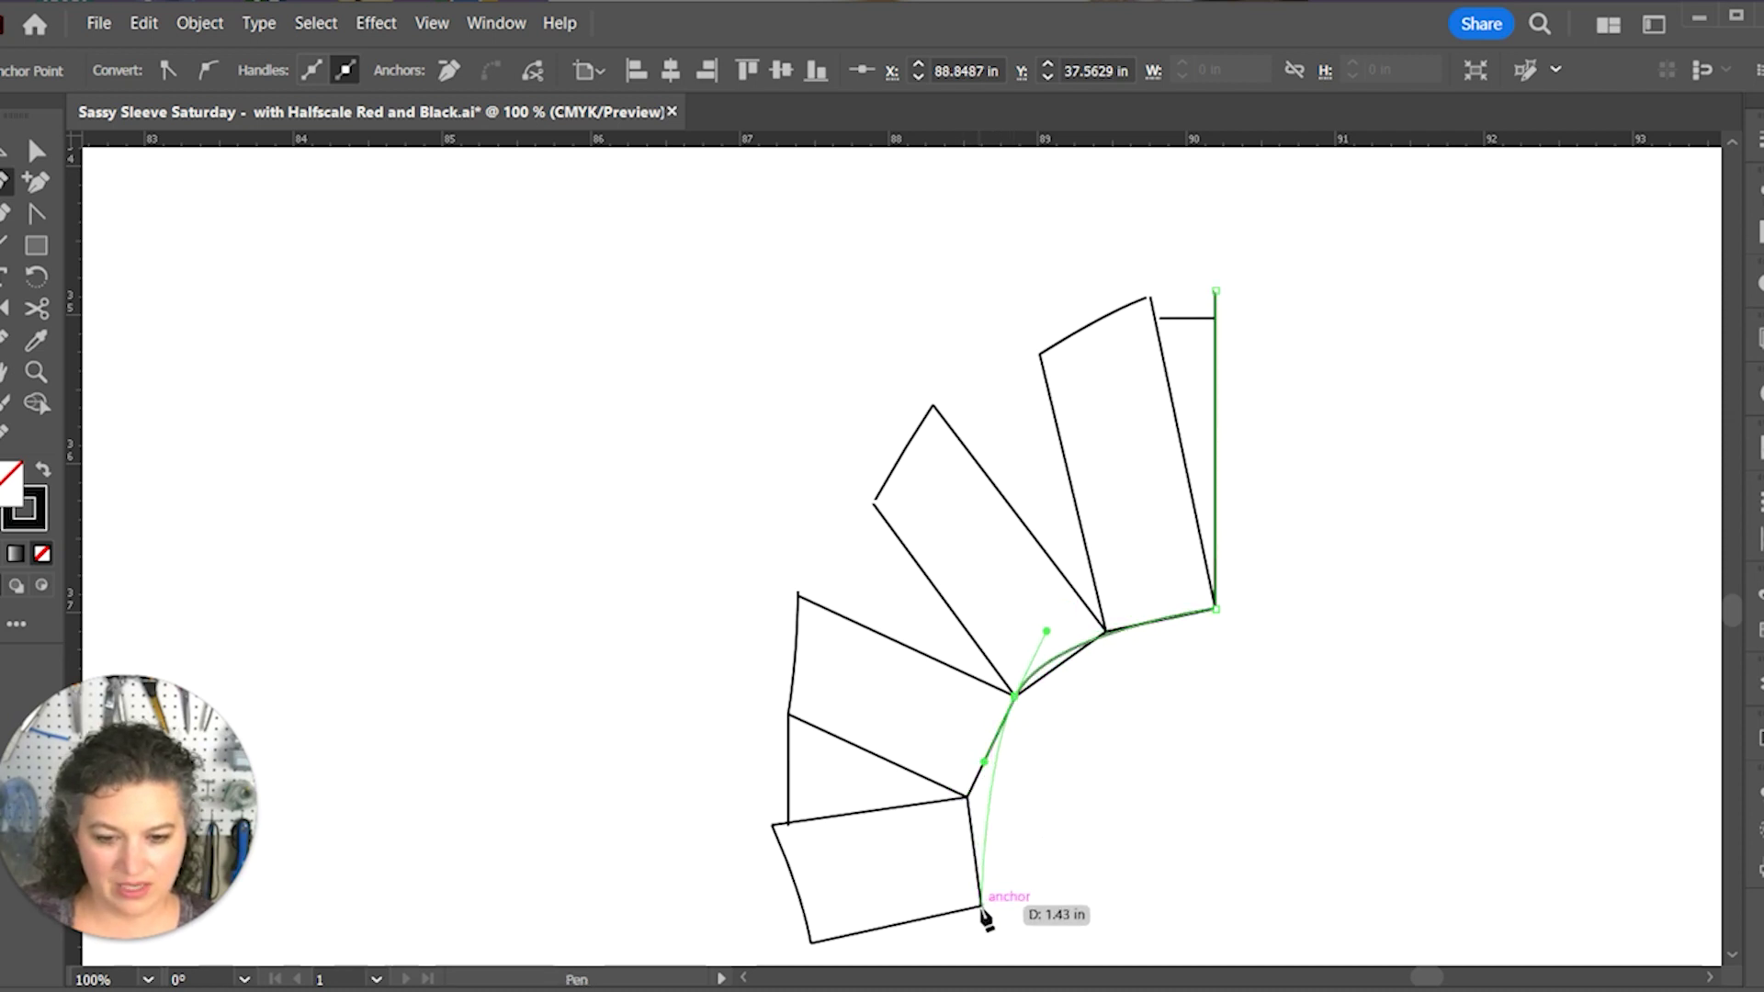
pyautogui.moveTo(982, 909); pyautogui.dragTo(996, 632)
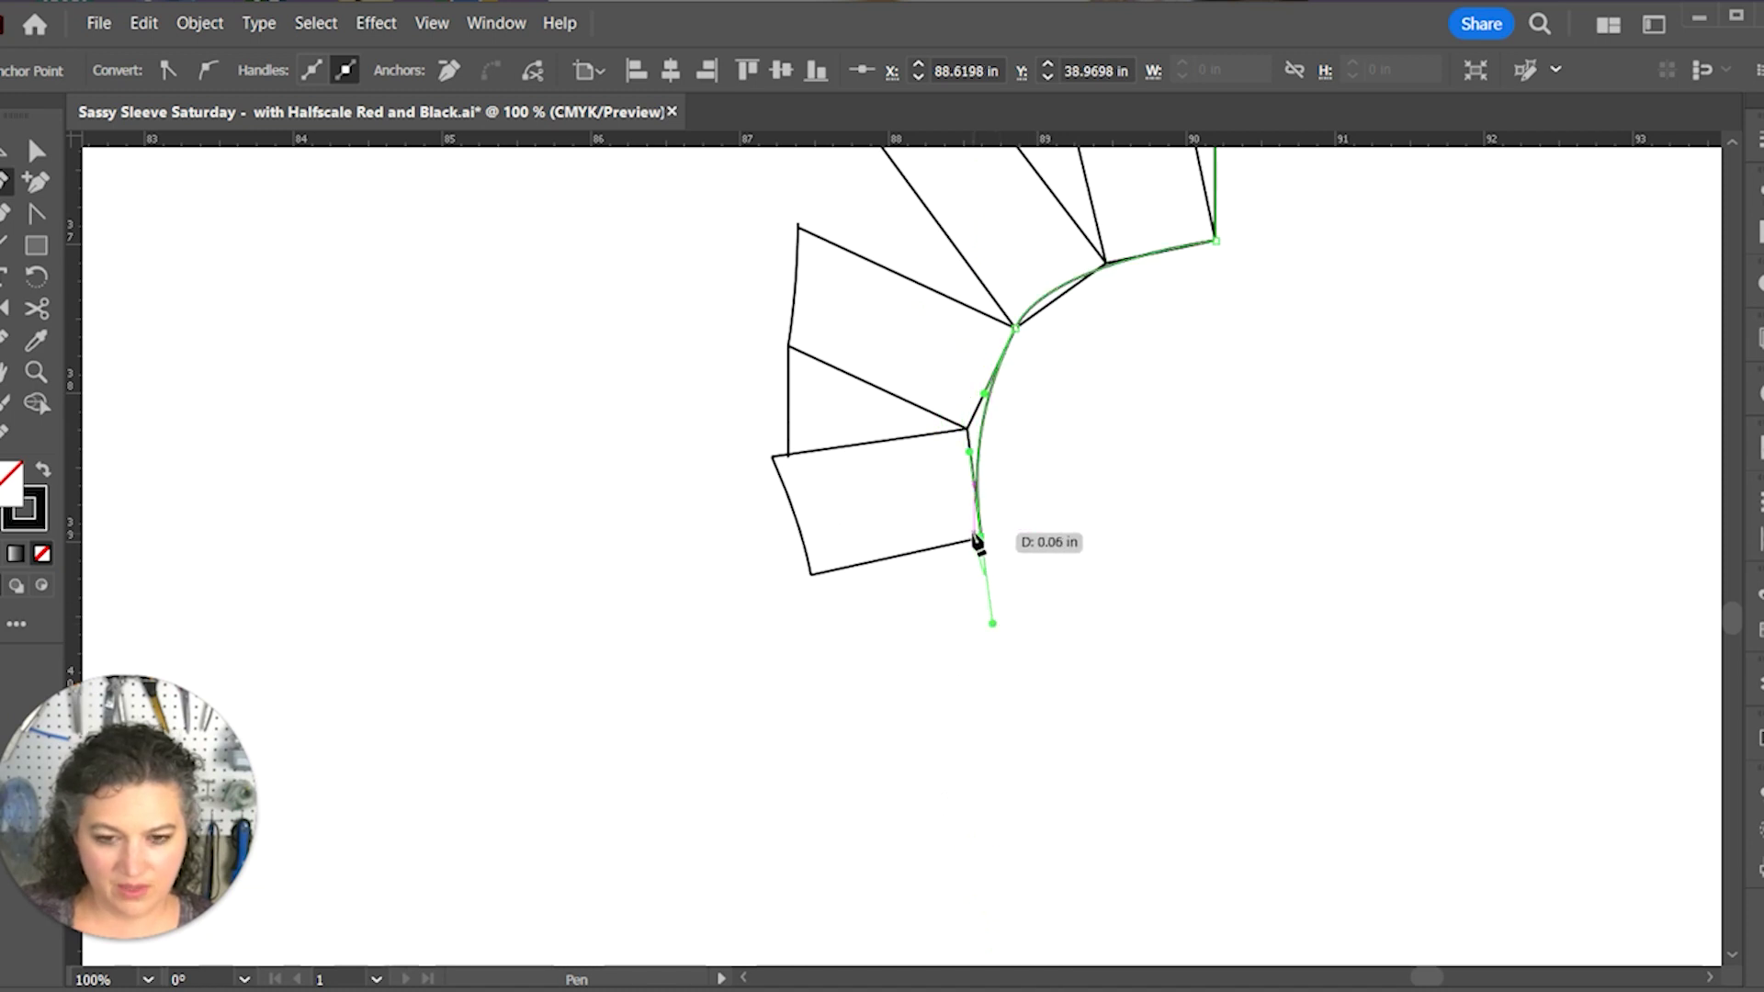
# Step: Add the straight underarm edge and the outer curve through the middle panel's far corner, closing the outline at the centre line's upper end
pyautogui.click(982, 538)
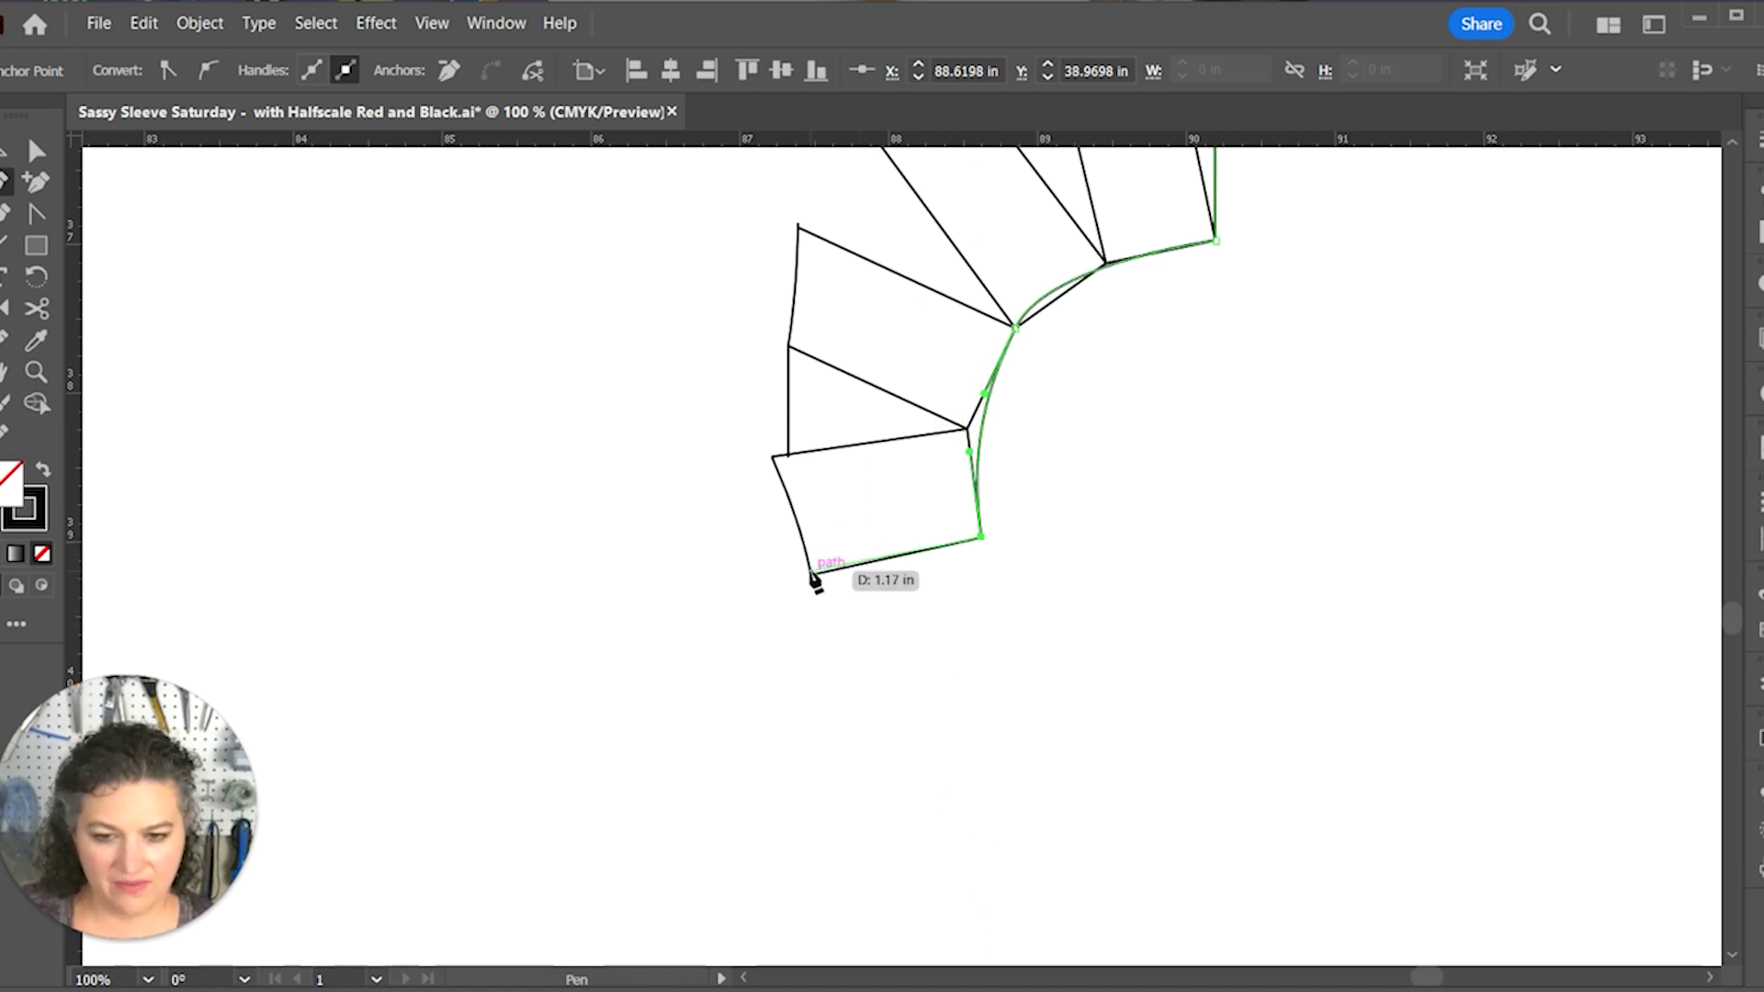
pyautogui.click(810, 577)
pyautogui.scroll(6, 808, 522)
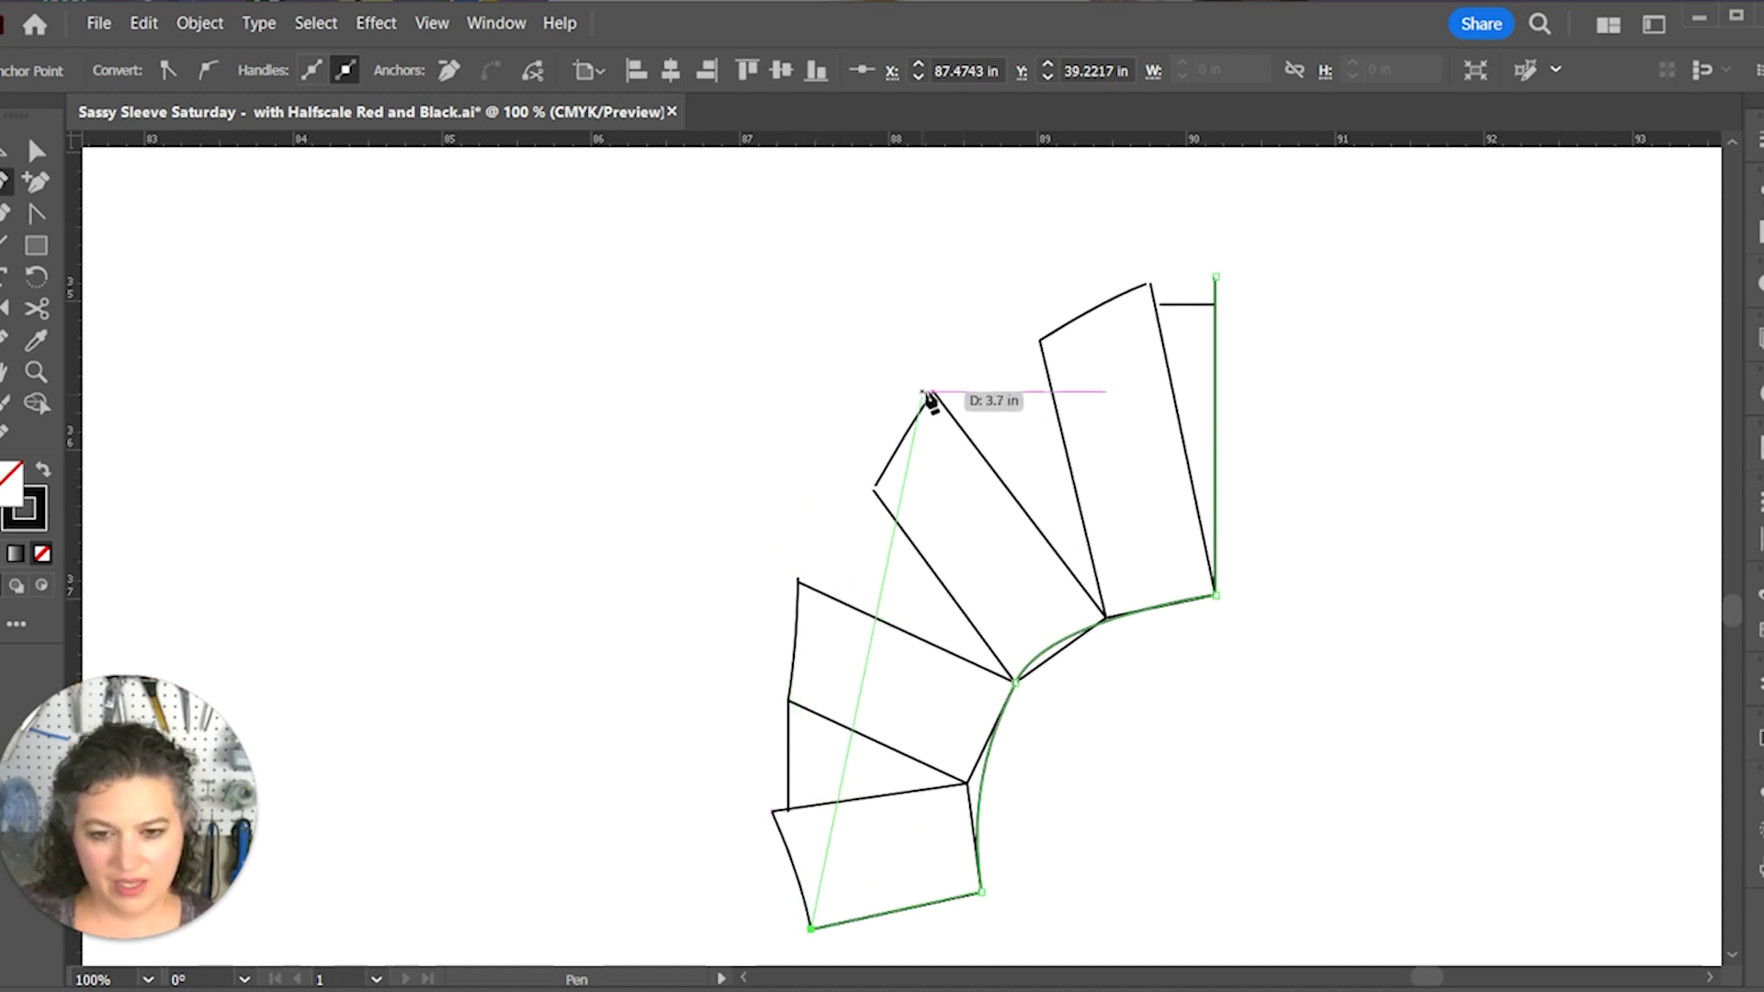
pyautogui.press('Escape')
pyautogui.moveTo(933, 395); pyautogui.dragTo(1193, 176)
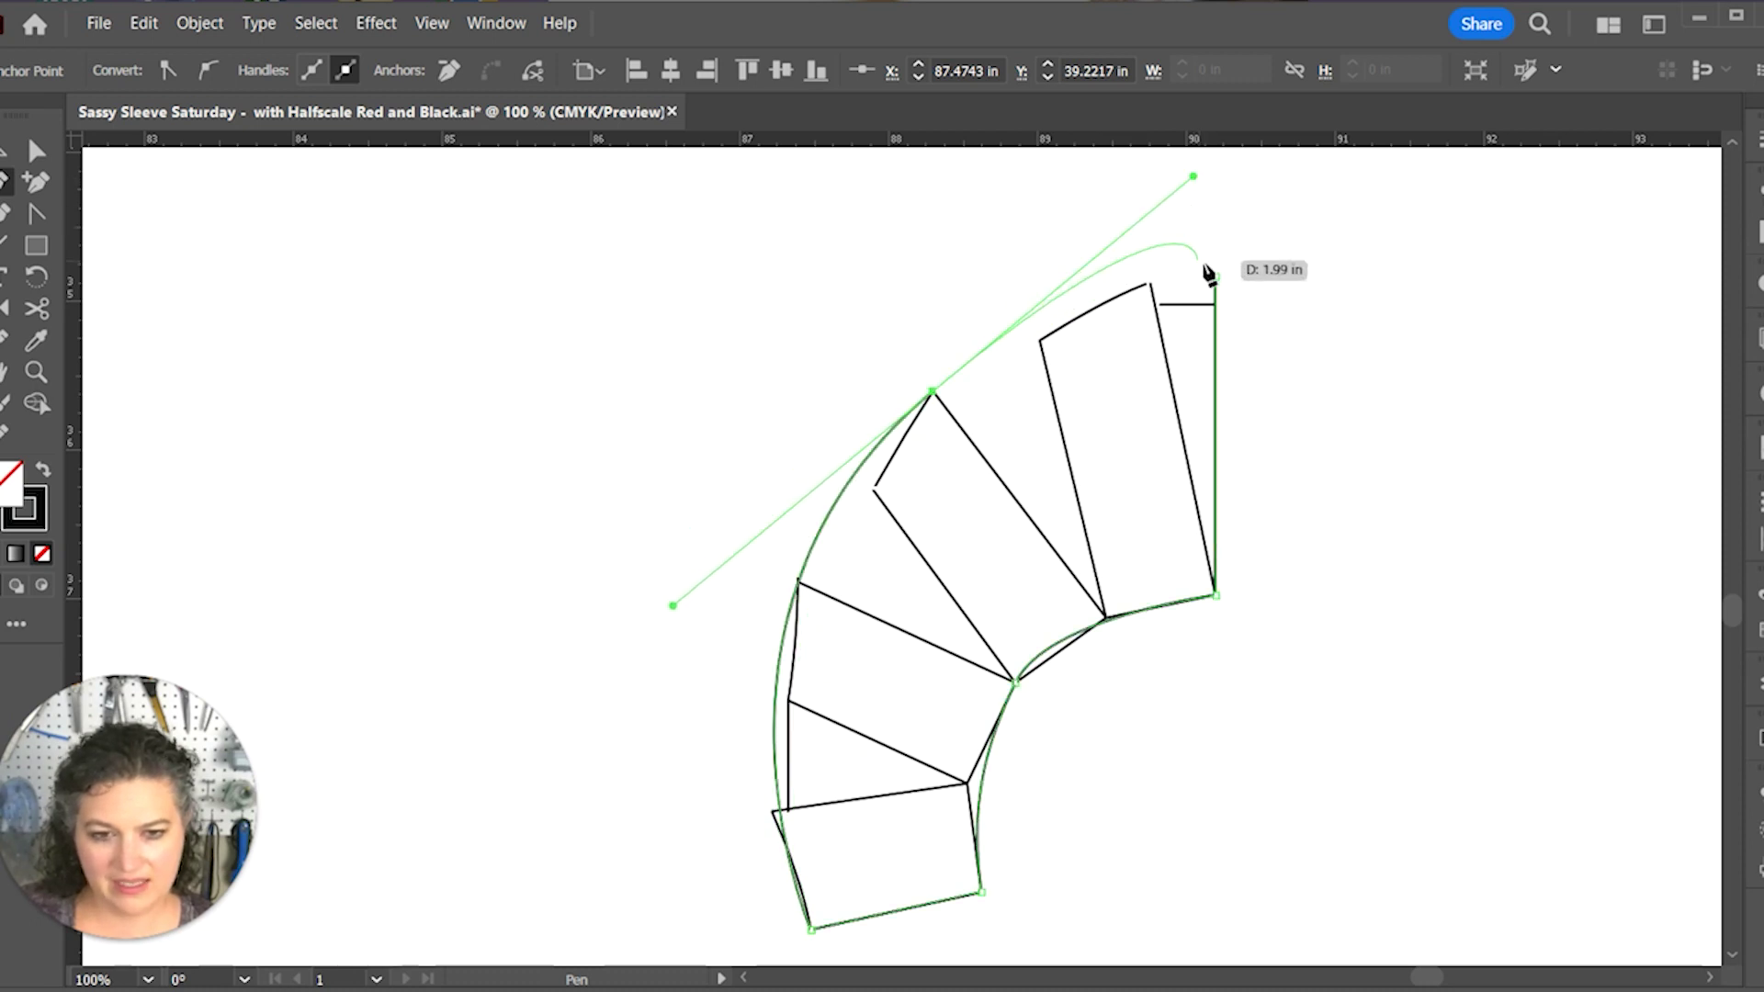
pyautogui.click(1217, 280)
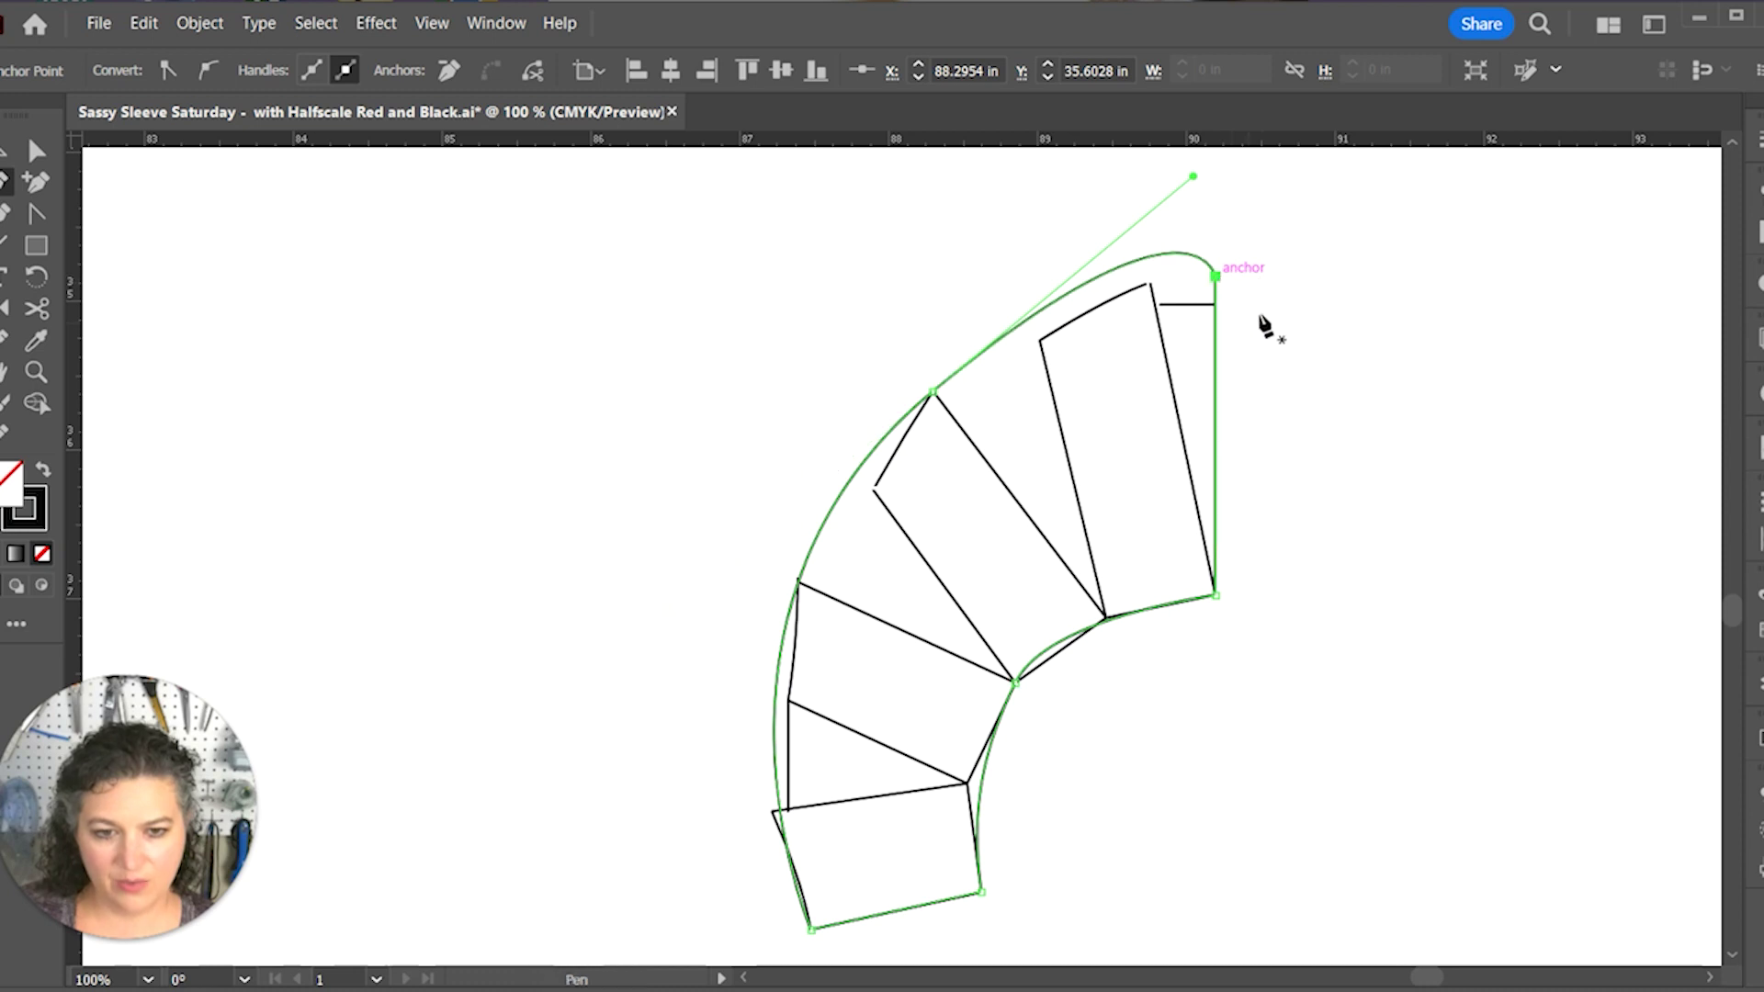
# Step: Shorten the outer curve's upper direction handle so the curve meets the centre line without bulging
pyautogui.press('a')
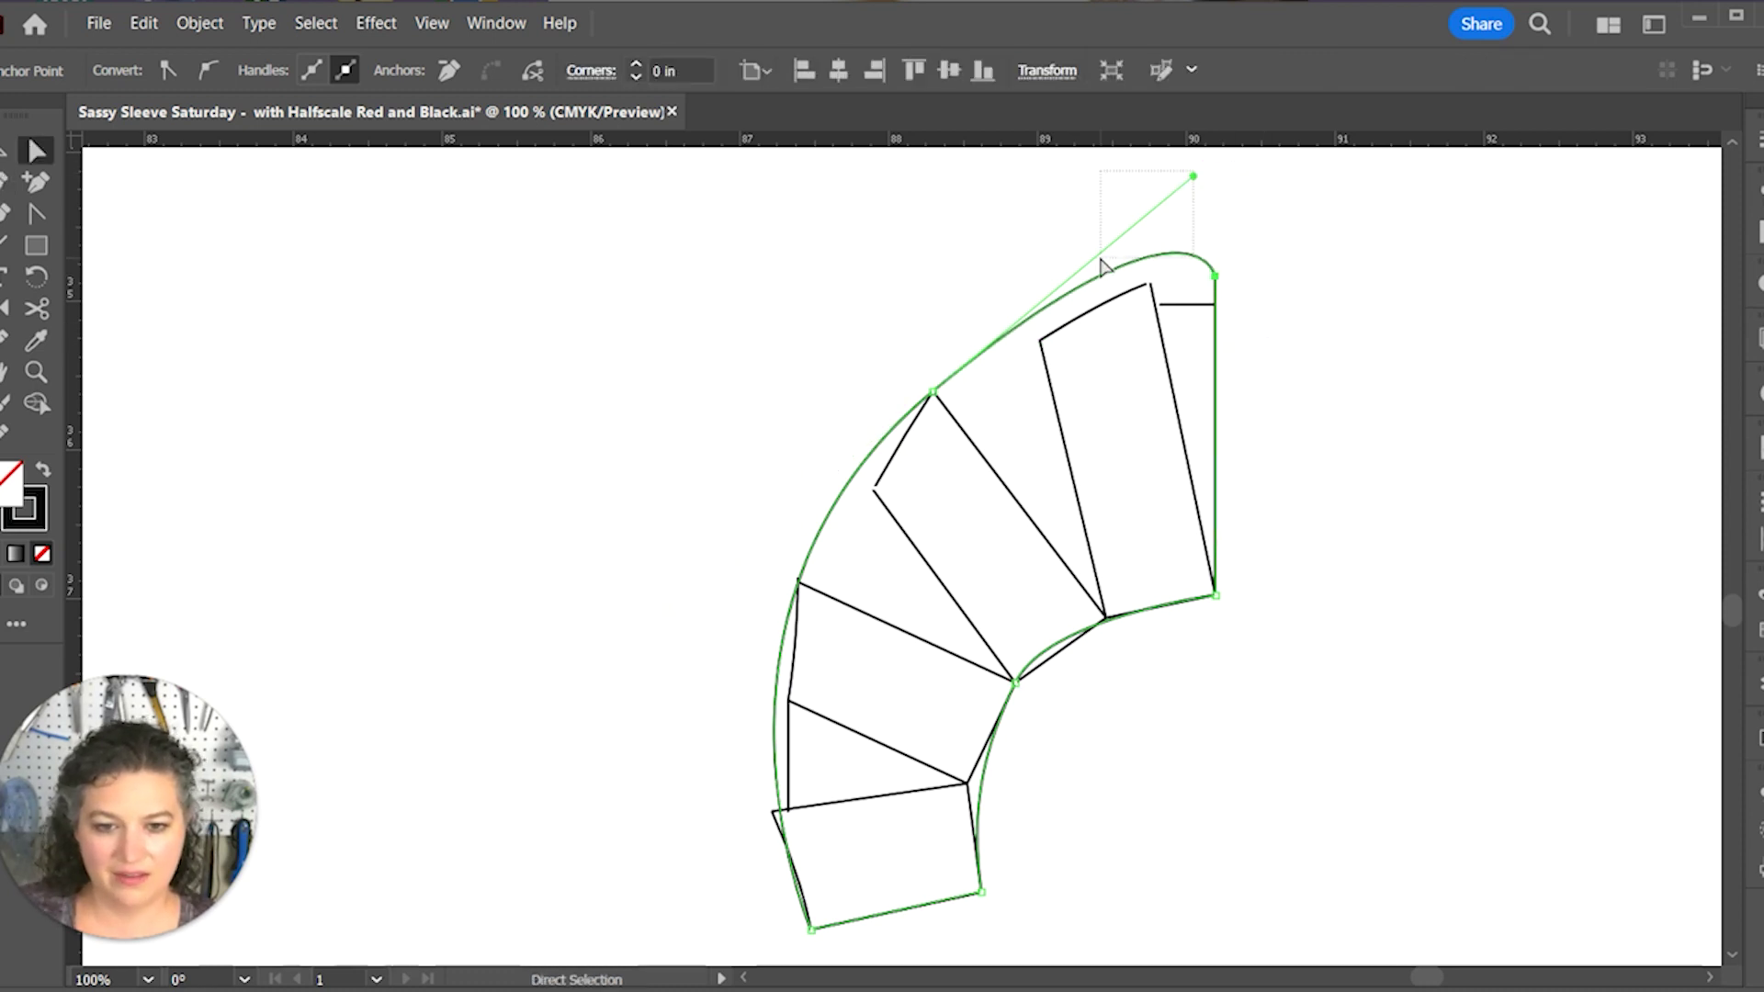
pyautogui.click(1192, 190)
pyautogui.moveTo(1192, 177); pyautogui.dragTo(1059, 275)
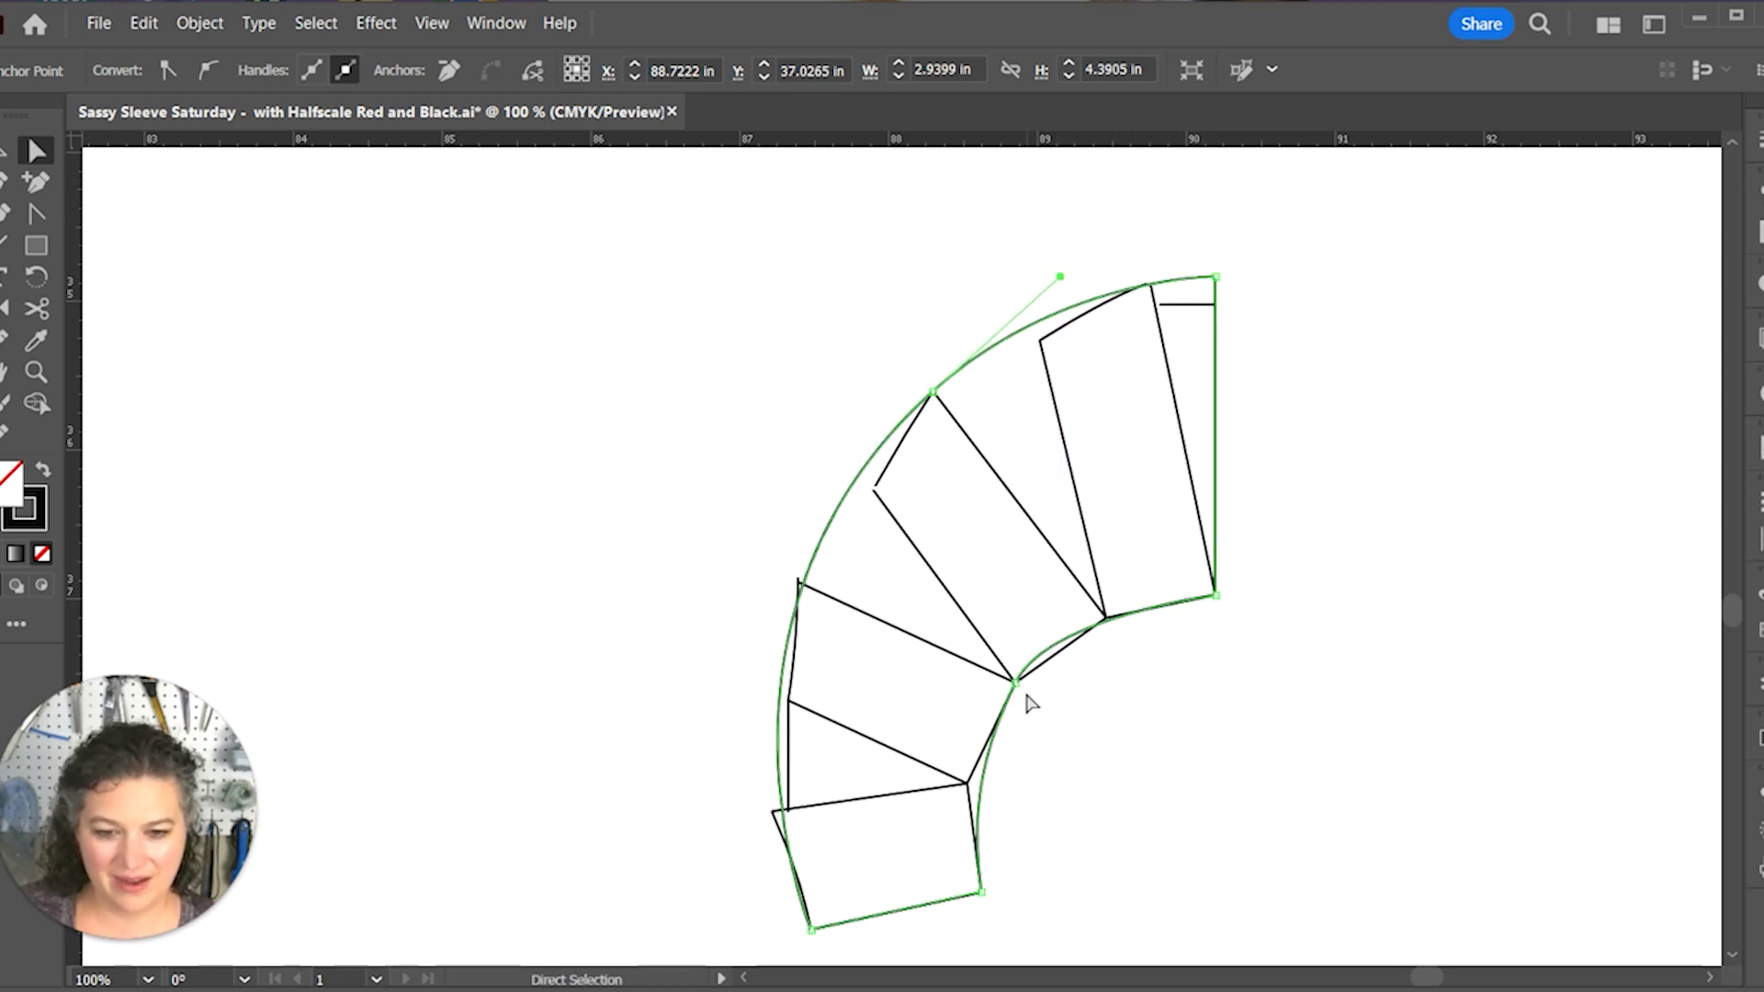
# Step: Tilt the upper handle of the inner curve's middle anchor outward to smooth the curve through the panel corners, then deselect
pyautogui.hotkey('ctrl', '+')
pyautogui.hotkey('ctrl', '+')
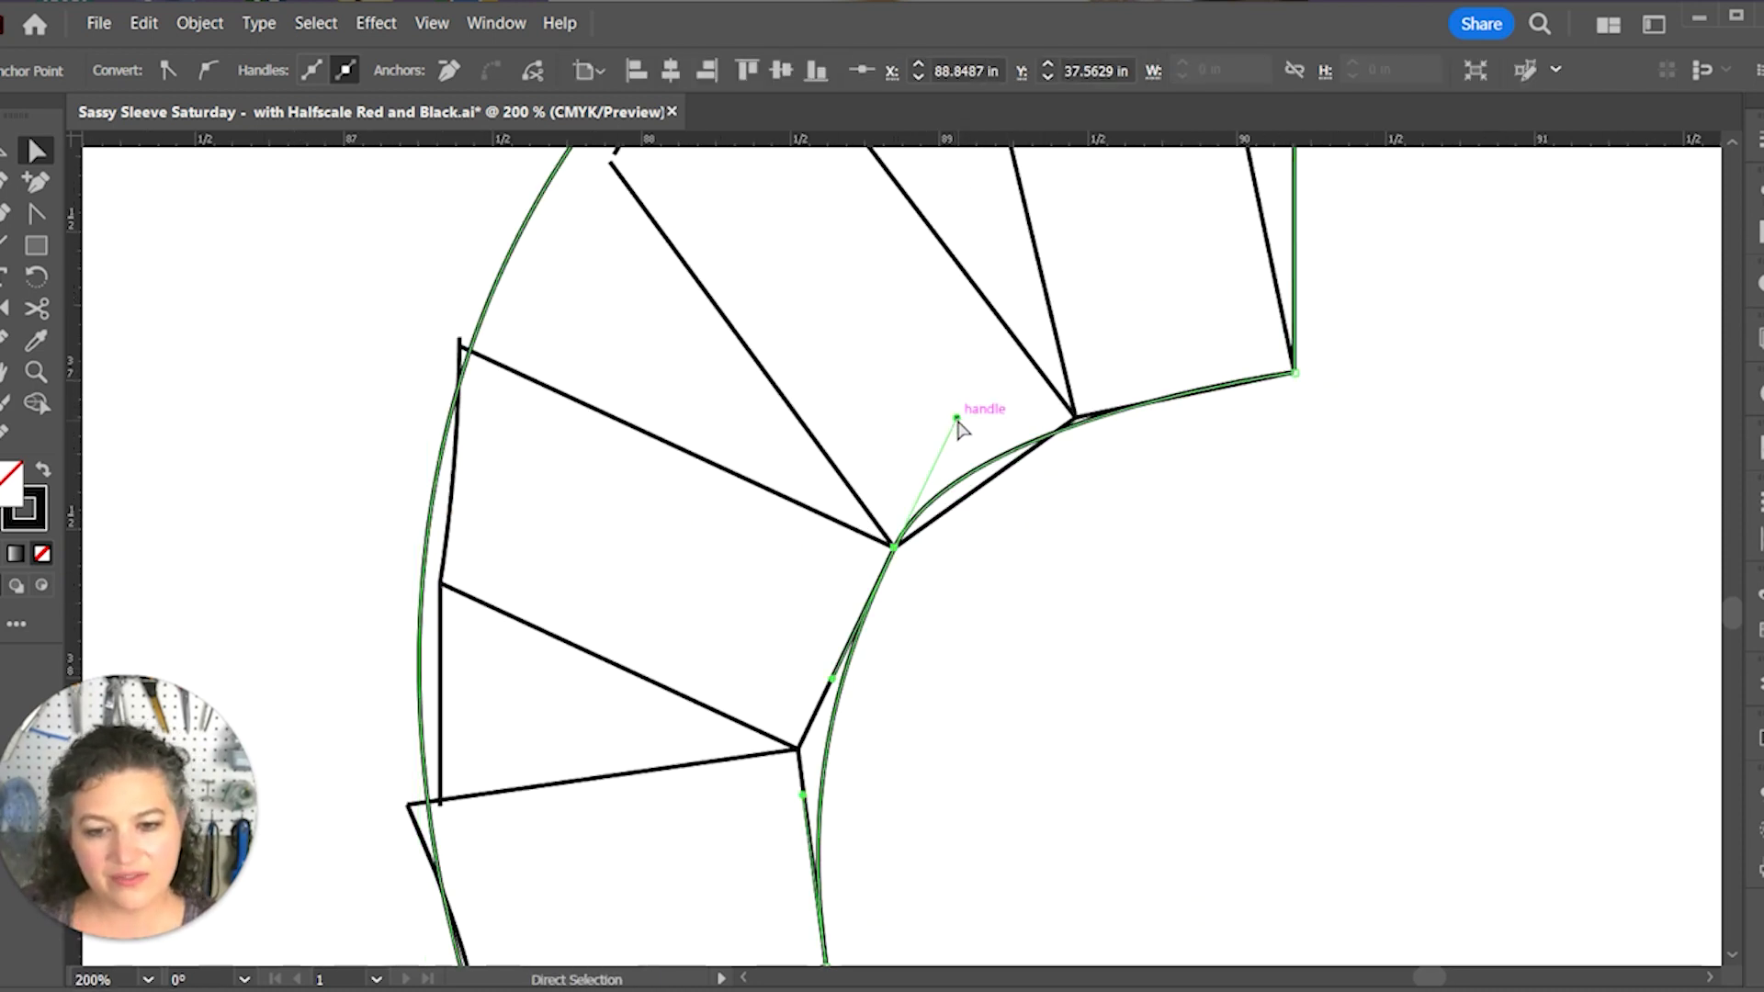
pyautogui.moveTo(957, 418); pyautogui.dragTo(1008, 396)
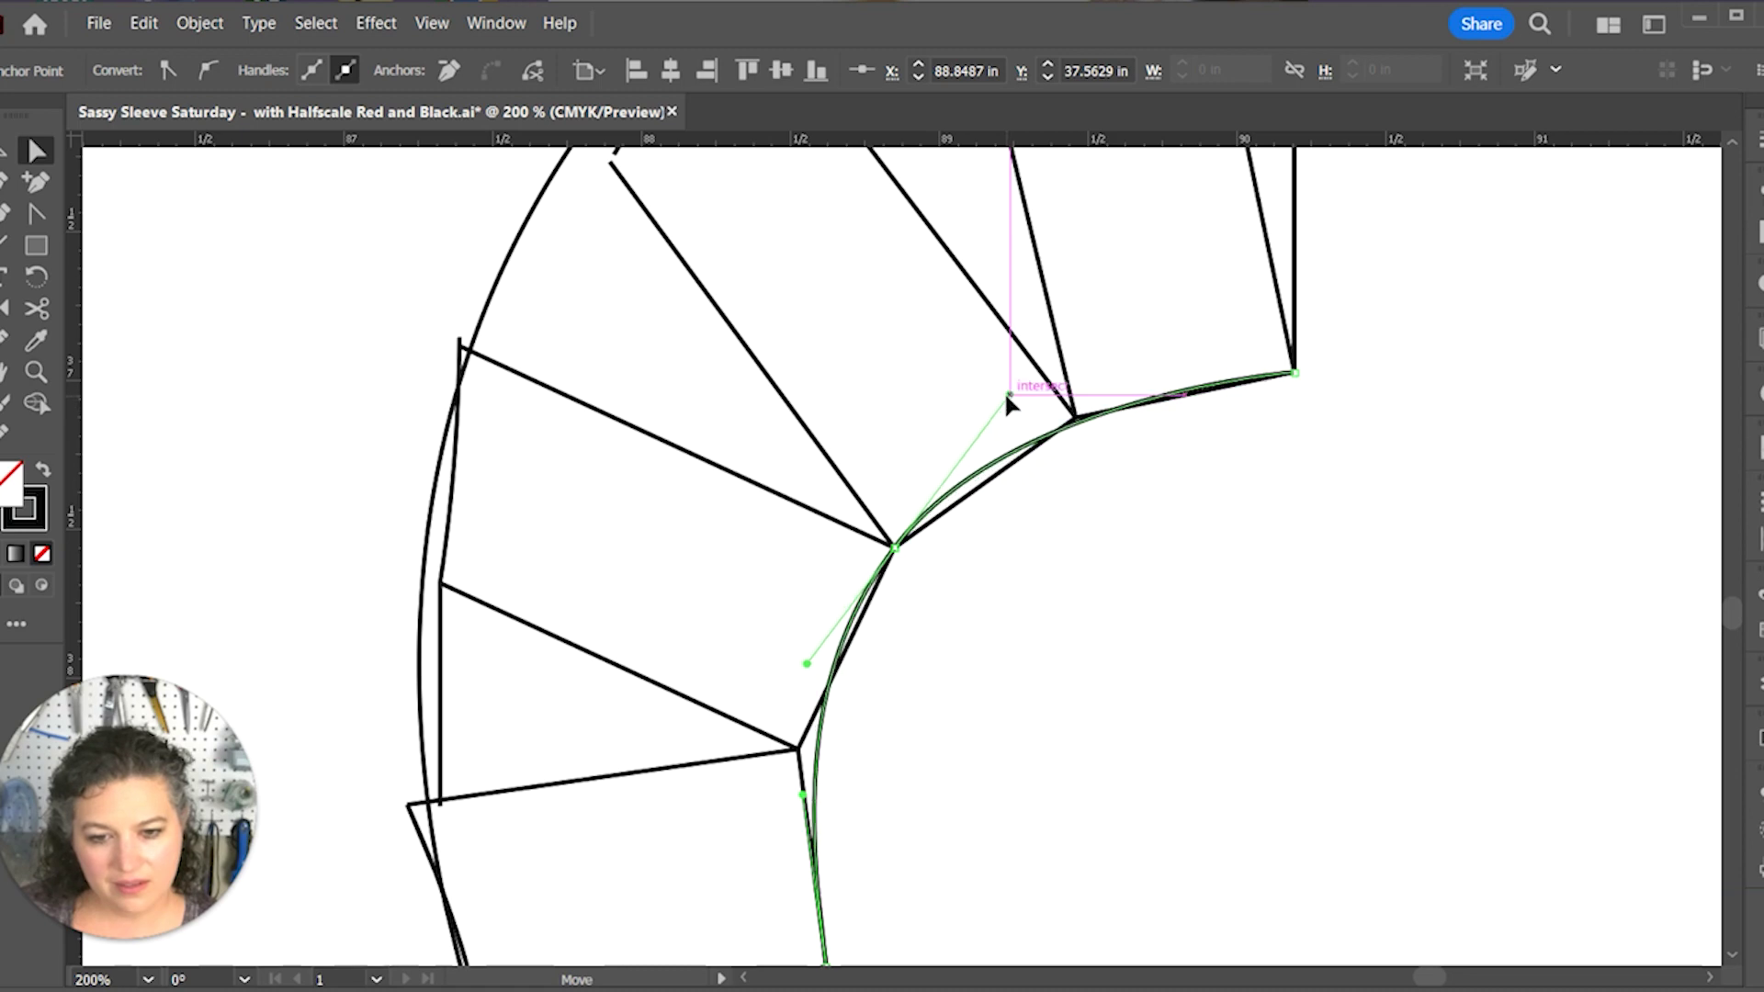
pyautogui.scroll(-4, 980, 511)
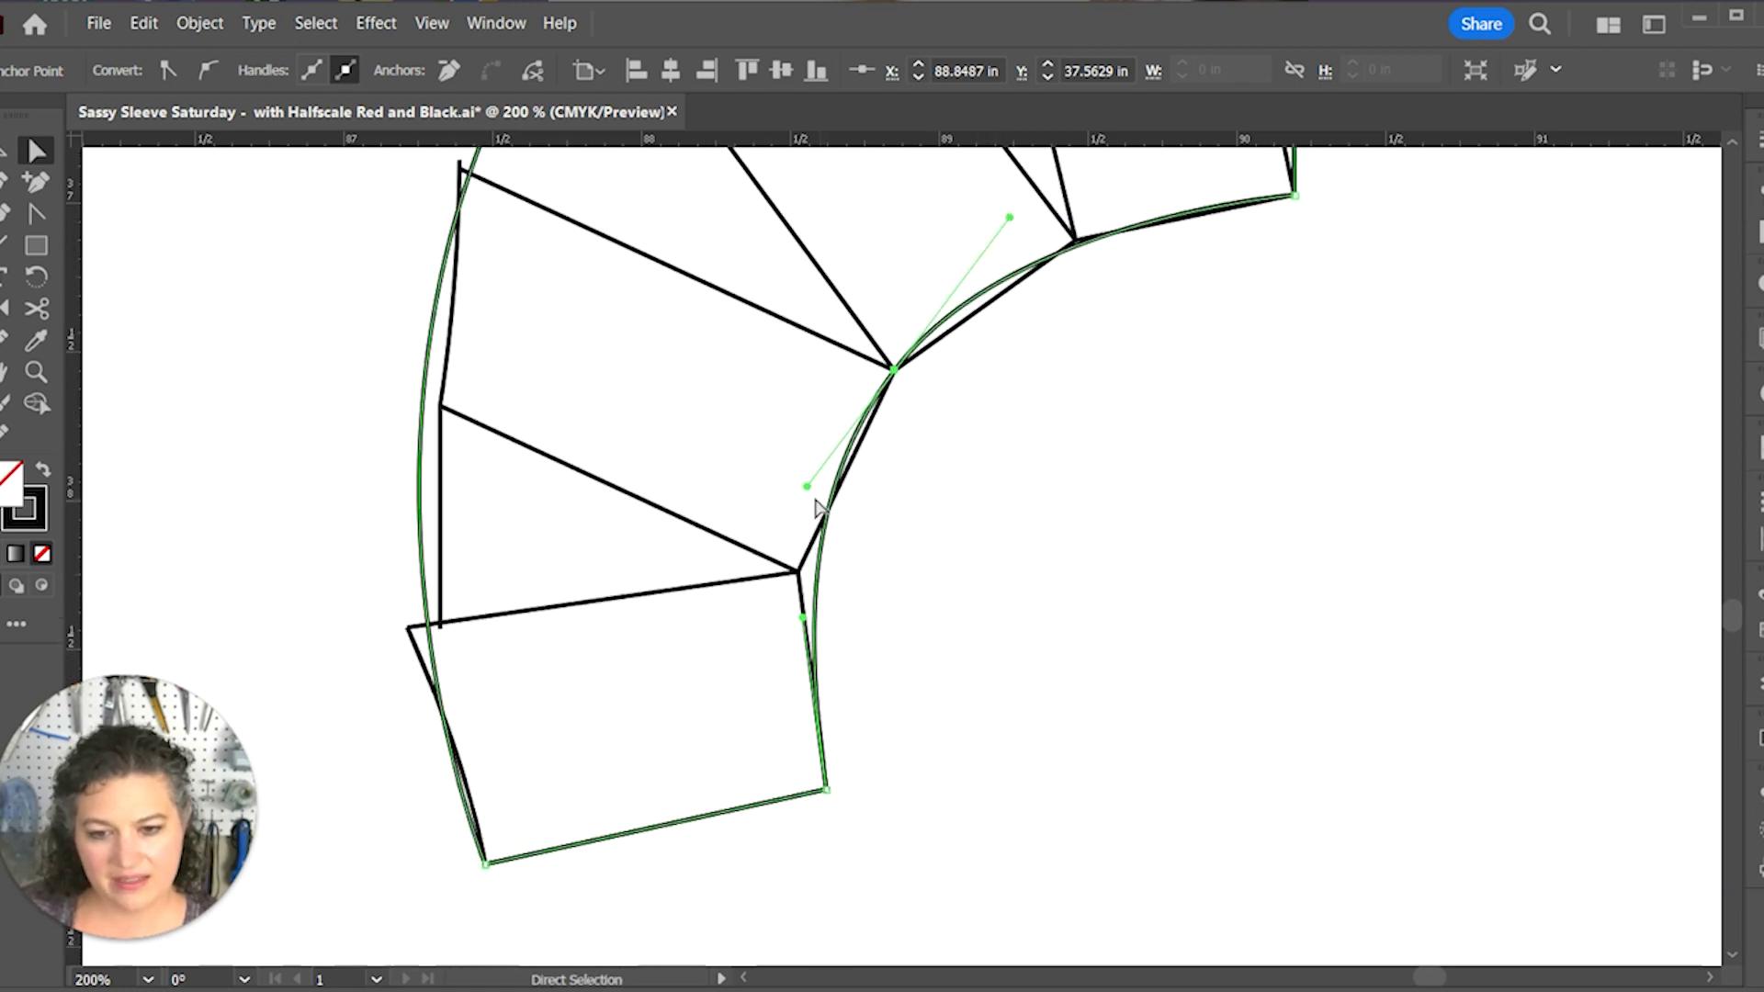
pyautogui.click(1018, 491)
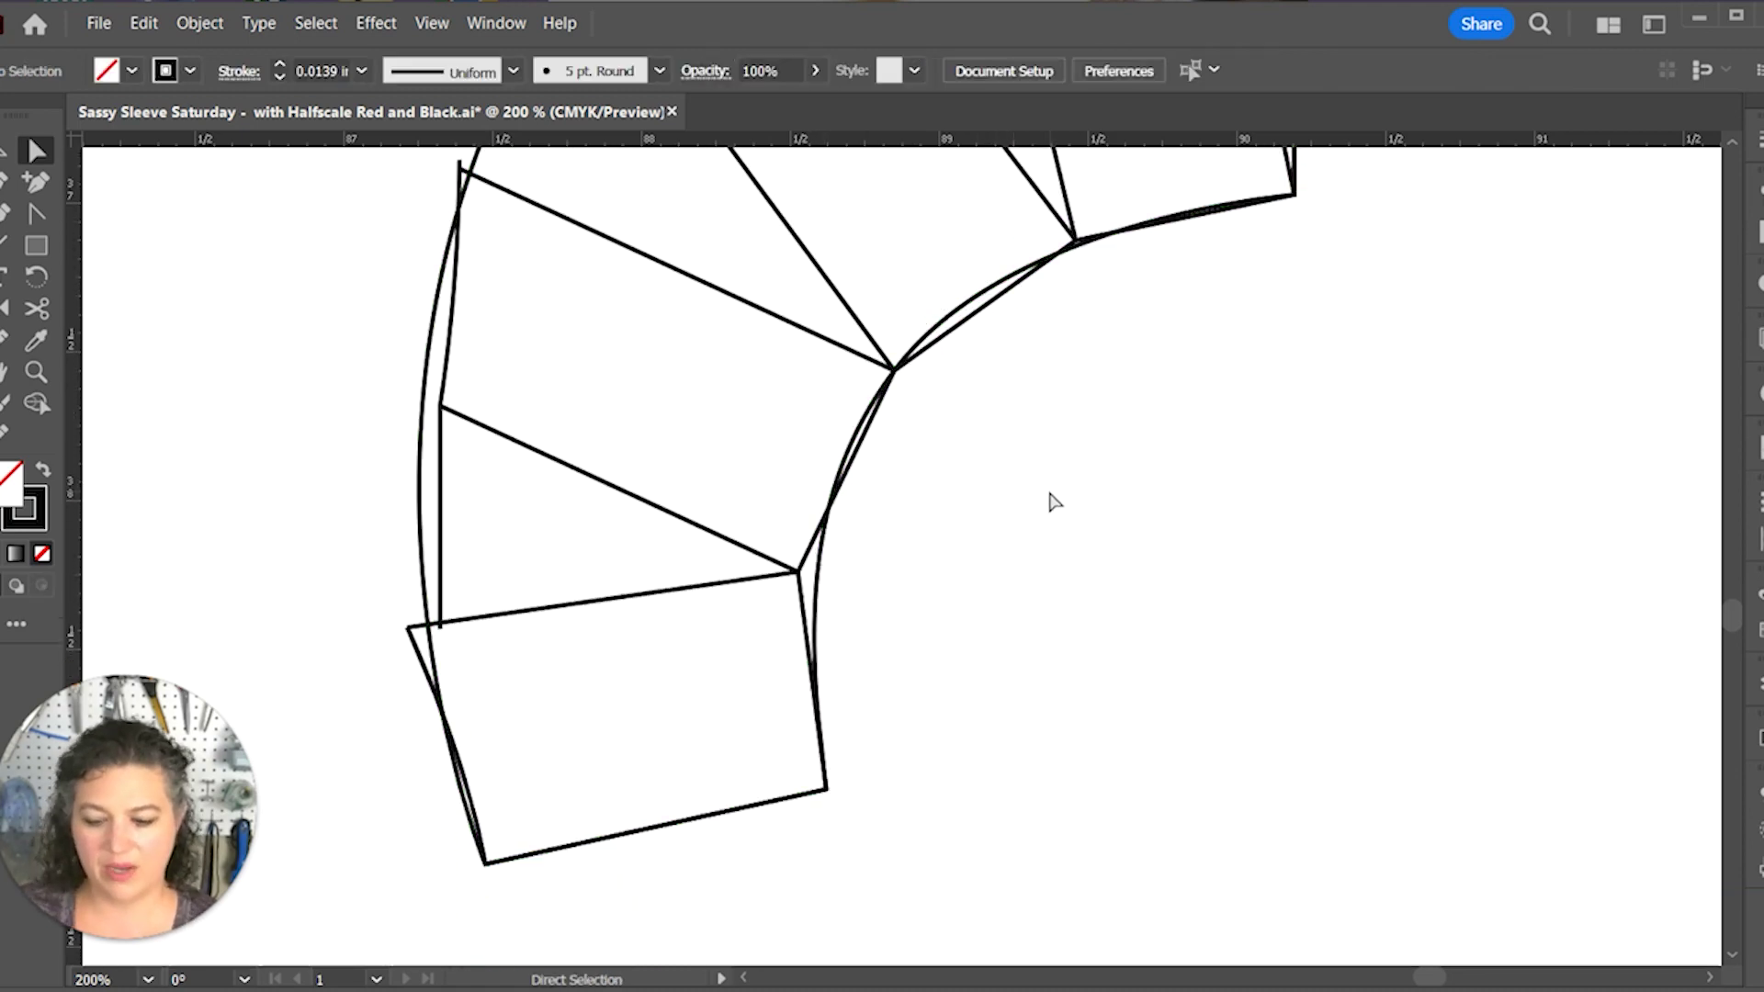
# Step: Move the traced lower-section outline off its spread panels into the empty area below the original sleeve
pyautogui.hotkey('ctrl', '-')
pyautogui.hotkey('ctrl', '-')
pyautogui.moveTo(1039, 515); pyautogui.dragTo(1020, 712)
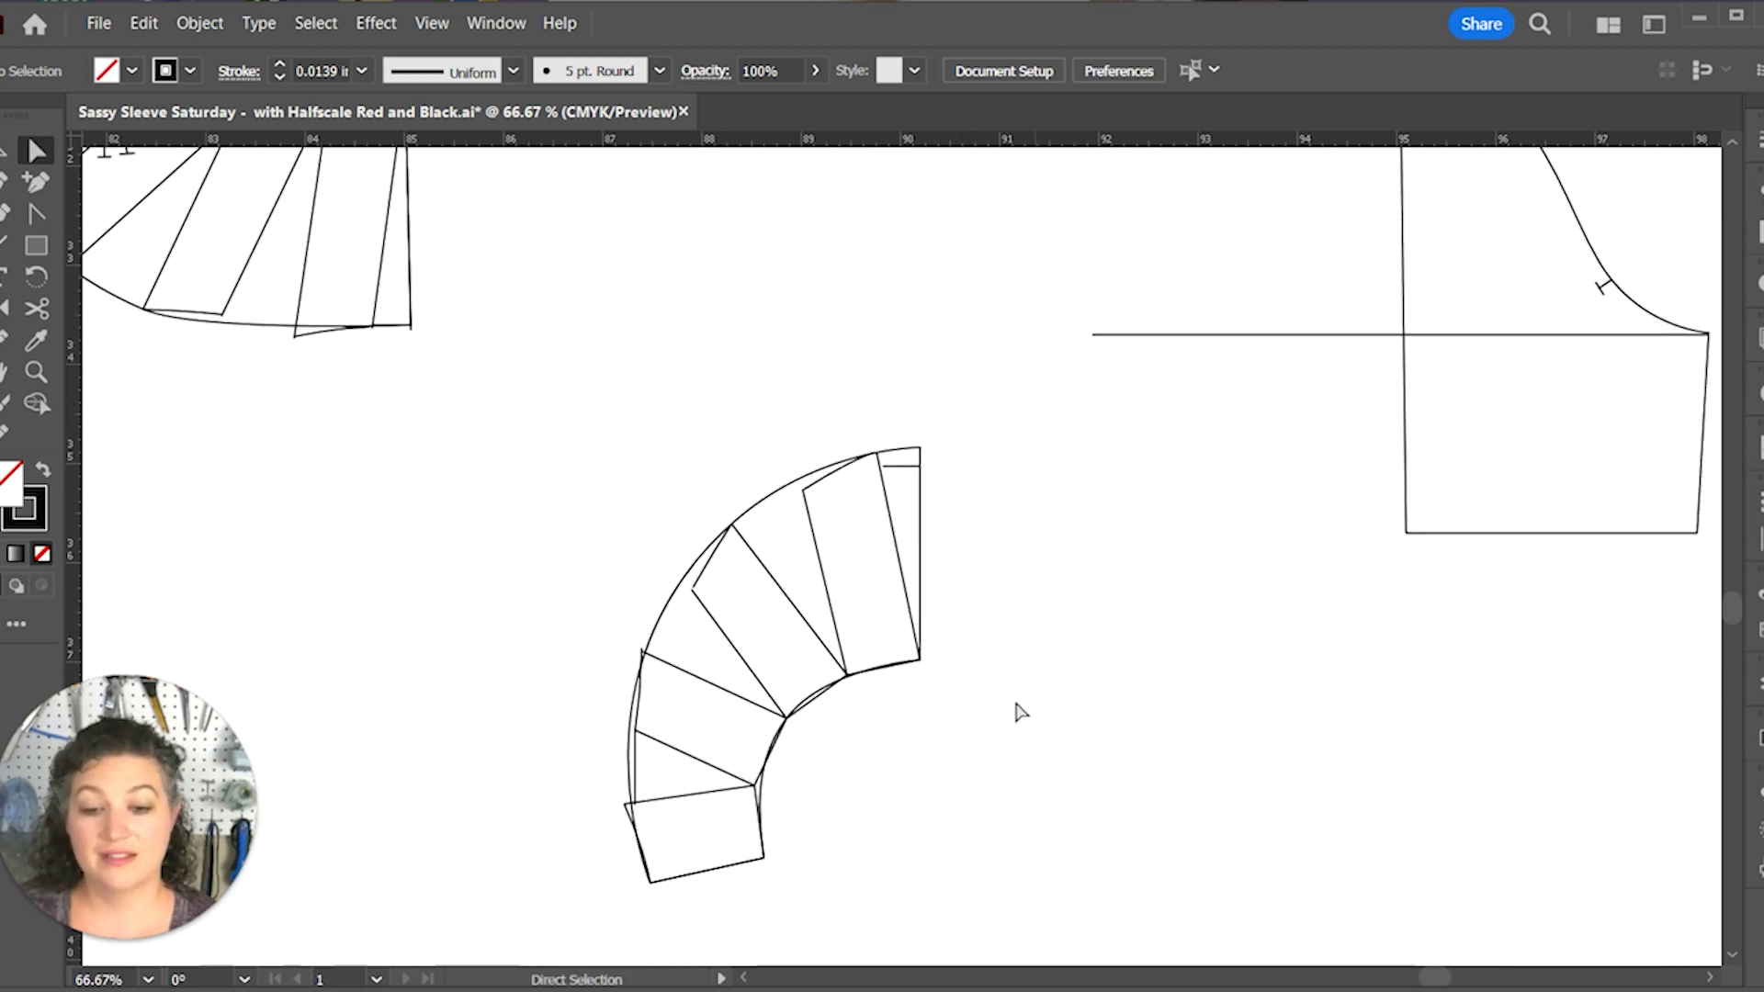
pyautogui.click(846, 684)
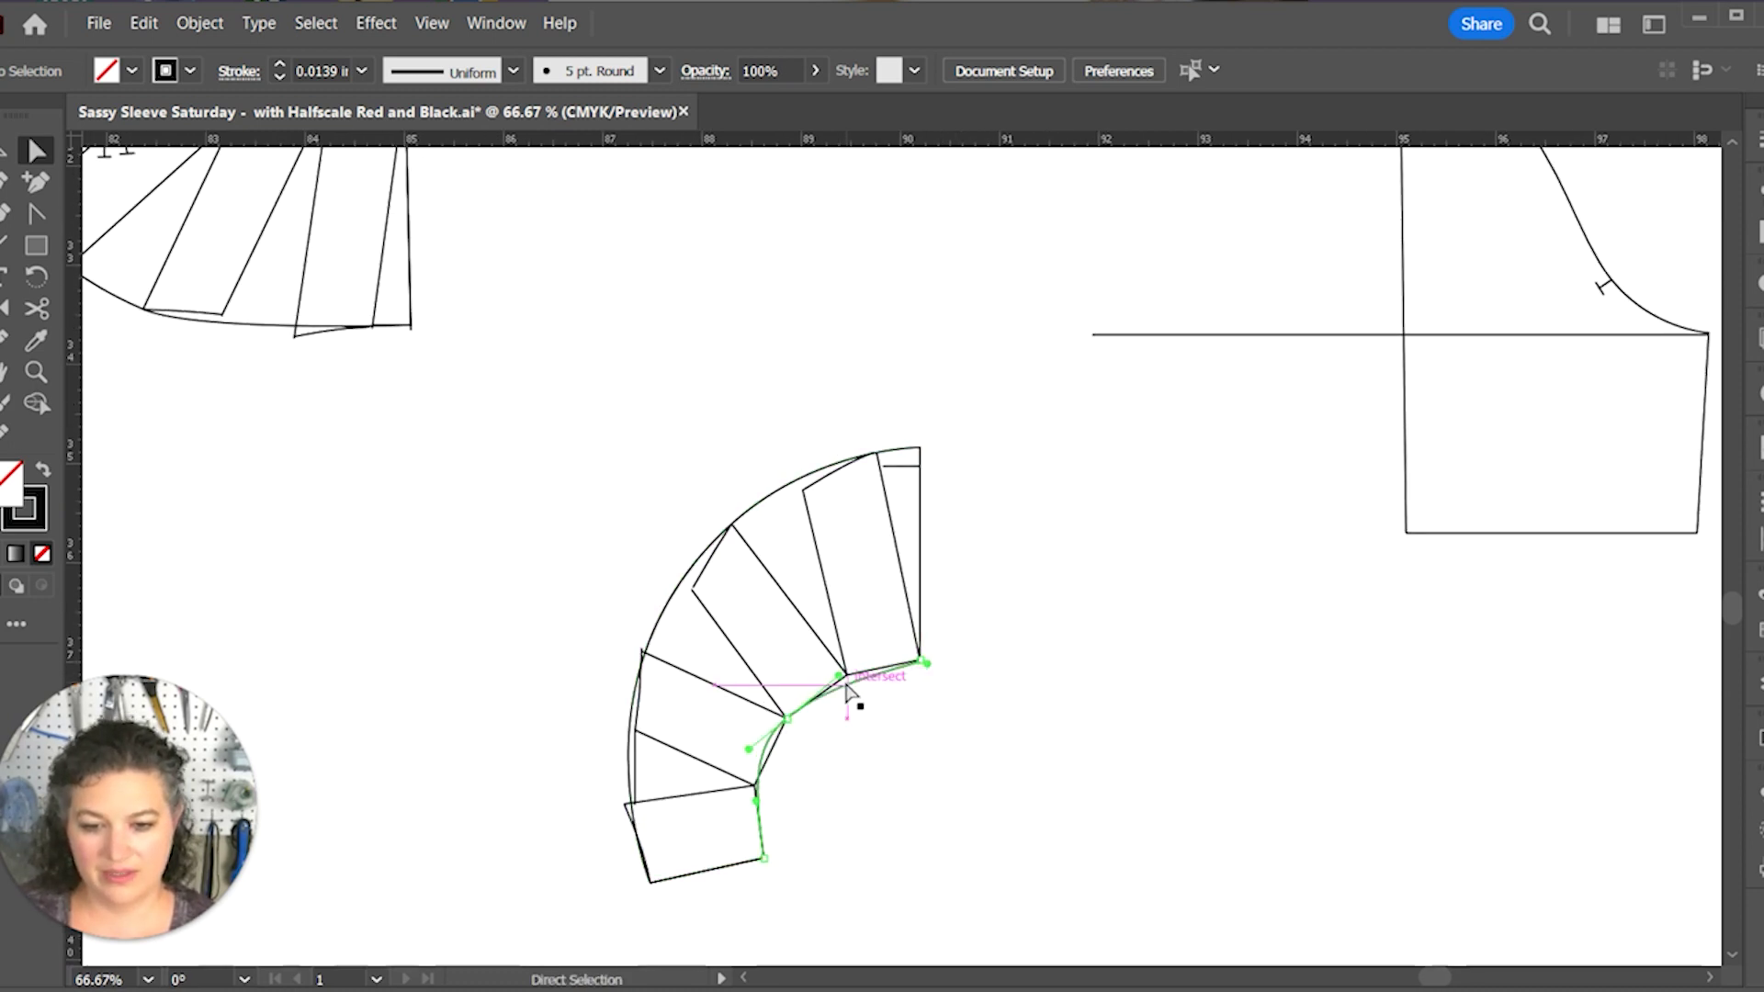
pyautogui.press('v')
pyautogui.click(891, 730)
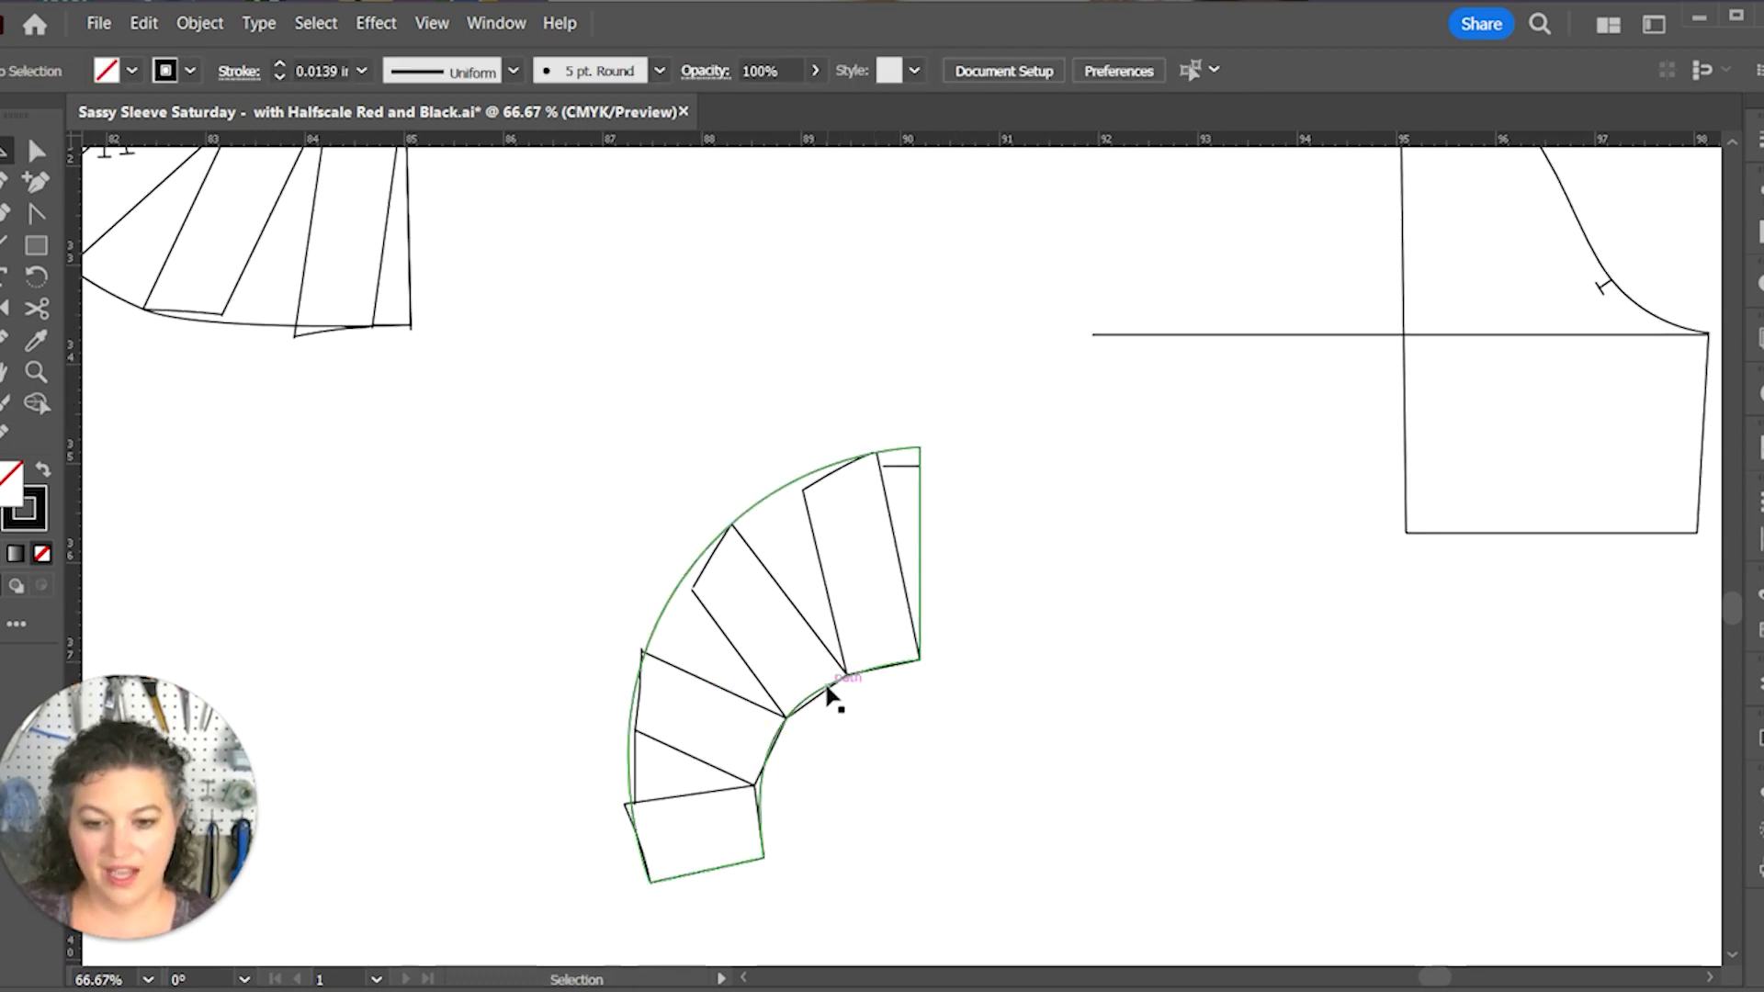
pyautogui.moveTo(826, 687); pyautogui.dragTo(996, 767)
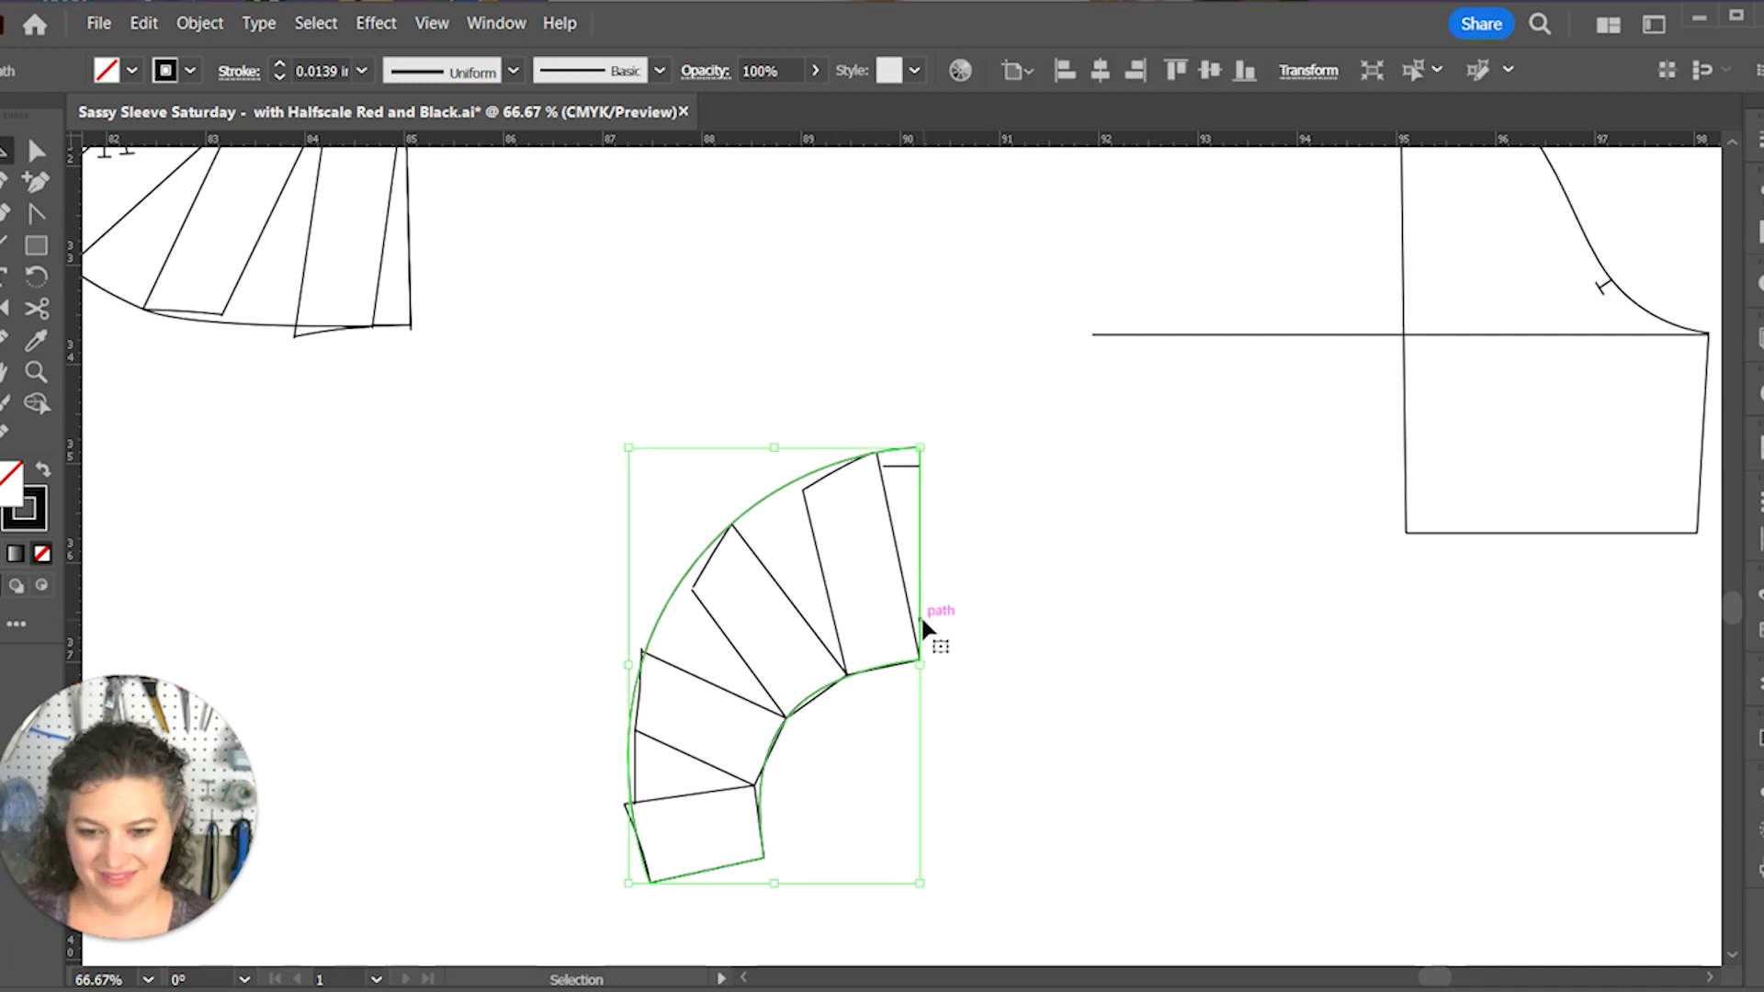
pyautogui.moveTo(929, 645); pyautogui.dragTo(1135, 780)
# Step: Move the traced upper-section outline off its spread panels and place it directly above the lower-section outline
pyautogui.press('space')
pyautogui.moveTo(1136, 780)
pyautogui.mouseDown()
pyautogui.moveTo(915, 568)
pyautogui.moveTo(600, 478)
pyautogui.moveTo(1138, 805)
pyautogui.mouseUp()
pyautogui.scroll(6, 956, 945)
pyautogui.hscroll(-6, 957, 945)
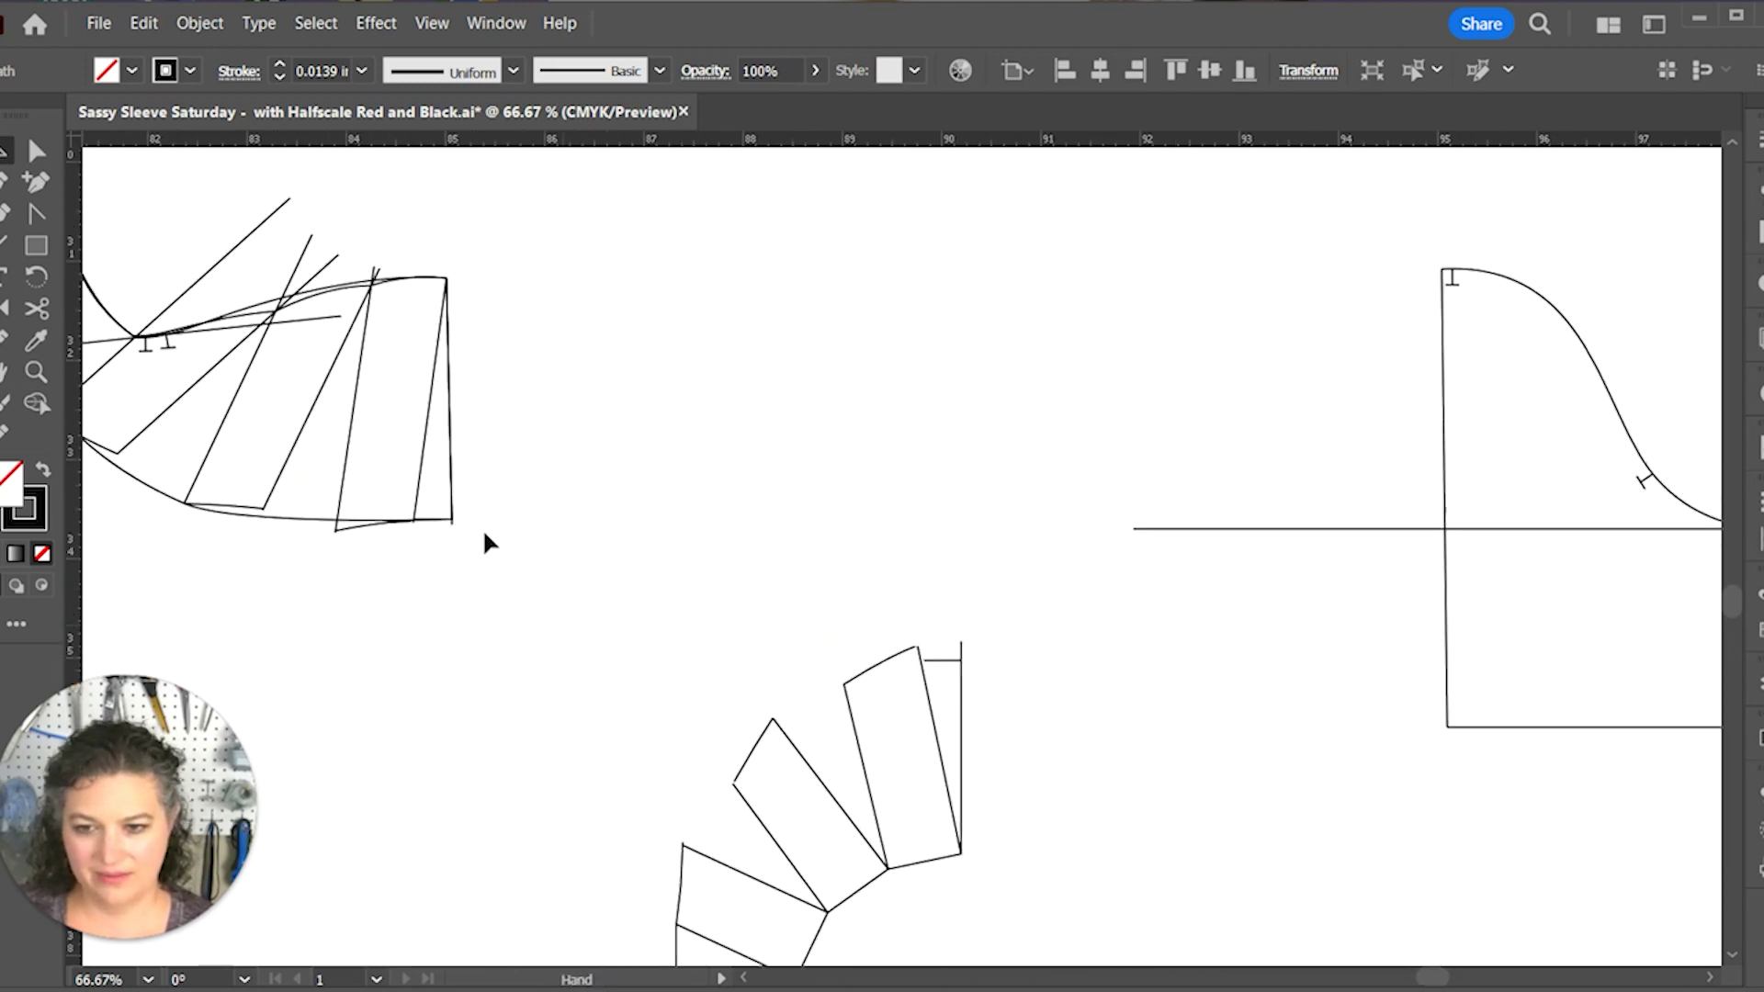
pyautogui.moveTo(456, 450); pyautogui.dragTo(976, 606)
pyautogui.moveTo(1114, 665); pyautogui.dragTo(1140, 564)
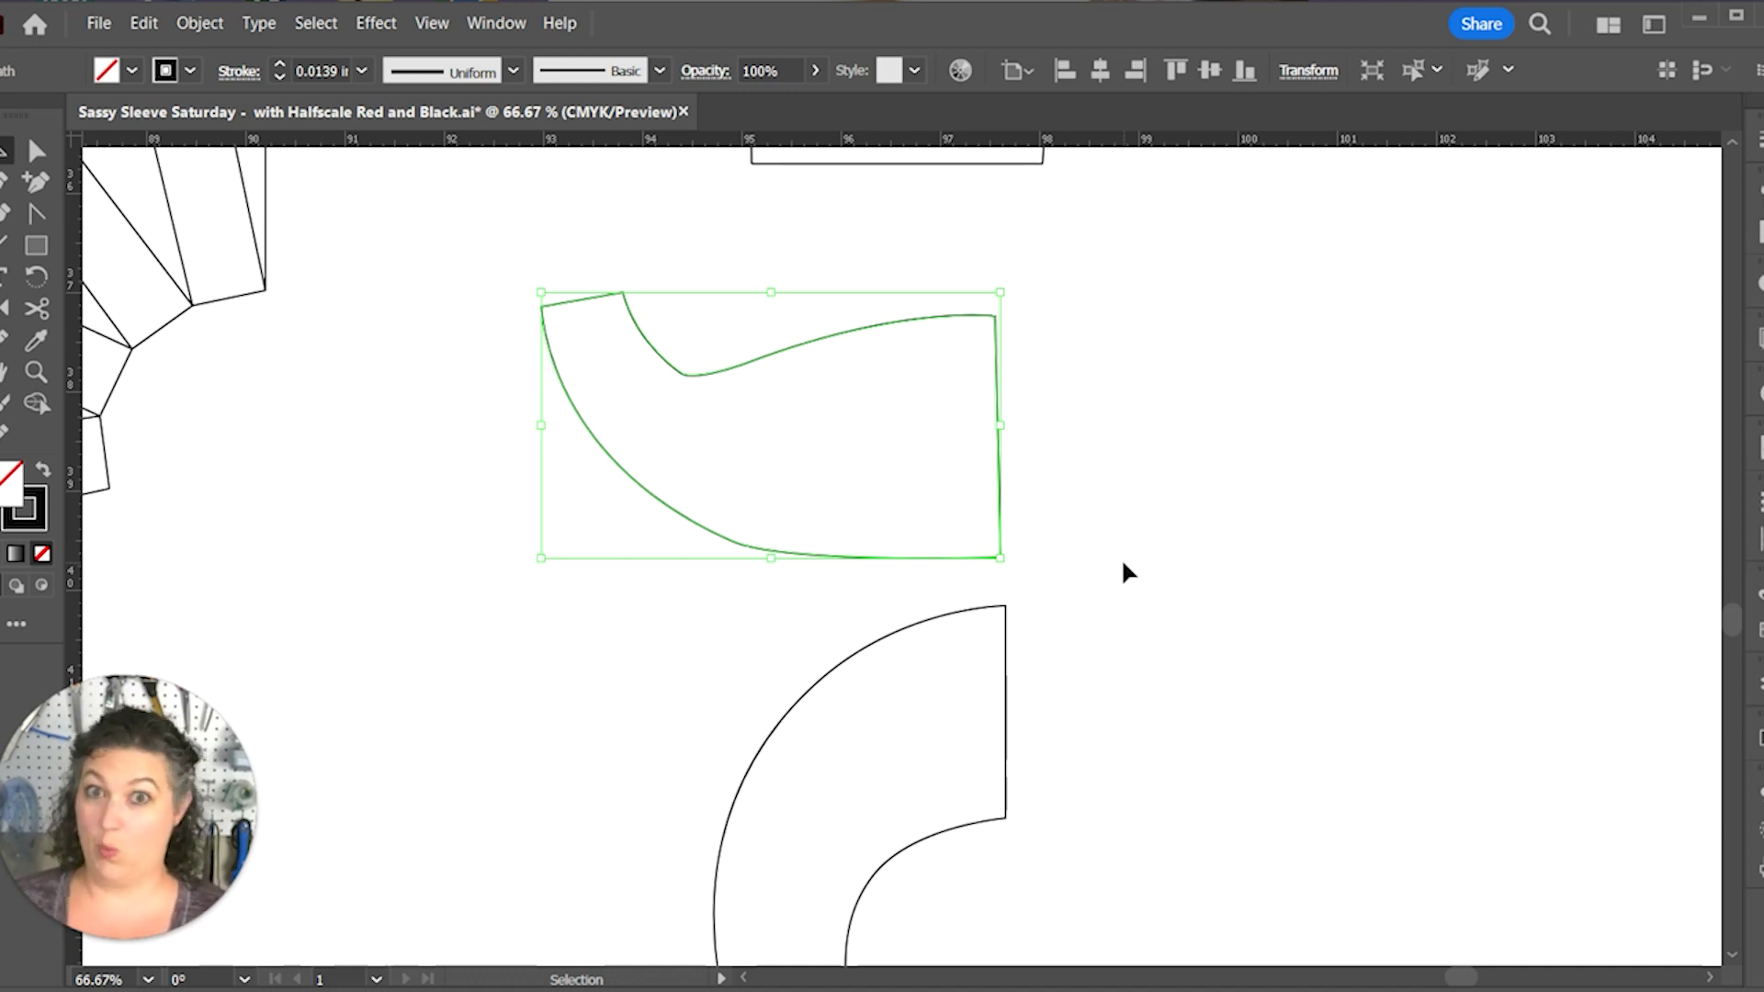
# Step: Cut the upper-section outline with the Scissors tool at both end anchors of its long lower curve
pyautogui.click(898, 491)
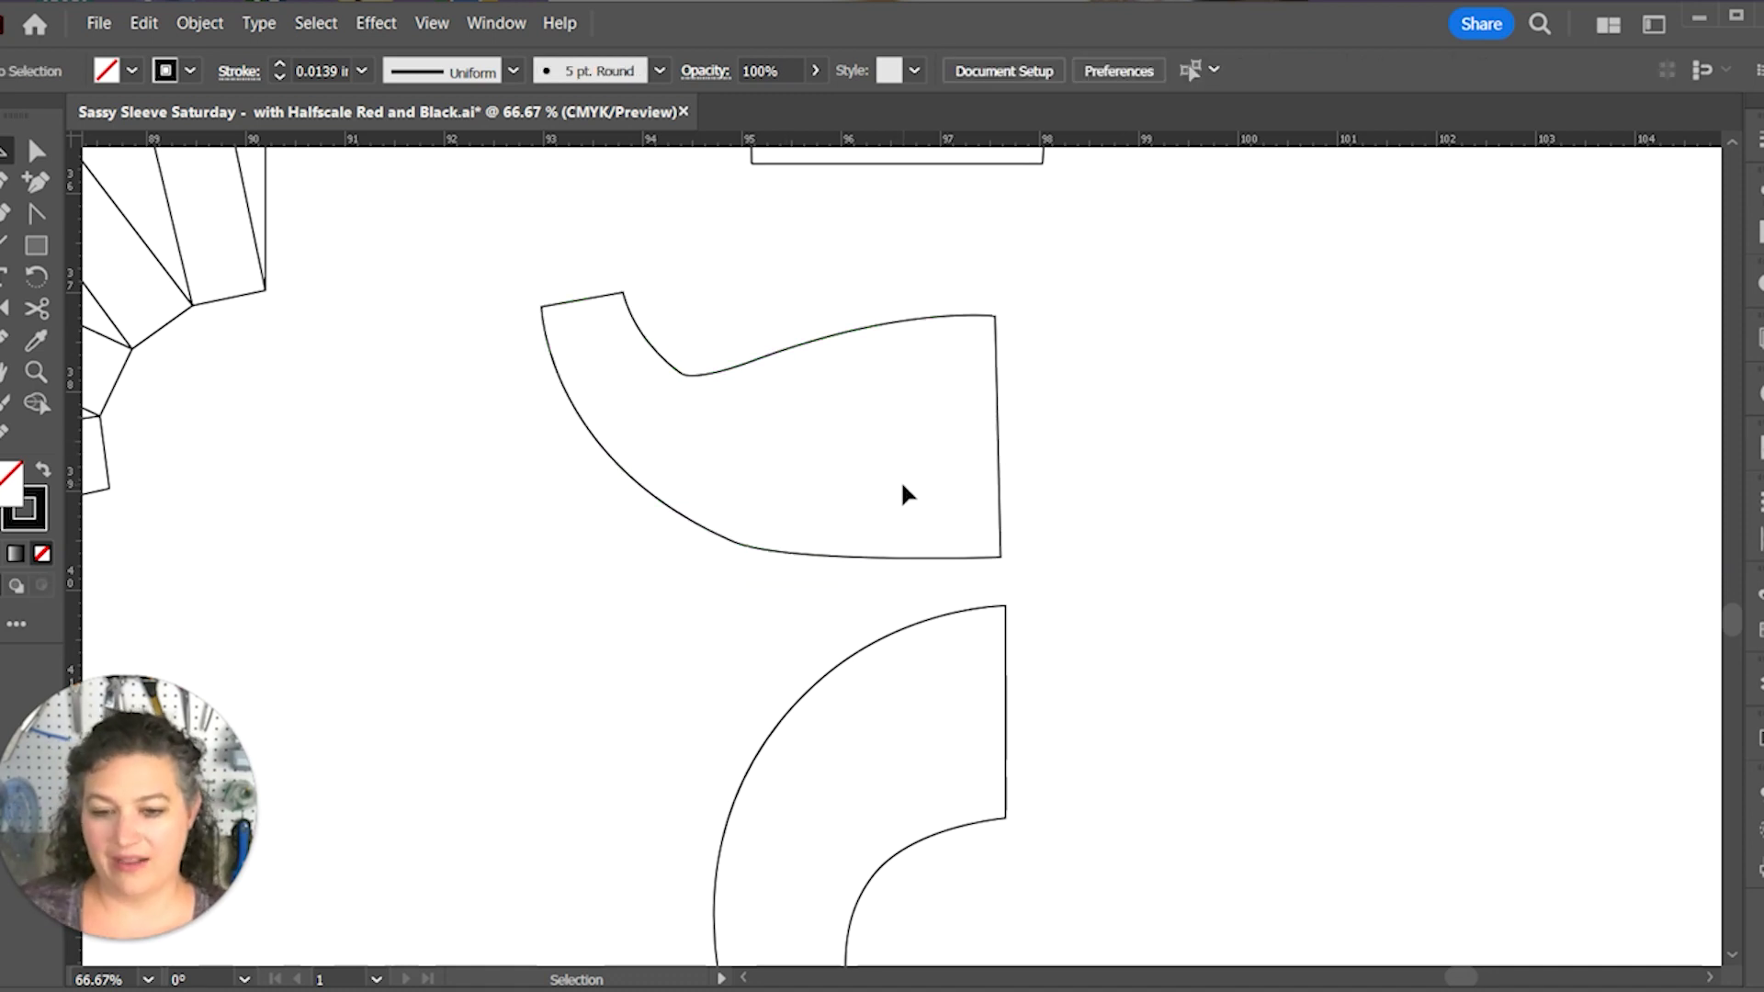
pyautogui.click(774, 554)
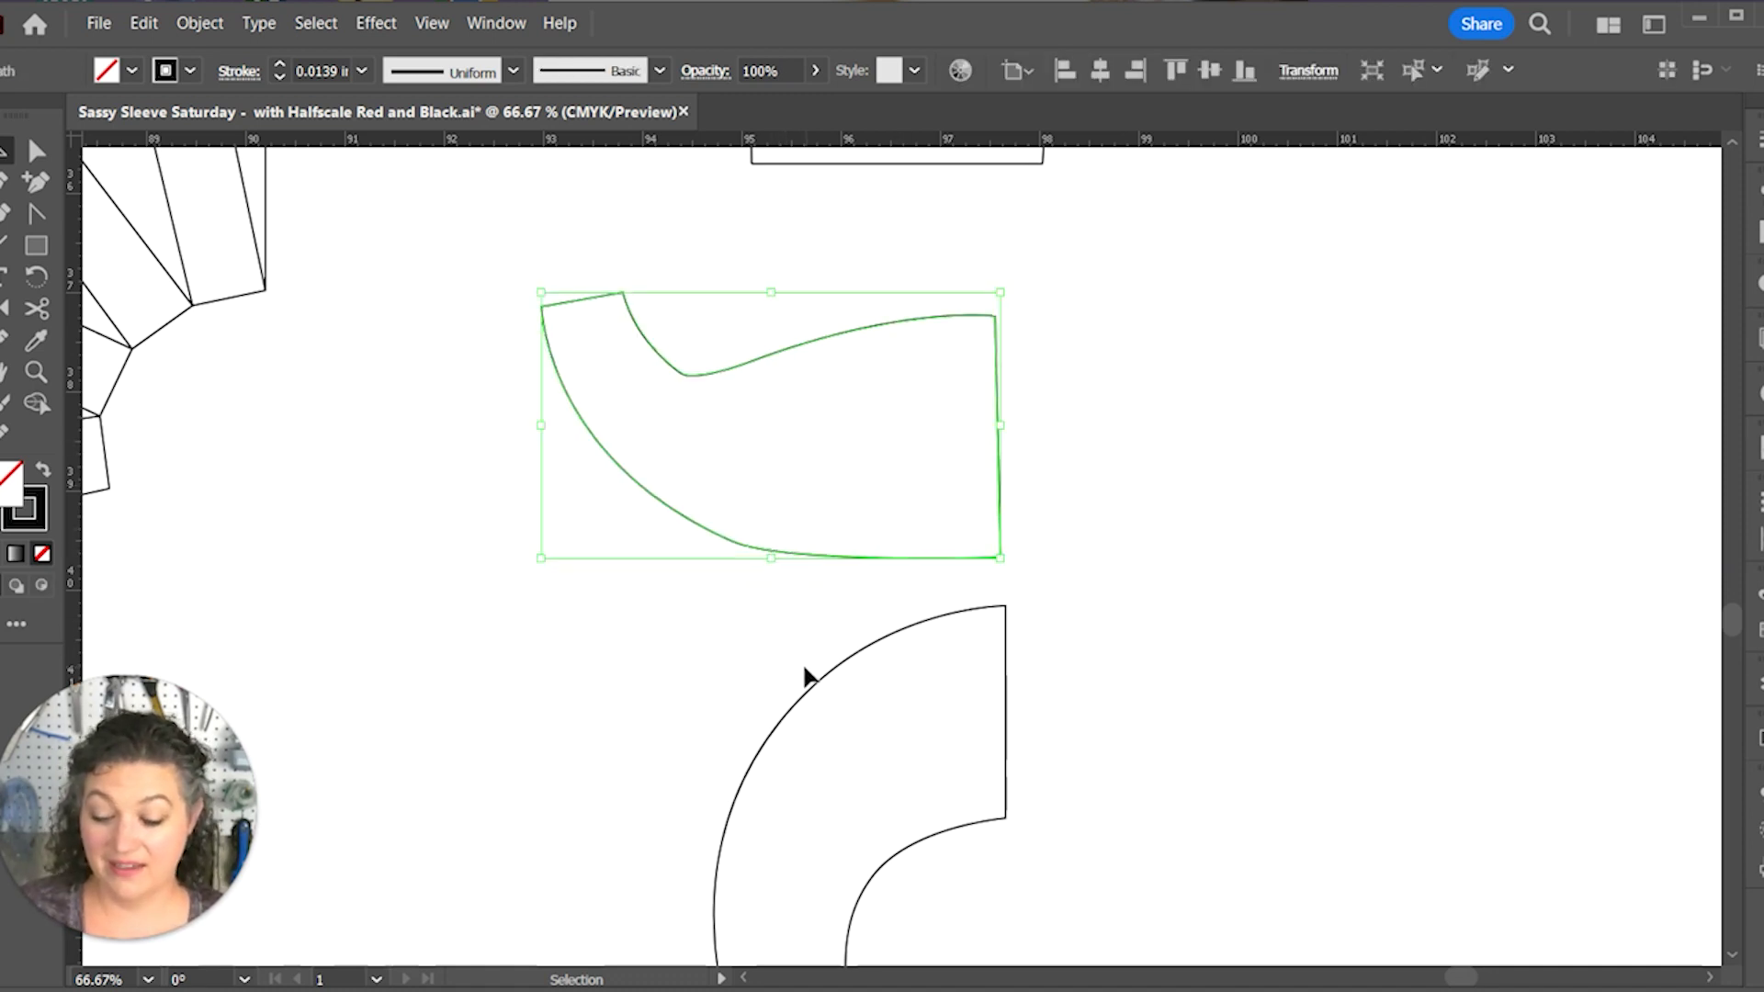
pyautogui.press('c')
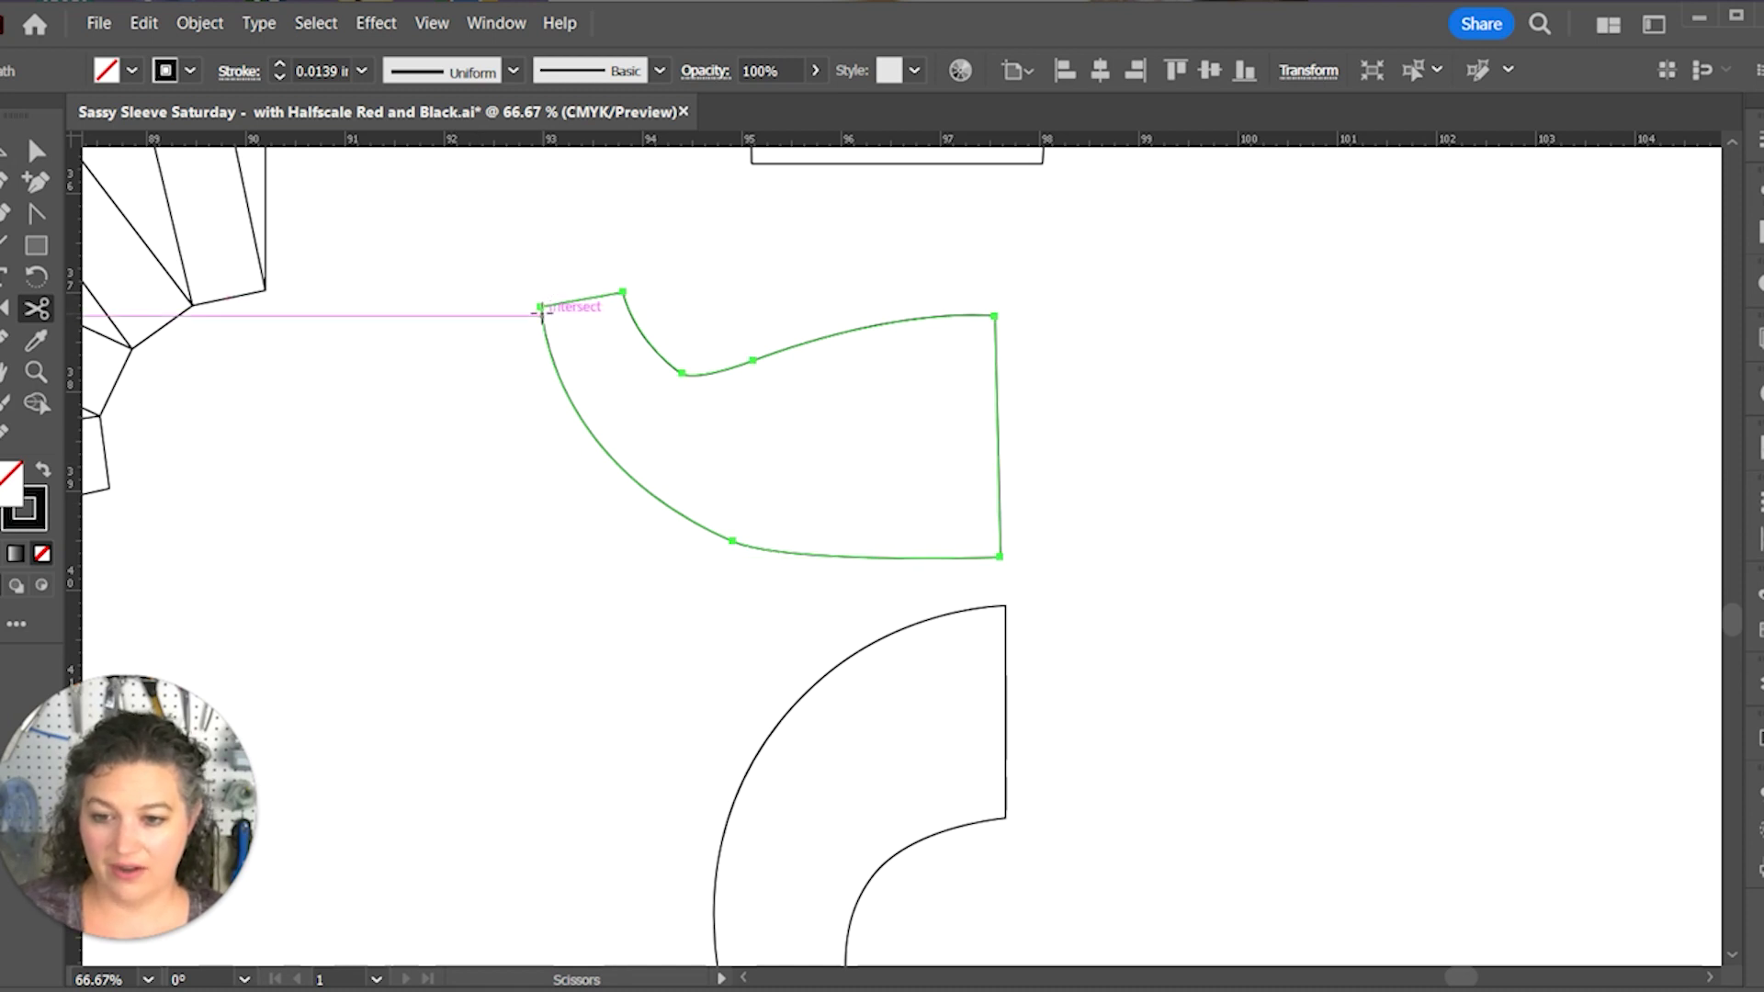
pyautogui.click(540, 307)
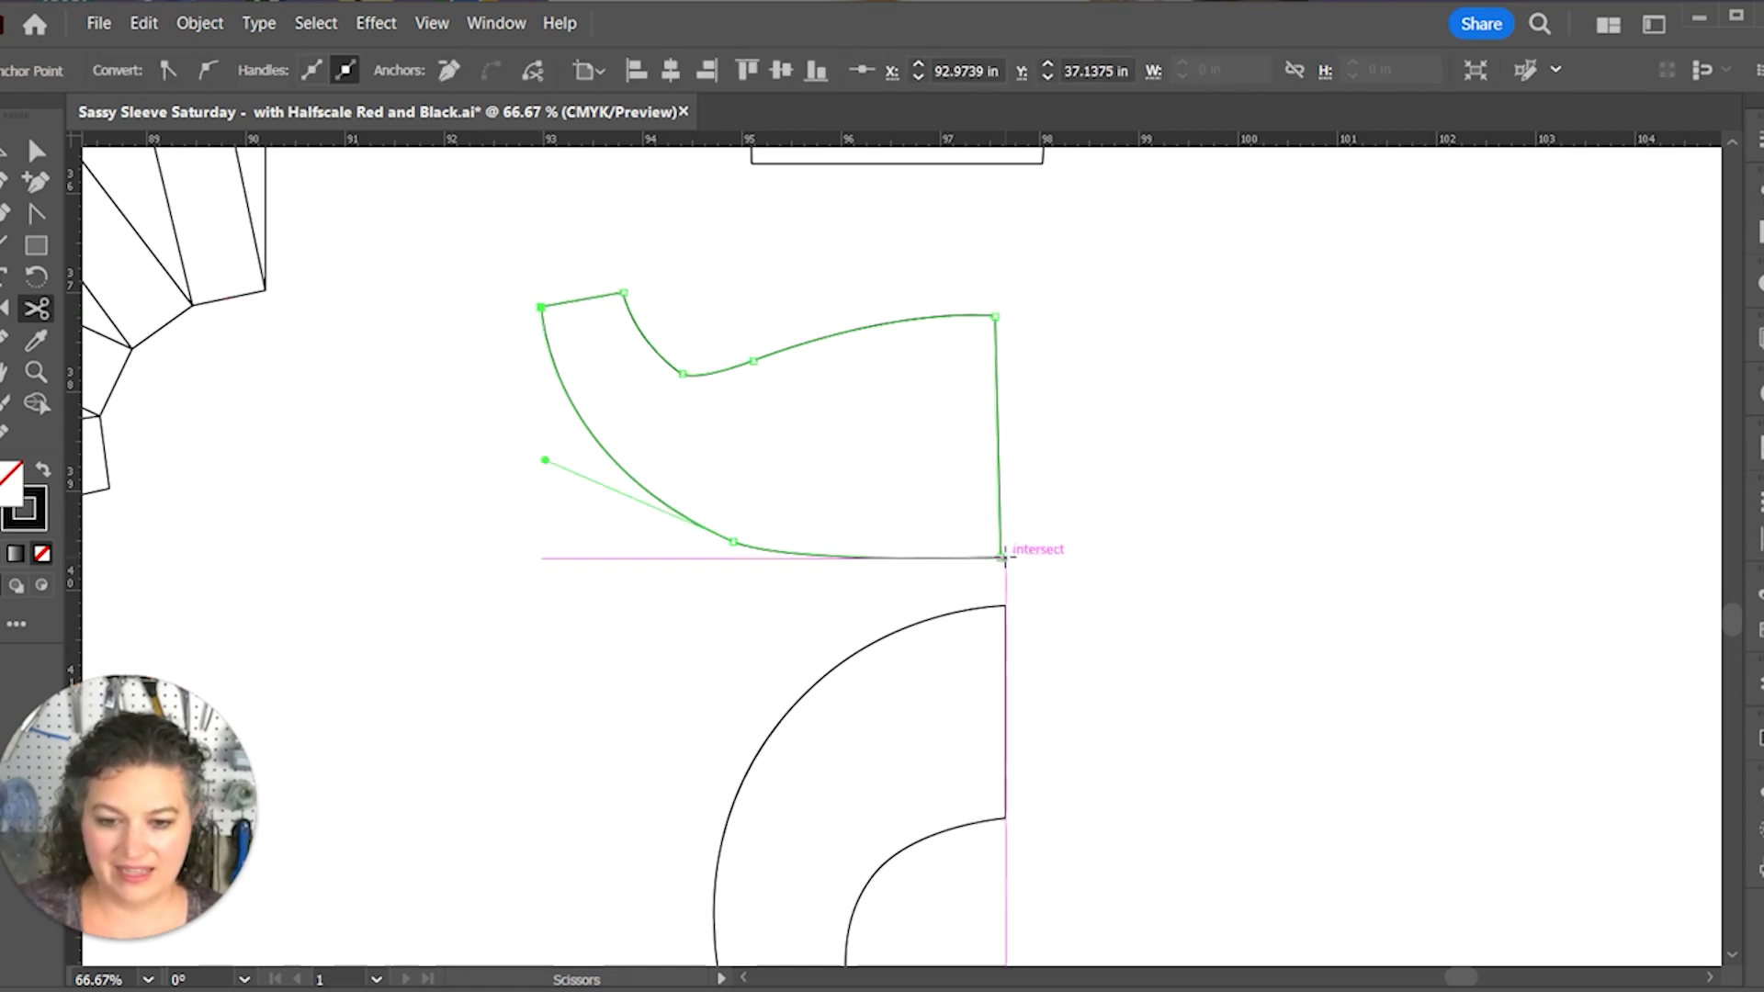
pyautogui.click(999, 554)
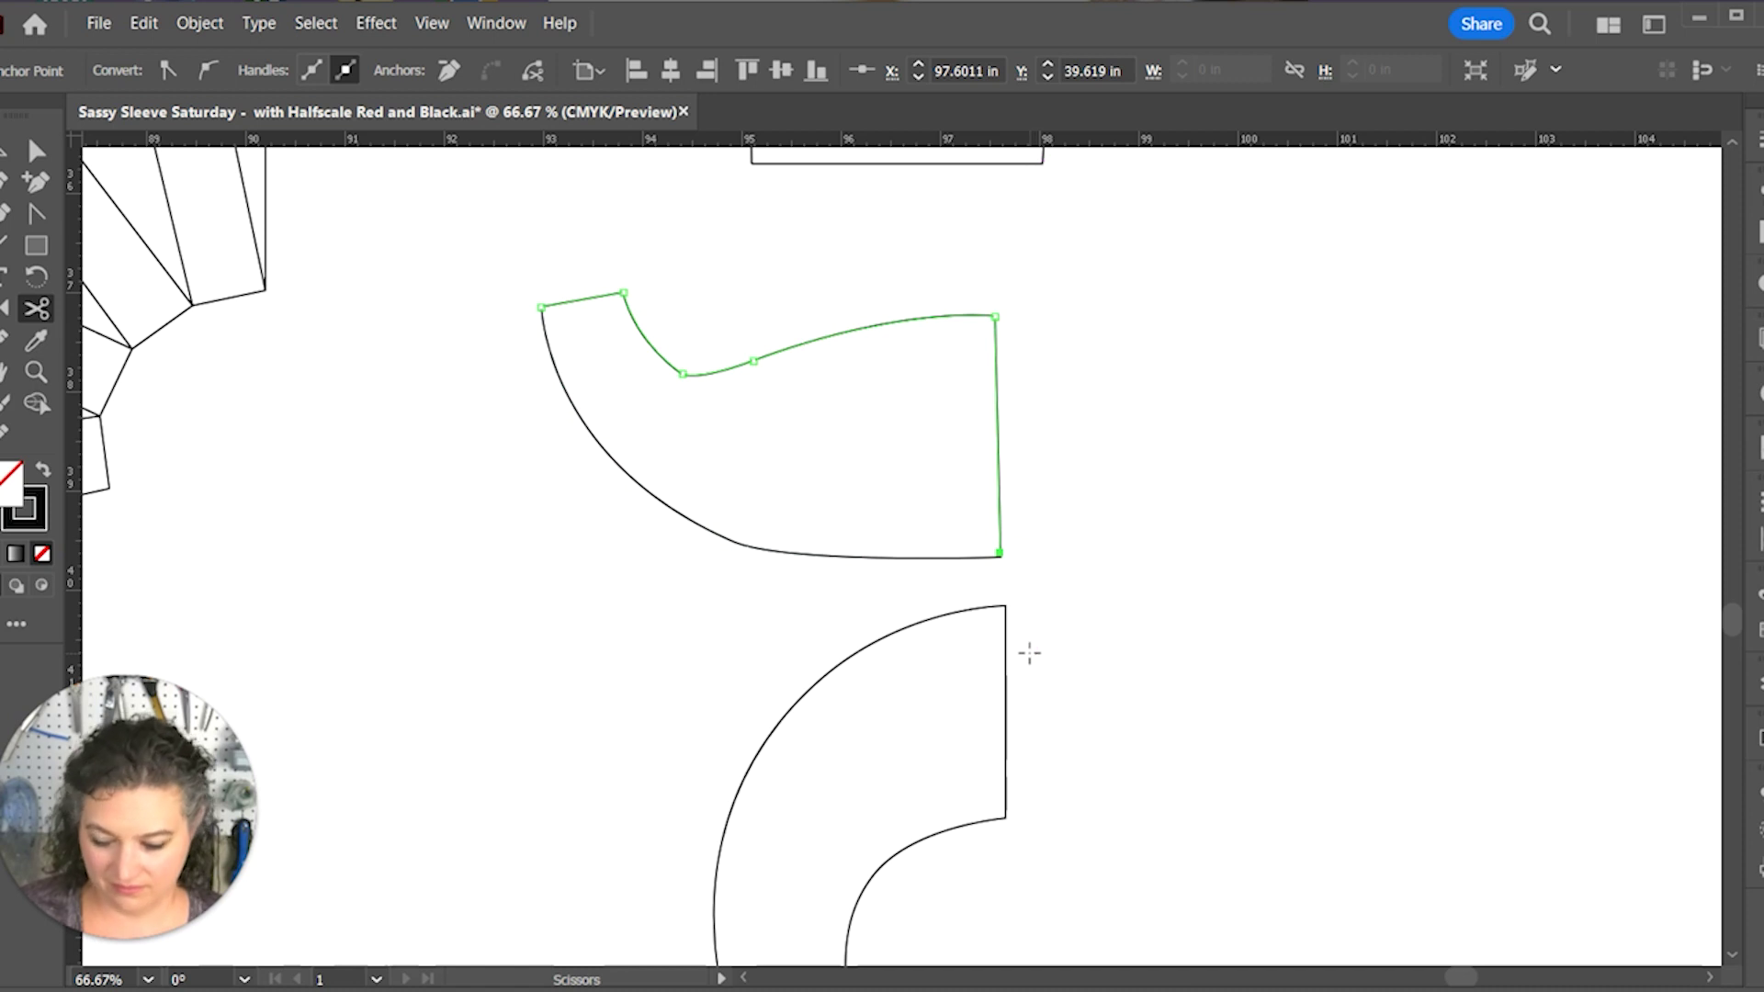
pyautogui.hotkey('ctrl', 'z')
pyautogui.hotkey('ctrl', 'z')
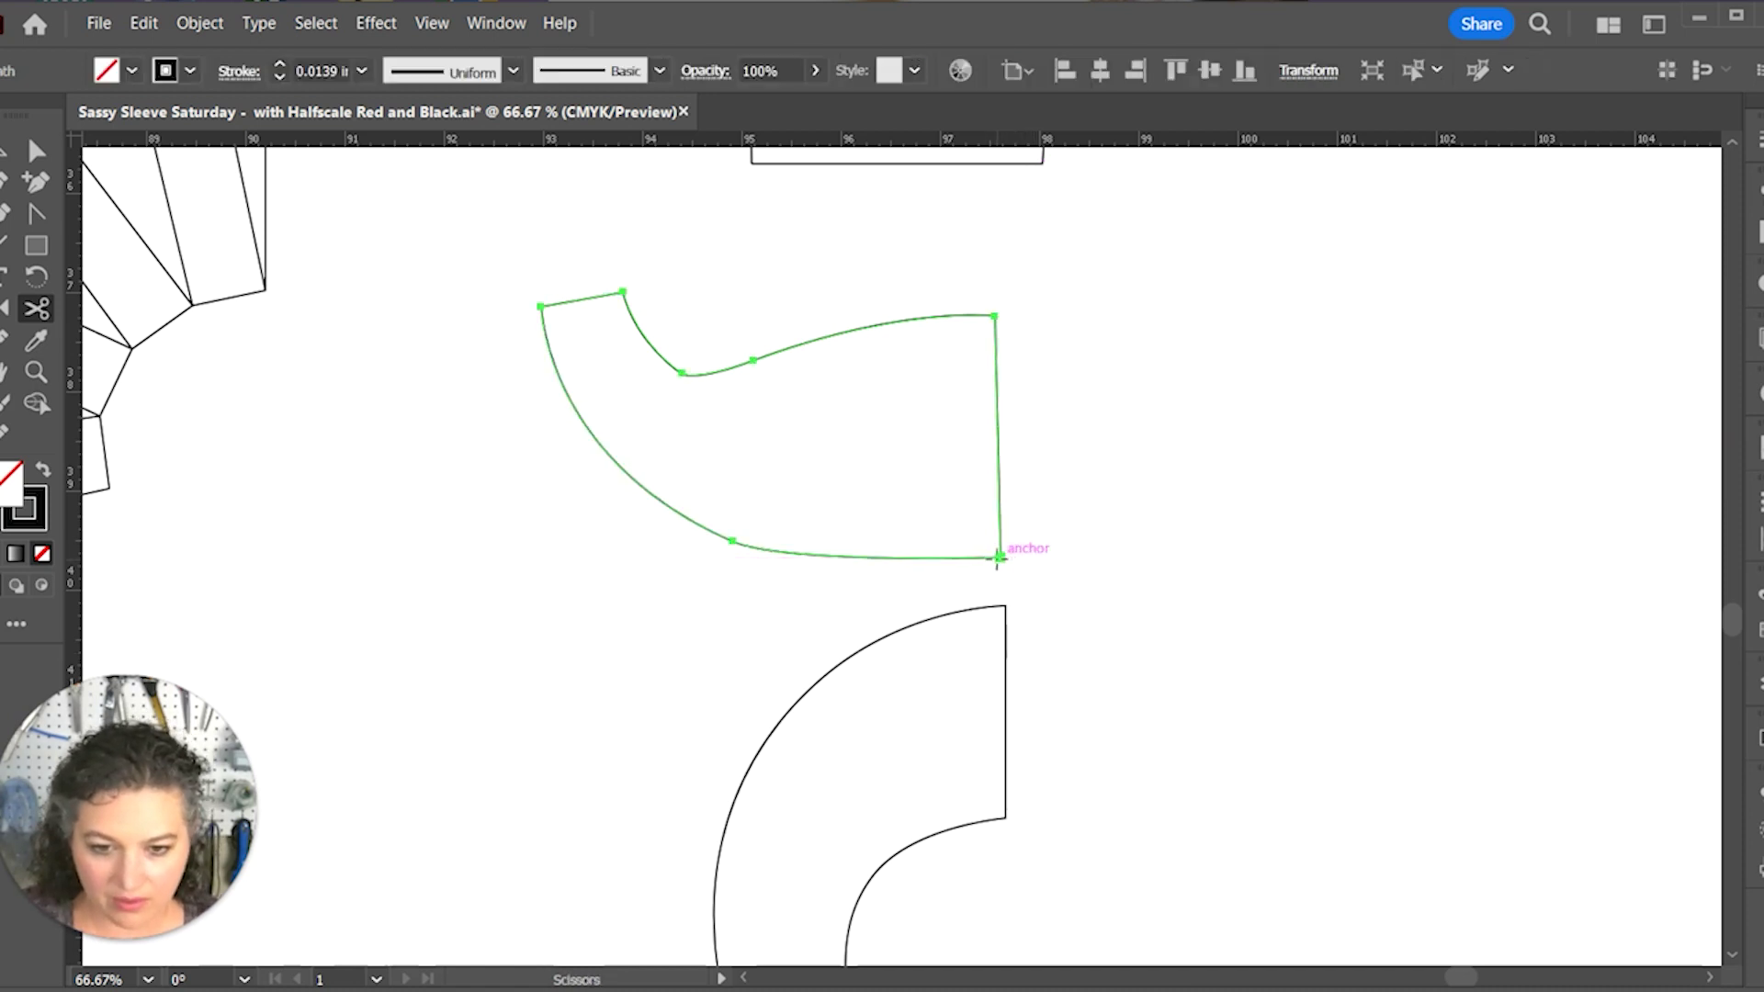
pyautogui.click(999, 556)
pyautogui.press('v')
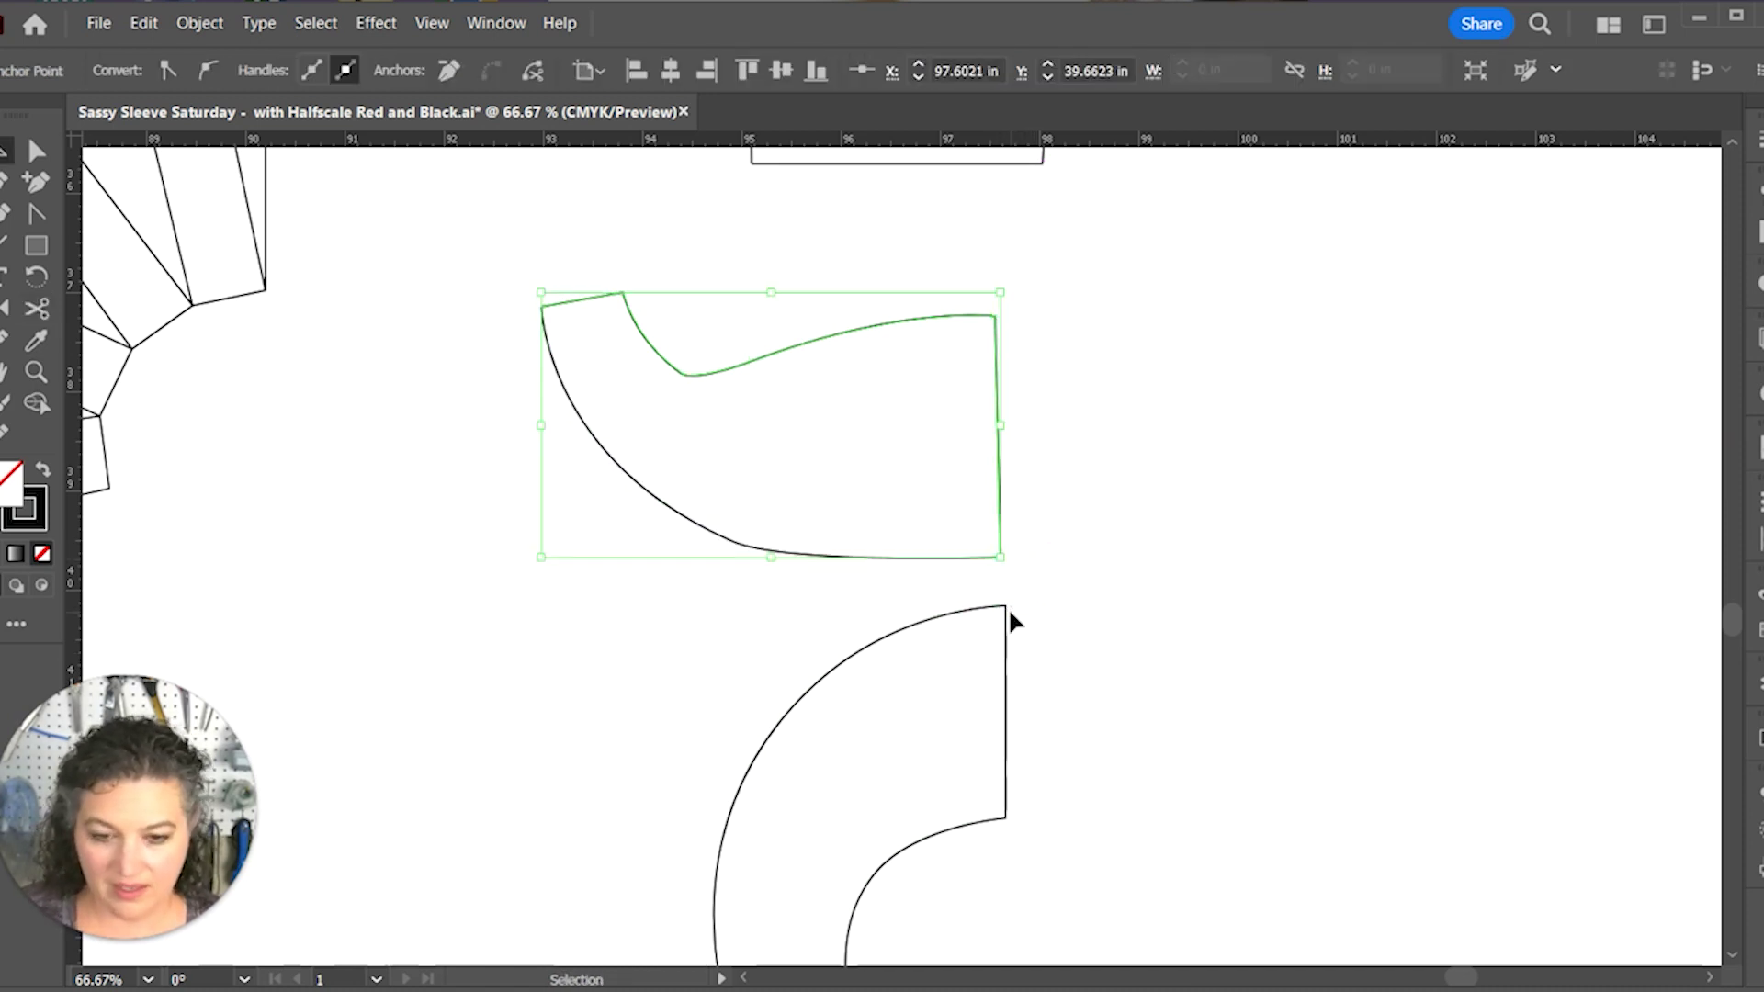
# Step: Cut the lower-section outline with the Scissors tool at both end anchors of its outer curve
pyautogui.click(1012, 628)
pyautogui.click(1007, 664)
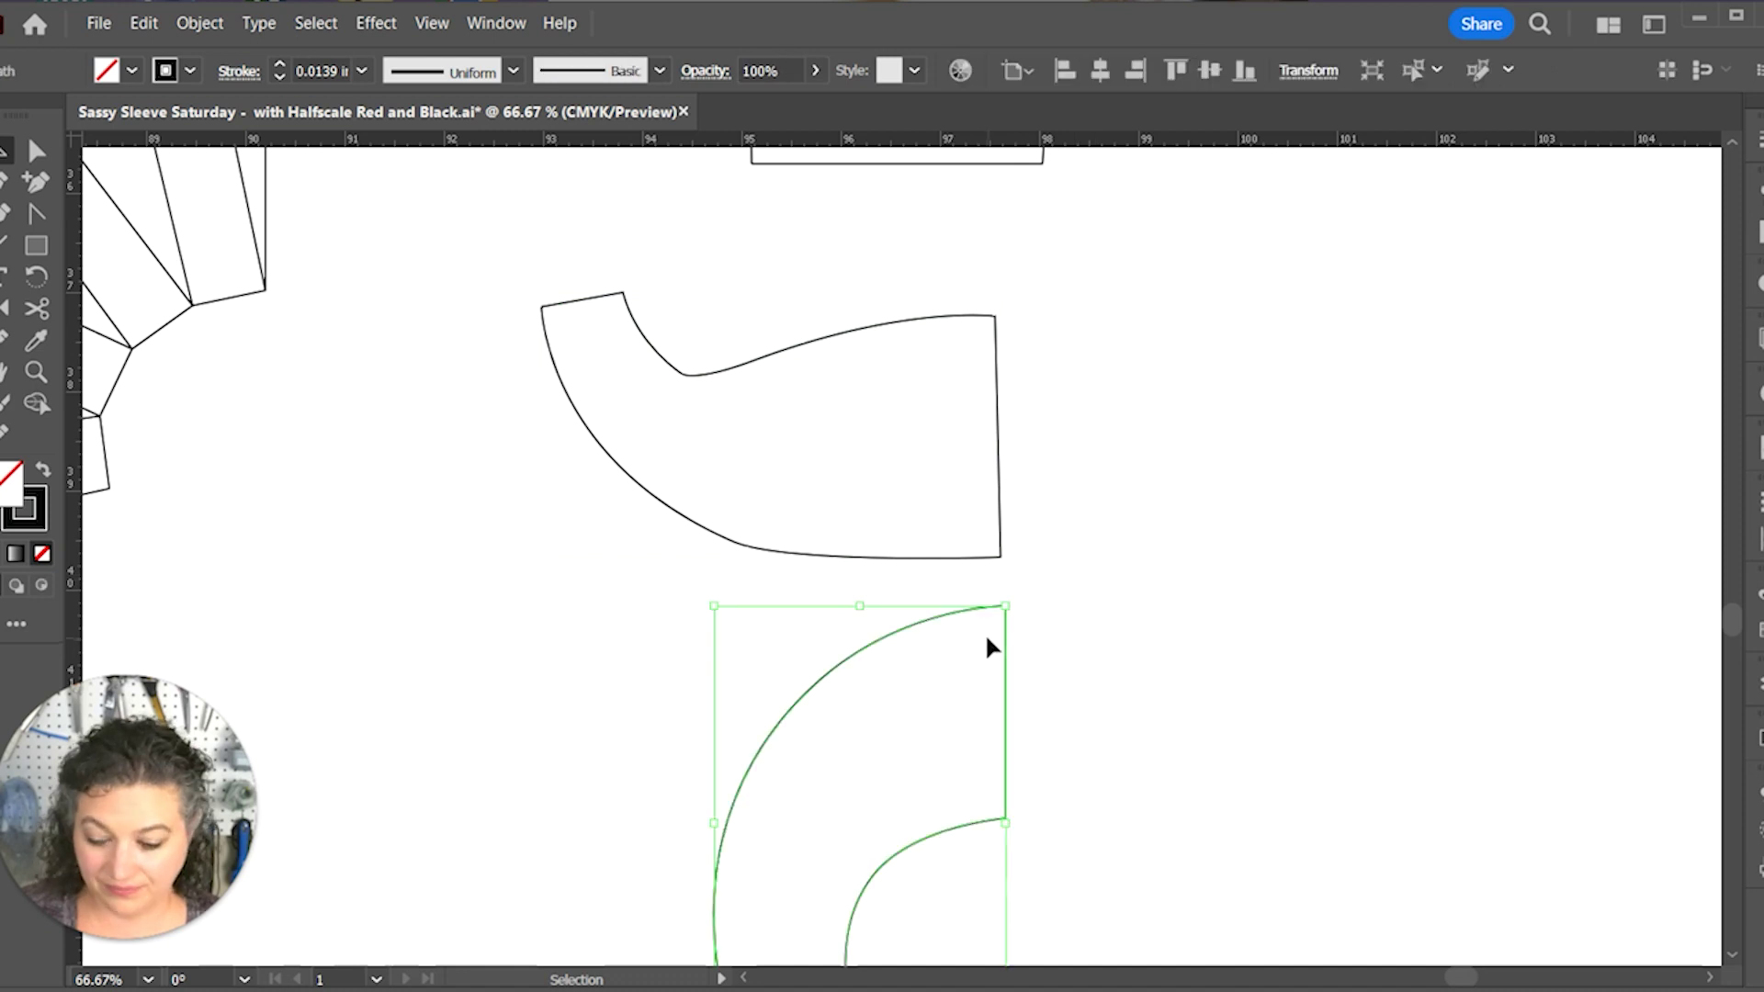
pyautogui.press('a')
pyautogui.press('c')
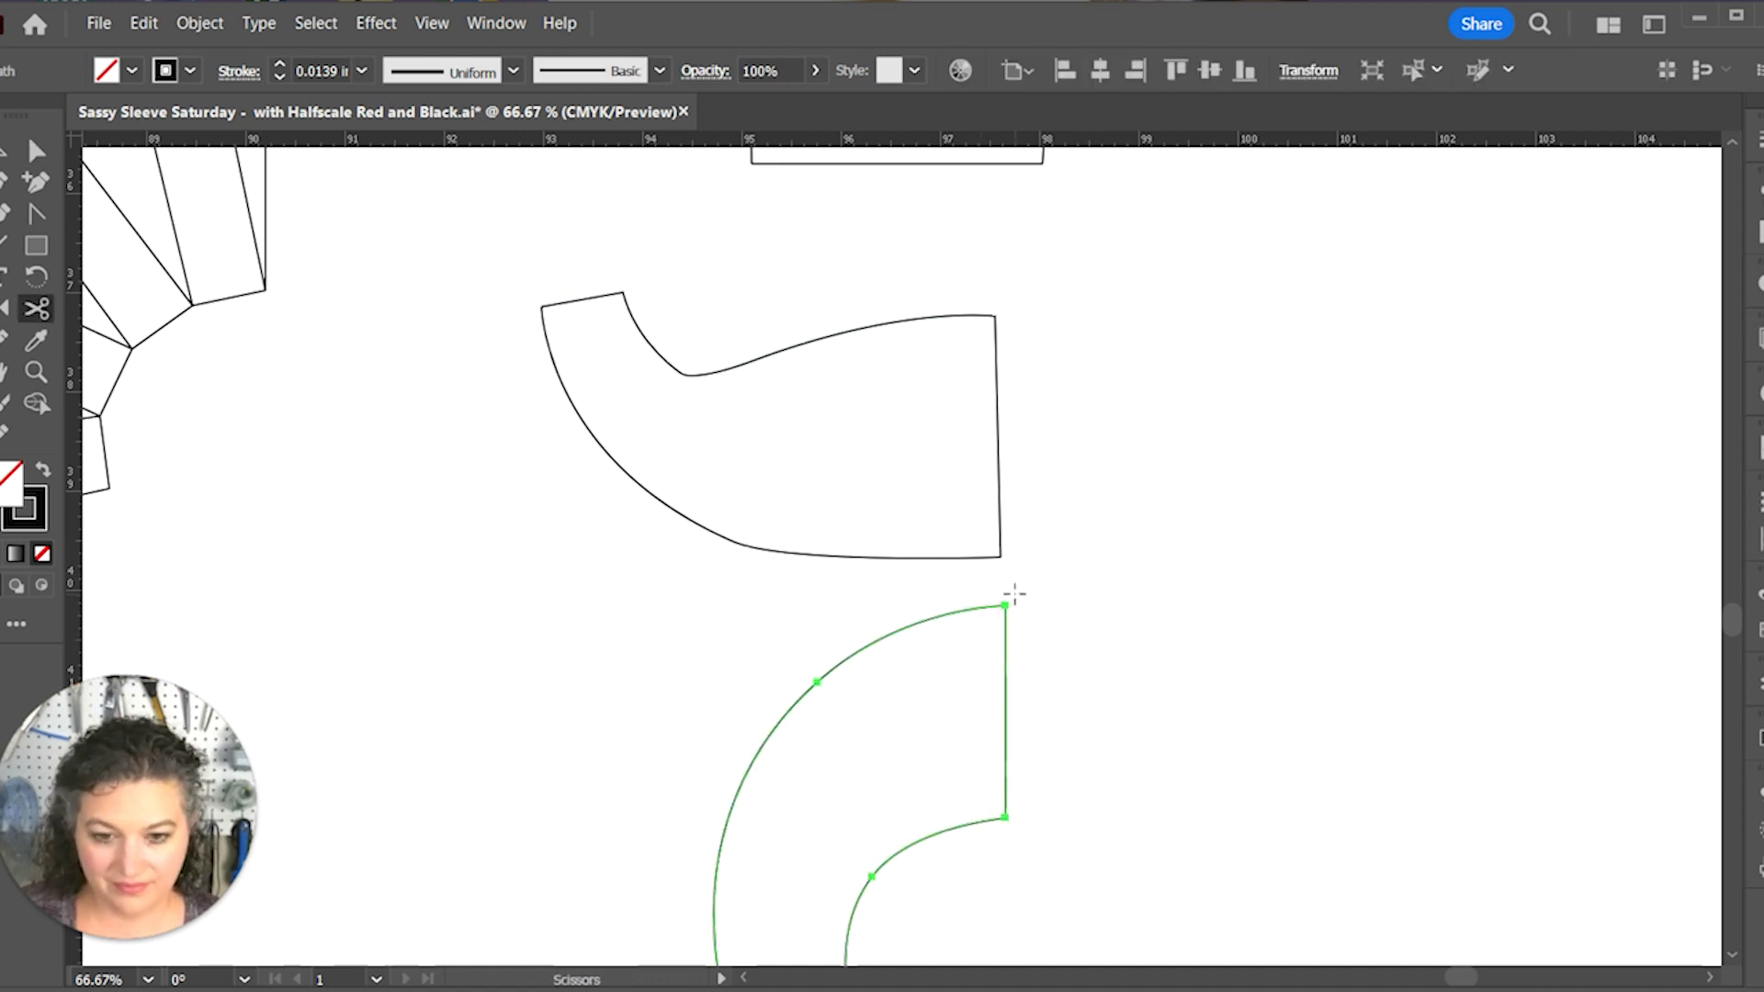
pyautogui.click(1005, 605)
pyautogui.scroll(-1, 970, 684)
pyautogui.scroll(-3, 759, 872)
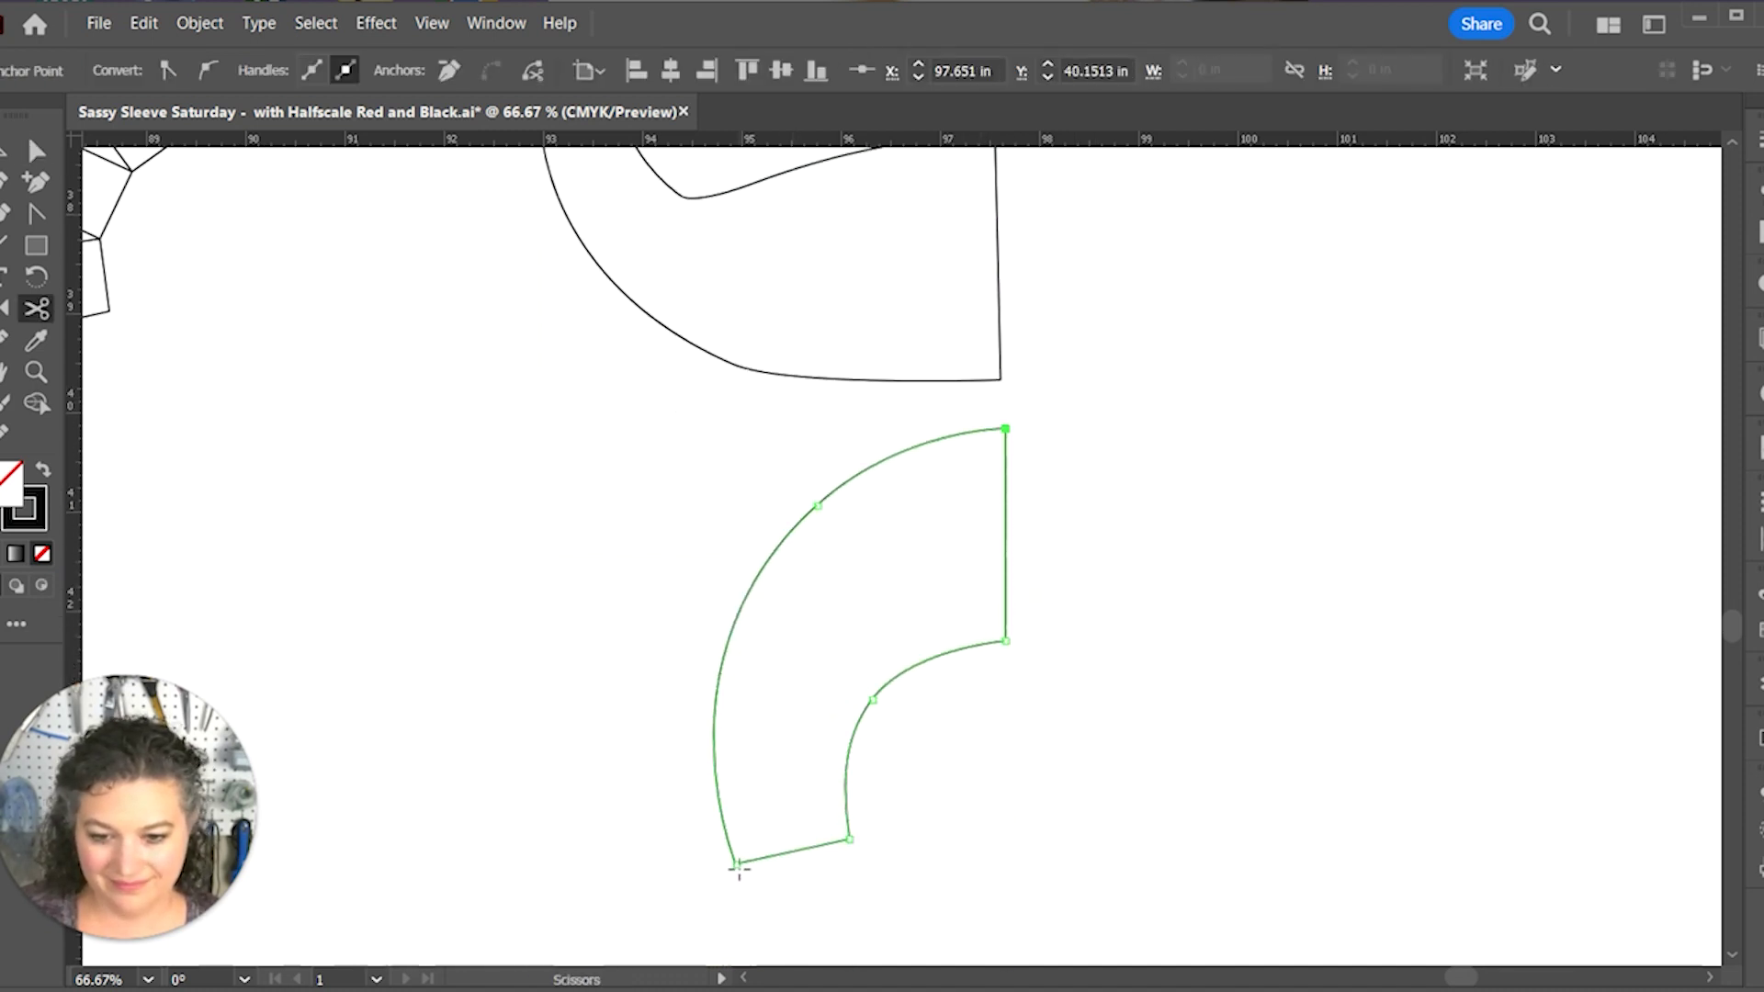
pyautogui.click(735, 864)
pyautogui.press('v')
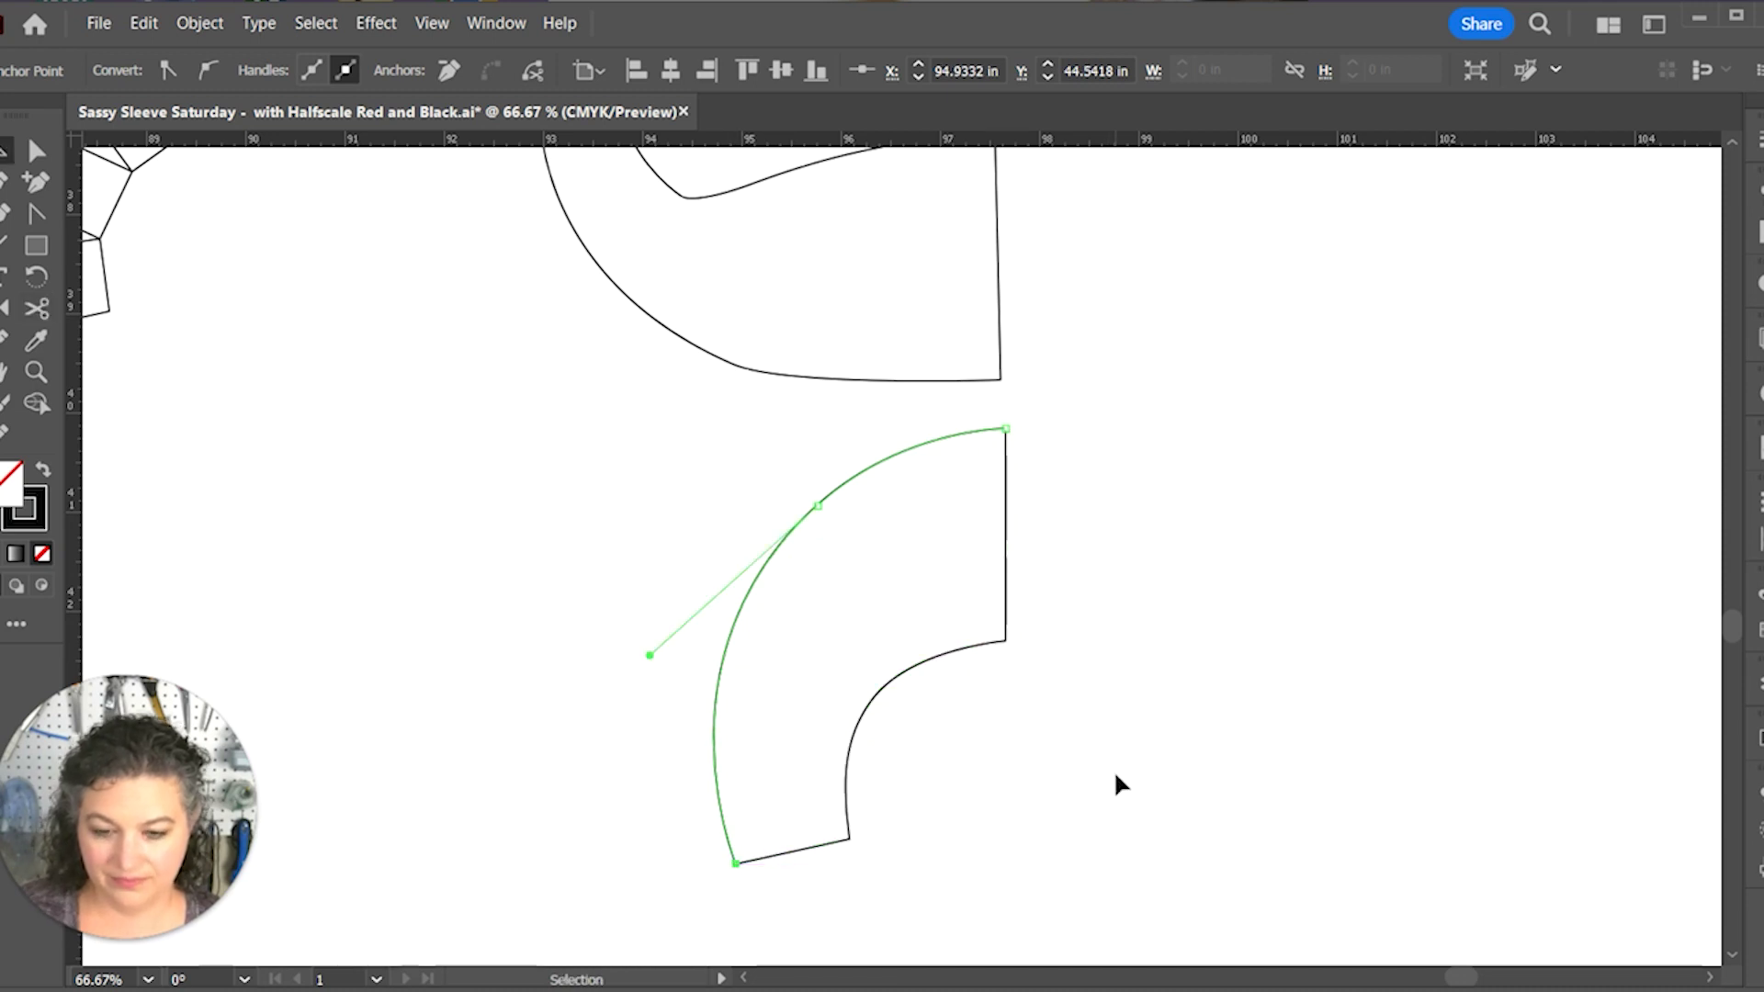
# Step: Show Document Info and compare the path lengths of the lower section's outer curve and the upper section's lower curve
pyautogui.scroll(2, 1209, 700)
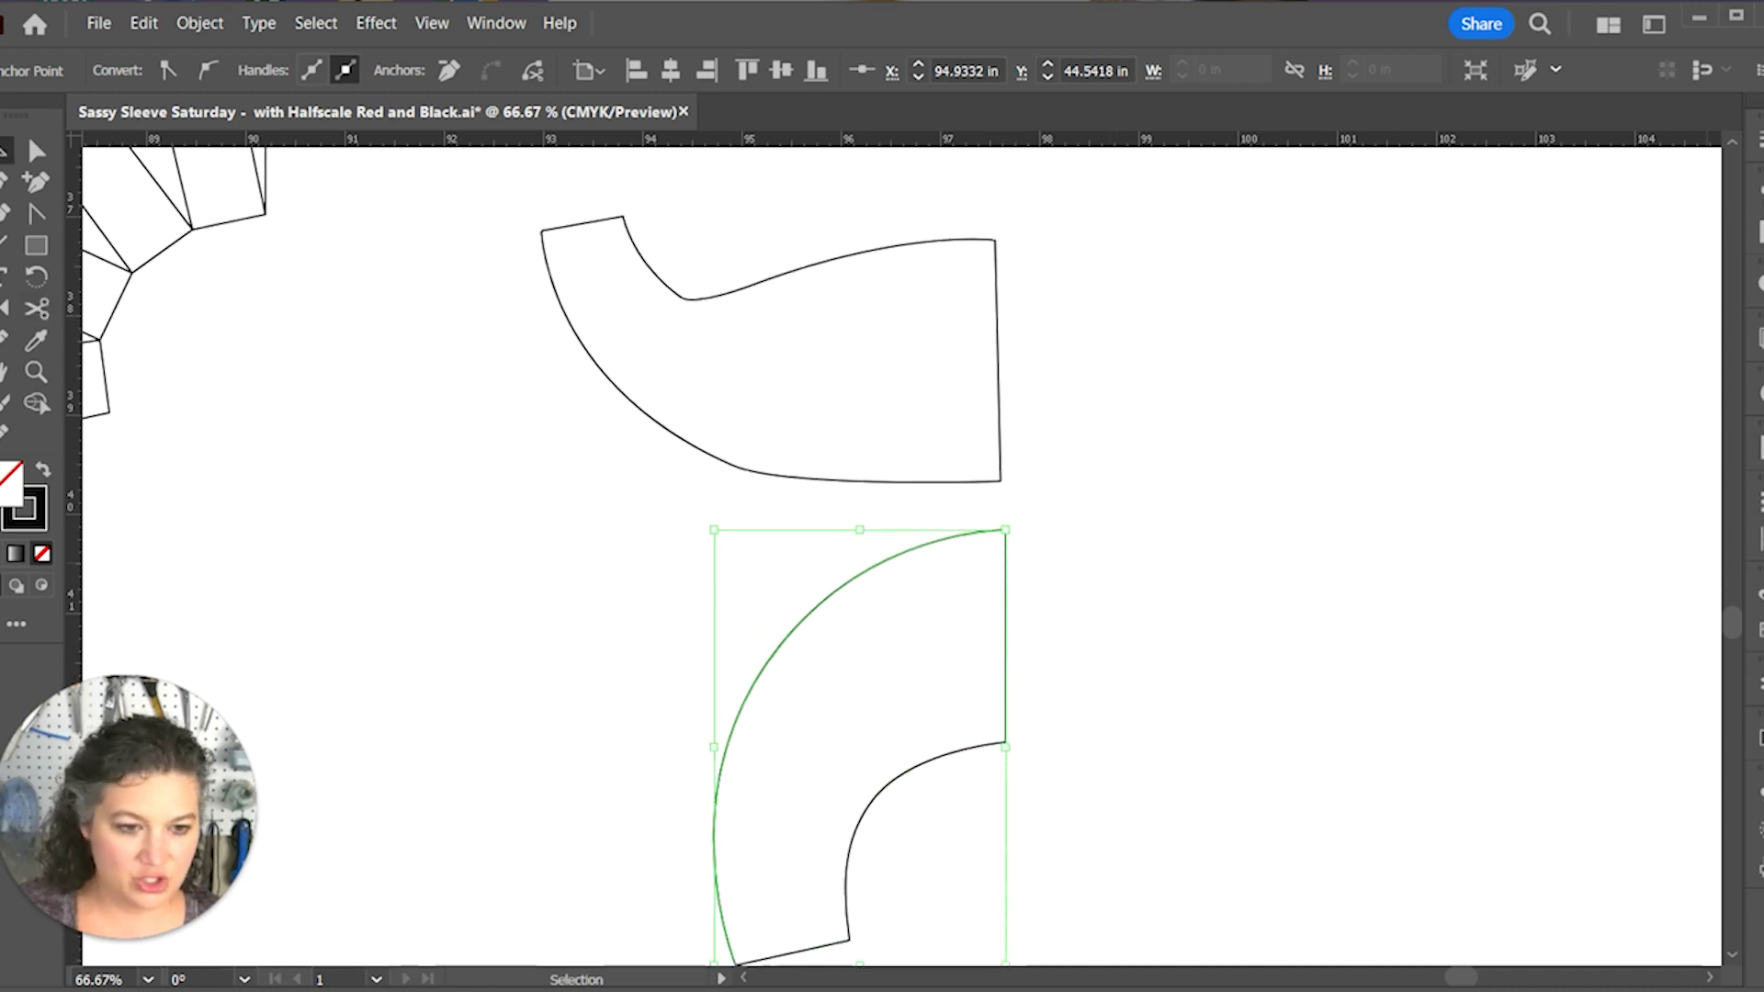
pyautogui.click(1758, 447)
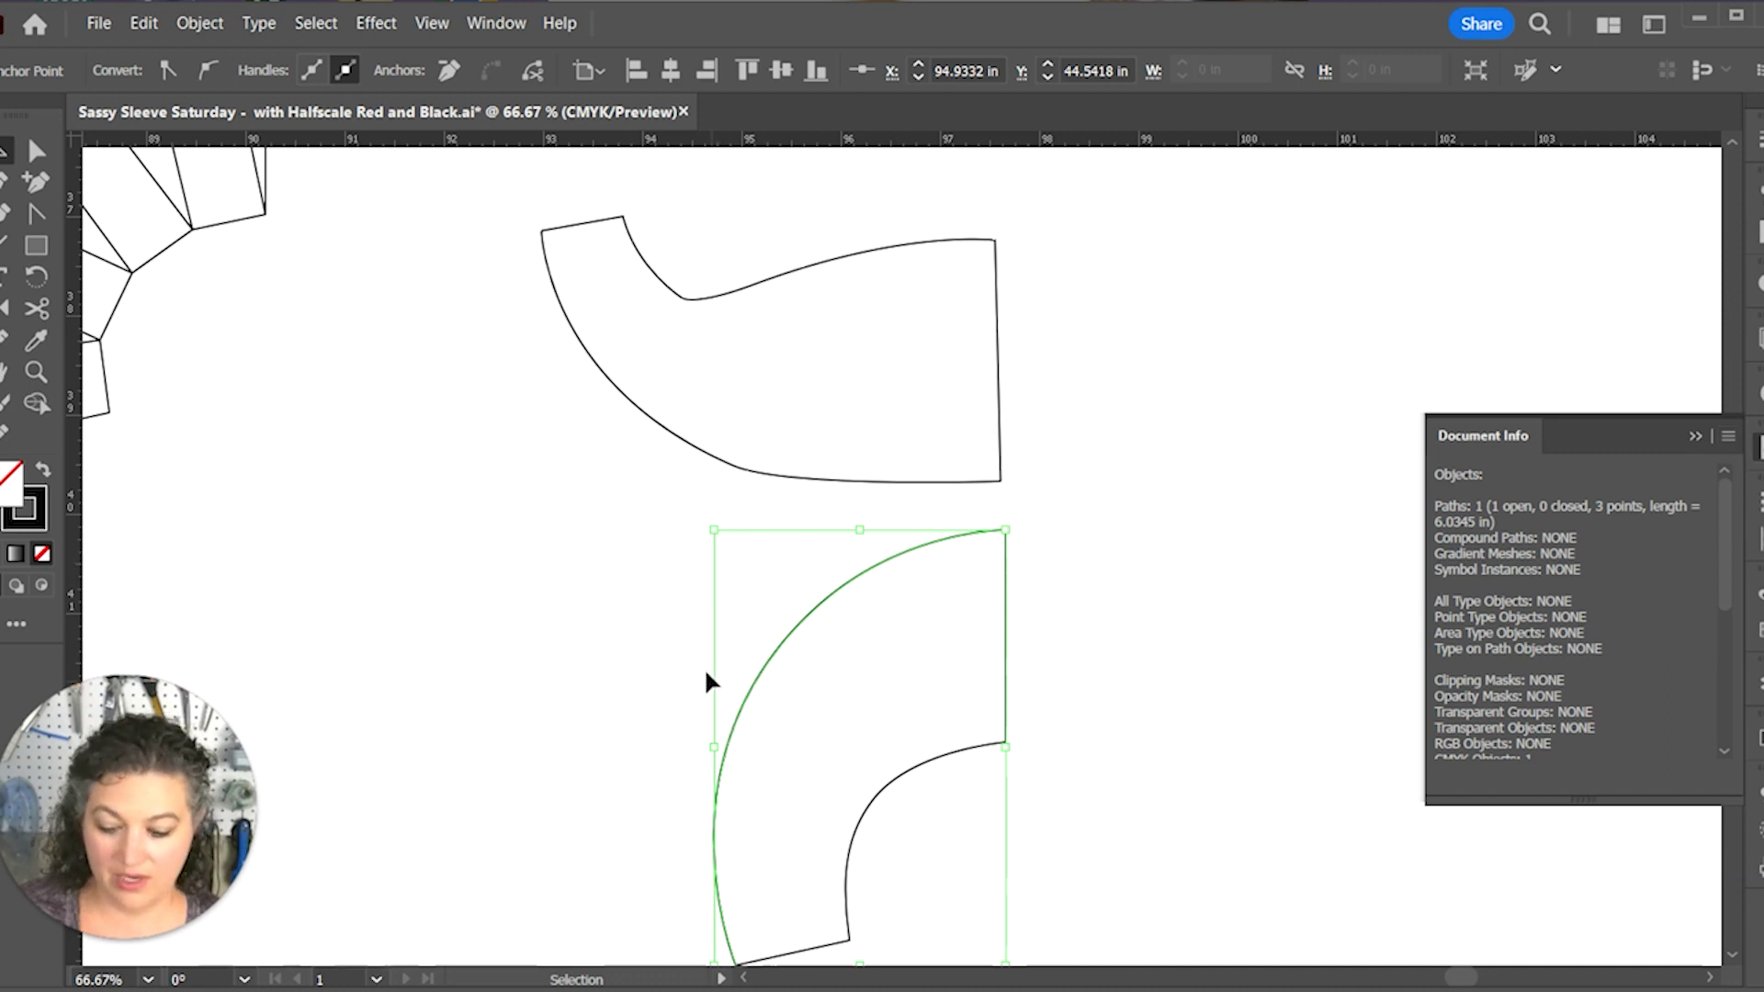
pyautogui.click(727, 428)
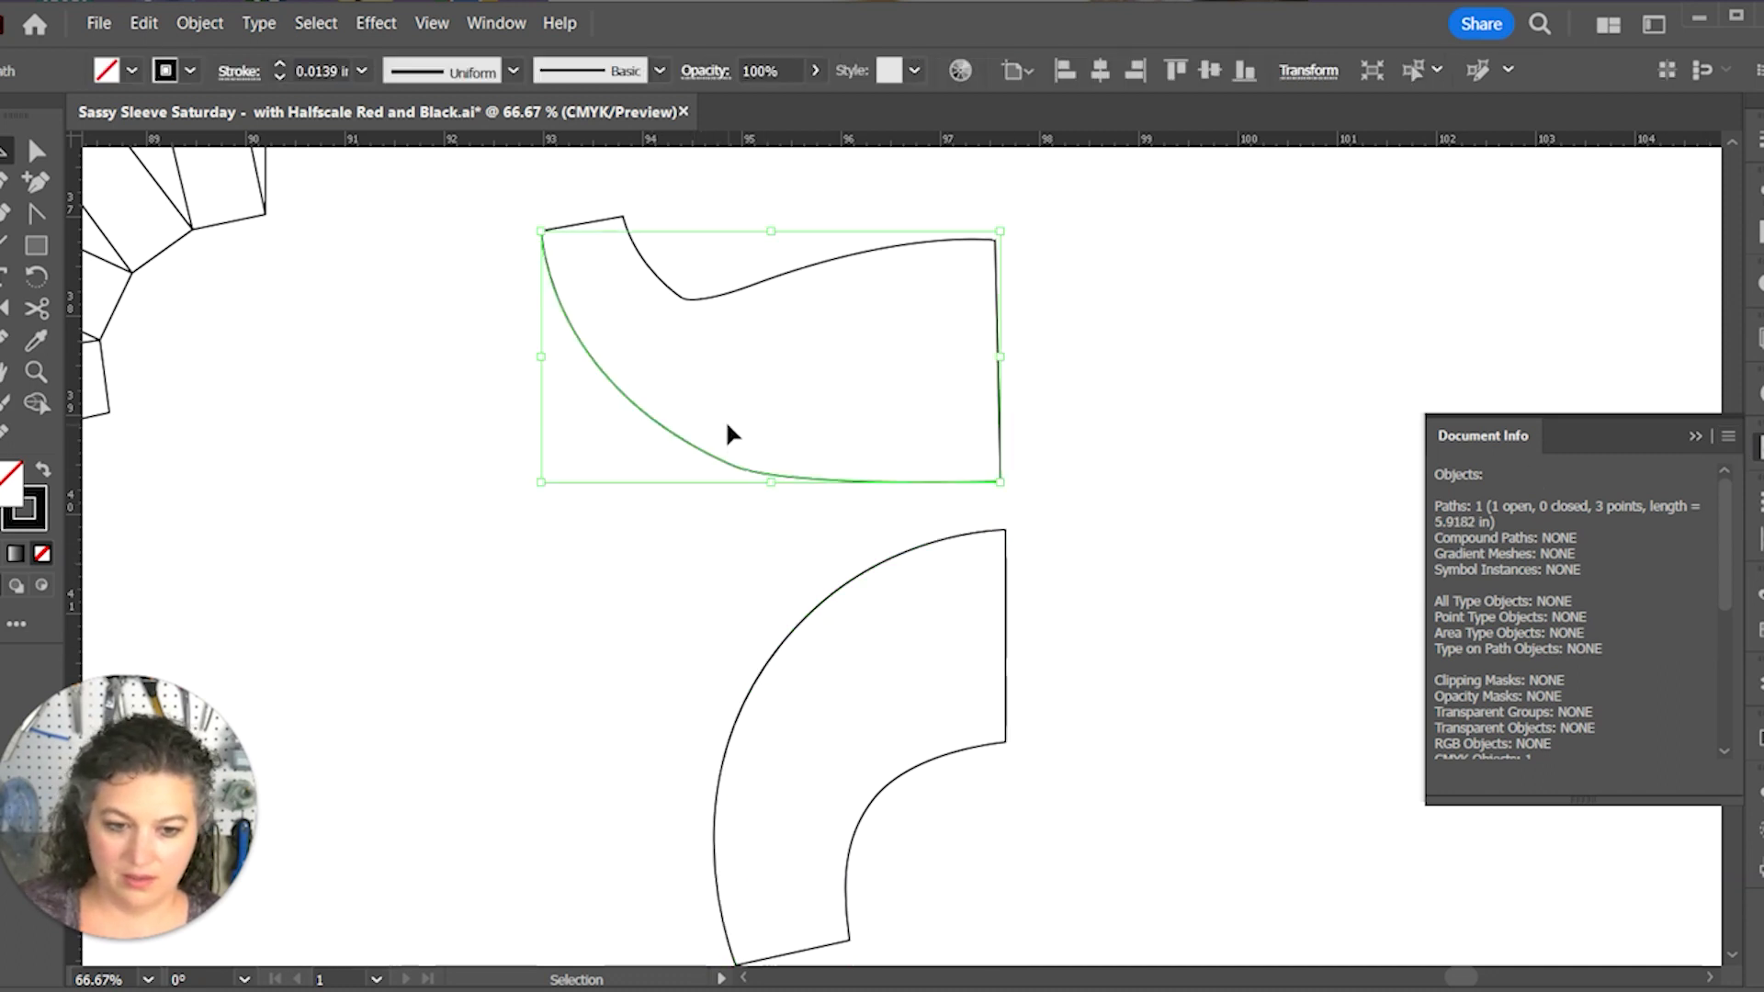
pyautogui.click(786, 459)
pyautogui.click(733, 467)
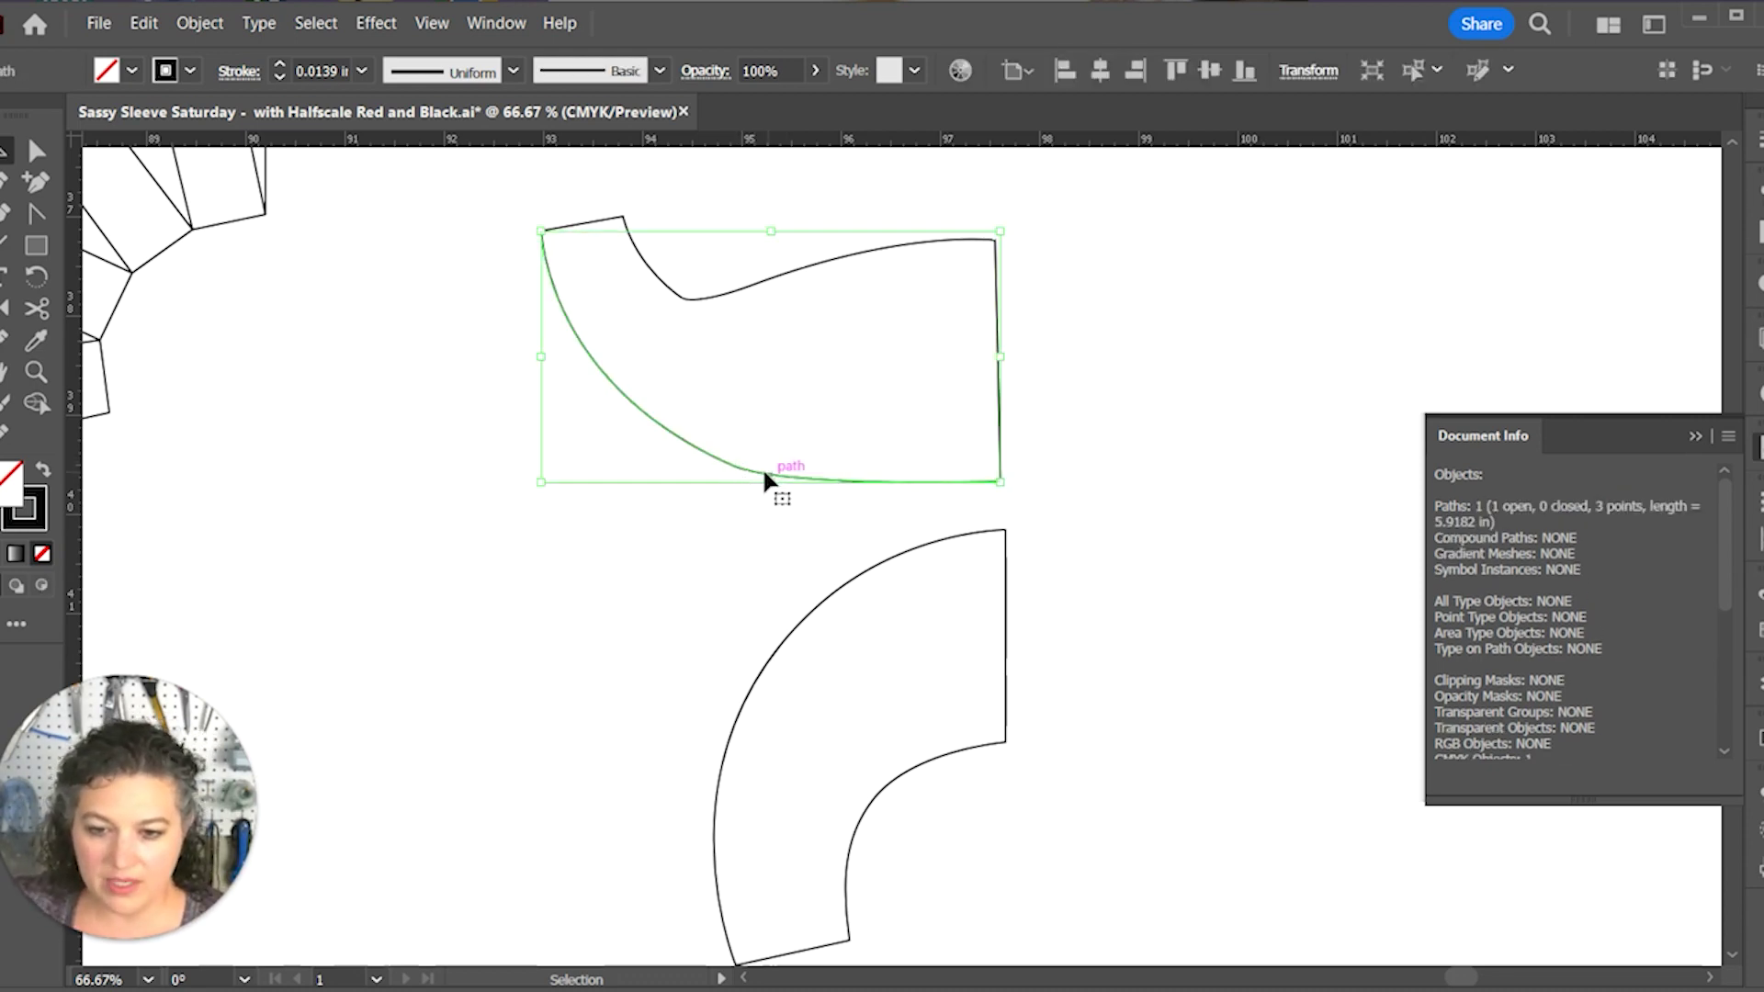
# Step: Adjust both handles of the middle anchor on the upper section's lower curve to round out its flatter stretch
pyautogui.press('a')
pyautogui.click(732, 465)
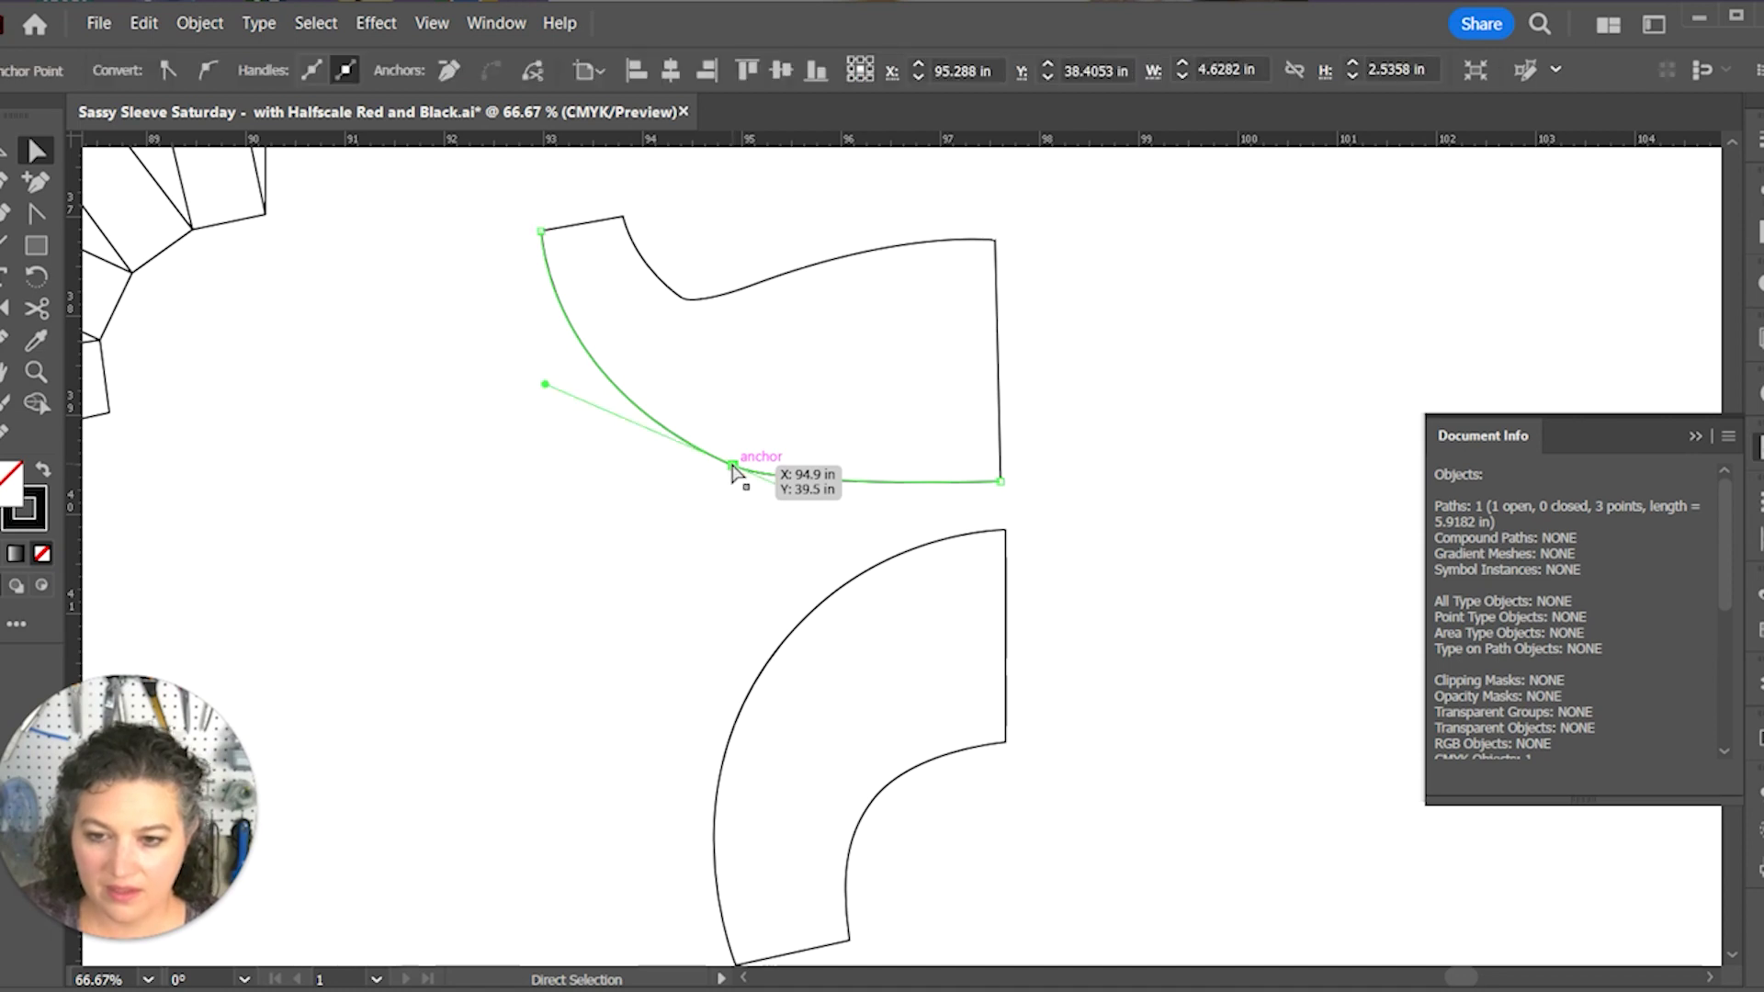
pyautogui.click(733, 466)
pyautogui.moveTo(785, 488); pyautogui.dragTo(804, 490)
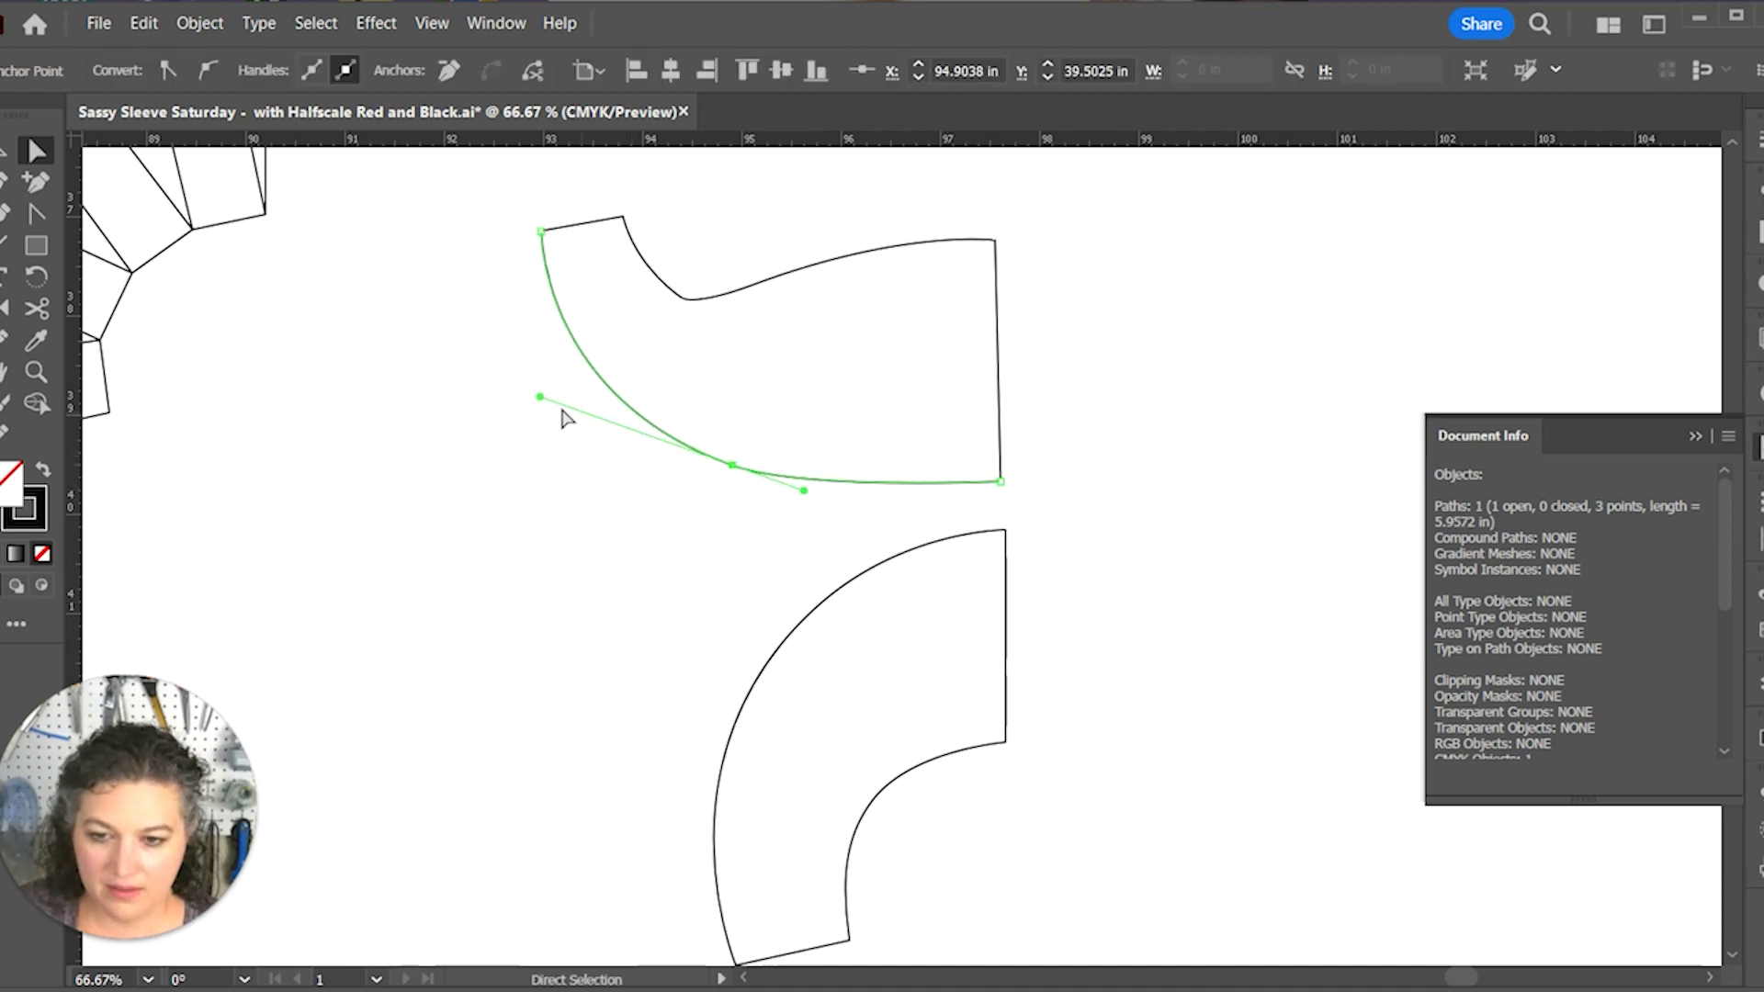
pyautogui.moveTo(544, 399)
pyautogui.mouseDown()
pyautogui.moveTo(527, 402)
pyautogui.moveTo(553, 412)
pyautogui.mouseUp()
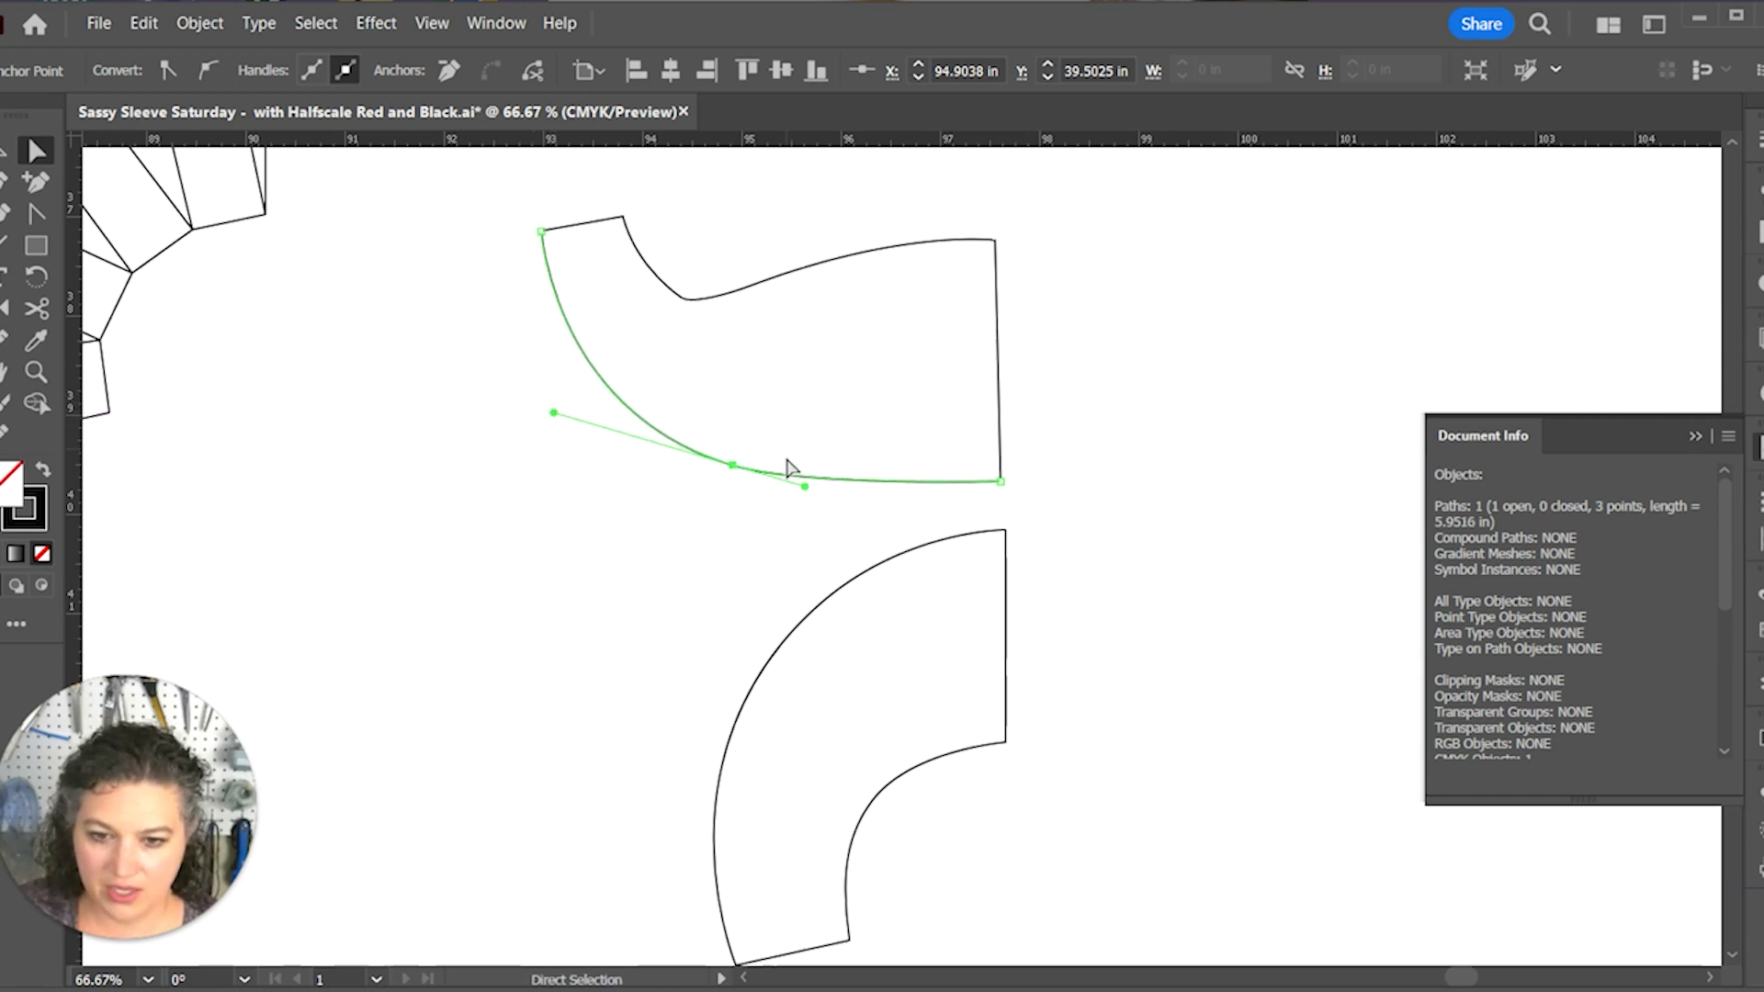
pyautogui.moveTo(803, 486); pyautogui.dragTo(826, 499)
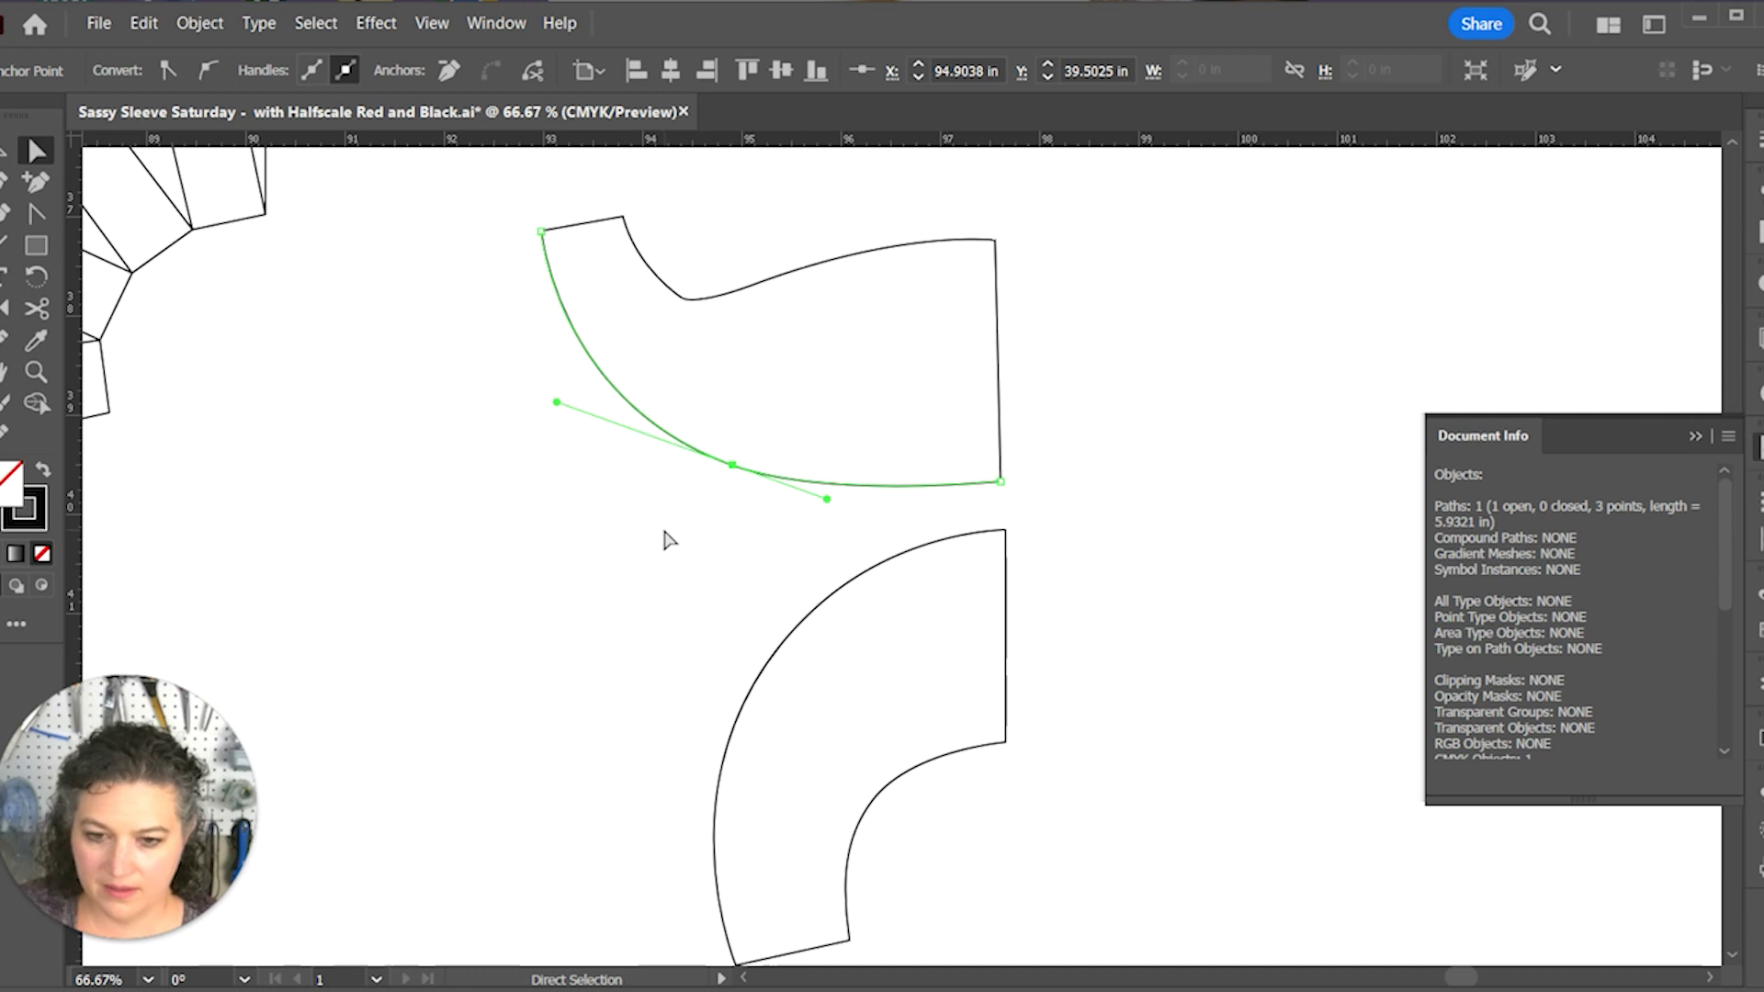
# Step: Shorten the lower direction handle of the lower section's outer curve to pull the curve inward toward the underarm
pyautogui.scroll(-1, 669, 540)
pyautogui.click(734, 691)
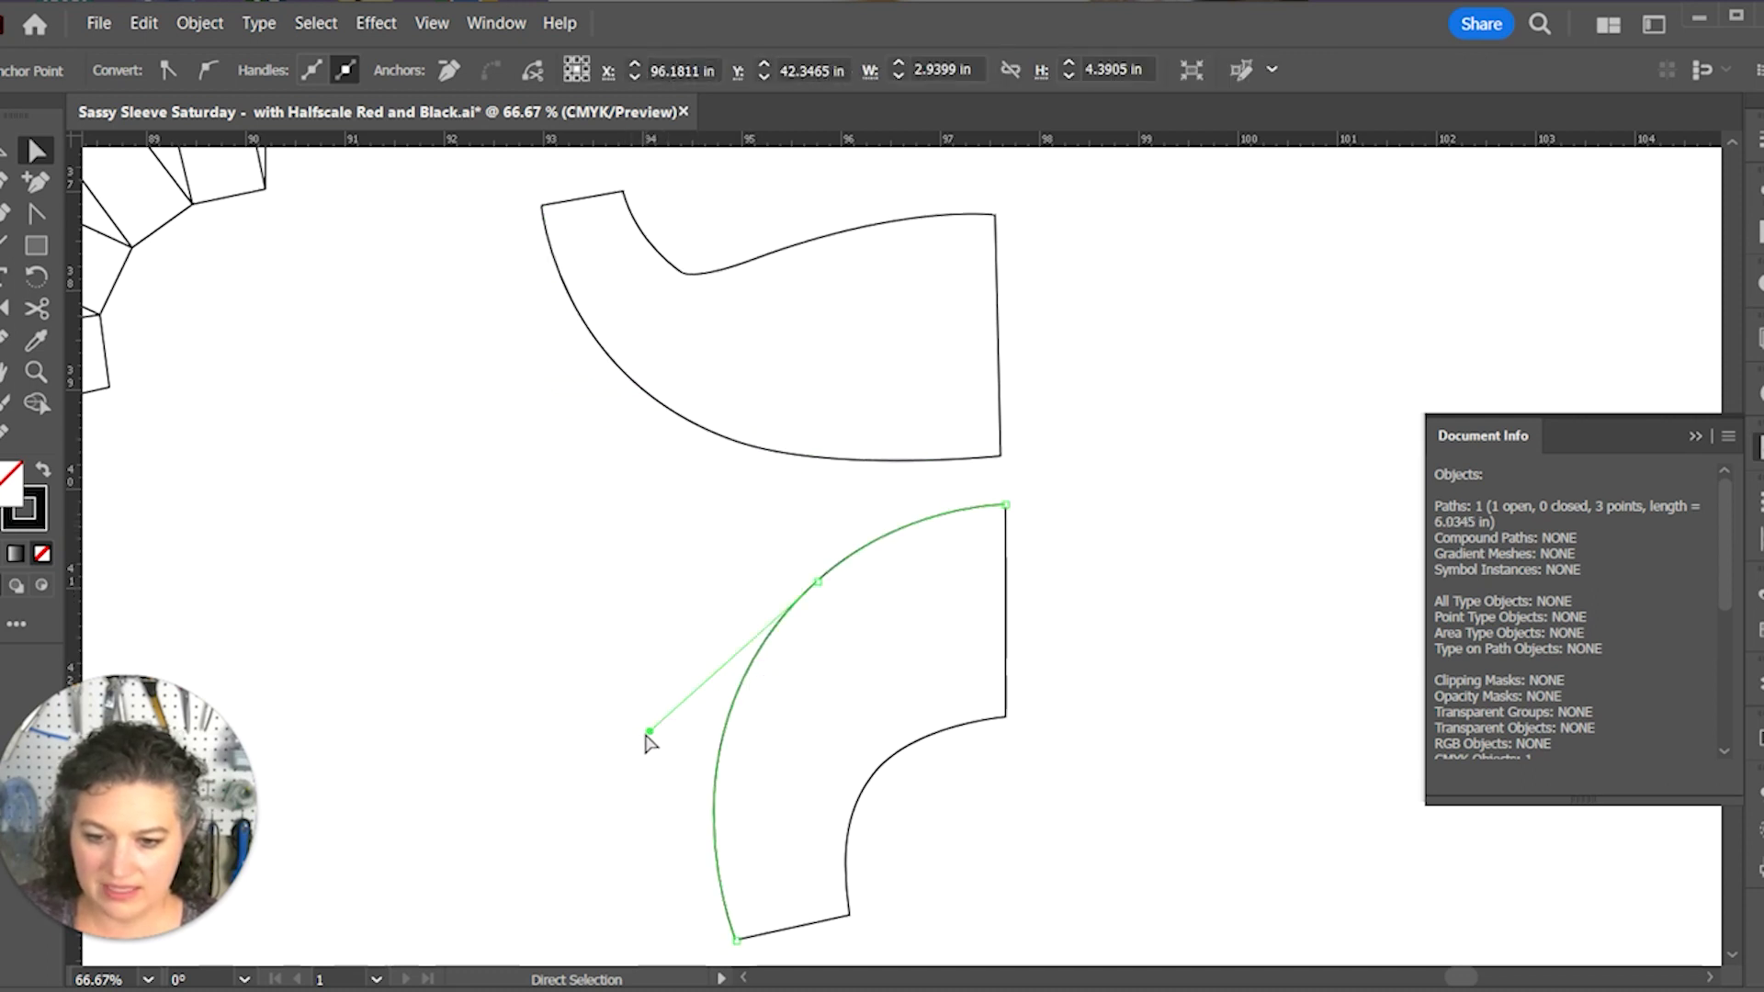
pyautogui.click(673, 728)
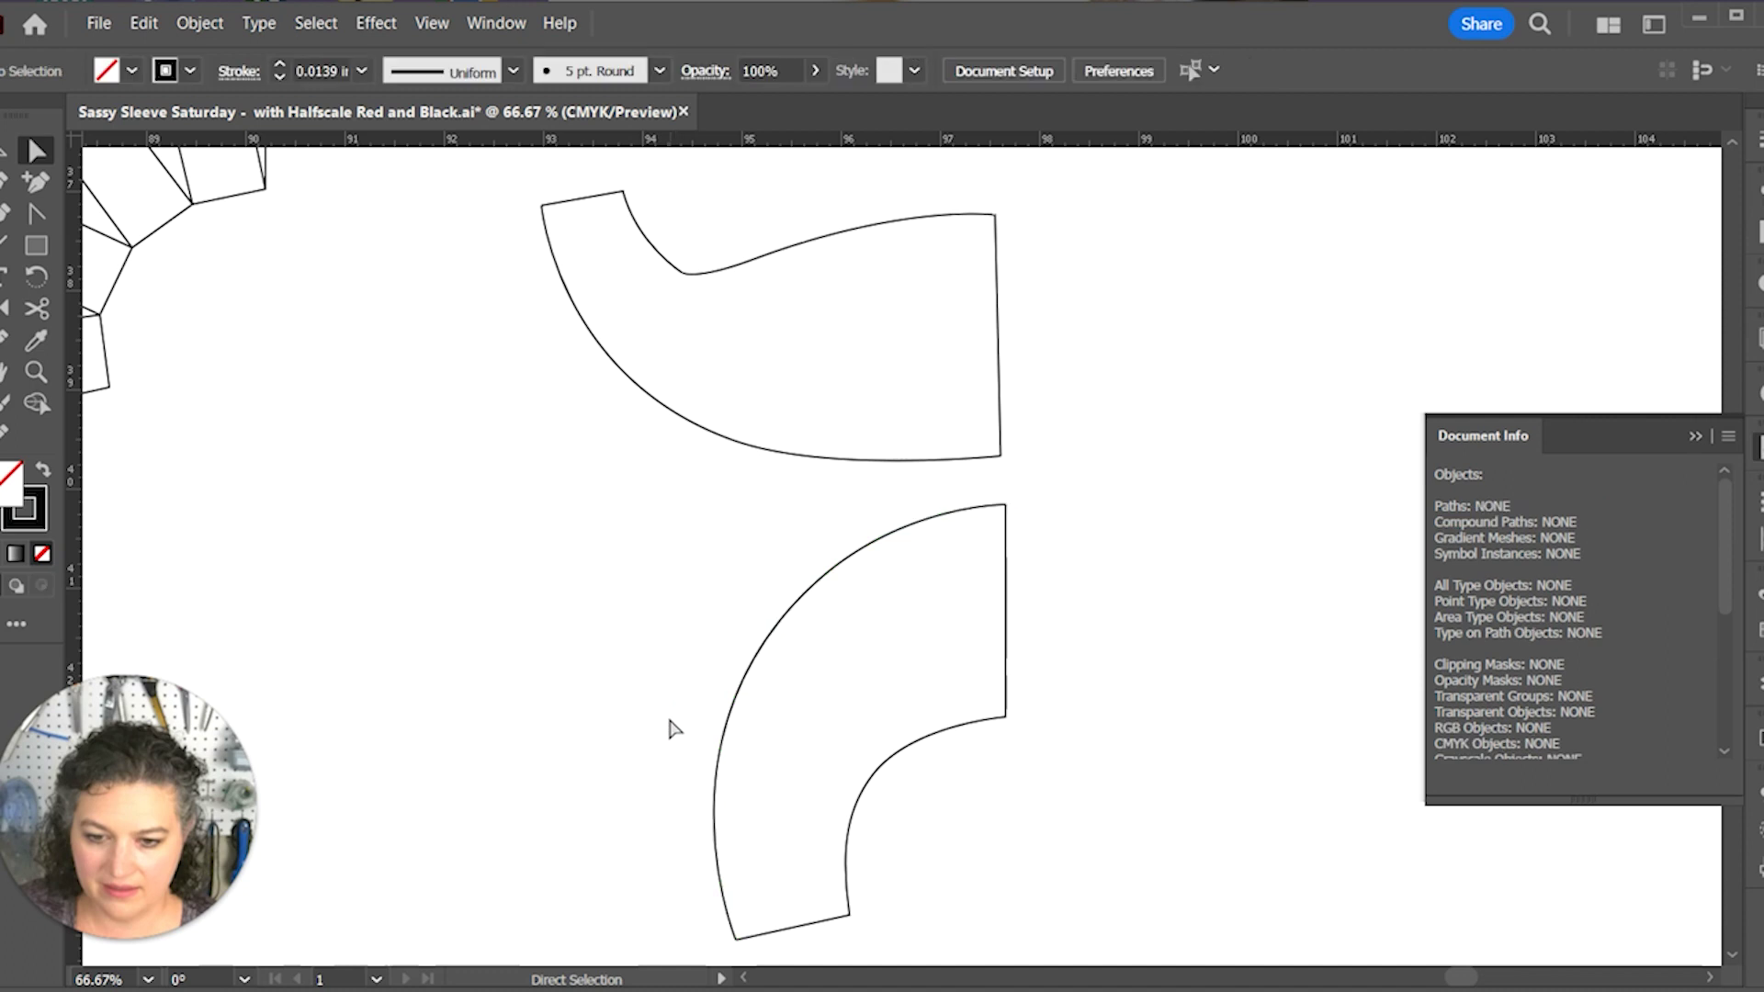
pyautogui.click(760, 676)
pyautogui.moveTo(650, 730); pyautogui.dragTo(677, 718)
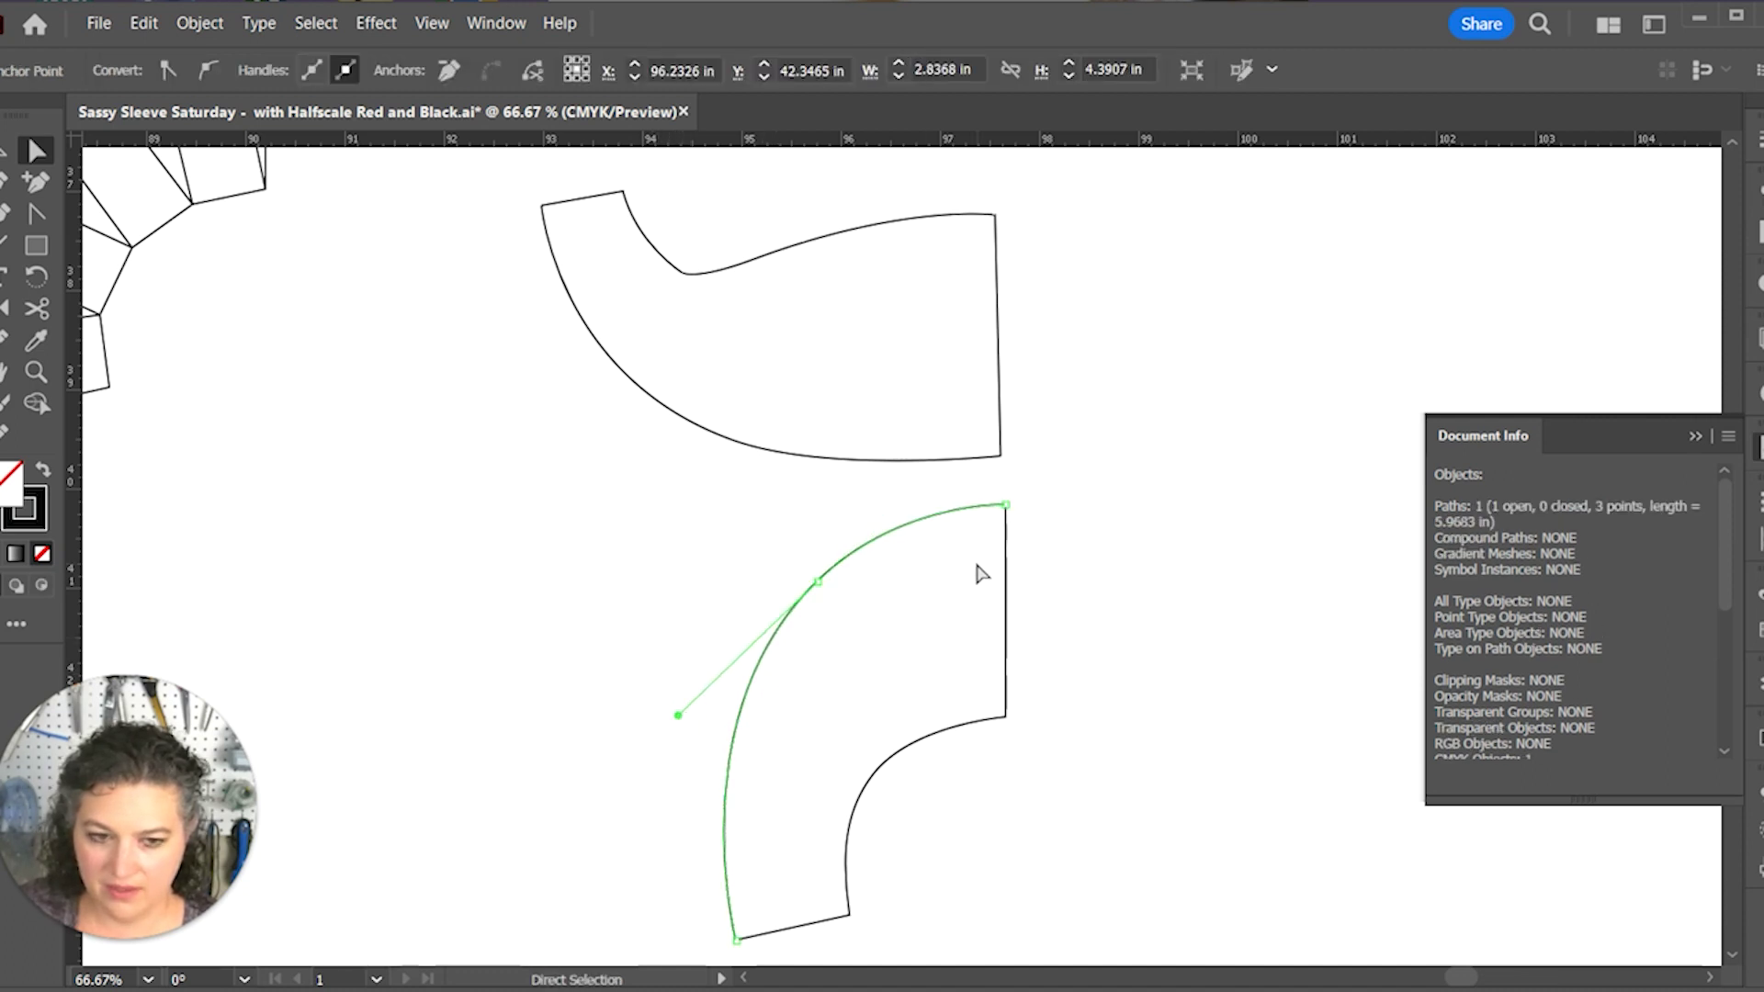
# Step: Recheck the upper section's seam length, then shorten the upper handle of the middle anchor on the lower section's outer curve
pyautogui.moveTo(779, 424); pyautogui.dragTo(783, 419)
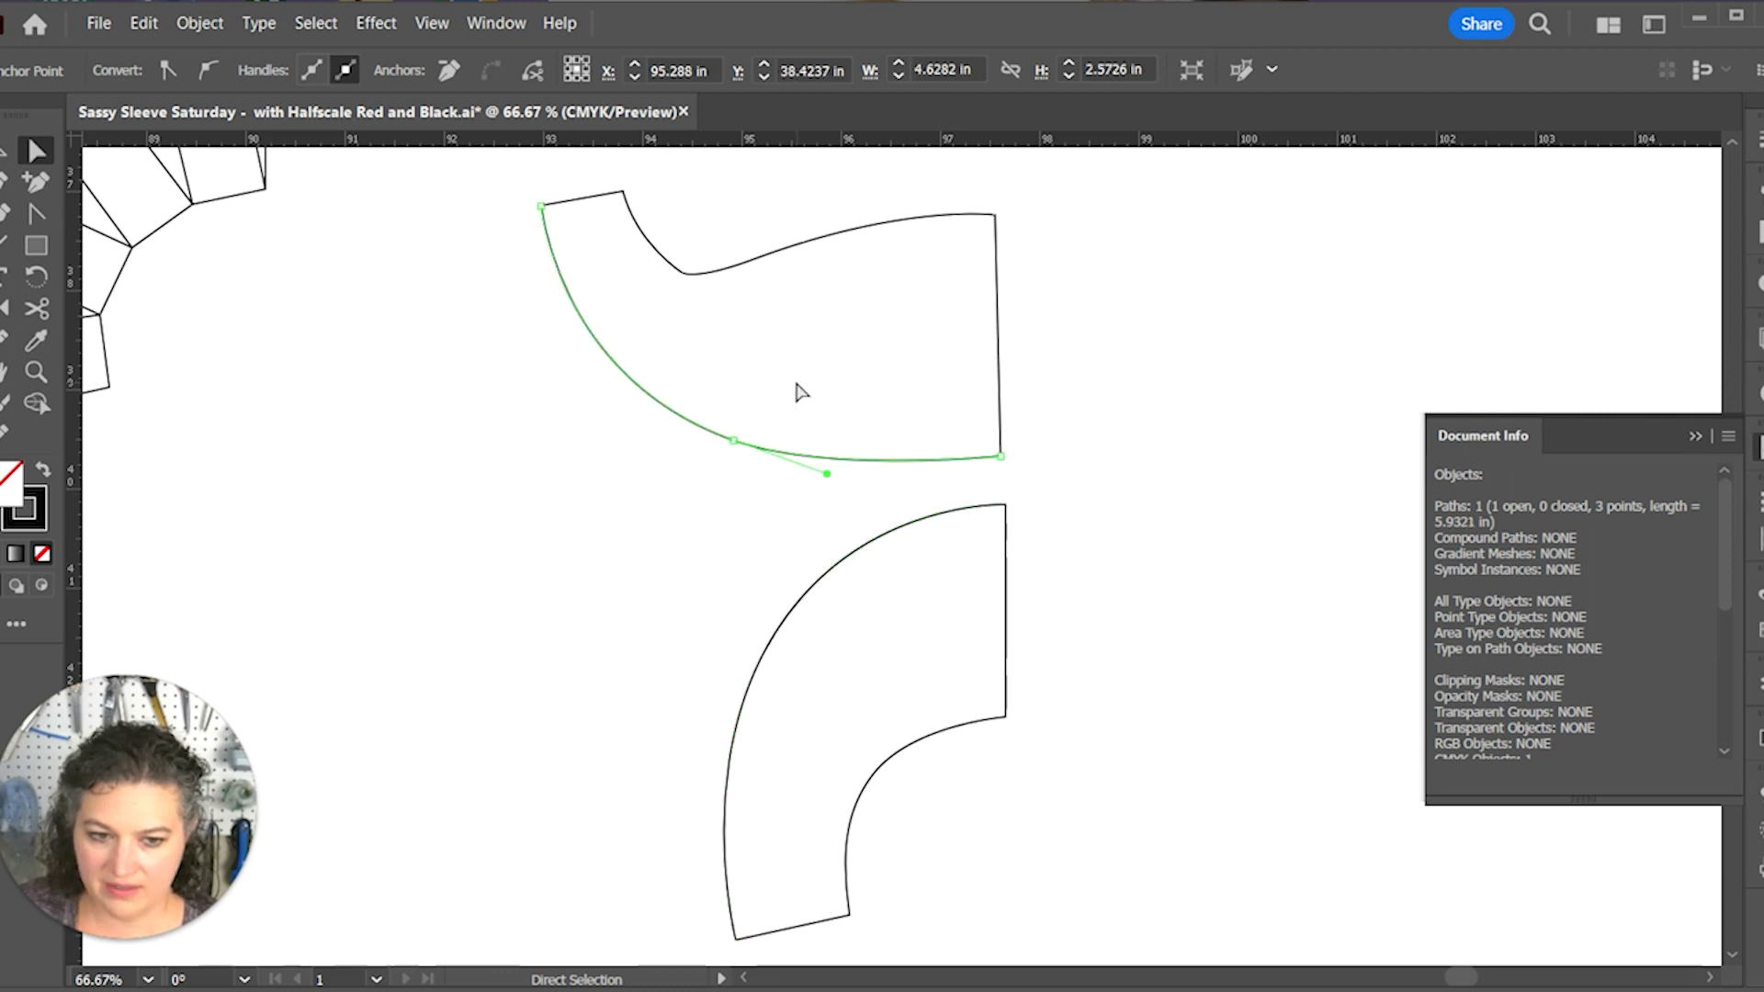
pyautogui.moveTo(833, 703); pyautogui.dragTo(831, 700)
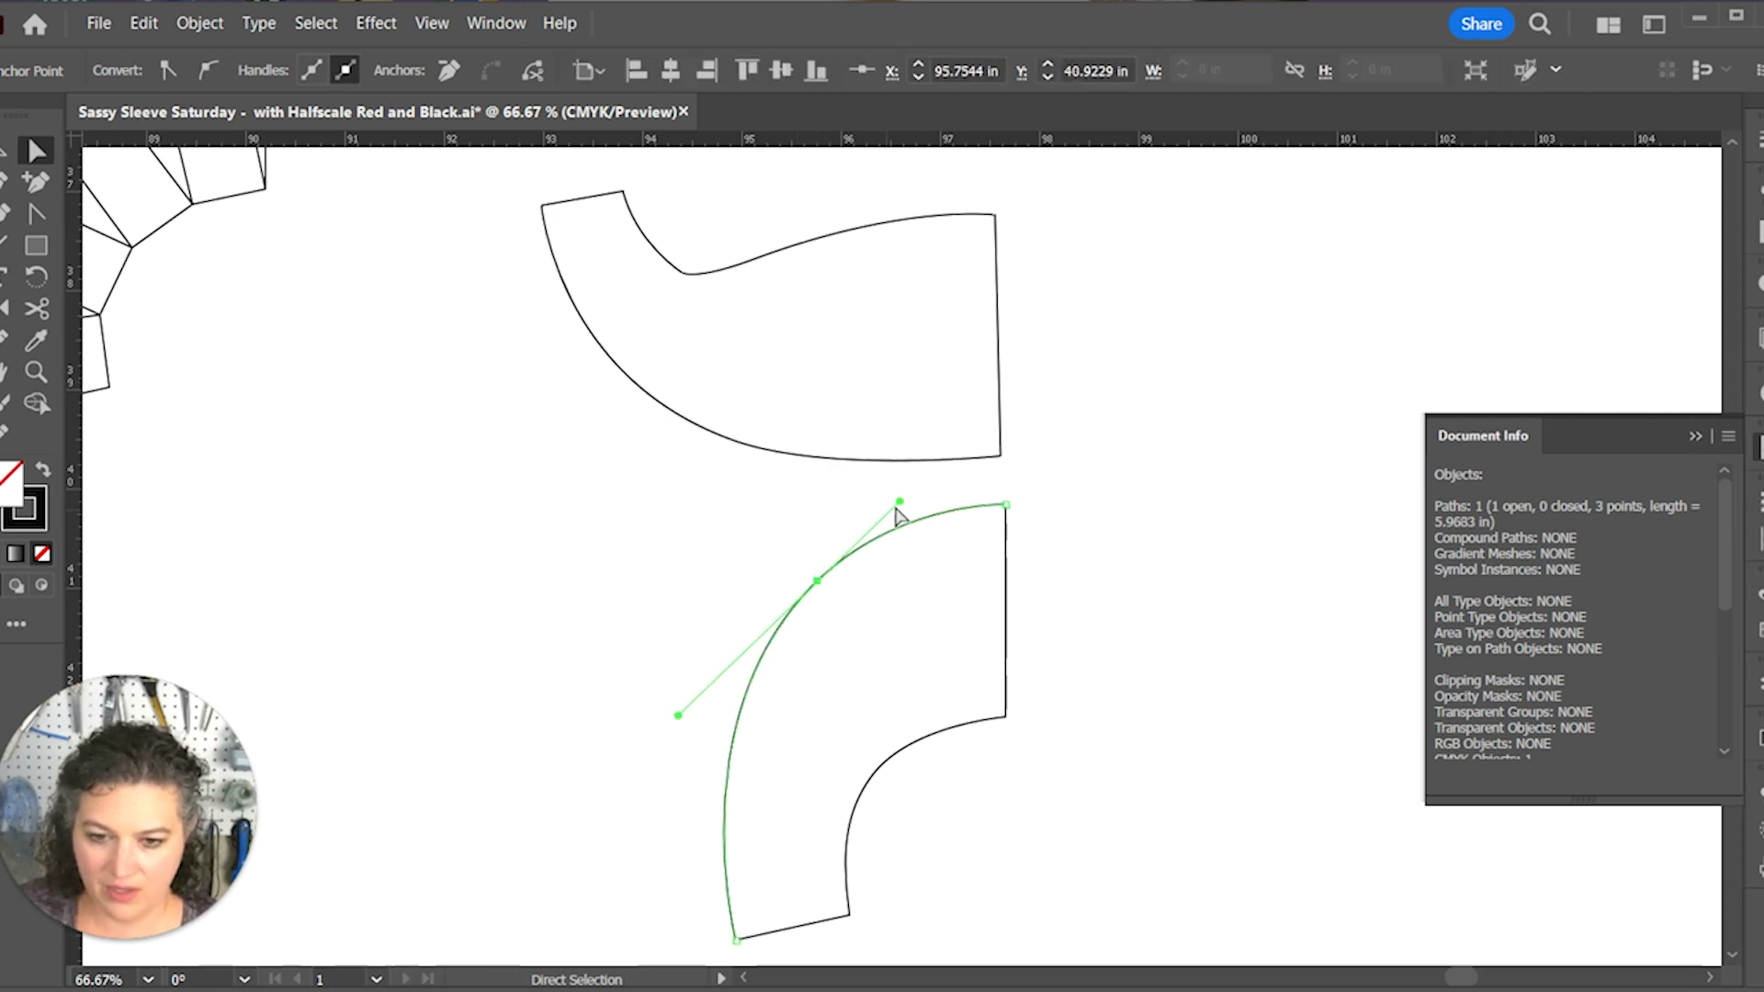
pyautogui.moveTo(899, 502); pyautogui.dragTo(888, 516)
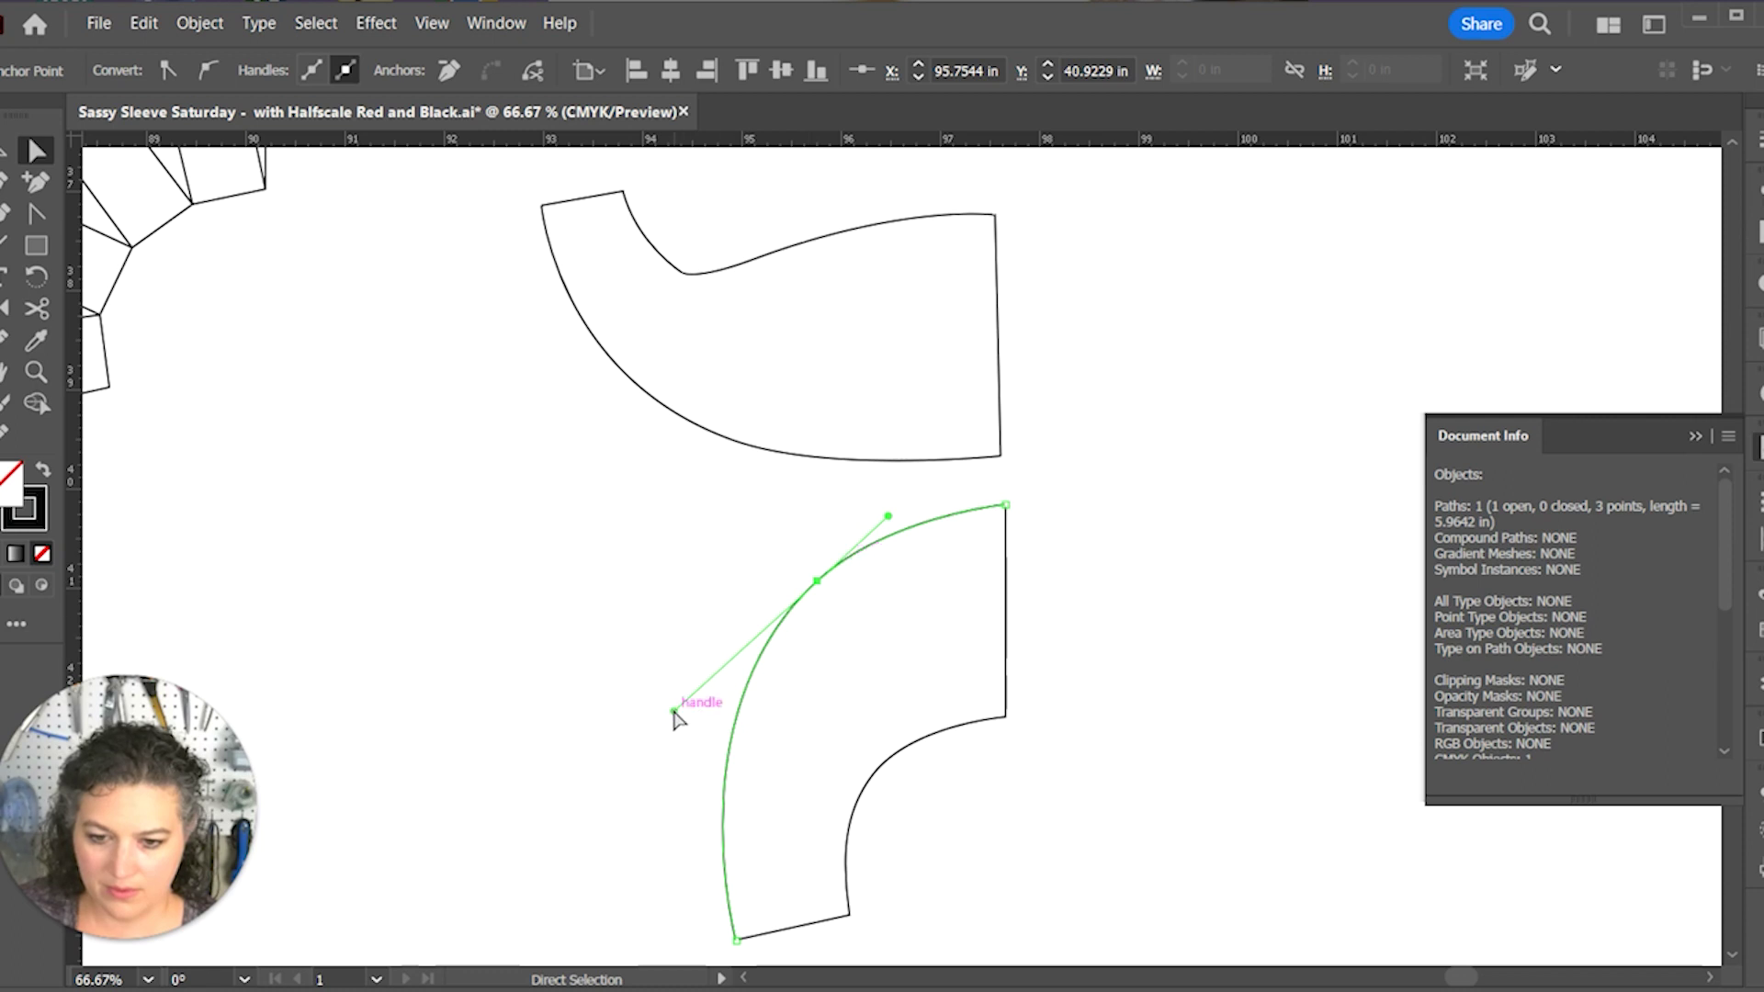
# Step: Shorten the lower direction handle of the middle anchor on the lower section's outer curve and recheck the seam lengths
pyautogui.moveTo(676, 710); pyautogui.dragTo(686, 704)
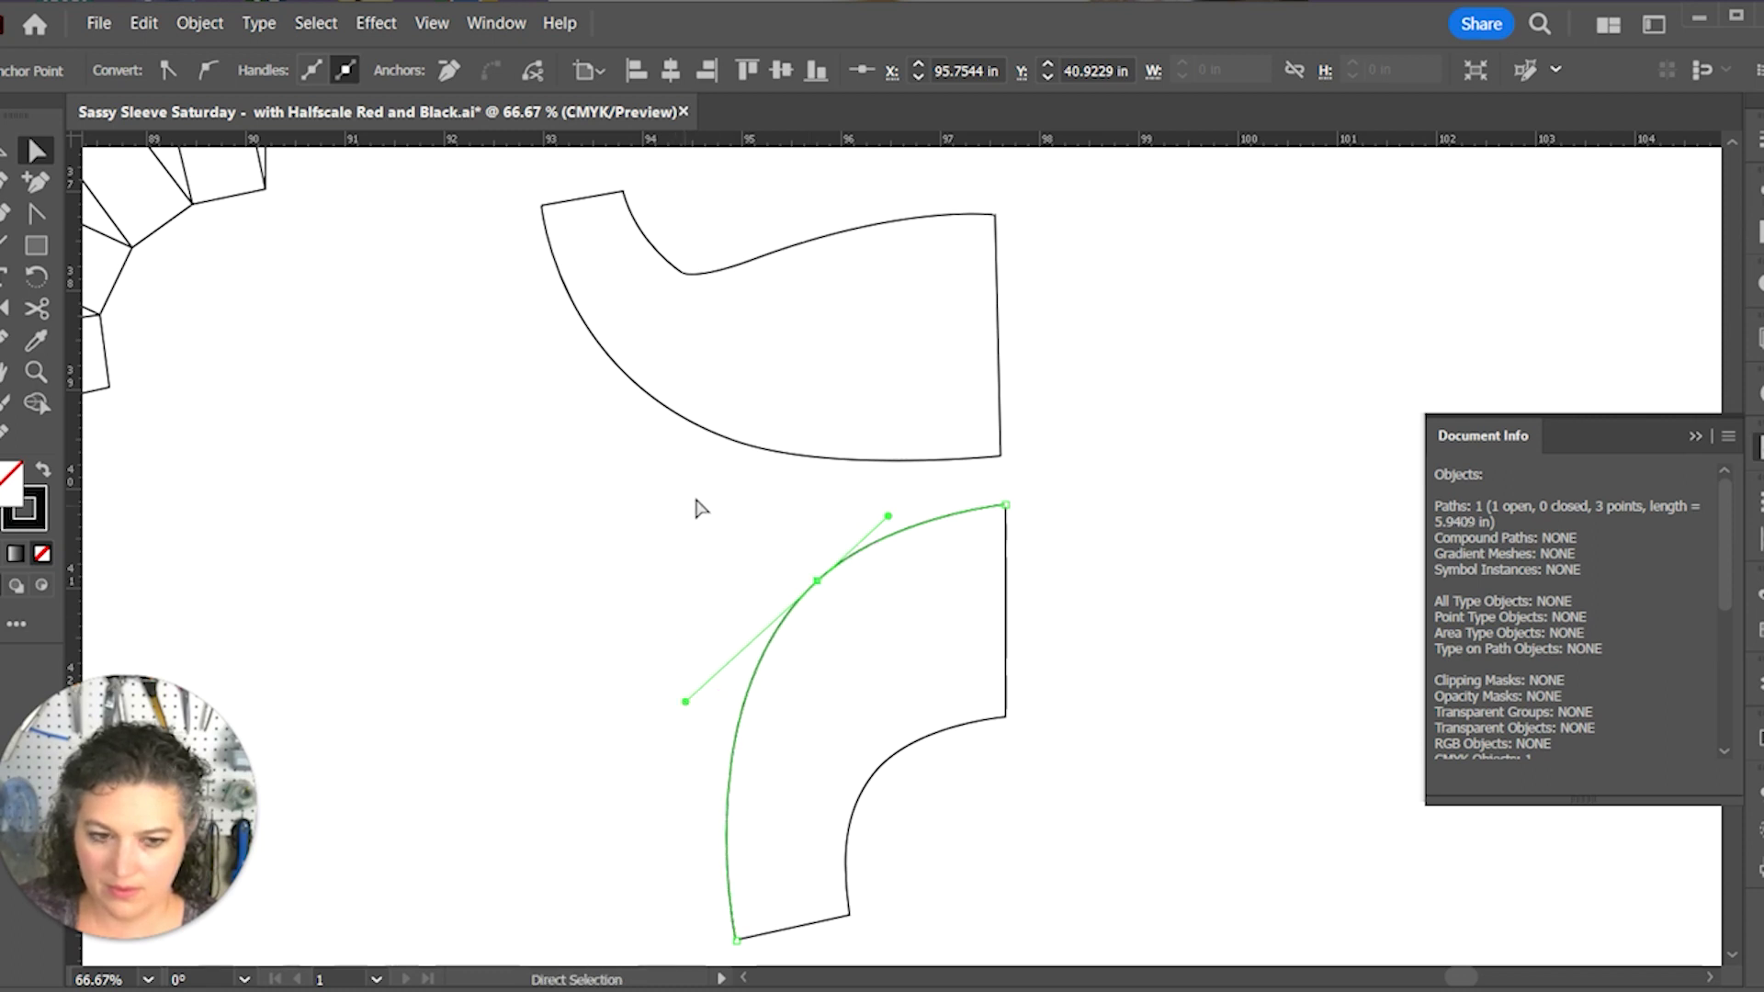
pyautogui.click(732, 439)
pyautogui.moveTo(717, 554); pyautogui.dragTo(859, 708)
pyautogui.click(1119, 613)
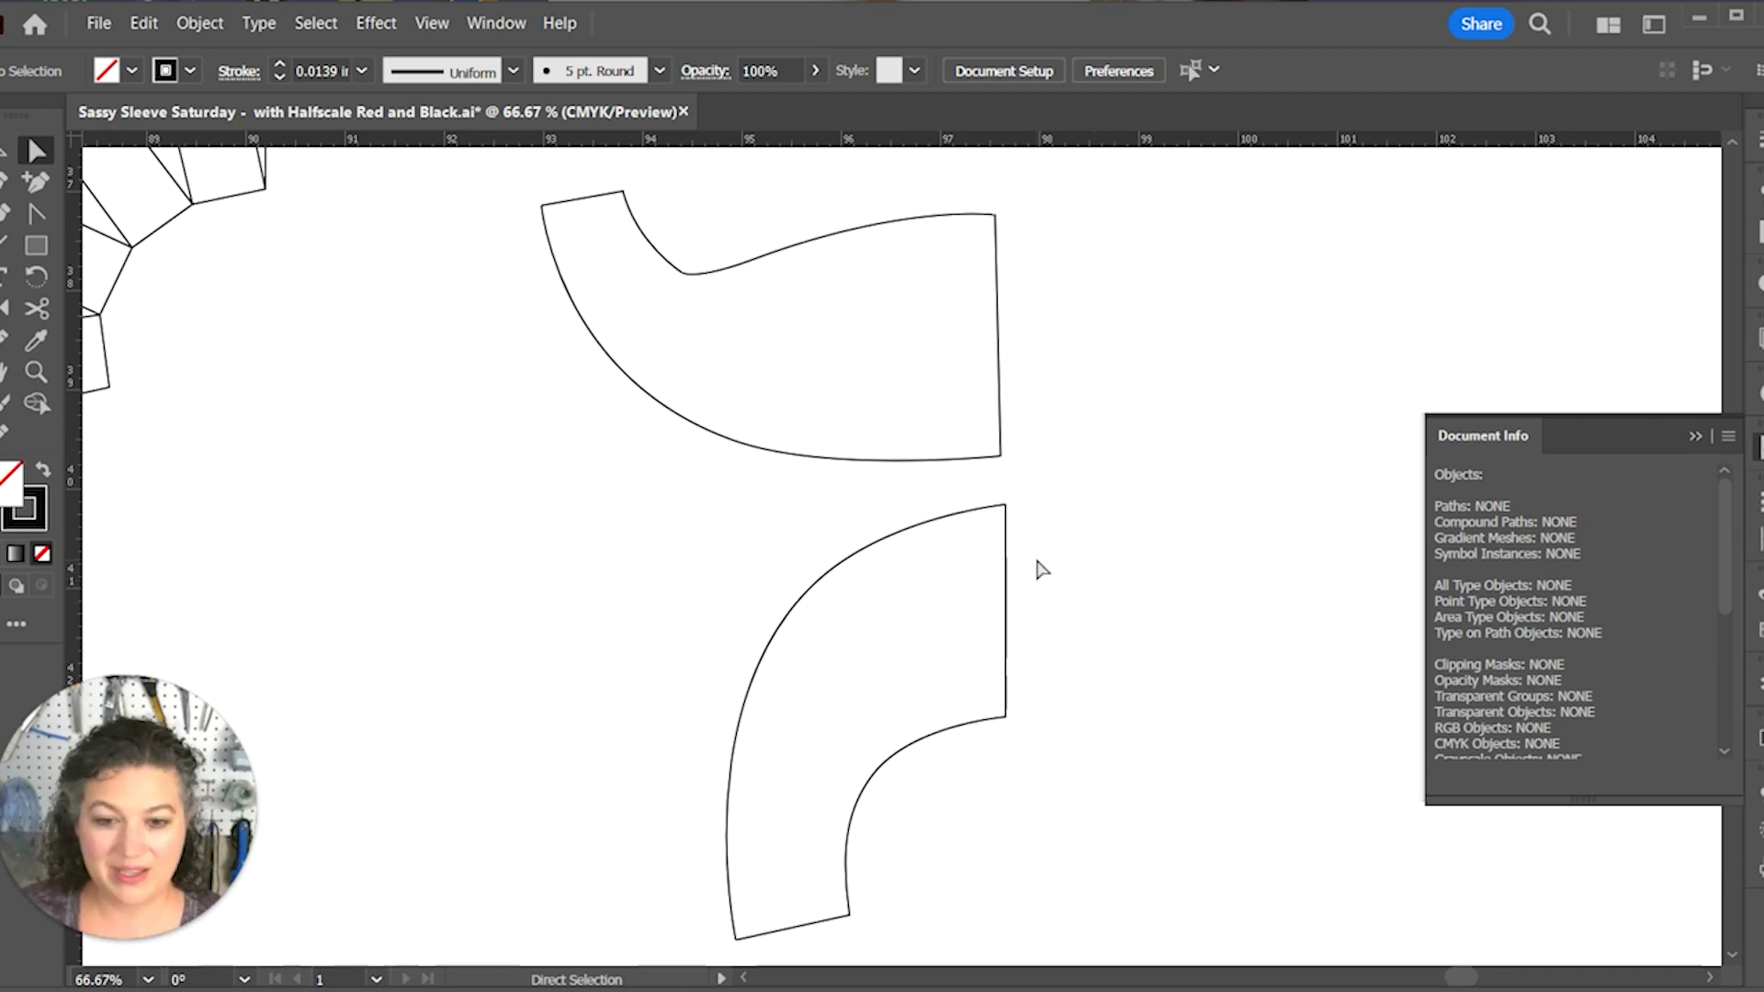
# Step: Join the lower section's open endpoints at both ends of its outer curve with corner points to close the outline
pyautogui.click(992, 528)
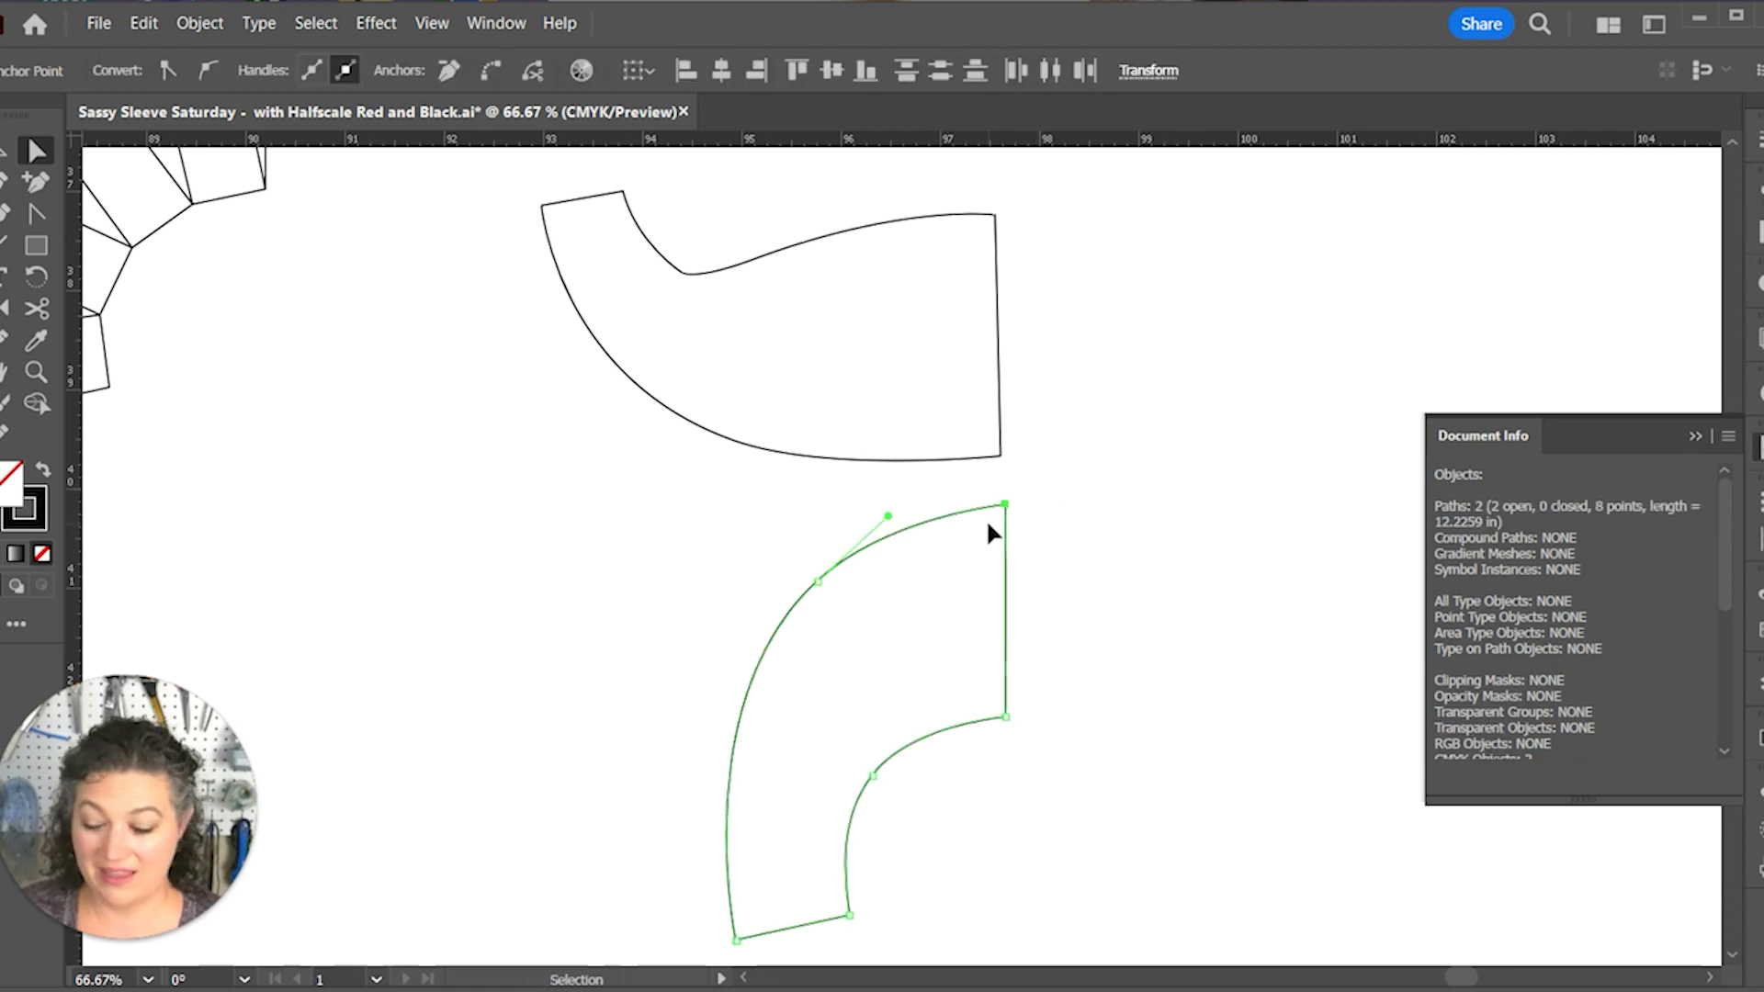
pyautogui.hotkey('ctrl', 'j')
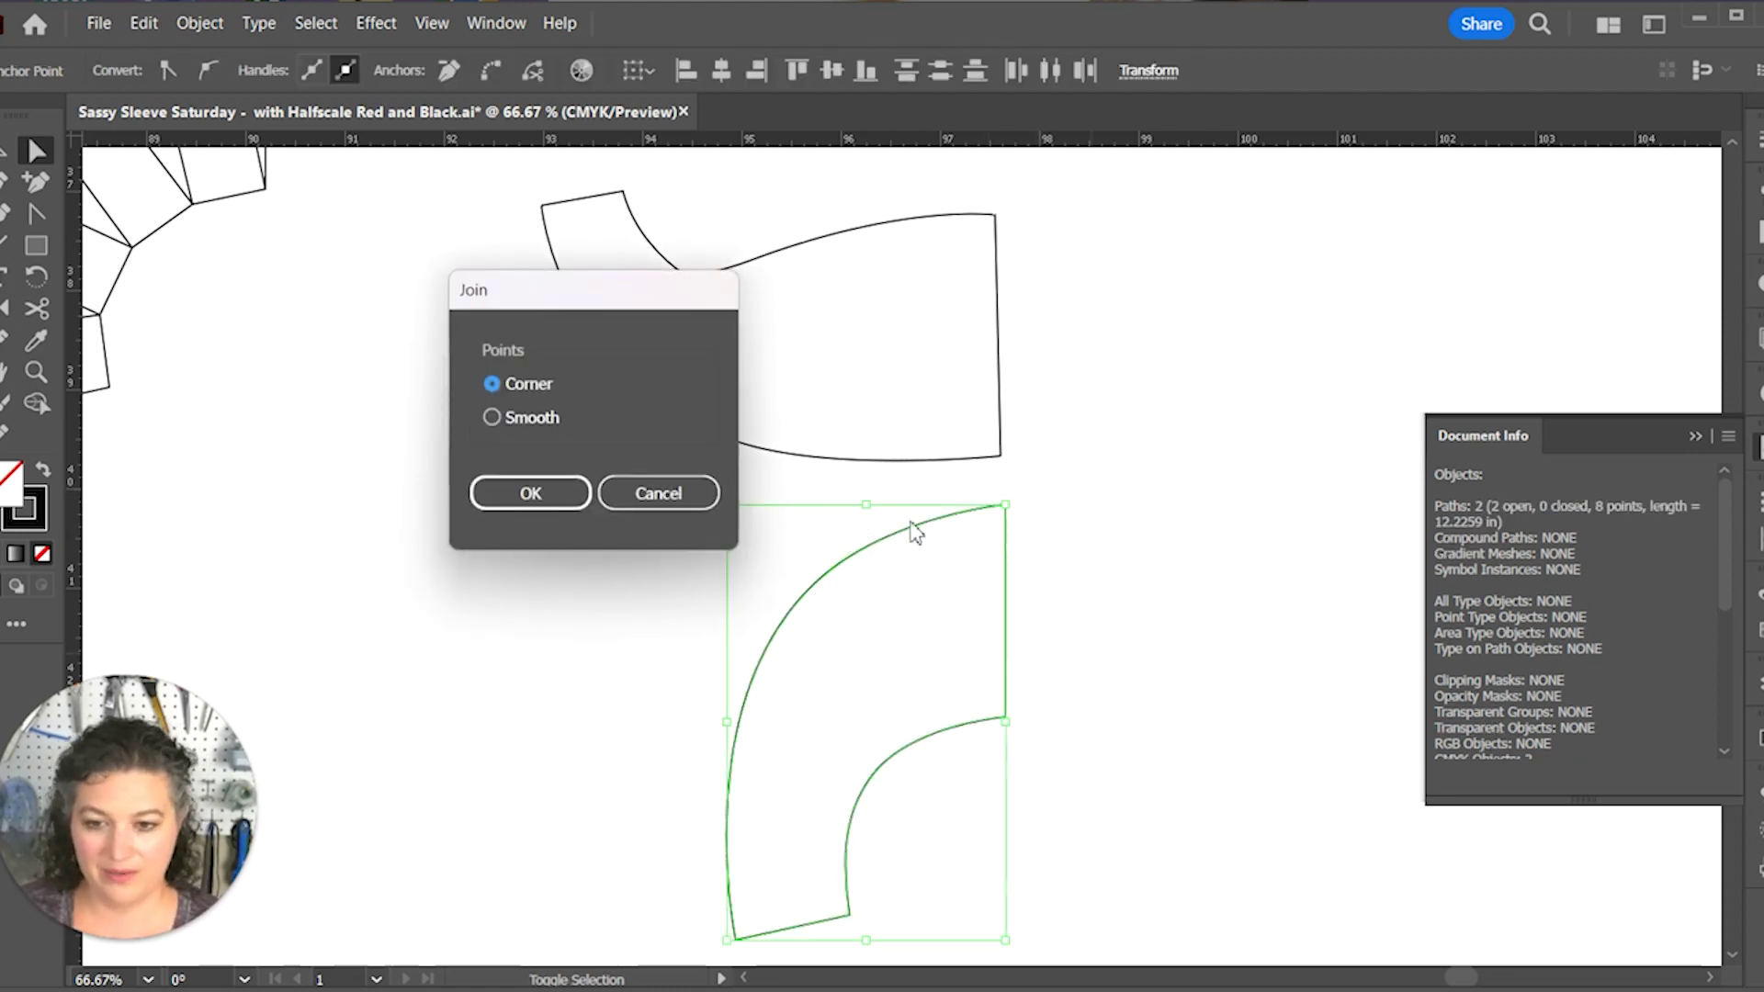
pyautogui.click(489, 493)
pyautogui.click(687, 921)
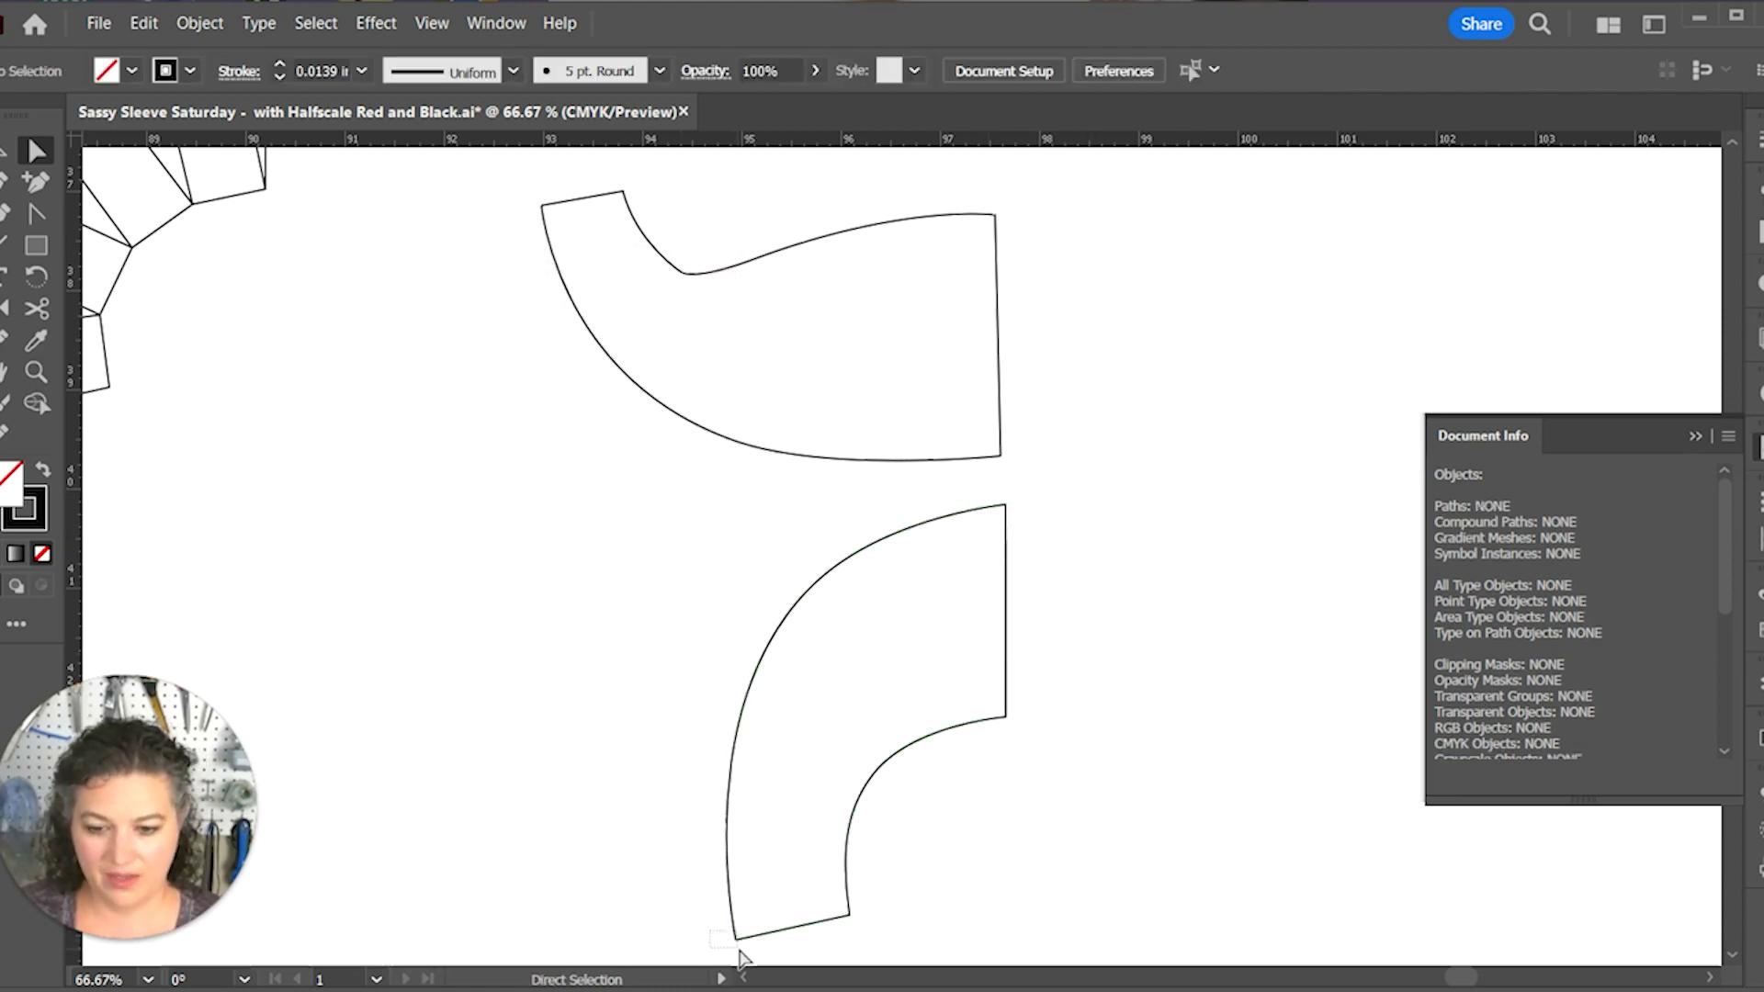
pyautogui.click(738, 939)
pyautogui.press('a')
pyautogui.hotkey('ctrl', 'j')
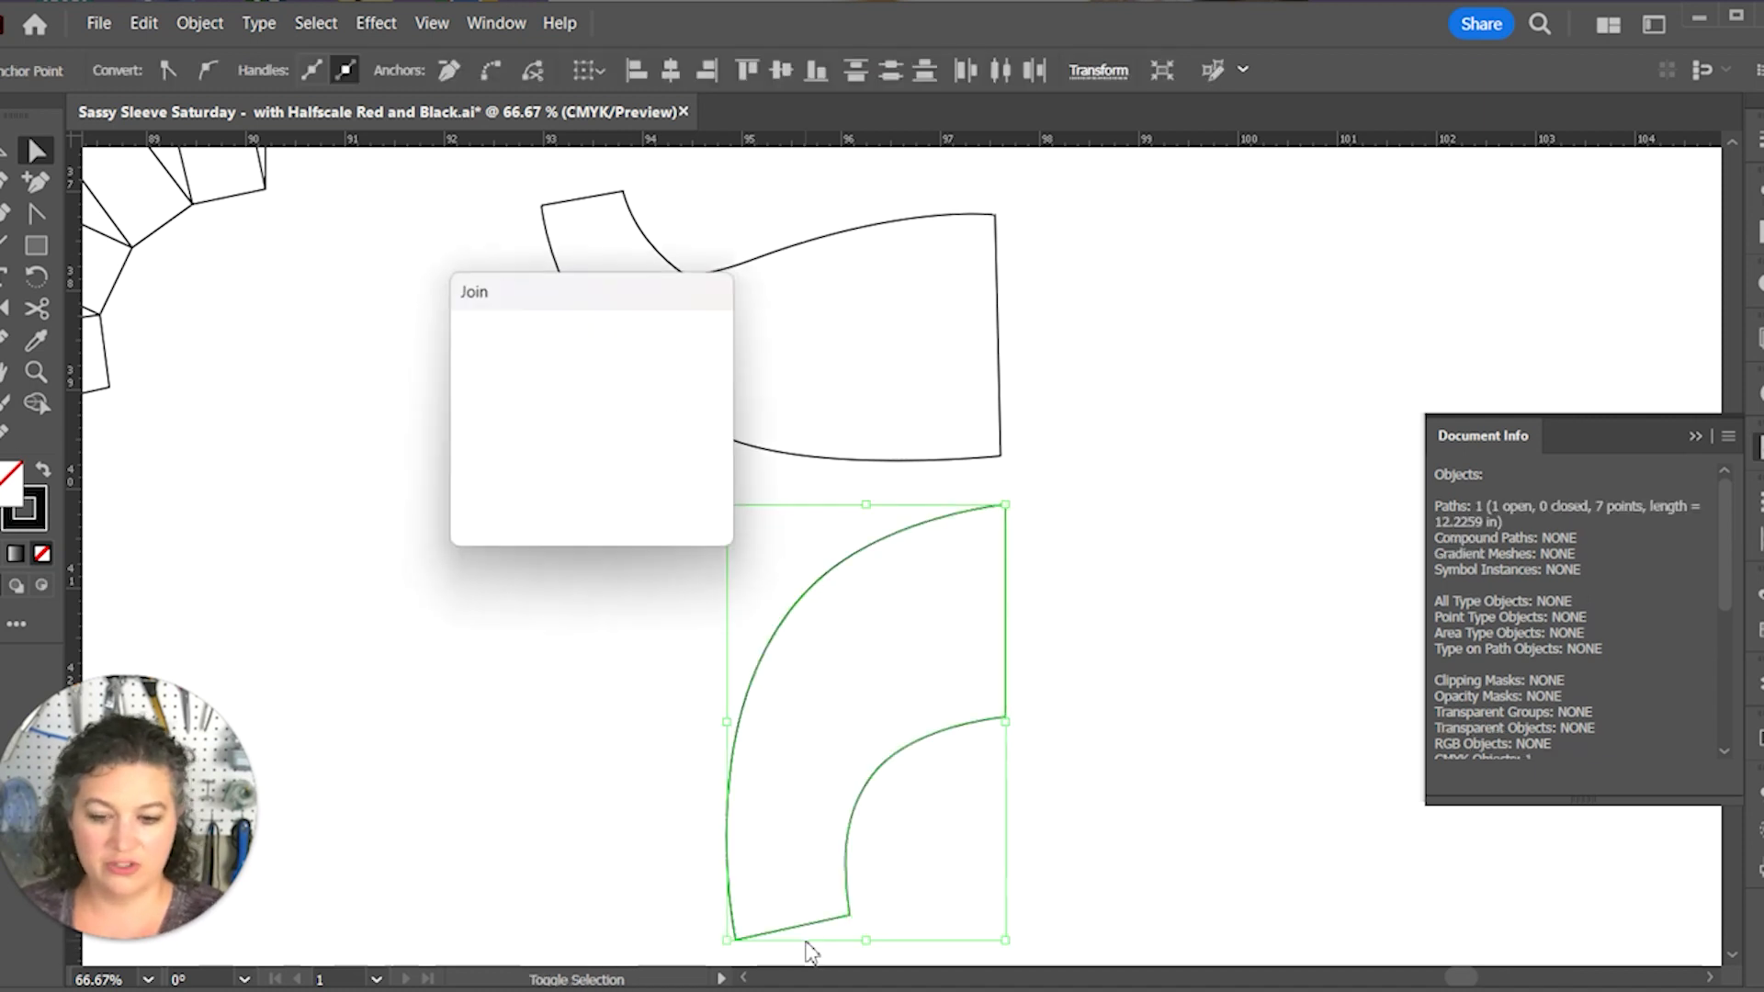
pyautogui.press('Return')
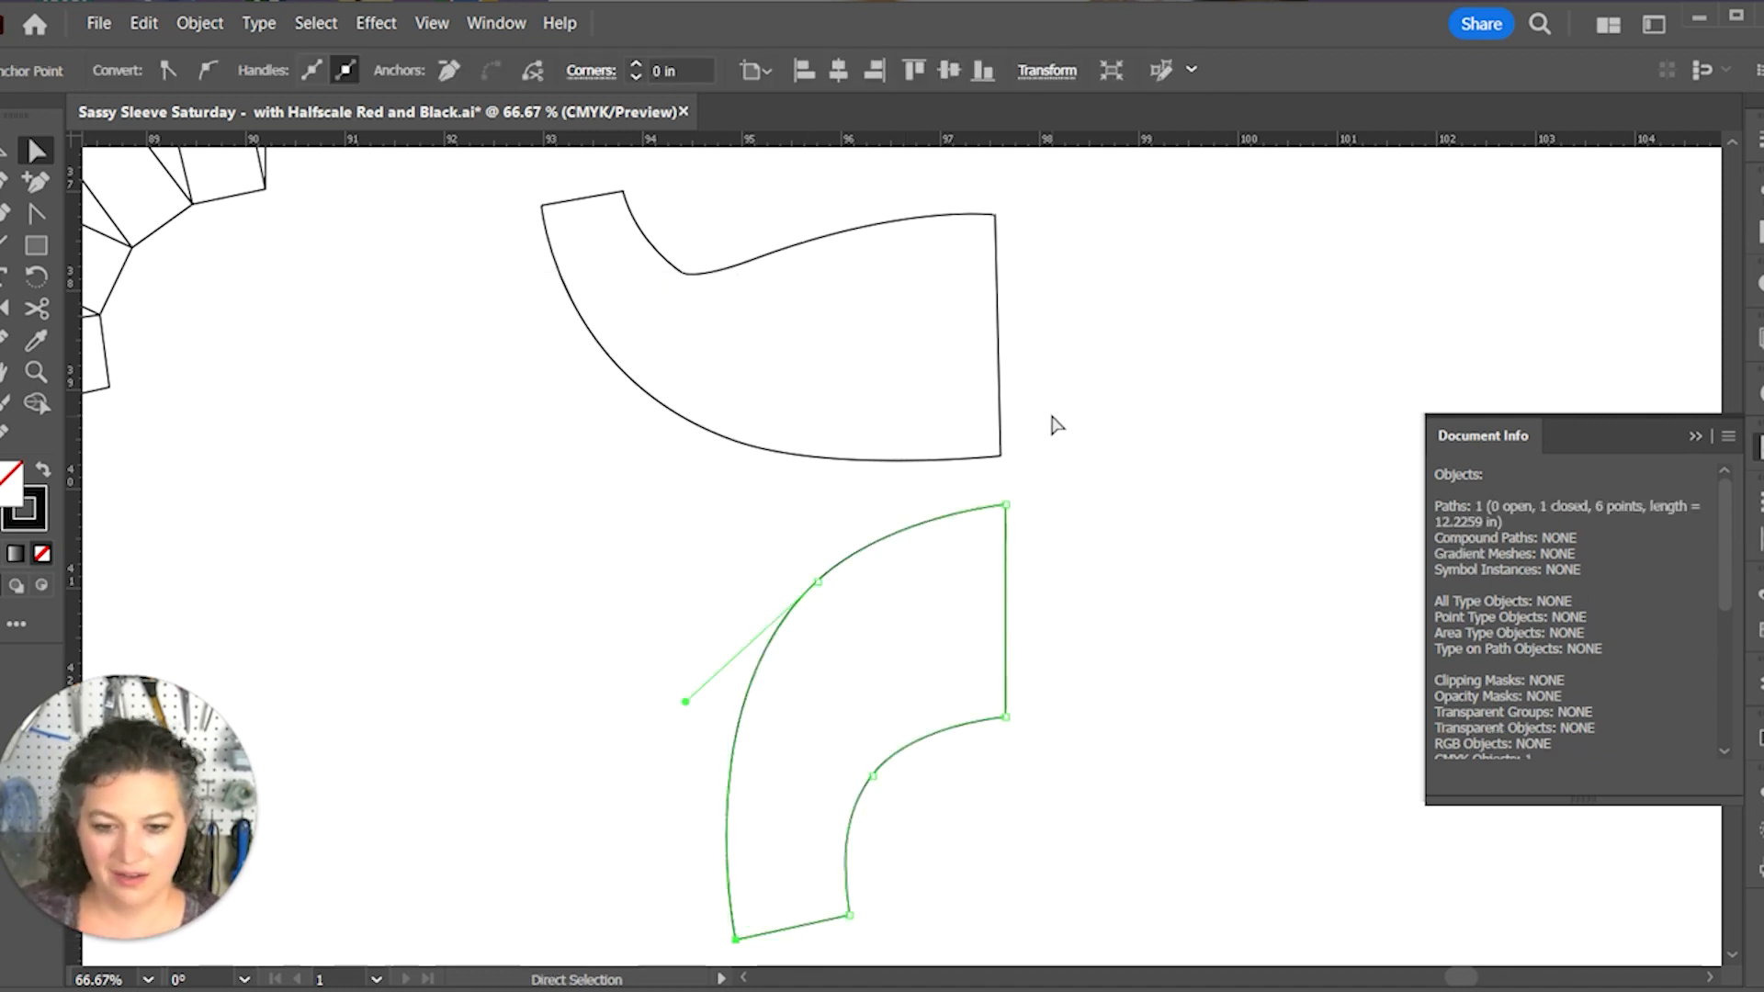
# Step: Join the upper section's open endpoints at both ends of its lower curve with corner points to close the outline
pyautogui.click(981, 480)
pyautogui.click(962, 468)
pyautogui.hotkey('ctrl', 'j')
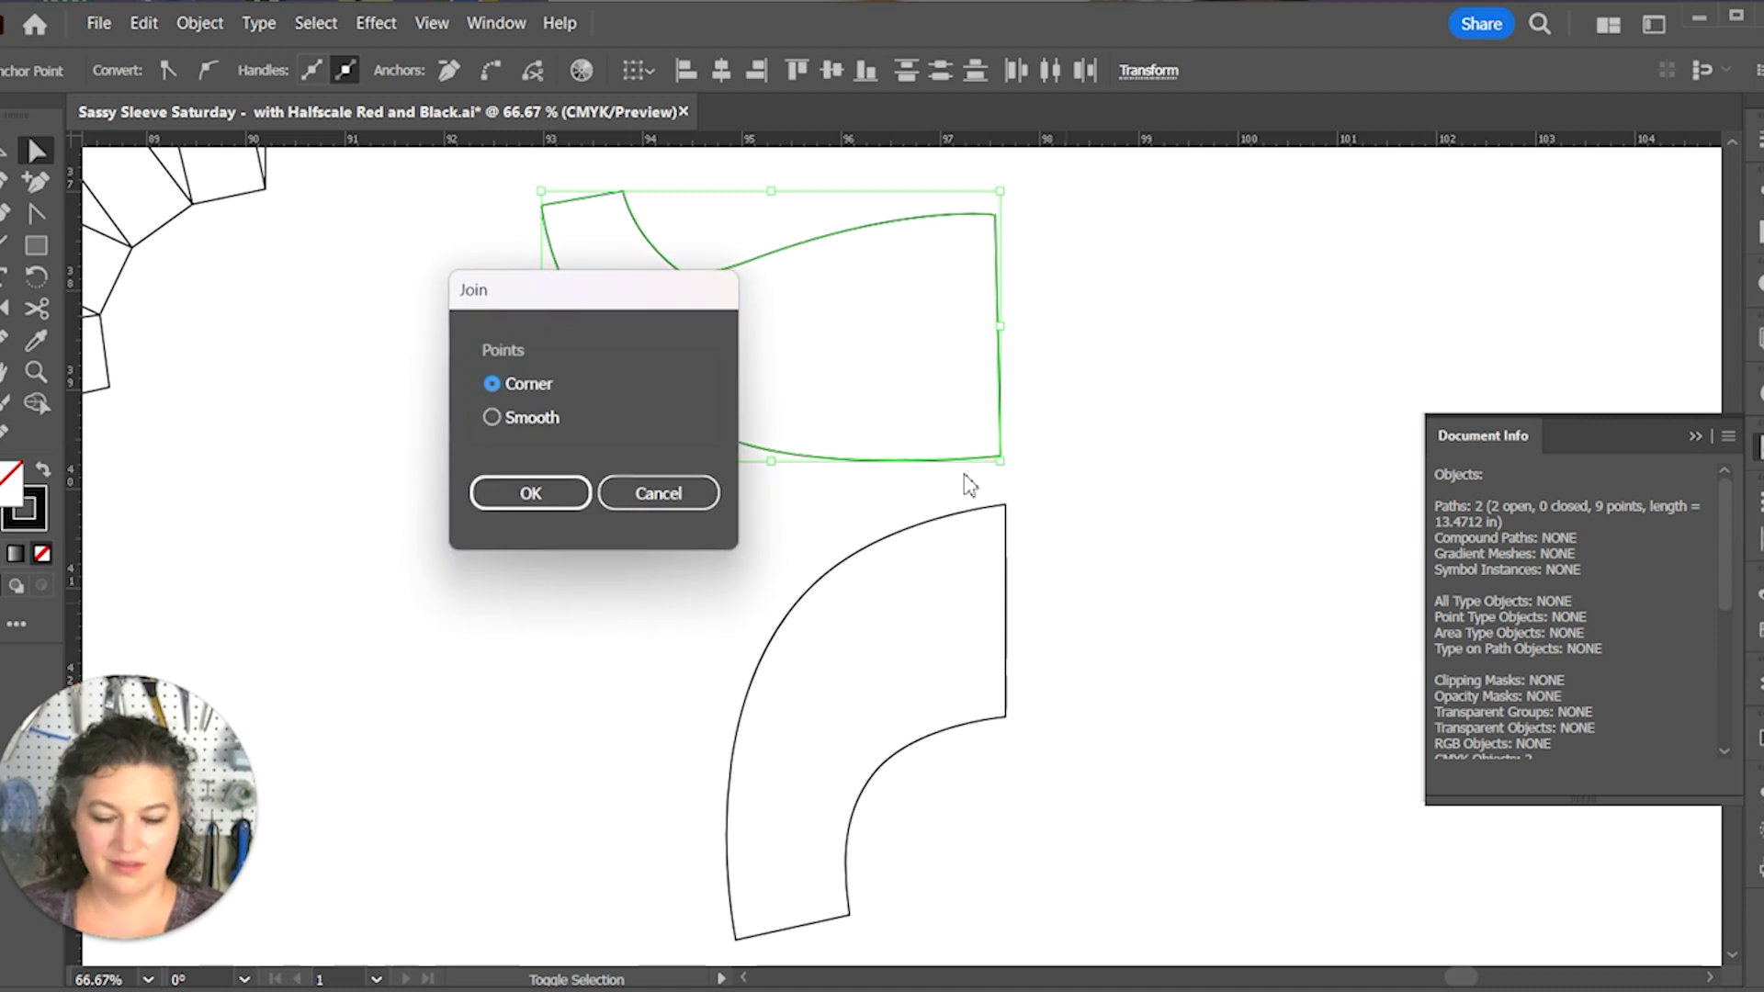
pyautogui.press('Return')
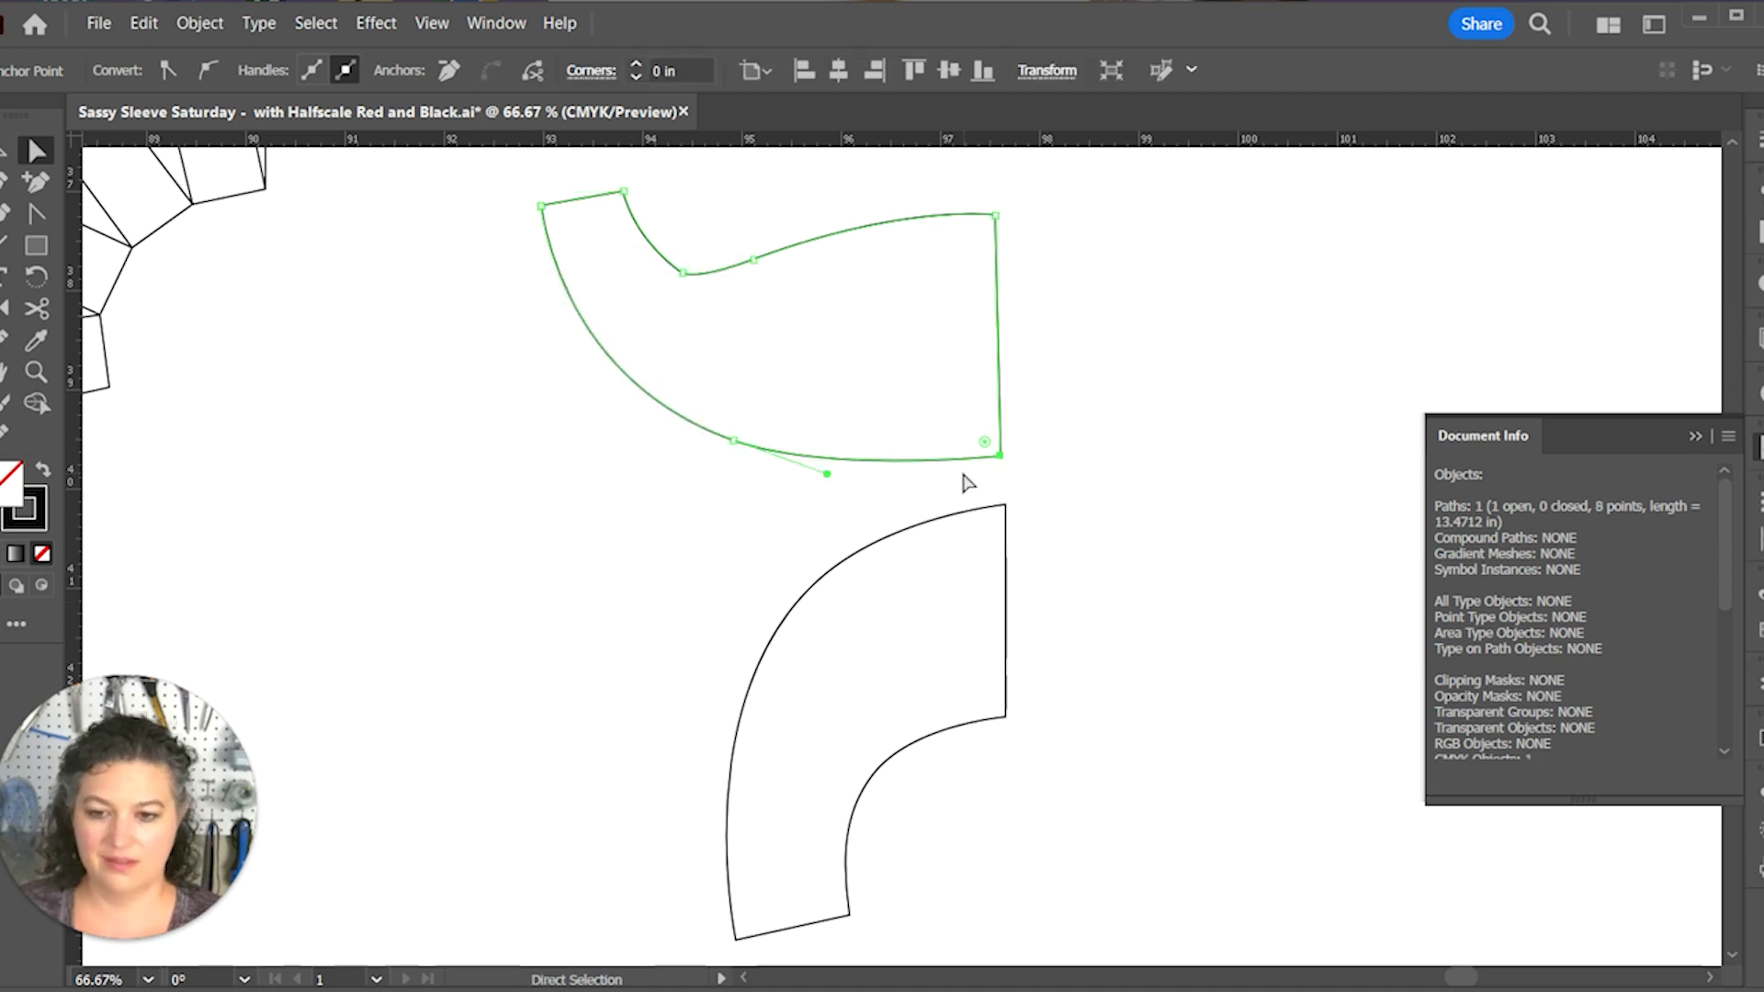
pyautogui.keyDown('ctrl'); pyautogui.click(538, 241); pyautogui.keyUp('ctrl')
pyautogui.hotkey('ctrl', 'j')
pyautogui.press('Return')
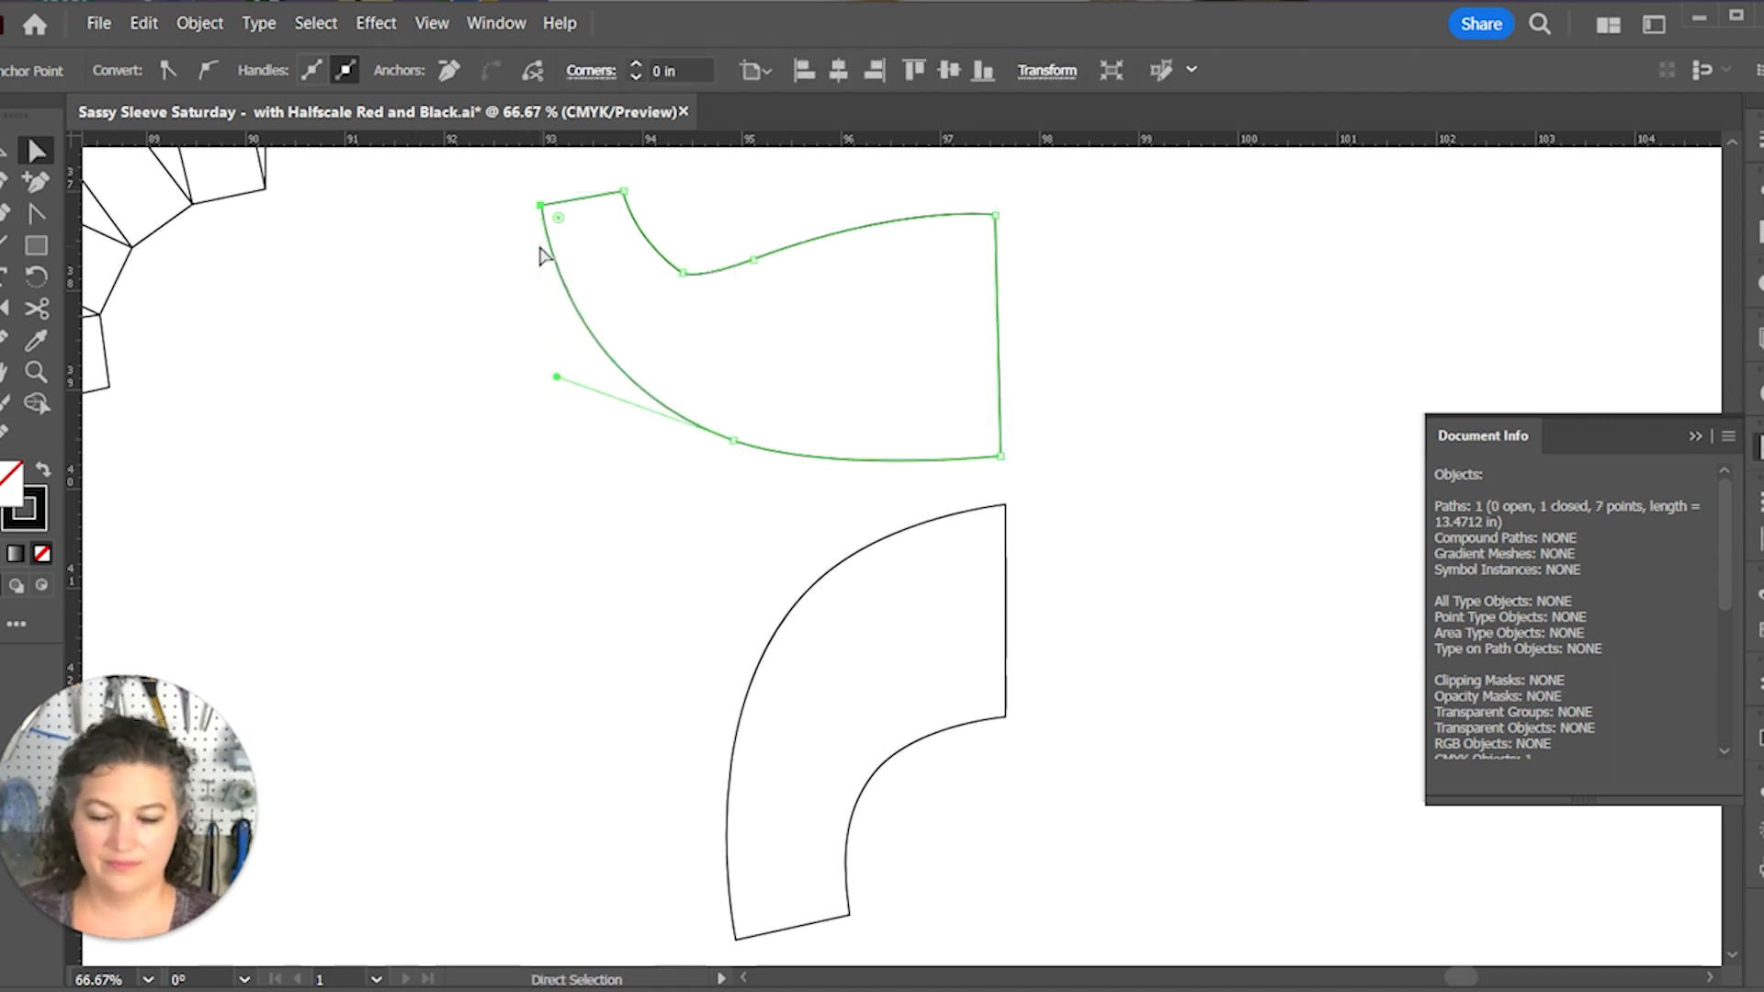
pyautogui.click(1139, 561)
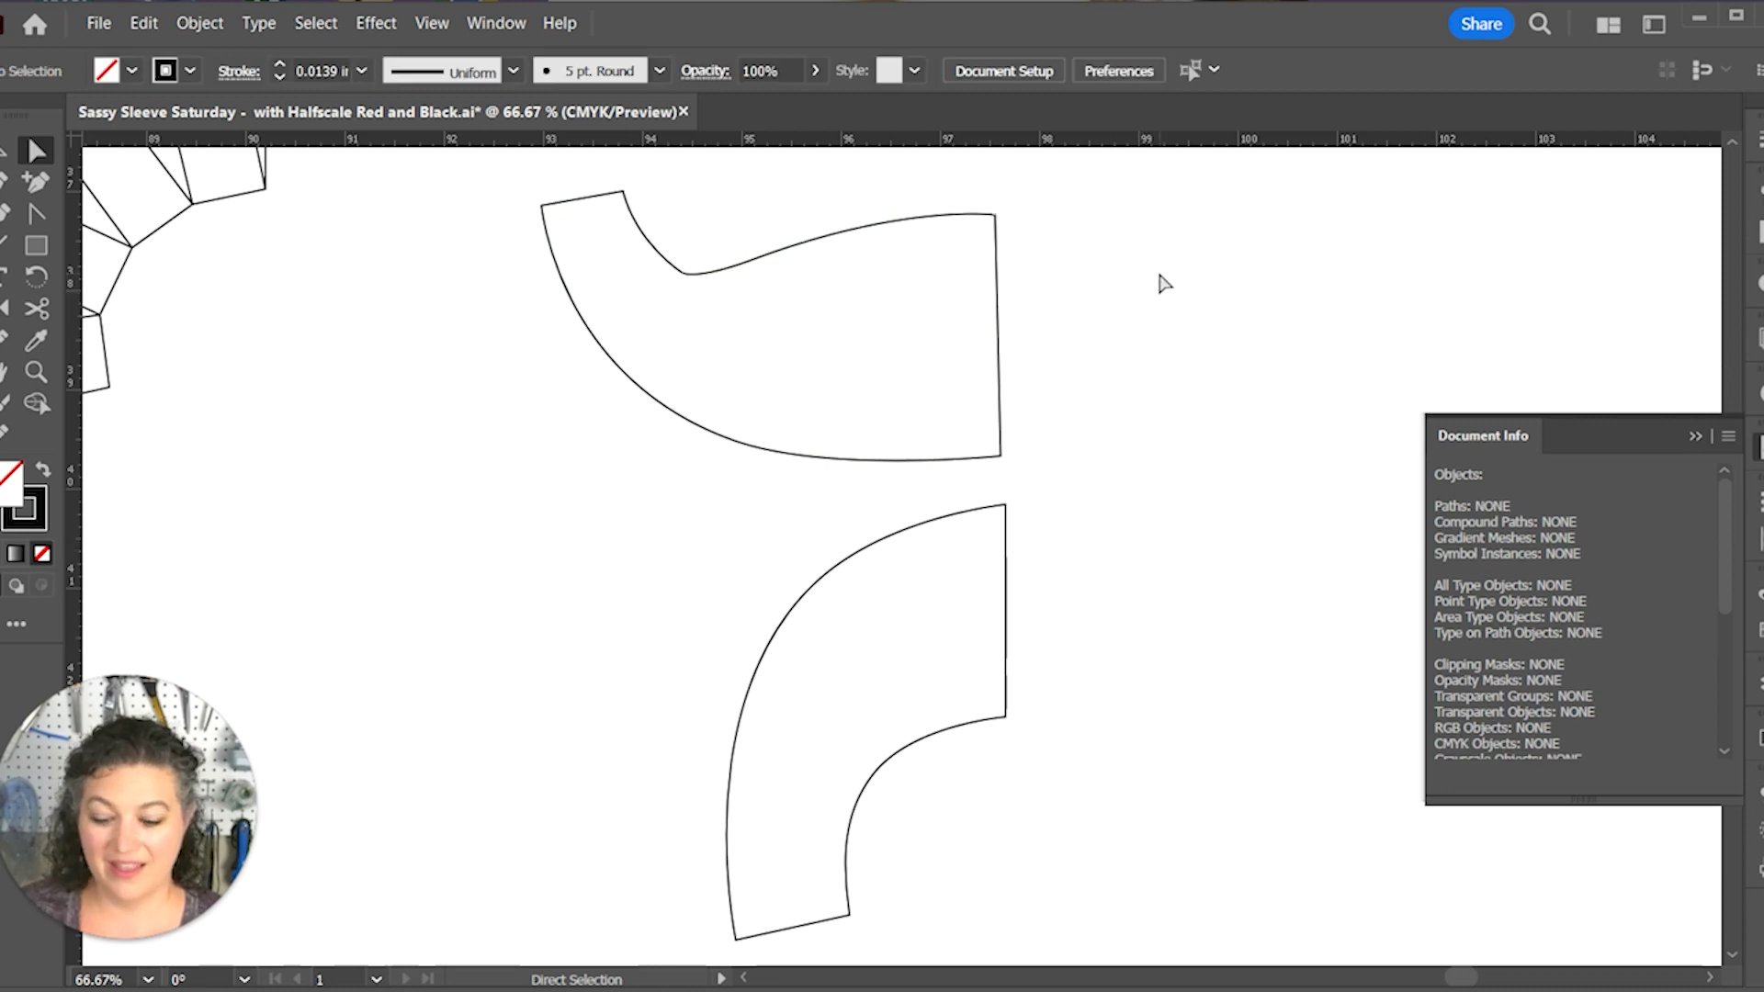
# Step: Reflect a copy of the upper section across the vertical axis through the lower anchor of its center edge
pyautogui.moveTo(1104, 303); pyautogui.dragTo(850, 485)
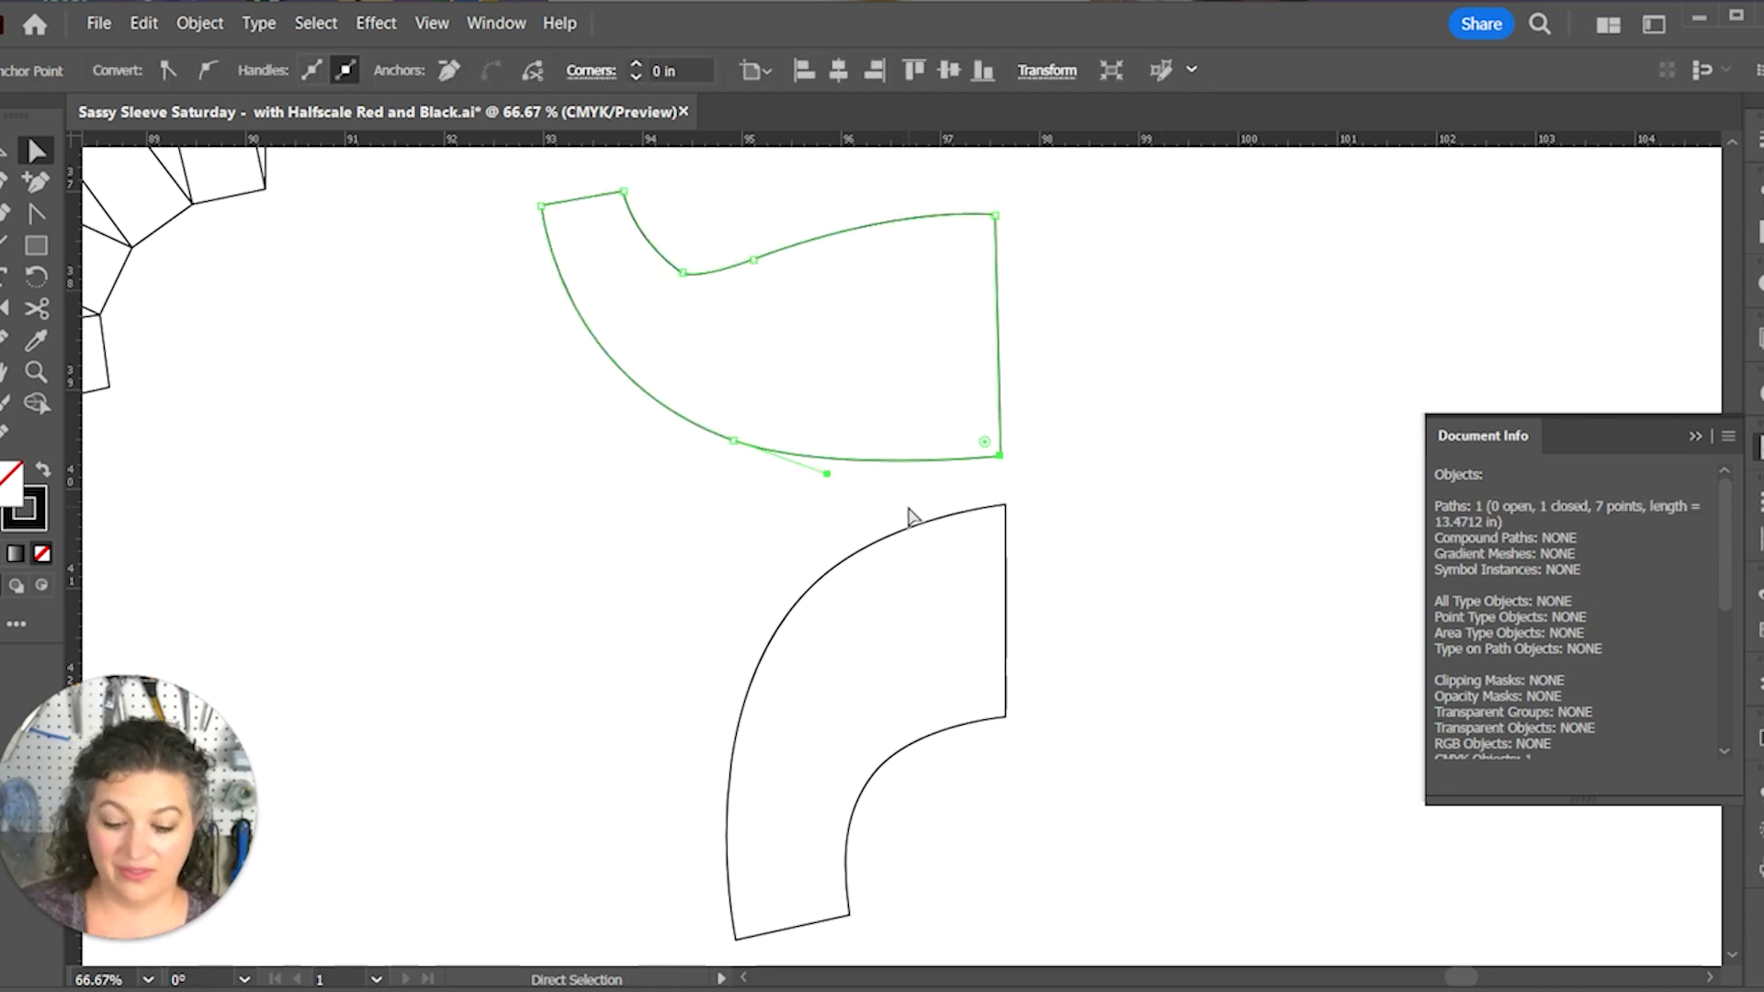
pyautogui.press('v')
pyautogui.moveTo(1093, 200); pyautogui.dragTo(939, 496)
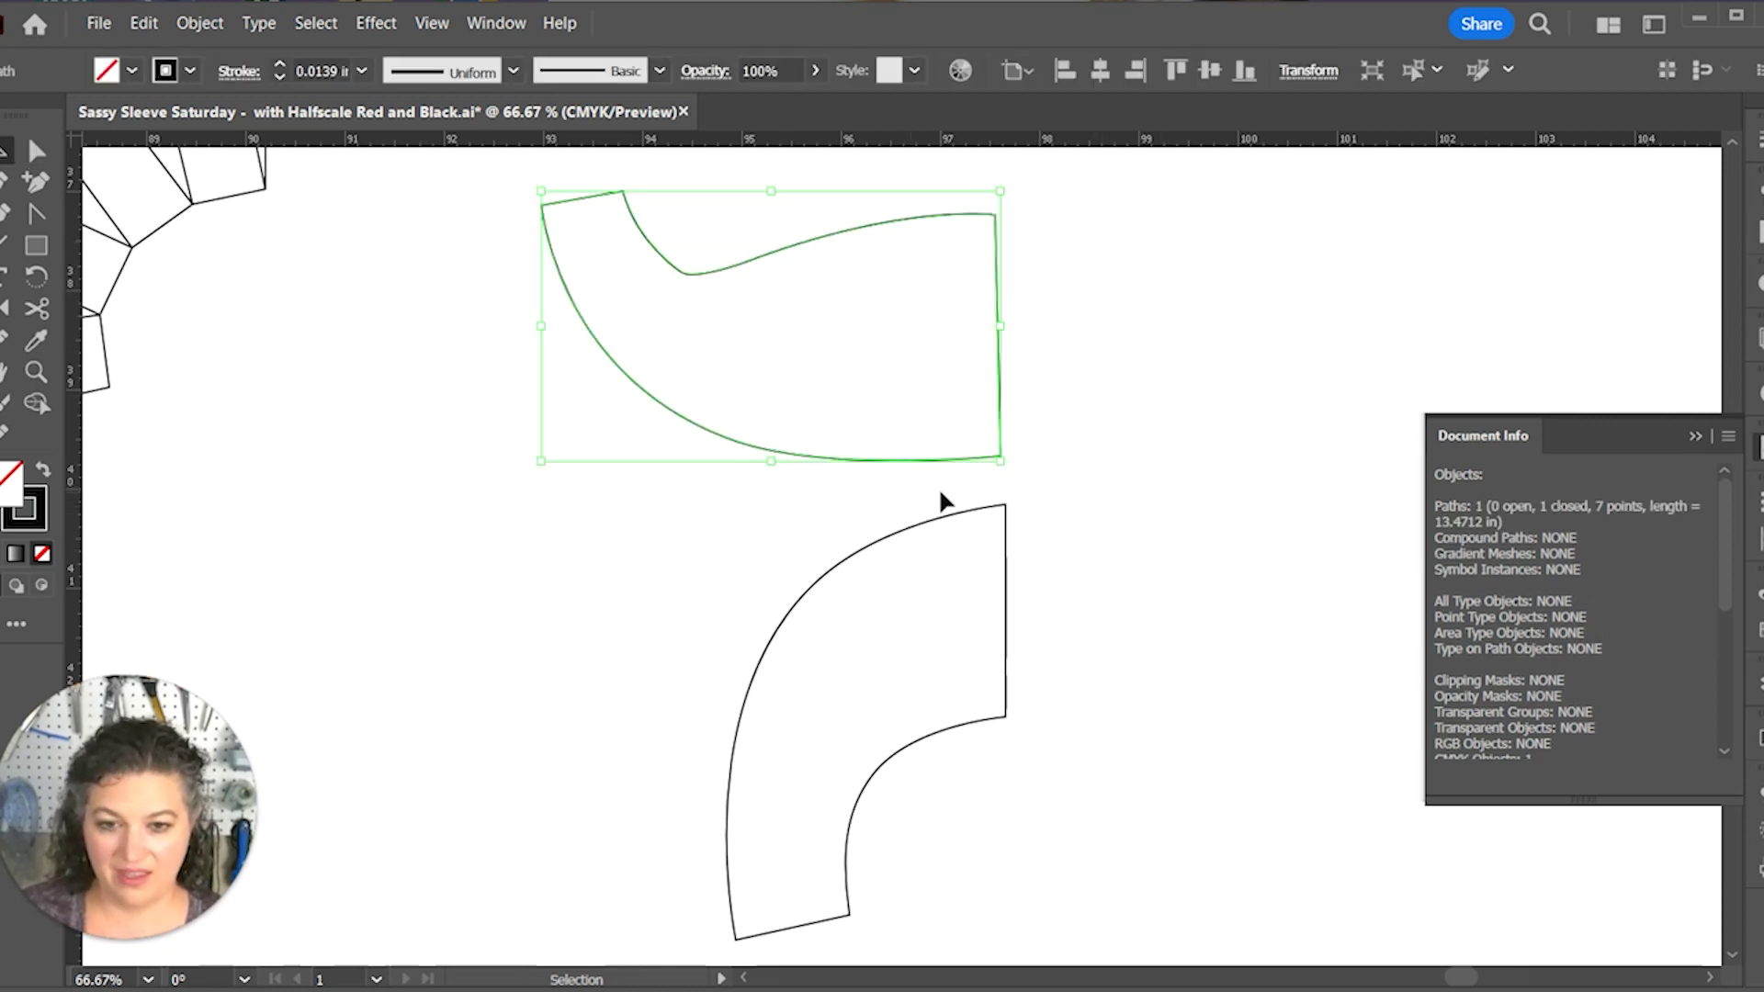
pyautogui.press('o')
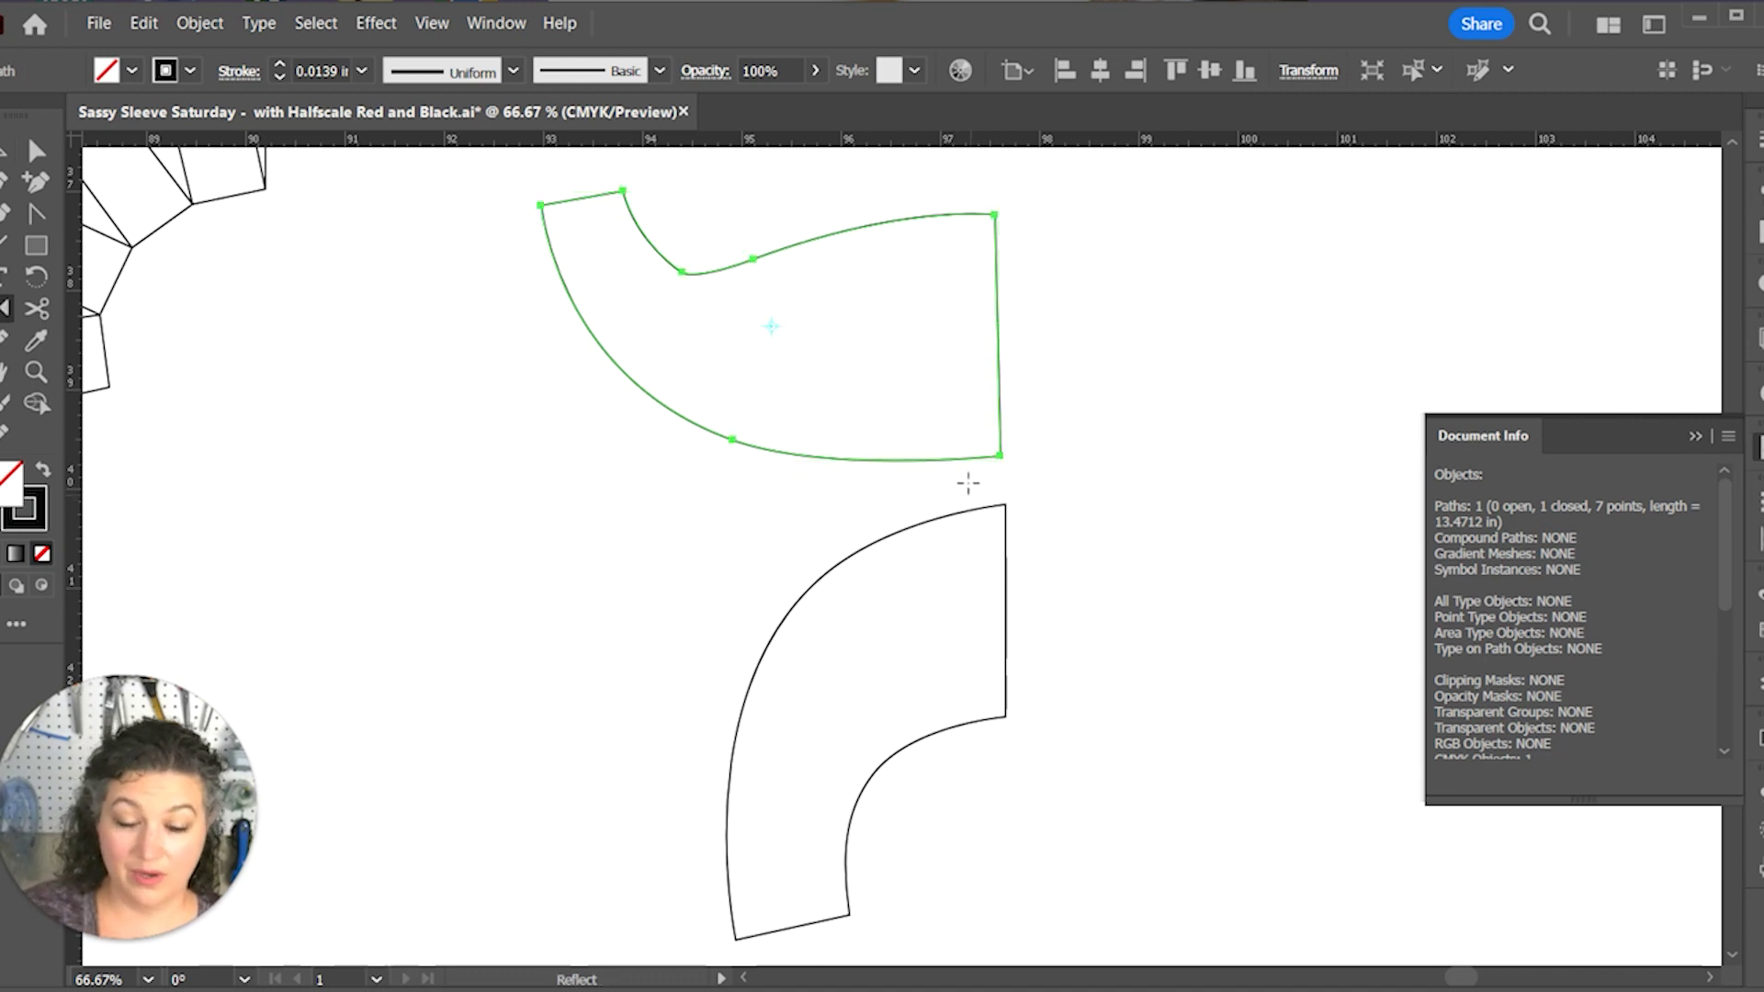
pyautogui.keyDown('alt'); pyautogui.click(994, 214); pyautogui.keyUp('alt')
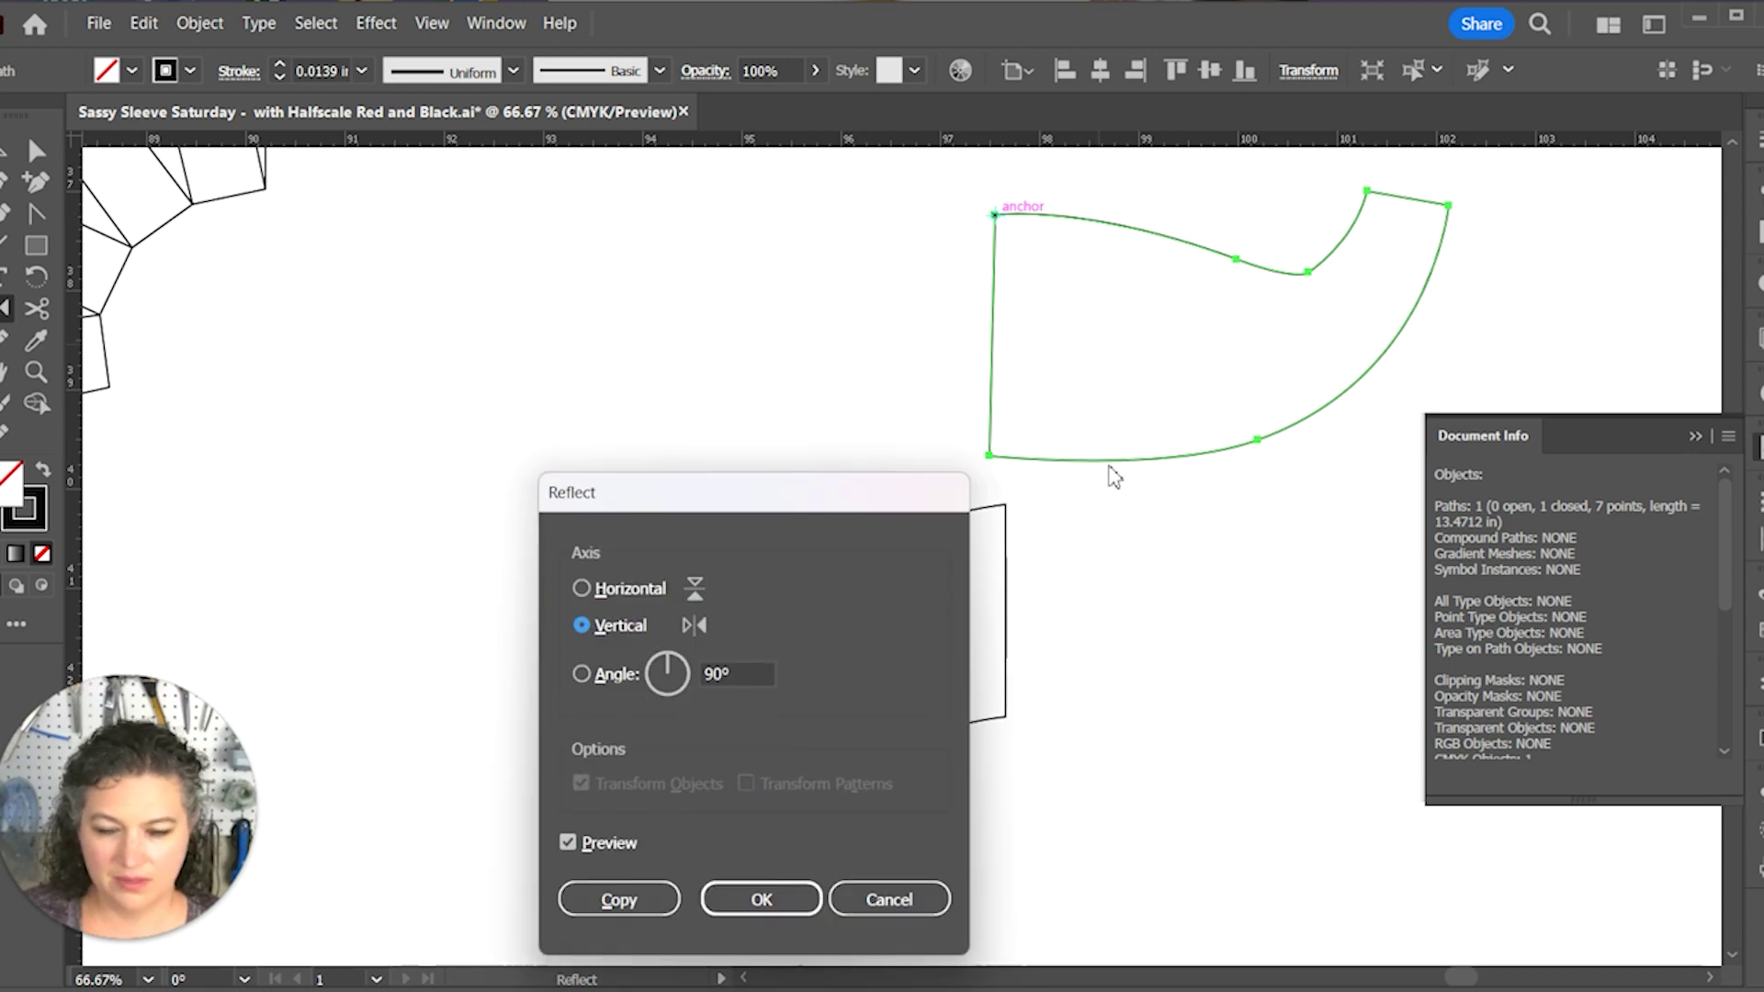
pyautogui.click(873, 899)
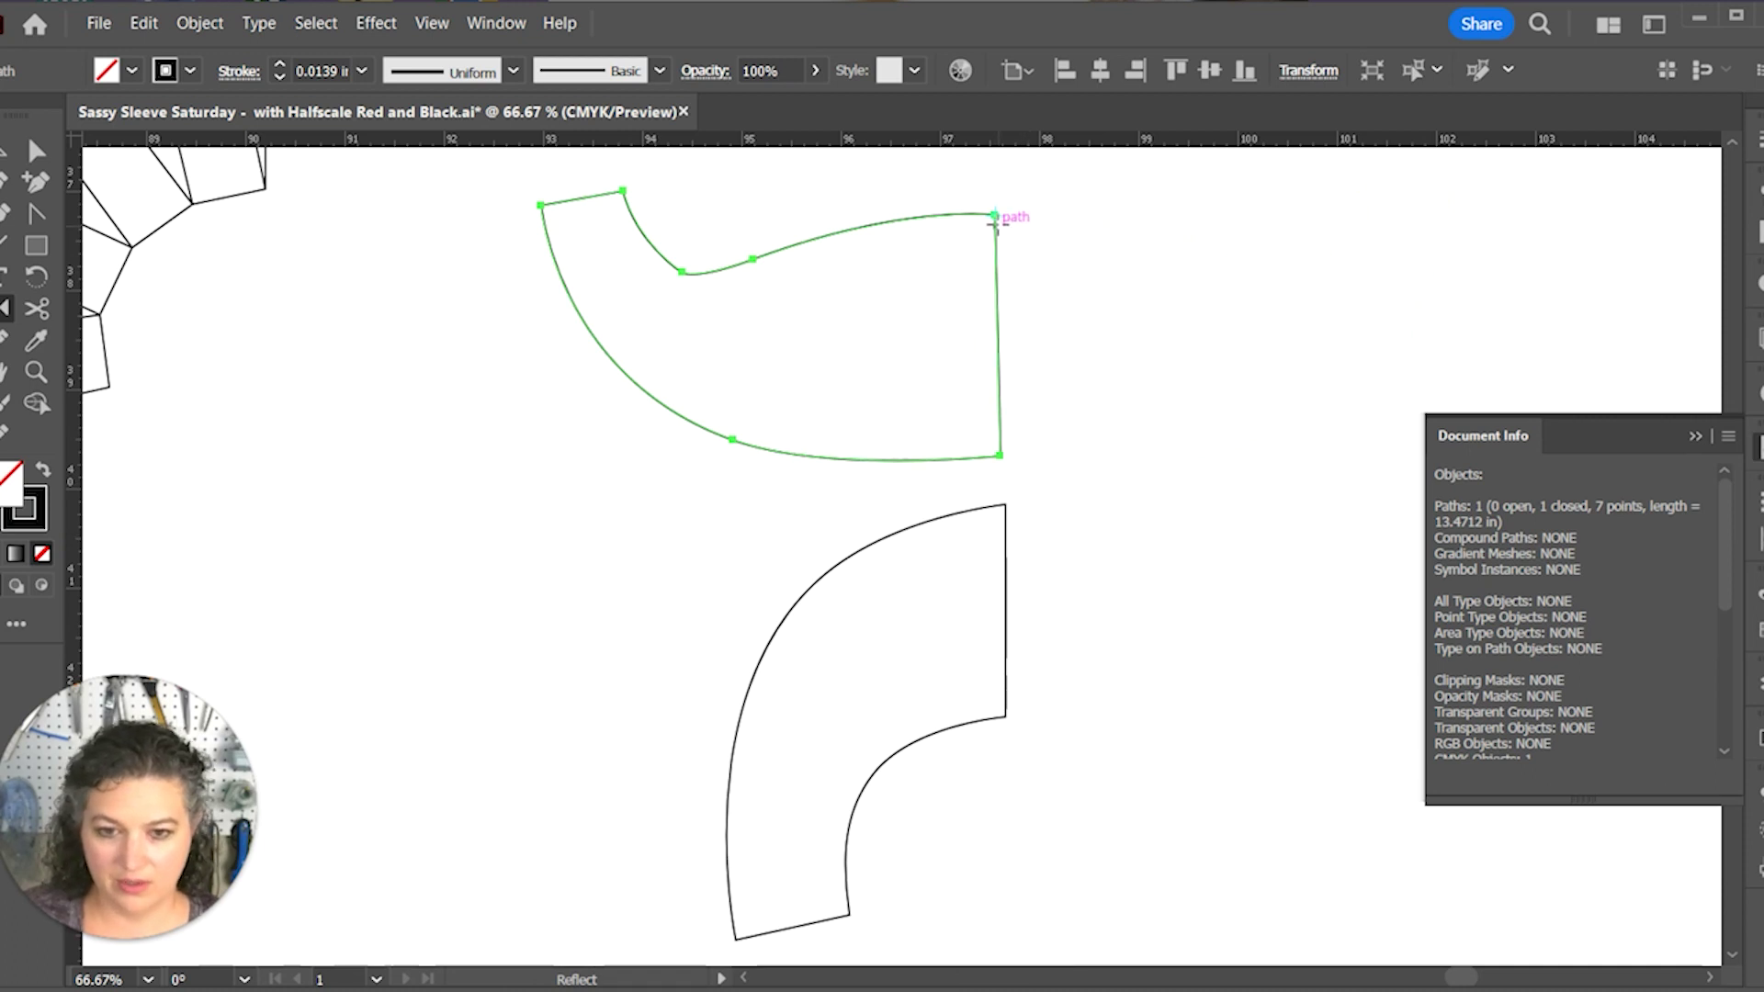
pyautogui.keyDown('alt'); pyautogui.click(999, 456); pyautogui.keyUp('alt')
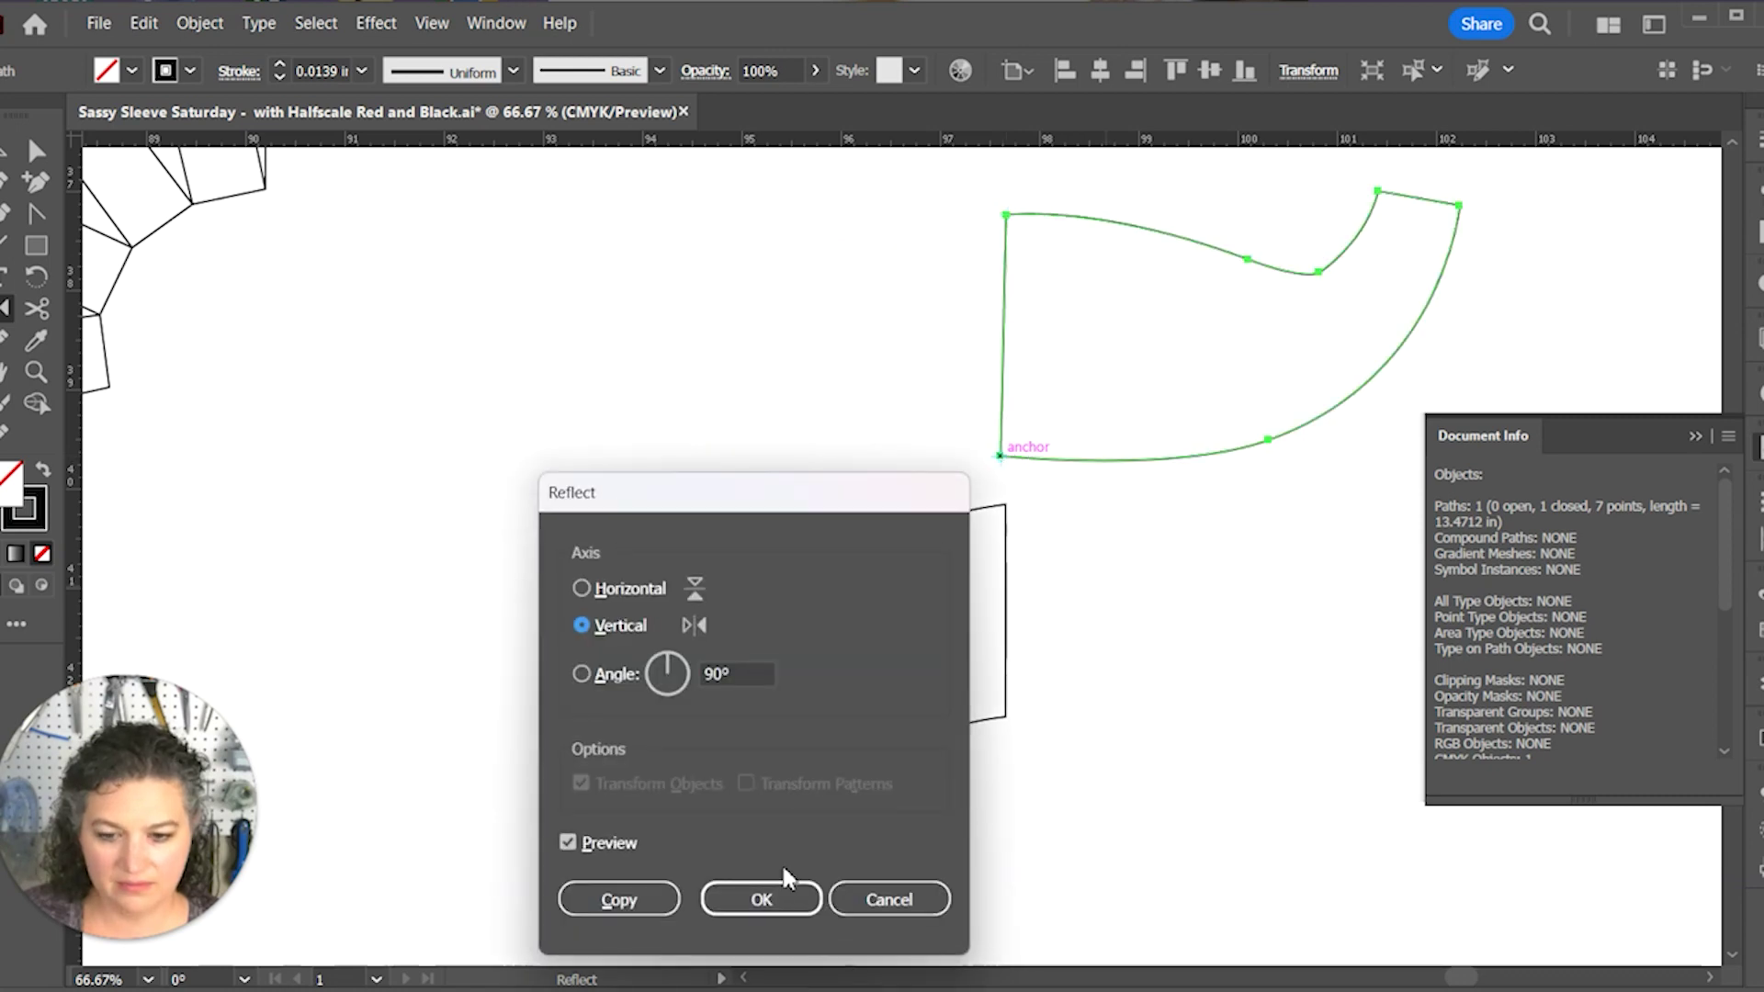
pyautogui.click(621, 900)
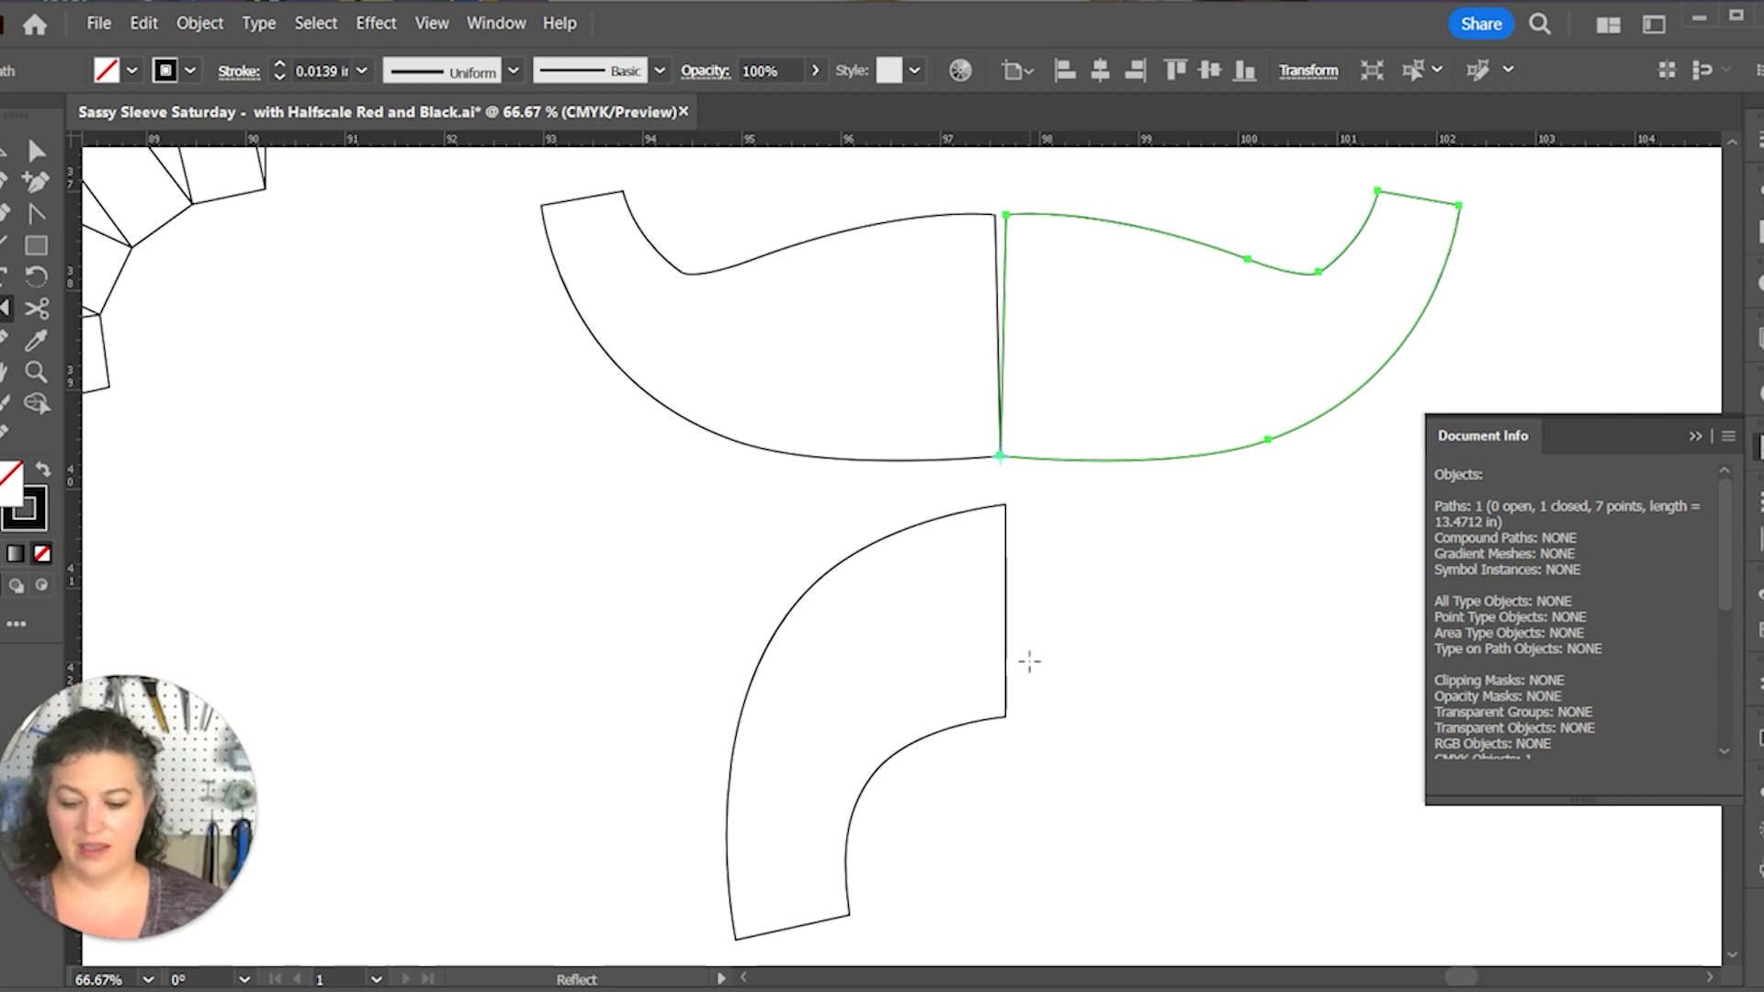
# Step: Rotate the mirrored upper half about the shared lower center anchor until its center edge meets the original's
pyautogui.press('r')
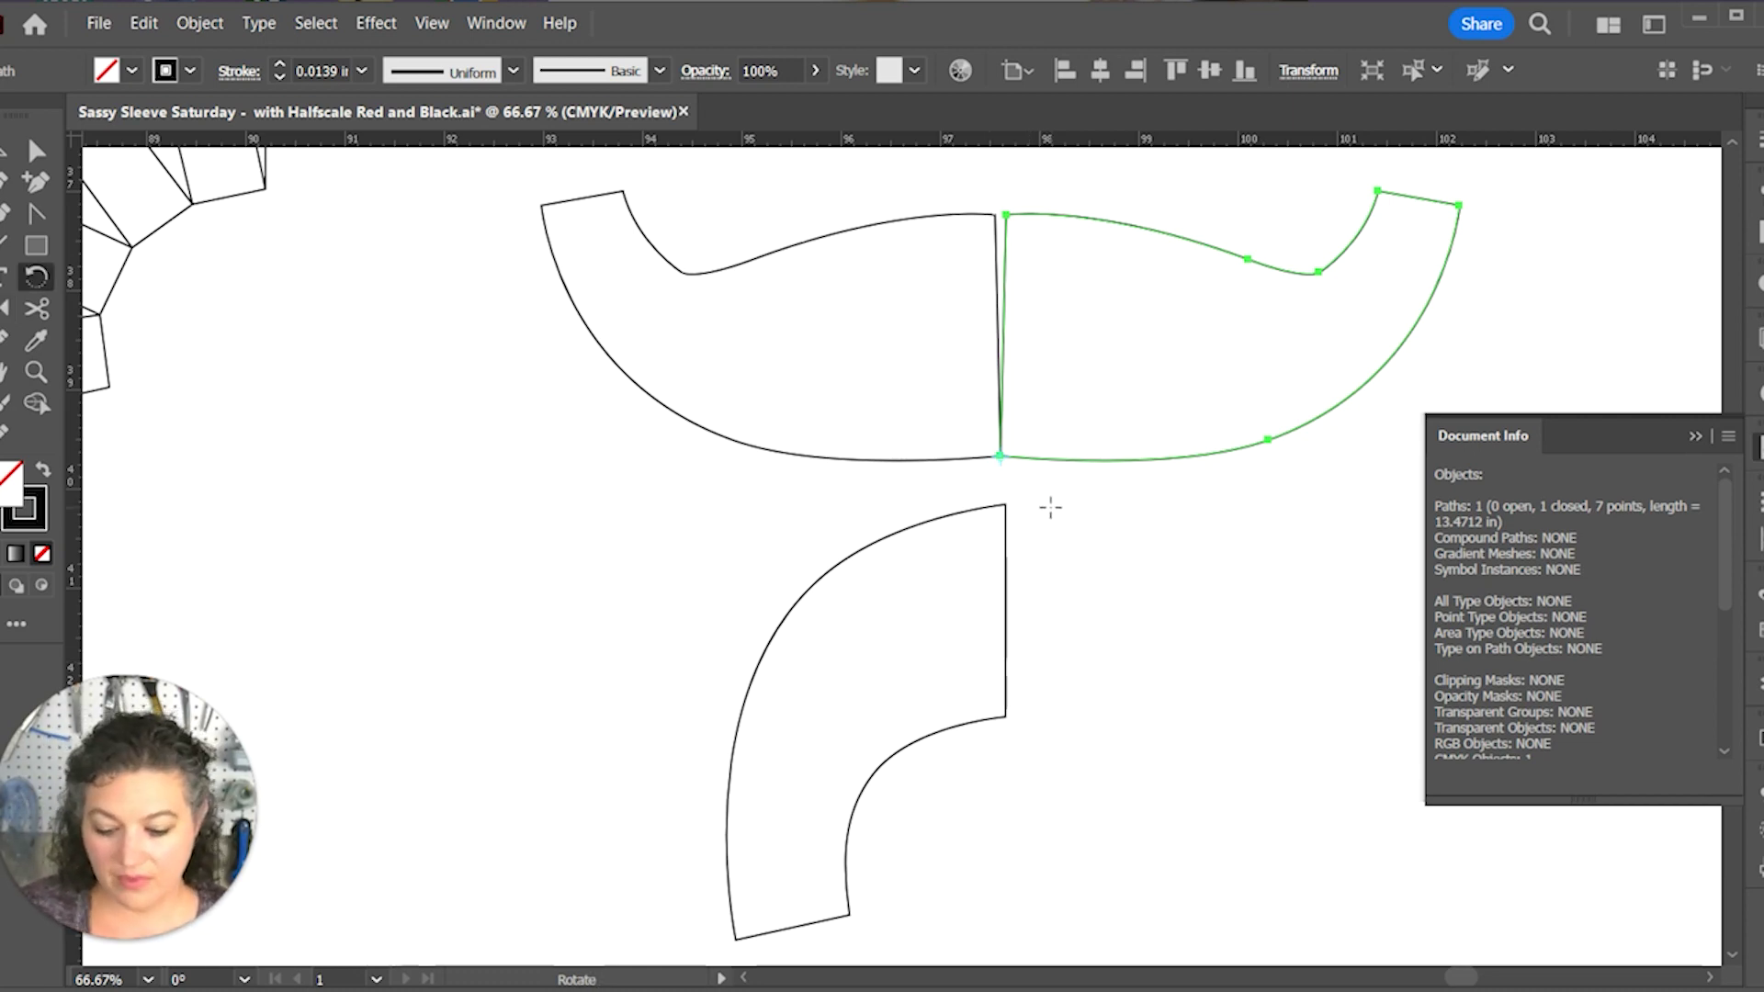
pyautogui.press('v')
pyautogui.moveTo(1122, 511); pyautogui.dragTo(1194, 376)
pyautogui.press('r')
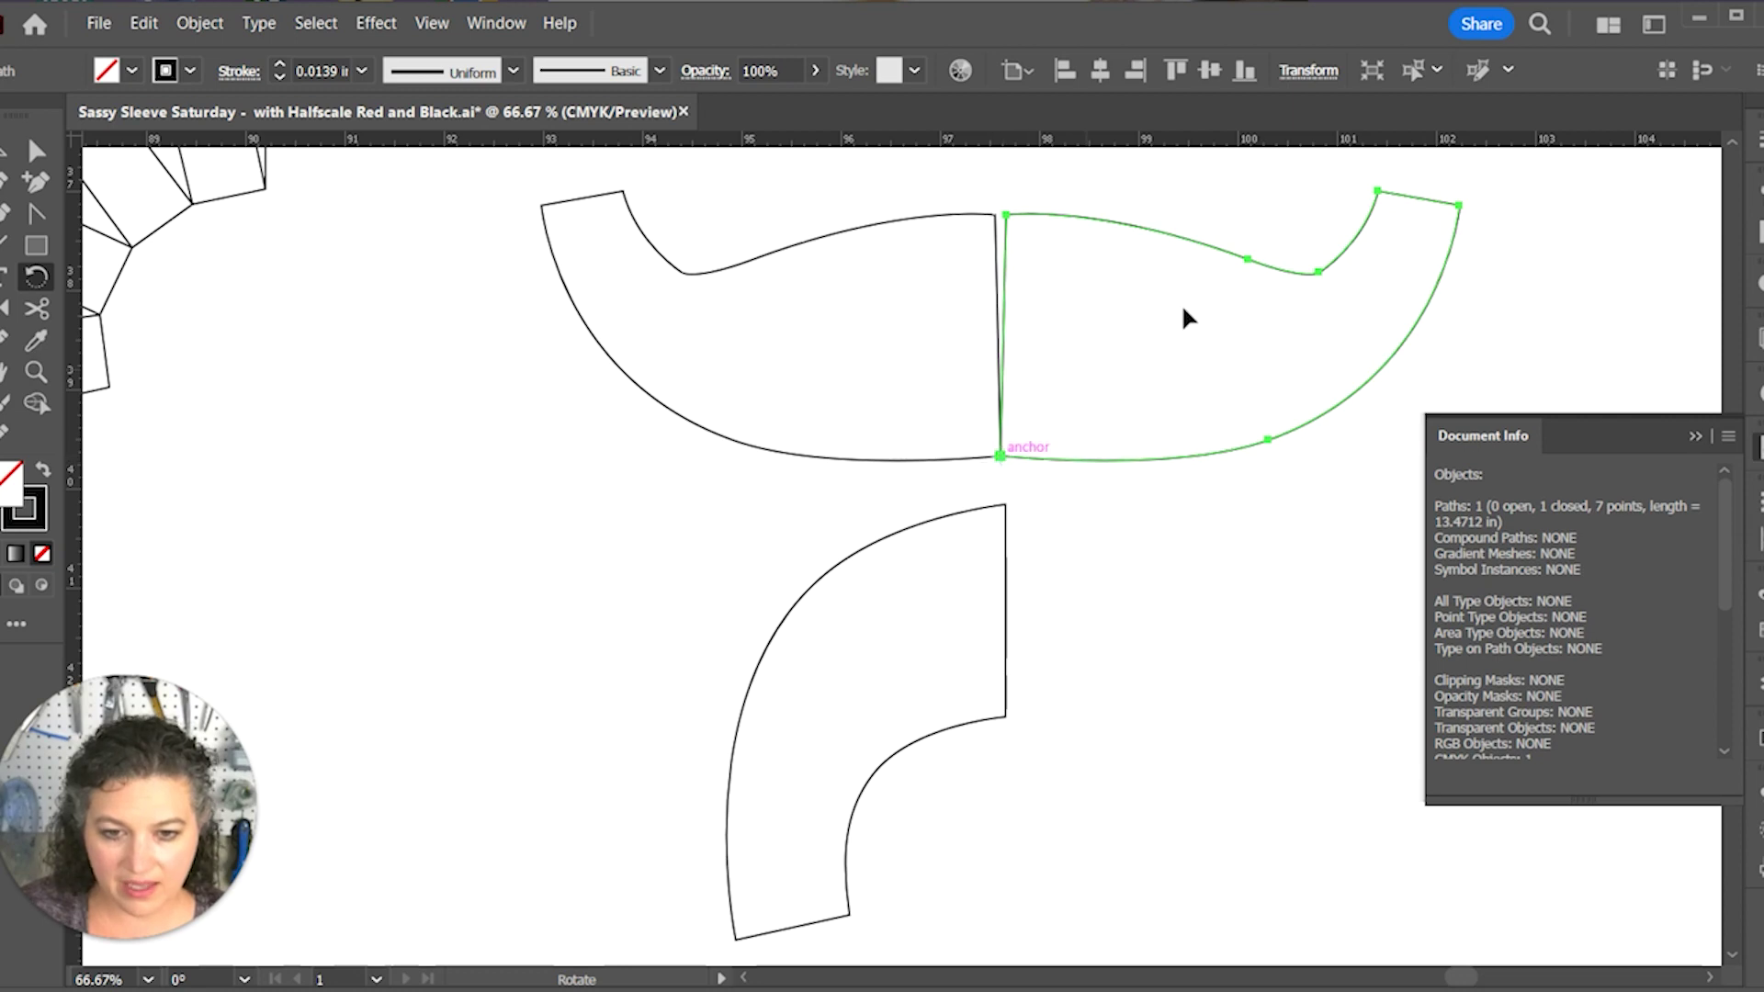
pyautogui.moveTo(1255, 256); pyautogui.dragTo(1248, 247)
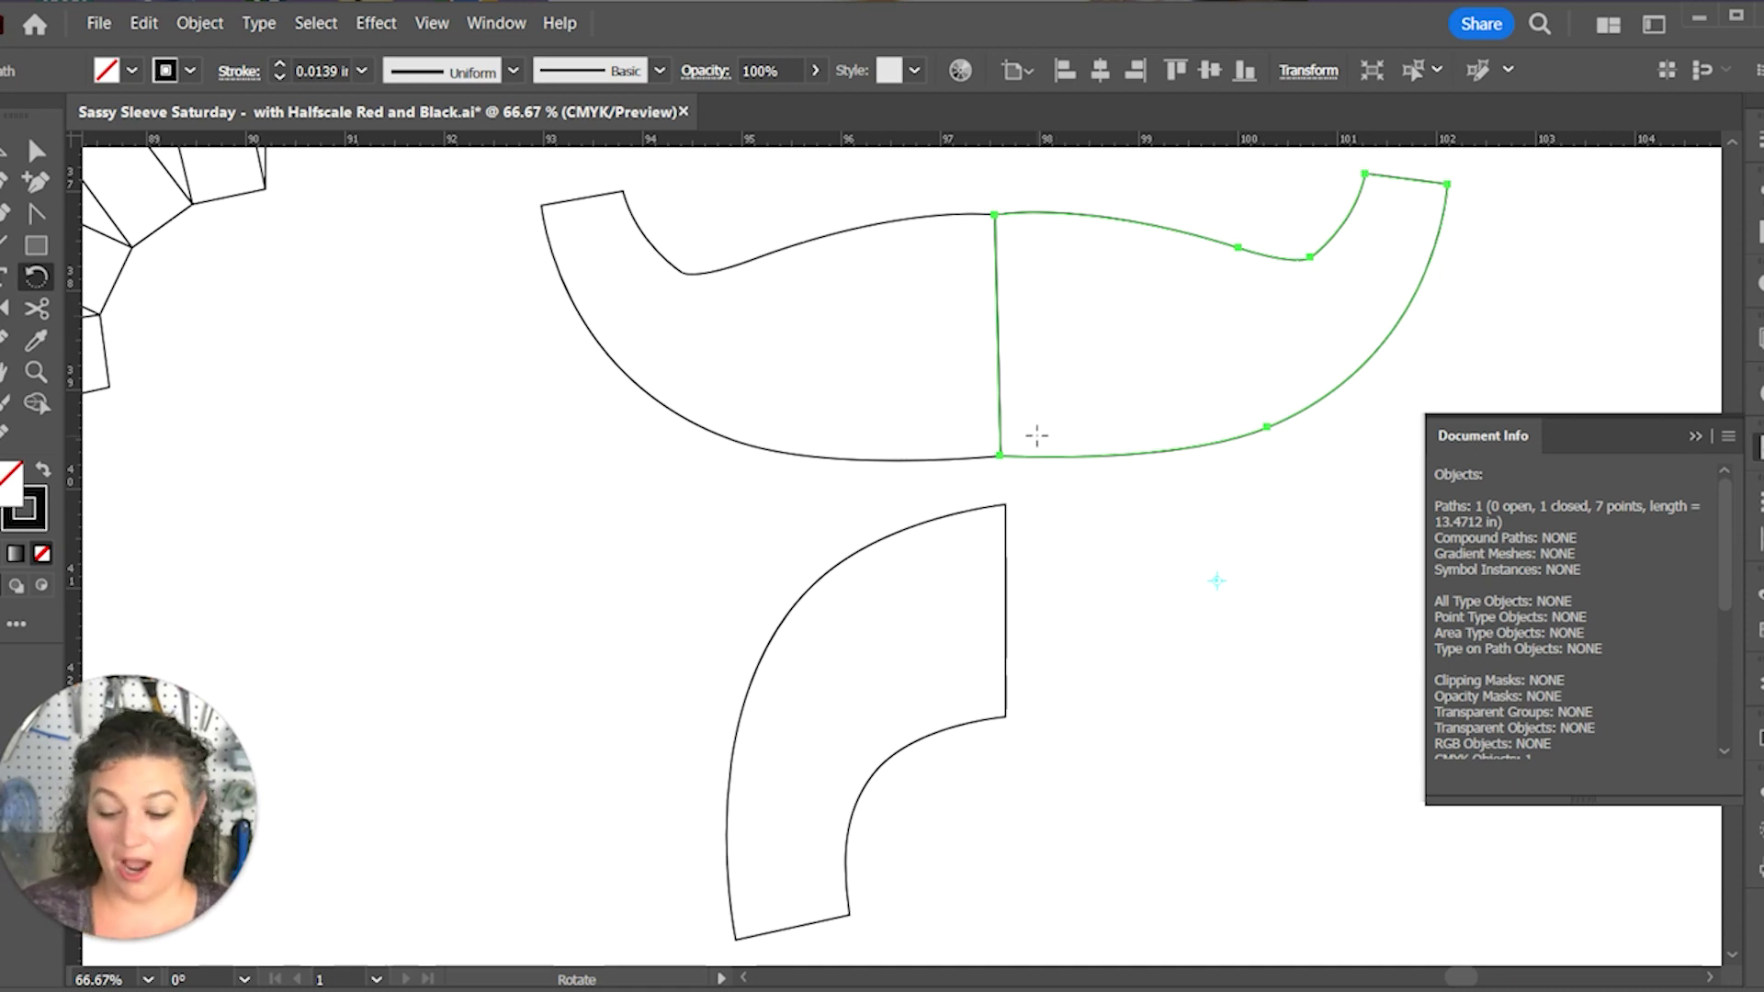
pyautogui.press('v')
pyautogui.click(1106, 542)
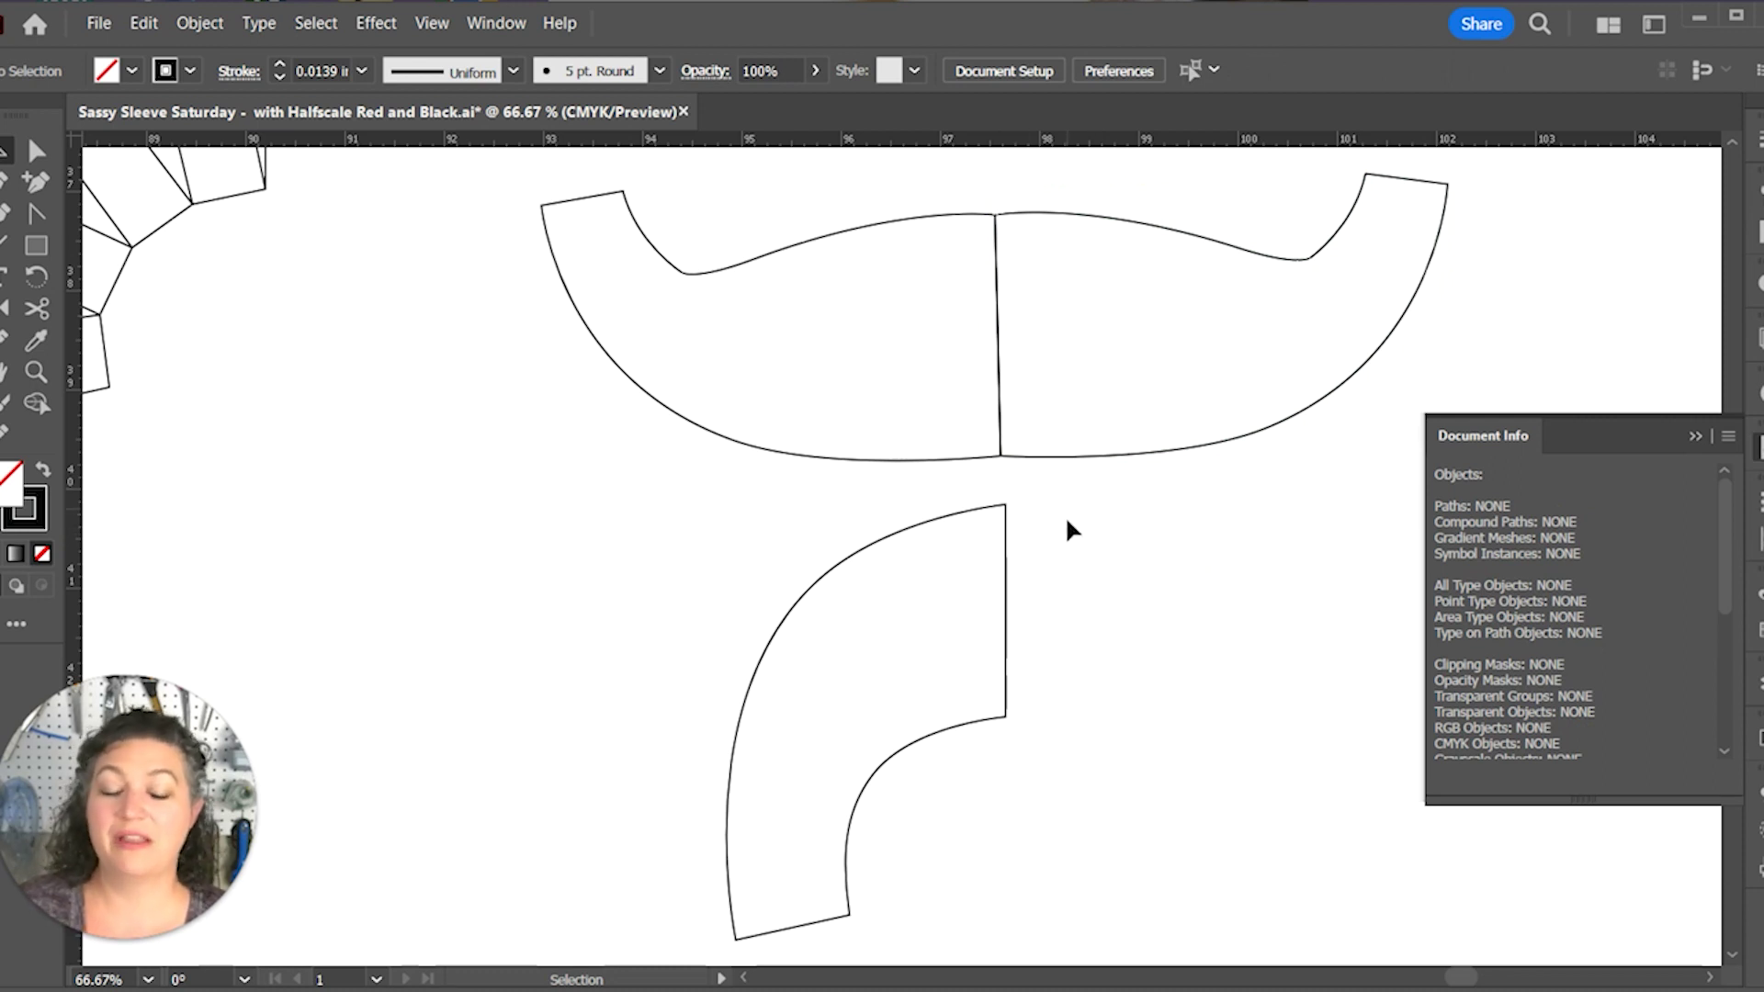
# Step: Reflect a copy of the lower section across its straight center edge to form the full piece
pyautogui.click(1004, 531)
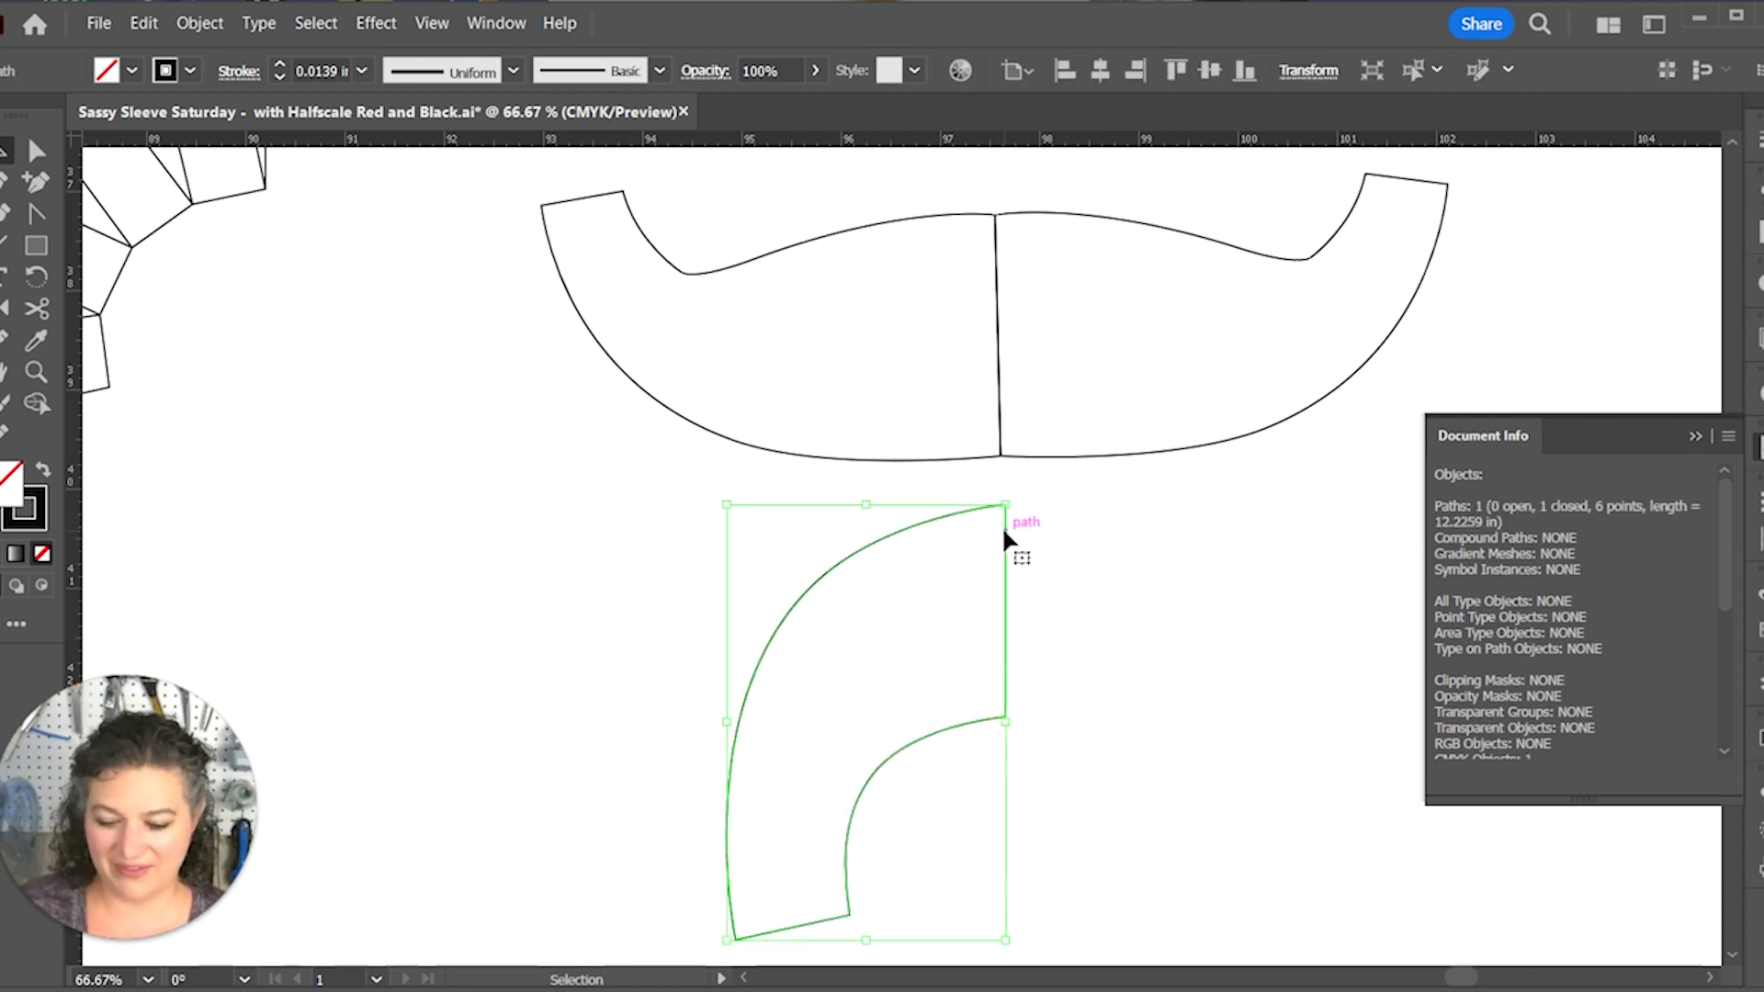
pyautogui.press('o')
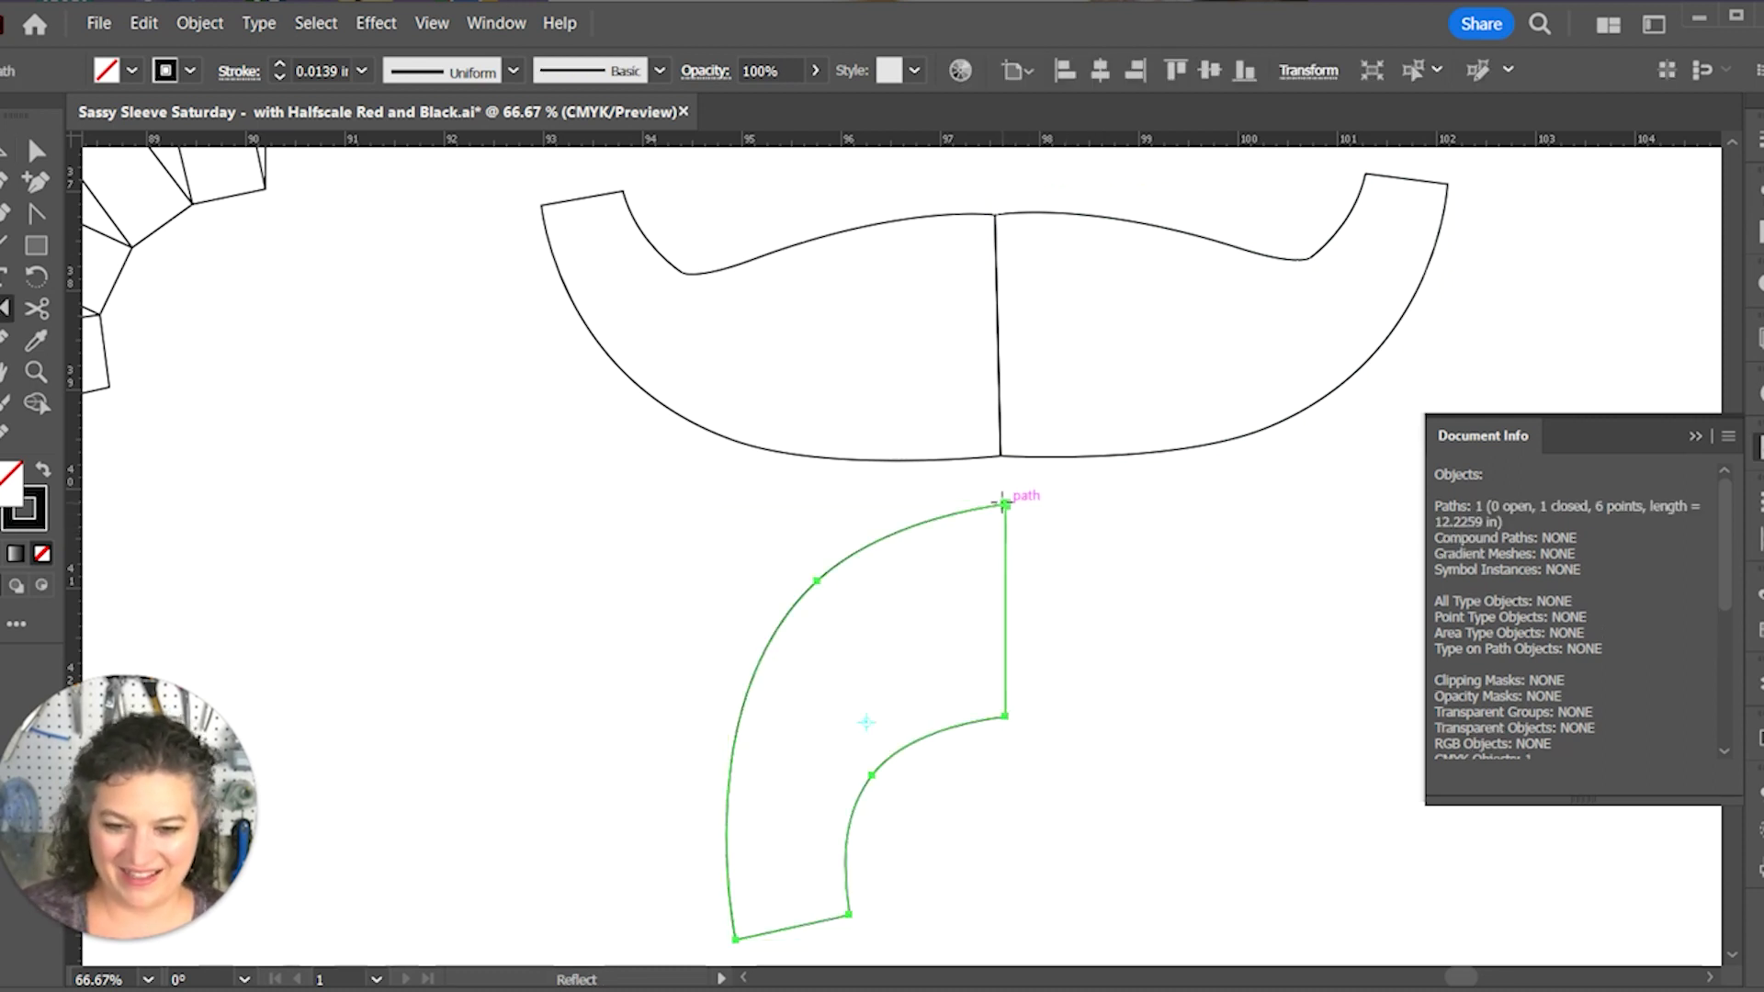
pyautogui.click(1005, 505)
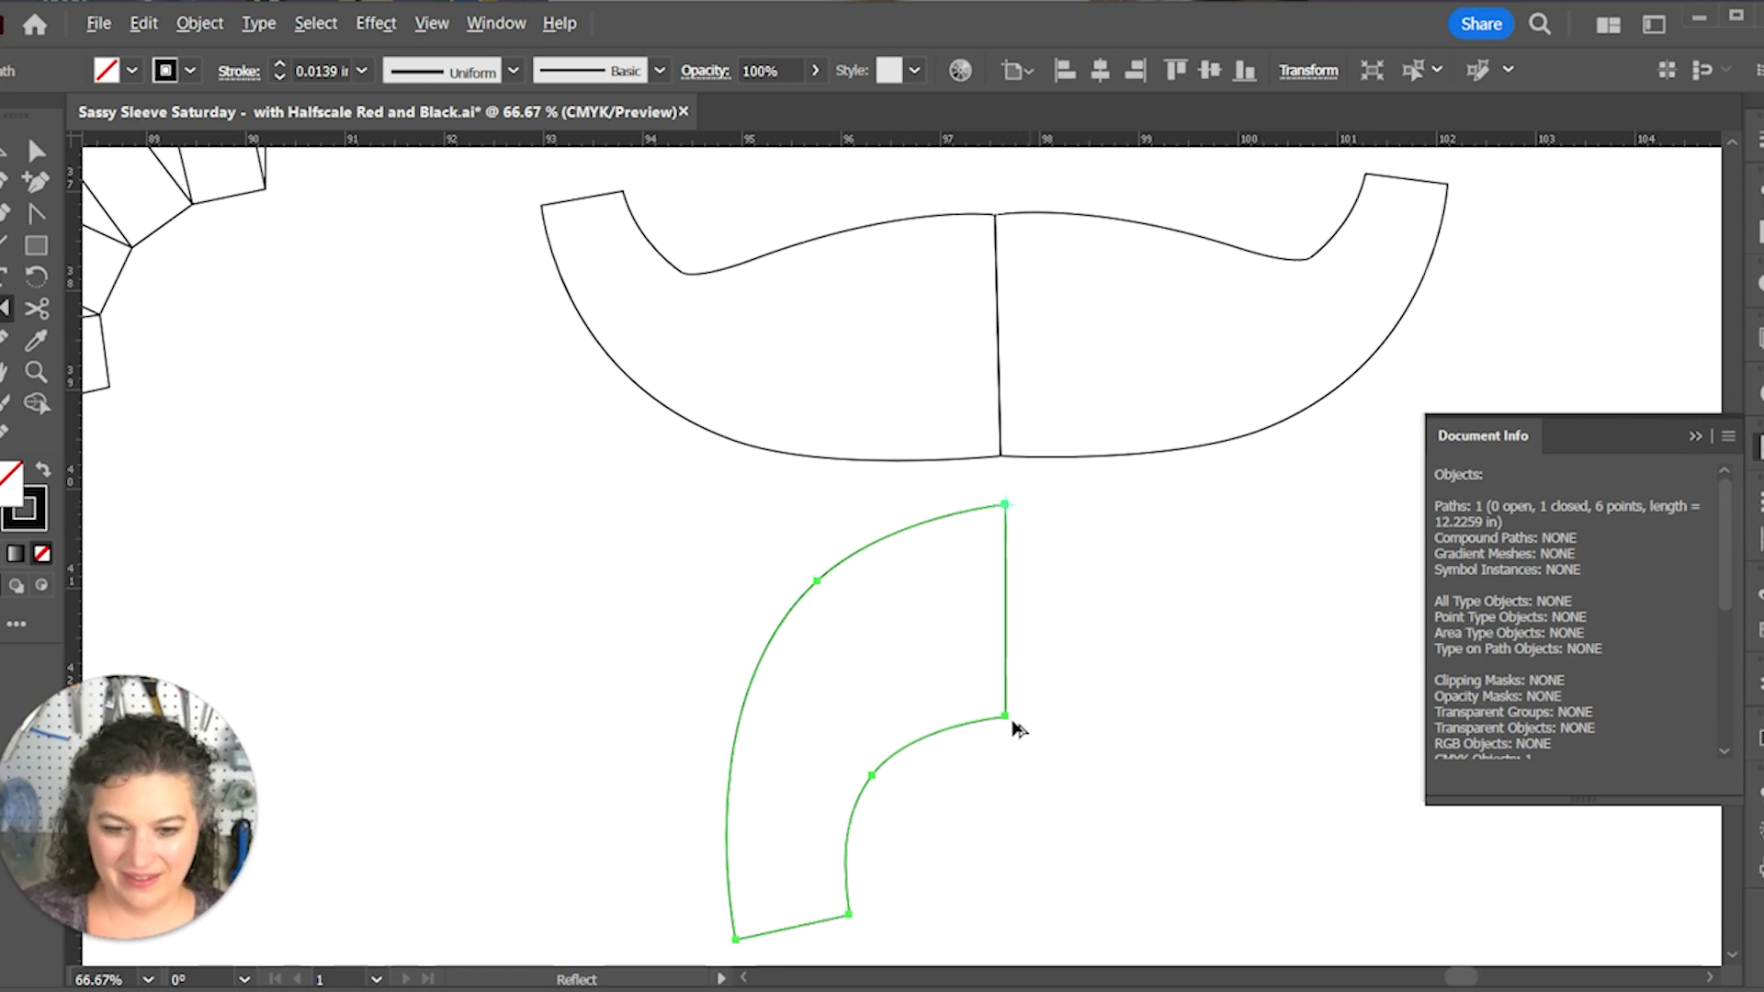
pyautogui.moveTo(1012, 720); pyautogui.dragTo(1015, 717)
pyautogui.press('v')
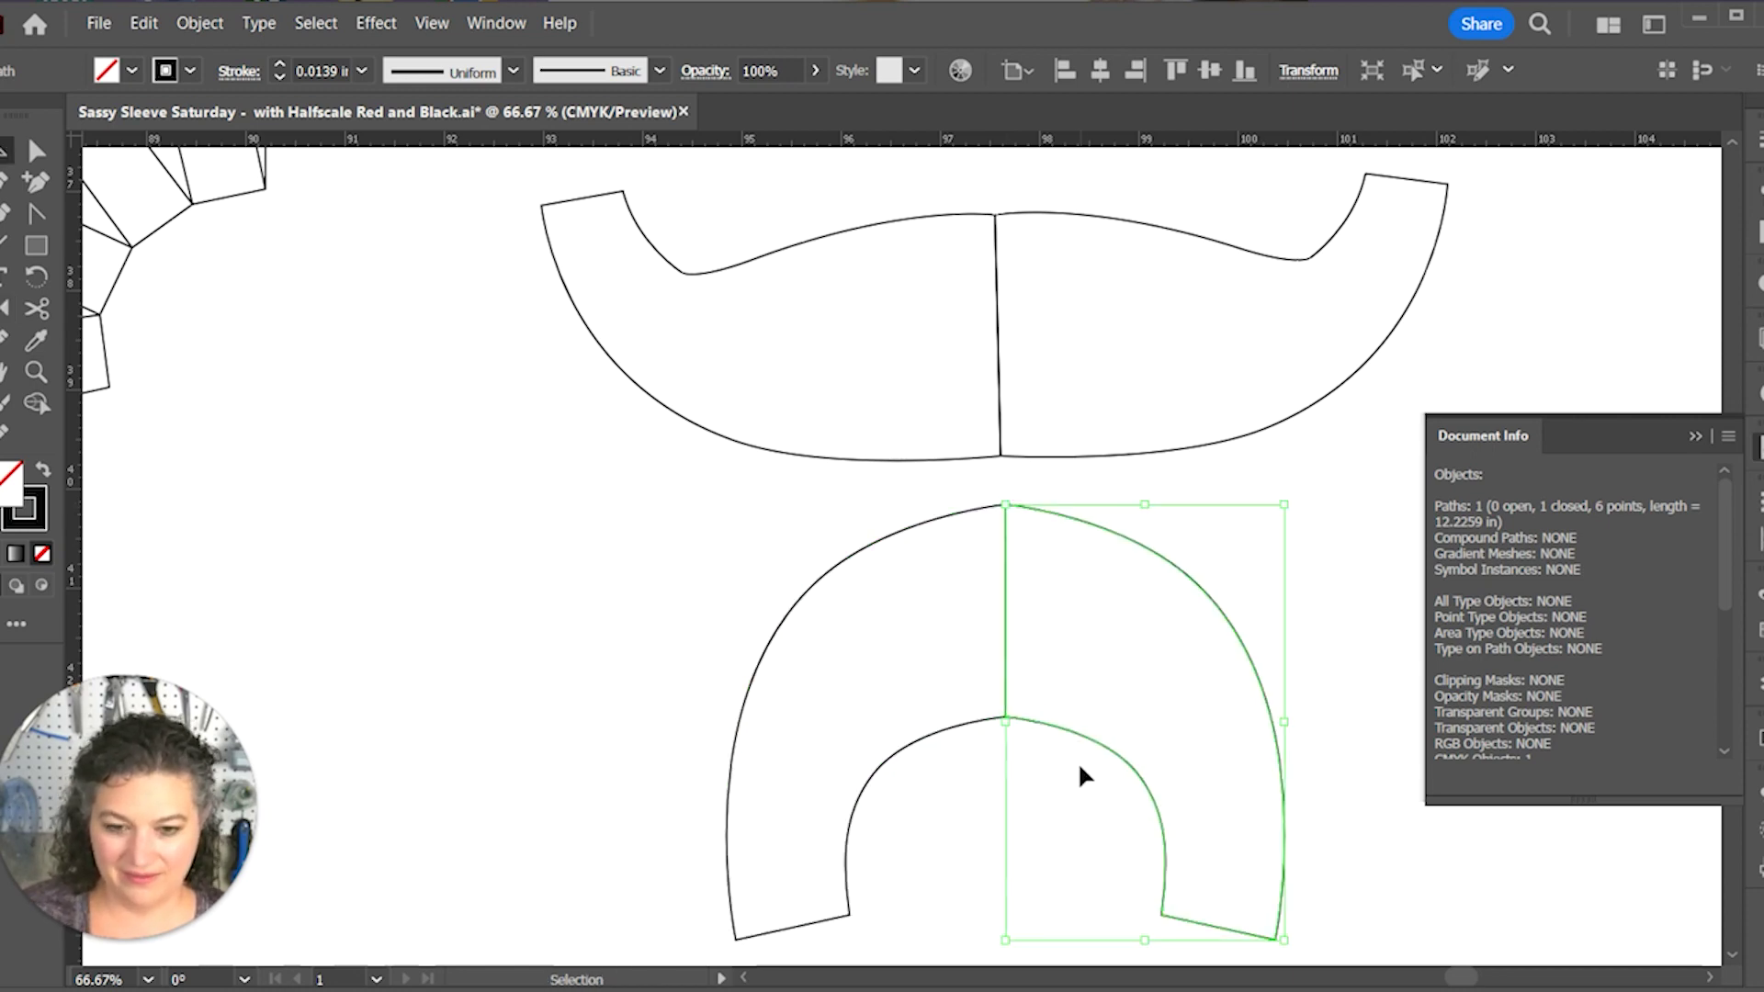
pyautogui.click(1079, 766)
# Step: Cut the mirrored upper half's outline at both ends of its center edge with the Scissors tool
pyautogui.scroll(1, 1154, 477)
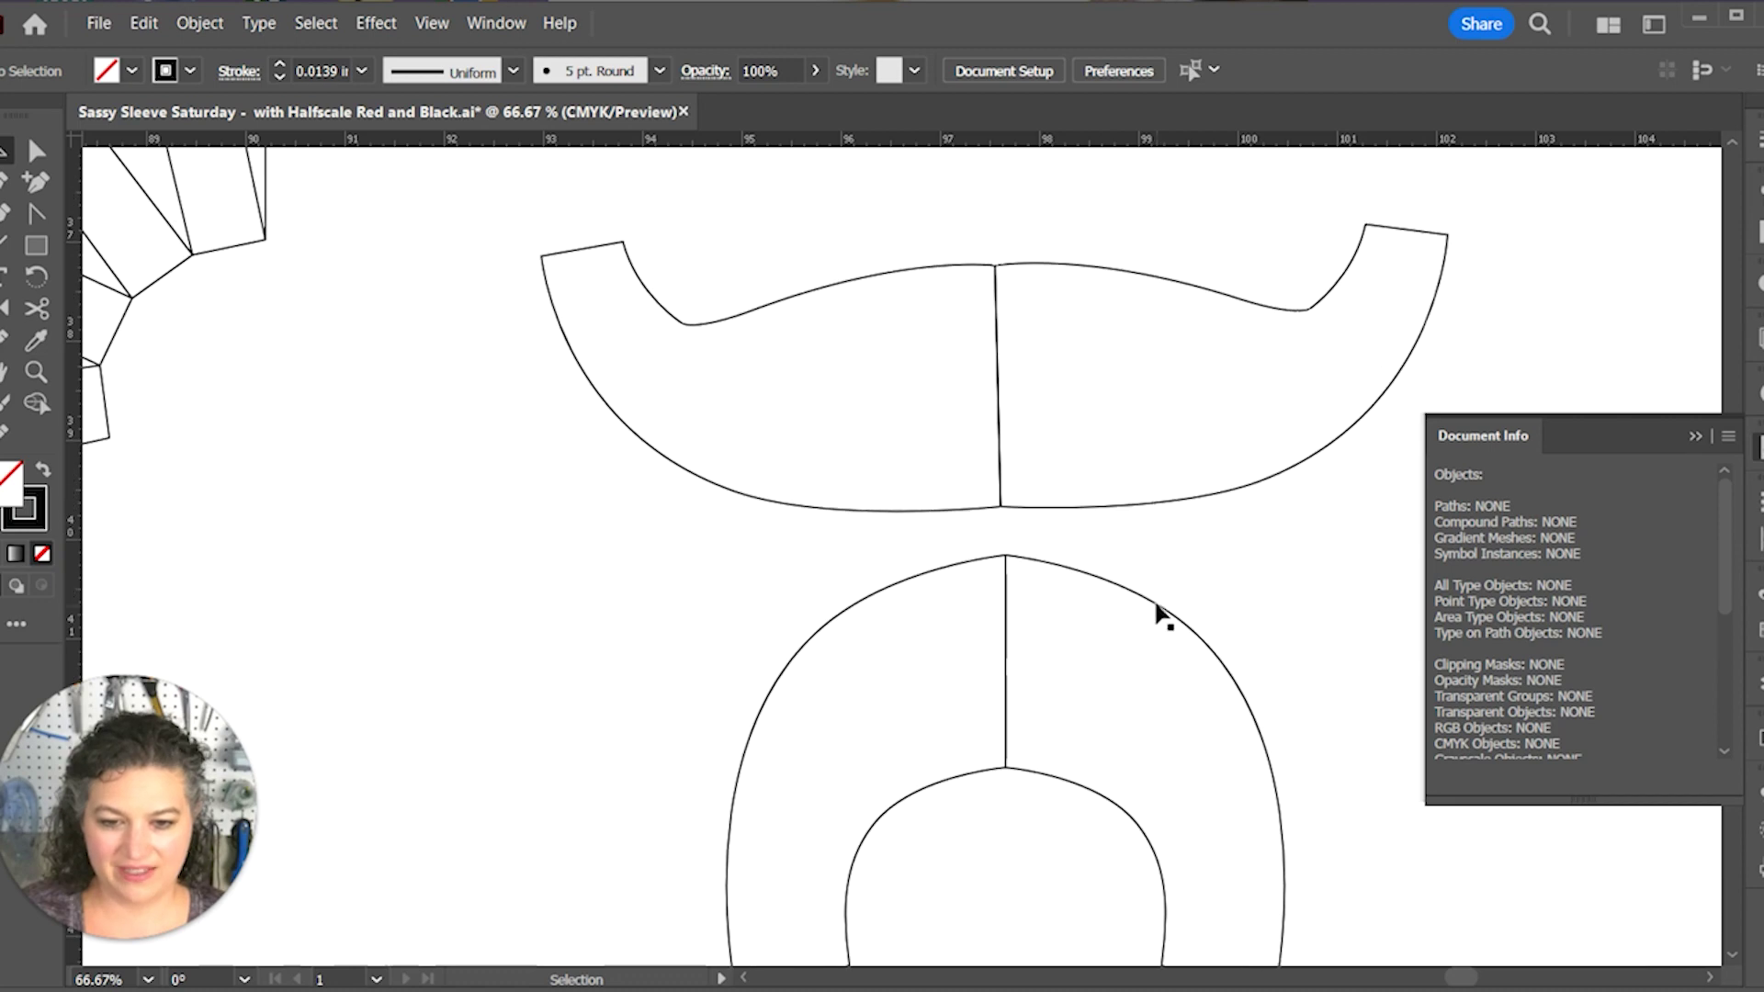
pyautogui.hotkey('ctrl', '+')
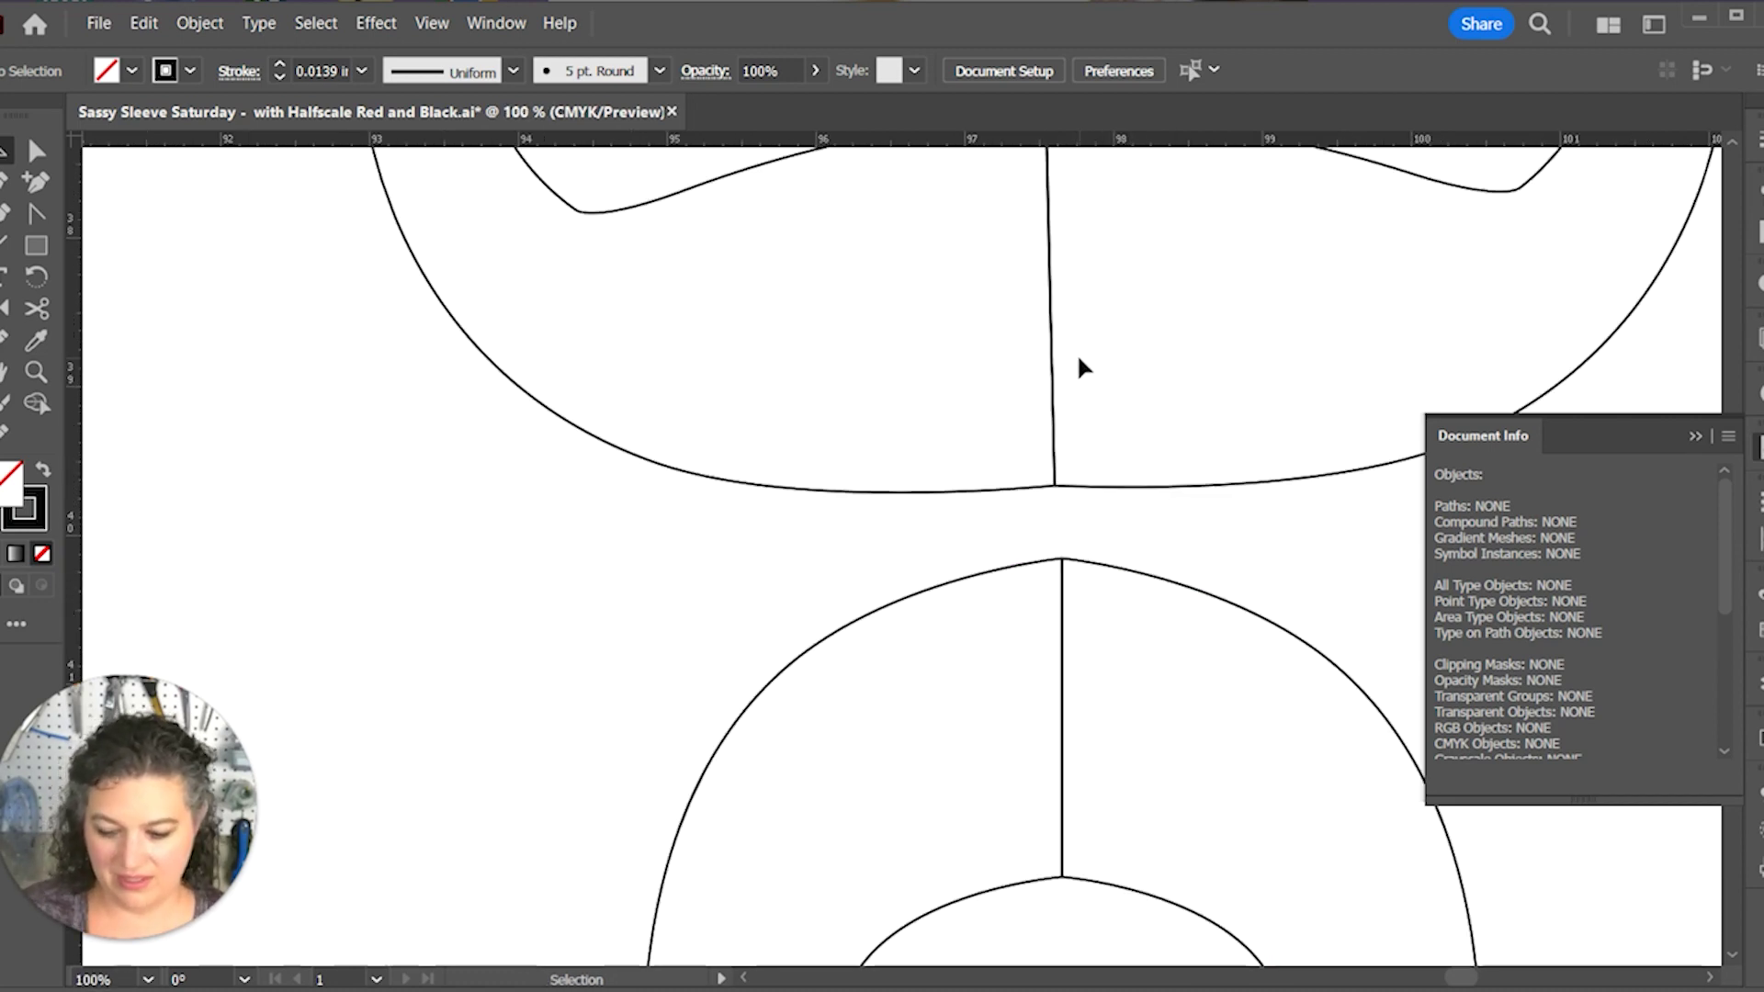
pyautogui.click(1054, 415)
pyautogui.press('c')
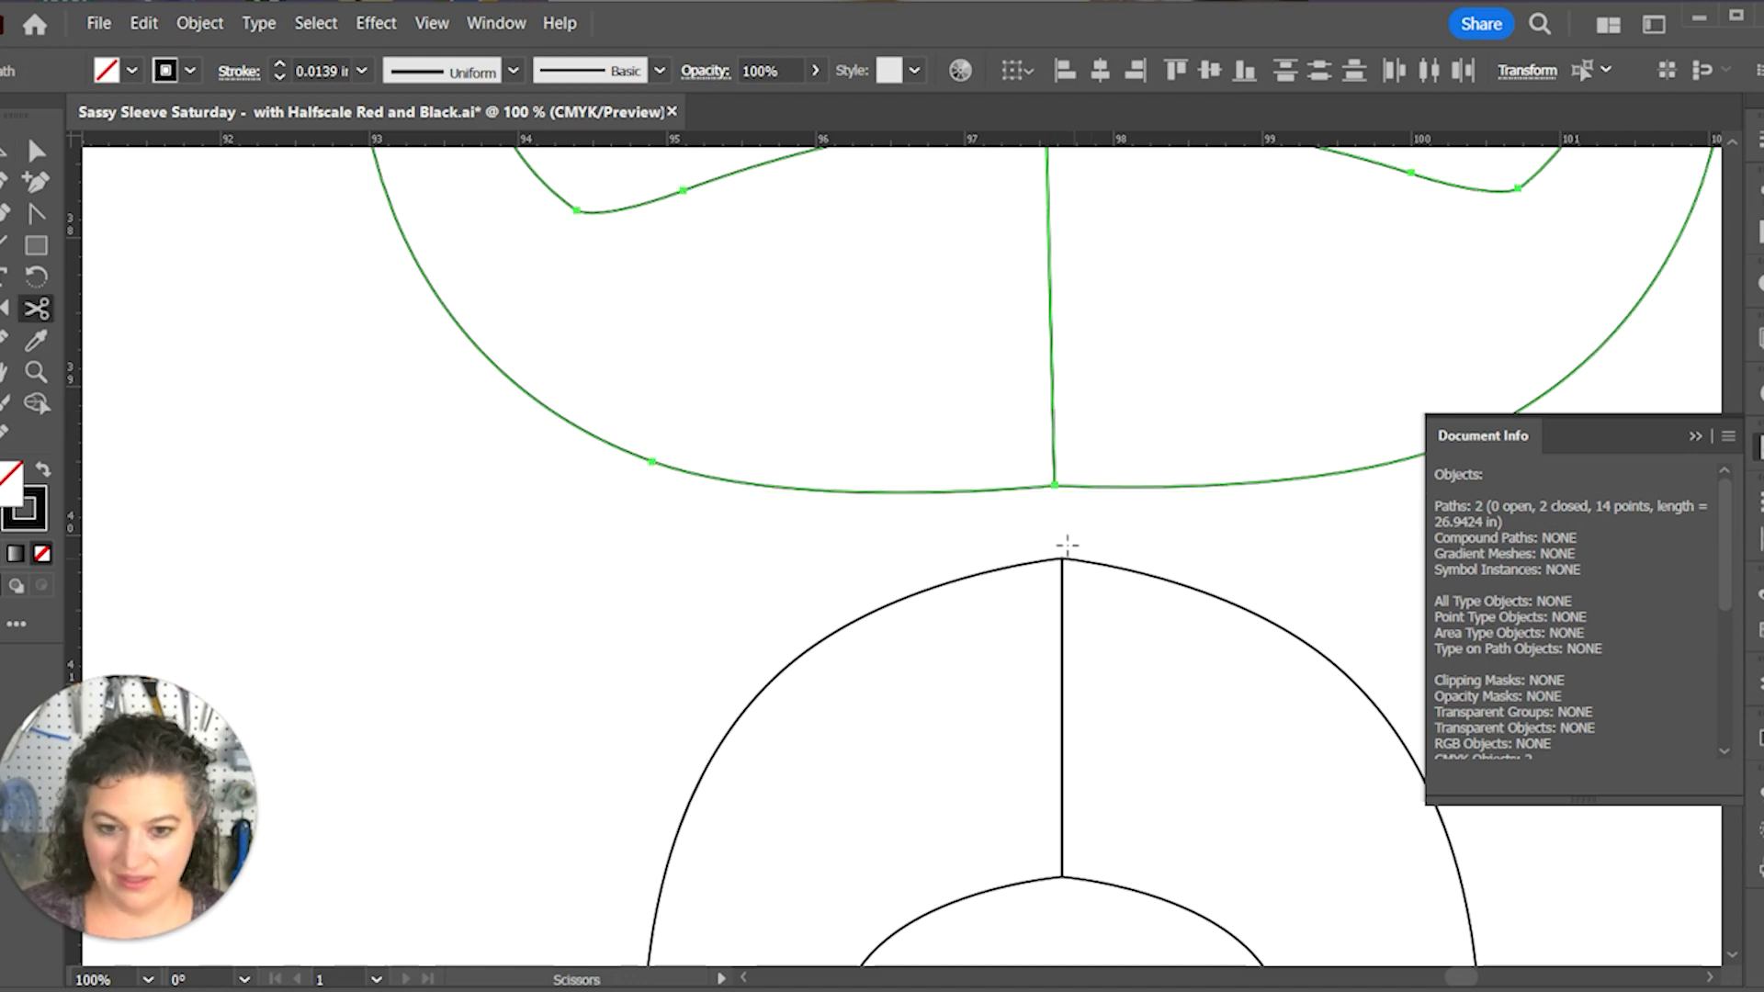
pyautogui.click(1056, 487)
pyautogui.scroll(3, 1141, 516)
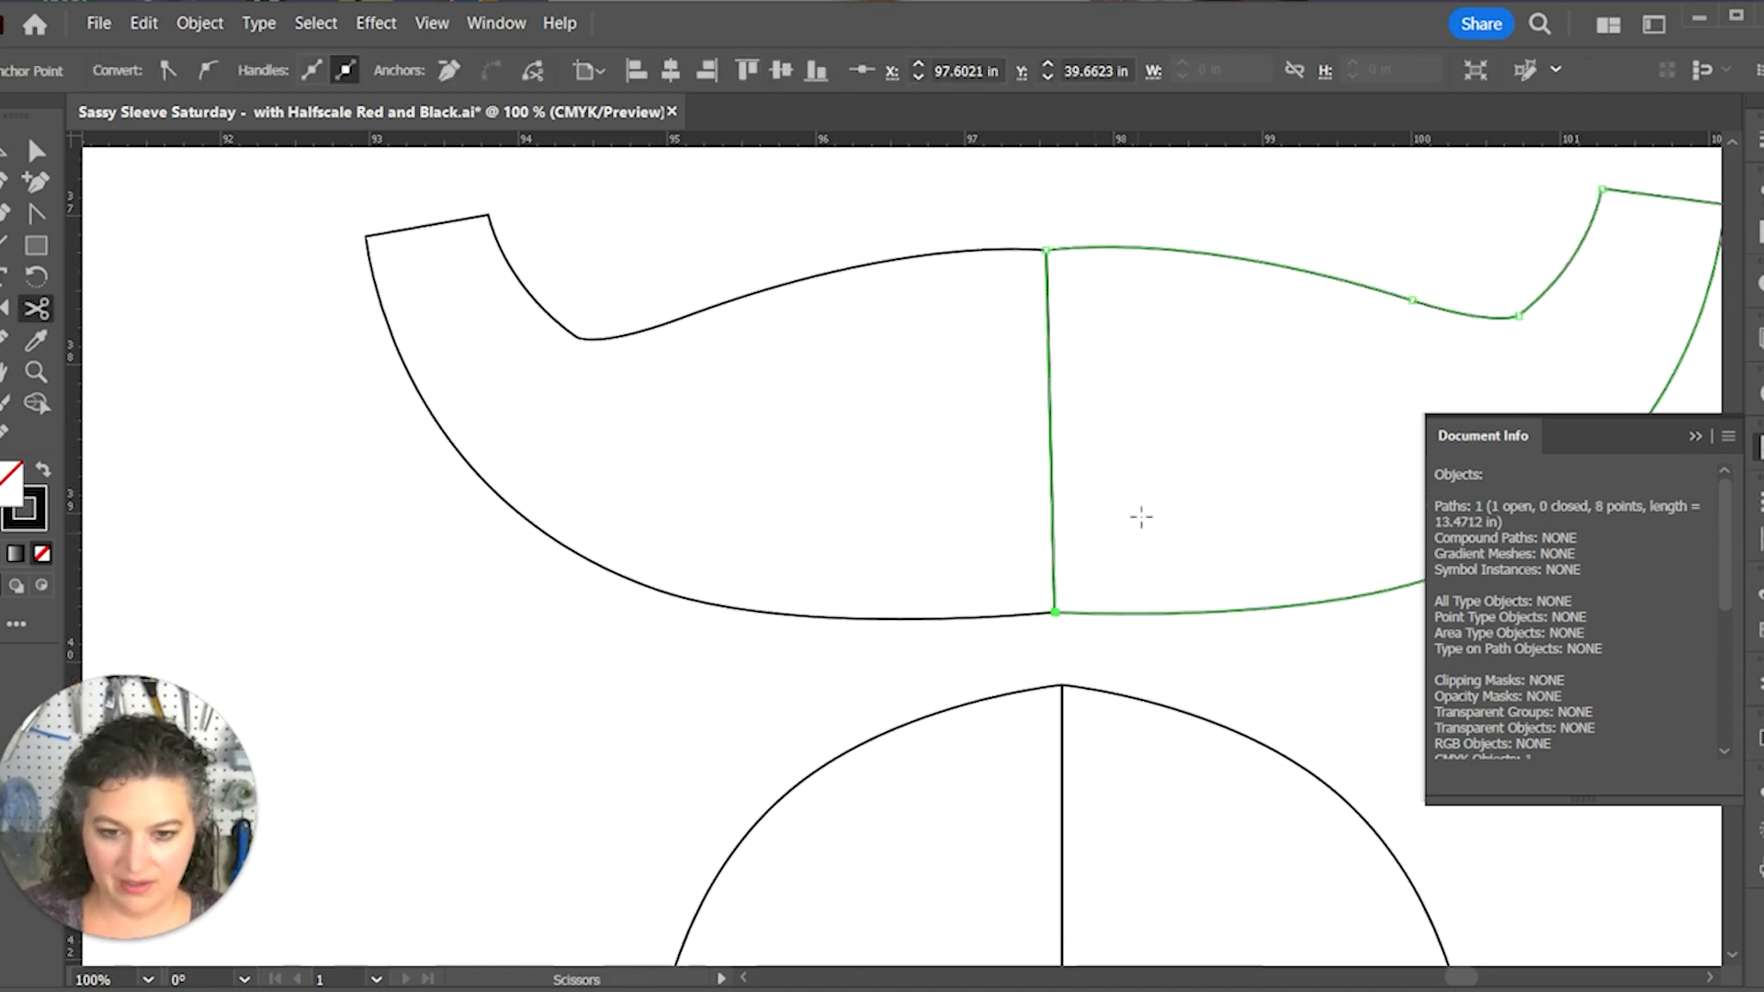
pyautogui.click(1046, 247)
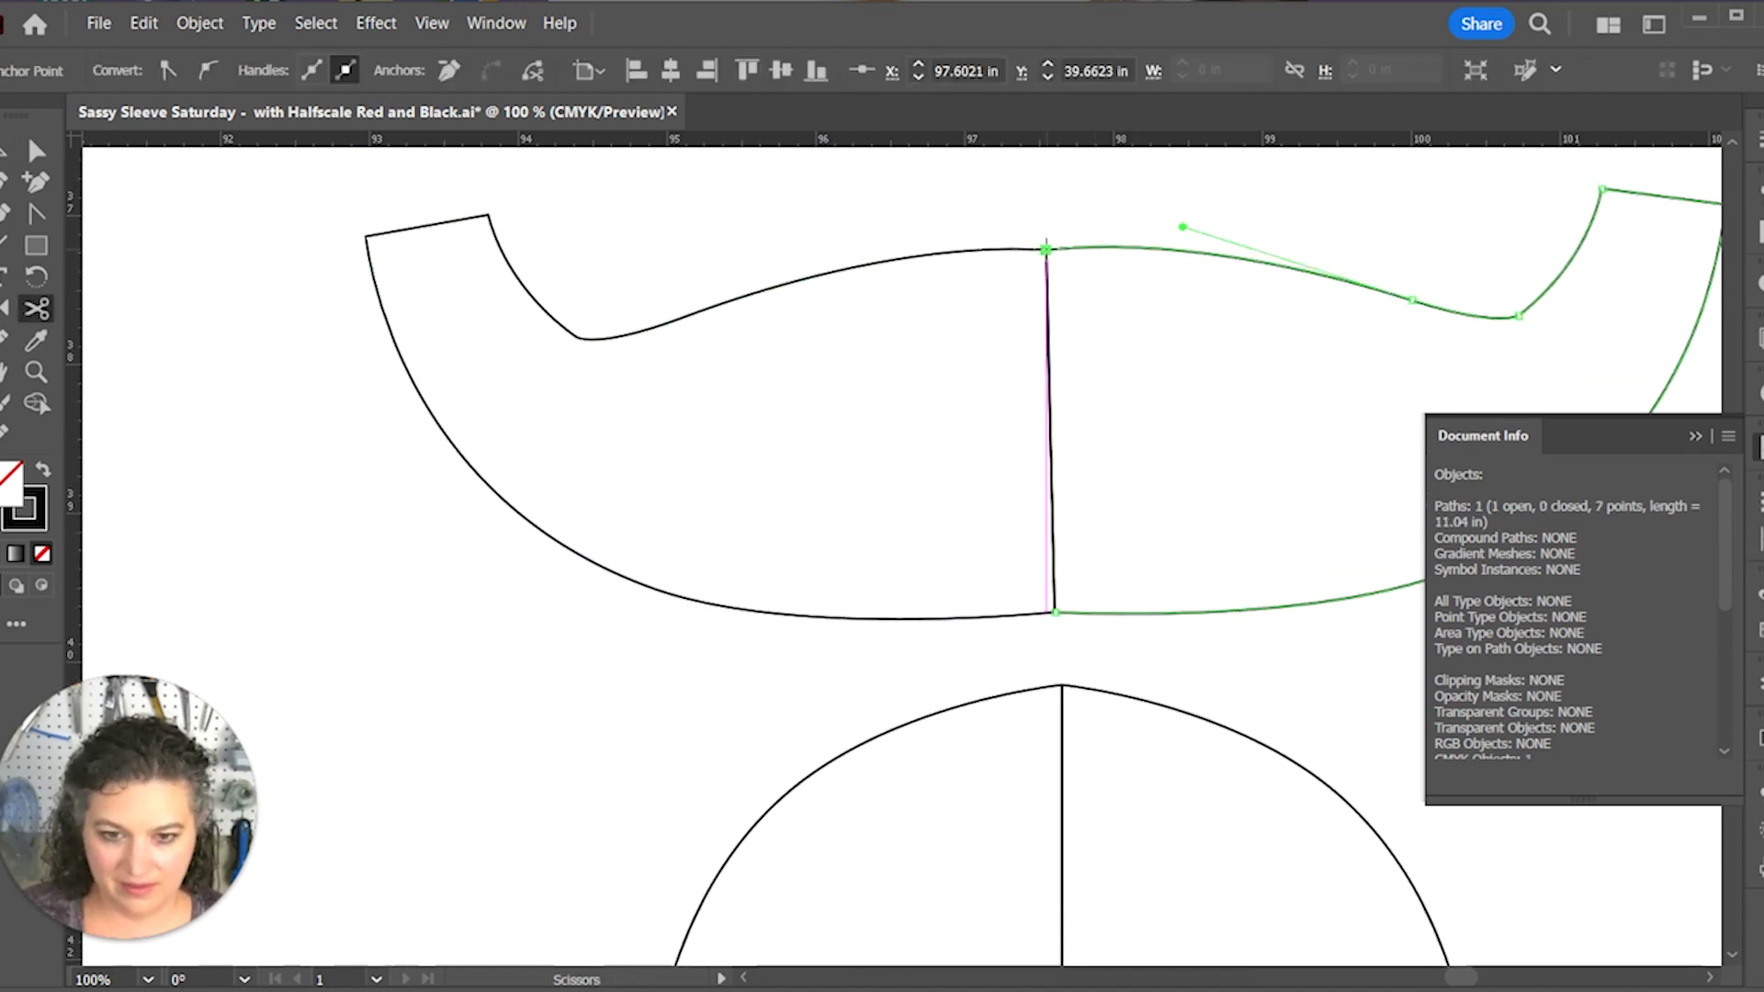
# Step: Cut the original upper half at both ends of its center edge and delete the center line between the halves
pyautogui.press('v')
pyautogui.click(955, 249)
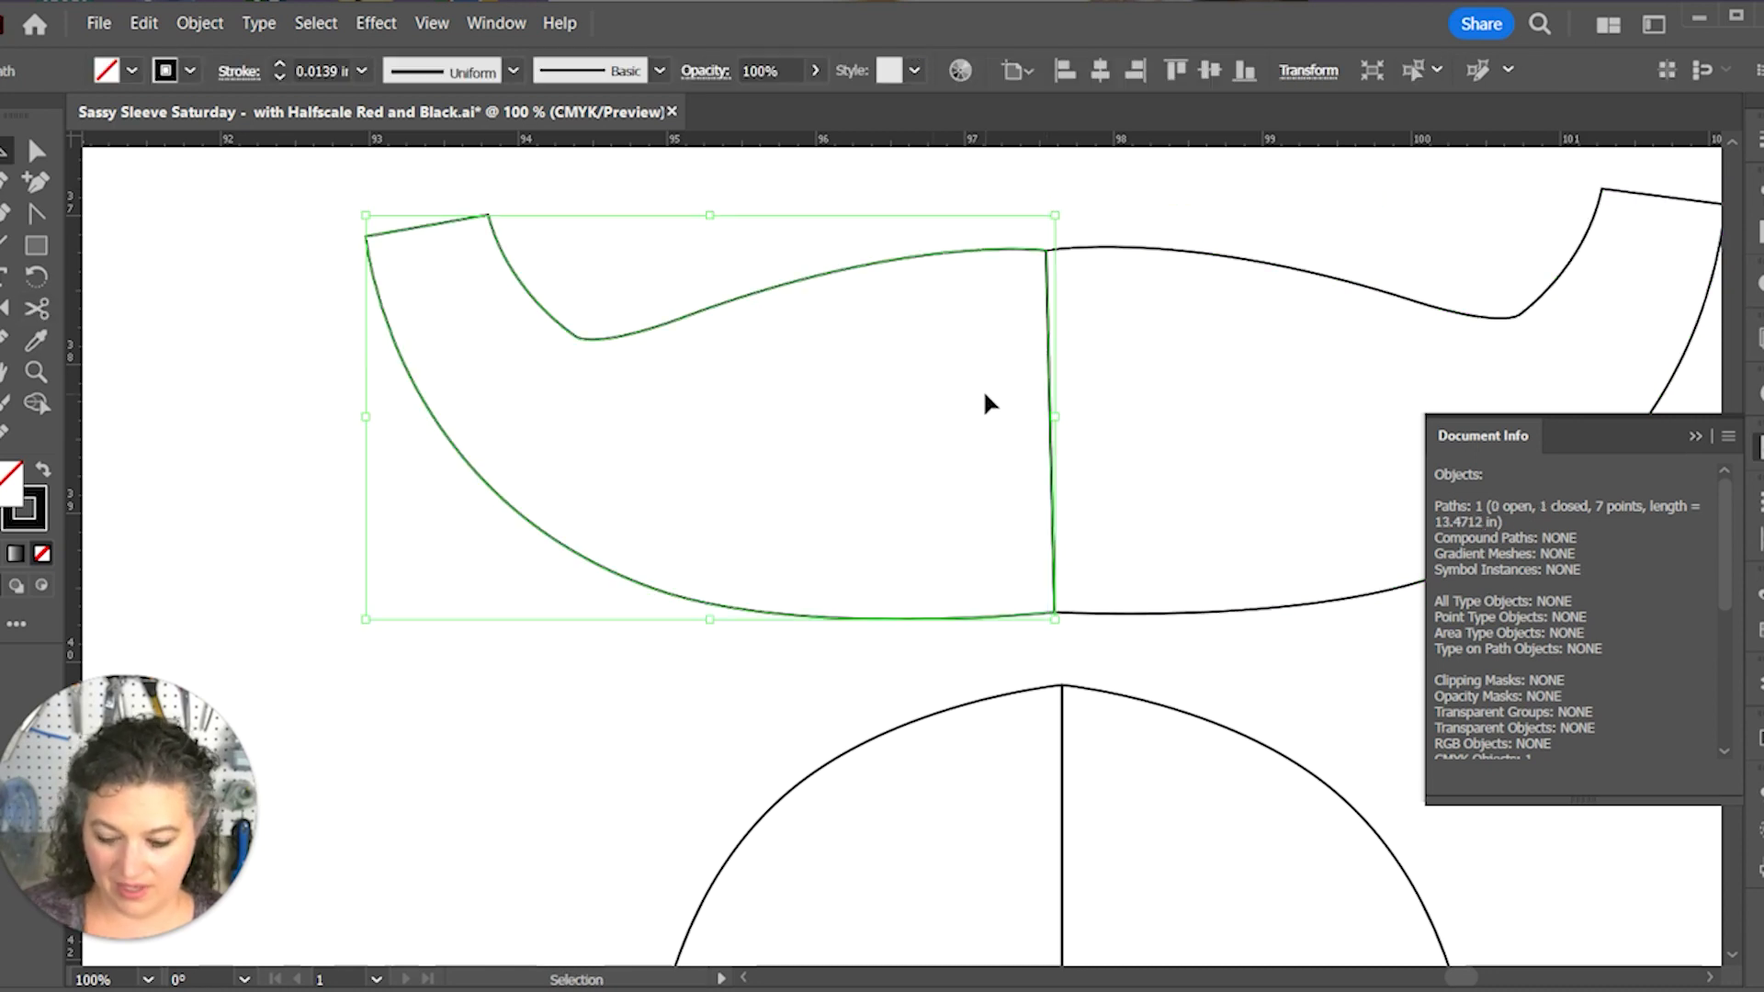
pyautogui.press('c')
pyautogui.click(1046, 248)
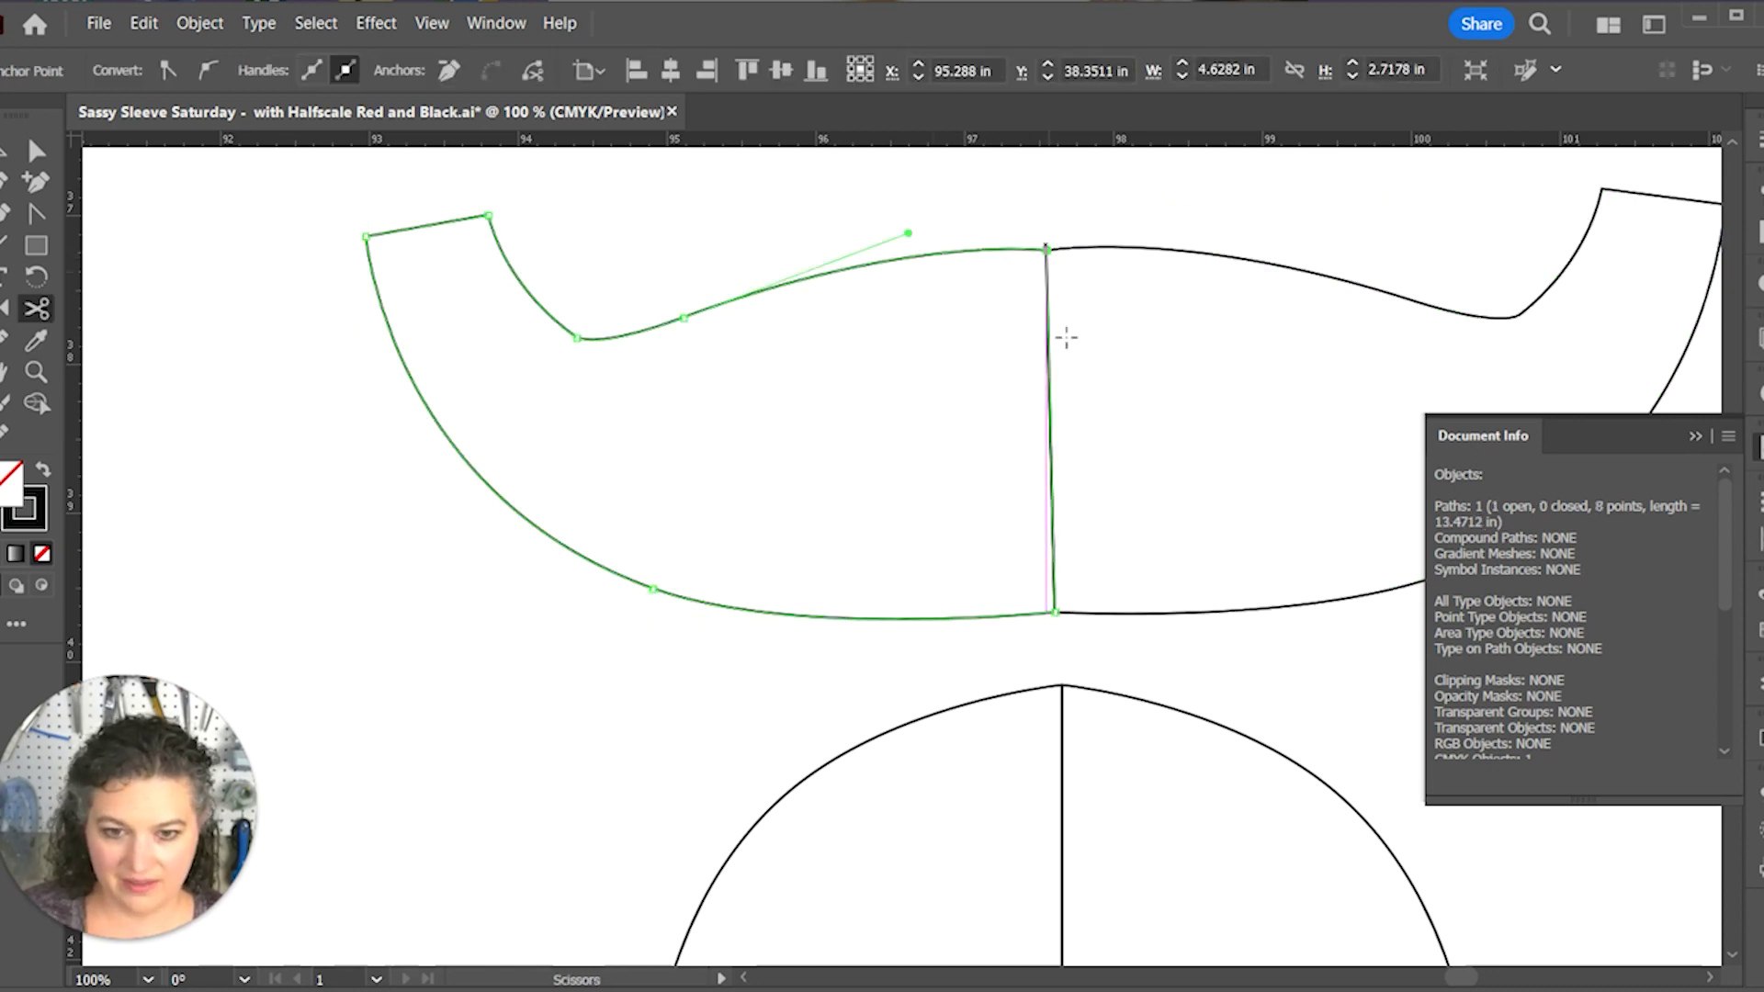
pyautogui.click(1050, 612)
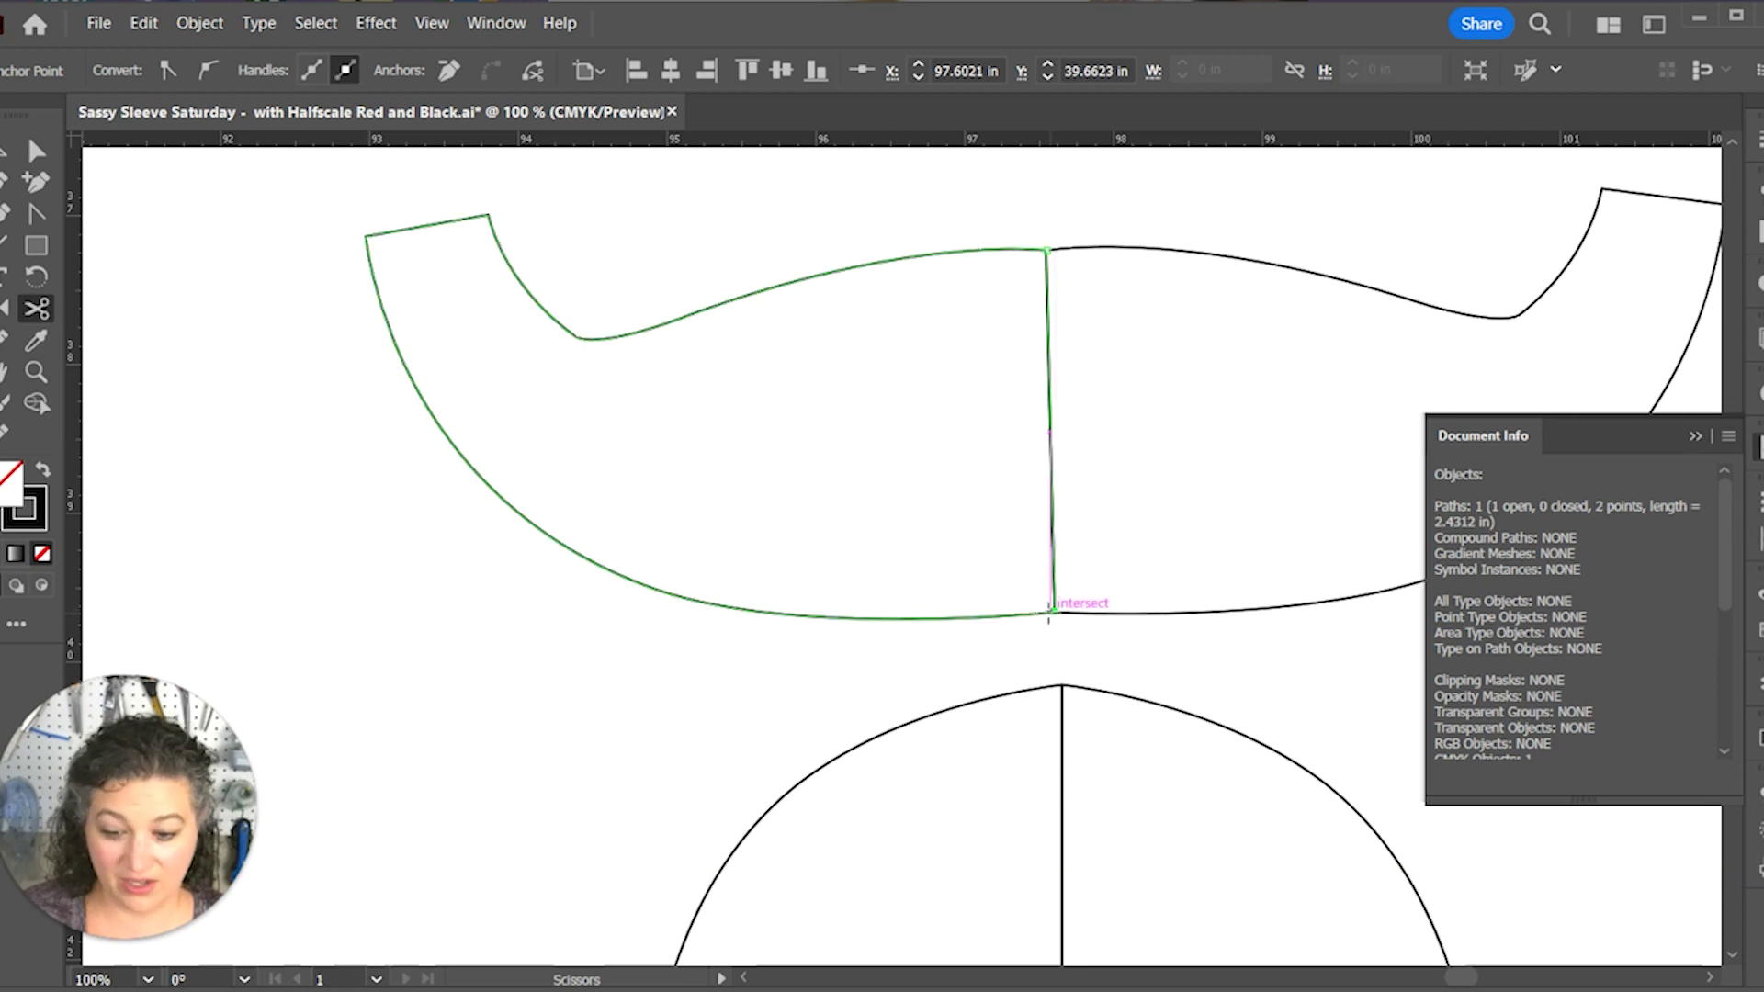
pyautogui.press('v')
pyautogui.press('Delete')
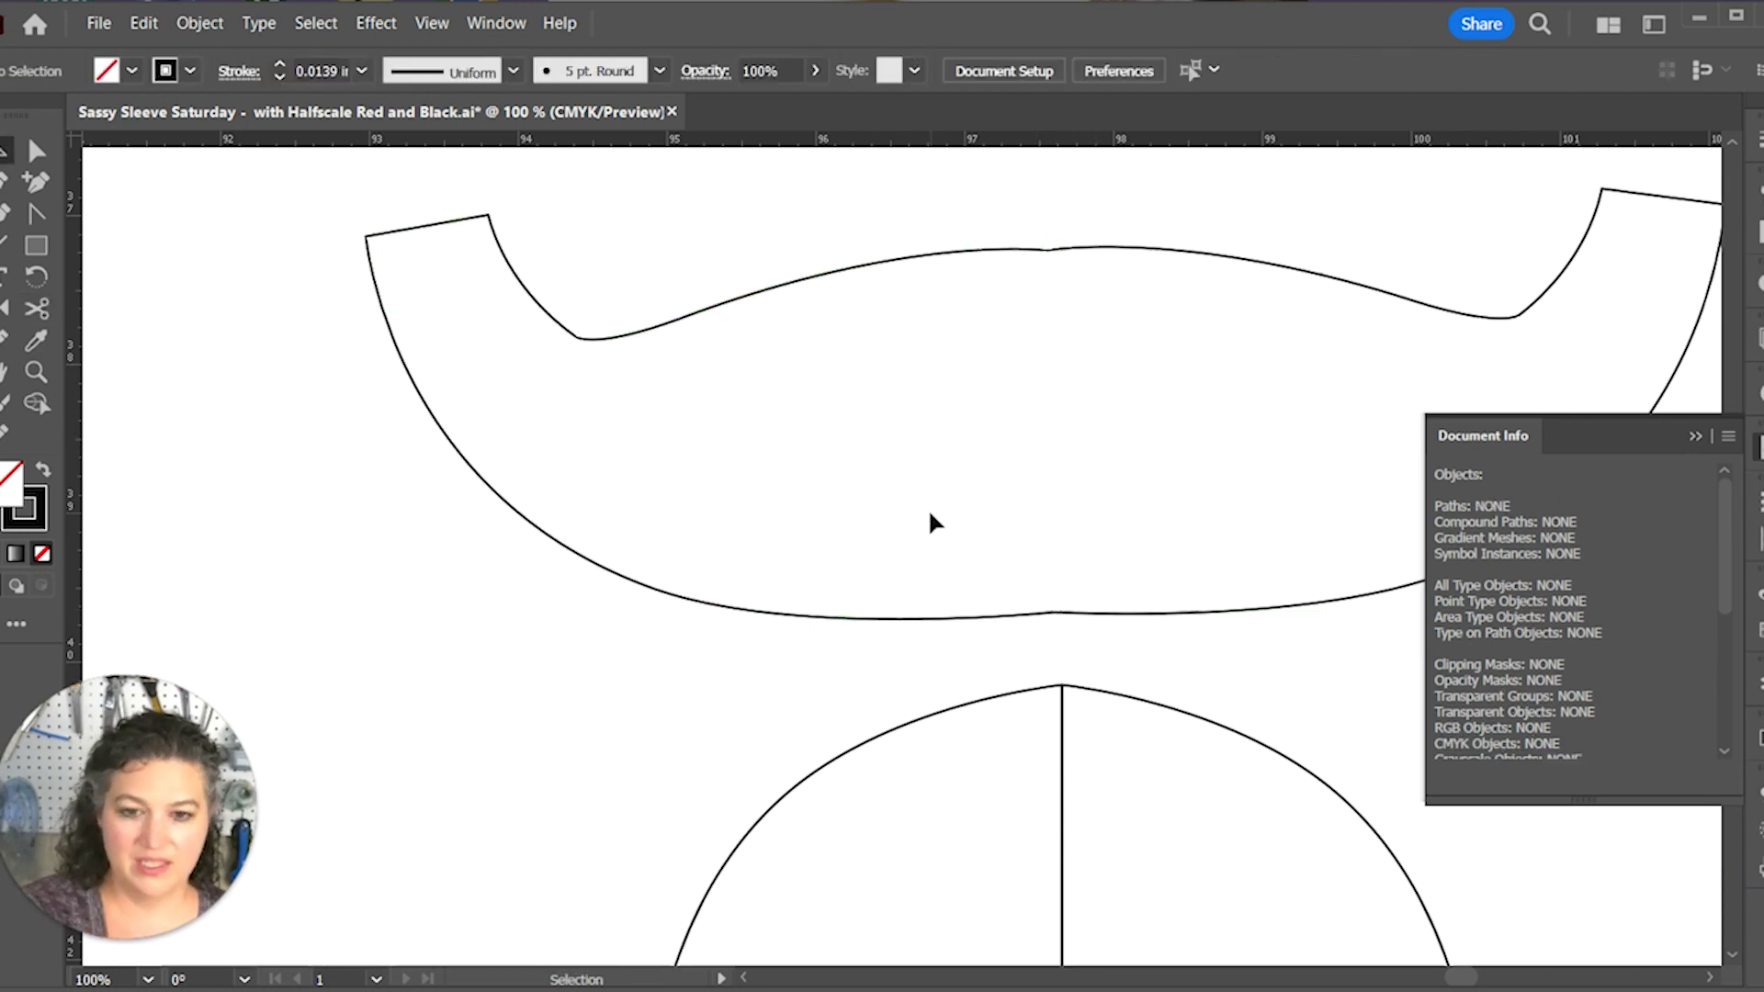
# Step: Join the two halves at the upper curve's center and move the joined anchor 0.1118 in horizontally and -0.0986 in vertically
pyautogui.press('a')
pyautogui.moveTo(1082, 236); pyautogui.dragTo(1007, 310)
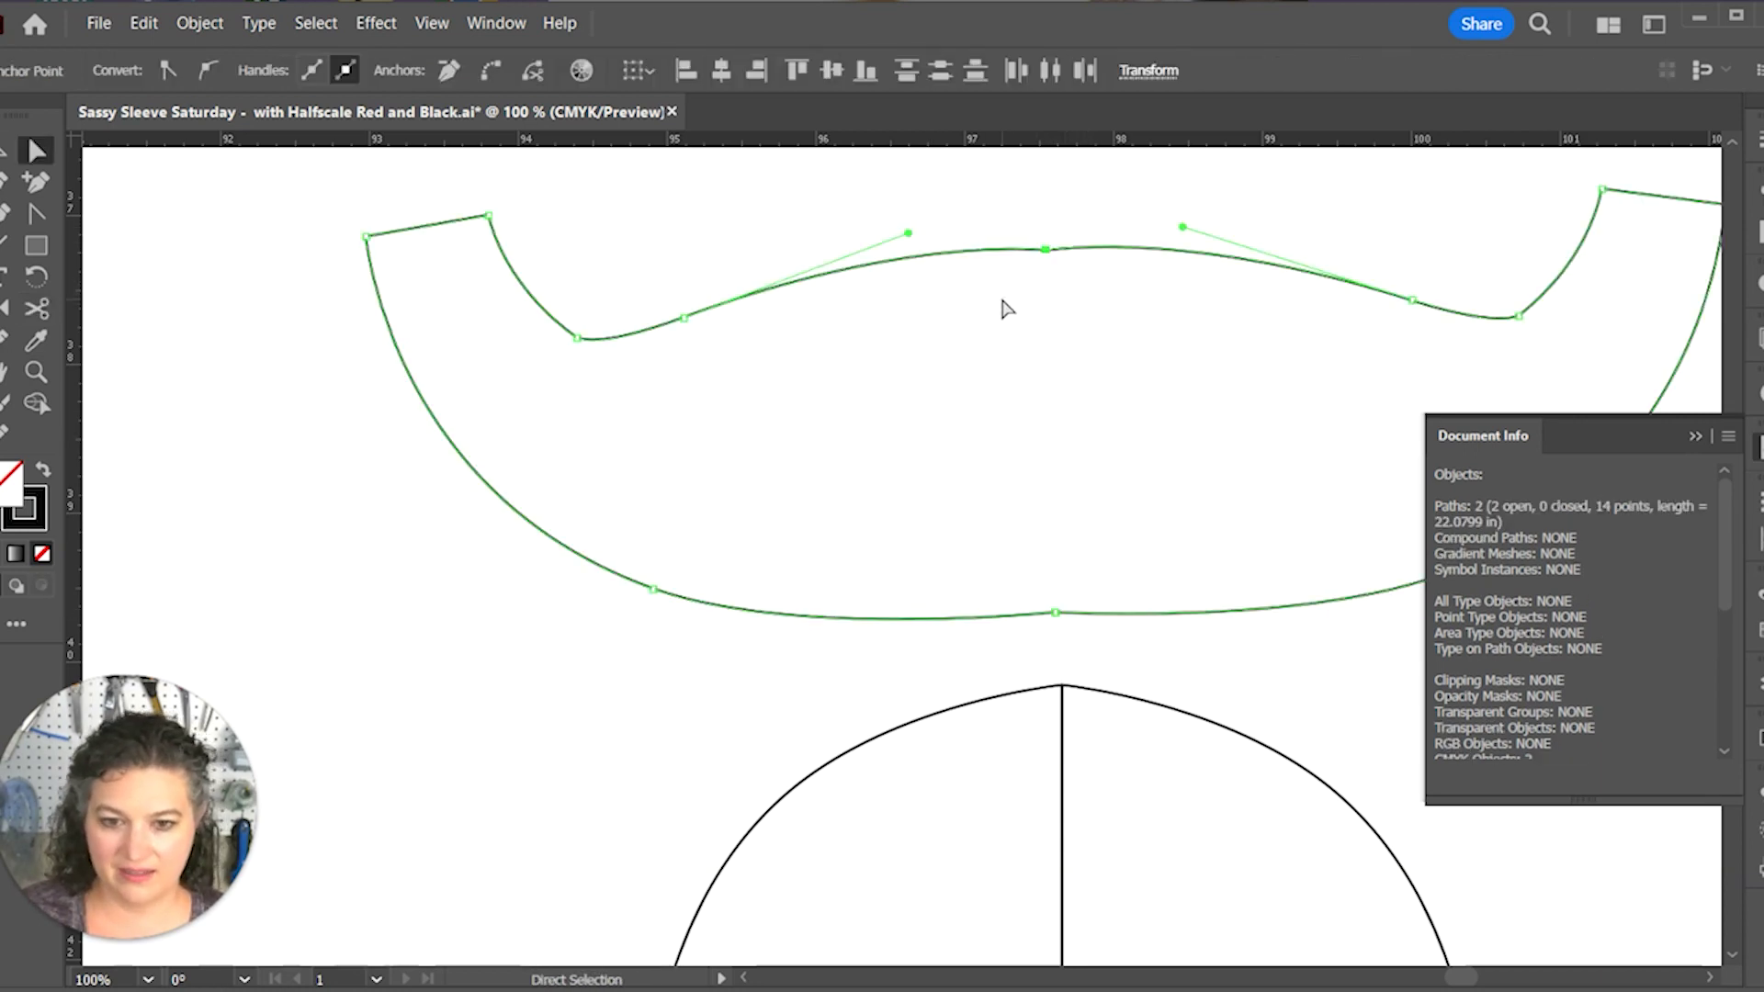
pyautogui.press('v')
pyautogui.hotkey('ctrl', 'j')
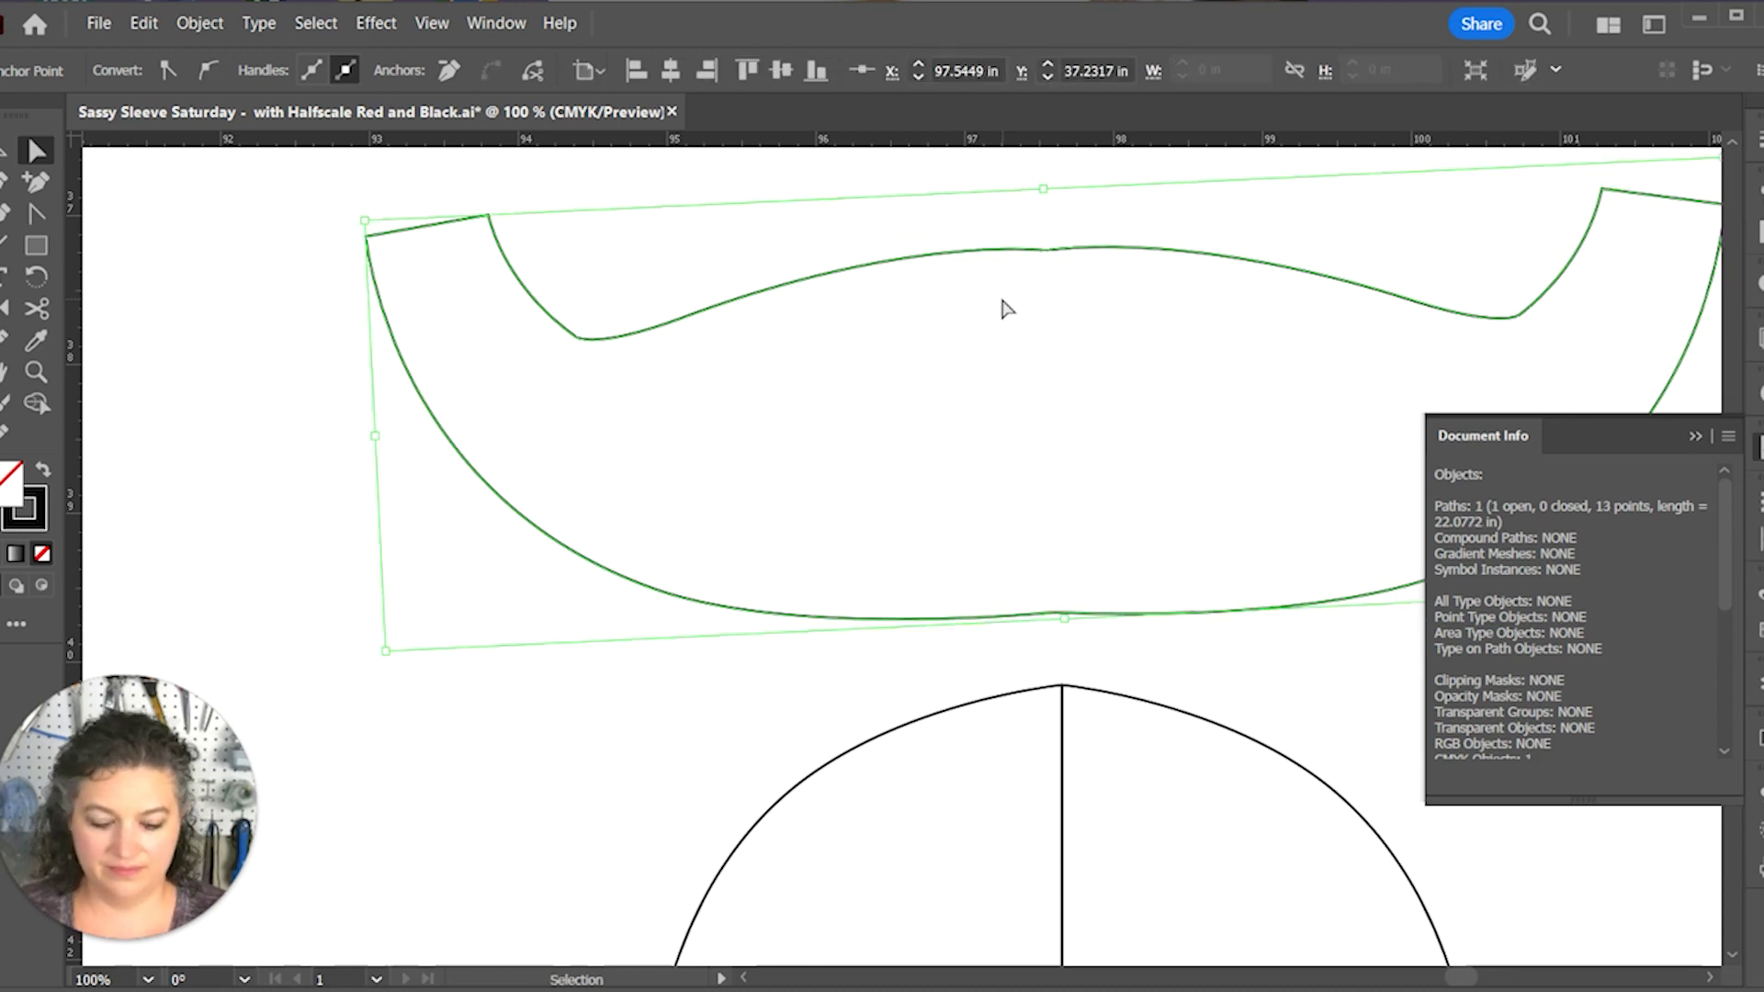
pyautogui.press('a')
pyautogui.press('Return')
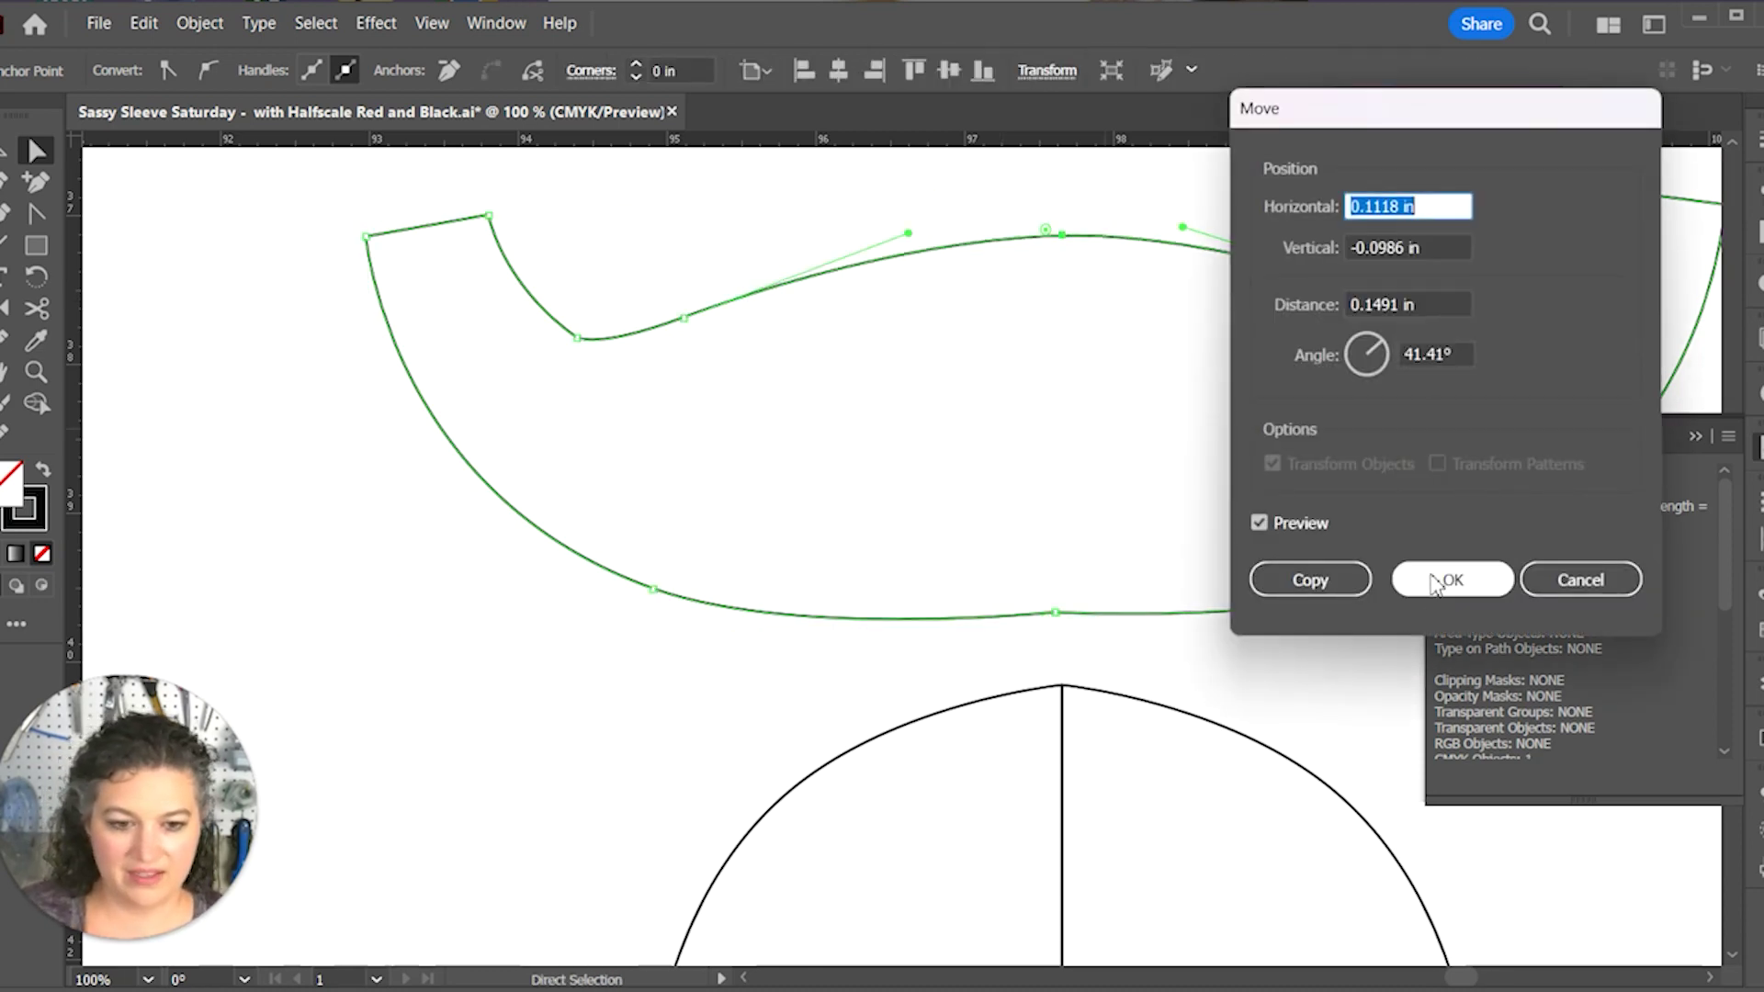
pyautogui.click(1435, 583)
# Step: Join the remaining open endpoints at the lower curve's center to close the upper section's outline
pyautogui.press('v')
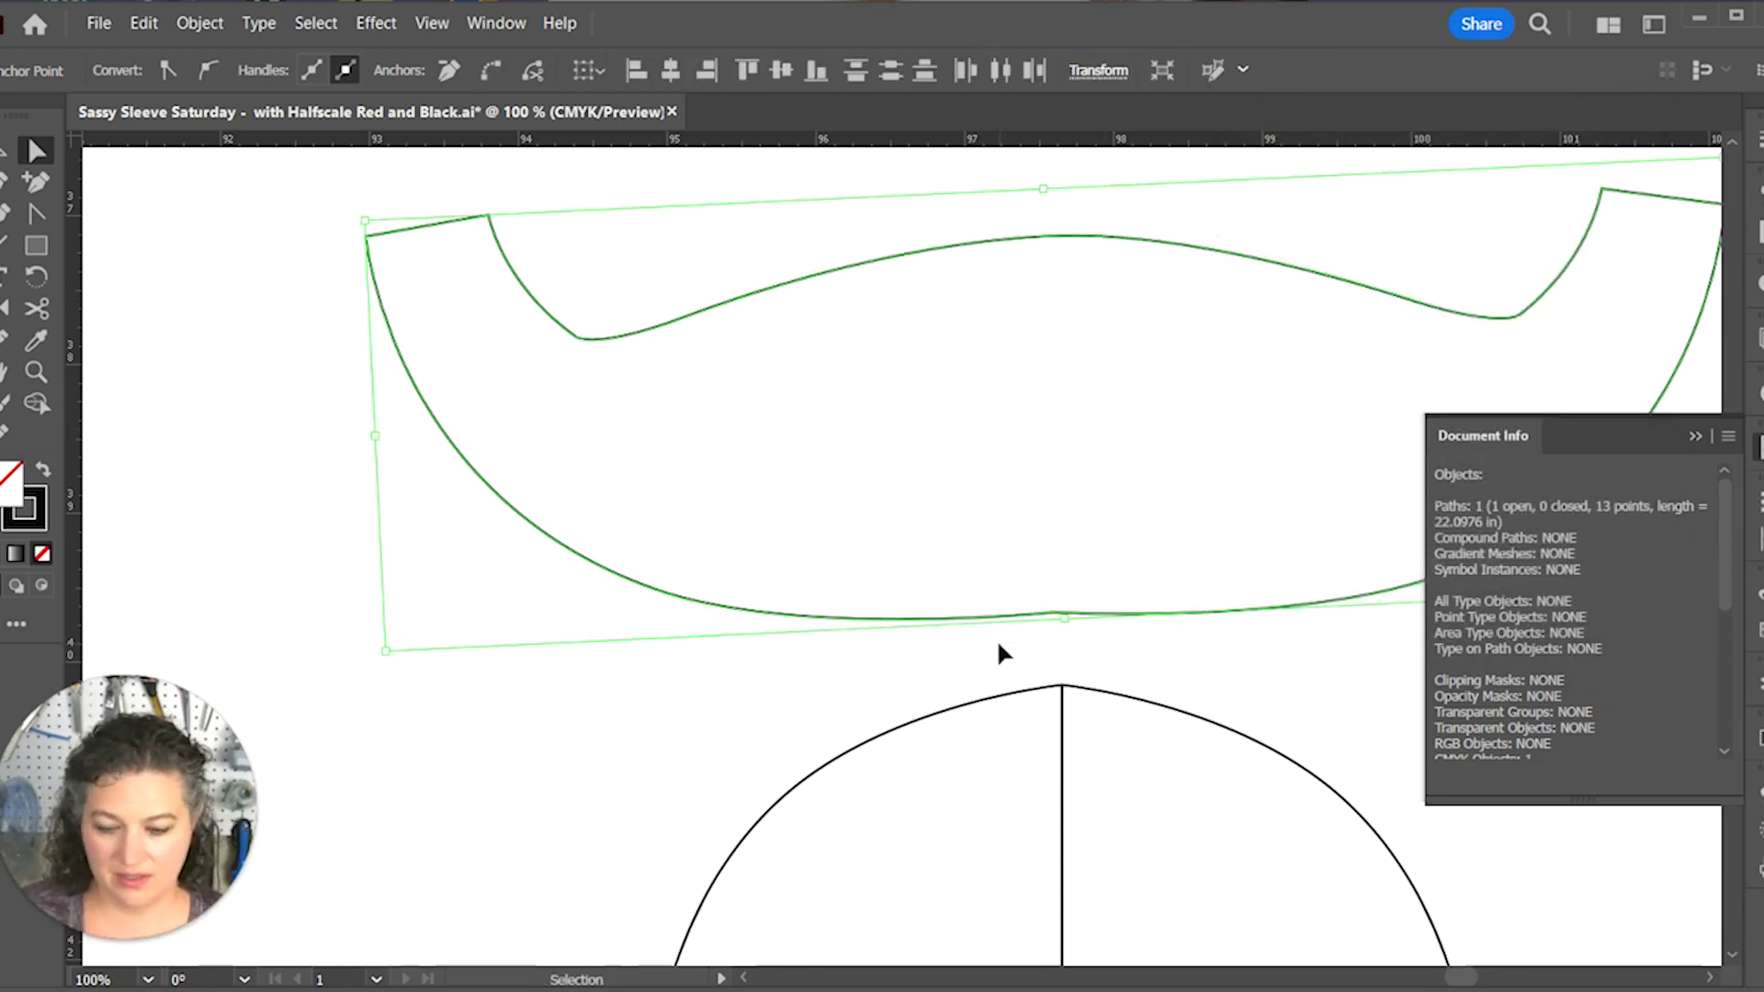
pyautogui.hotkey('ctrl', 'j')
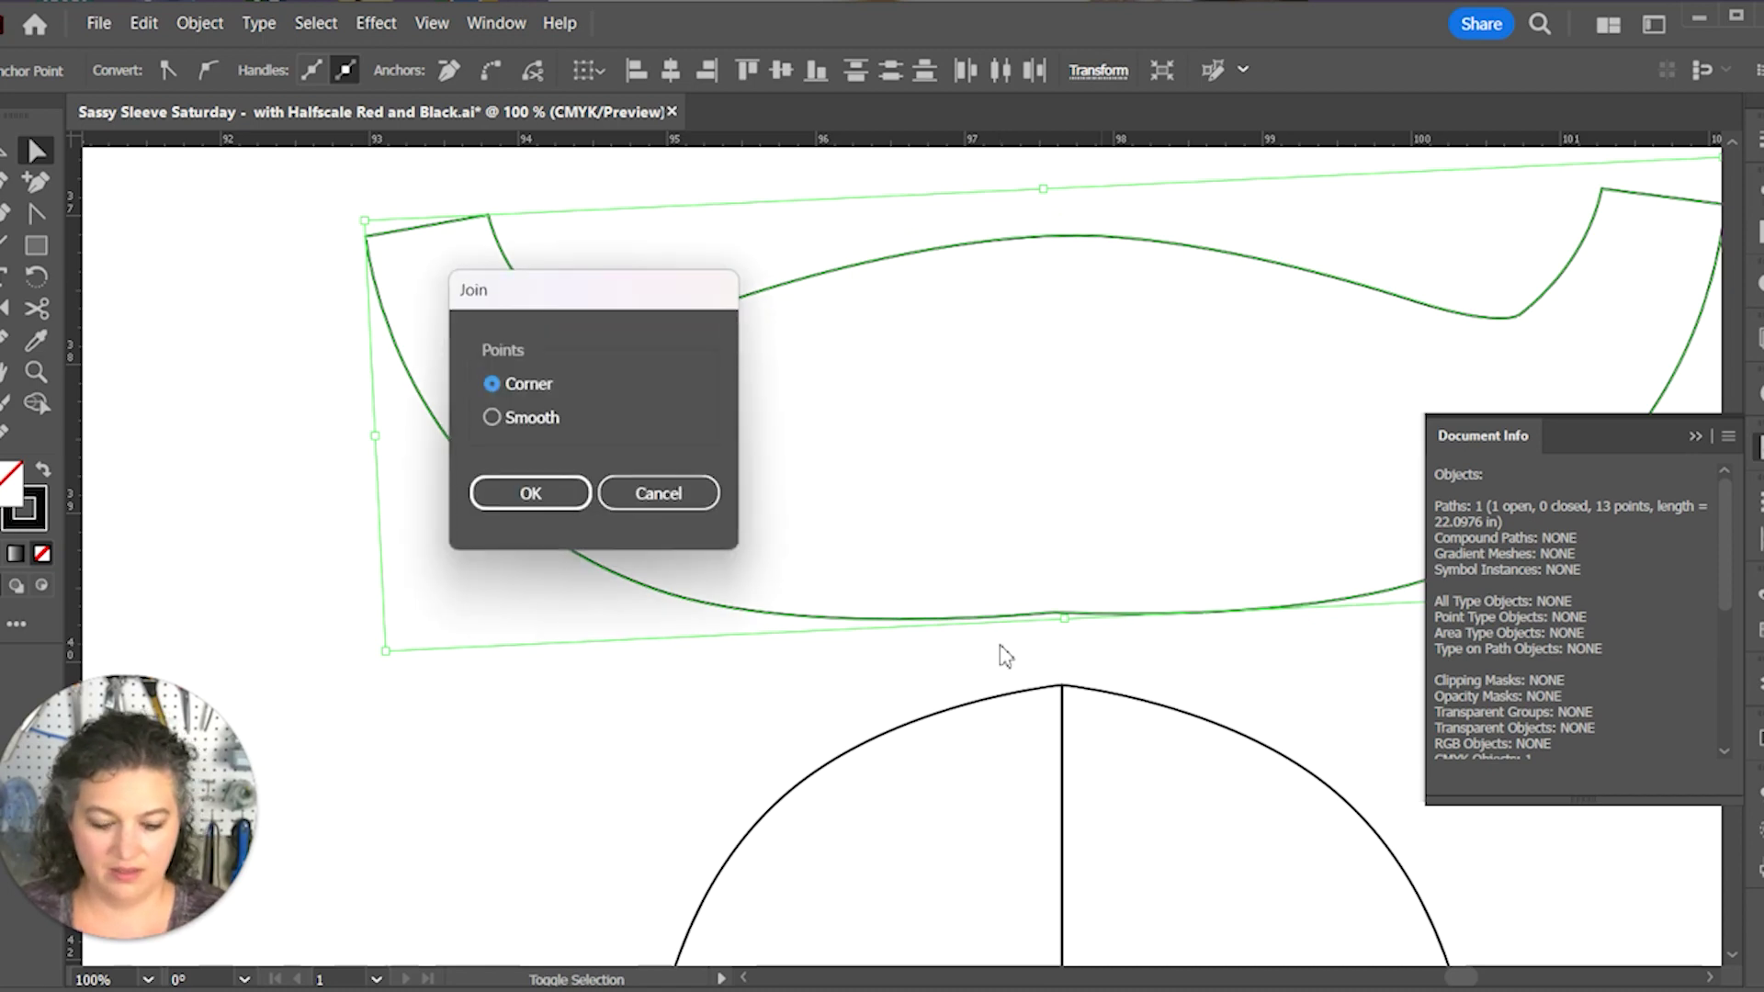
pyautogui.press('Down')
pyautogui.press('Return')
pyautogui.press('a')
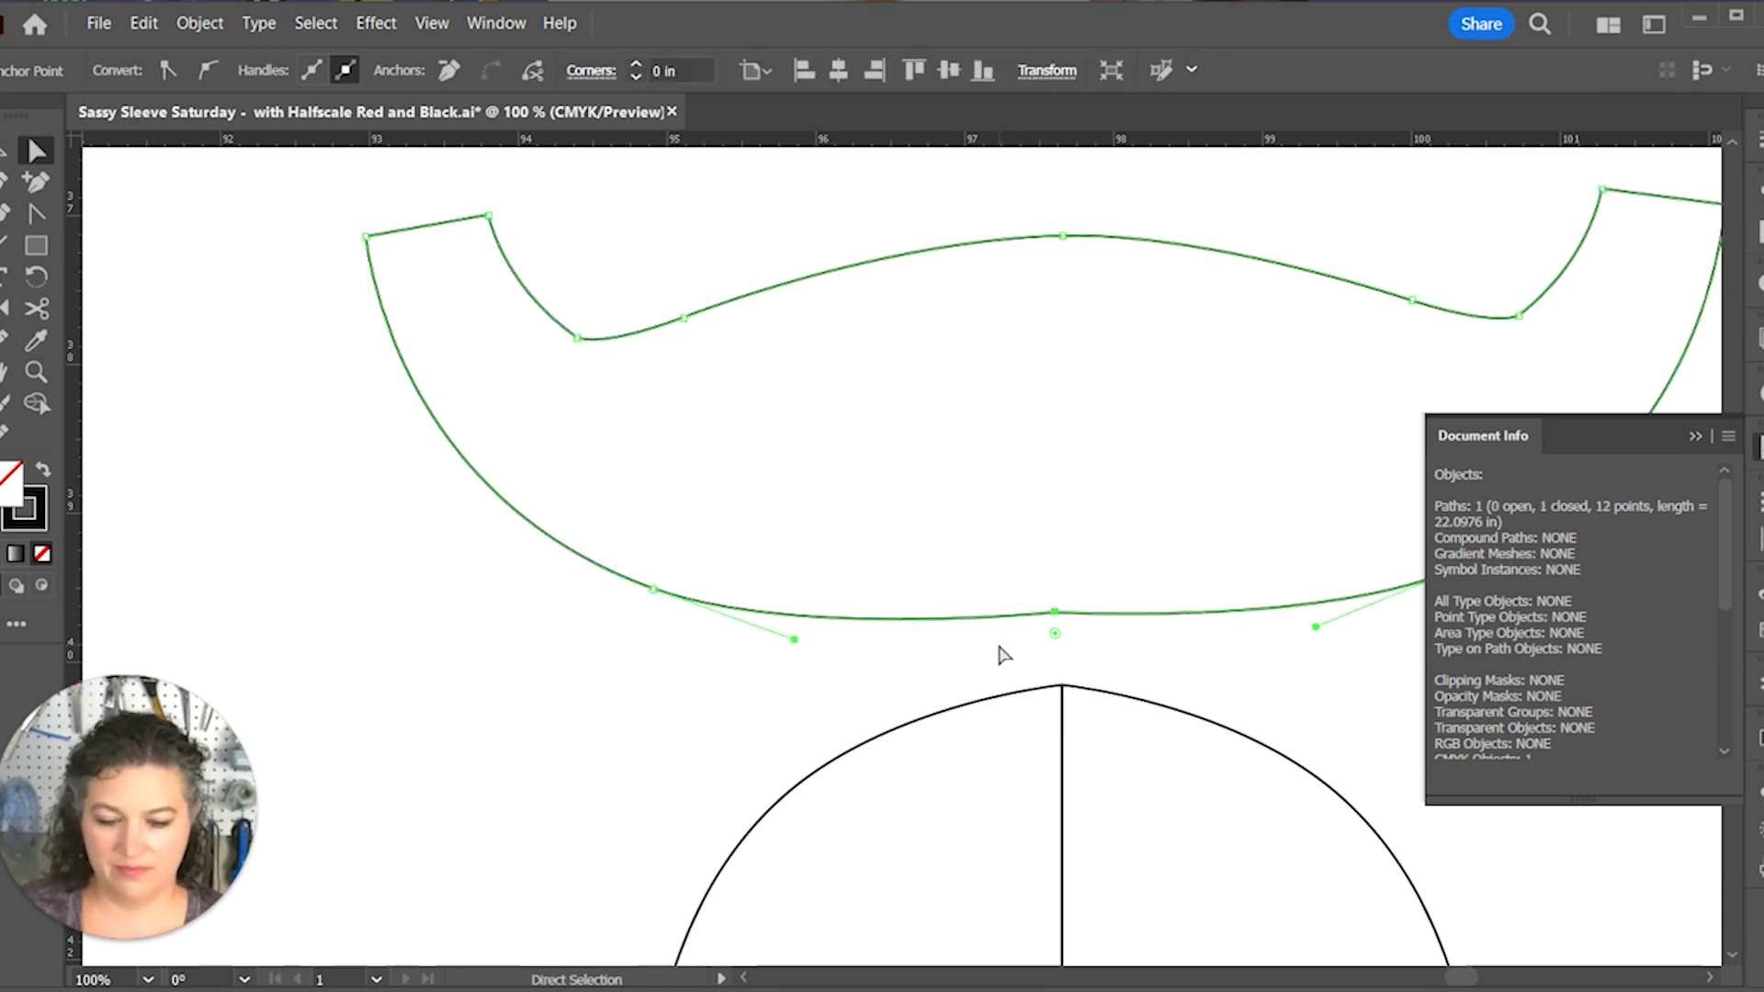
pyautogui.hotkey('ctrl', '=')
pyautogui.hotkey('ctrl', '=')
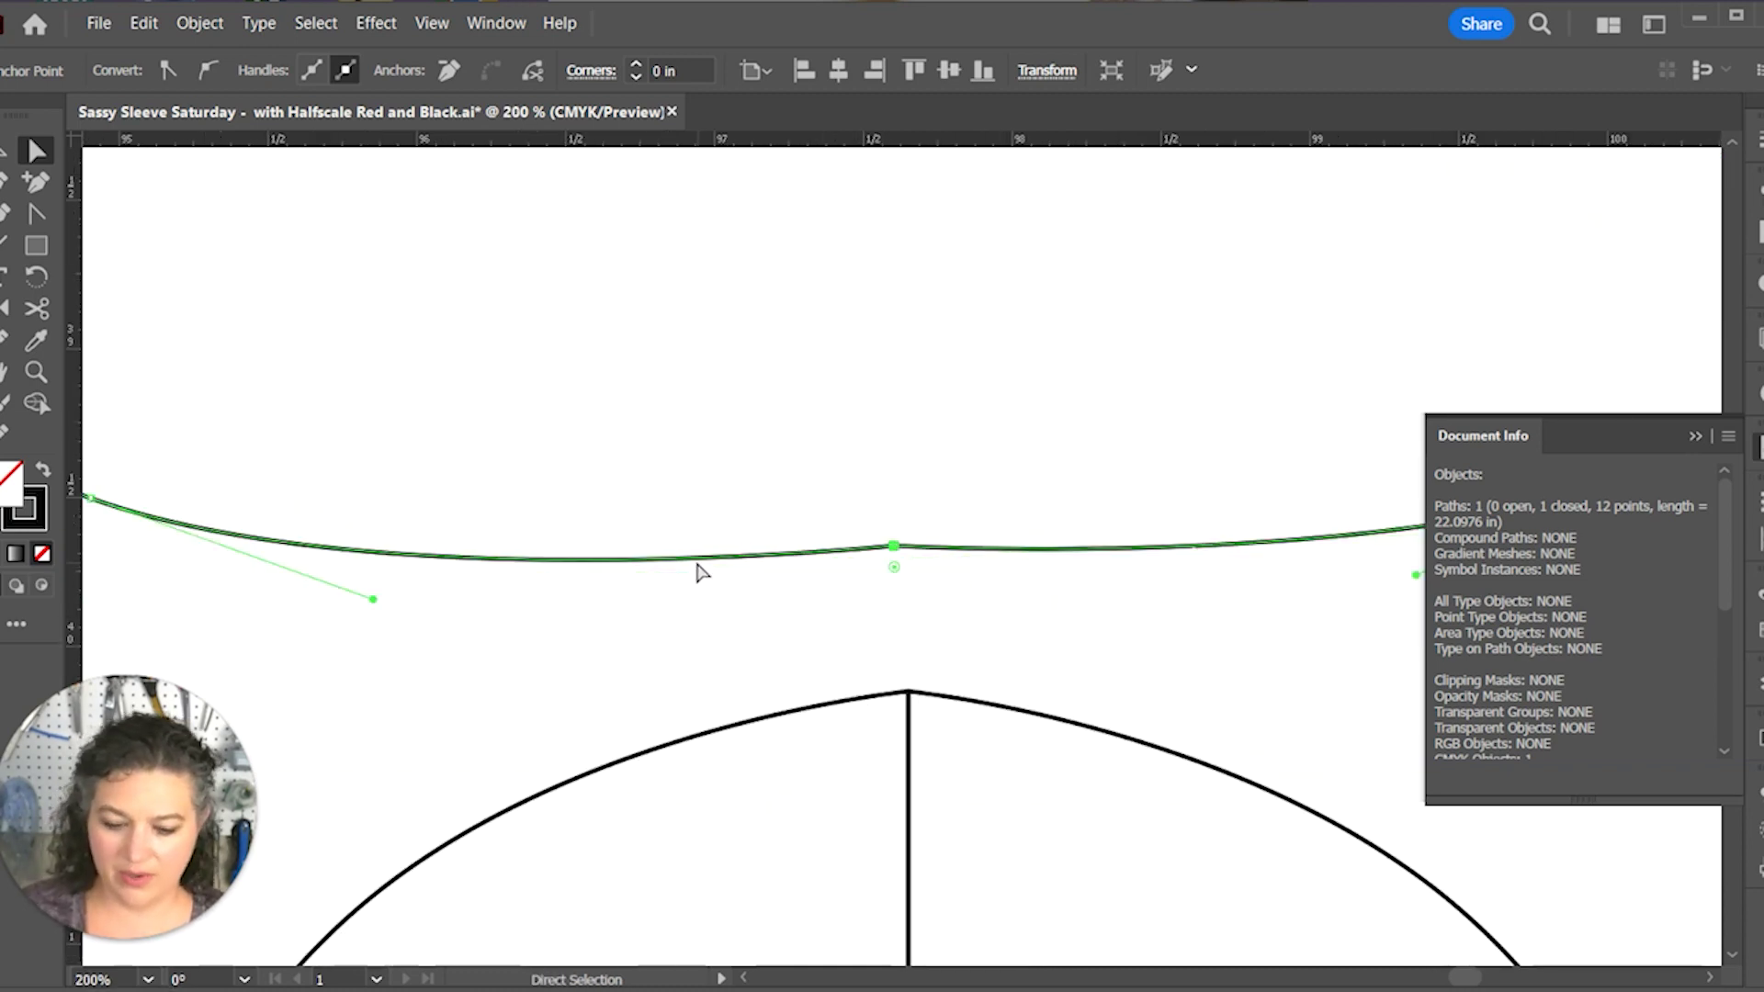
pyautogui.hotkey('shift', '=')
pyautogui.click(410, 555)
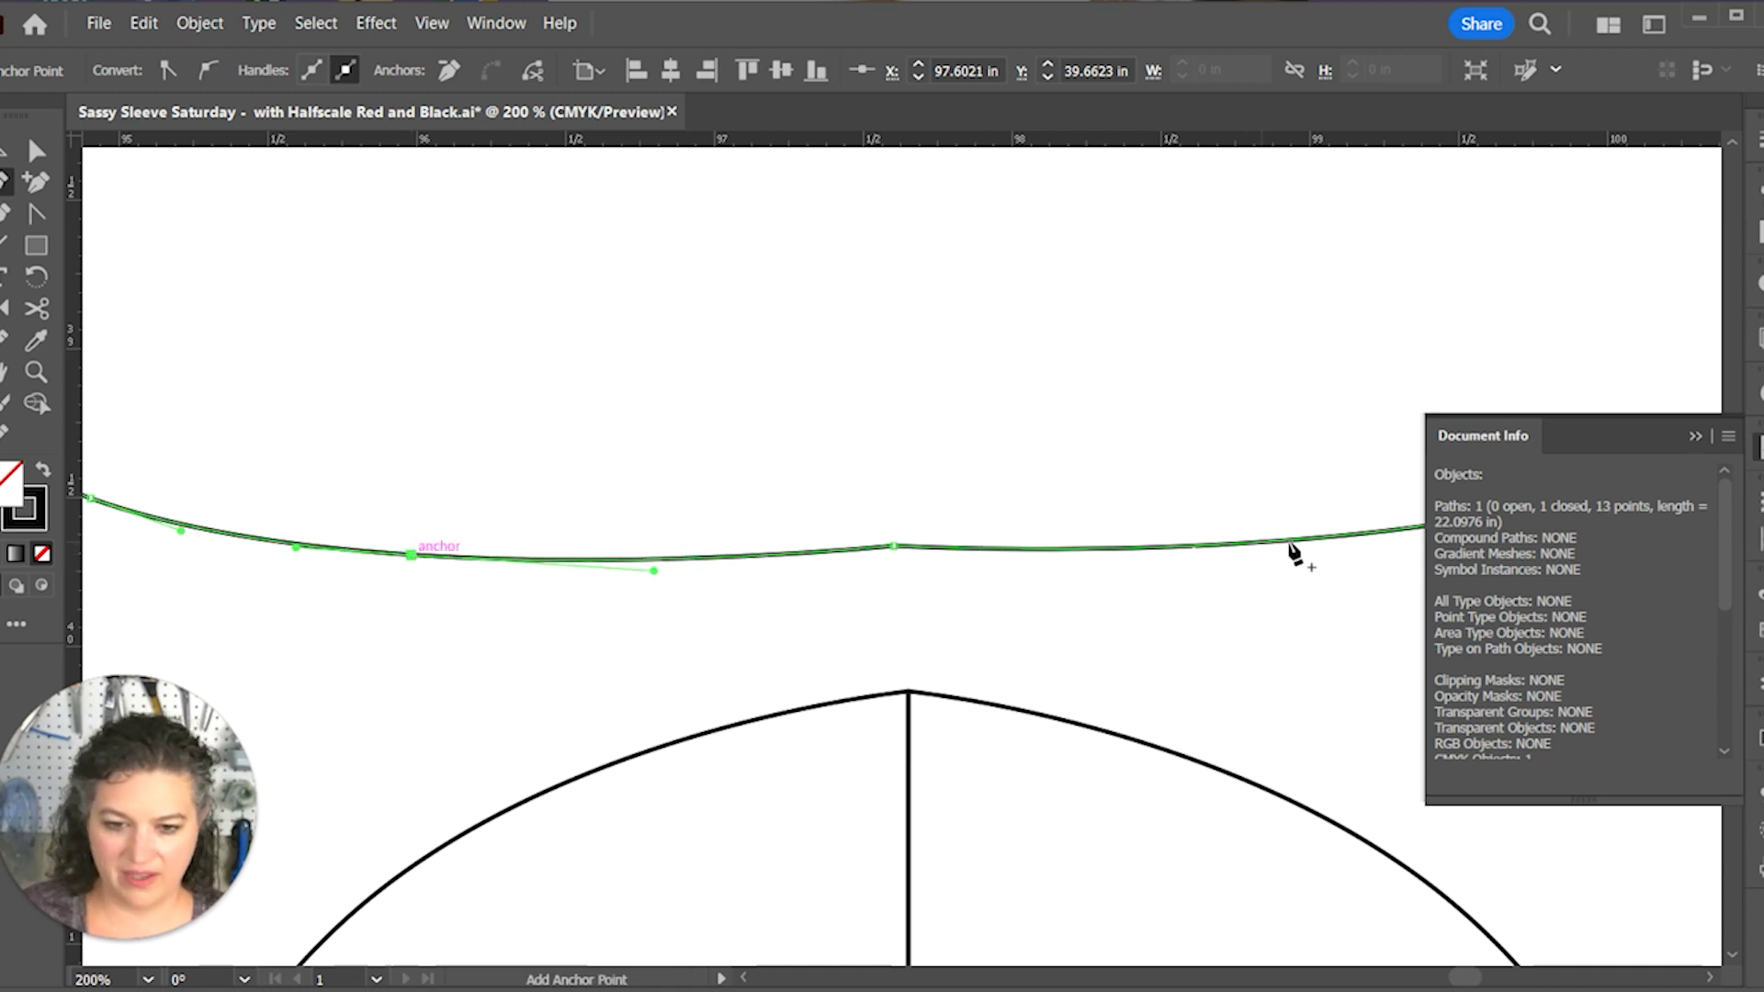
pyautogui.press('p')
pyautogui.hotkey('ctrl', 'z')
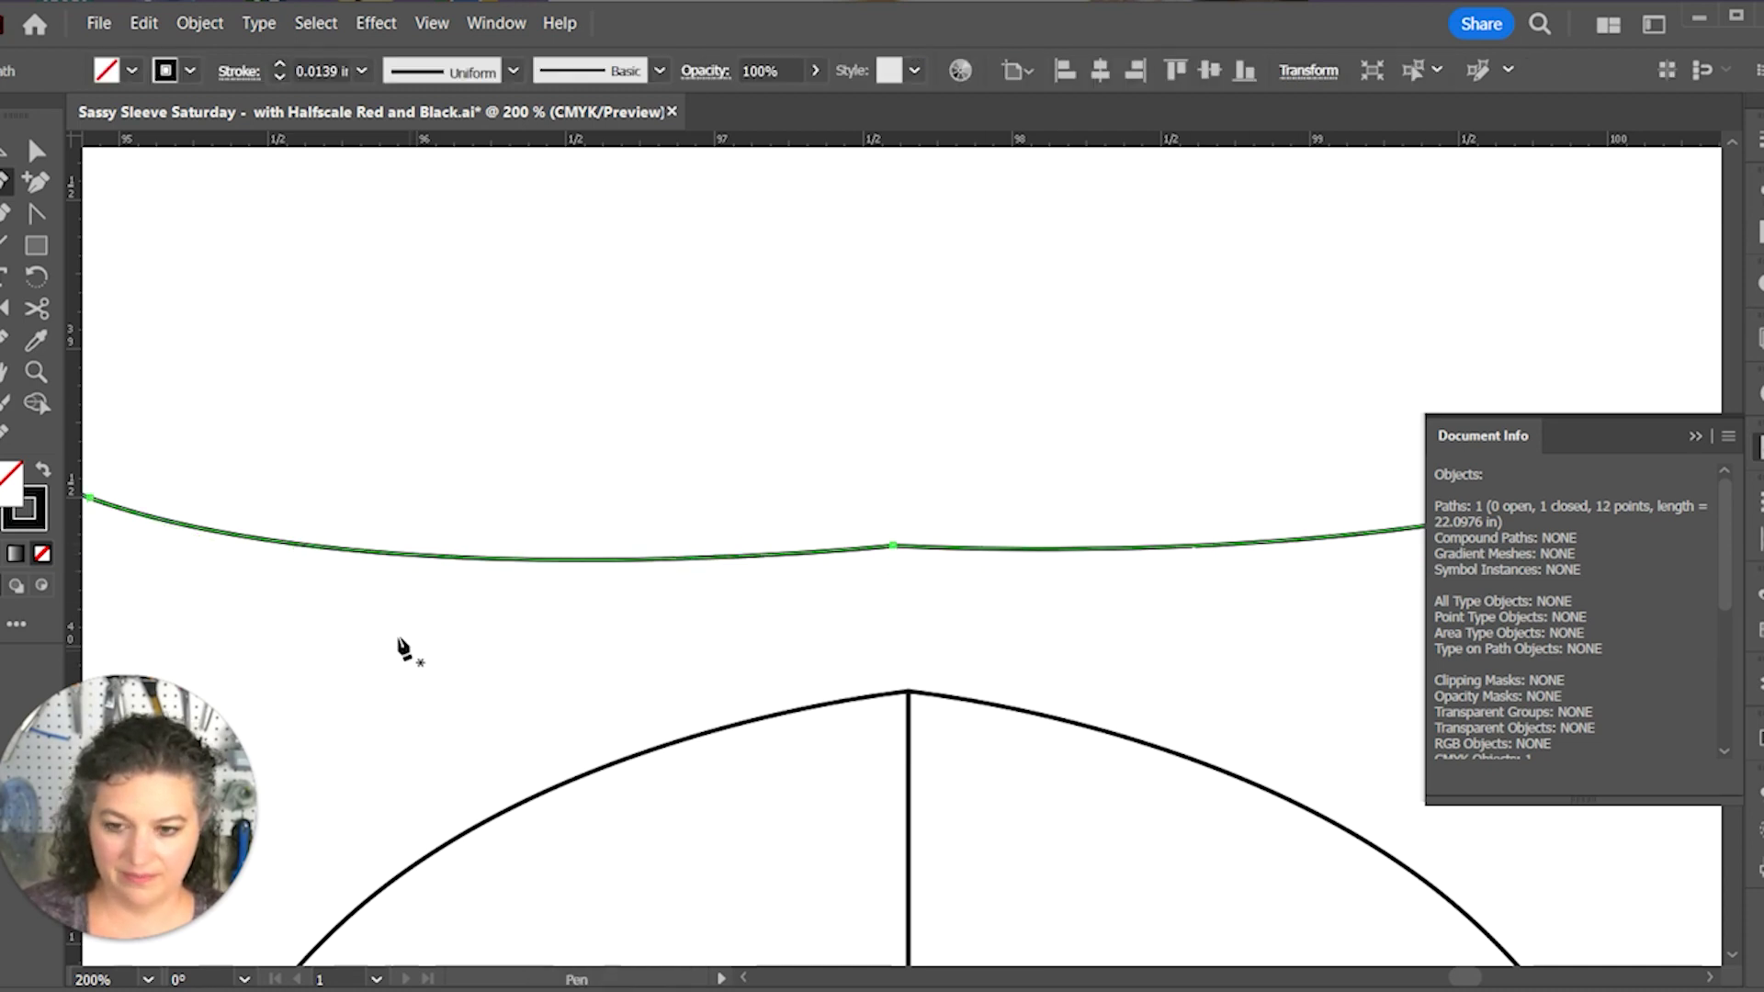
pyautogui.click(352, 559)
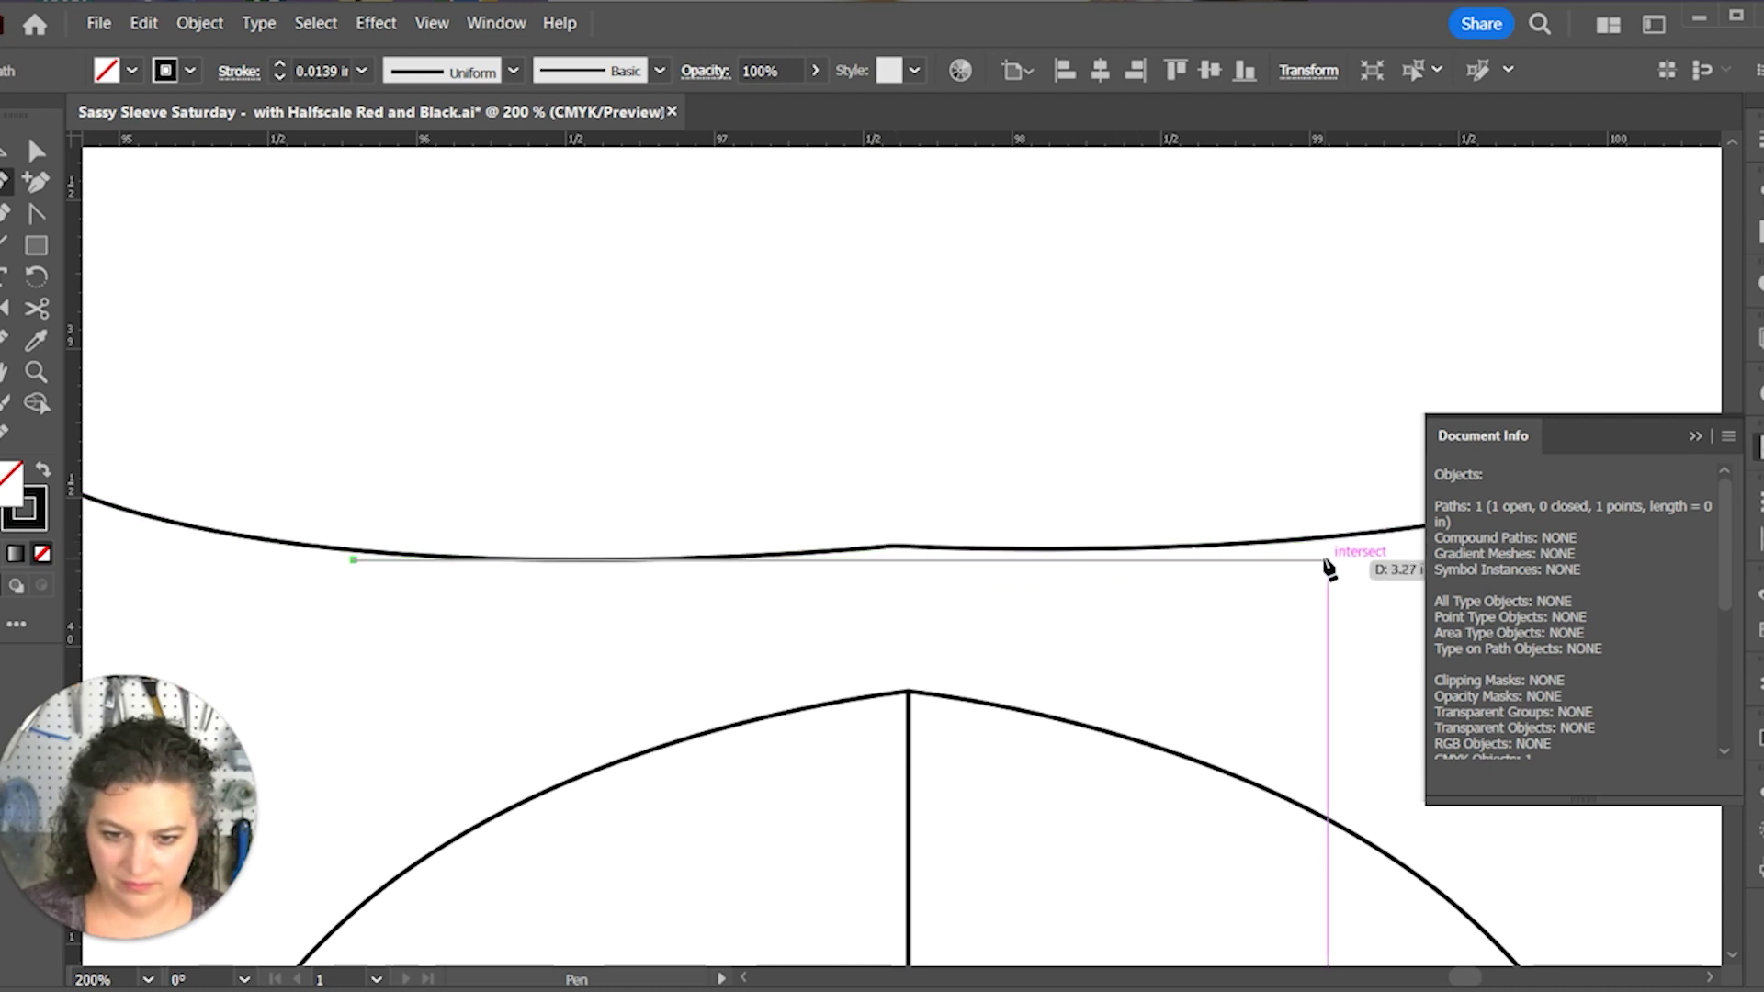
pyautogui.hotkey('ctrl', 'z')
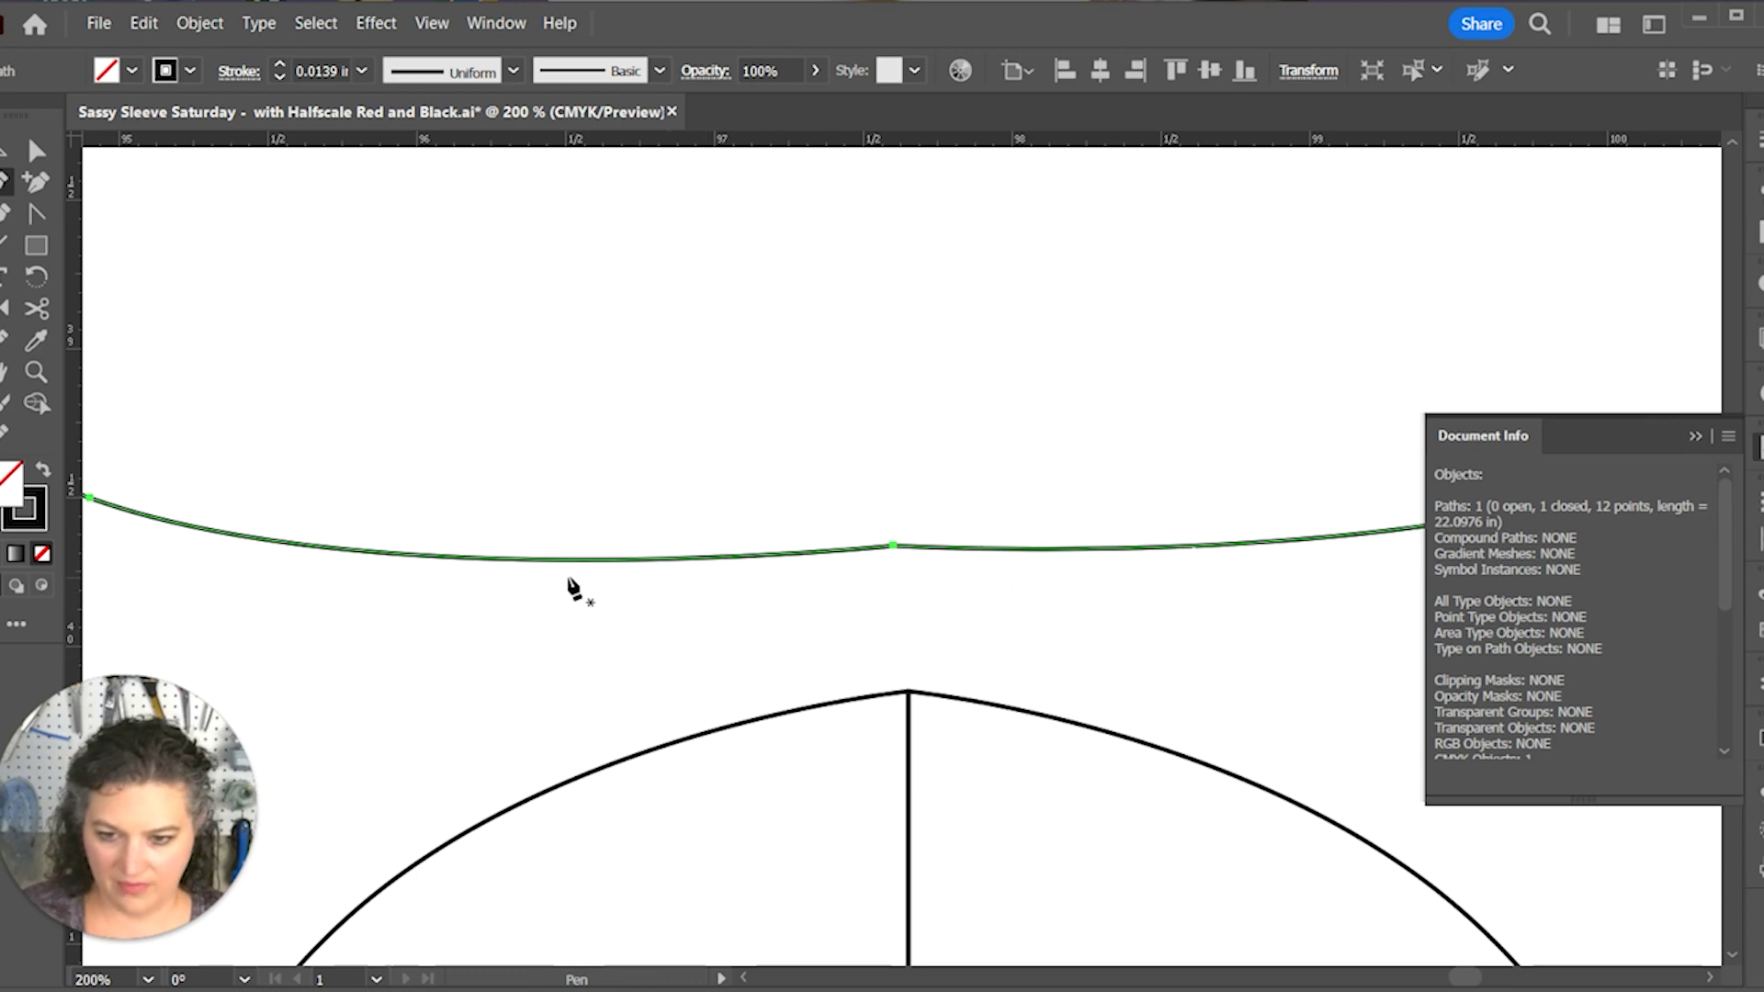
# Step: Draw a straight guide line about 2.53 in long just beneath the lower curve's center dip and nudge its right end slightly up
pyautogui.click(538, 572)
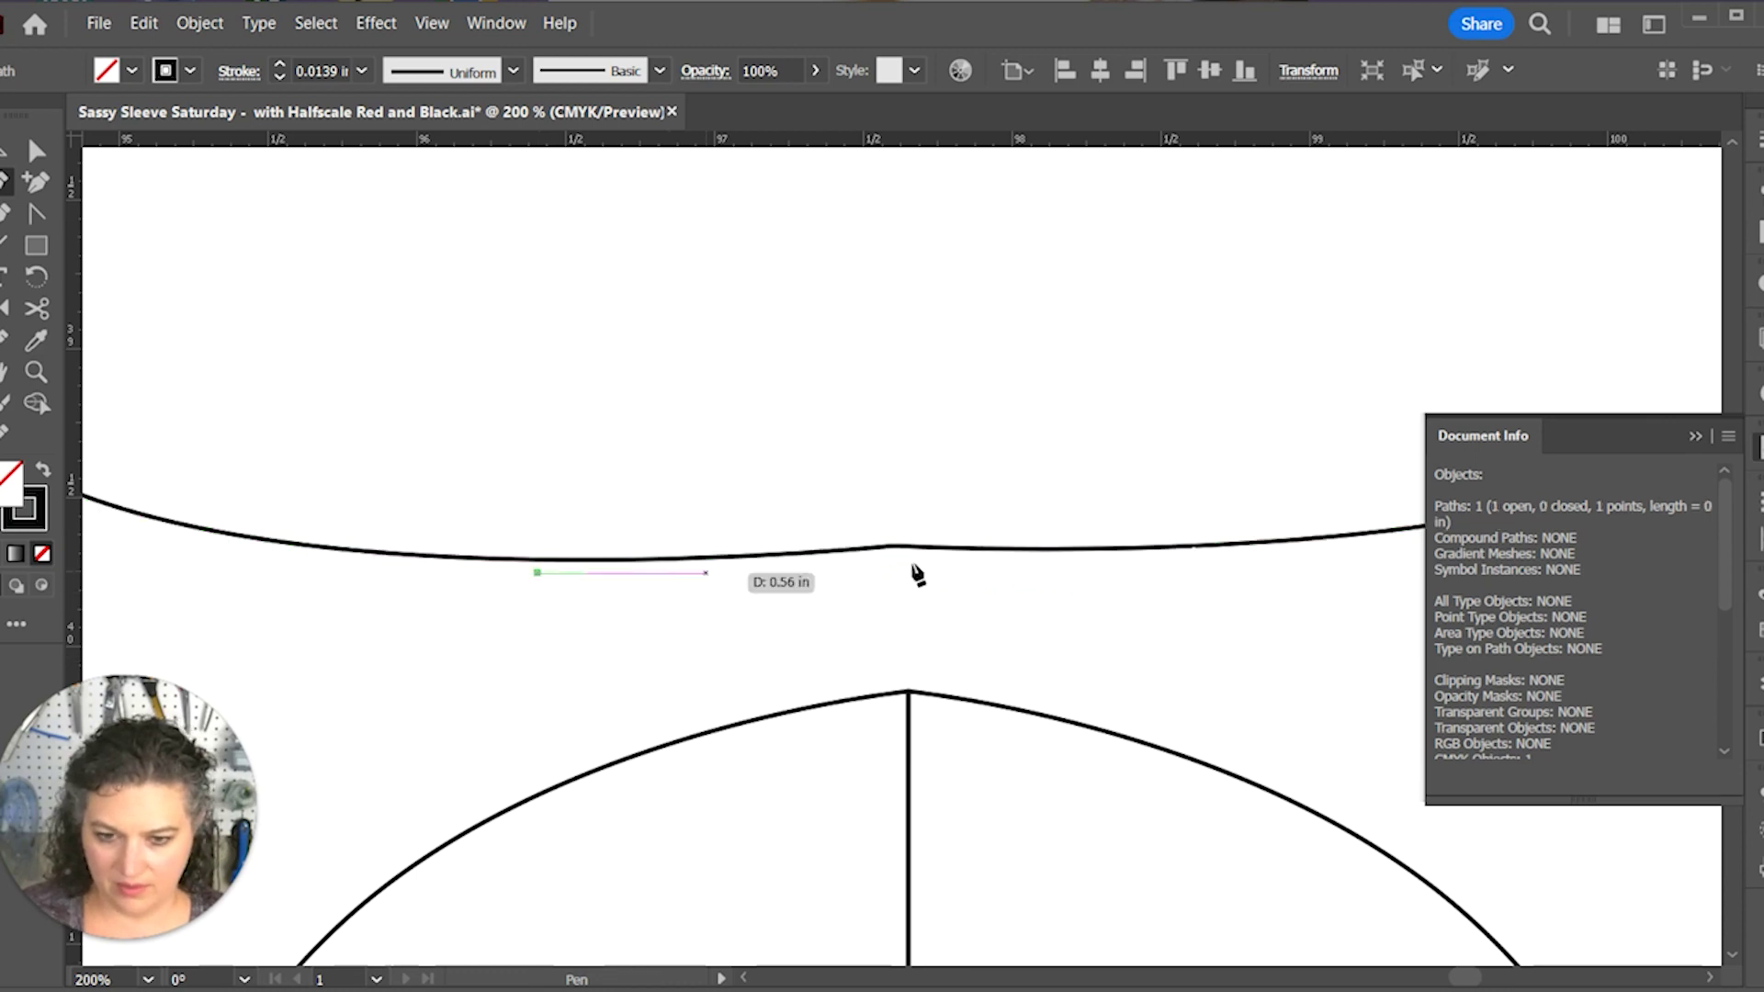
pyautogui.click(1291, 553)
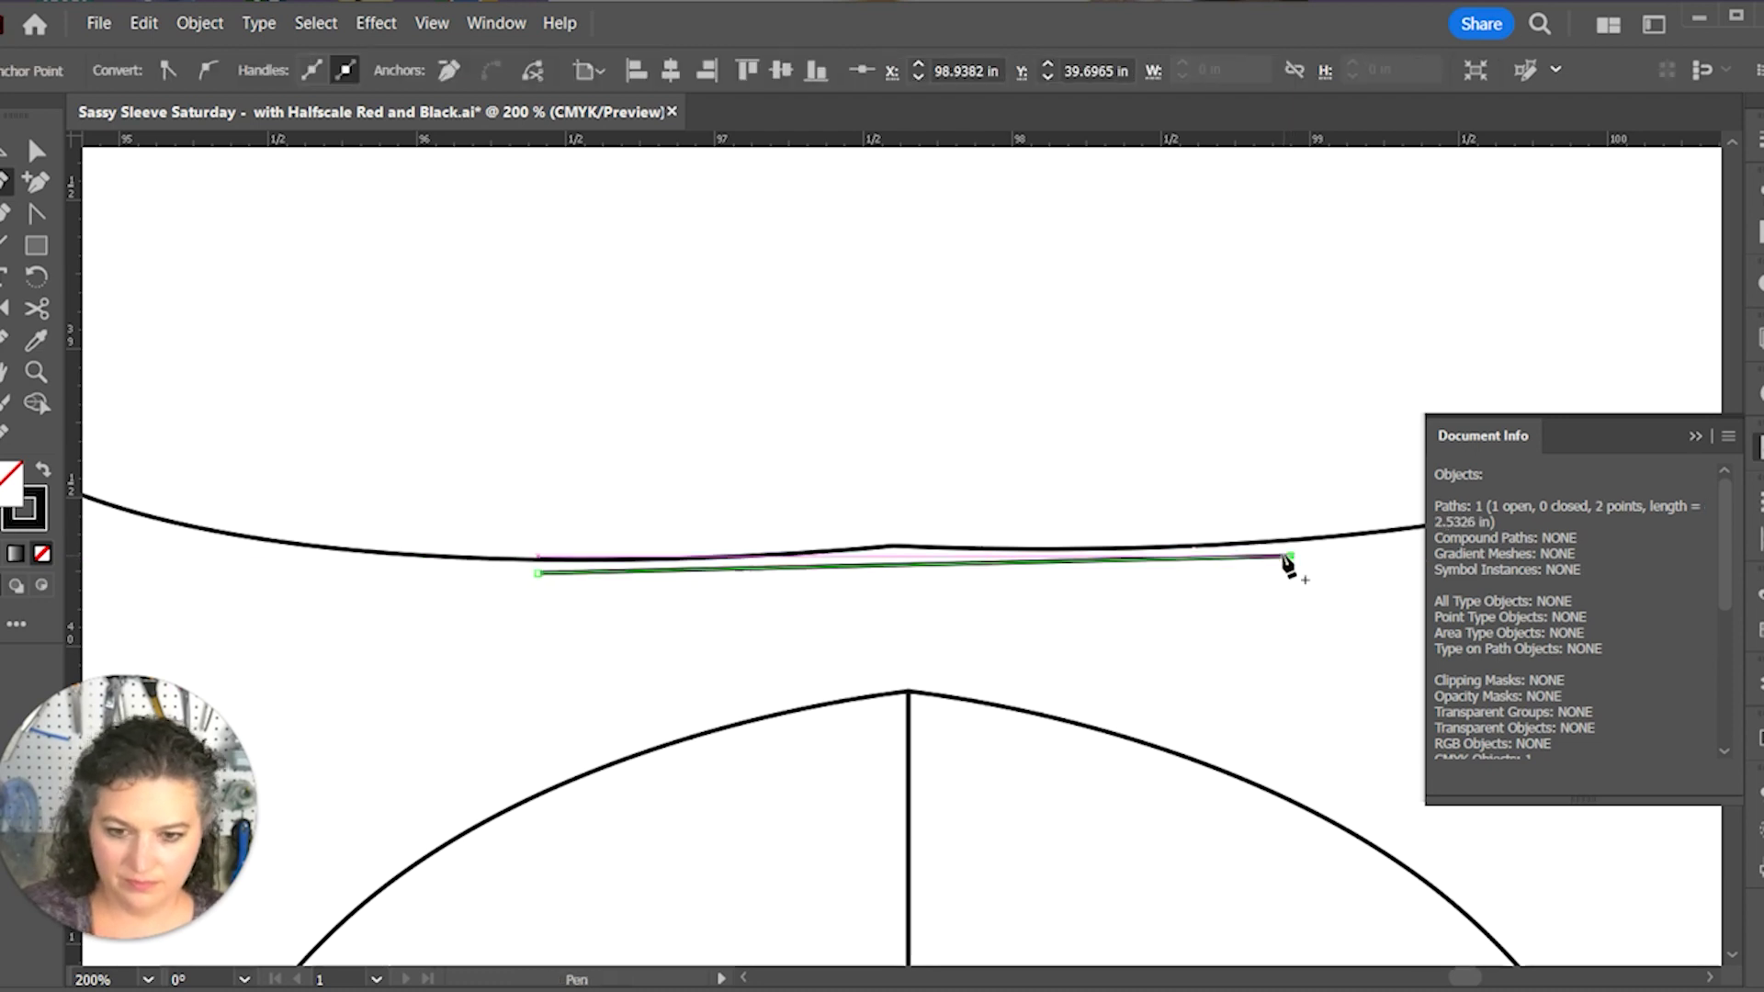
pyautogui.press('v')
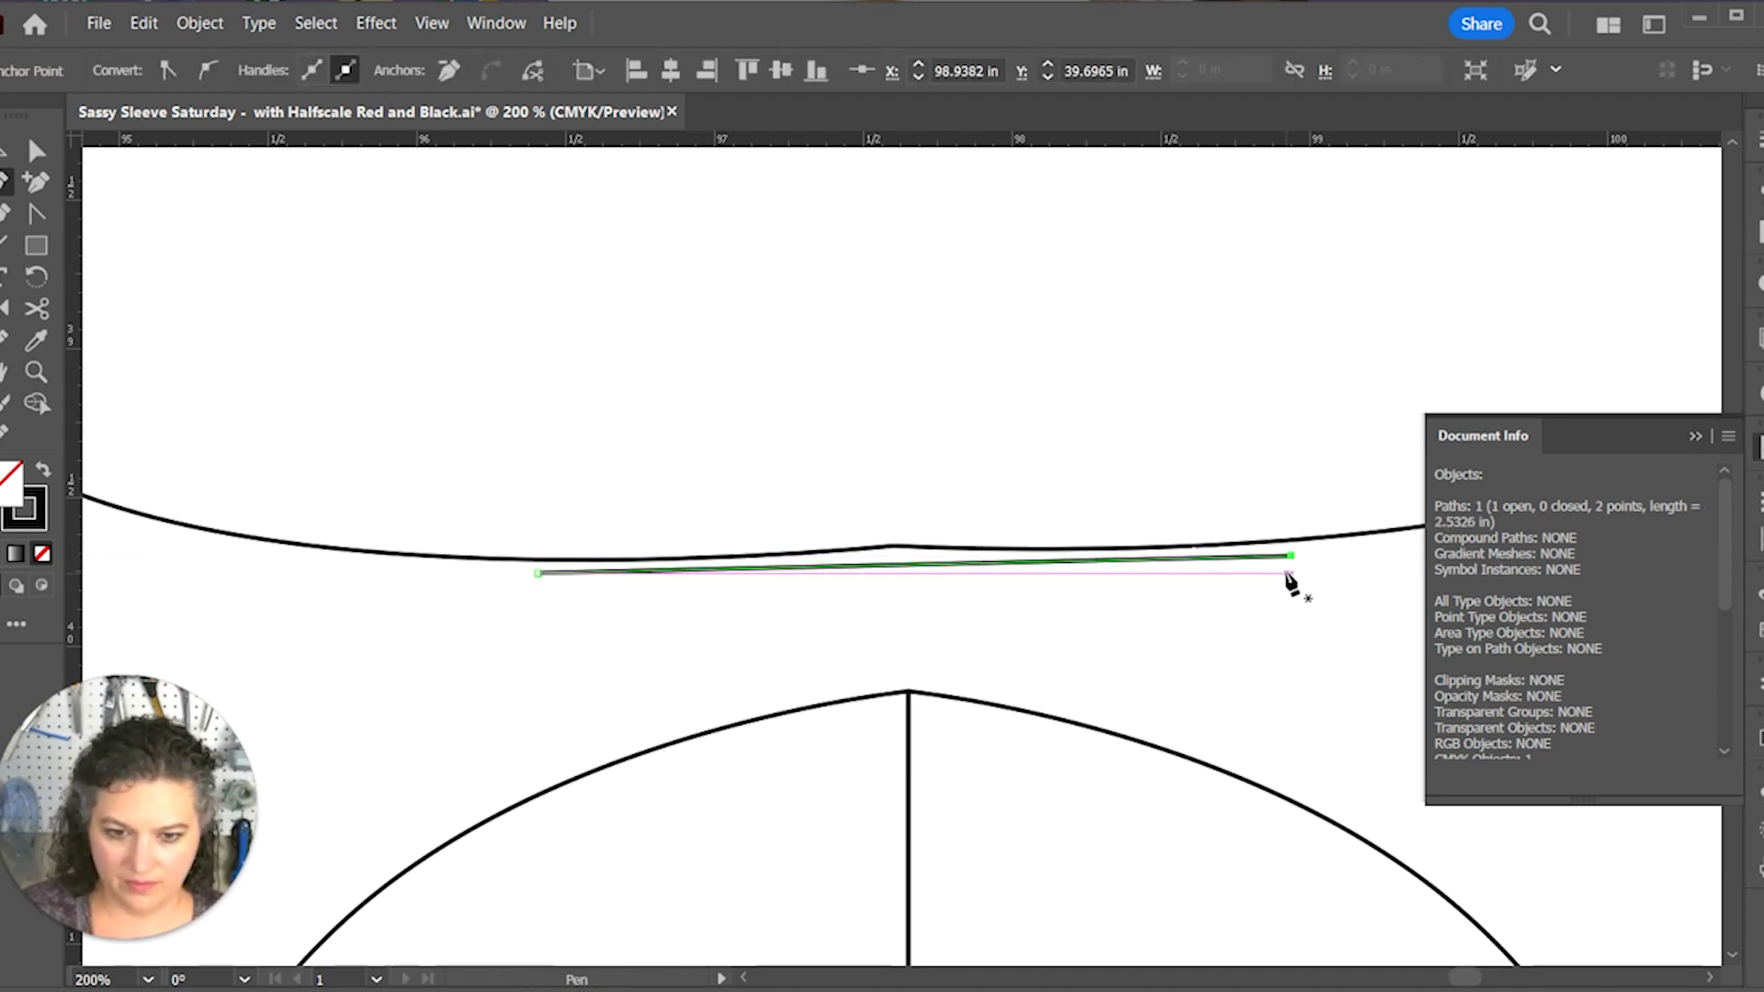
pyautogui.press('Up')
pyautogui.press('Up')
pyautogui.press('Up')
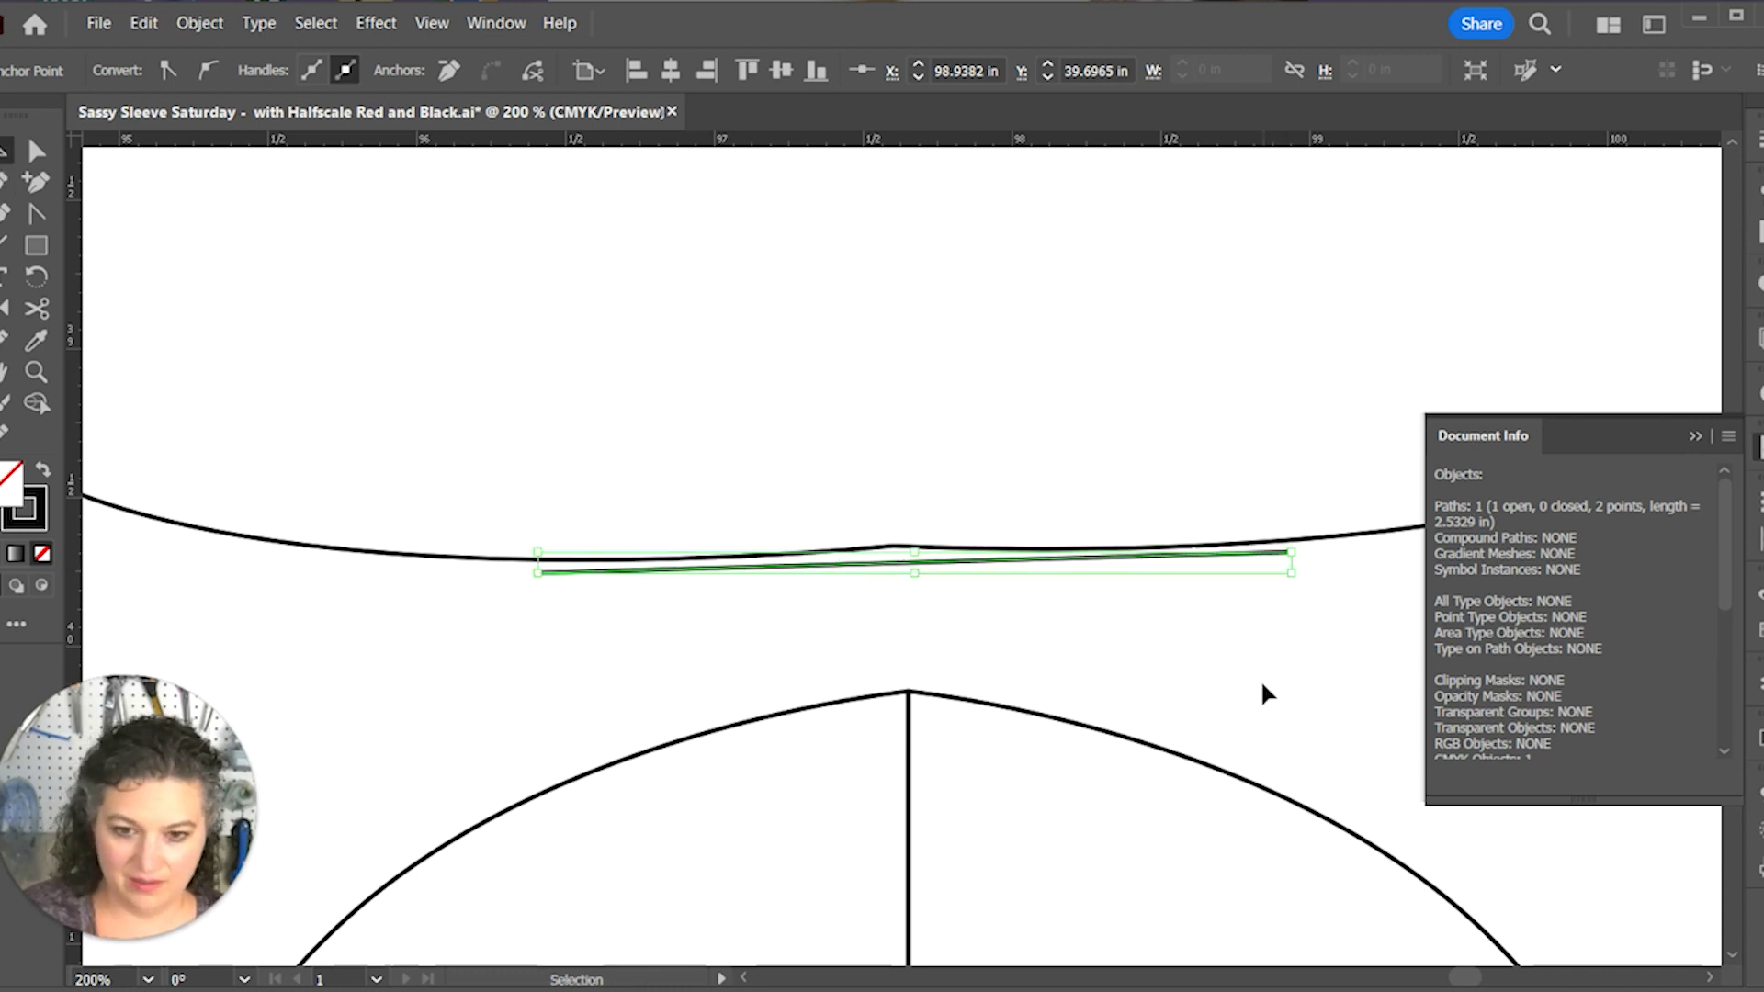
pyautogui.press('Up')
pyautogui.press('Up')
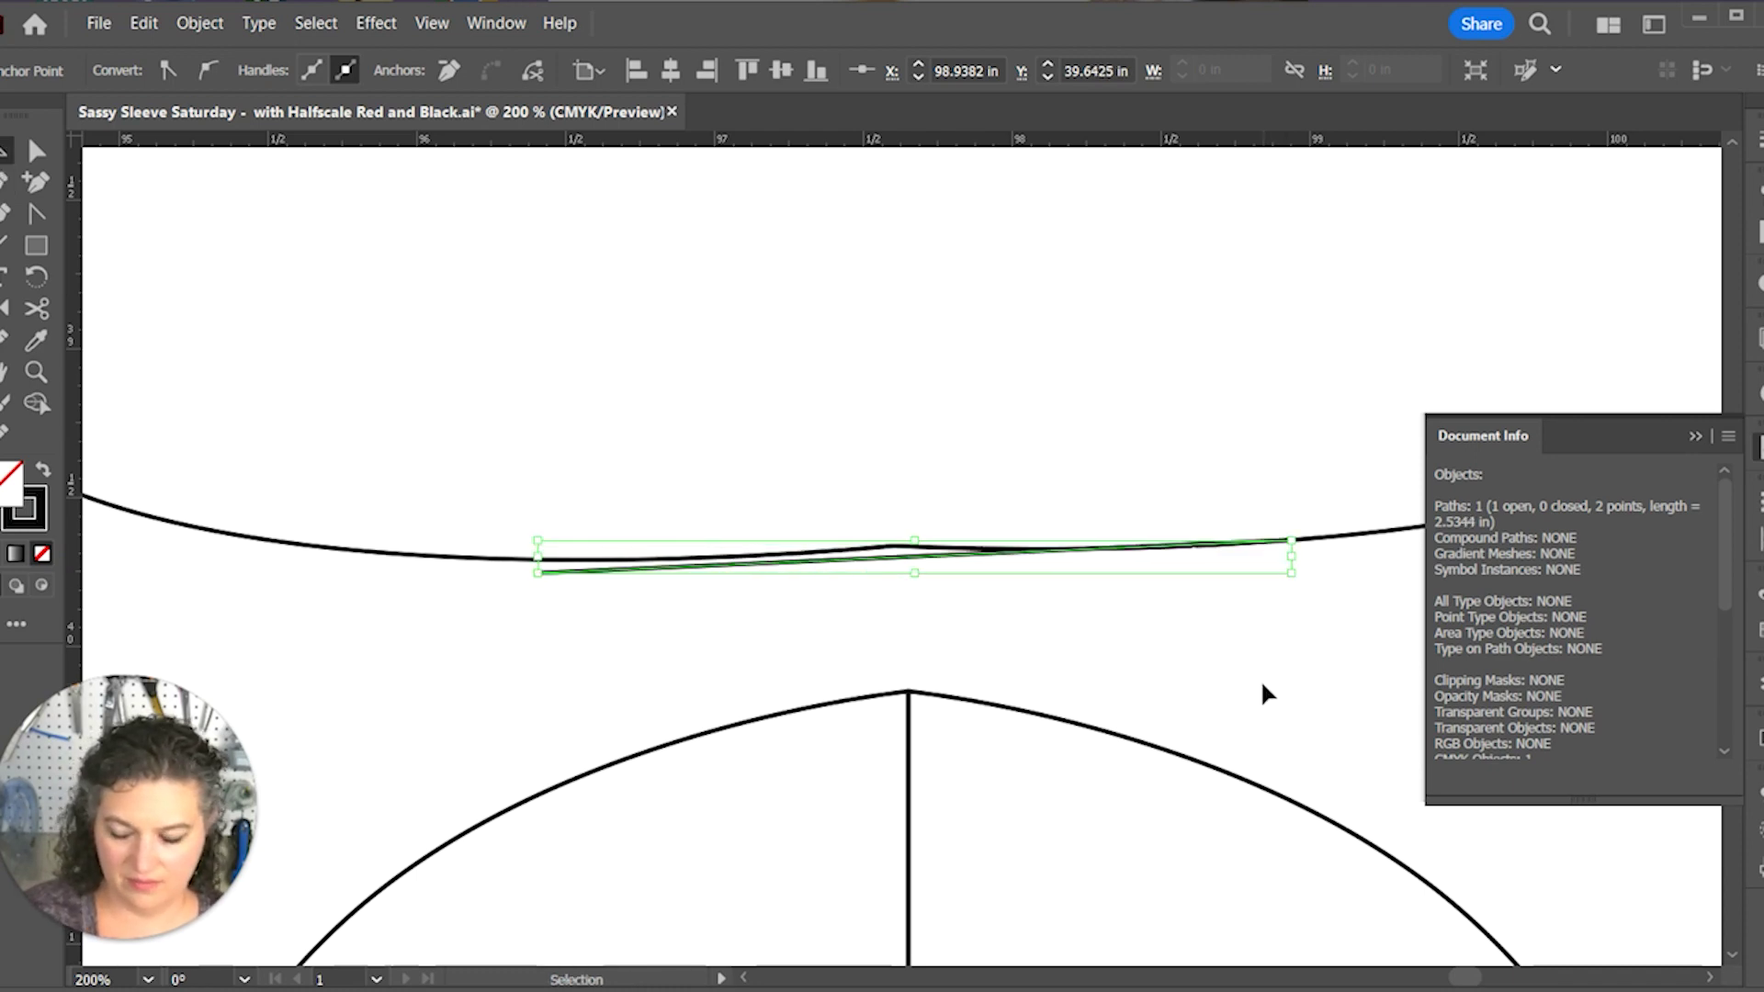
pyautogui.press('a')
pyautogui.press('v')
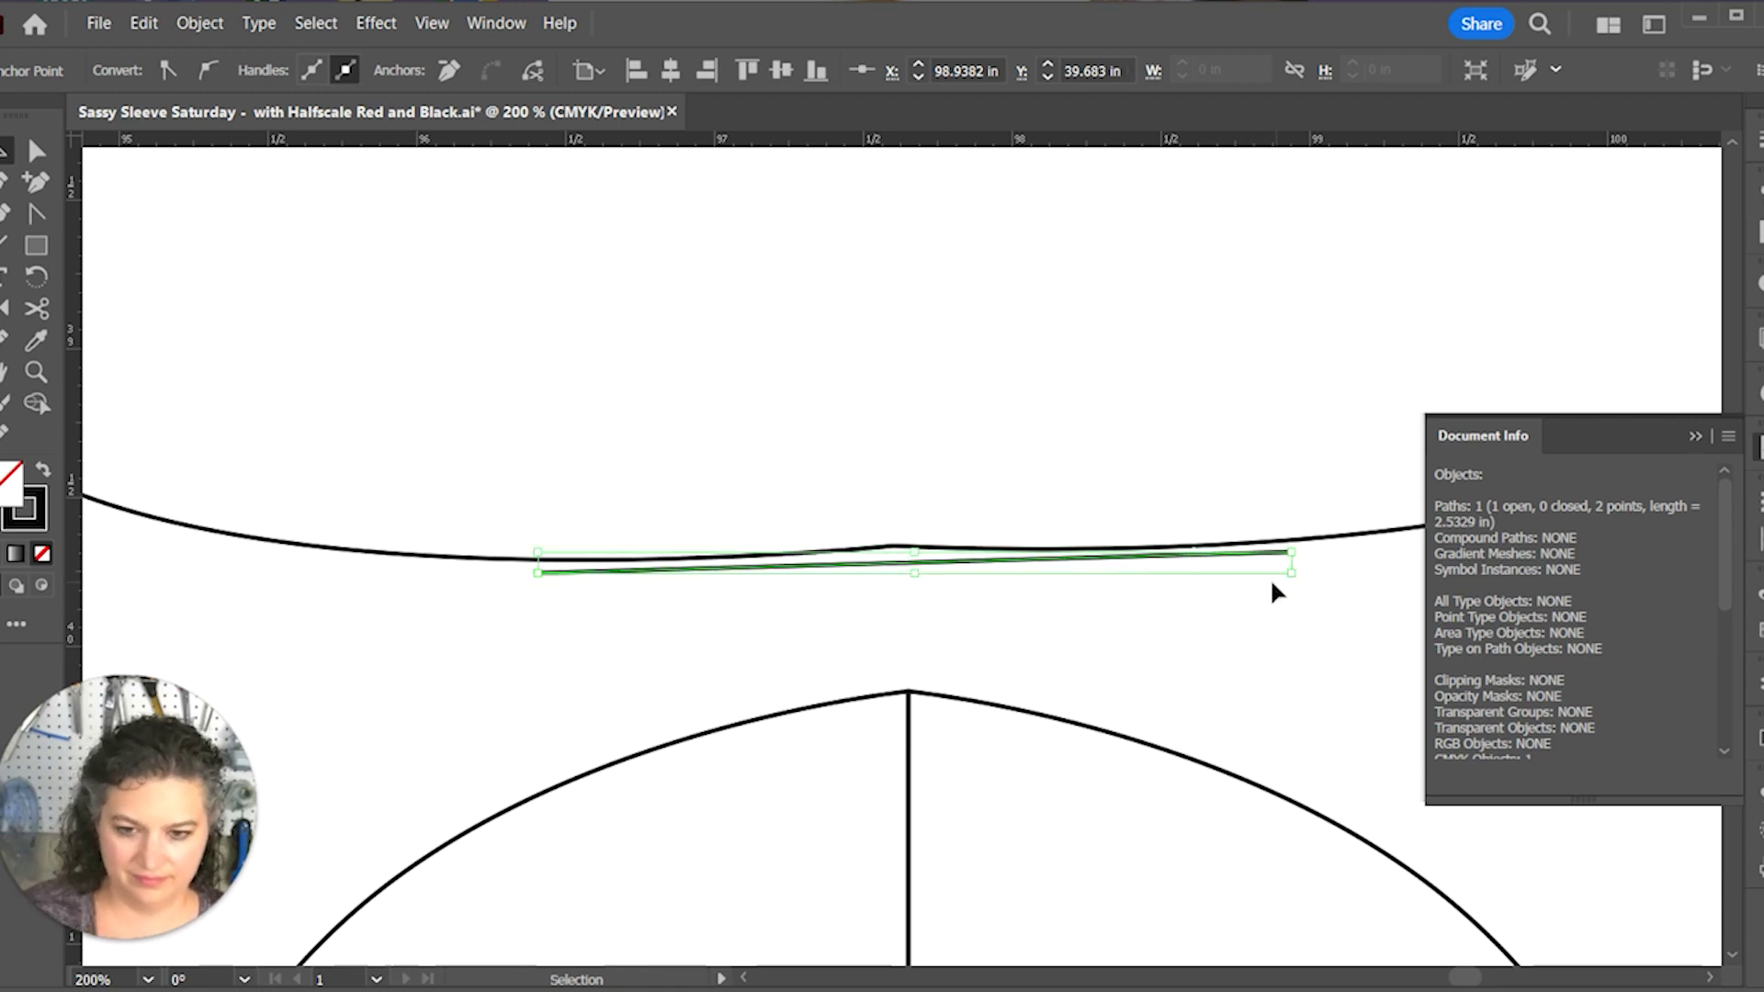
# Step: Shift the whole guide line up until it meets the lower curve on both sides of the center dip
pyautogui.click(1097, 615)
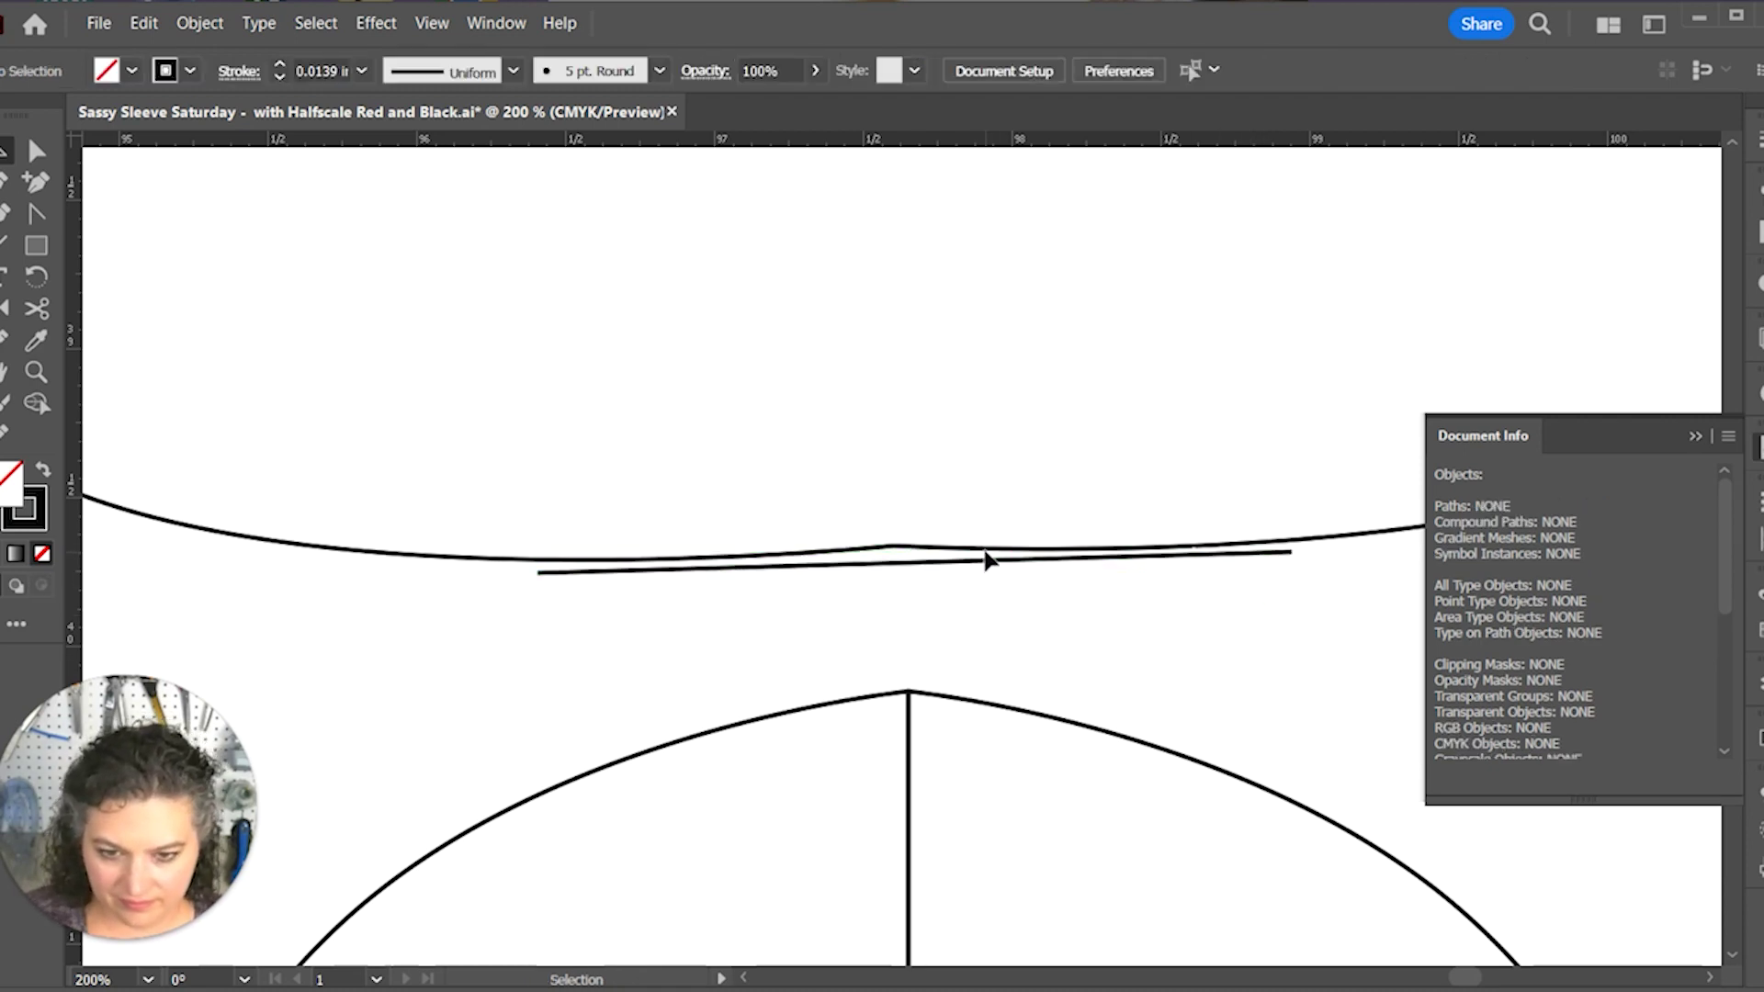
pyautogui.click(954, 563)
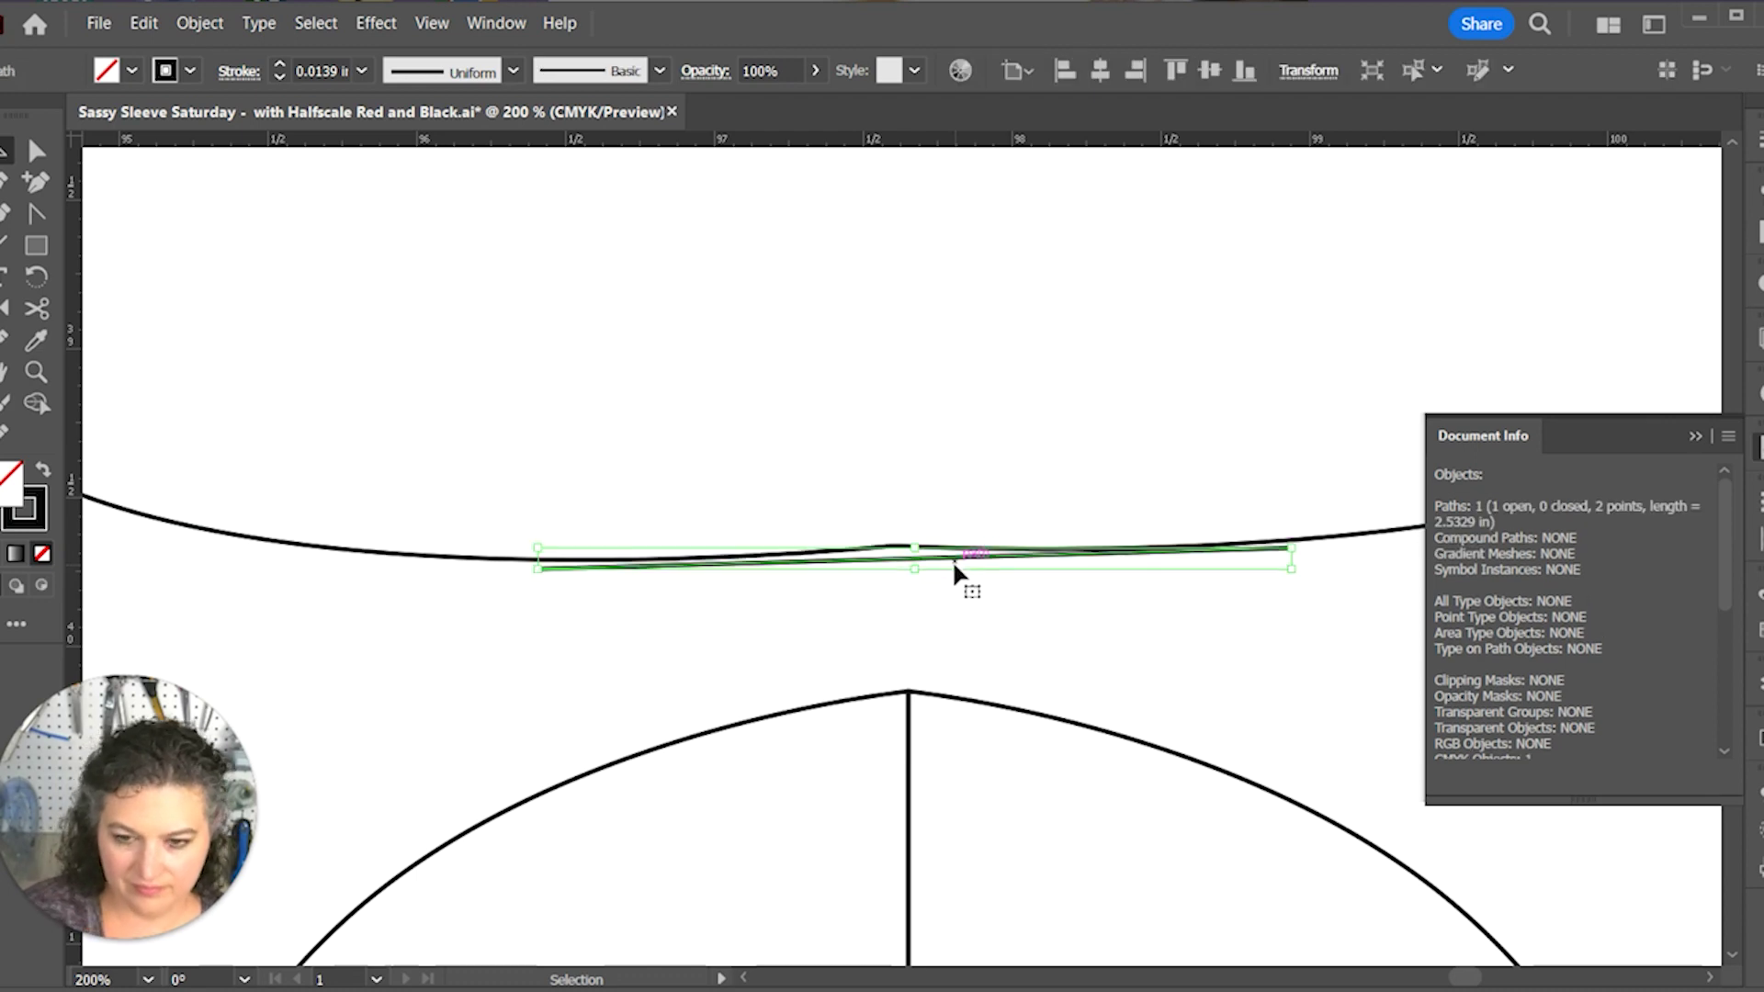
pyautogui.moveTo(954, 566); pyautogui.dragTo(953, 579)
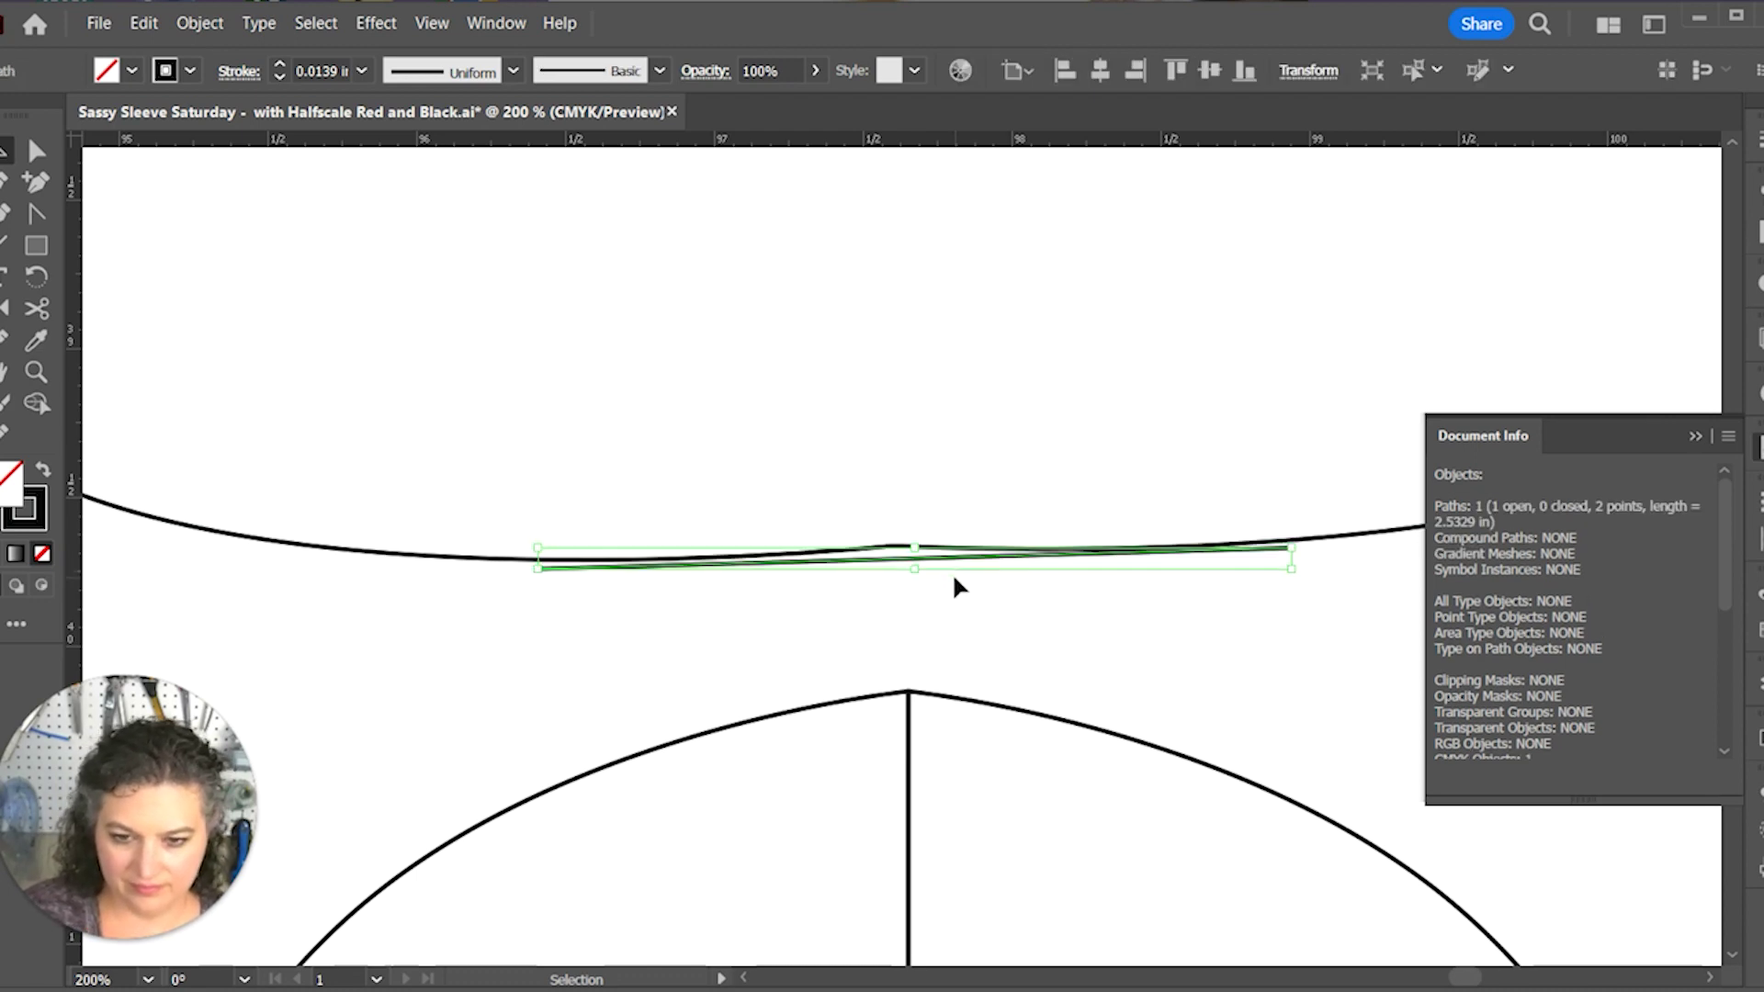
pyautogui.click(977, 619)
pyautogui.press('a')
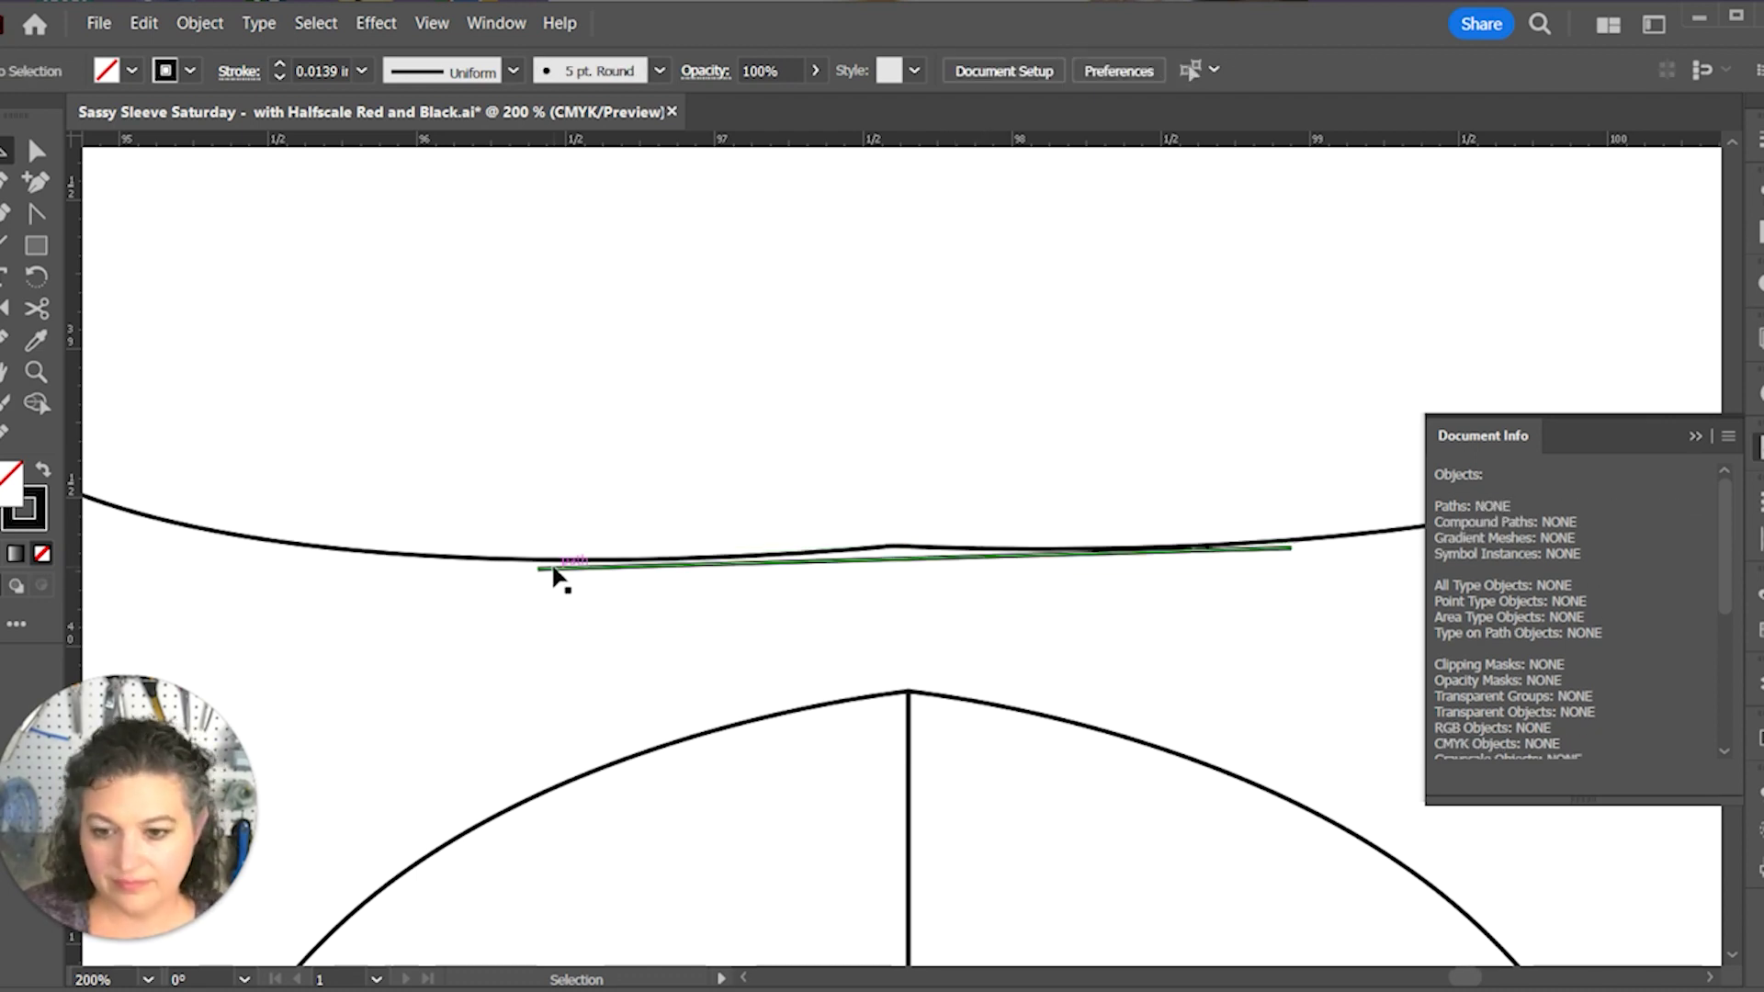
pyautogui.click(554, 568)
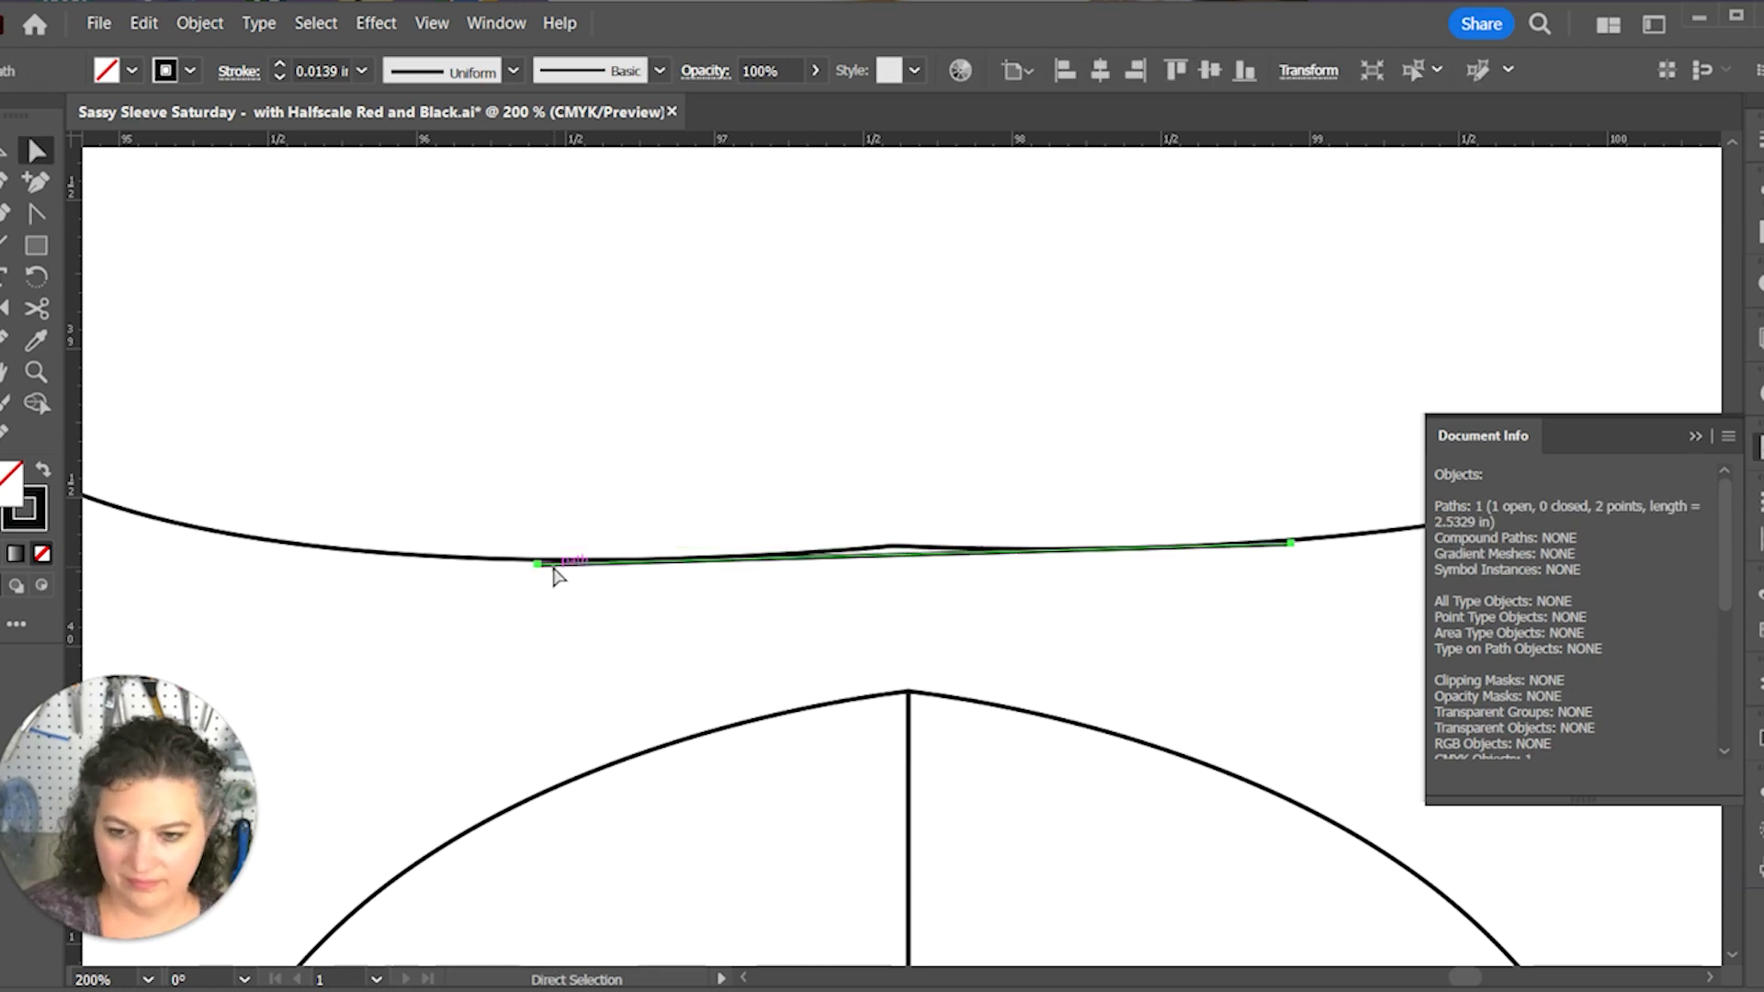
pyautogui.click(712, 576)
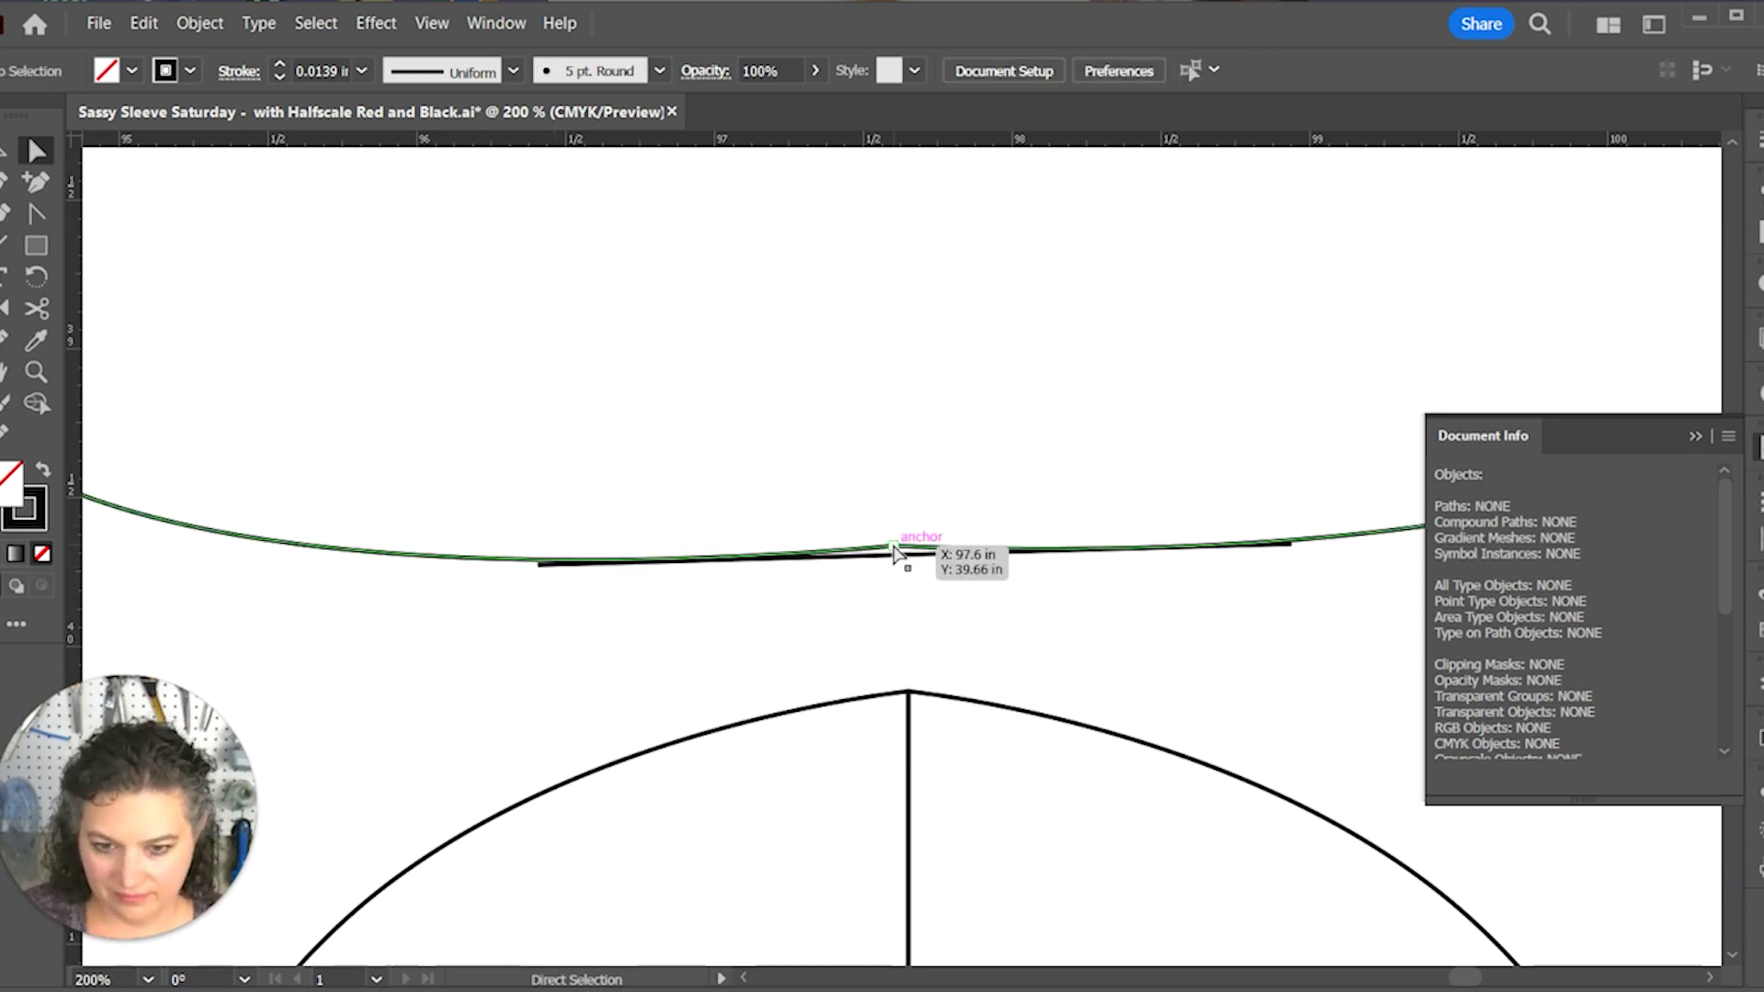
# Step: Lower the curve's center anchor onto the guide line and adjust the direction handles on both sides to smooth the curve
pyautogui.moveTo(893, 546); pyautogui.dragTo(910, 560)
pyautogui.scroll(-2, 836, 554)
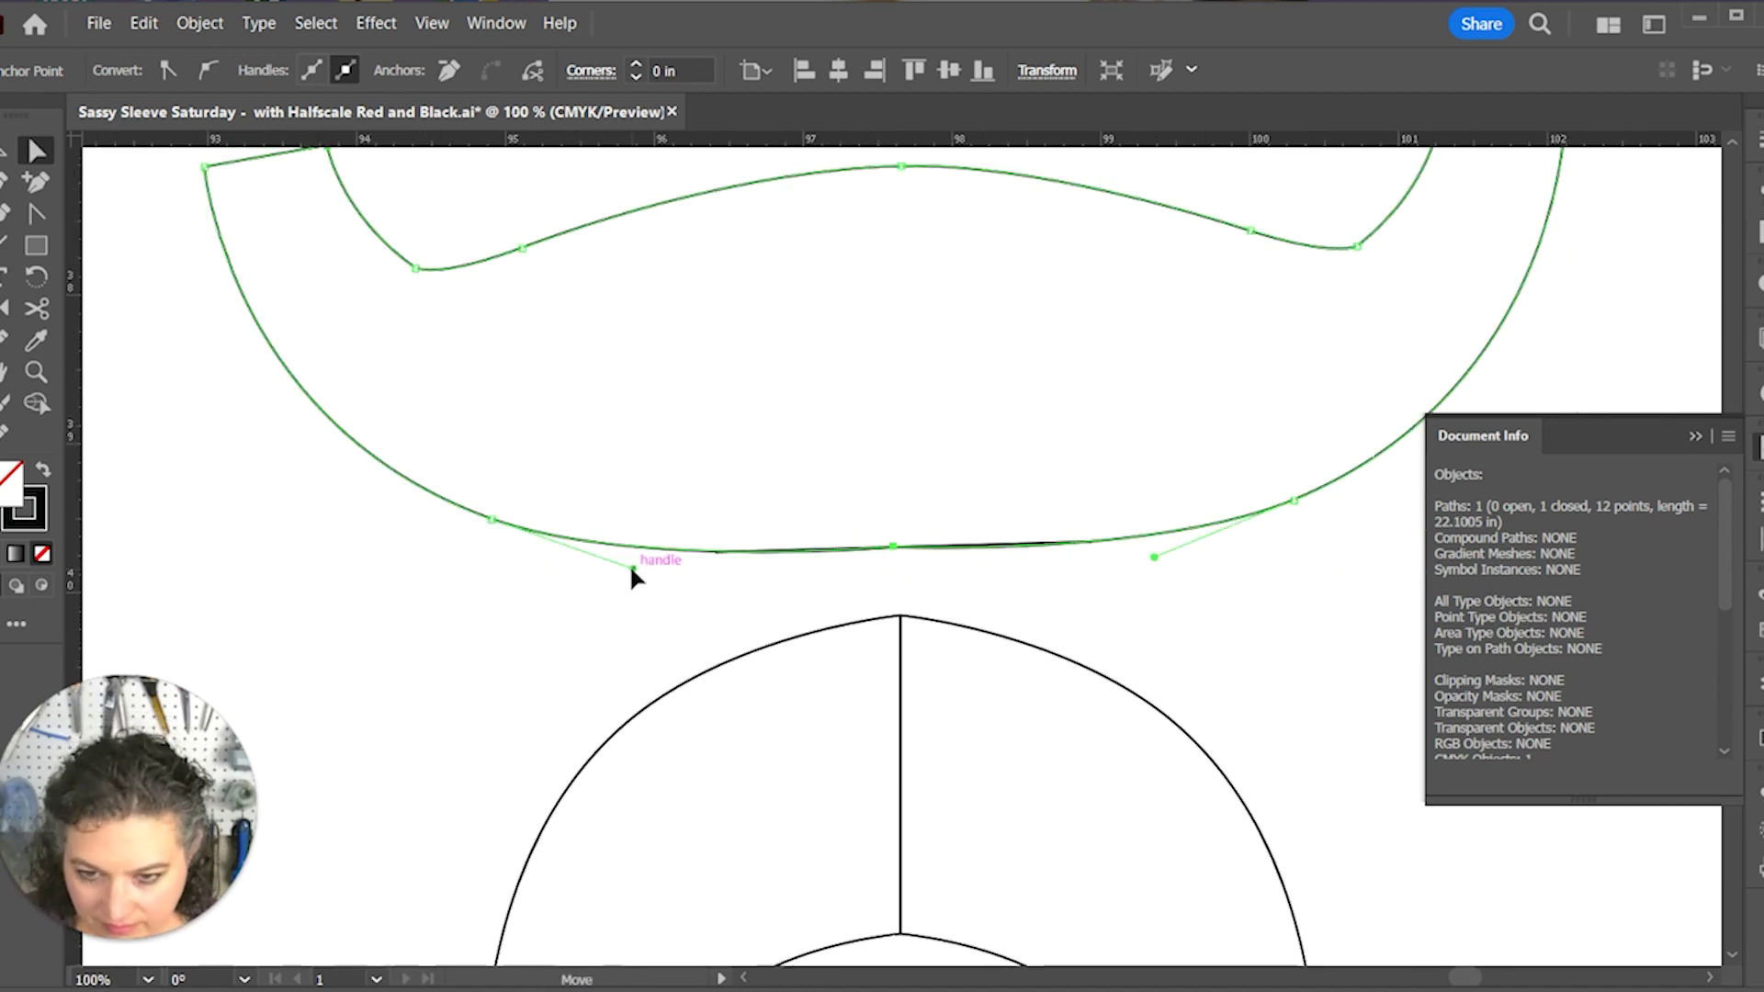
pyautogui.moveTo(632, 568); pyautogui.dragTo(620, 559)
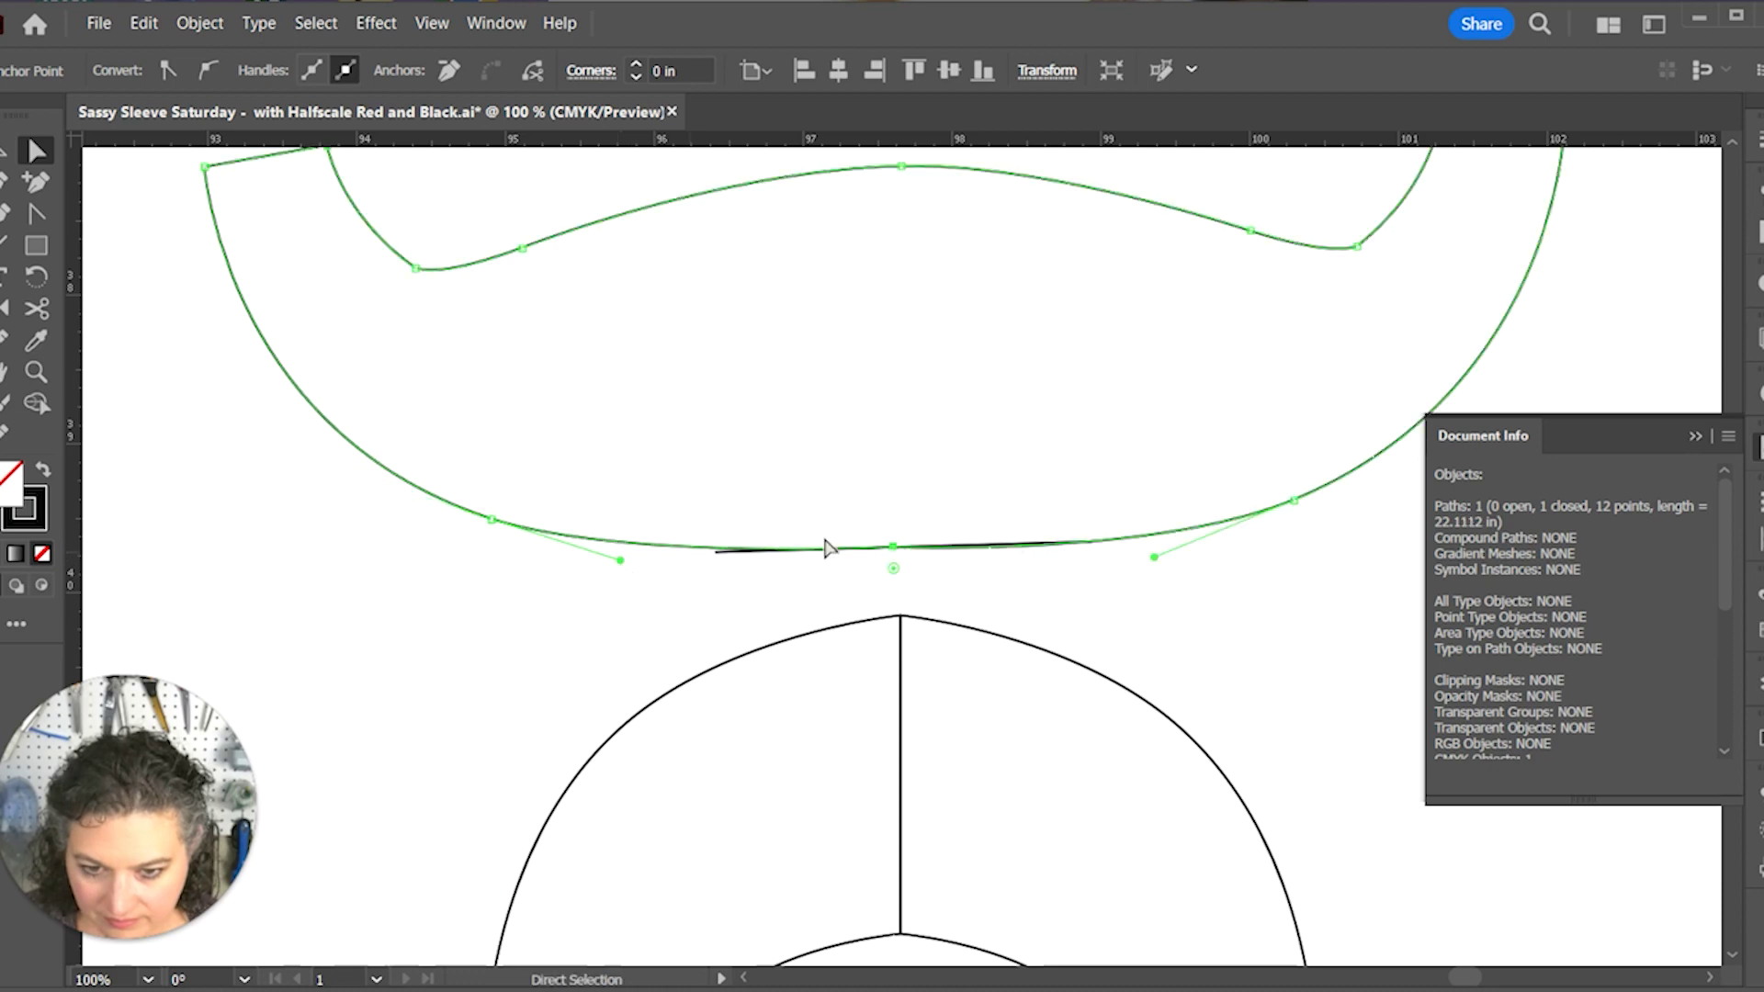
pyautogui.click(1158, 564)
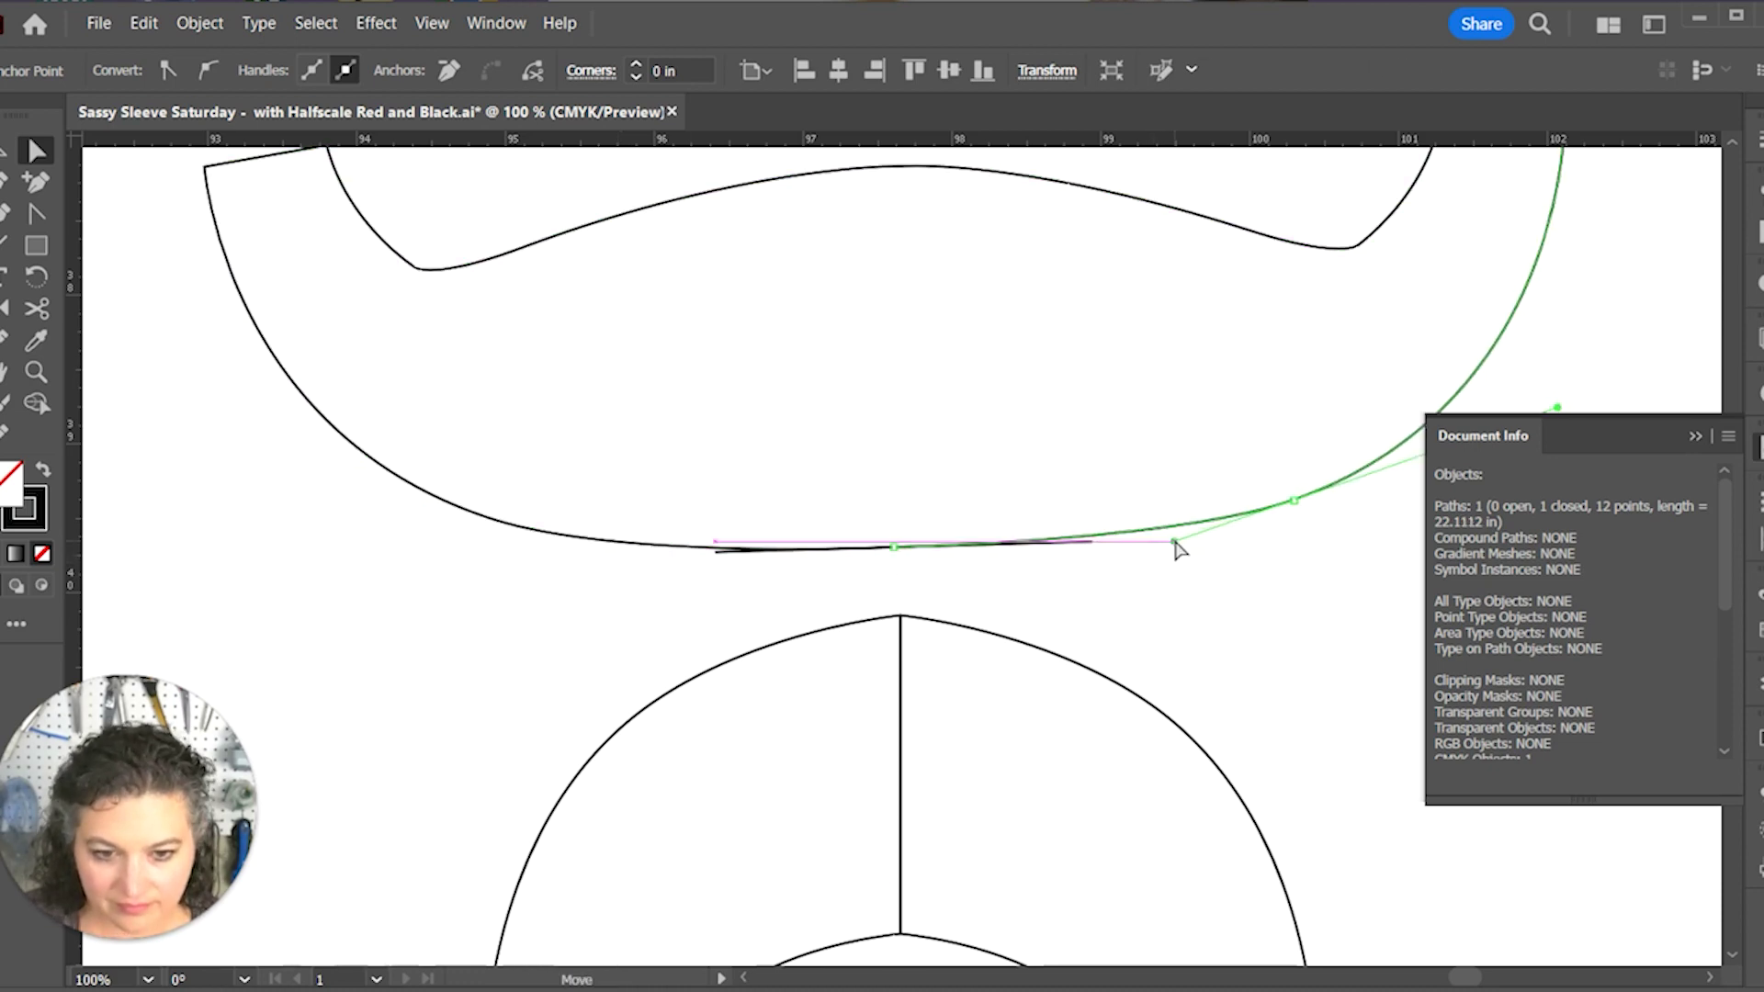
# Step: Delete the guide line and its leftover end anchors beneath the upper section
pyautogui.click(1088, 550)
pyautogui.press('Delete')
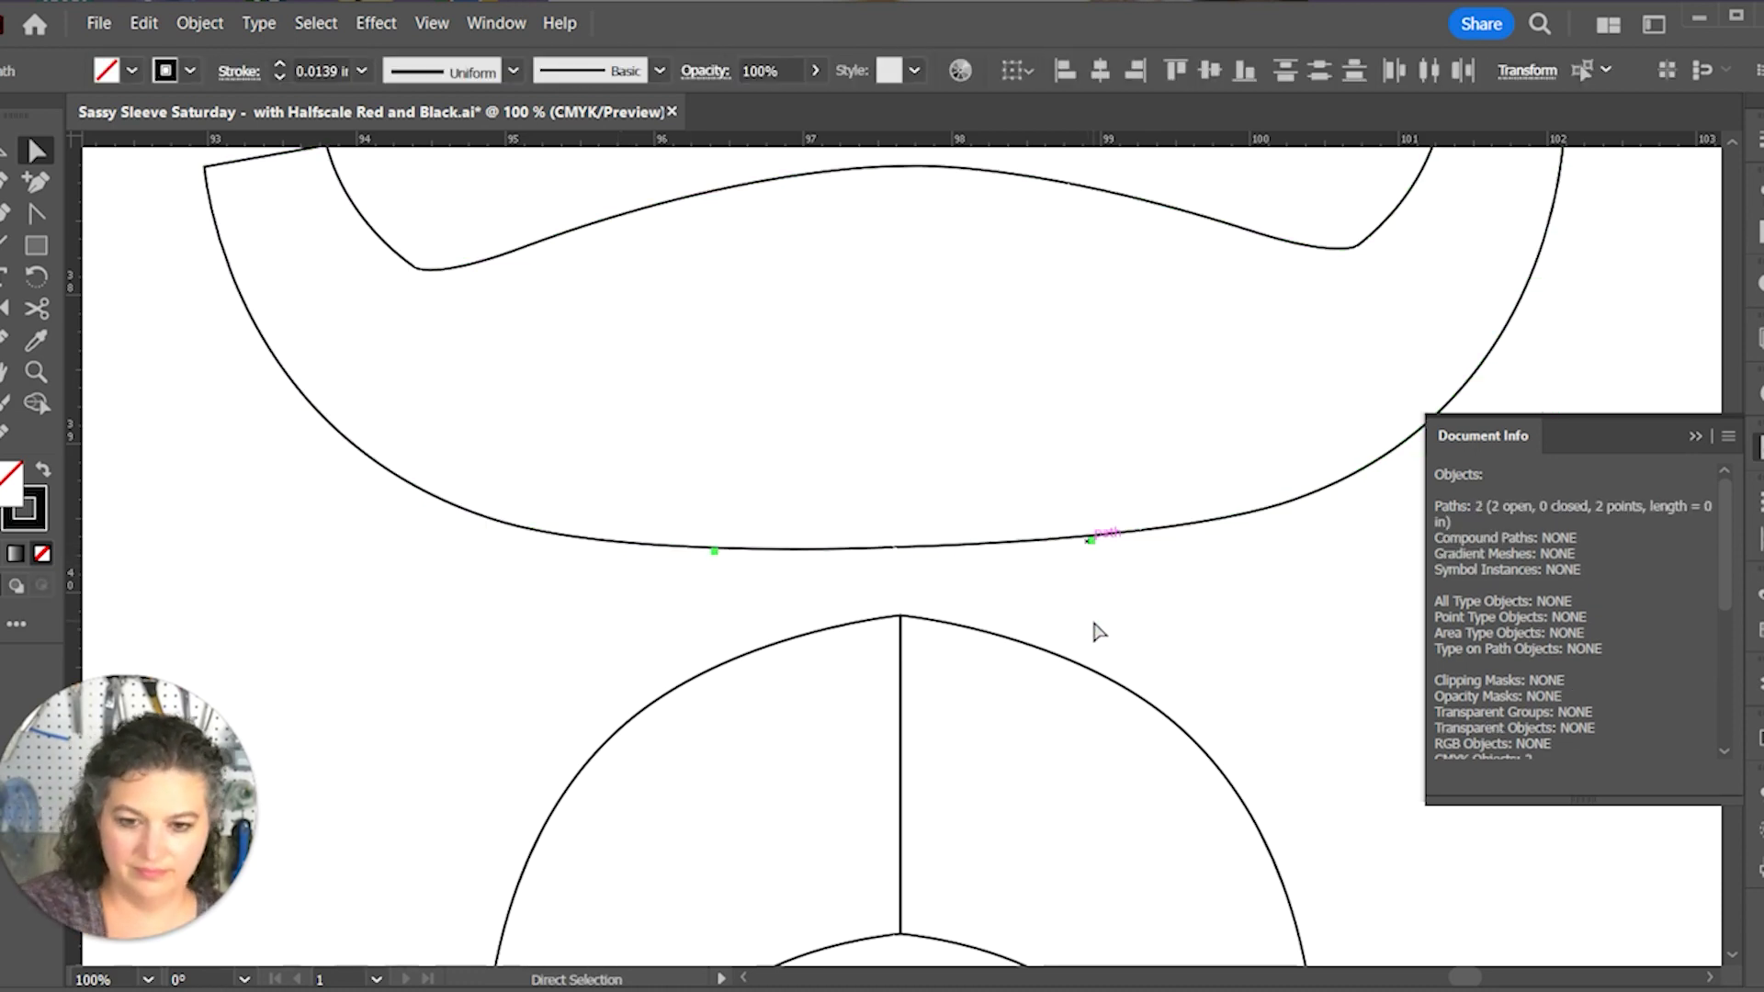
pyautogui.press('Delete')
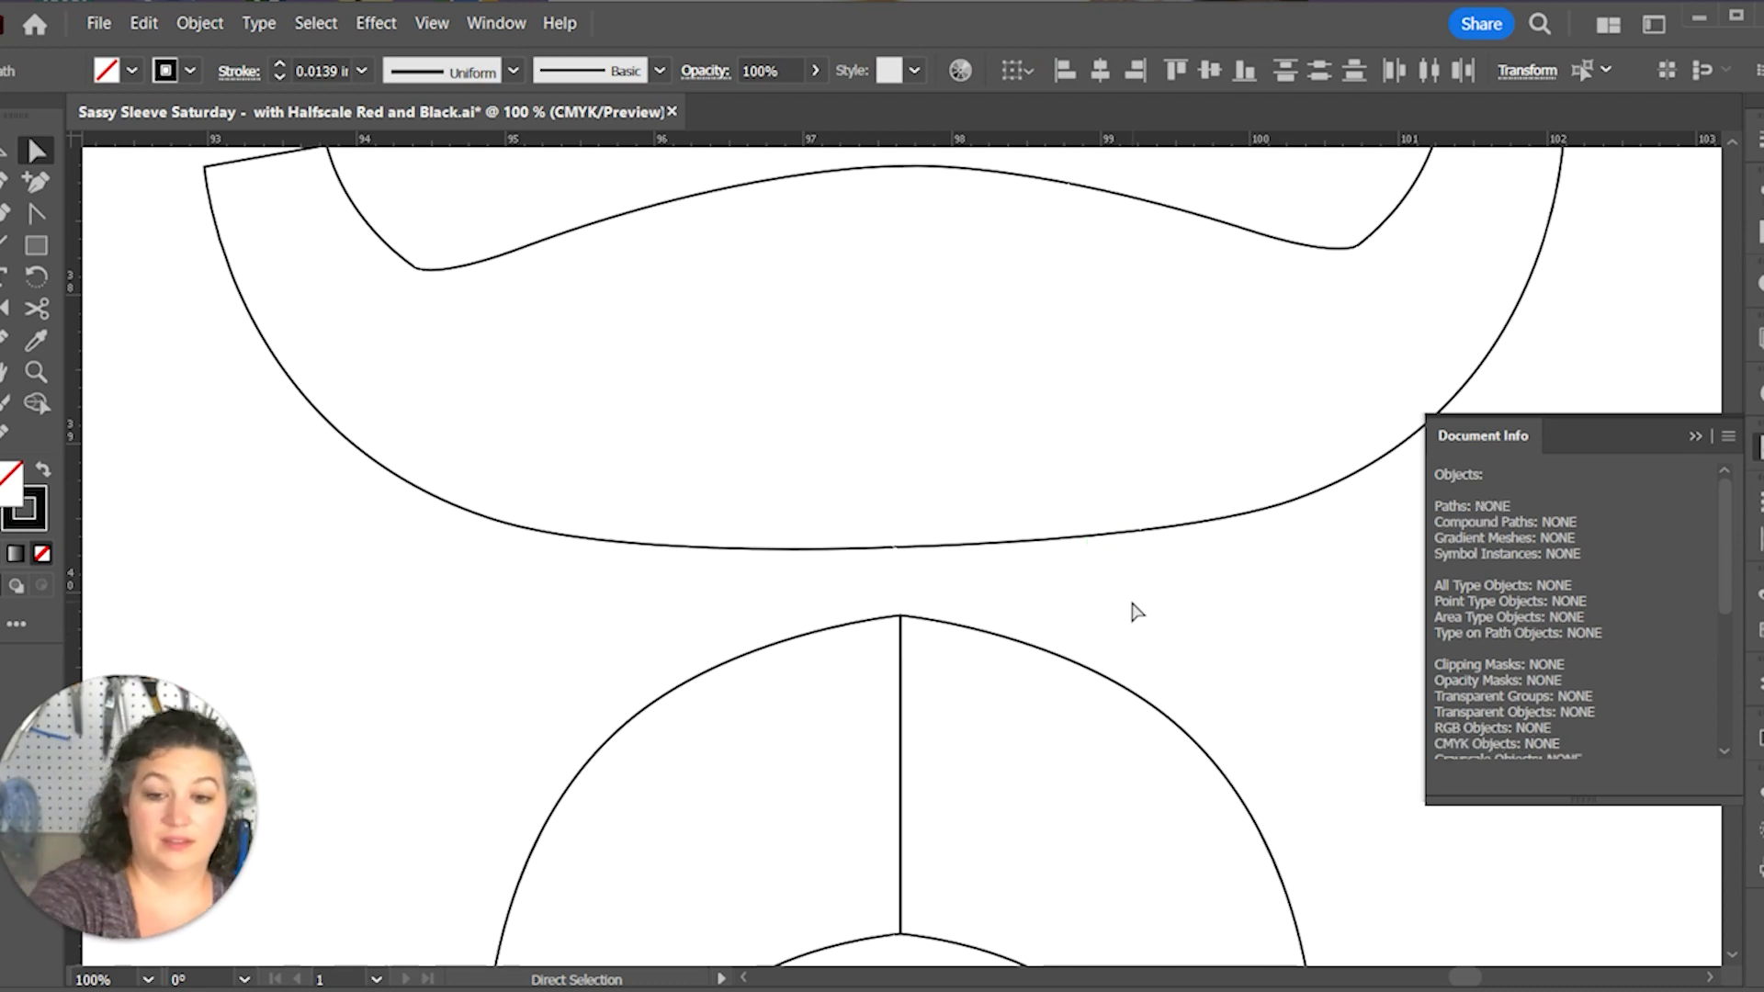
# Step: Examine the joined center anchor and the smoothness of the upper section's lower curve at close range
pyautogui.hotkey('ctrl', '+')
pyautogui.hotkey('ctrl', '+')
pyautogui.hotkey('ctrl', '+')
pyautogui.hotkey('ctrl', '+')
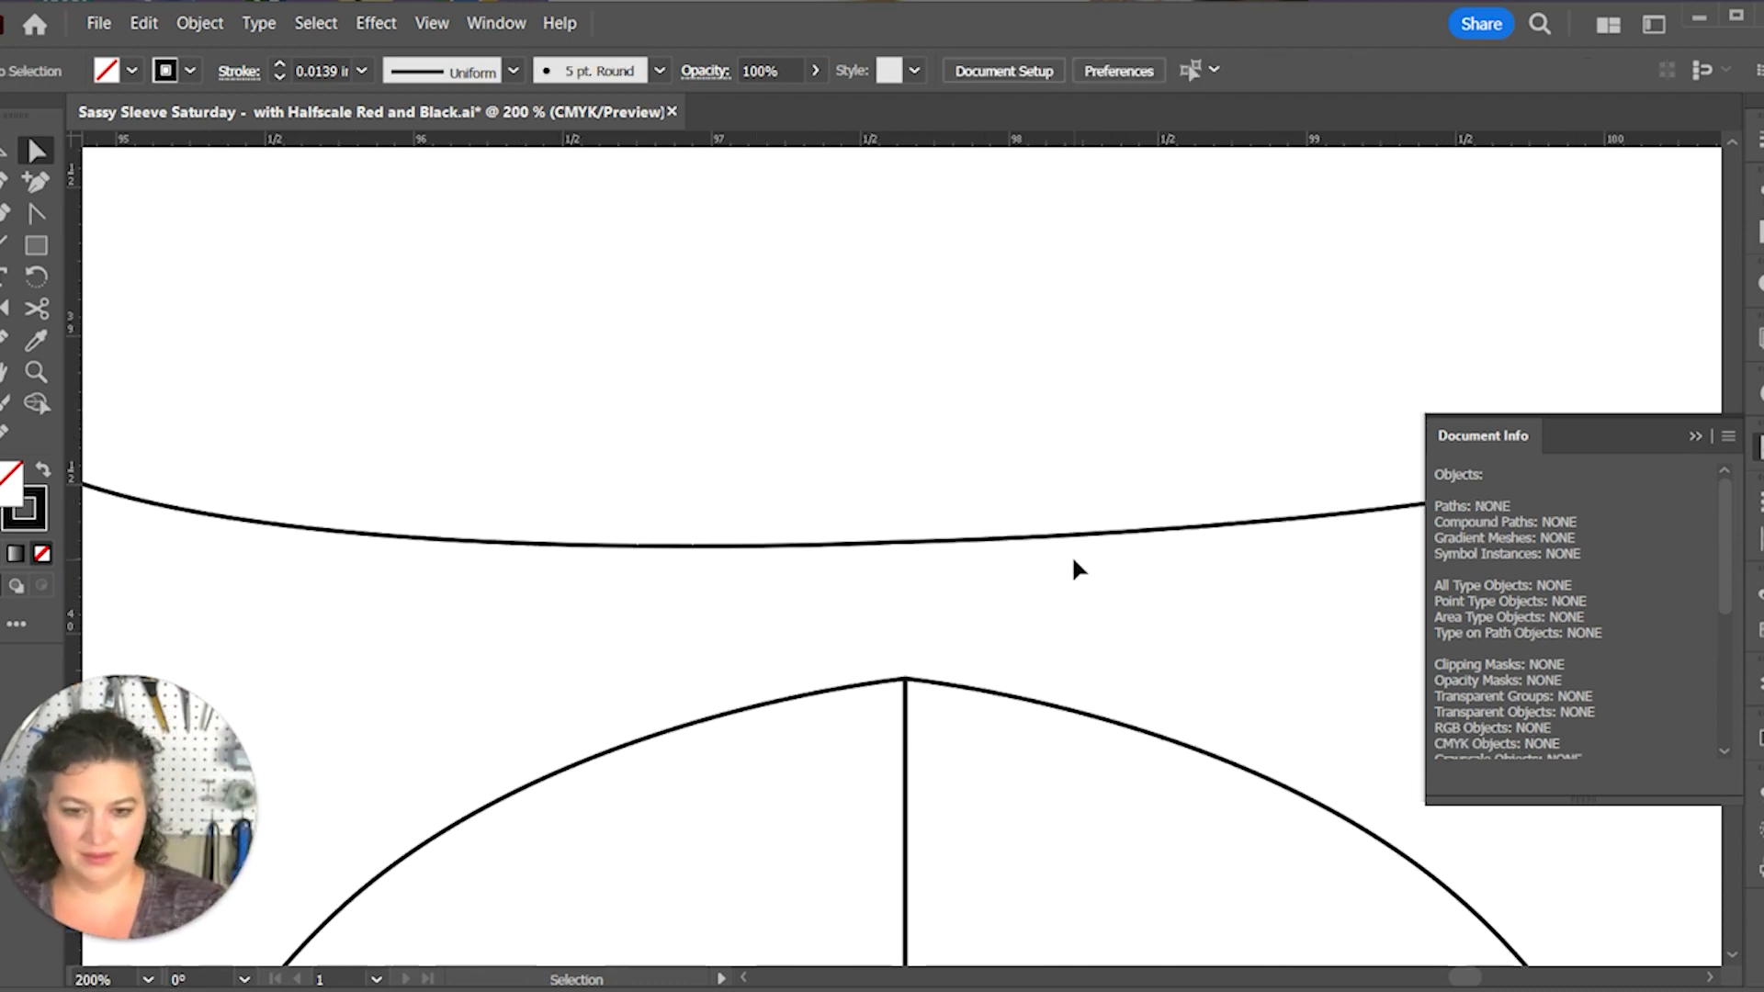
pyautogui.click(921, 539)
pyautogui.click(888, 537)
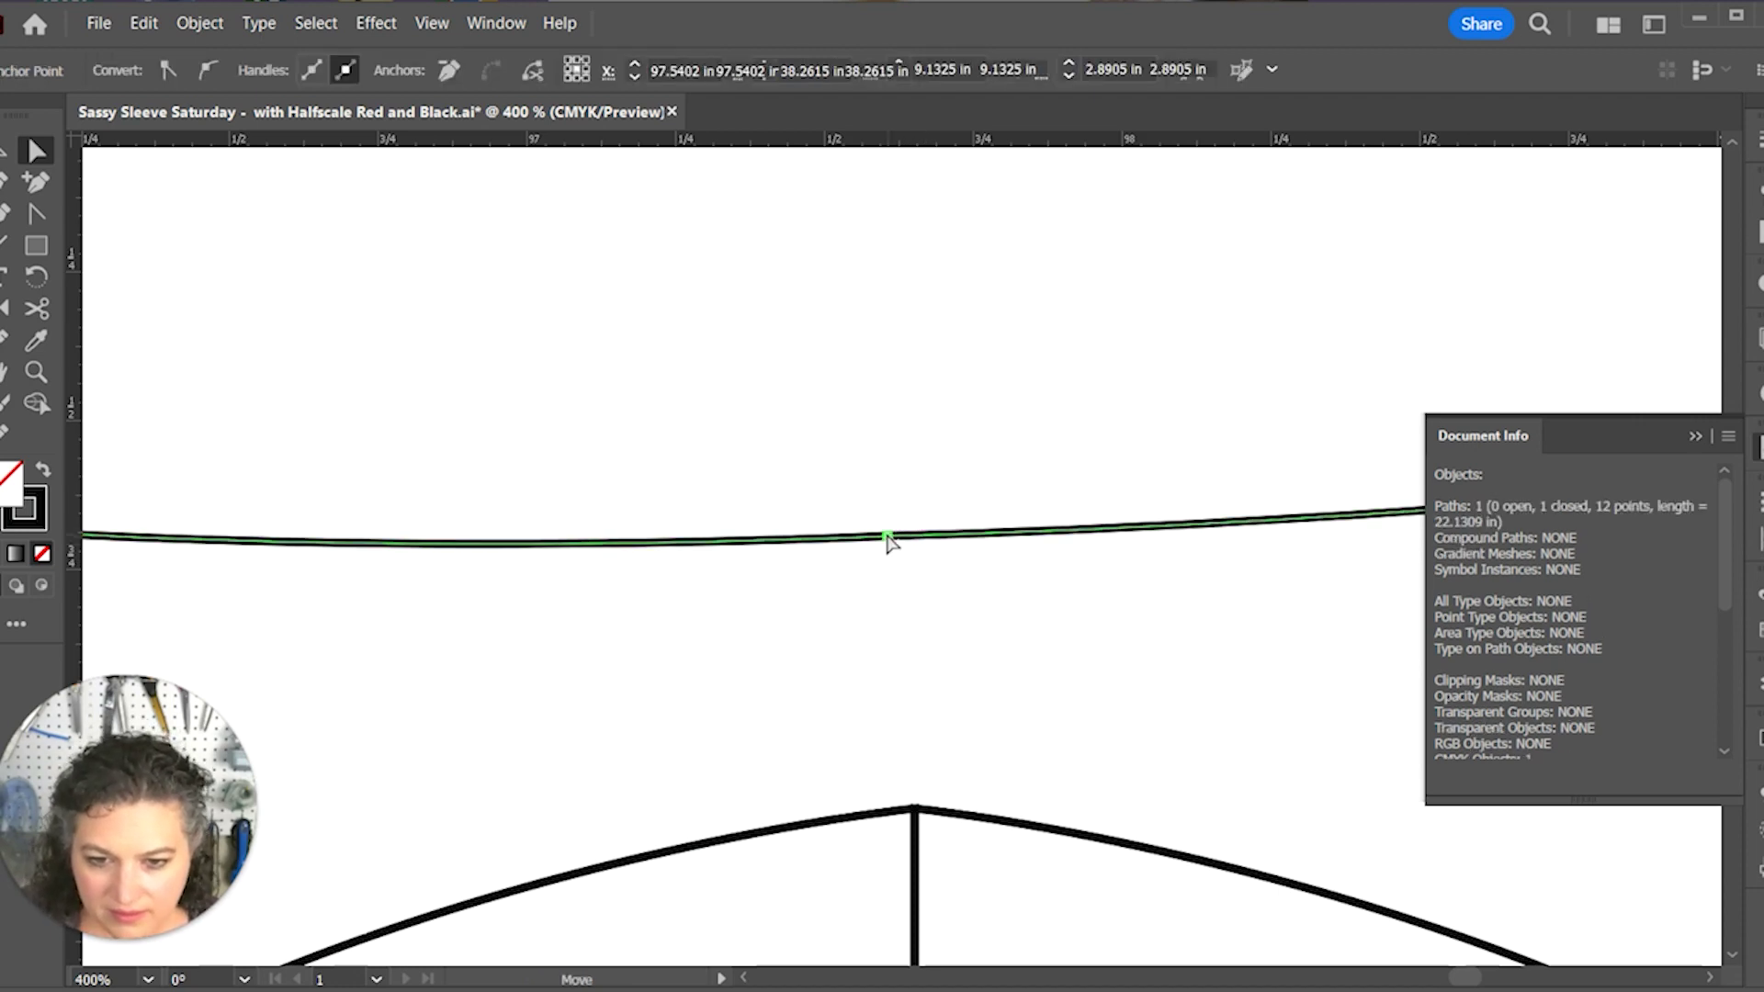
pyautogui.scroll(-3, 1153, 776)
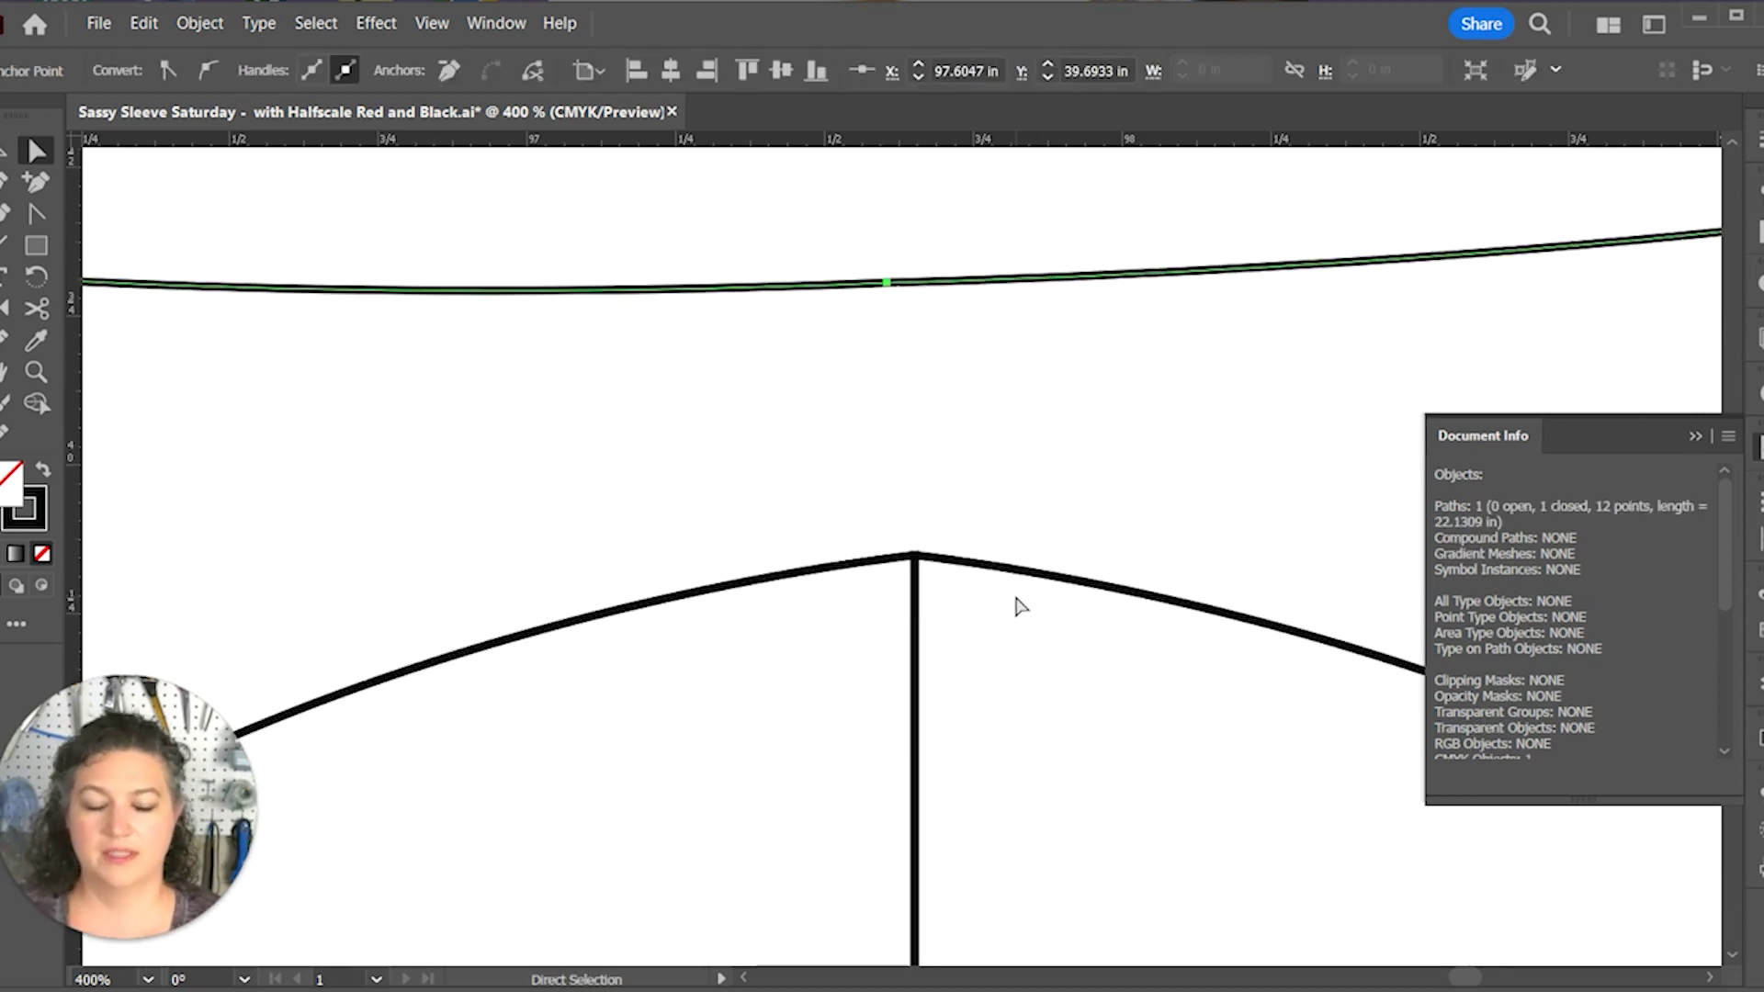
pyautogui.hotkey('ctrl', '-')
pyautogui.hotkey('ctrl', '-')
pyautogui.hotkey('ctrl', '-')
pyautogui.hotkey('ctrl', '-')
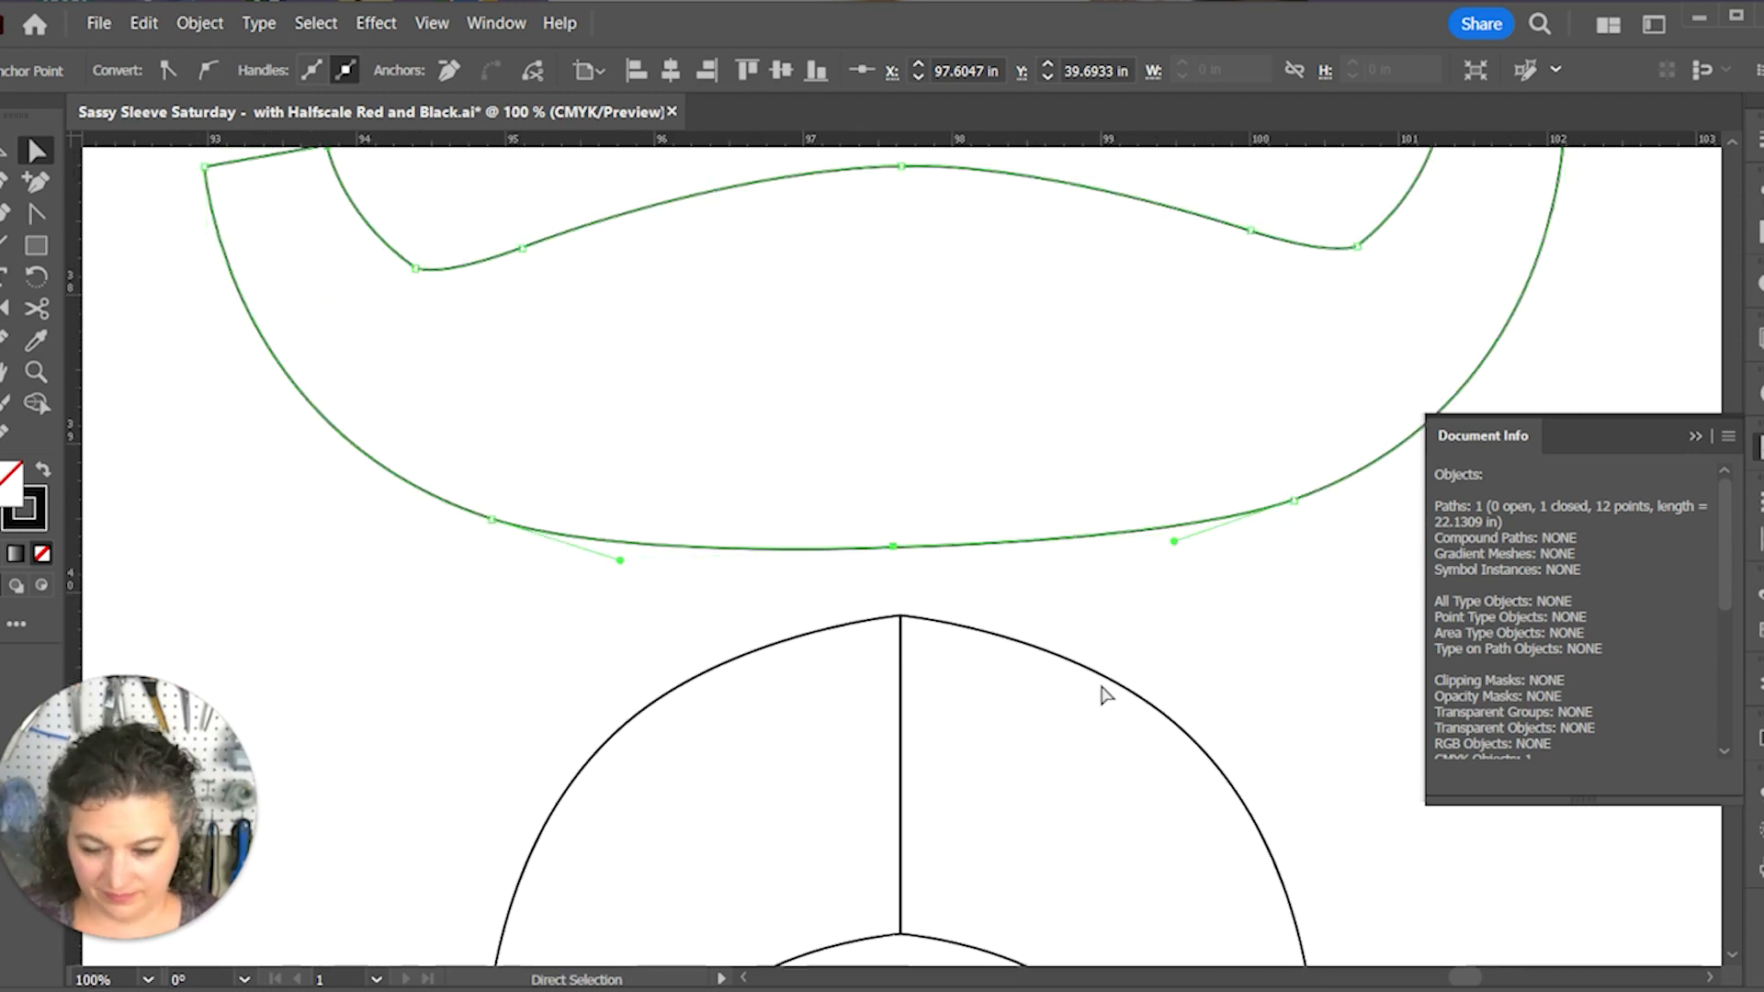
# Step: Cut the lower section's right half at the upper and lower ends of the shared center line with the Scissors tool
pyautogui.scroll(-3, 1107, 699)
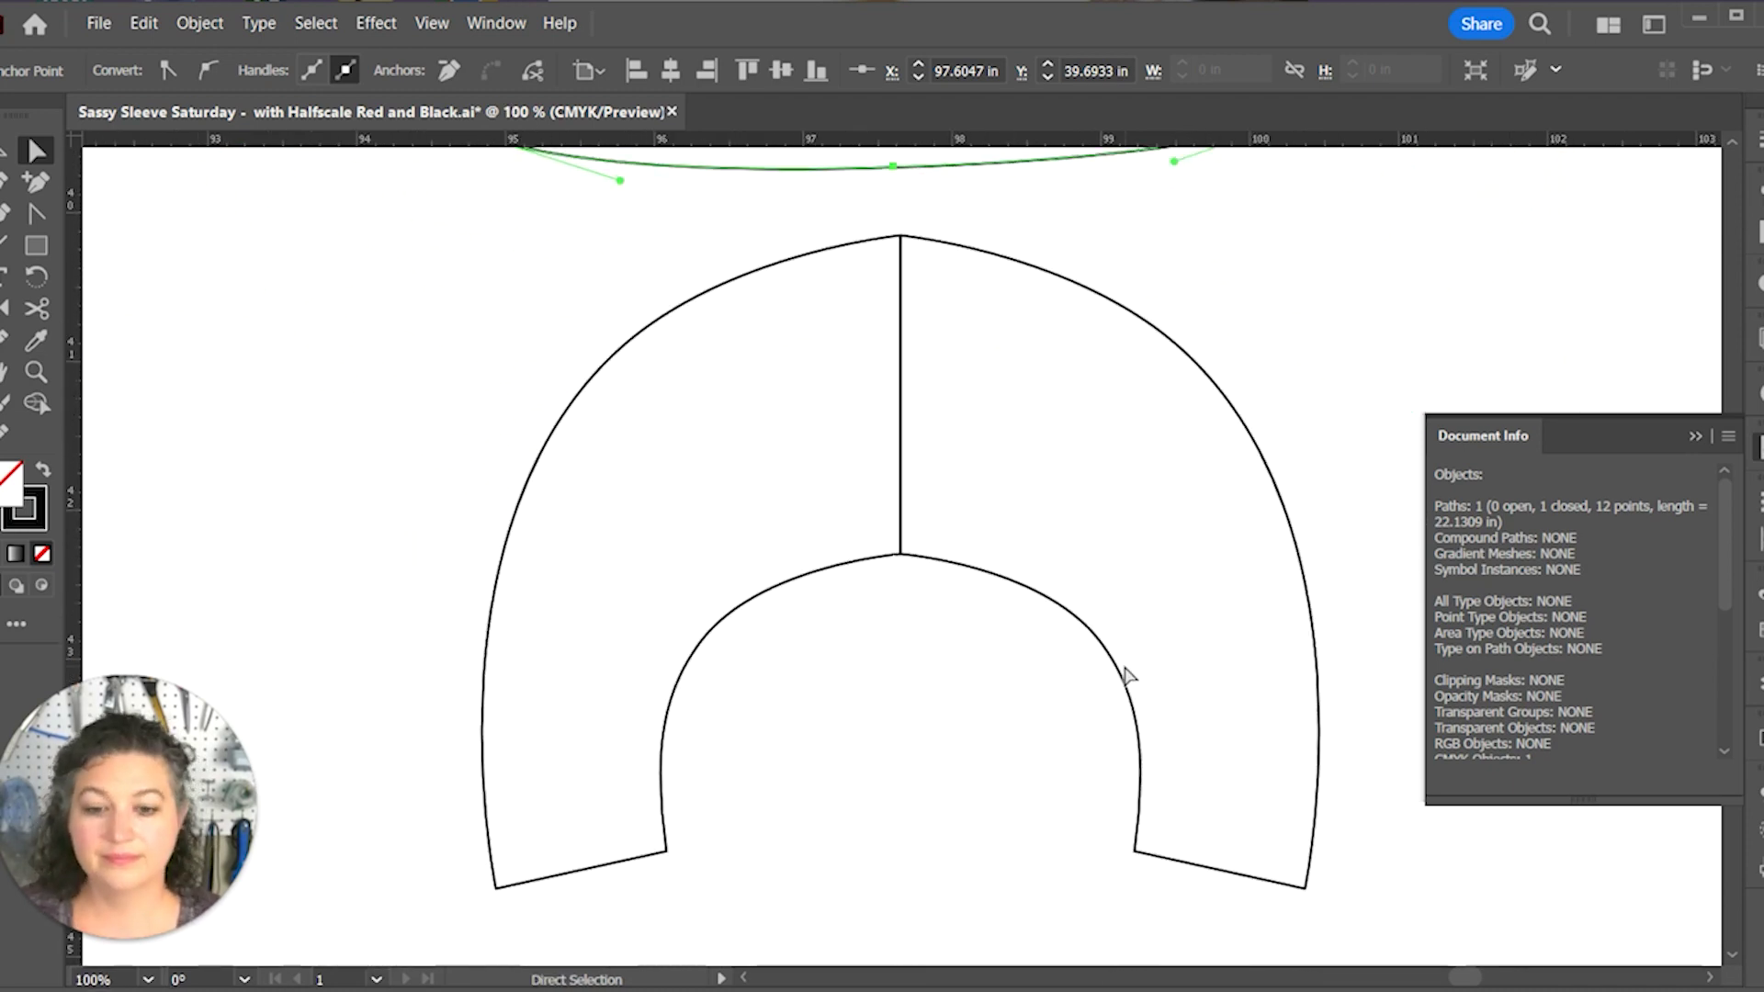
pyautogui.scroll(2, 1128, 676)
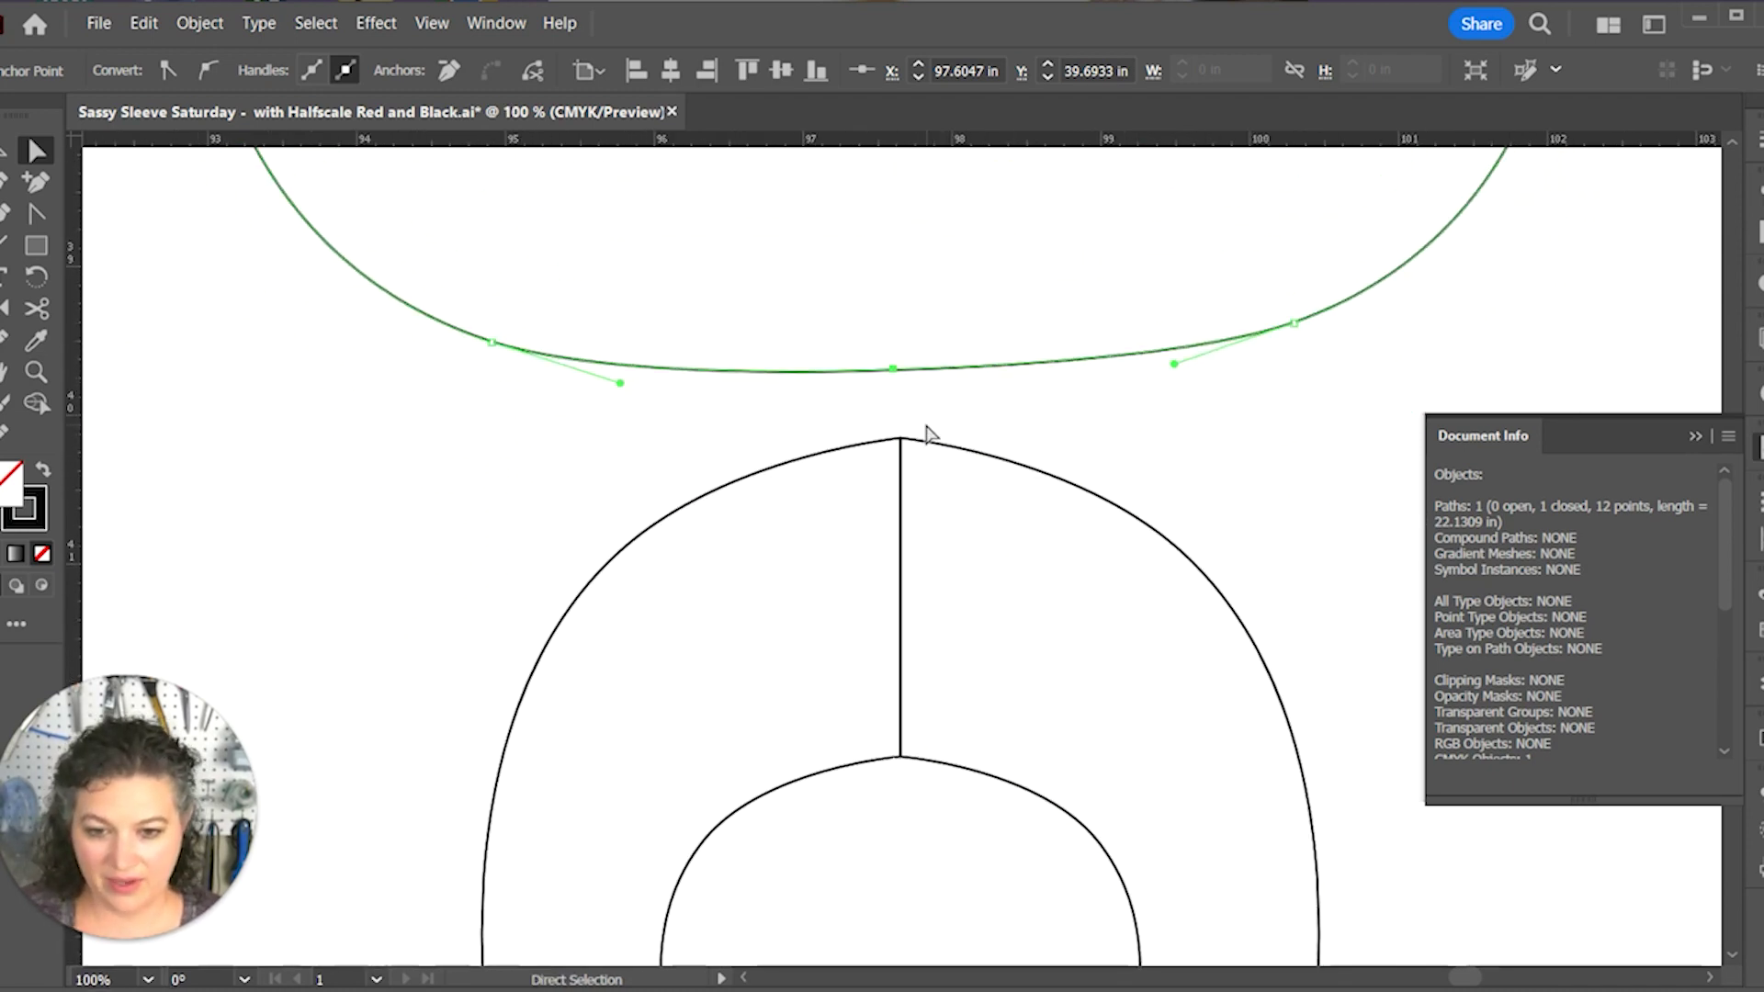
pyautogui.click(1032, 464)
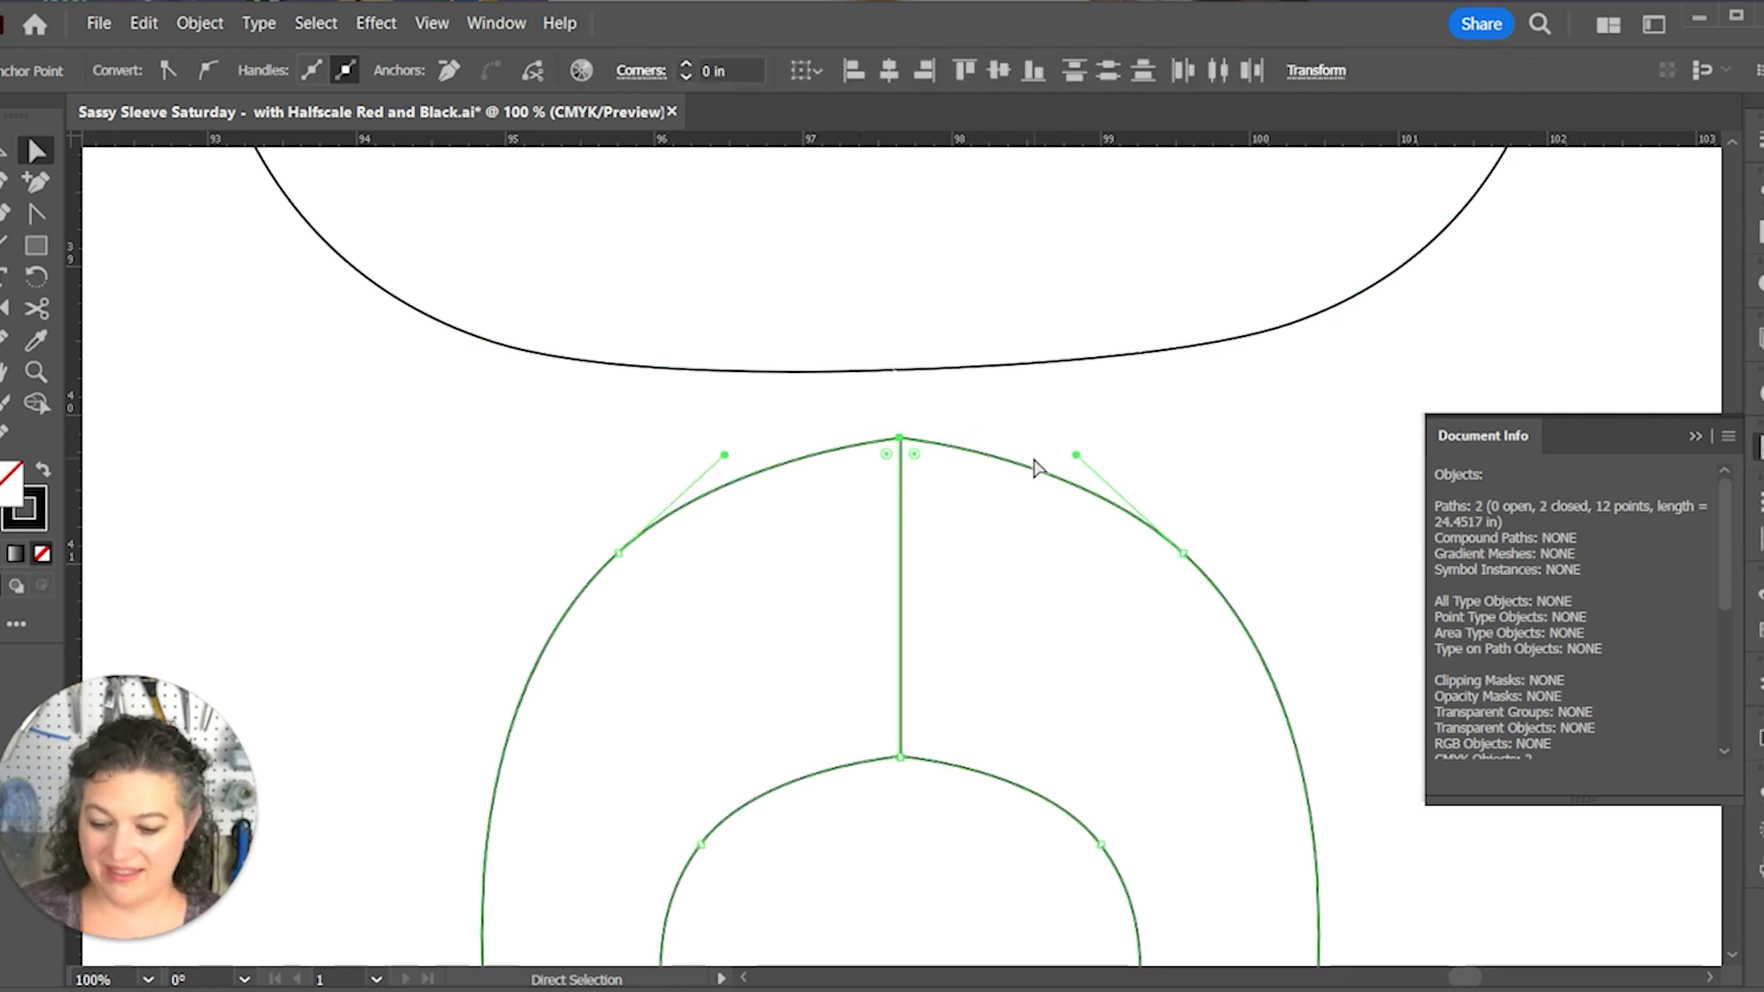
pyautogui.press('v')
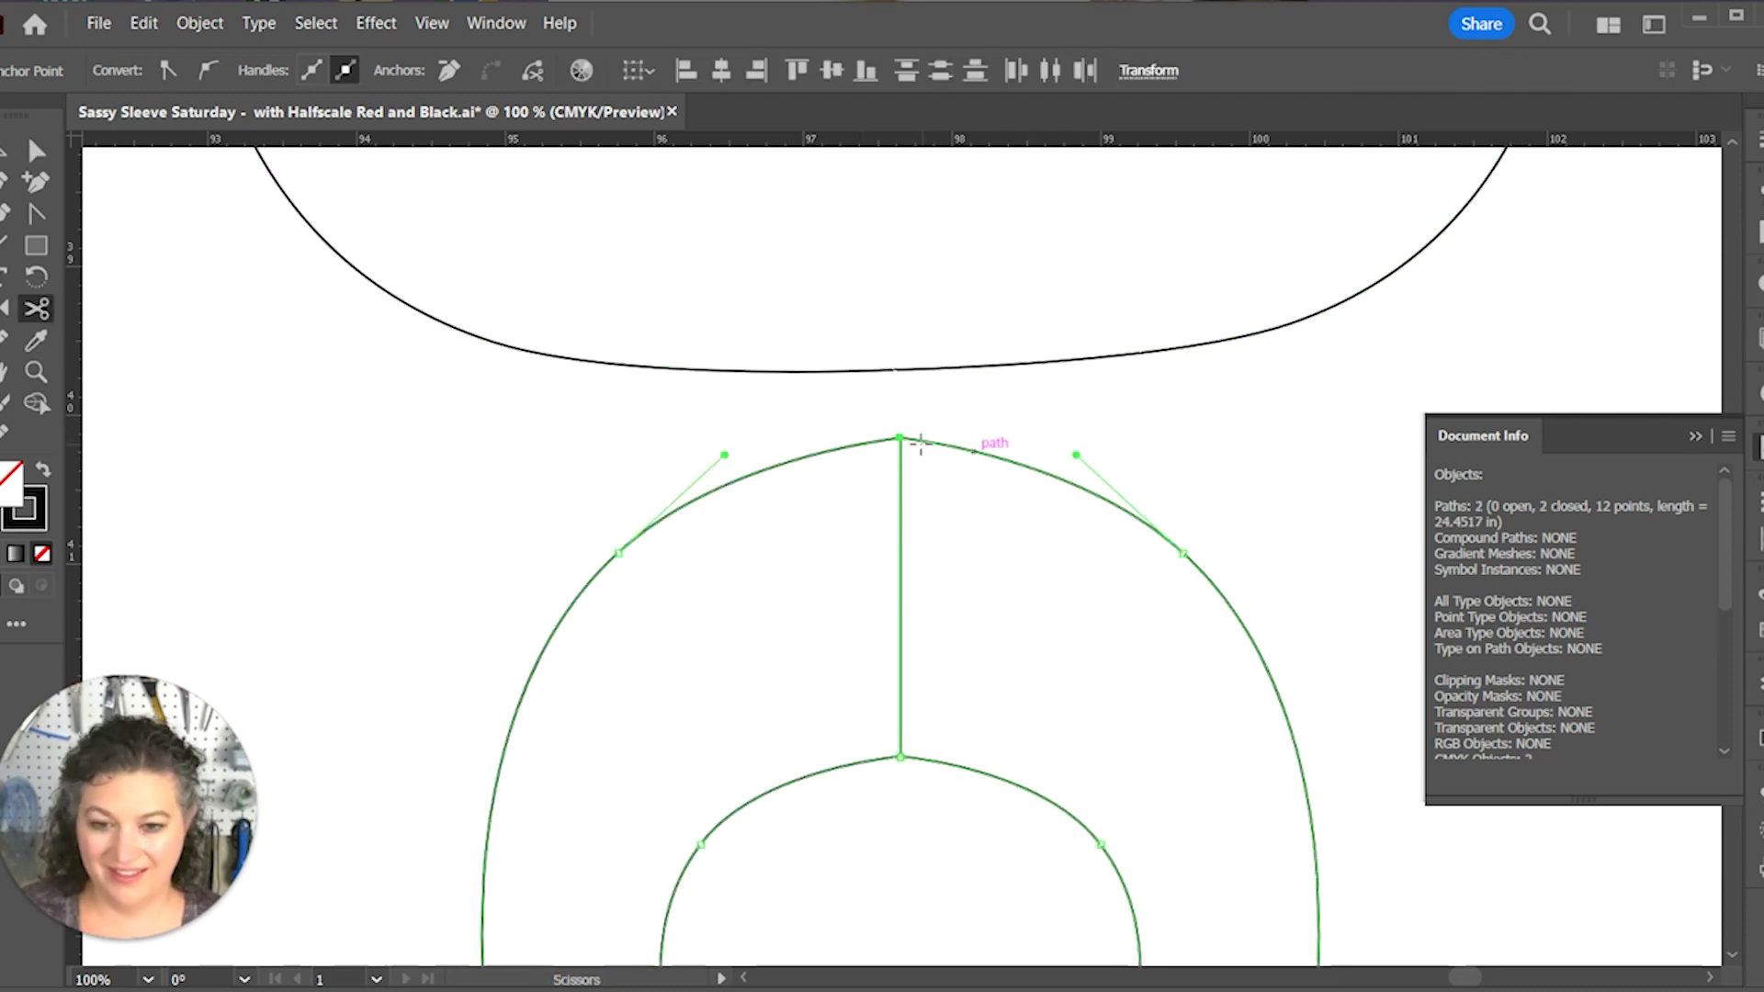
pyautogui.click(1006, 412)
pyautogui.click(984, 512)
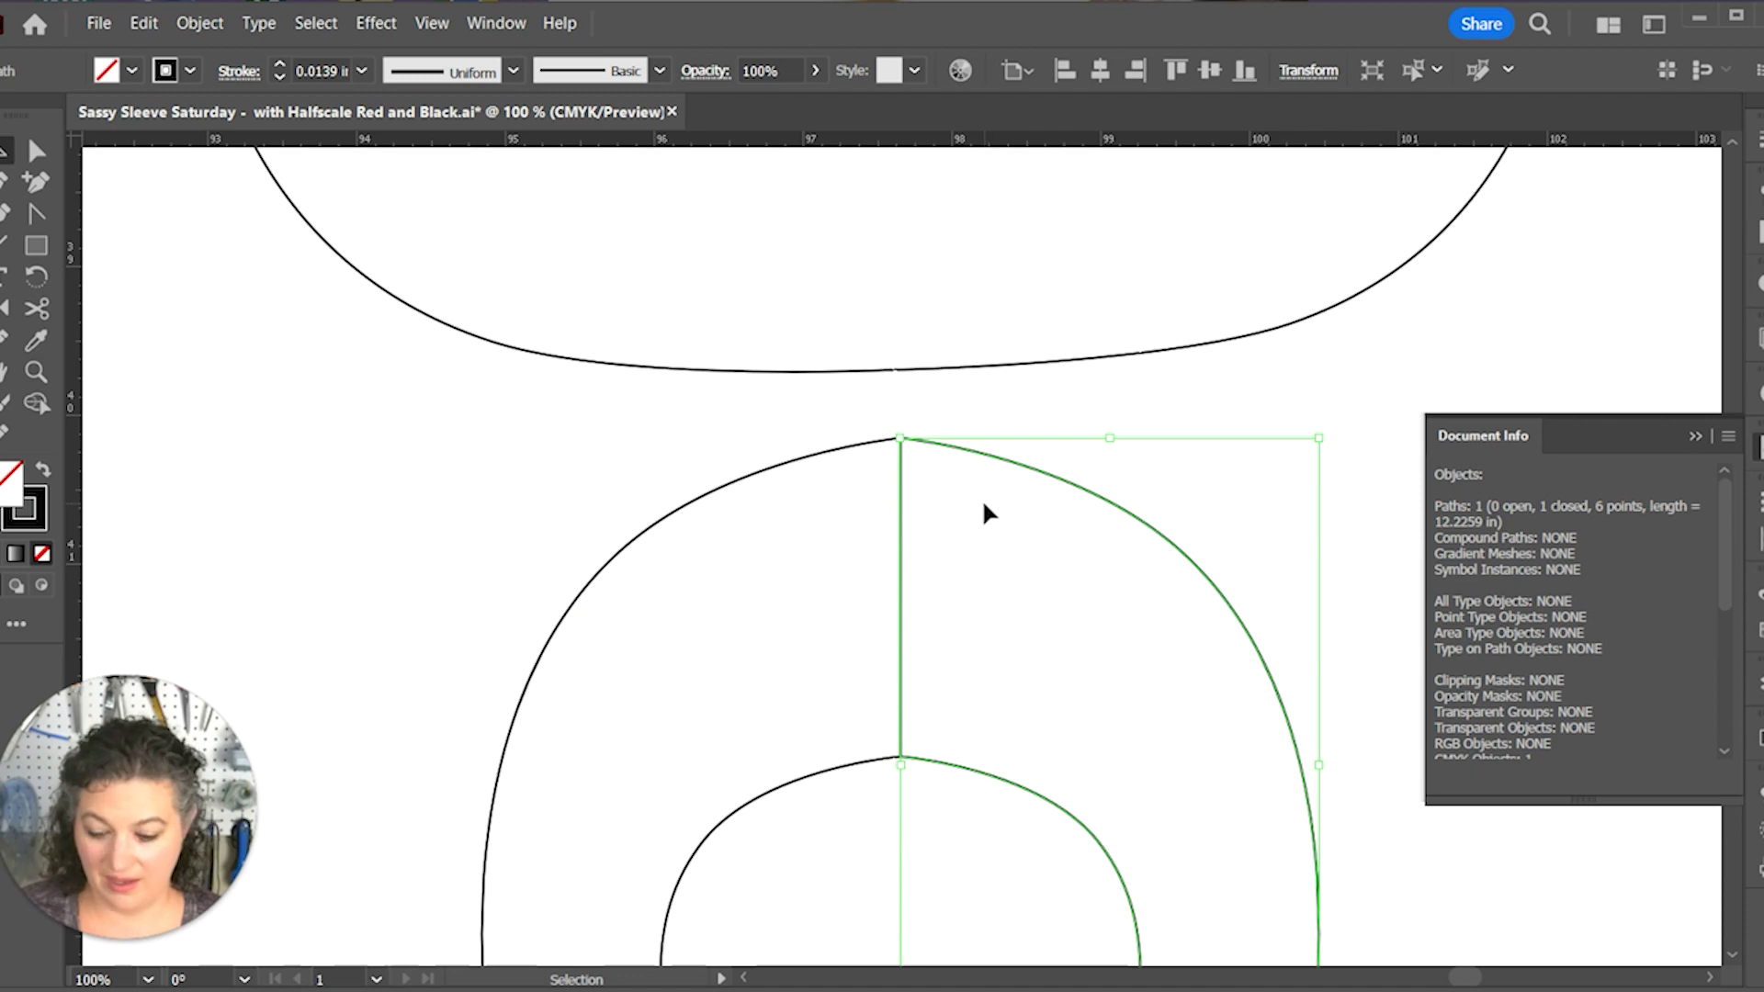
pyautogui.press('c')
pyautogui.click(900, 438)
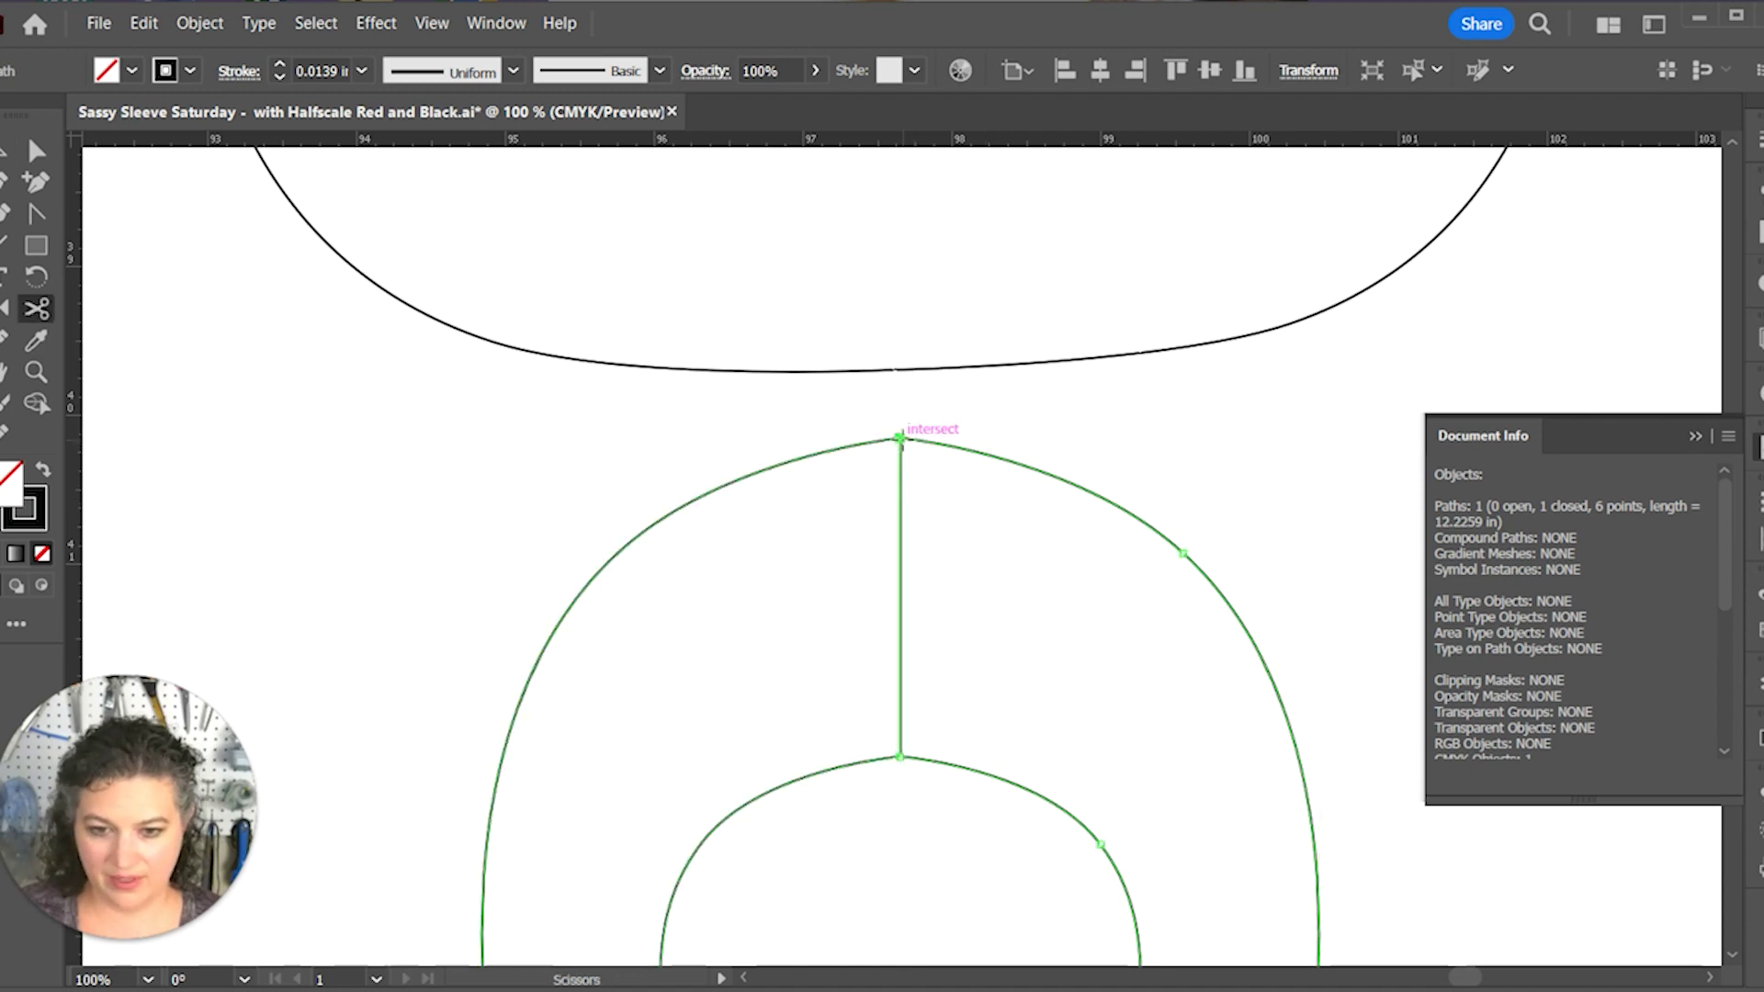
pyautogui.click(897, 757)
pyautogui.press('v')
pyautogui.click(830, 822)
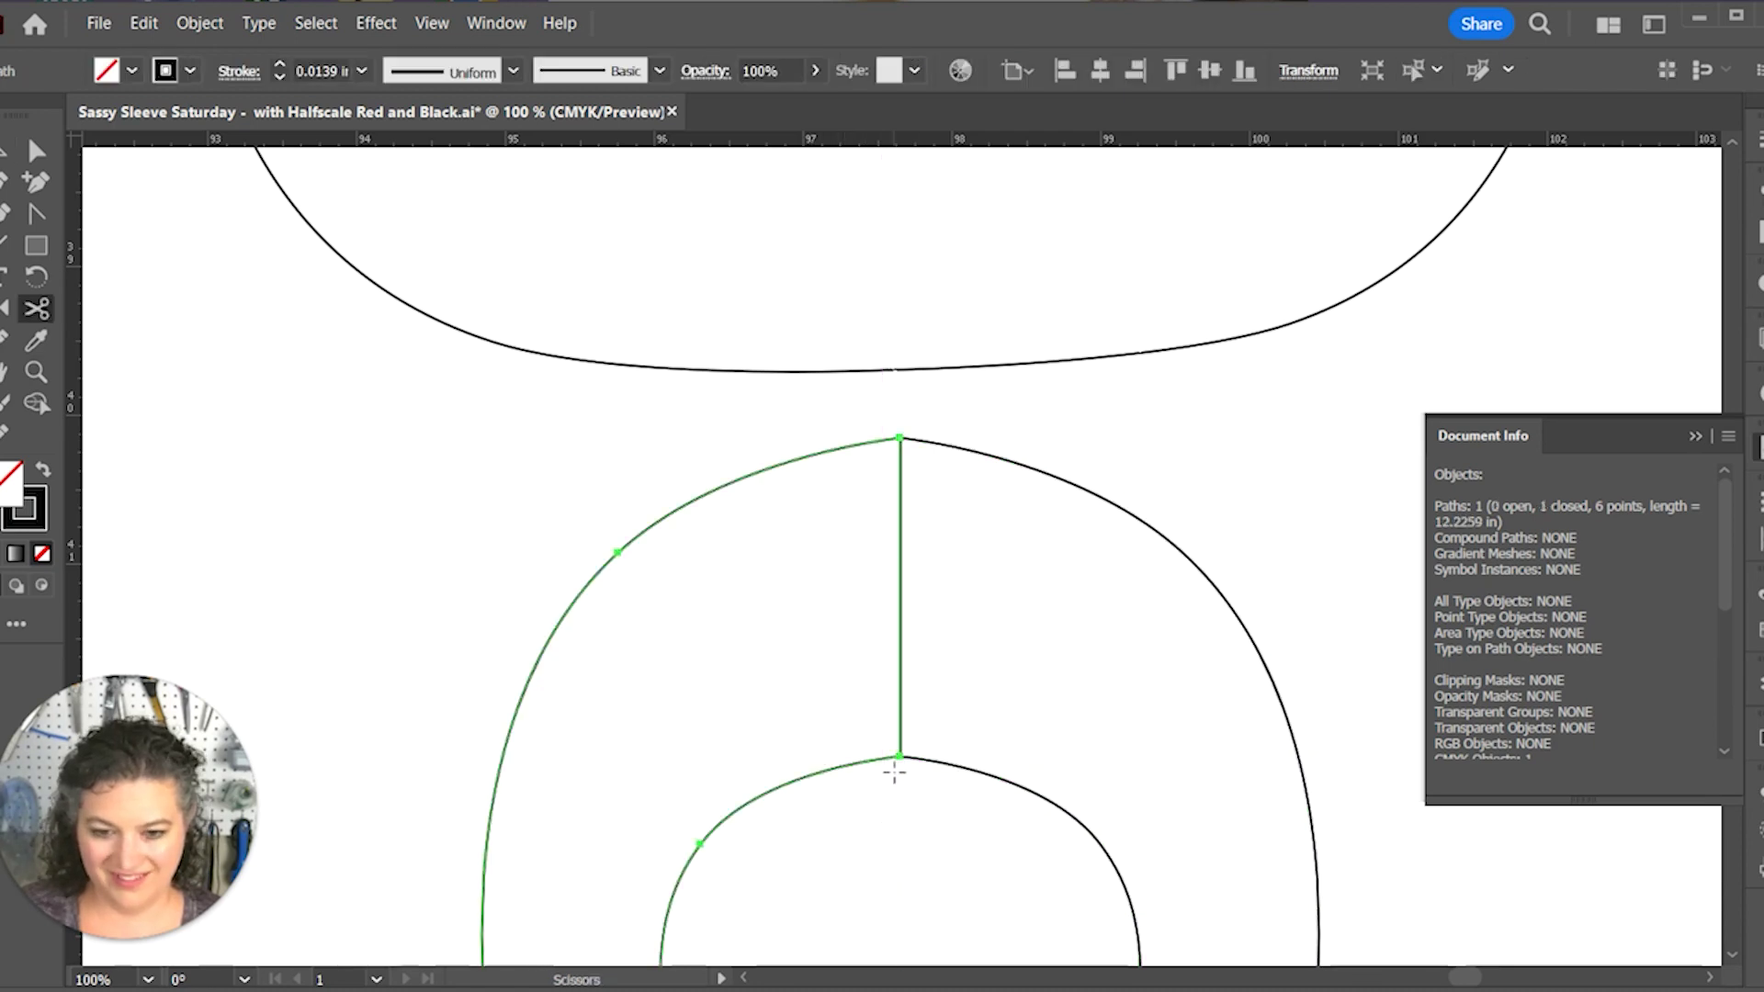
# Step: Cut the lower section's left half at both ends of the center line and delete the two overlapping center segments
pyautogui.click(900, 757)
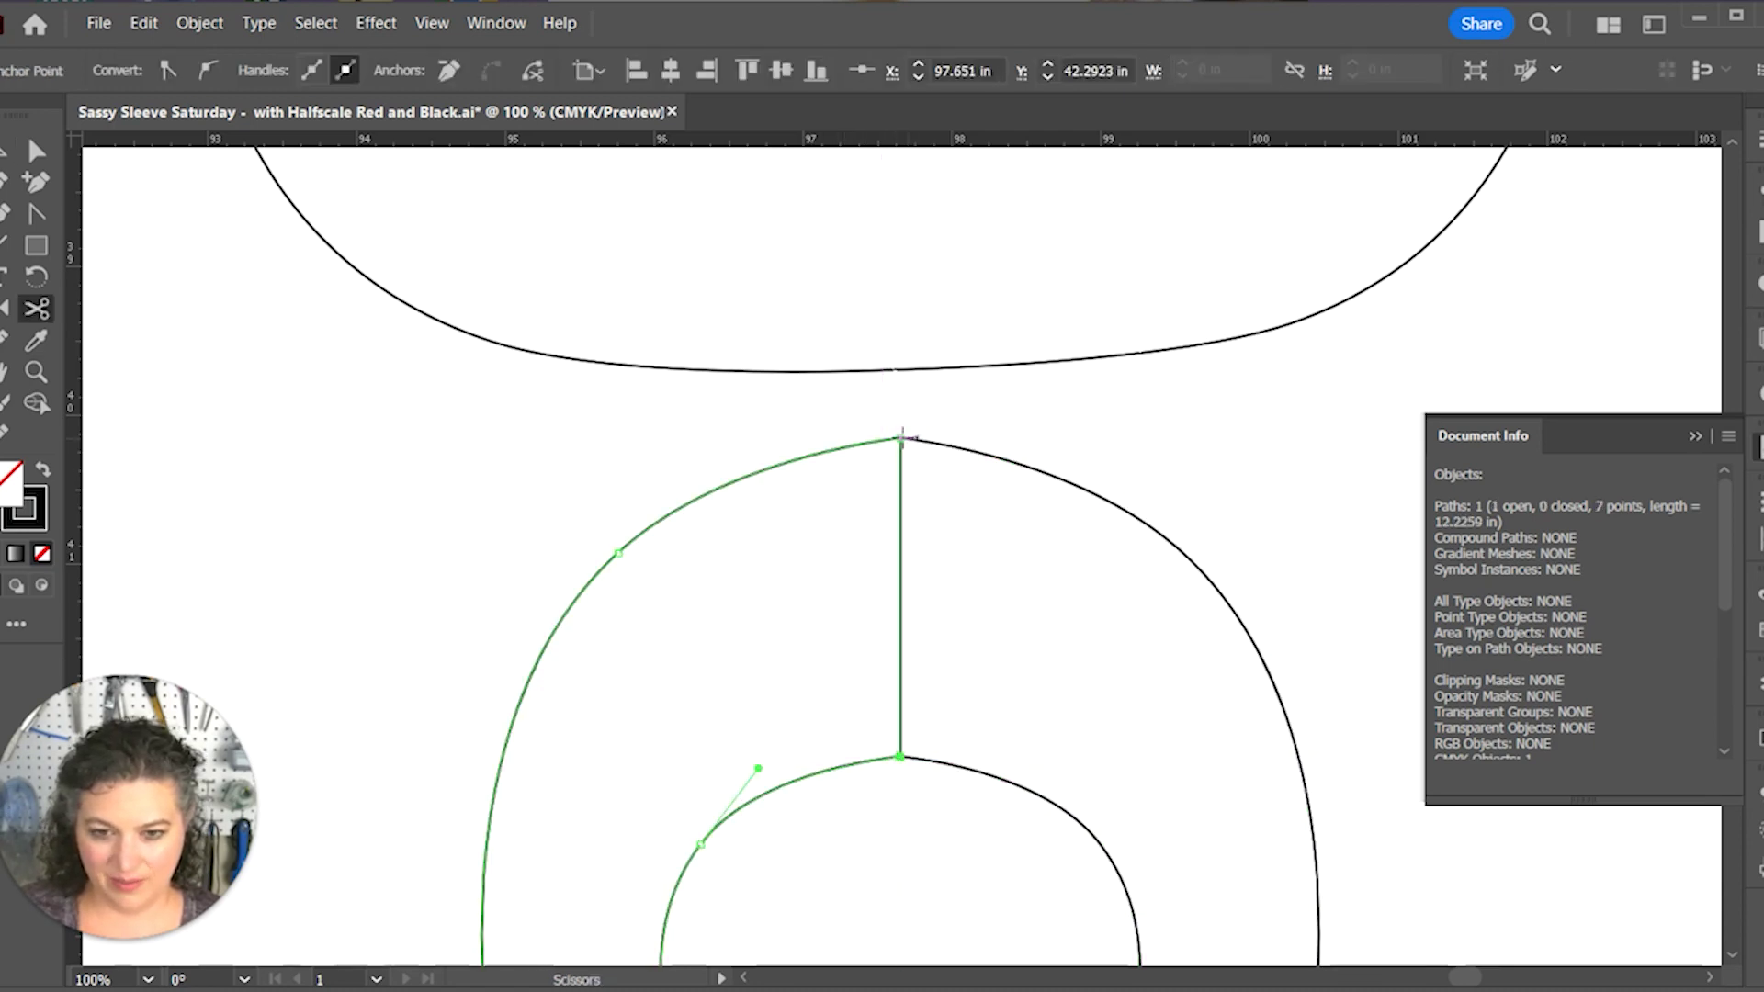
pyautogui.click(899, 439)
pyautogui.press('v')
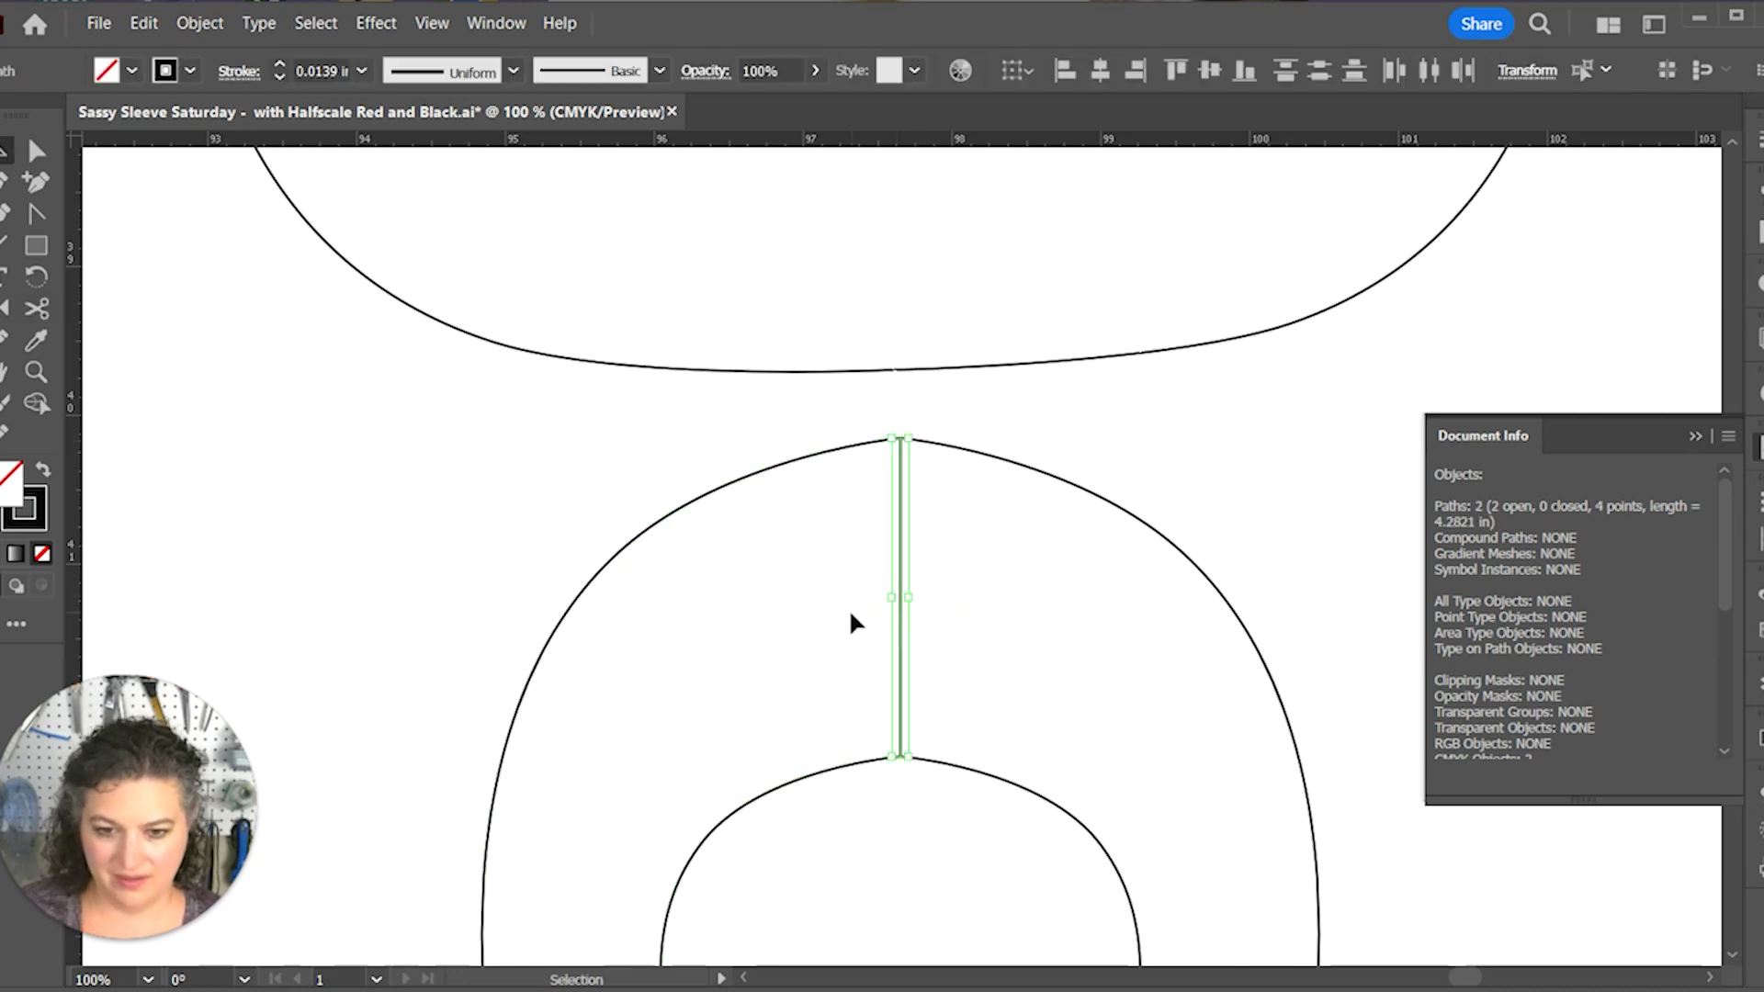
pyautogui.press('Delete')
# Step: Try to join the two open ends at the peak of the lower section's outer curve
pyautogui.hotkey('ctrl', '+')
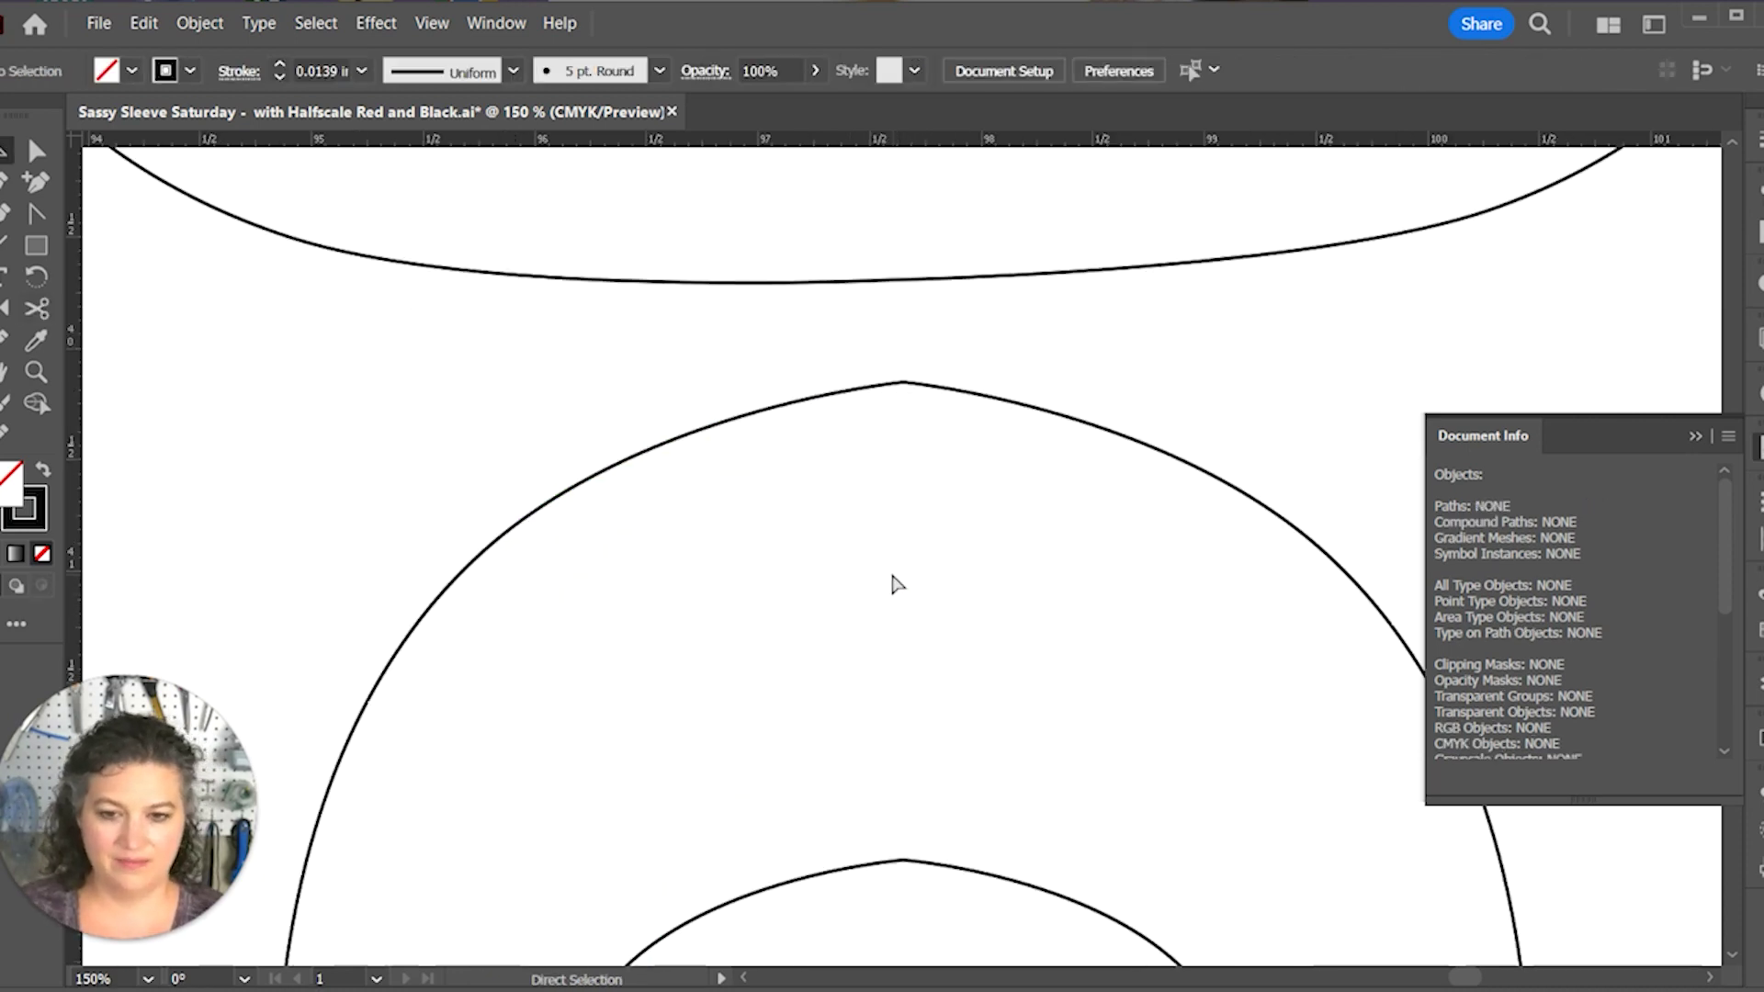
pyautogui.press('a')
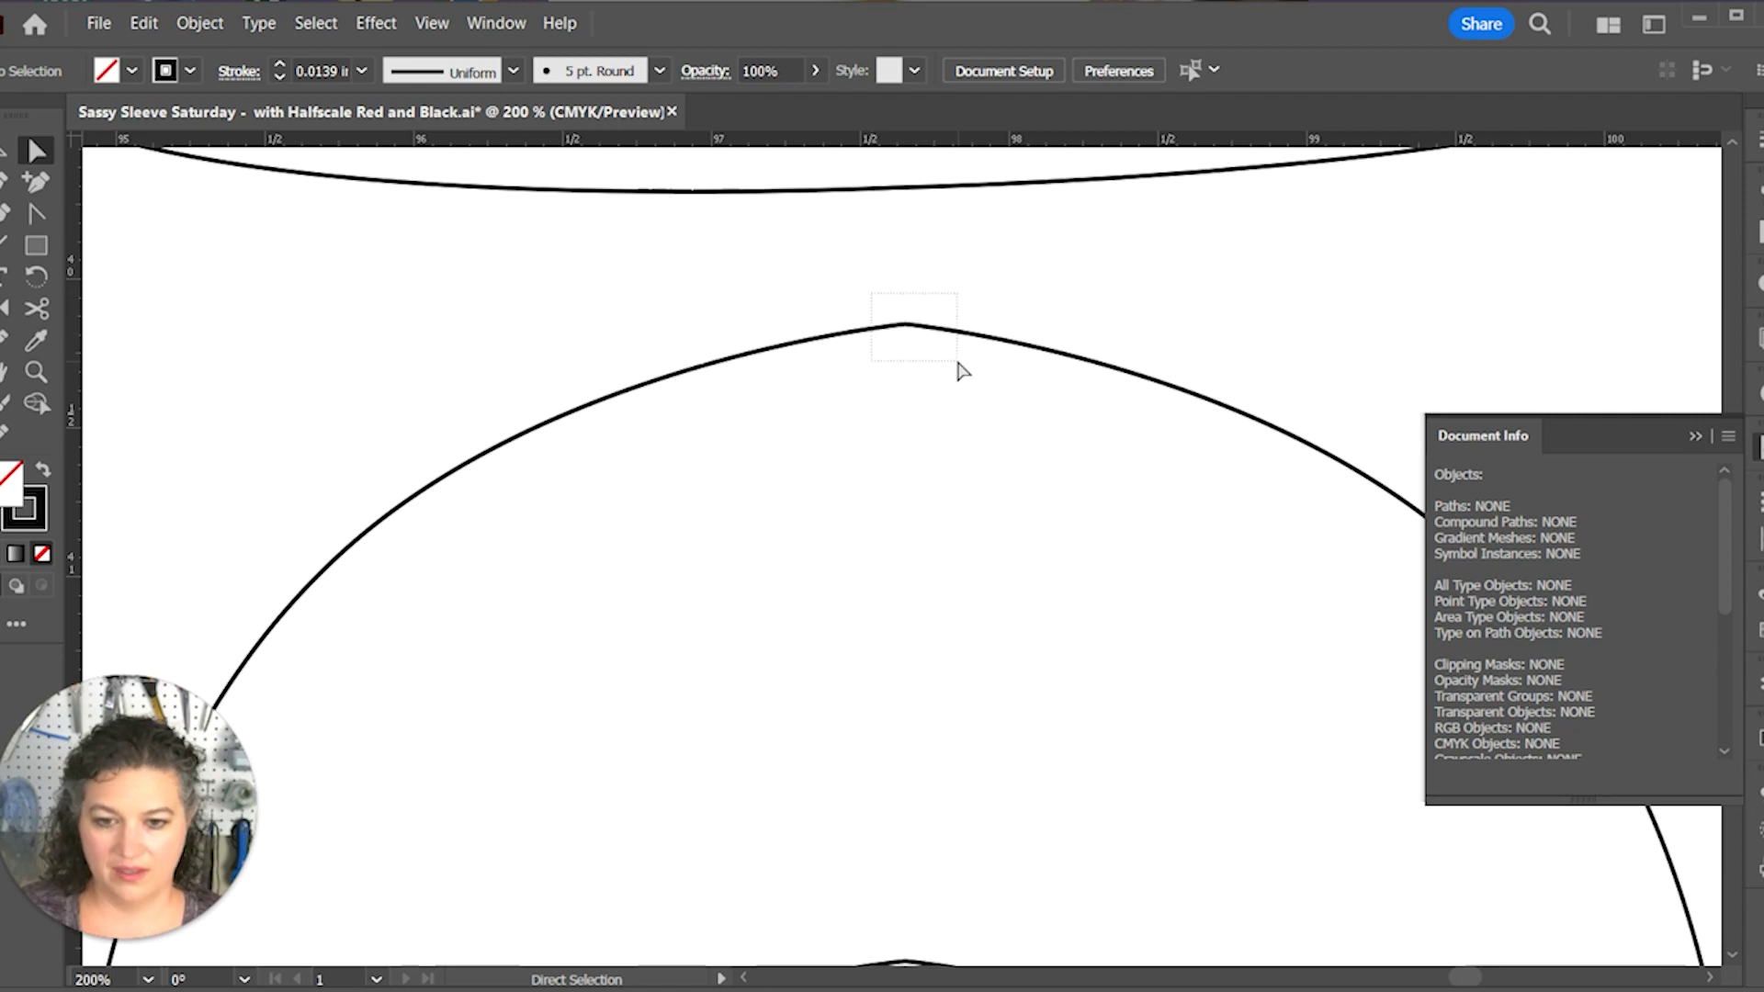
pyautogui.moveTo(958, 362); pyautogui.dragTo(955, 360)
pyautogui.hotkey('ctrl', 'j')
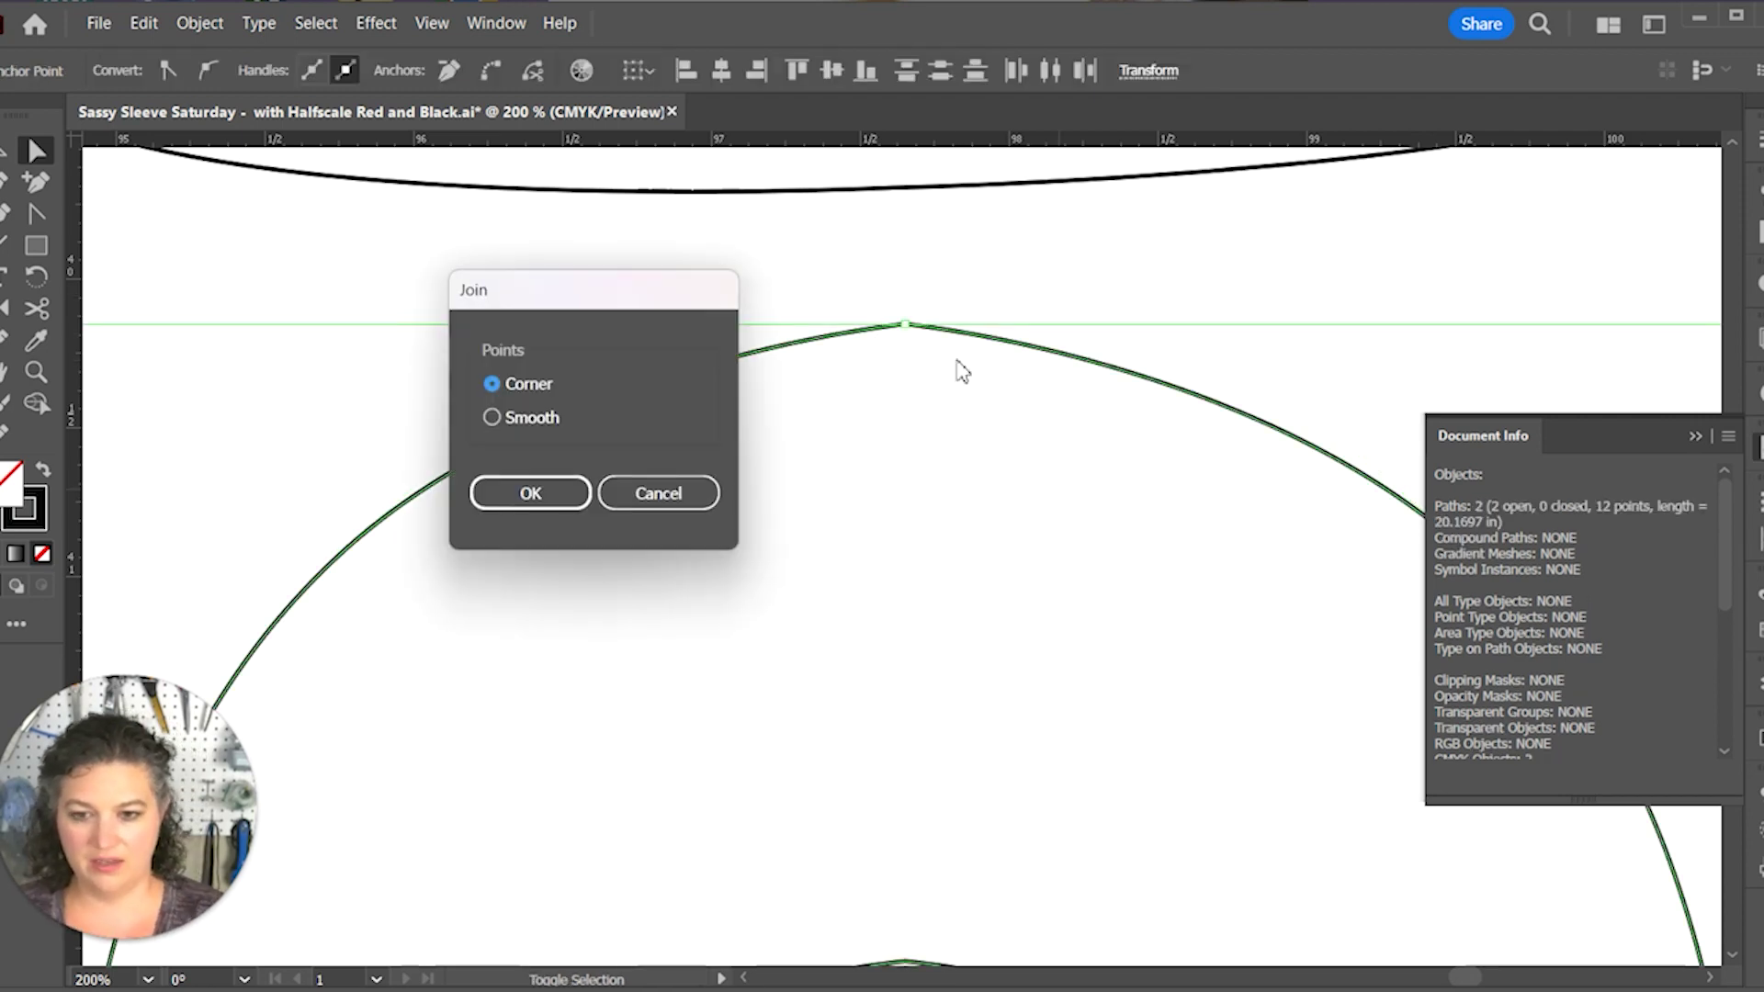
pyautogui.press('Return')
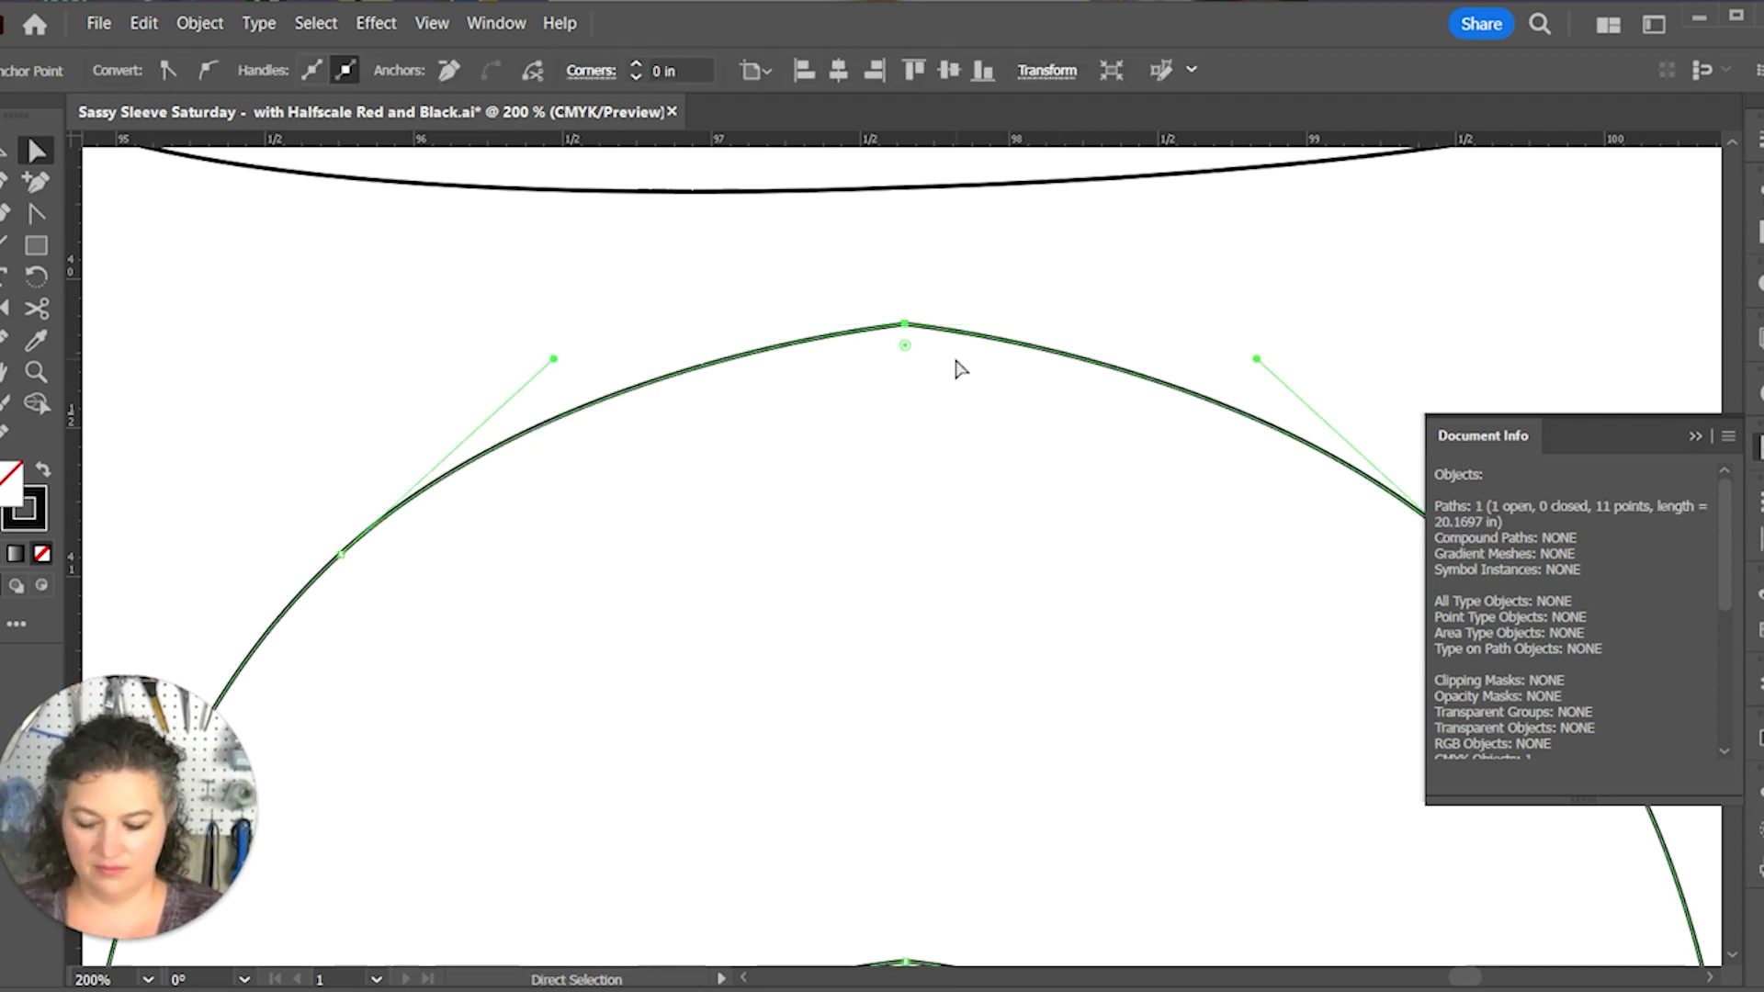
pyautogui.hotkey('ctrl', 'z')
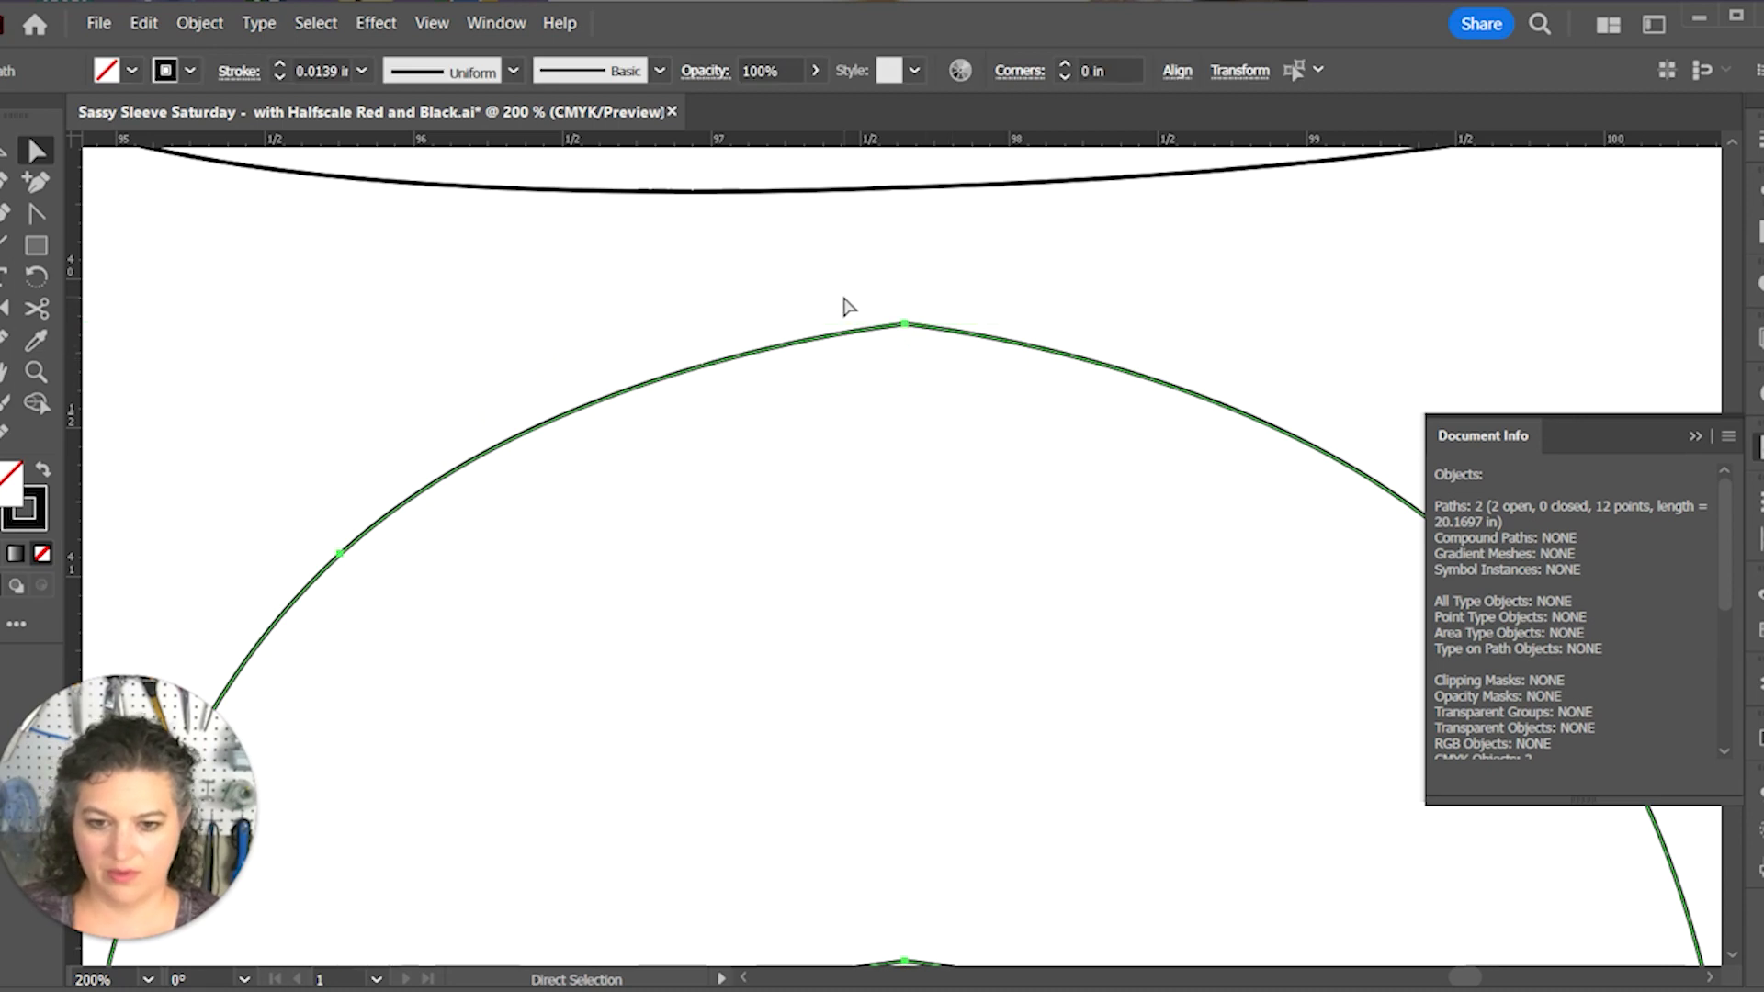
# Step: Join the outer curve's two open ends at the center peak as a corner and convert that anchor to smooth
pyautogui.moveTo(847, 306); pyautogui.dragTo(1012, 365)
pyautogui.hotkey('ctrl', 'j')
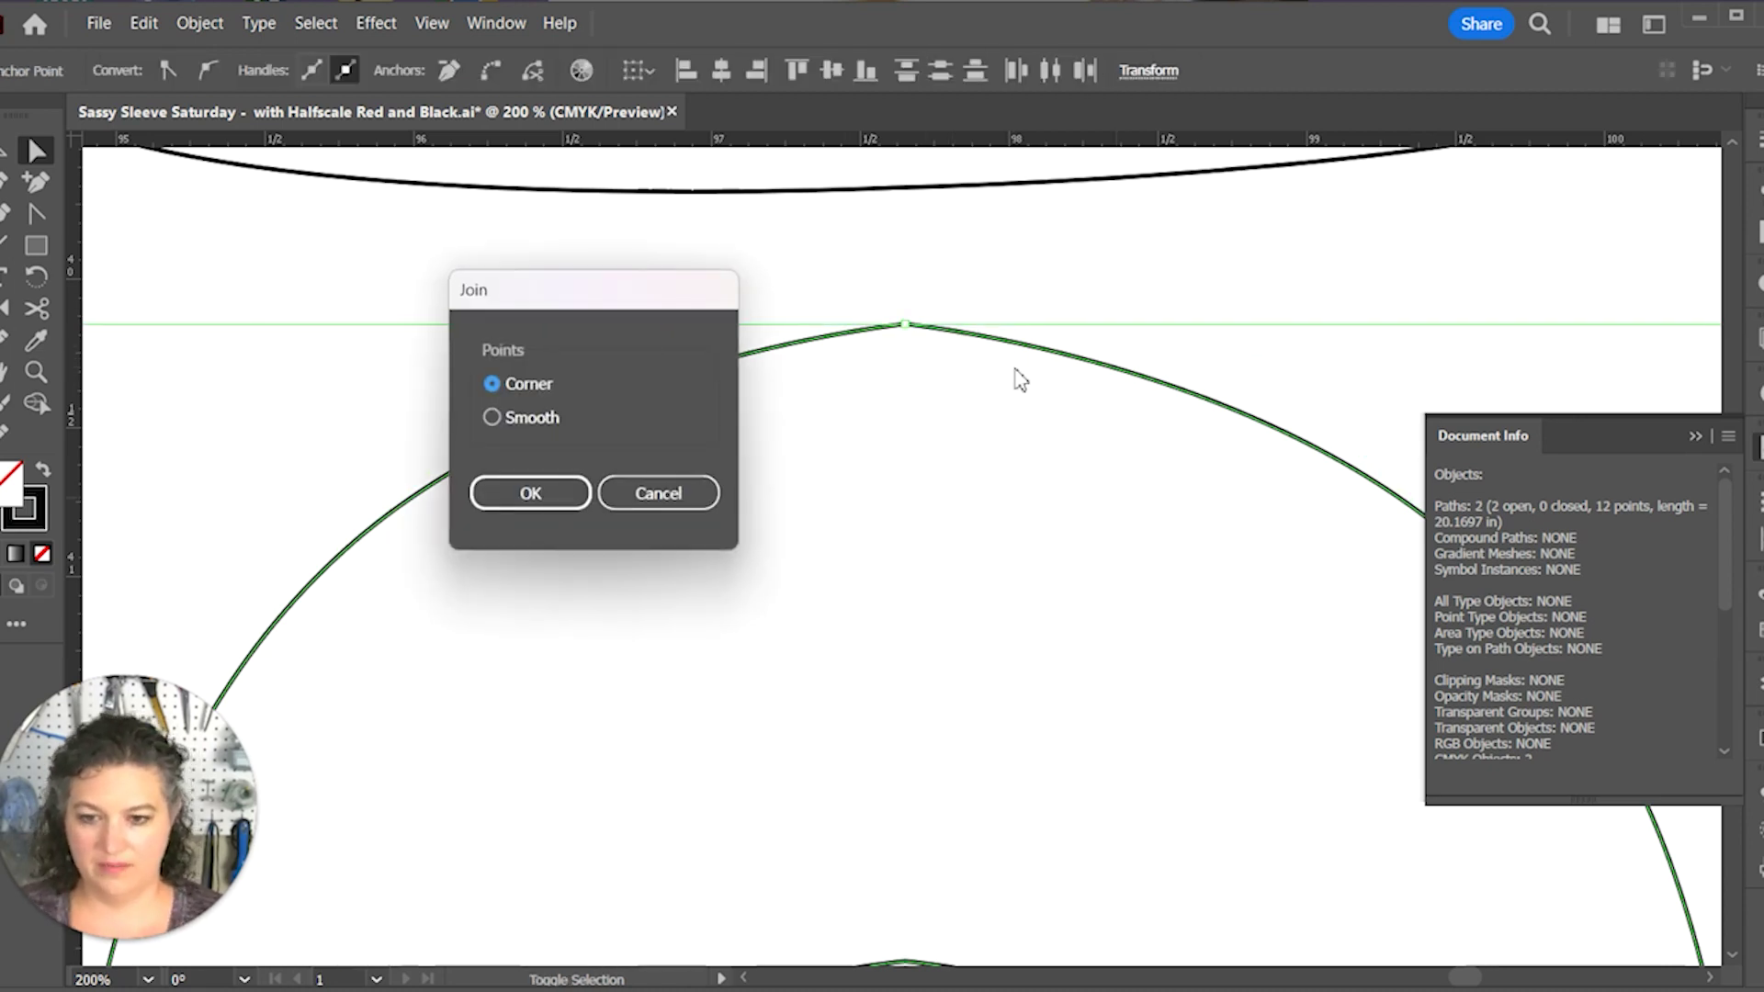
pyautogui.press('Return')
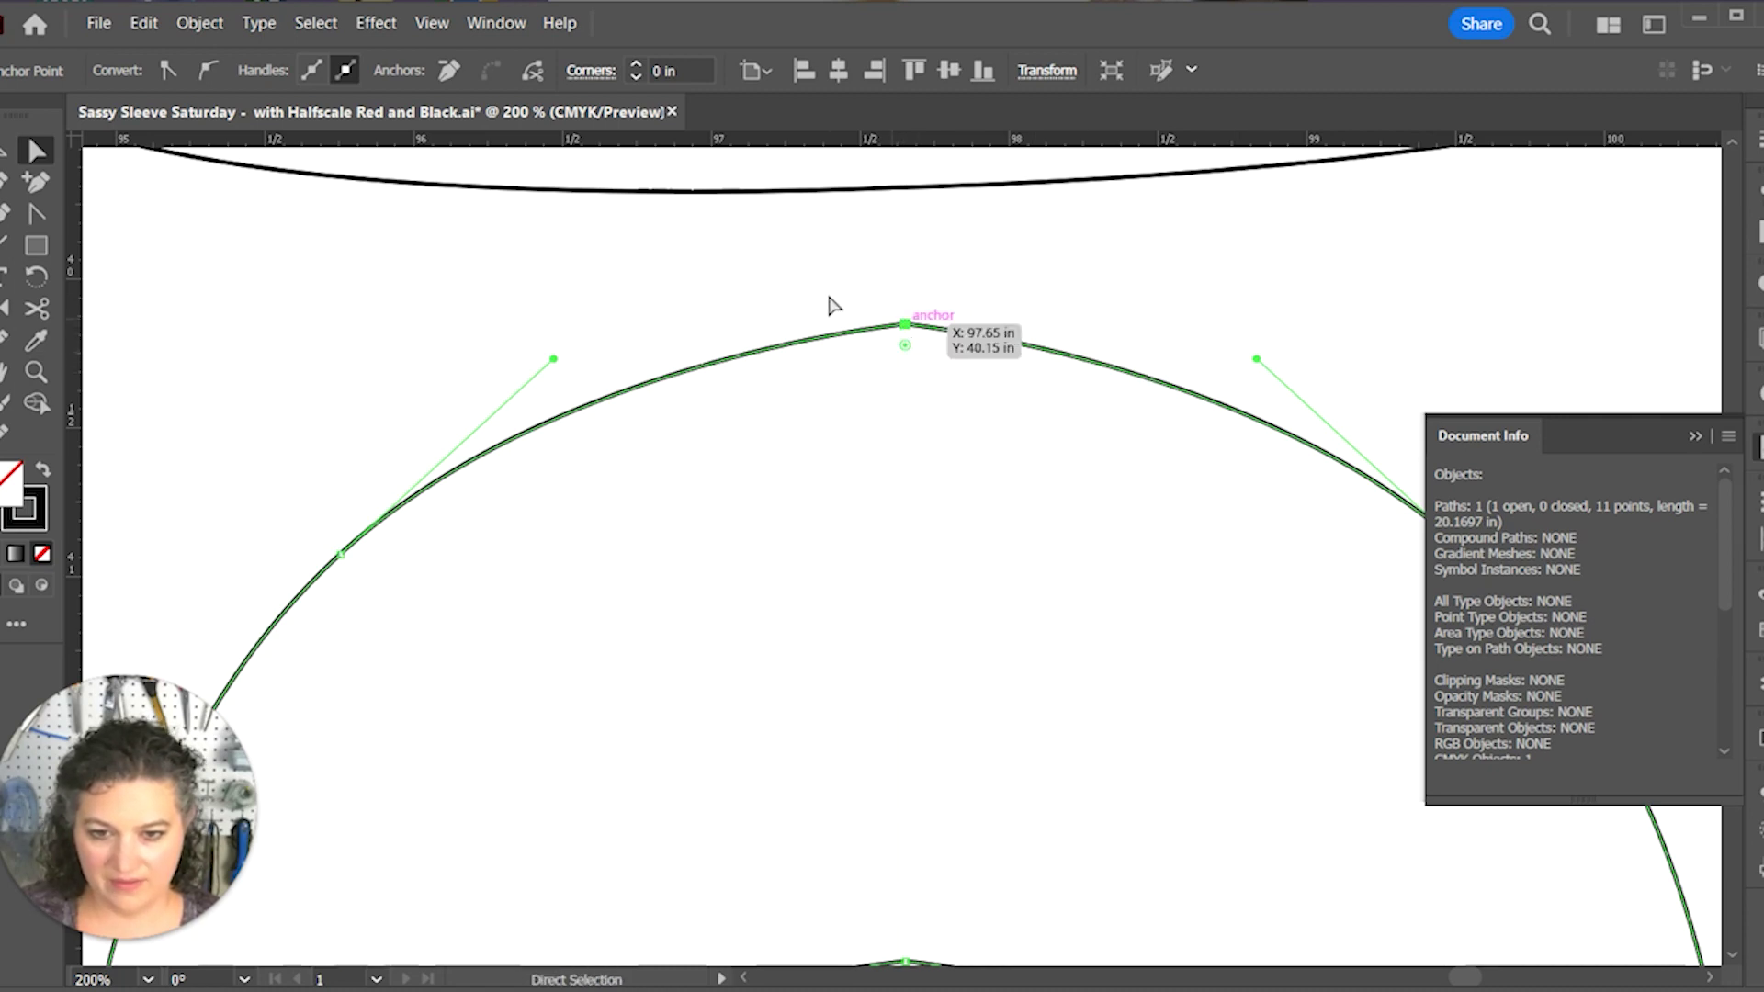
pyautogui.click(209, 72)
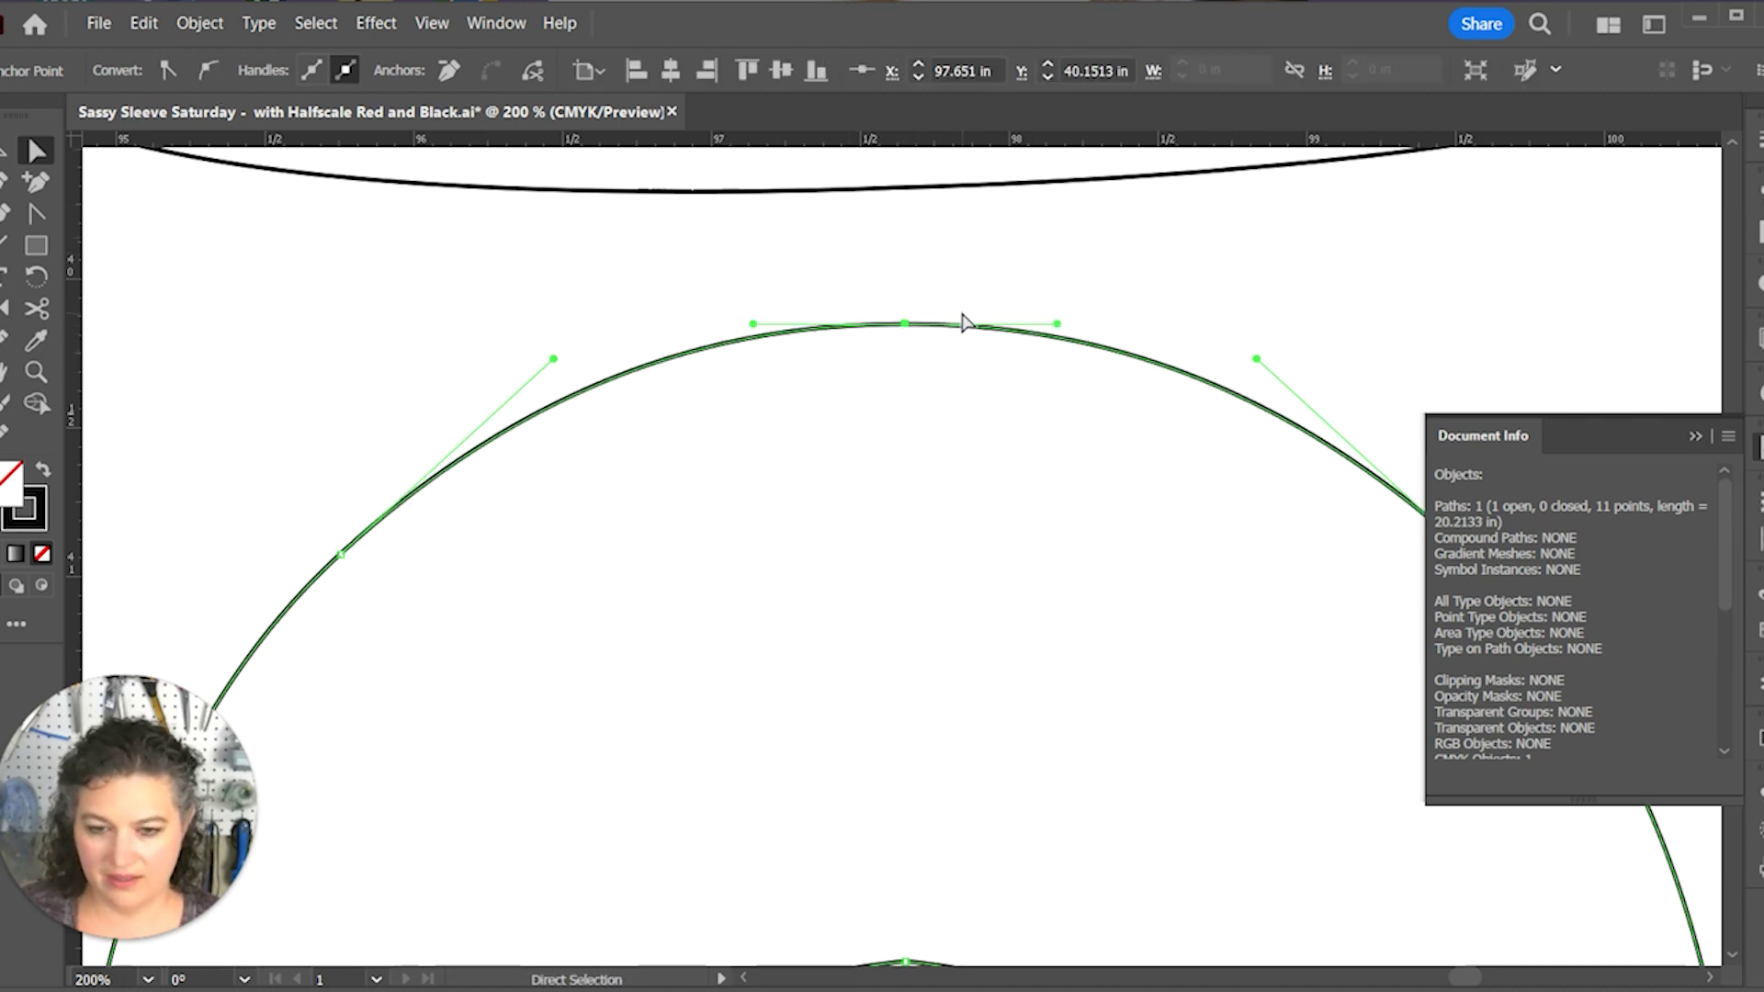
# Step: Join the two open ends at the inner curve's center as a corner to close the lower section, and deselect it
pyautogui.scroll(-5, 962, 323)
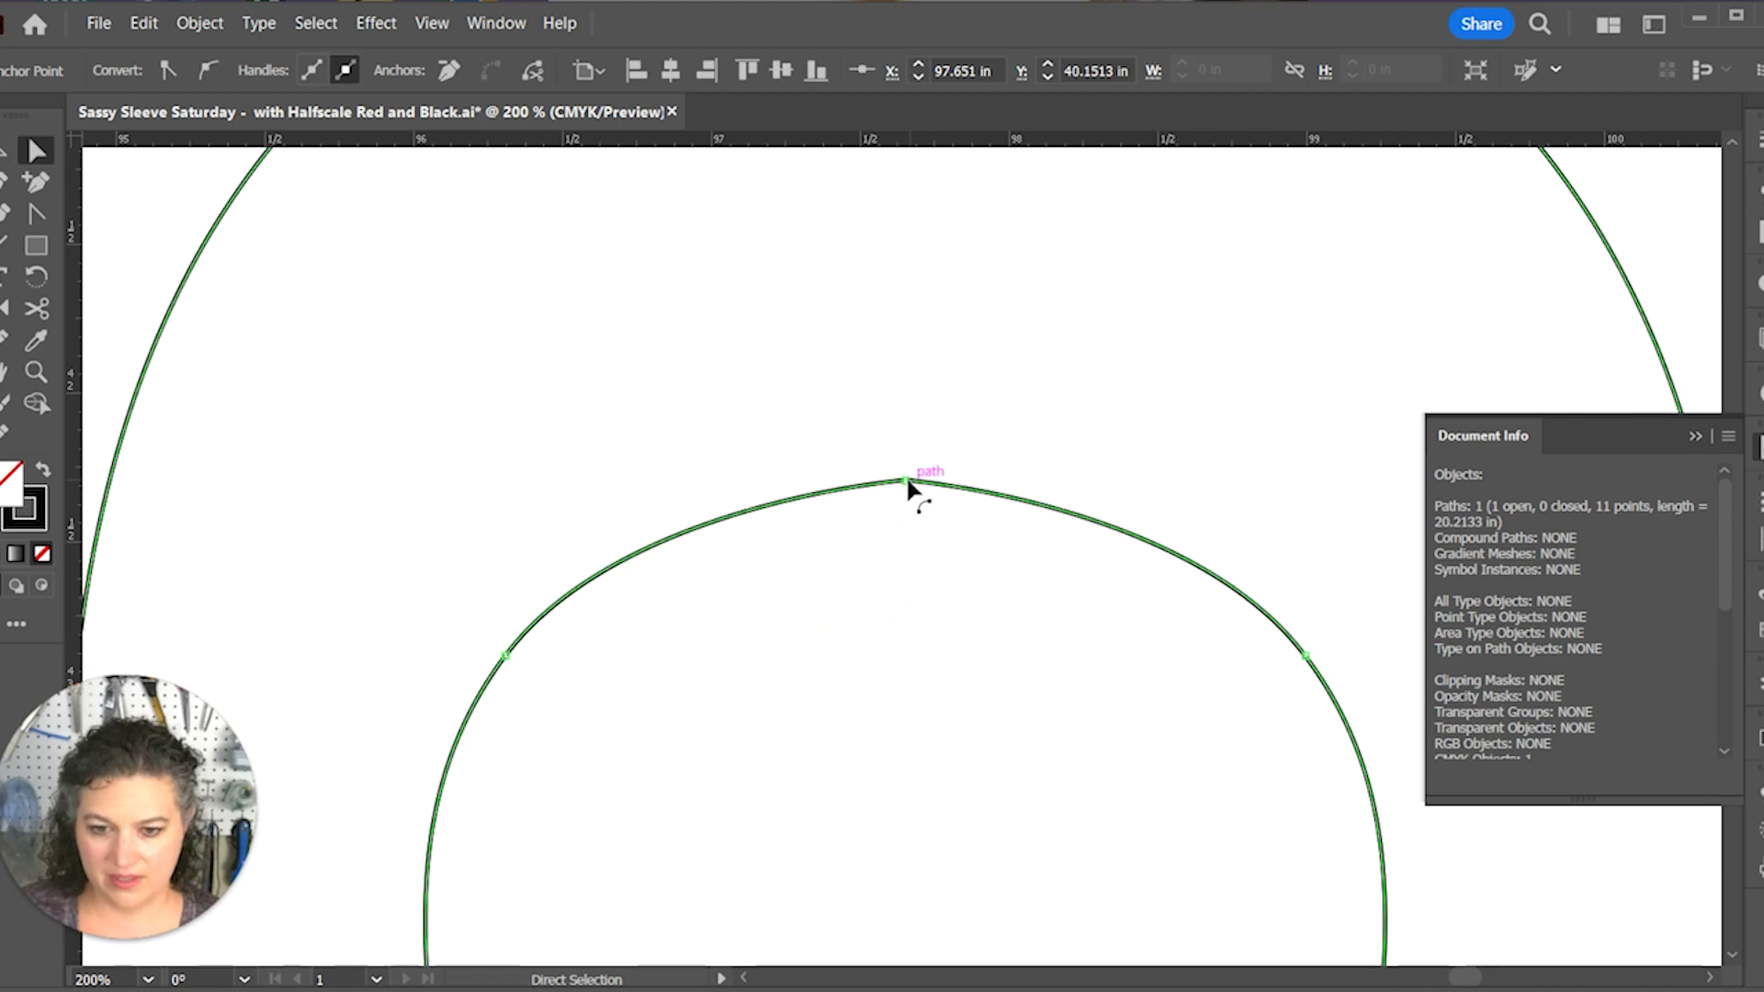
pyautogui.press('v')
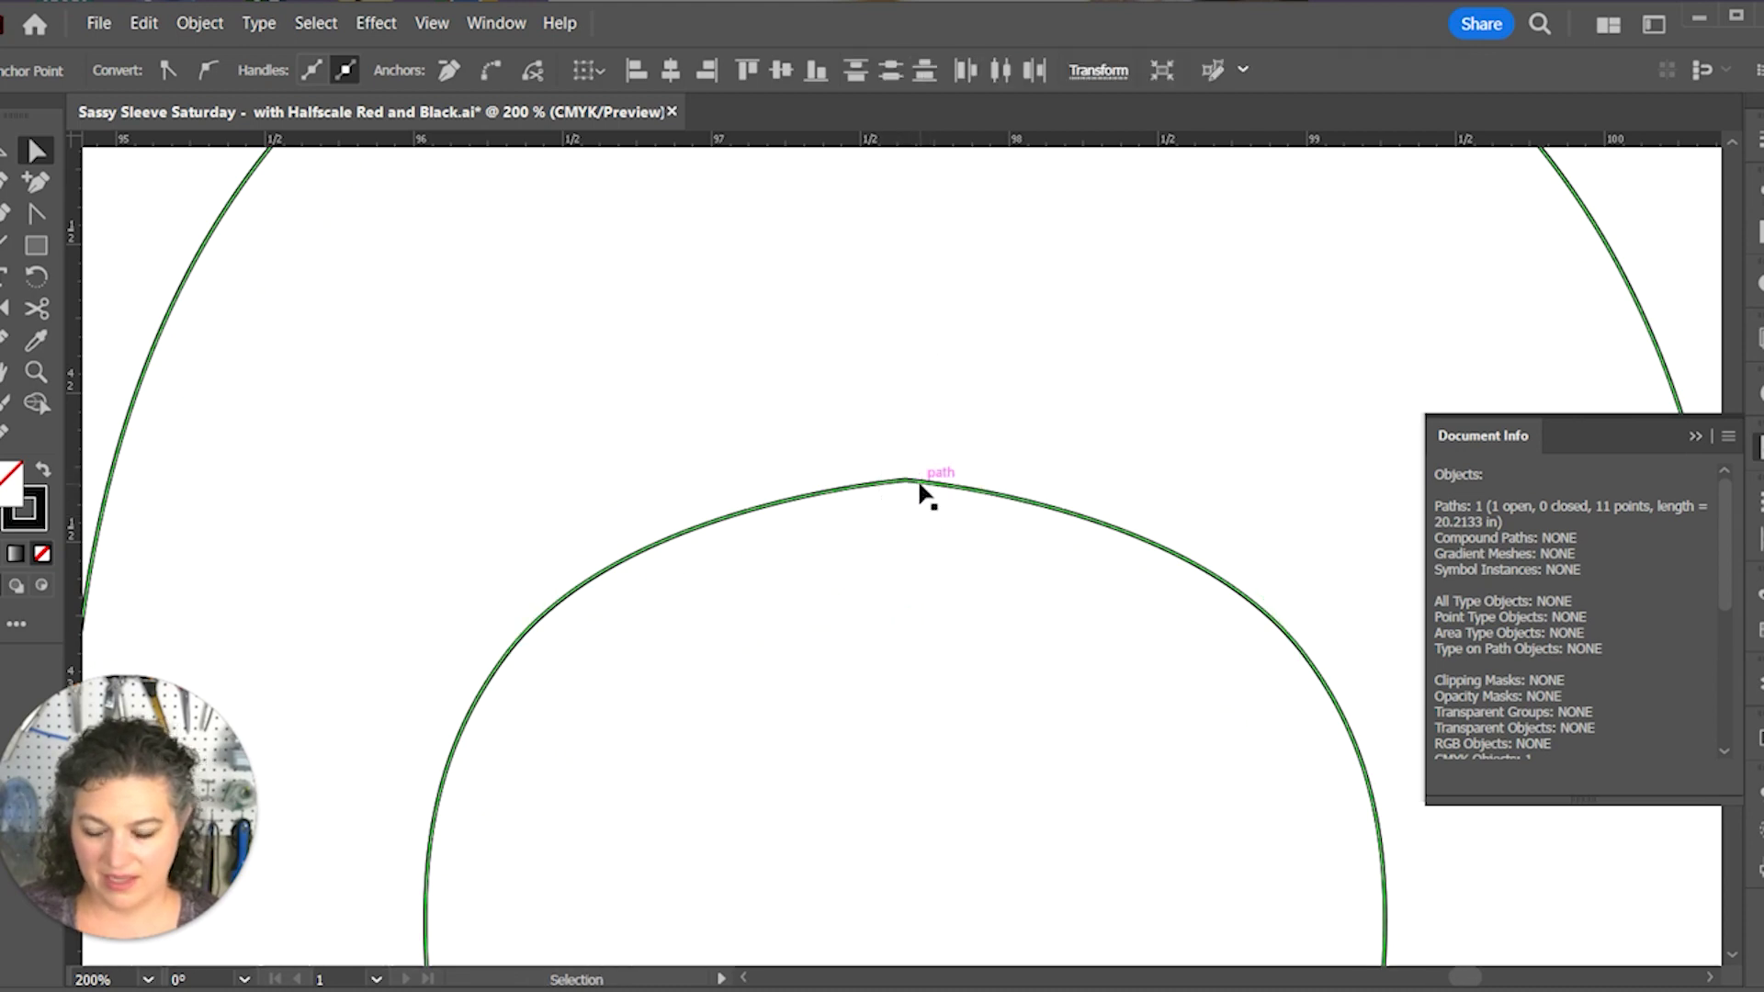
pyautogui.hotkey('ctrl', 'j')
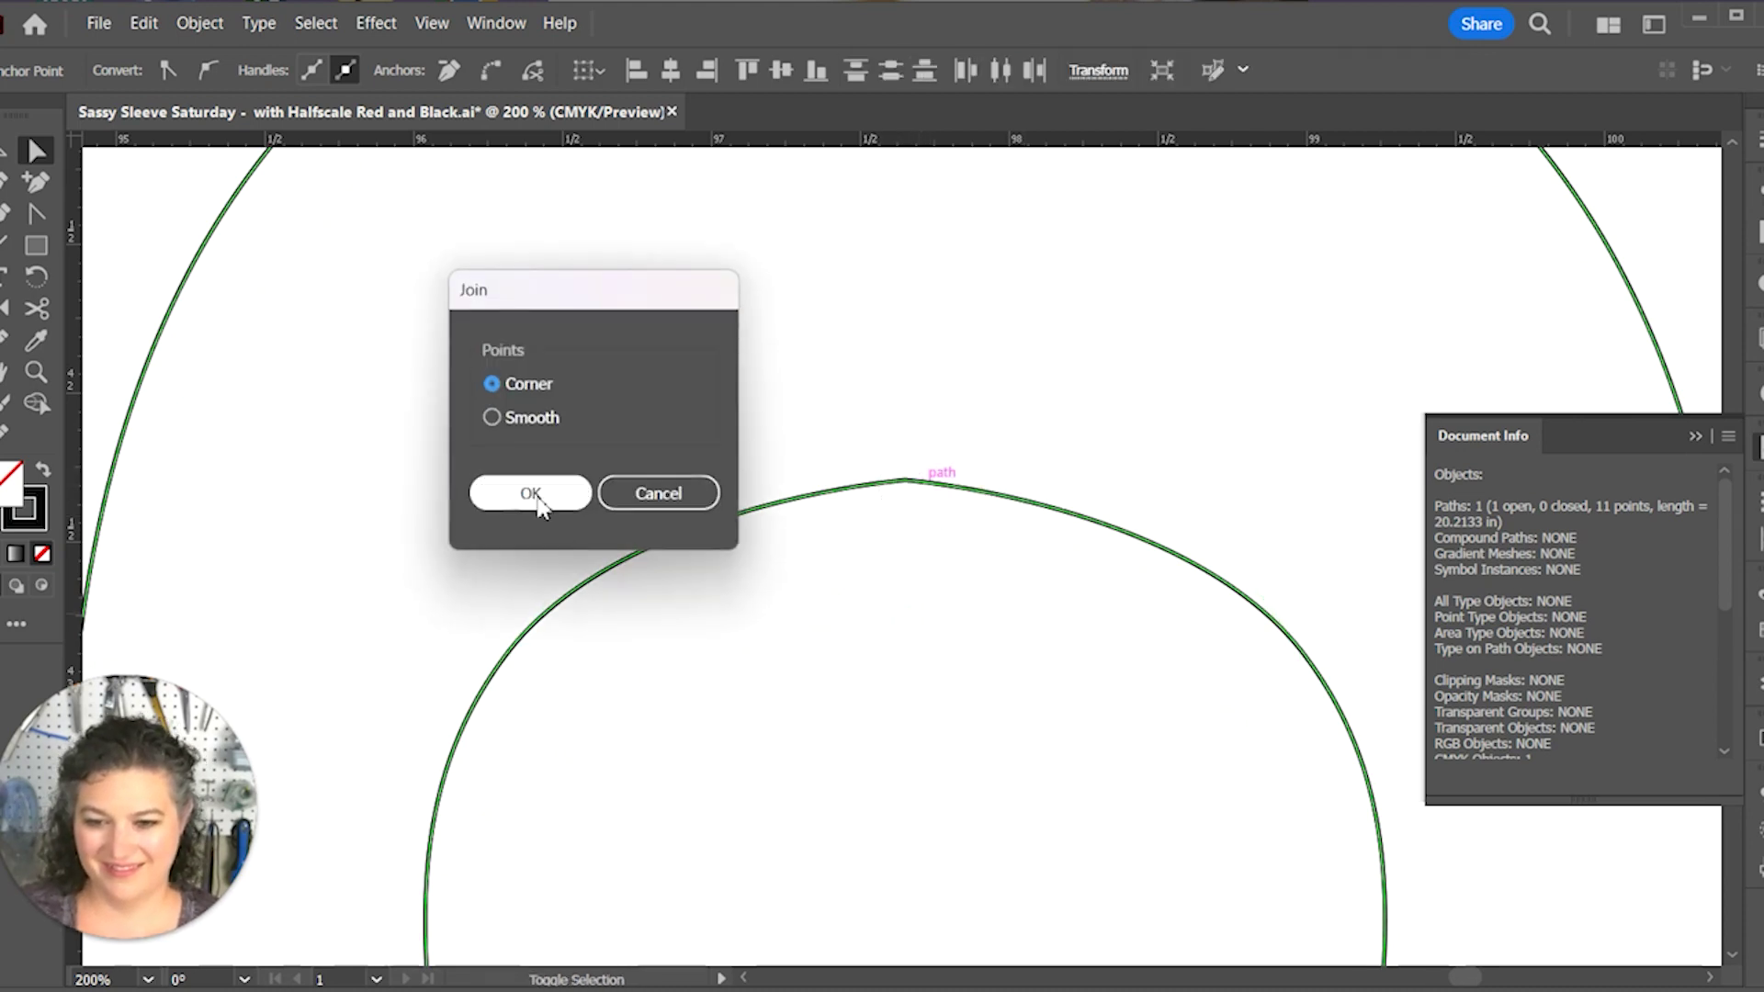
pyautogui.click(493, 417)
pyautogui.click(530, 494)
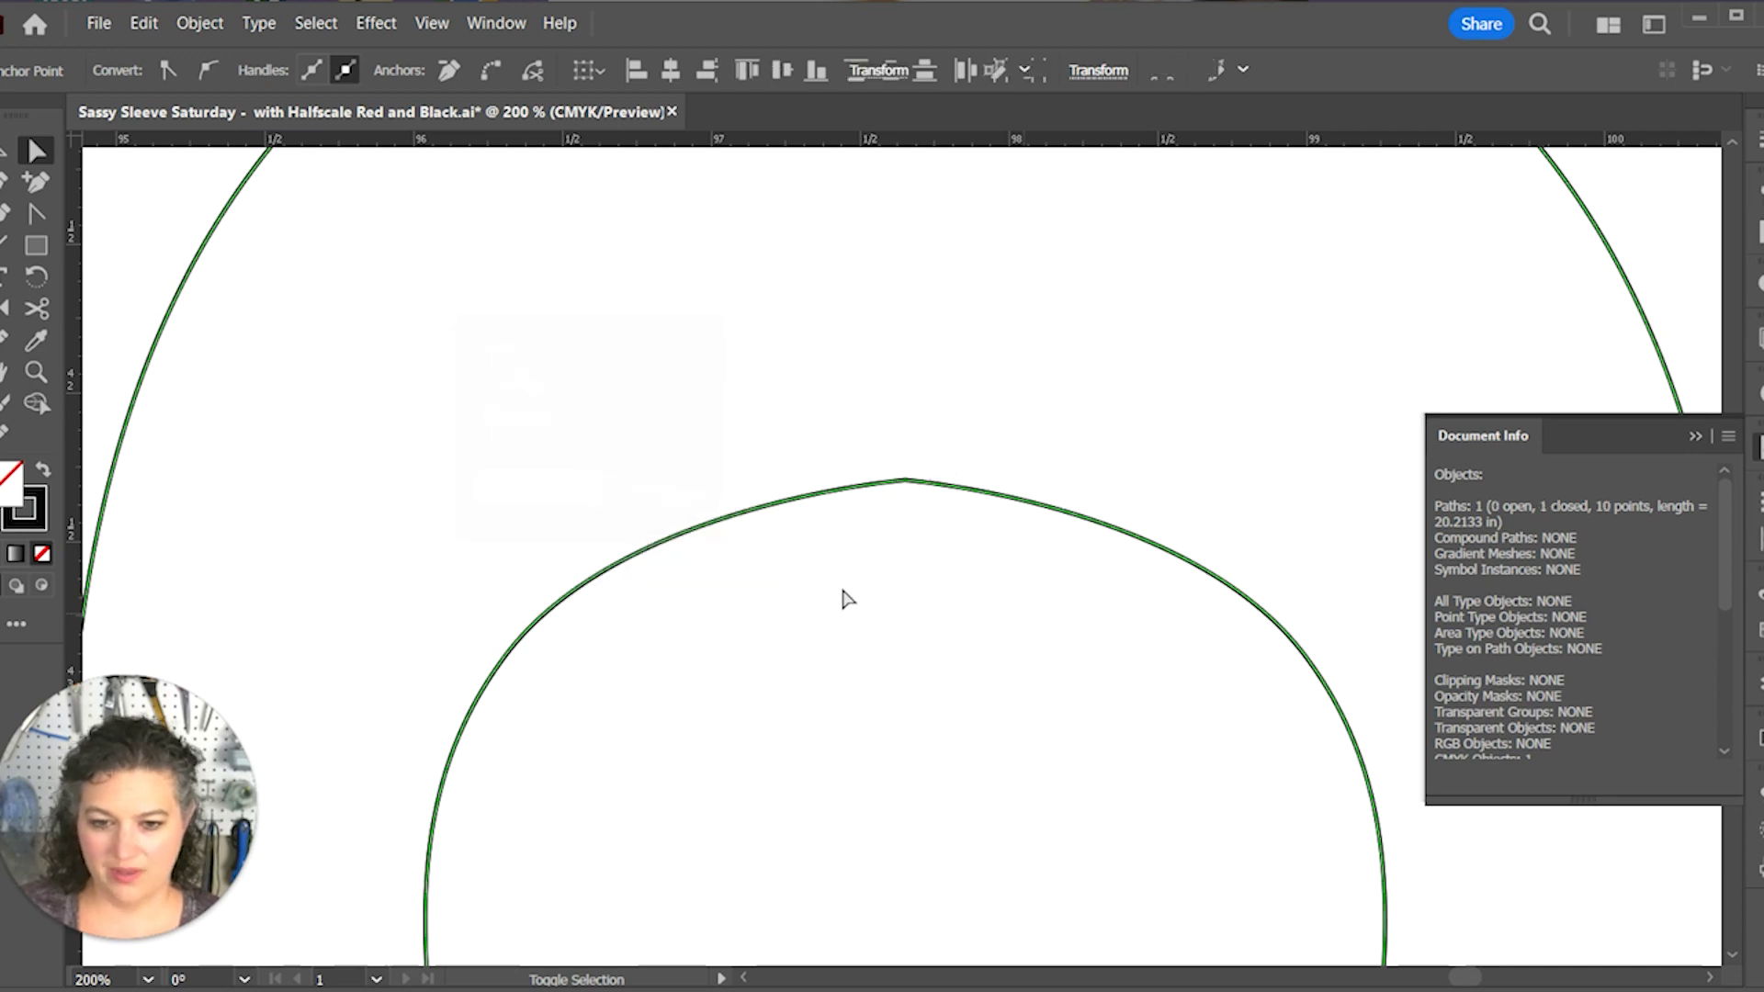
pyautogui.scroll(-1, 890, 610)
pyautogui.scroll(-4, 891, 618)
pyautogui.press('a')
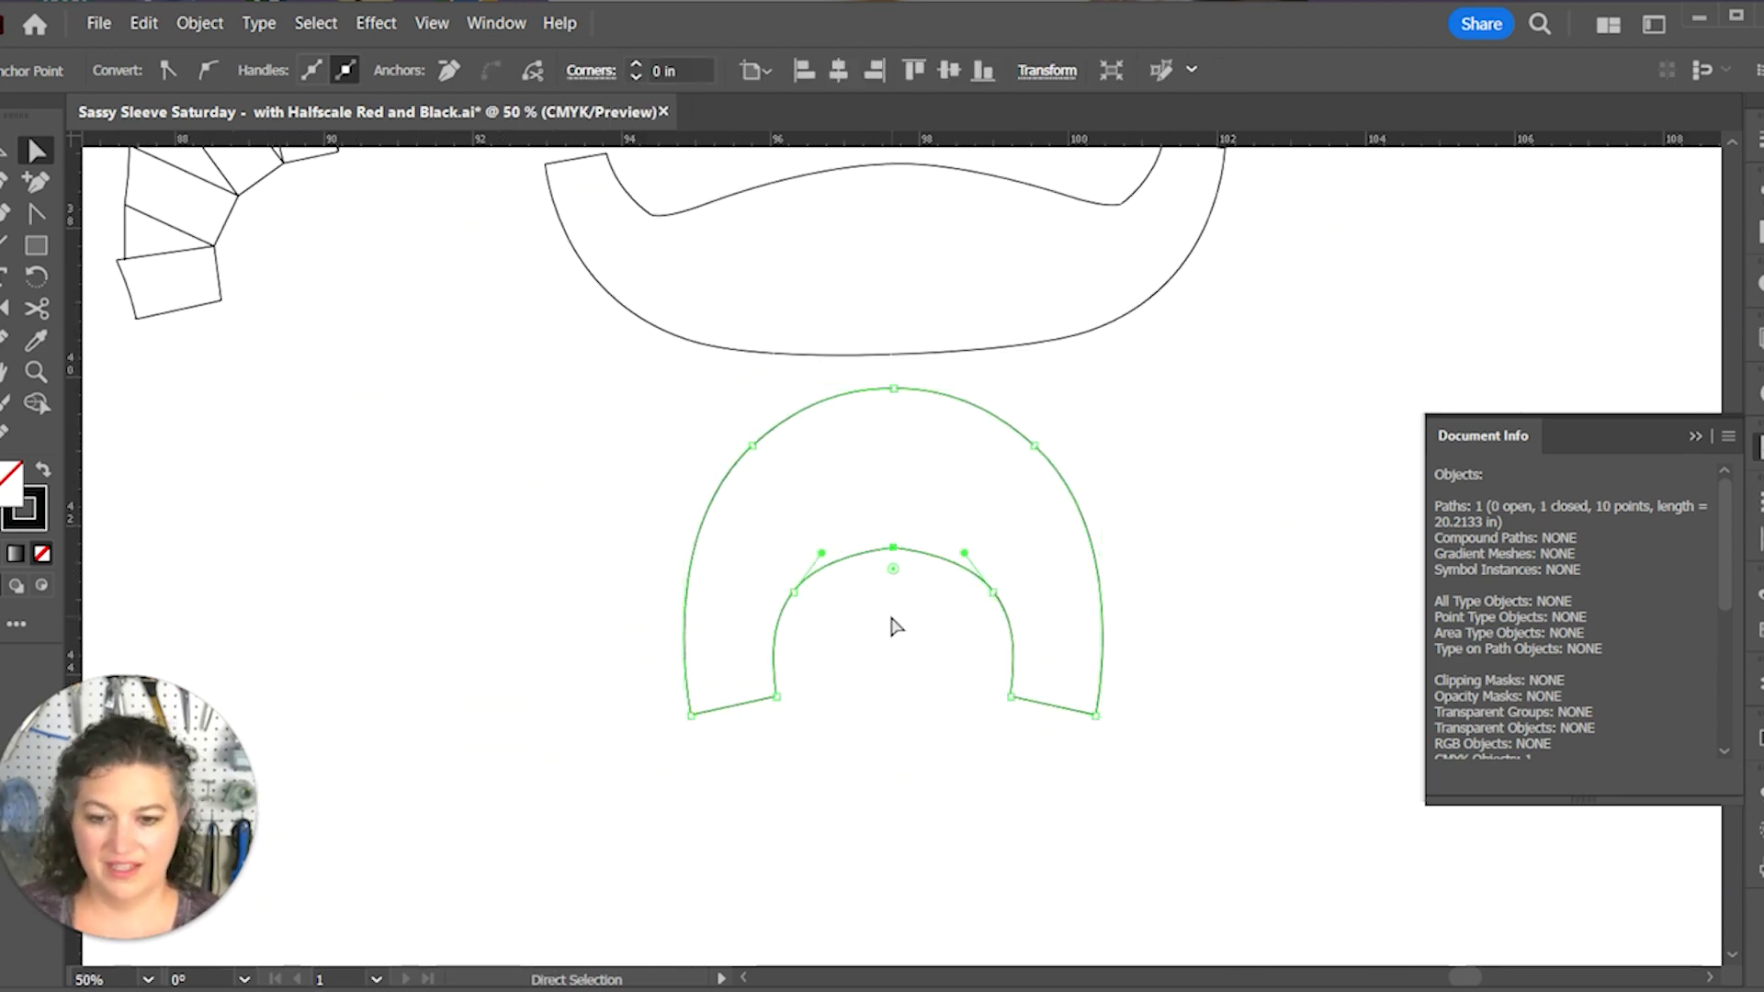
pyautogui.click(1278, 396)
# Step: Move the upper and lower sections together slightly right and down into the clear area, and deselect them
pyautogui.scroll(2, 1277, 404)
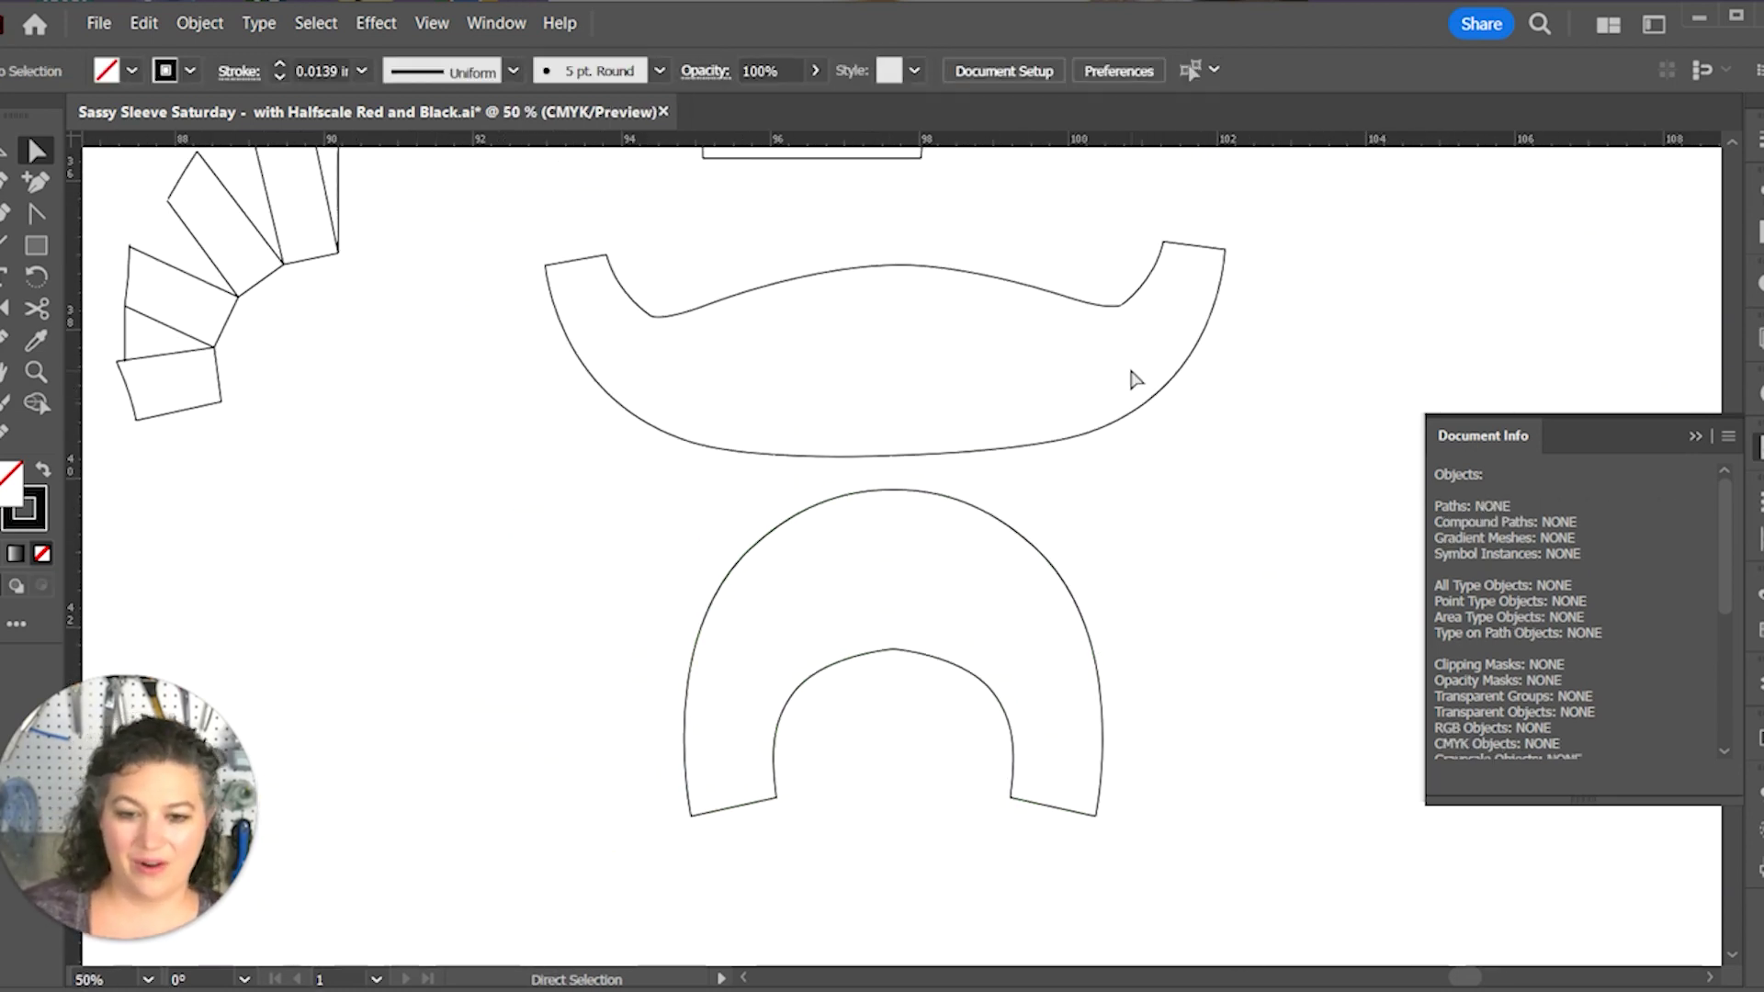
pyautogui.moveTo(774, 343); pyautogui.dragTo(775, 342)
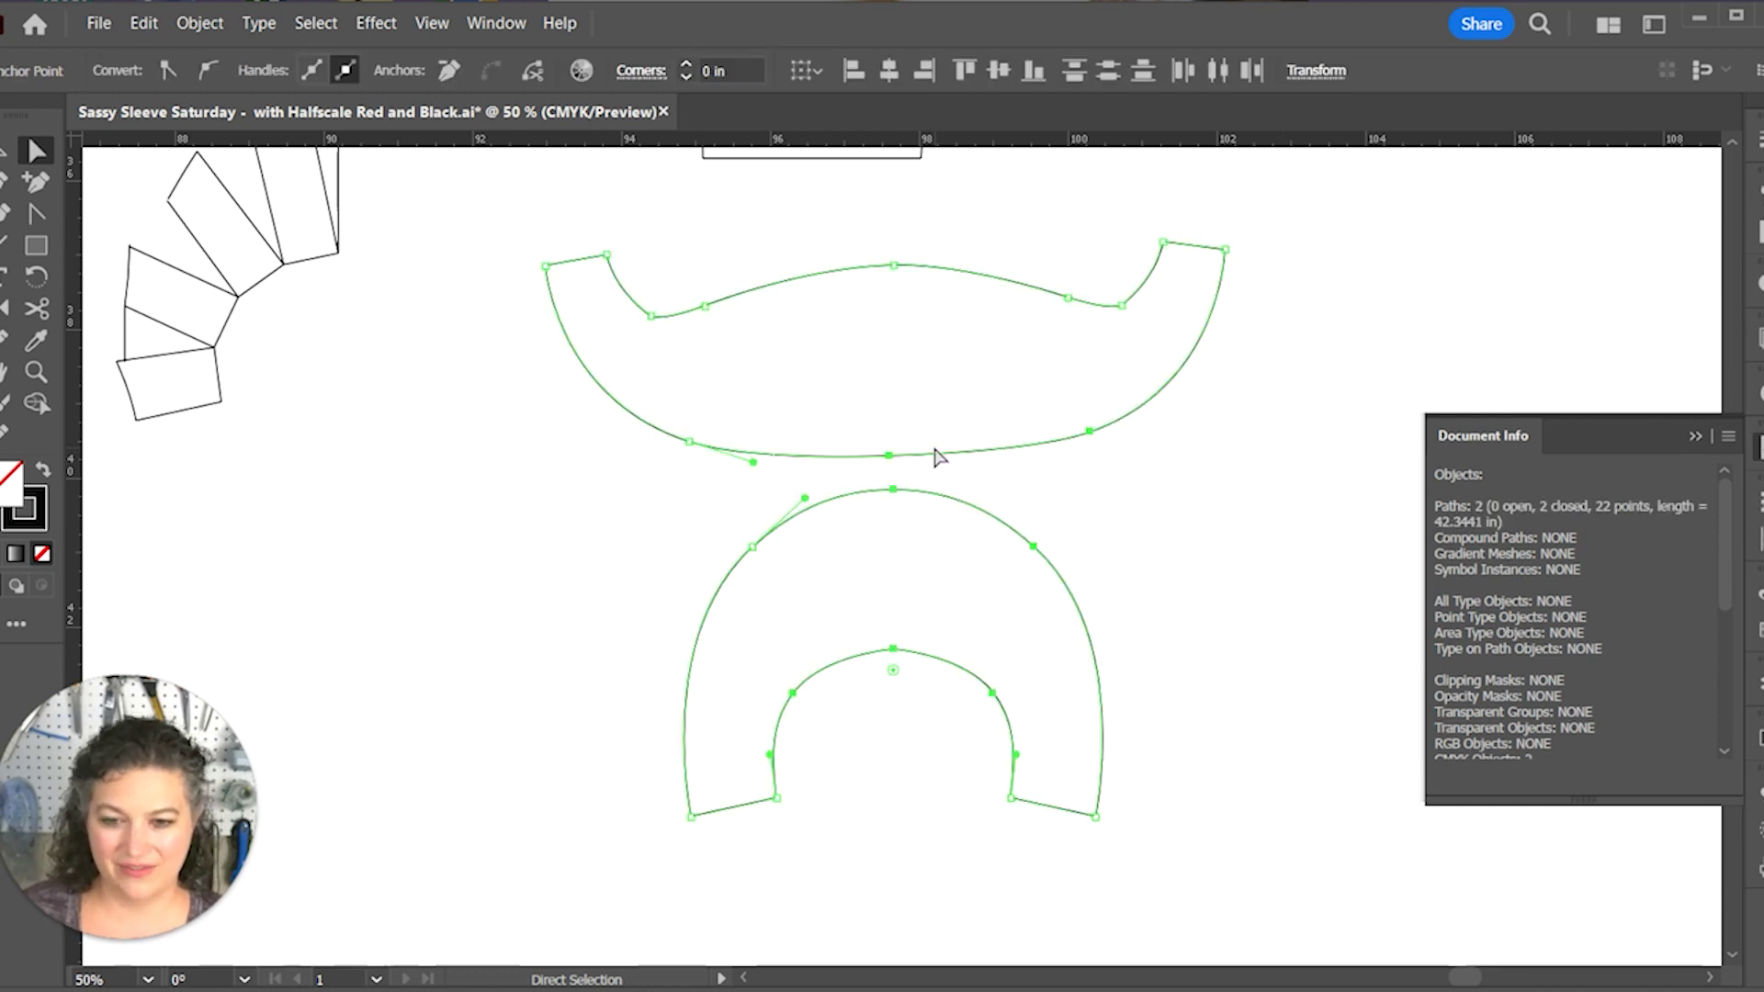
pyautogui.press('v')
pyautogui.moveTo(1260, 622)
pyautogui.mouseDown()
pyautogui.moveTo(830, 386)
pyautogui.moveTo(983, 559)
pyautogui.mouseUp()
pyautogui.click(1299, 544)
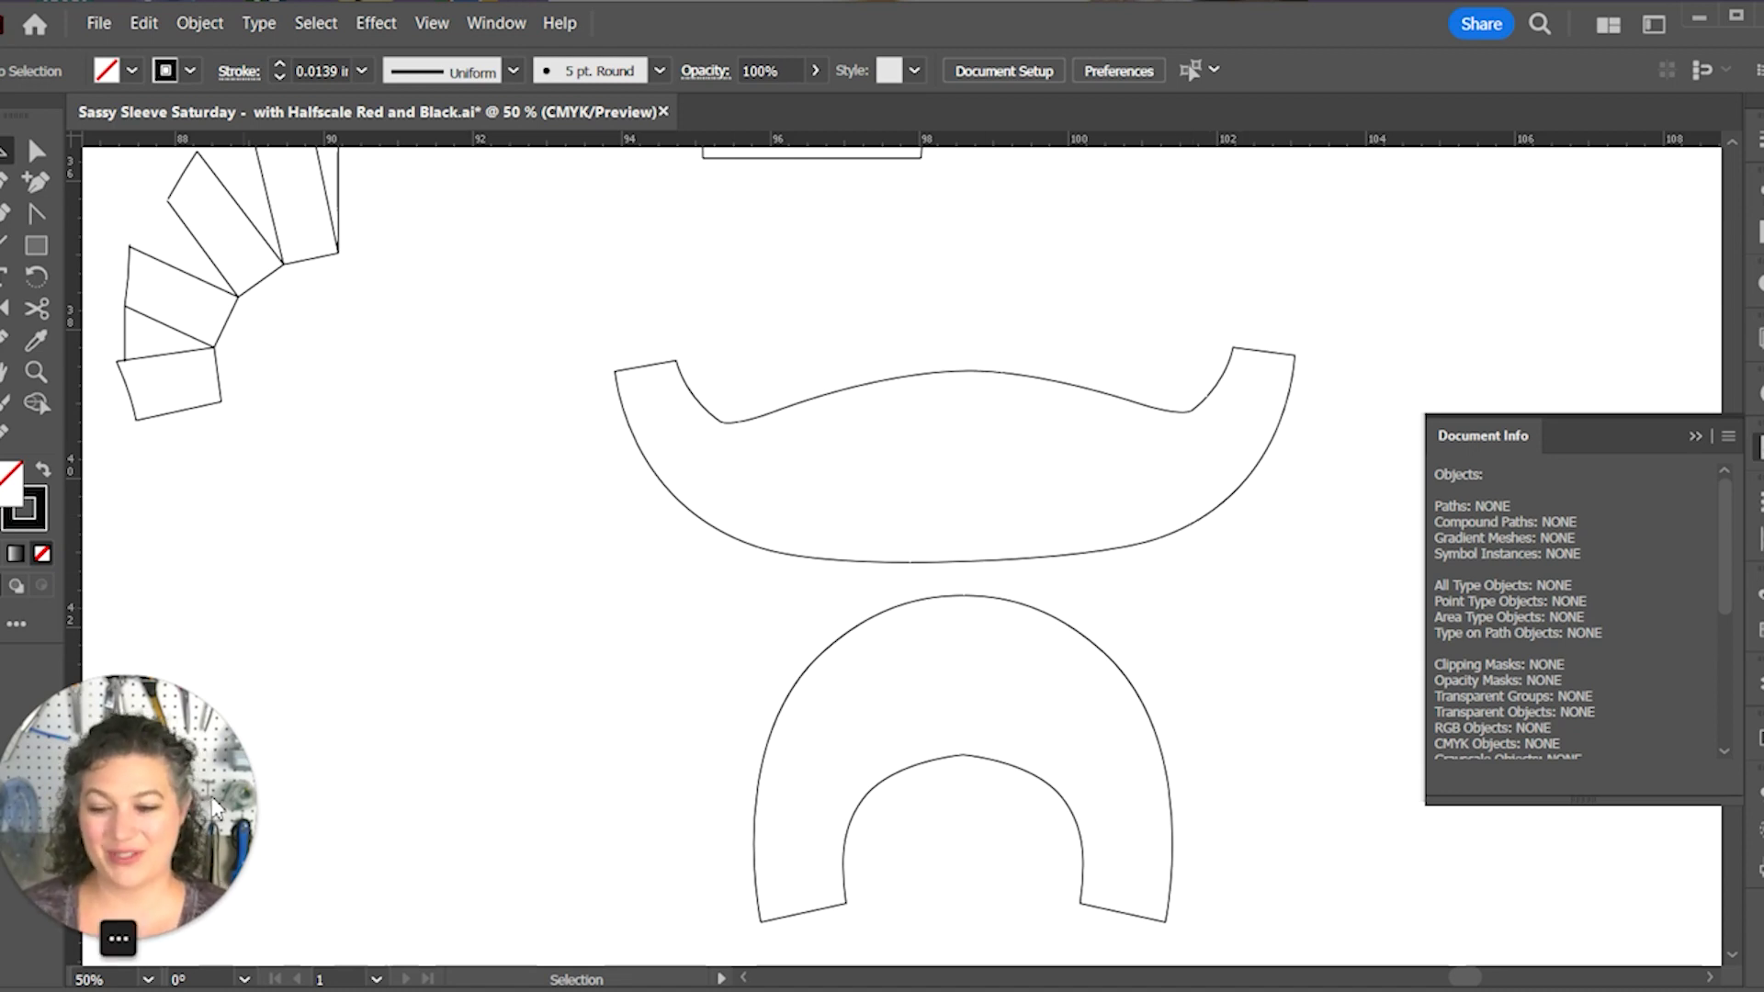
pyautogui.click(133, 938)
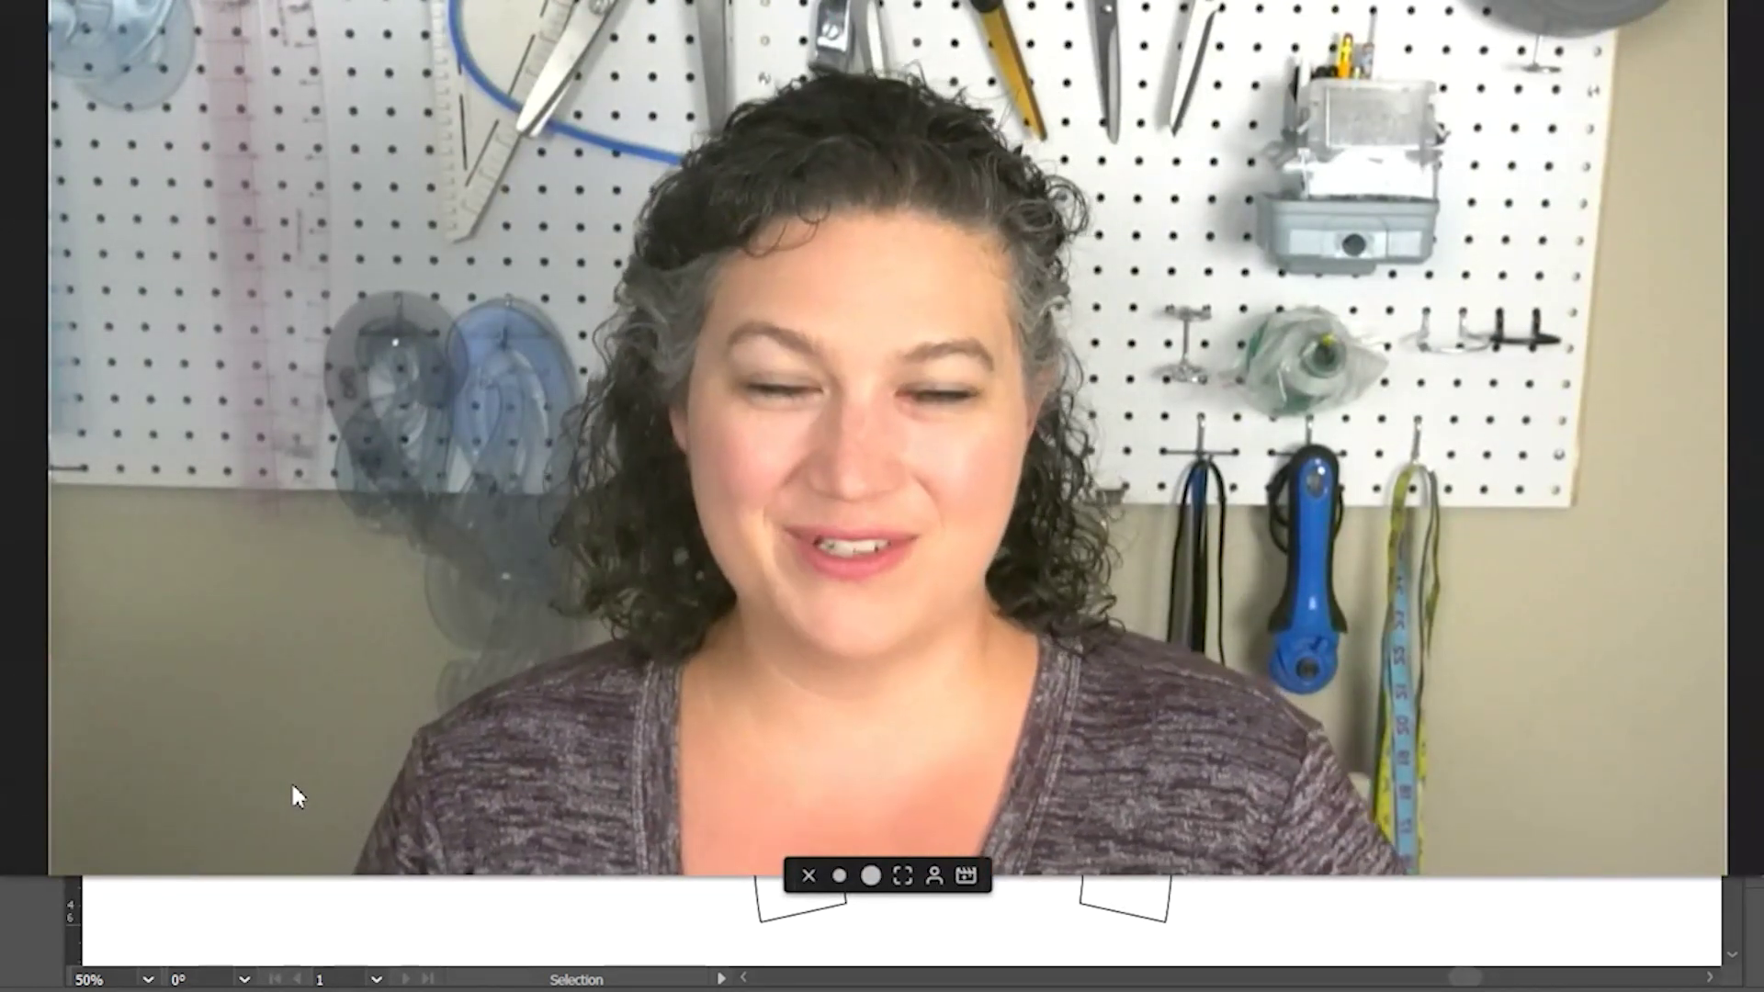